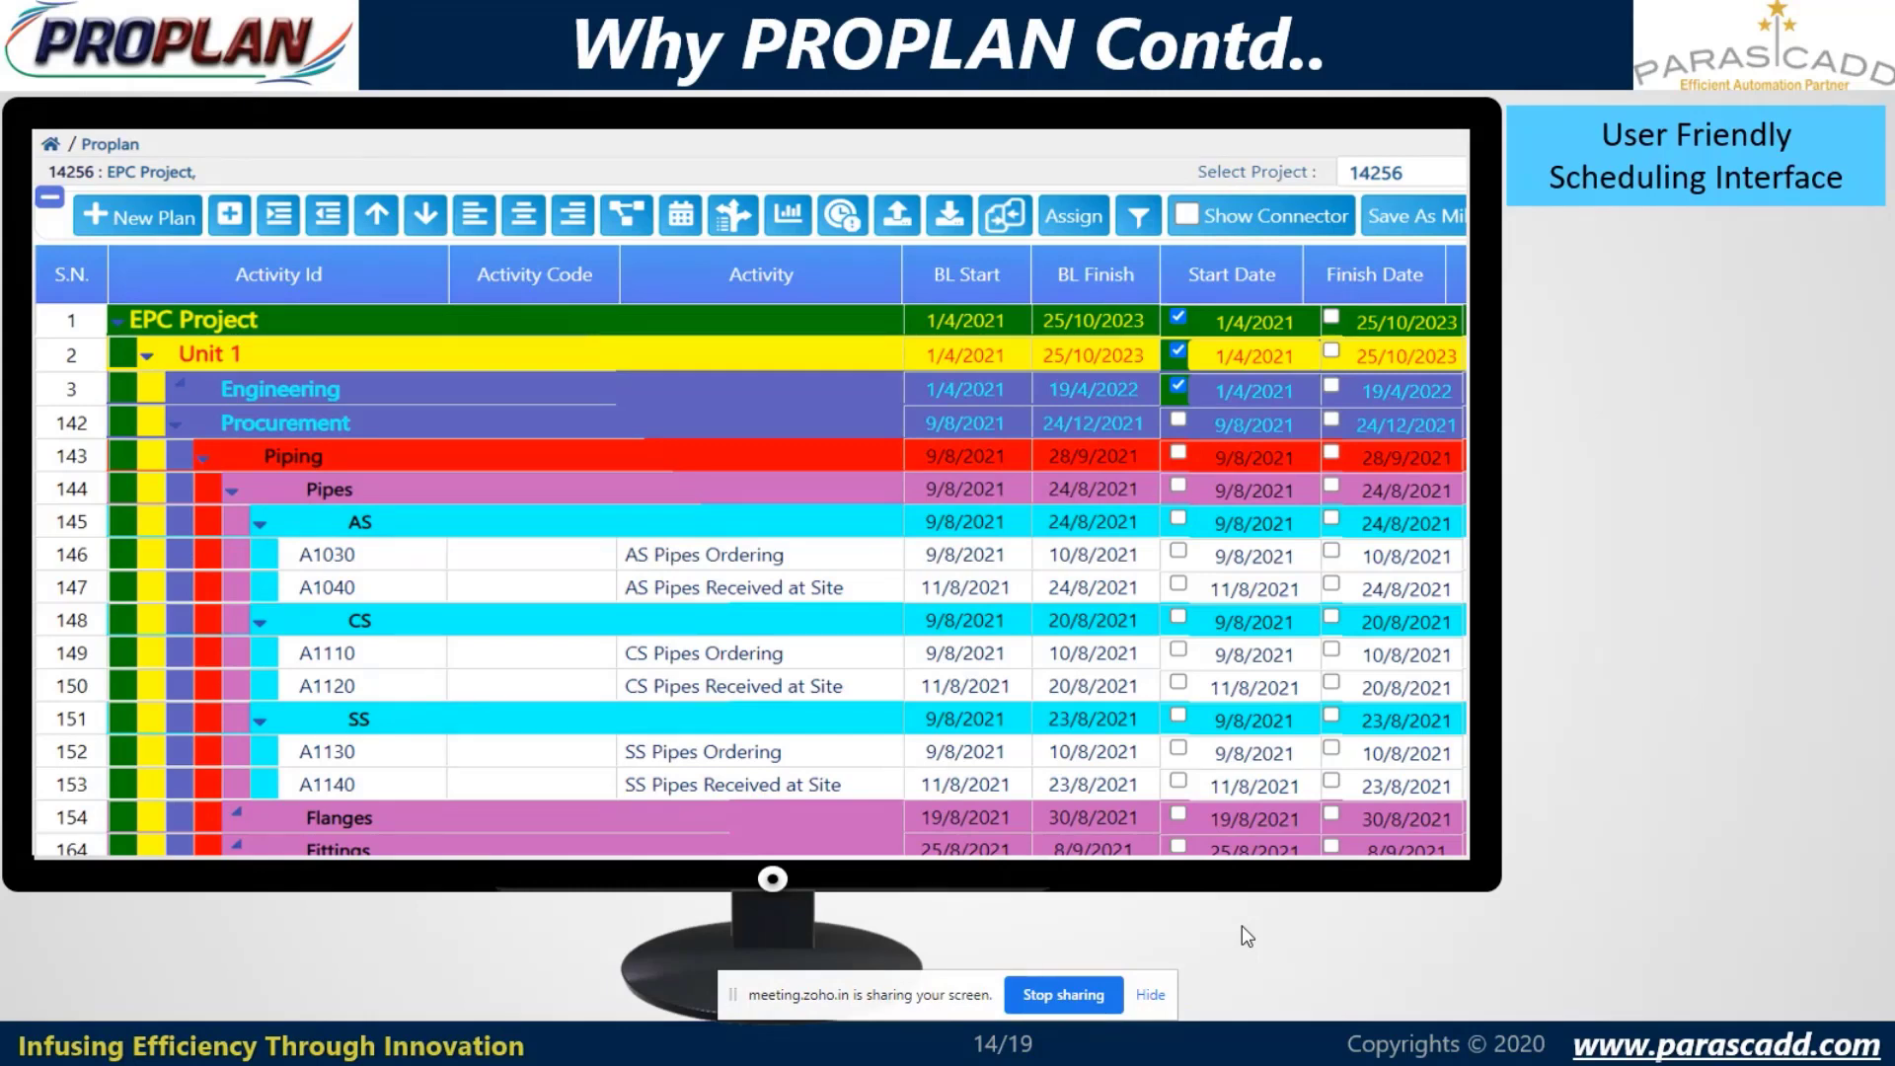
- Reveal the Gantt chart visuals point on the slide, then sign in to the PGOLD product dashboard
left_click(1242, 926)
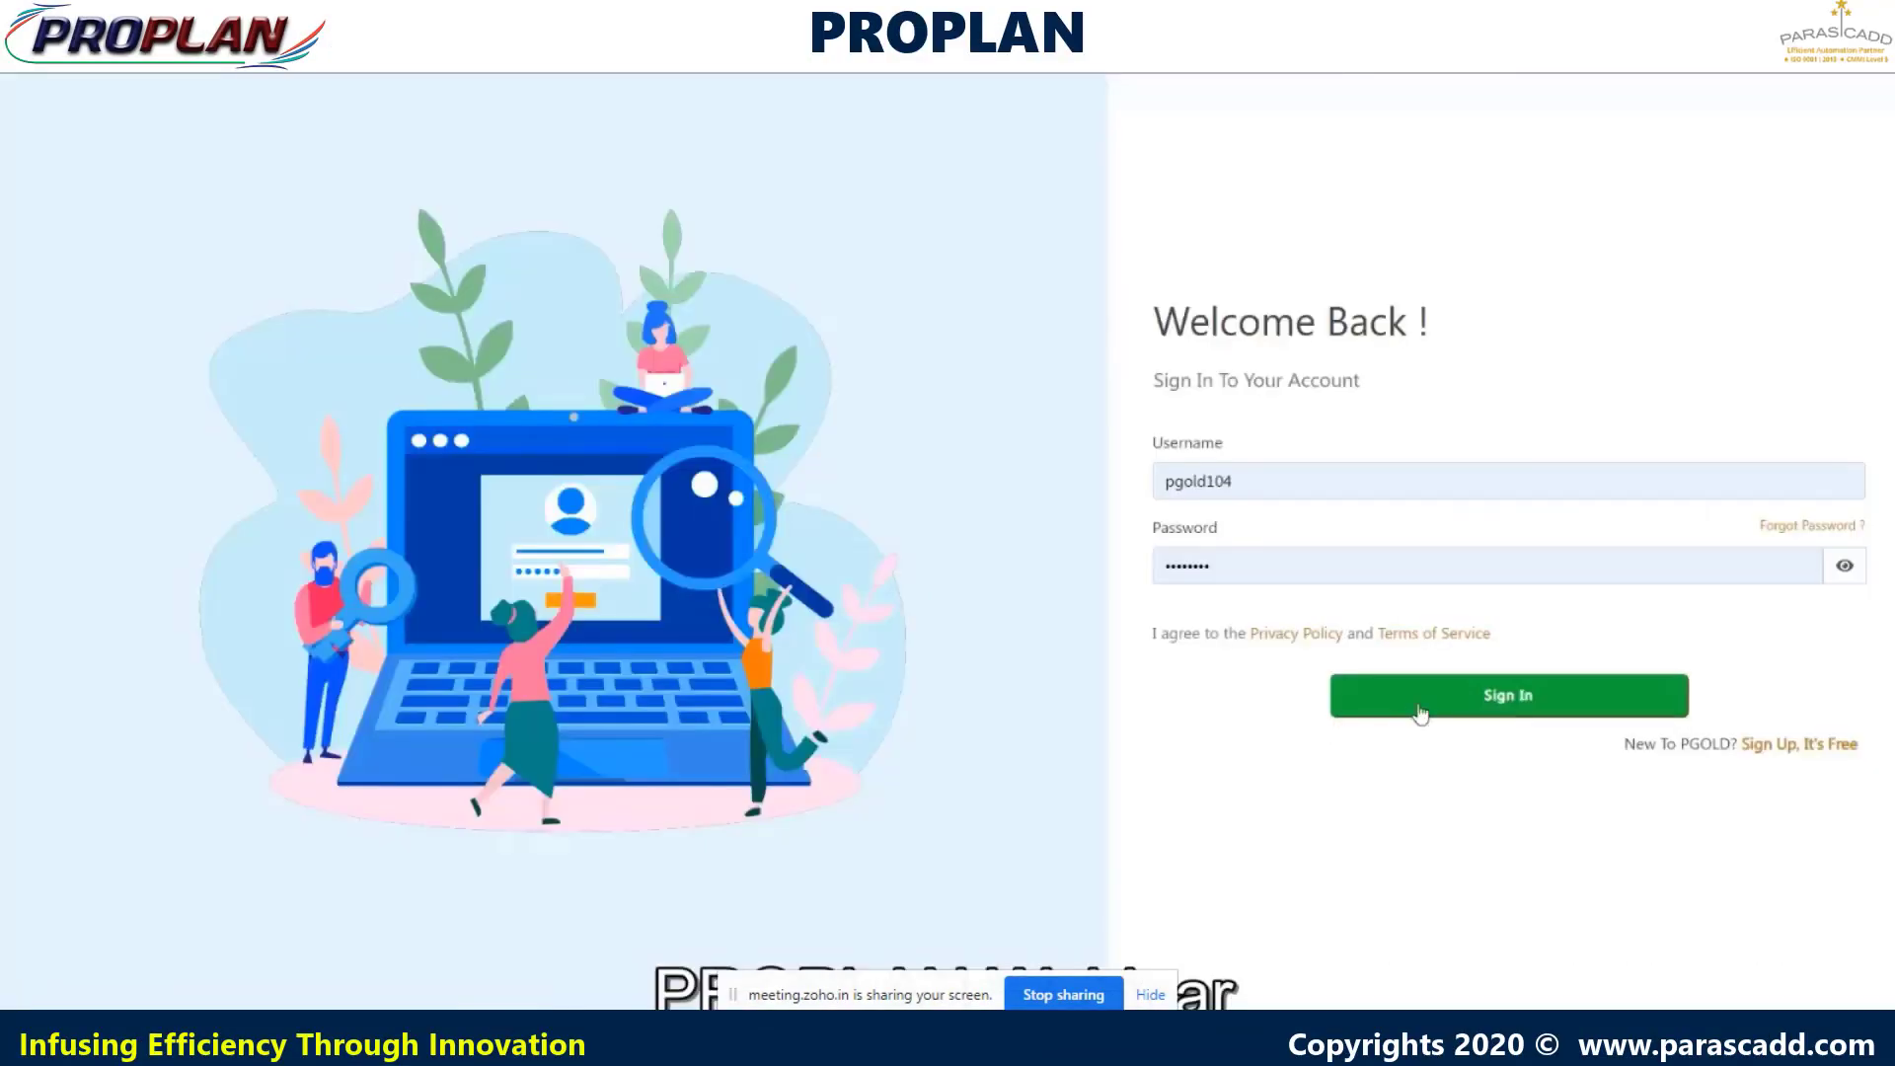
left_click(1421, 711)
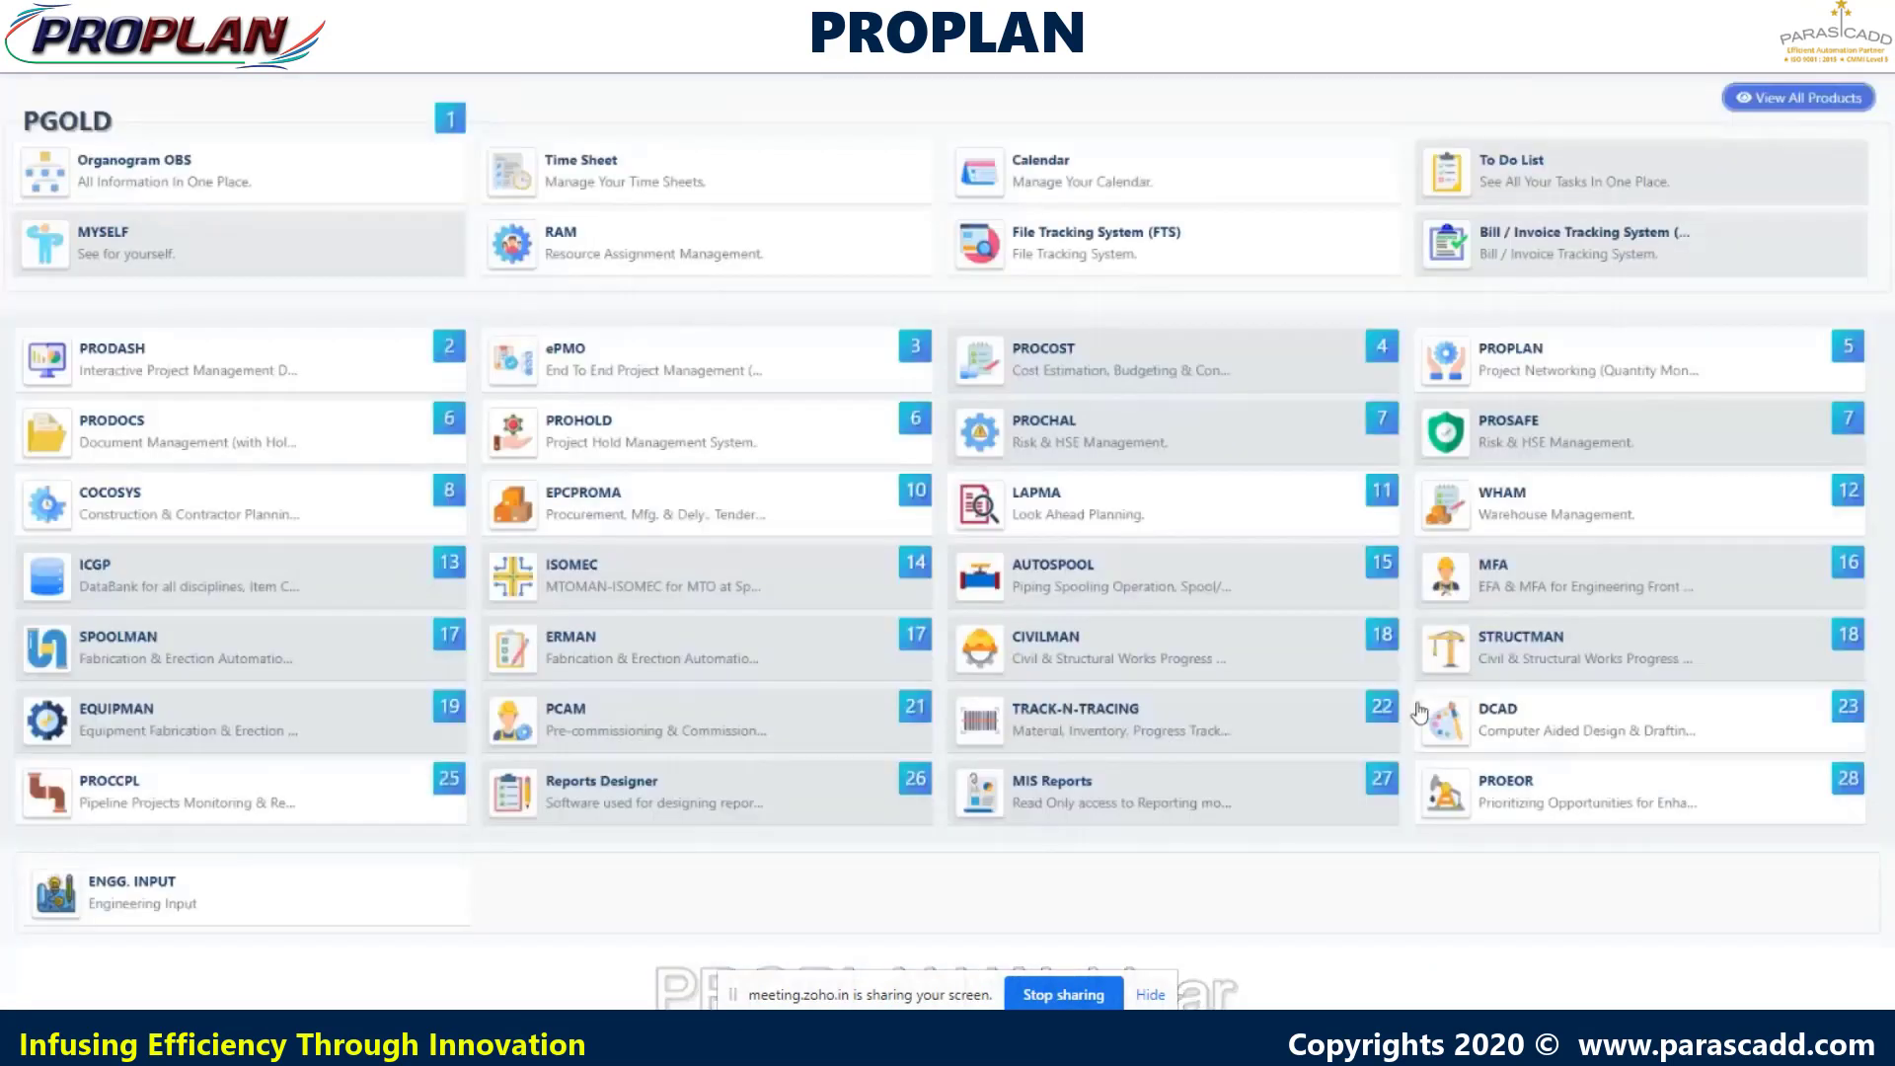
- In PROPLAN, open project P-4125 Pgold Project and show its Settings holiday calendar
left_click(1506, 380)
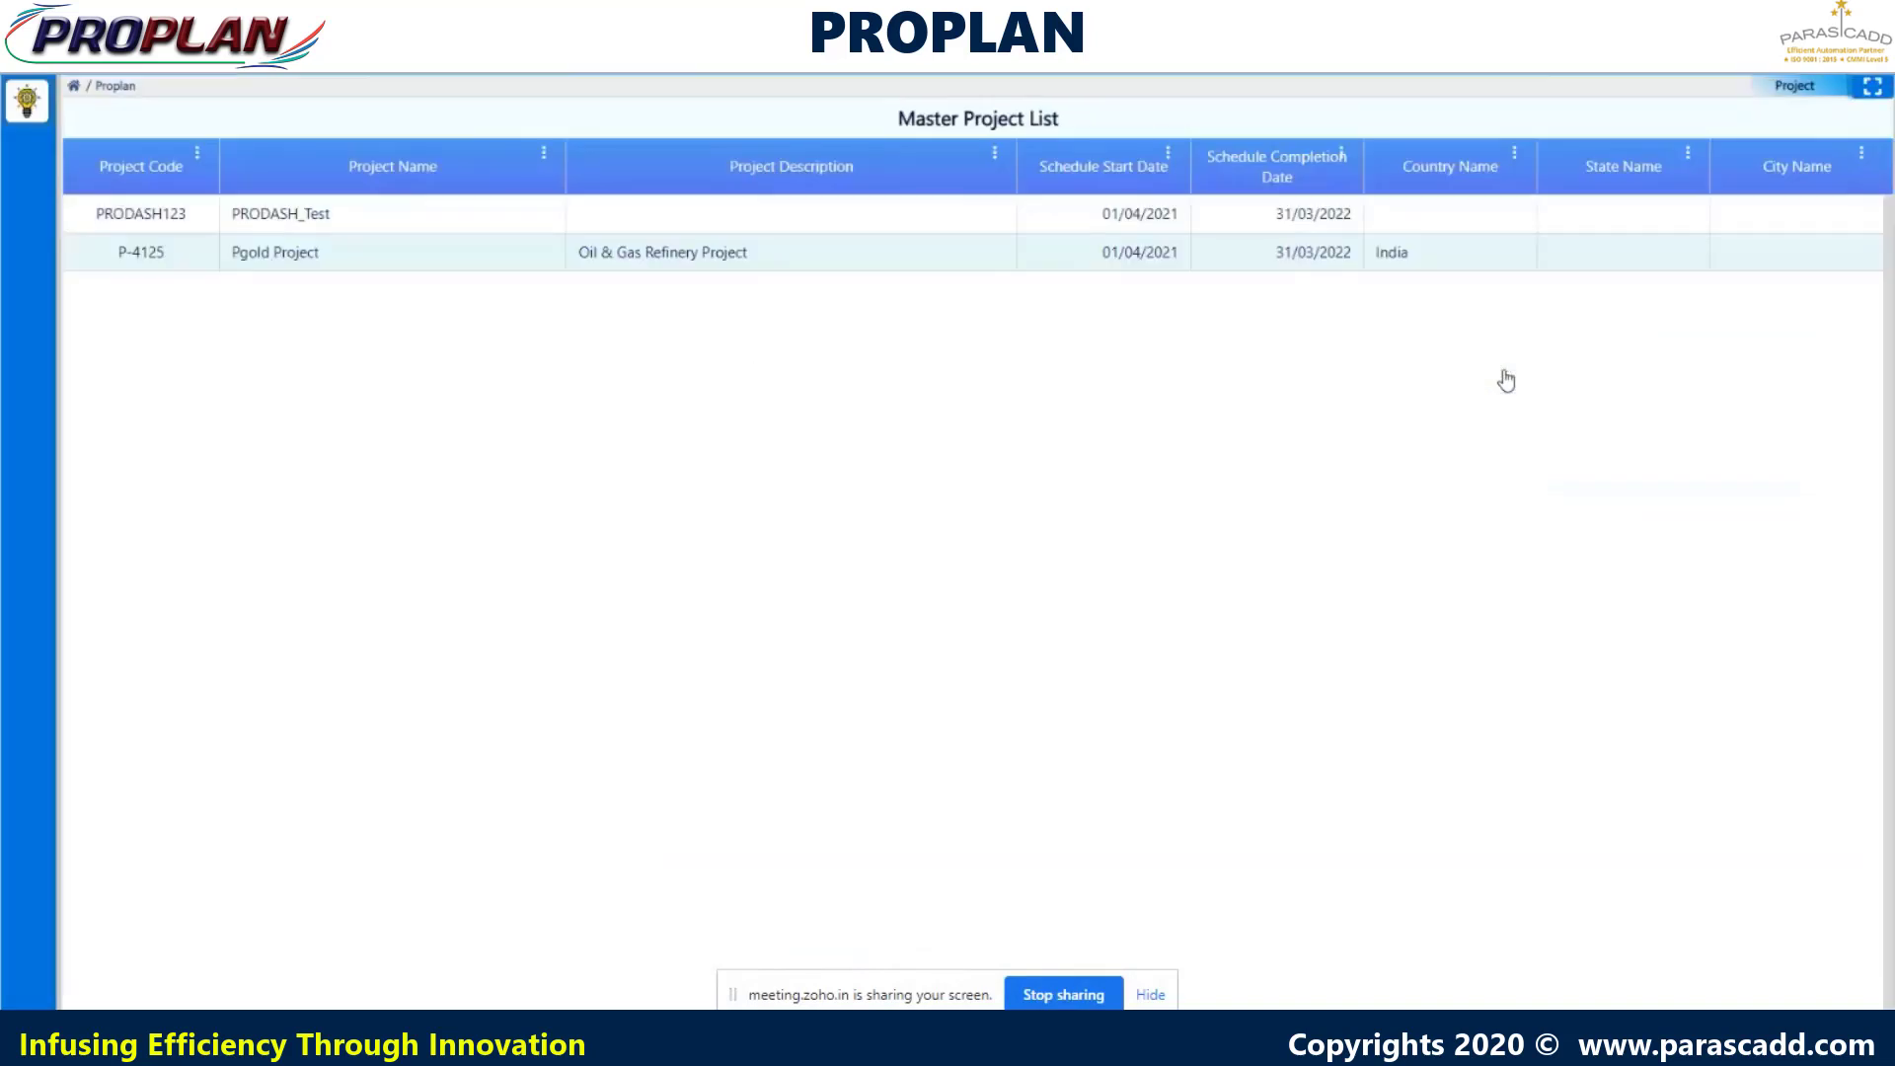
left_click(316, 255)
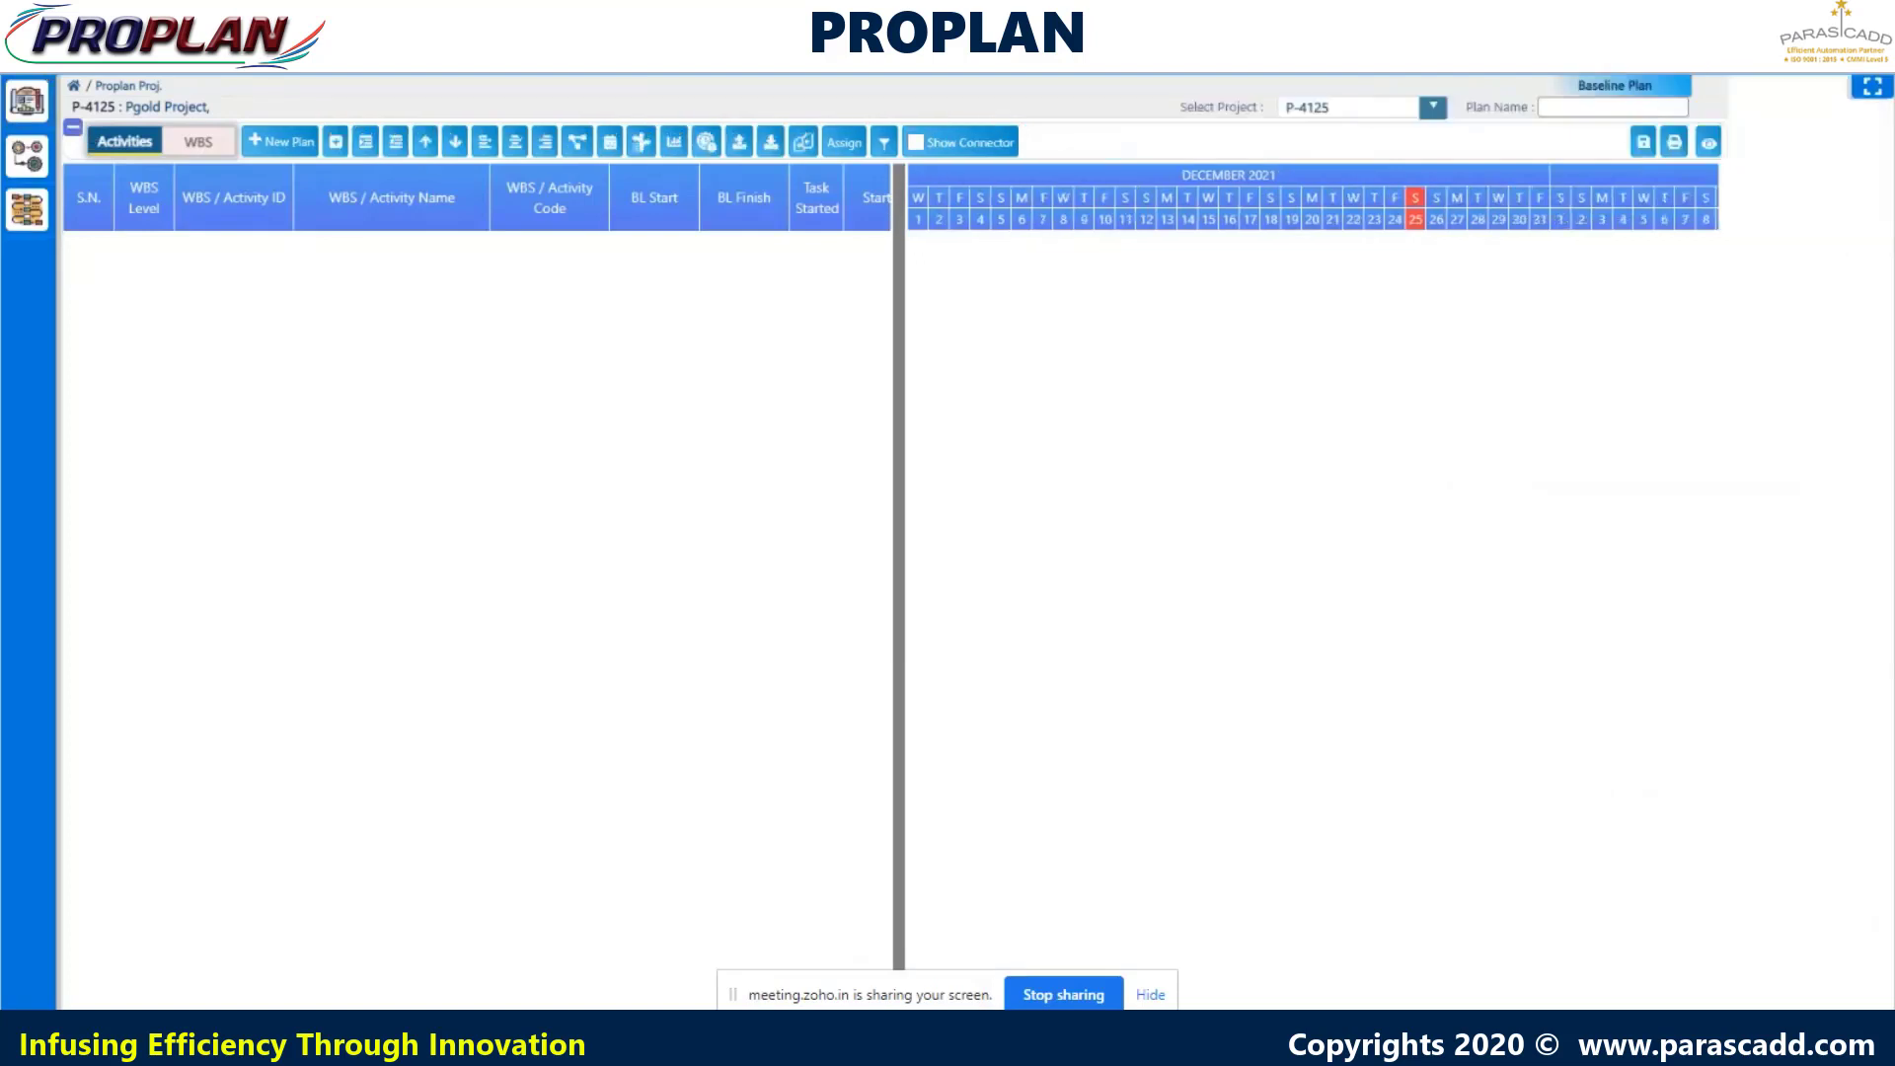
mouse_move(30, 105)
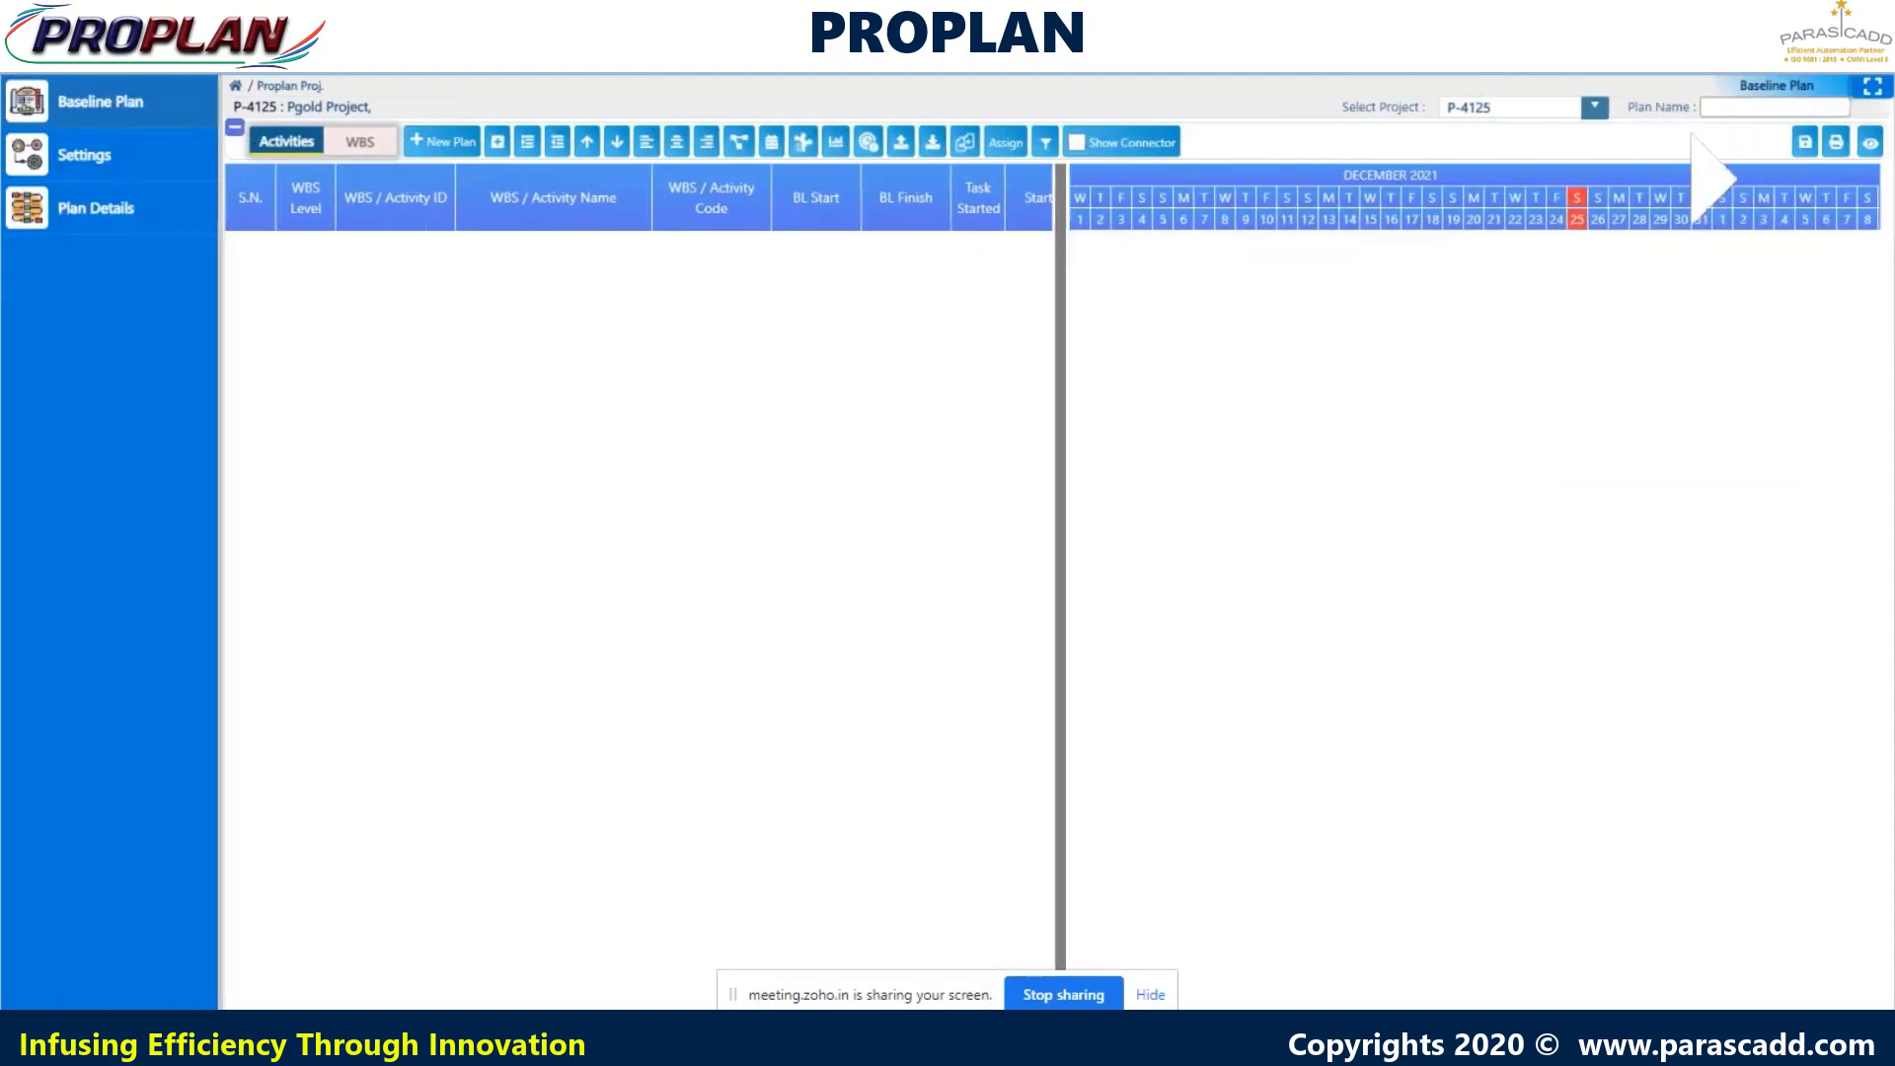
left_click(77, 148)
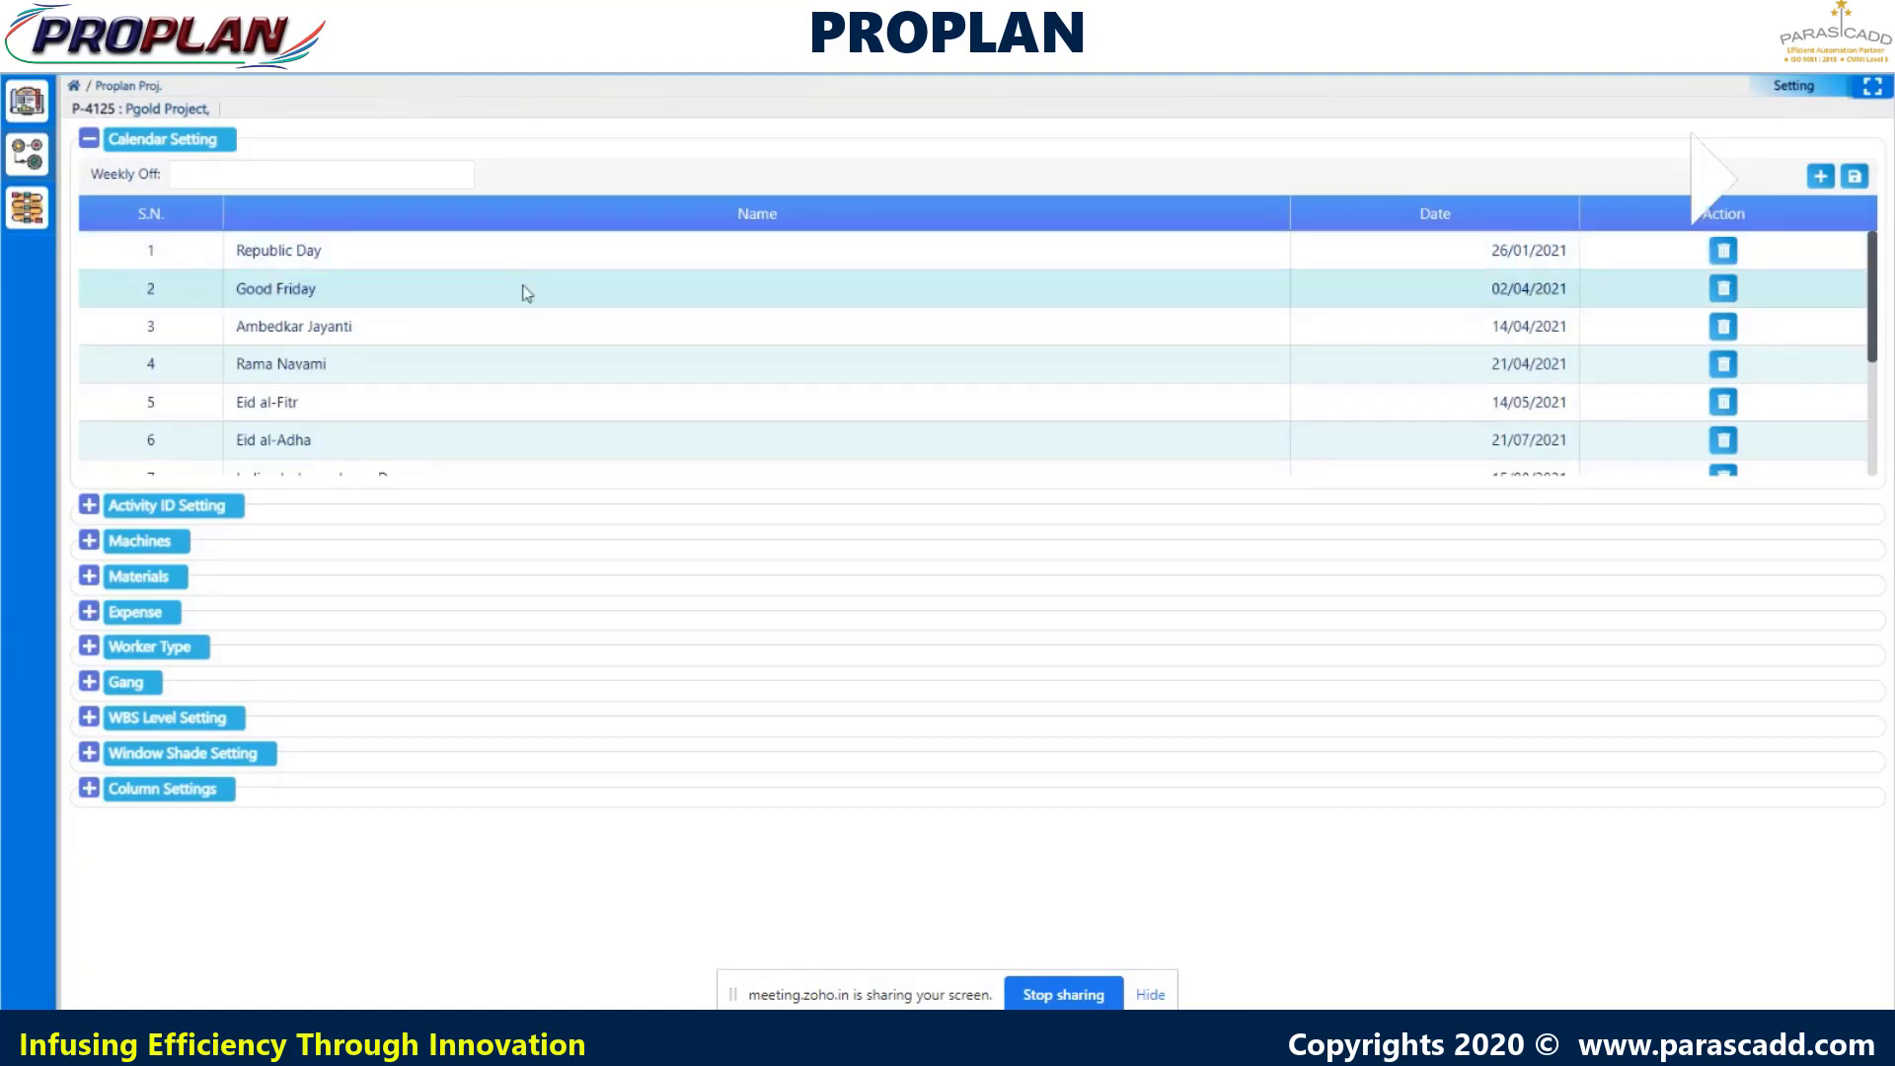
- Review the holidays and Weekly Off choices, then expand Activity ID Setting (start 0, increment 1, prefix ACT)
mouse_move(1874, 294)
left_mouse_down()
mouse_move(1881, 426)
mouse_move(1880, 296)
left_mouse_up()
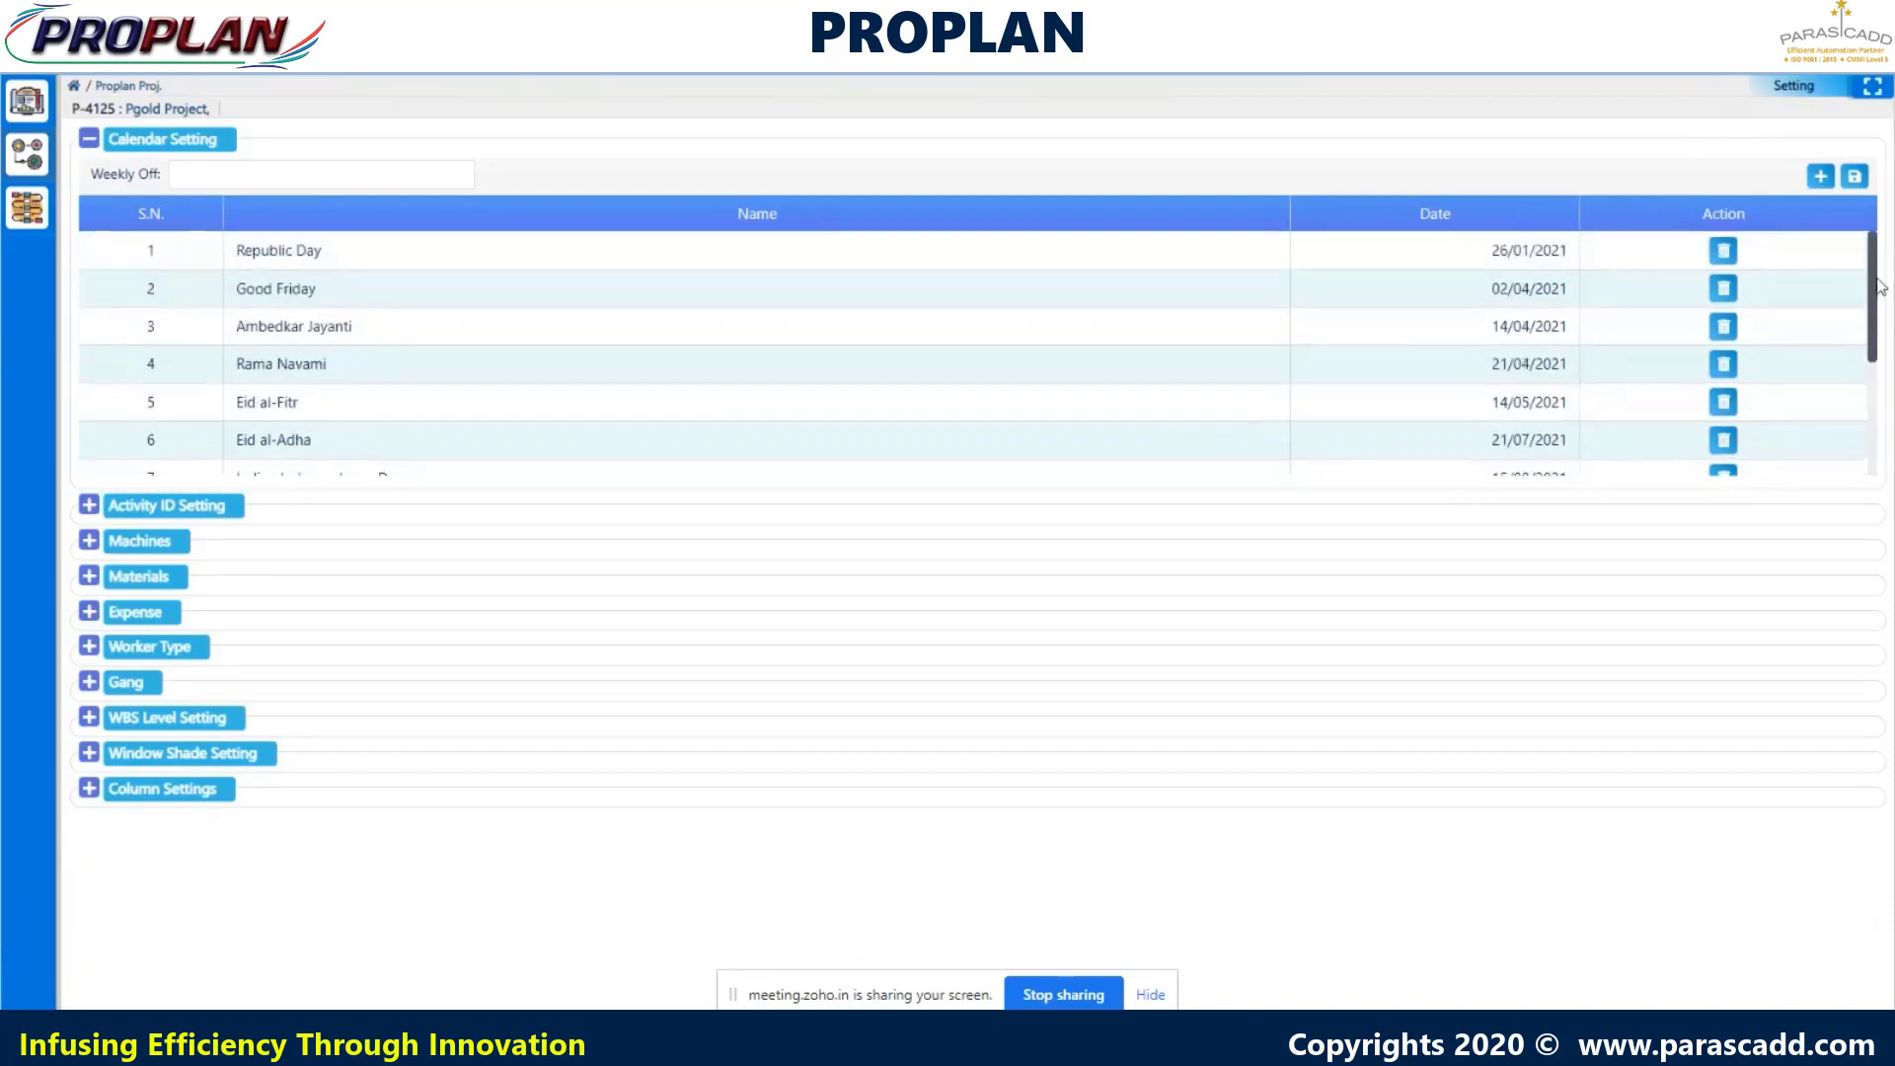
left_click(375, 176)
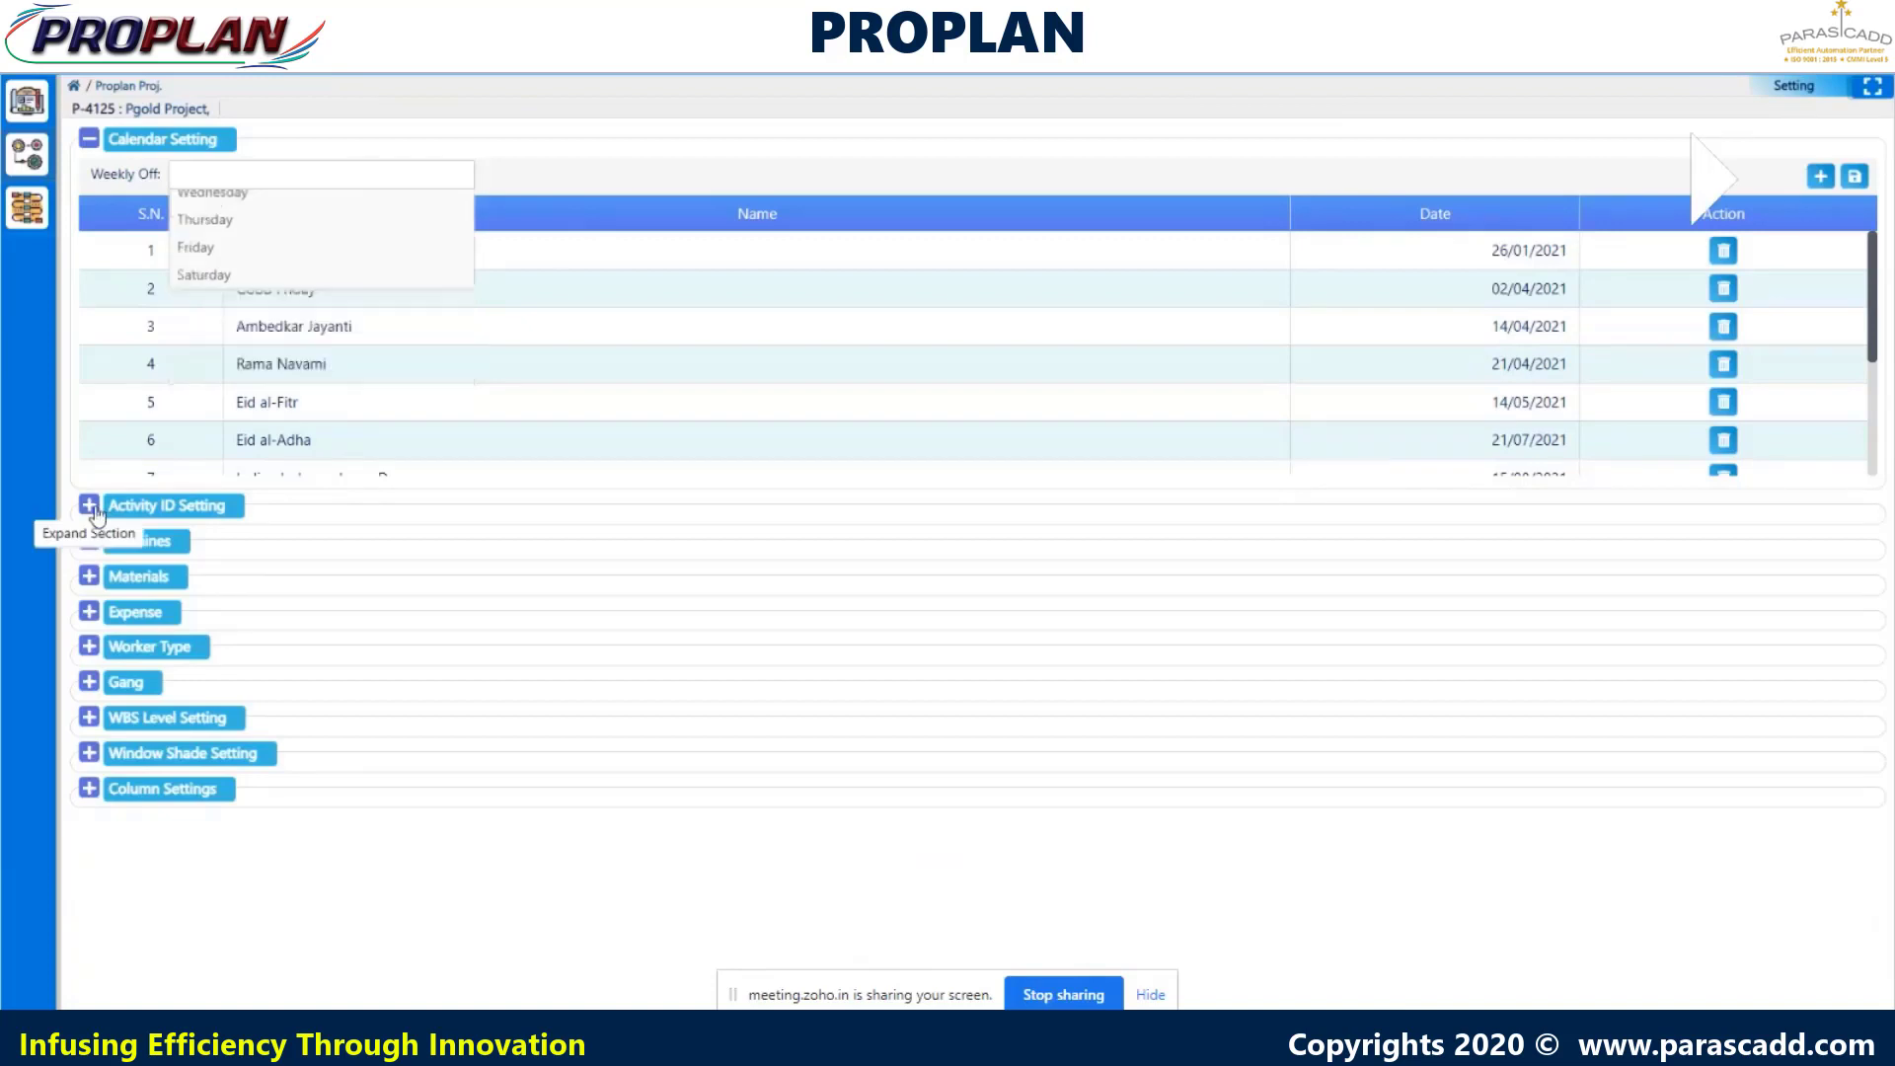
left_click(91, 505)
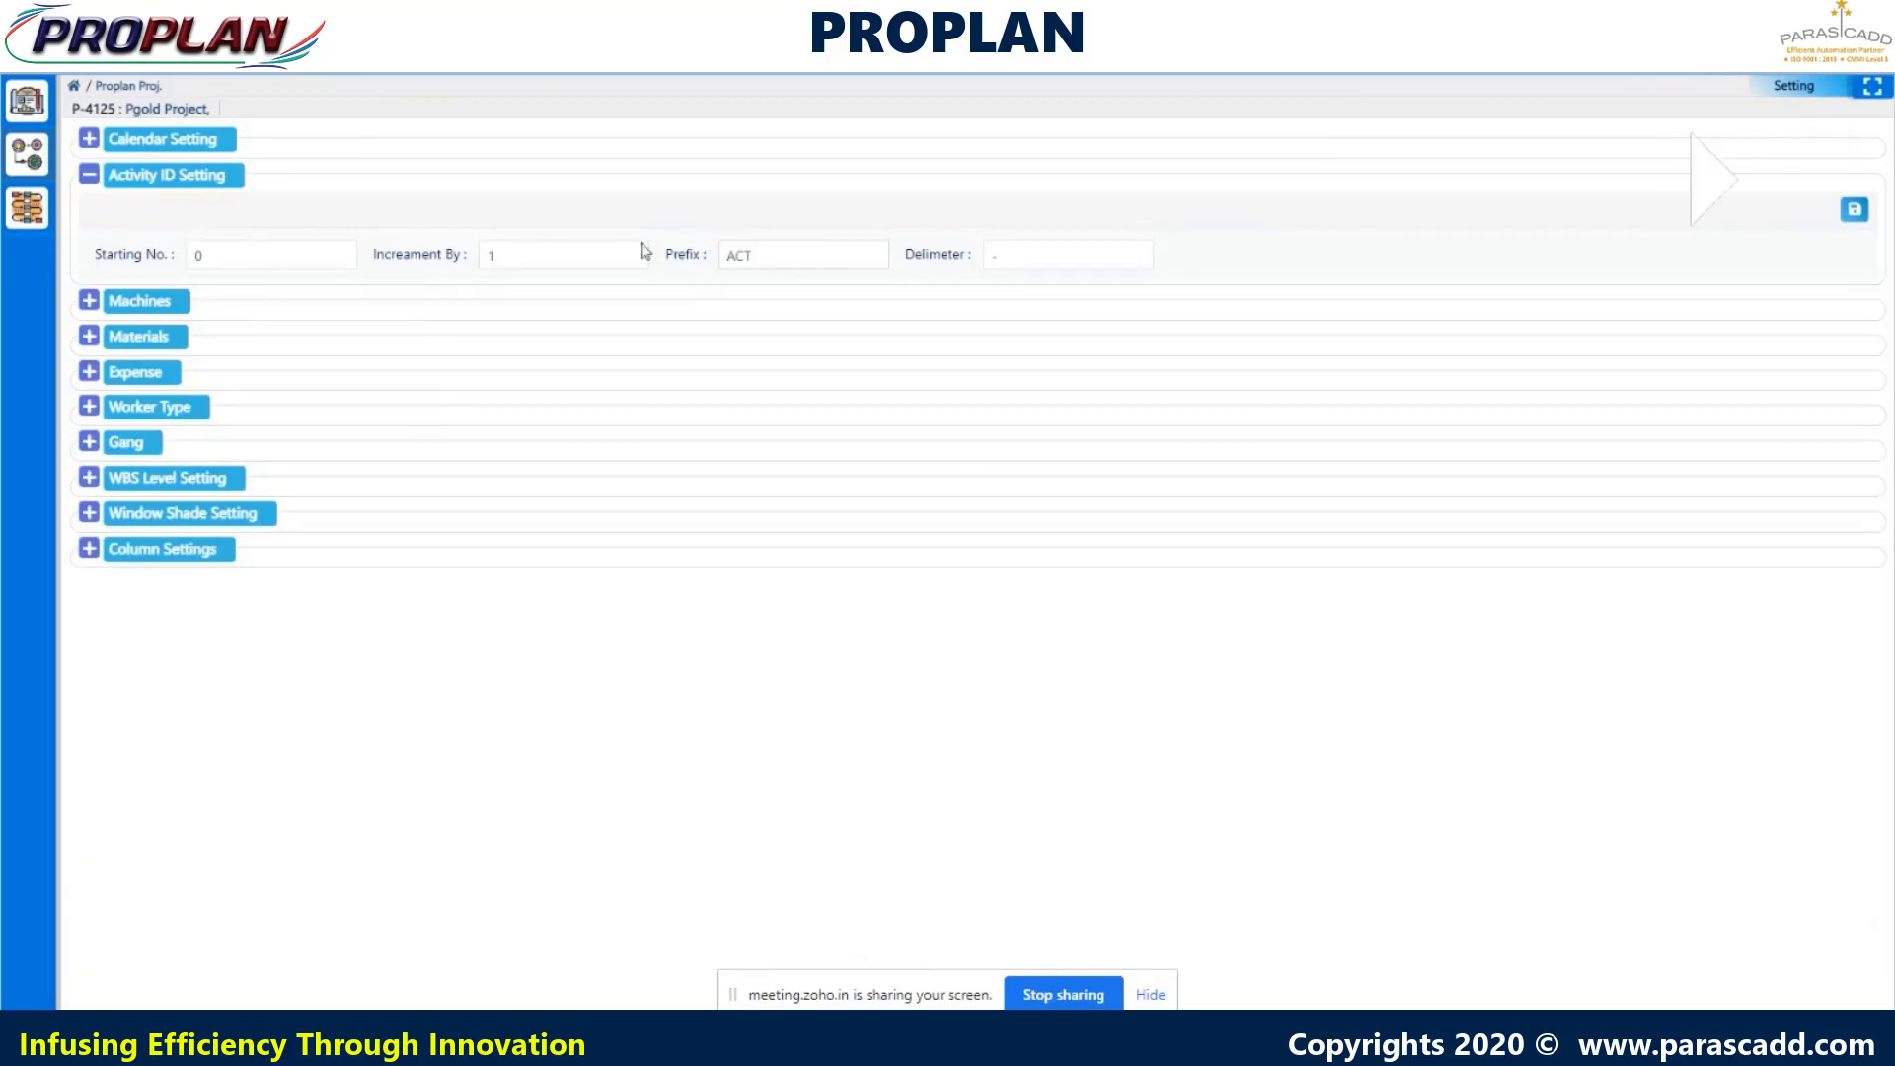
- Expand Machines to list six machines, from EXCA-01 Excavator to BCM-06 Bar Cutting Machine
left_click(89, 301)
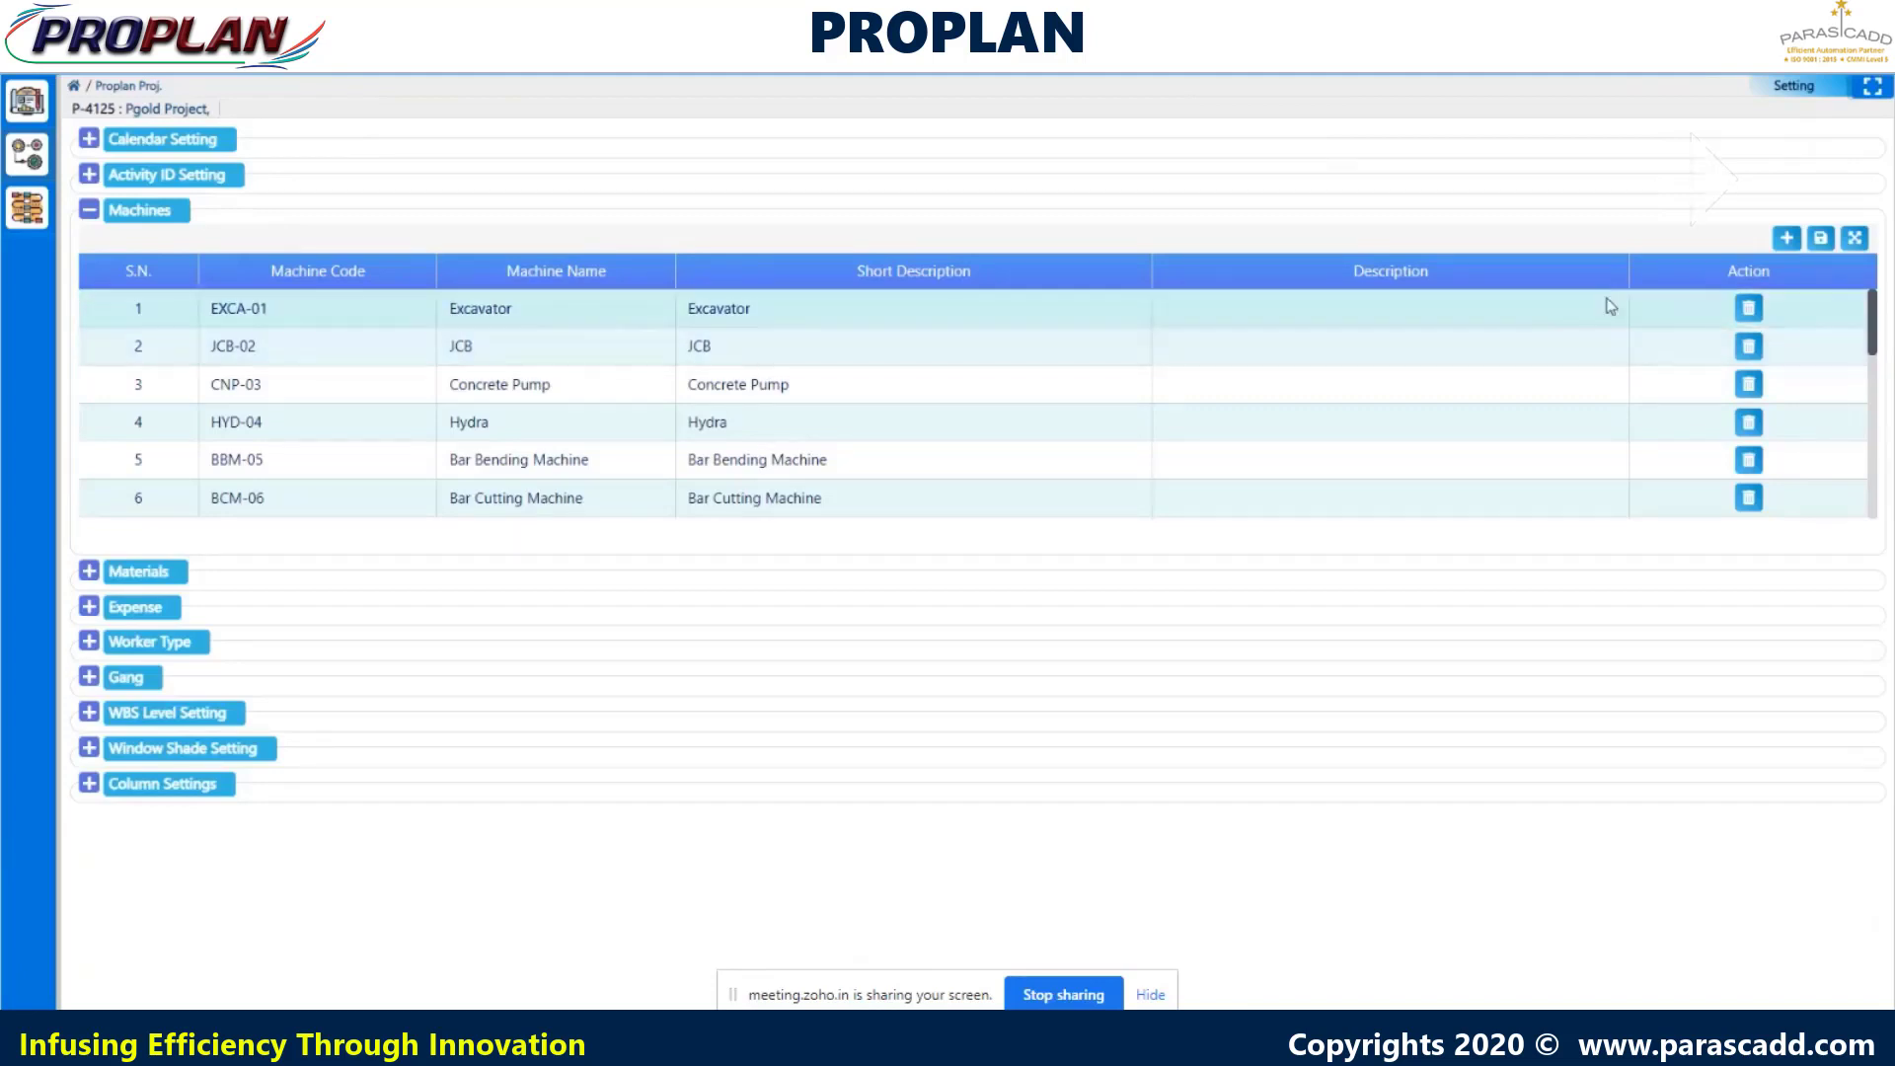
- Expand Materials to show five entries, from SFA 5.1 CS to the 0.5 HP Motor Pump
mouse_move(1873, 330)
left_mouse_down()
mouse_move(1877, 486)
mouse_move(1873, 316)
left_mouse_up()
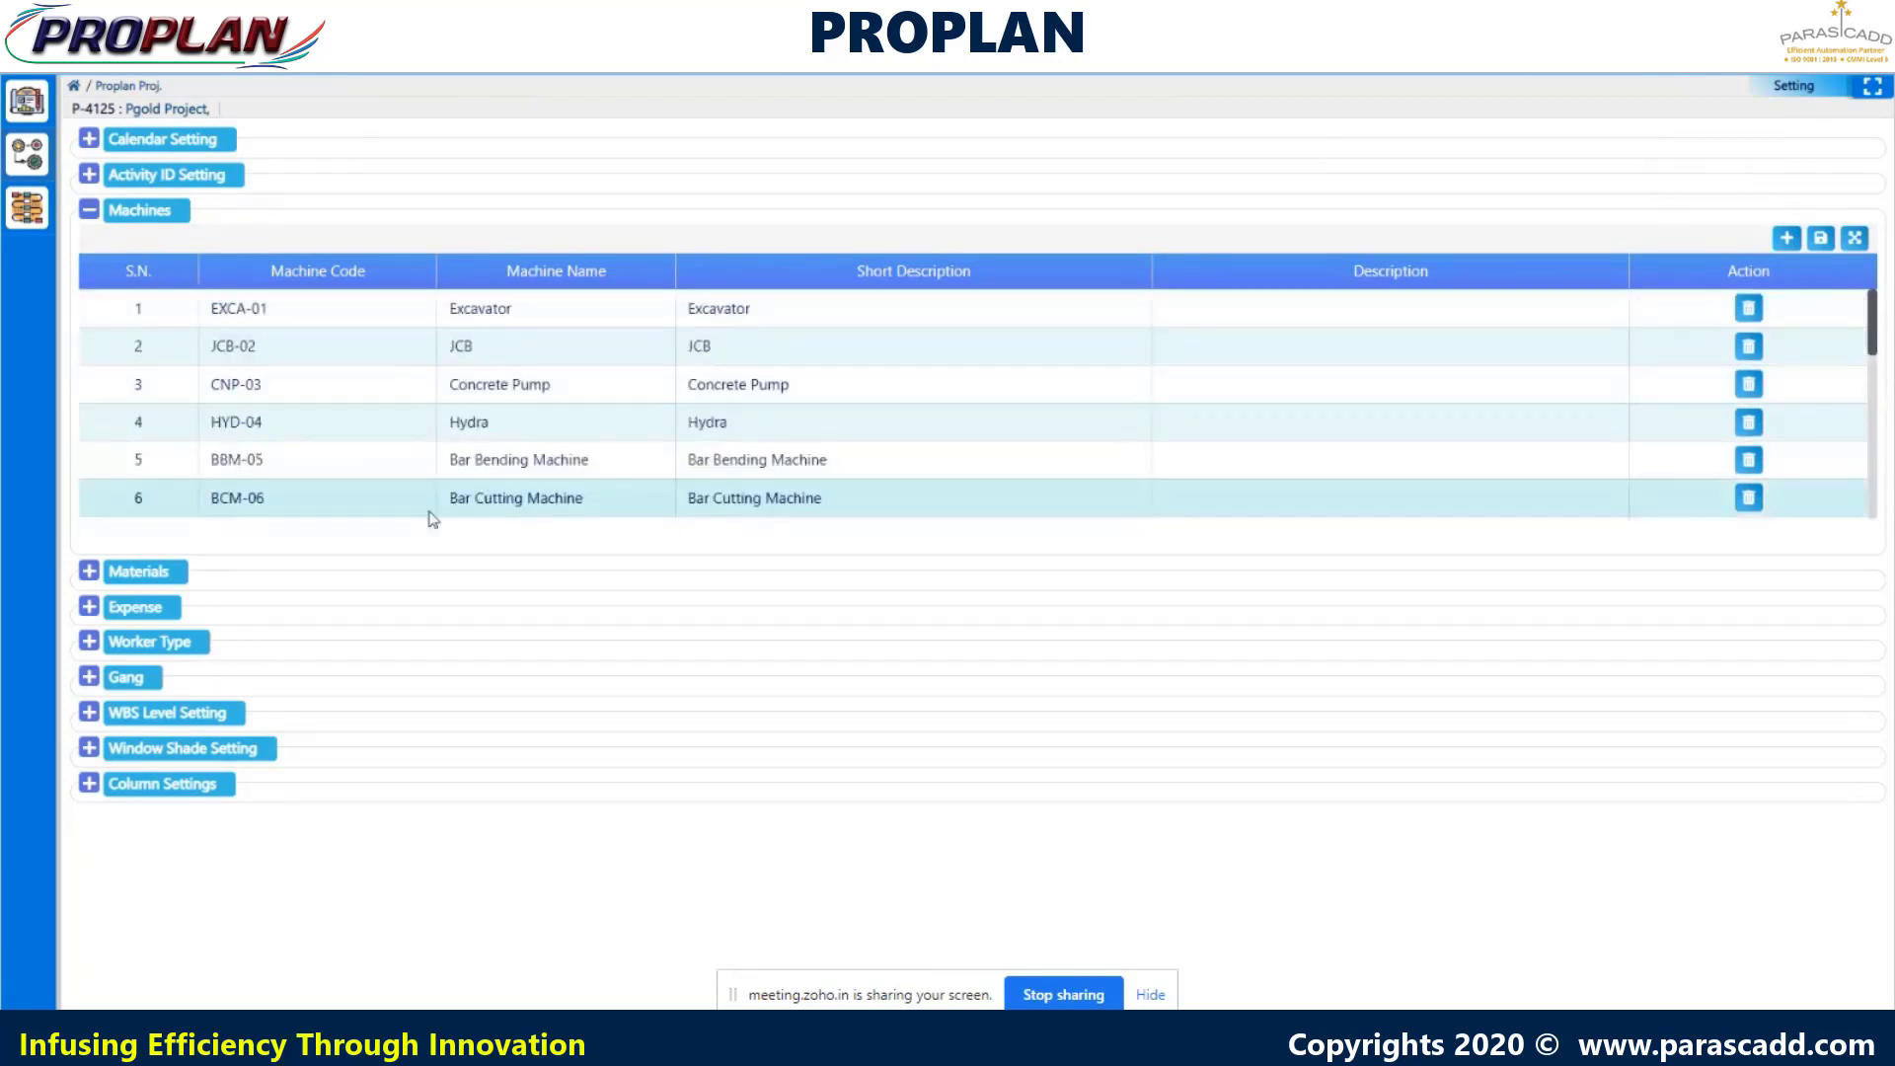
left_click(94, 575)
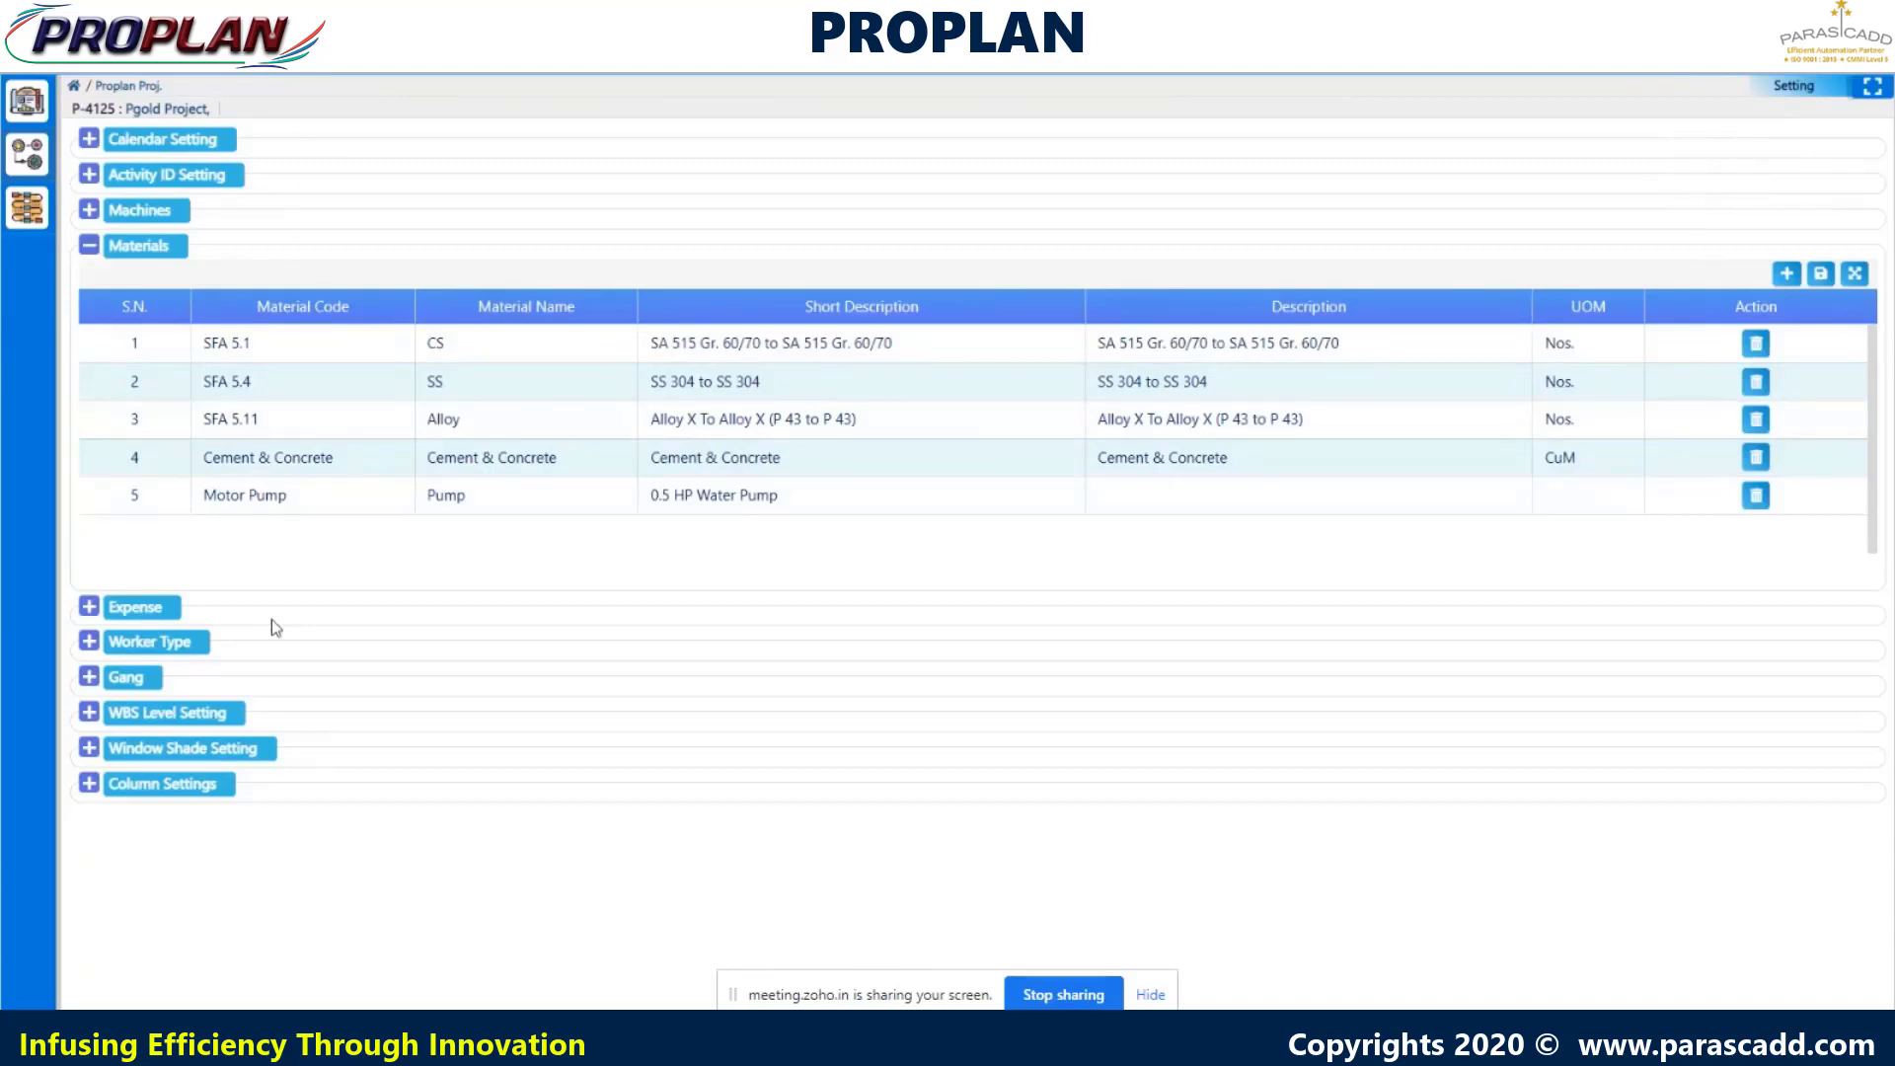
- Expand Expense to list DG, Electricity, Machine Installation and Service Charges
left_click(89, 608)
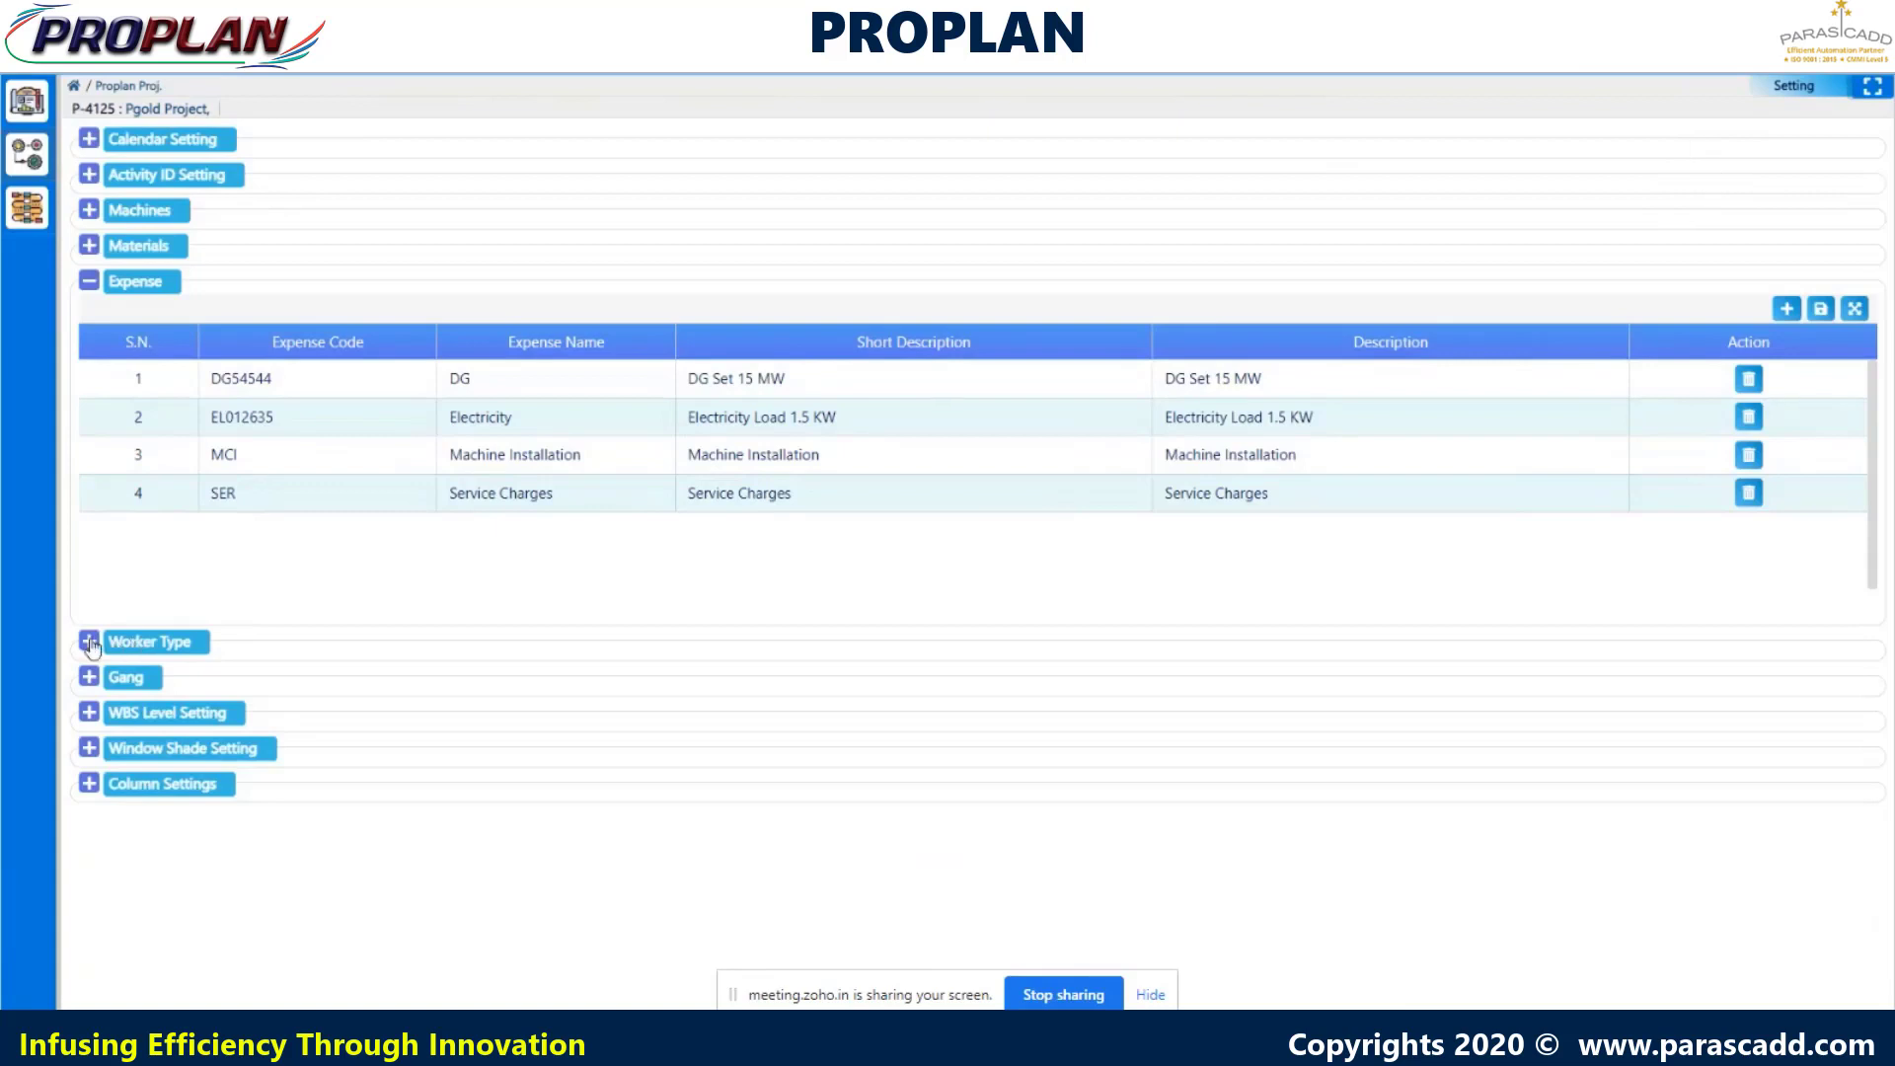
- Expand Worker Type to list Mason, Welder, Helper, Grinder, Engineer and Checker as skilled
left_click(89, 649)
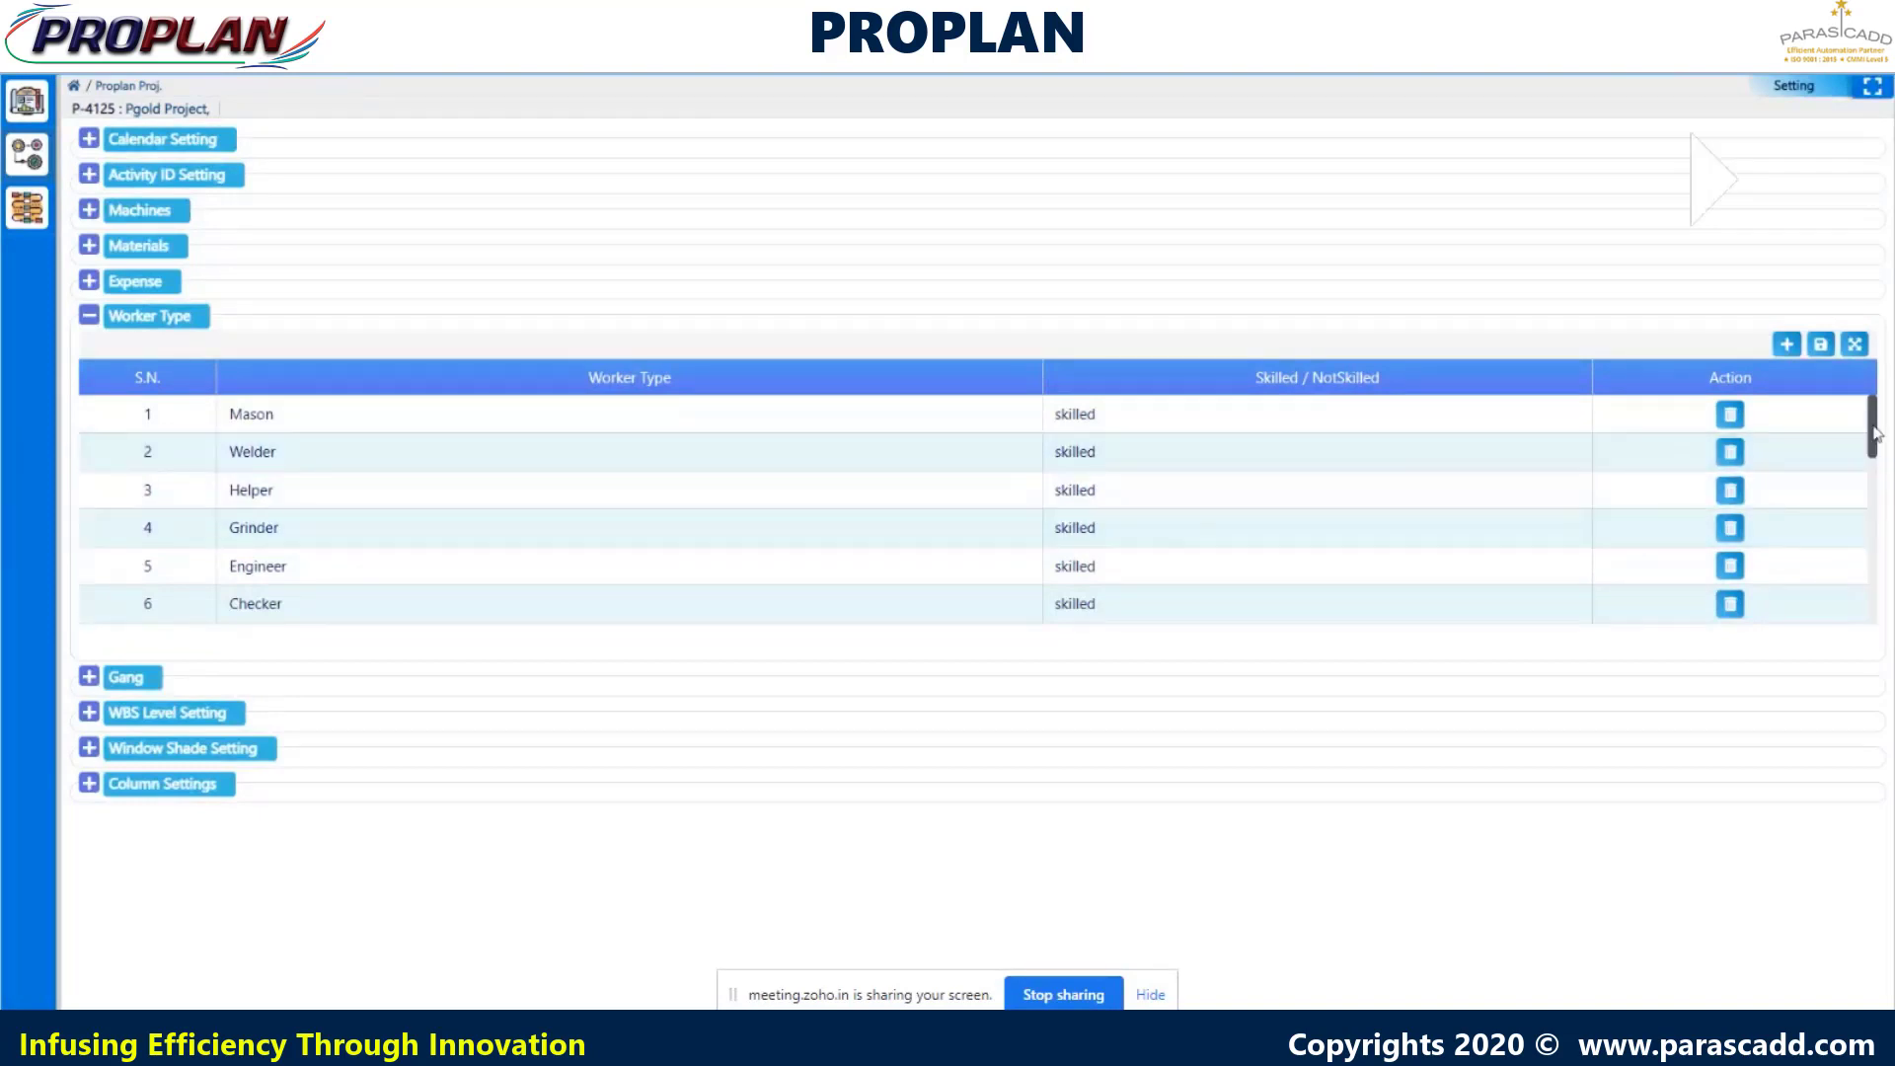
- Scroll through all 22 worker types, then expand the Gang section's empty manpower form
left_click_drag(1875, 434, 1874, 602)
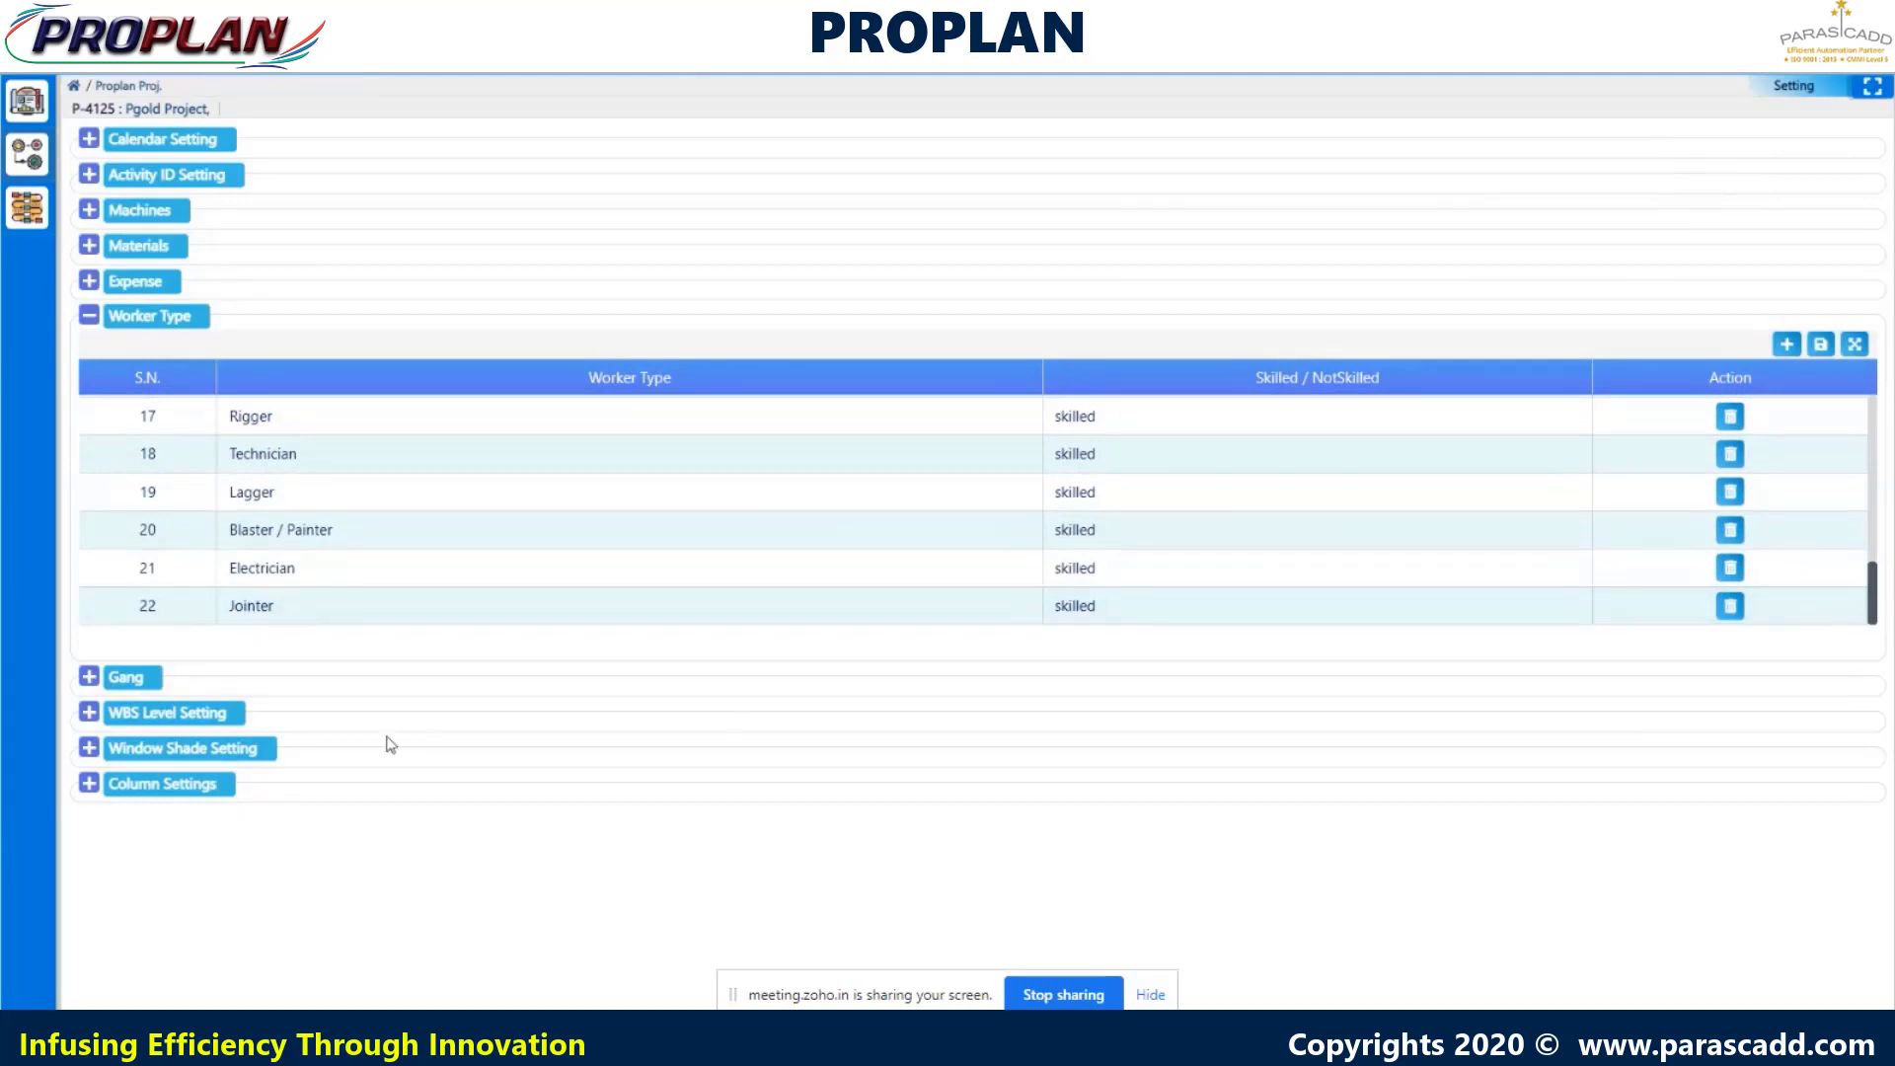
left_click(89, 678)
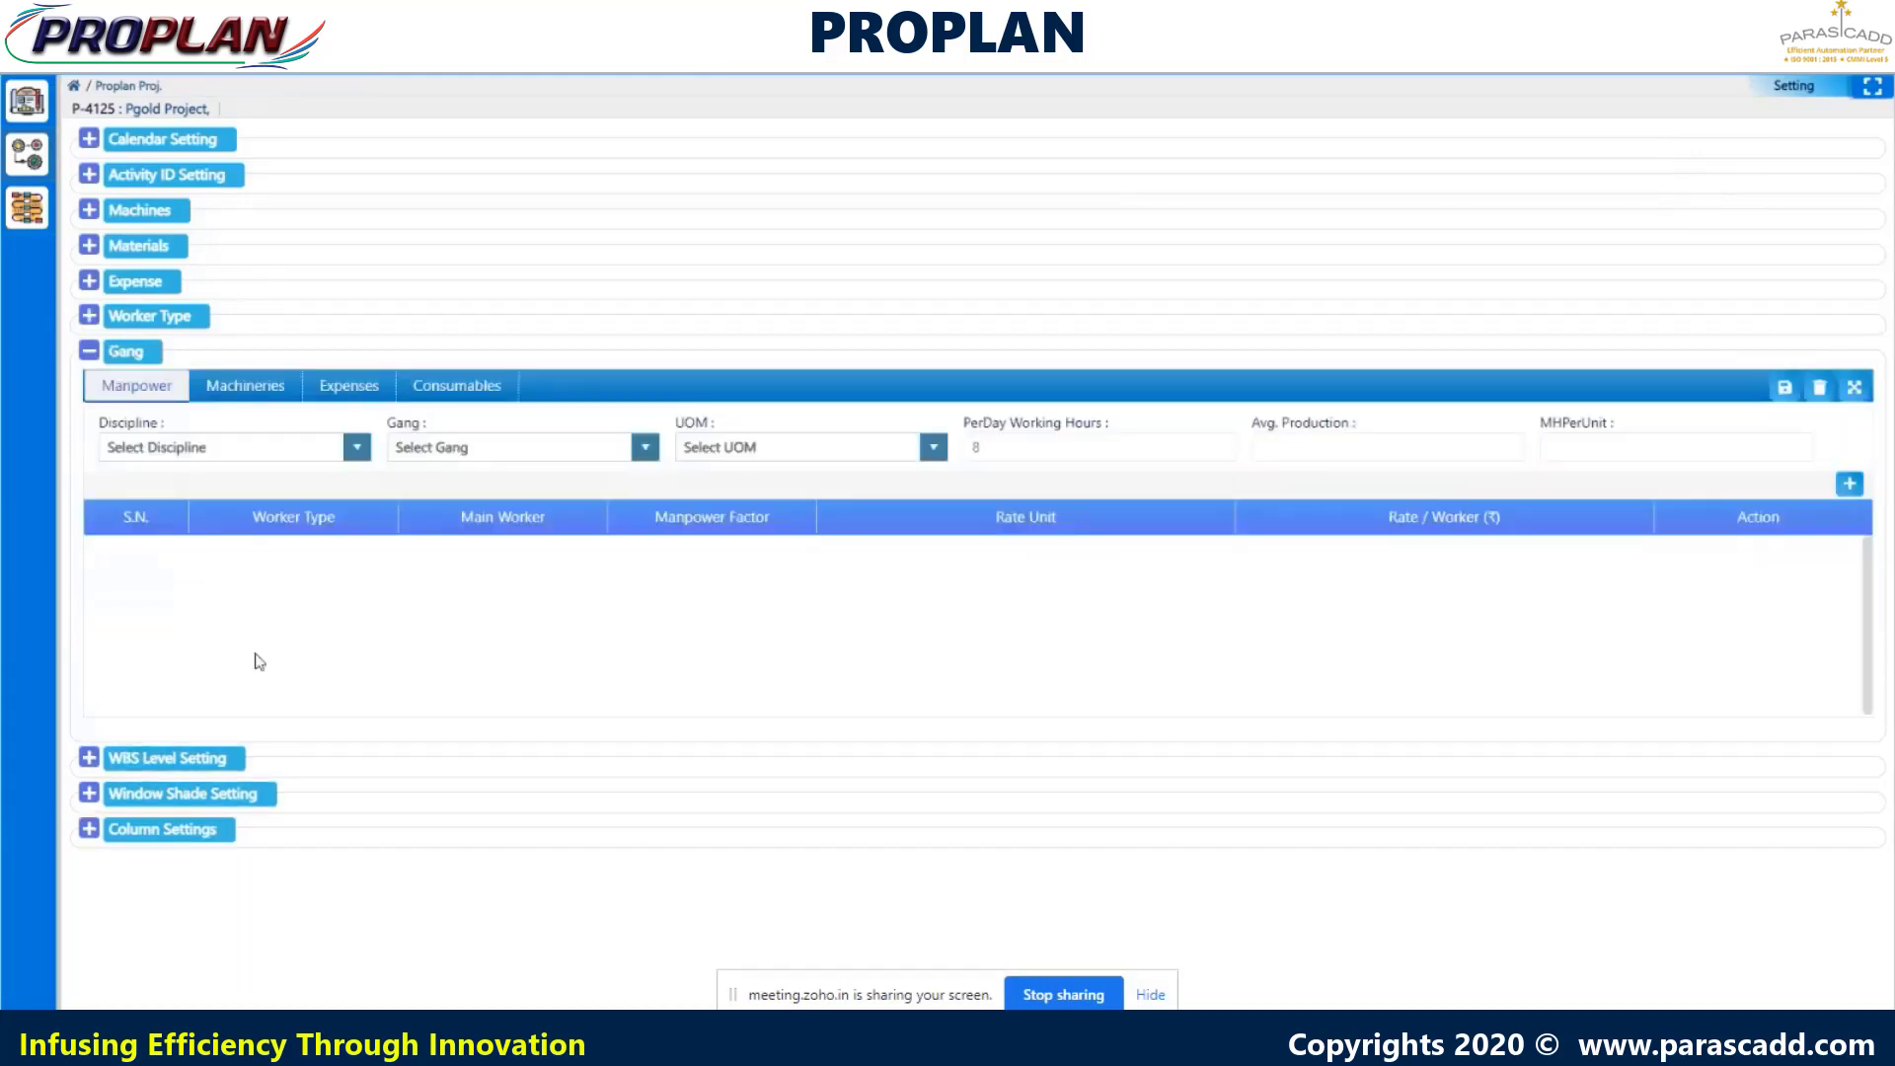
- Select the CIVIL AND STRUCTURAL discipline with the PCC Sub Structure gang
left_click(354, 454)
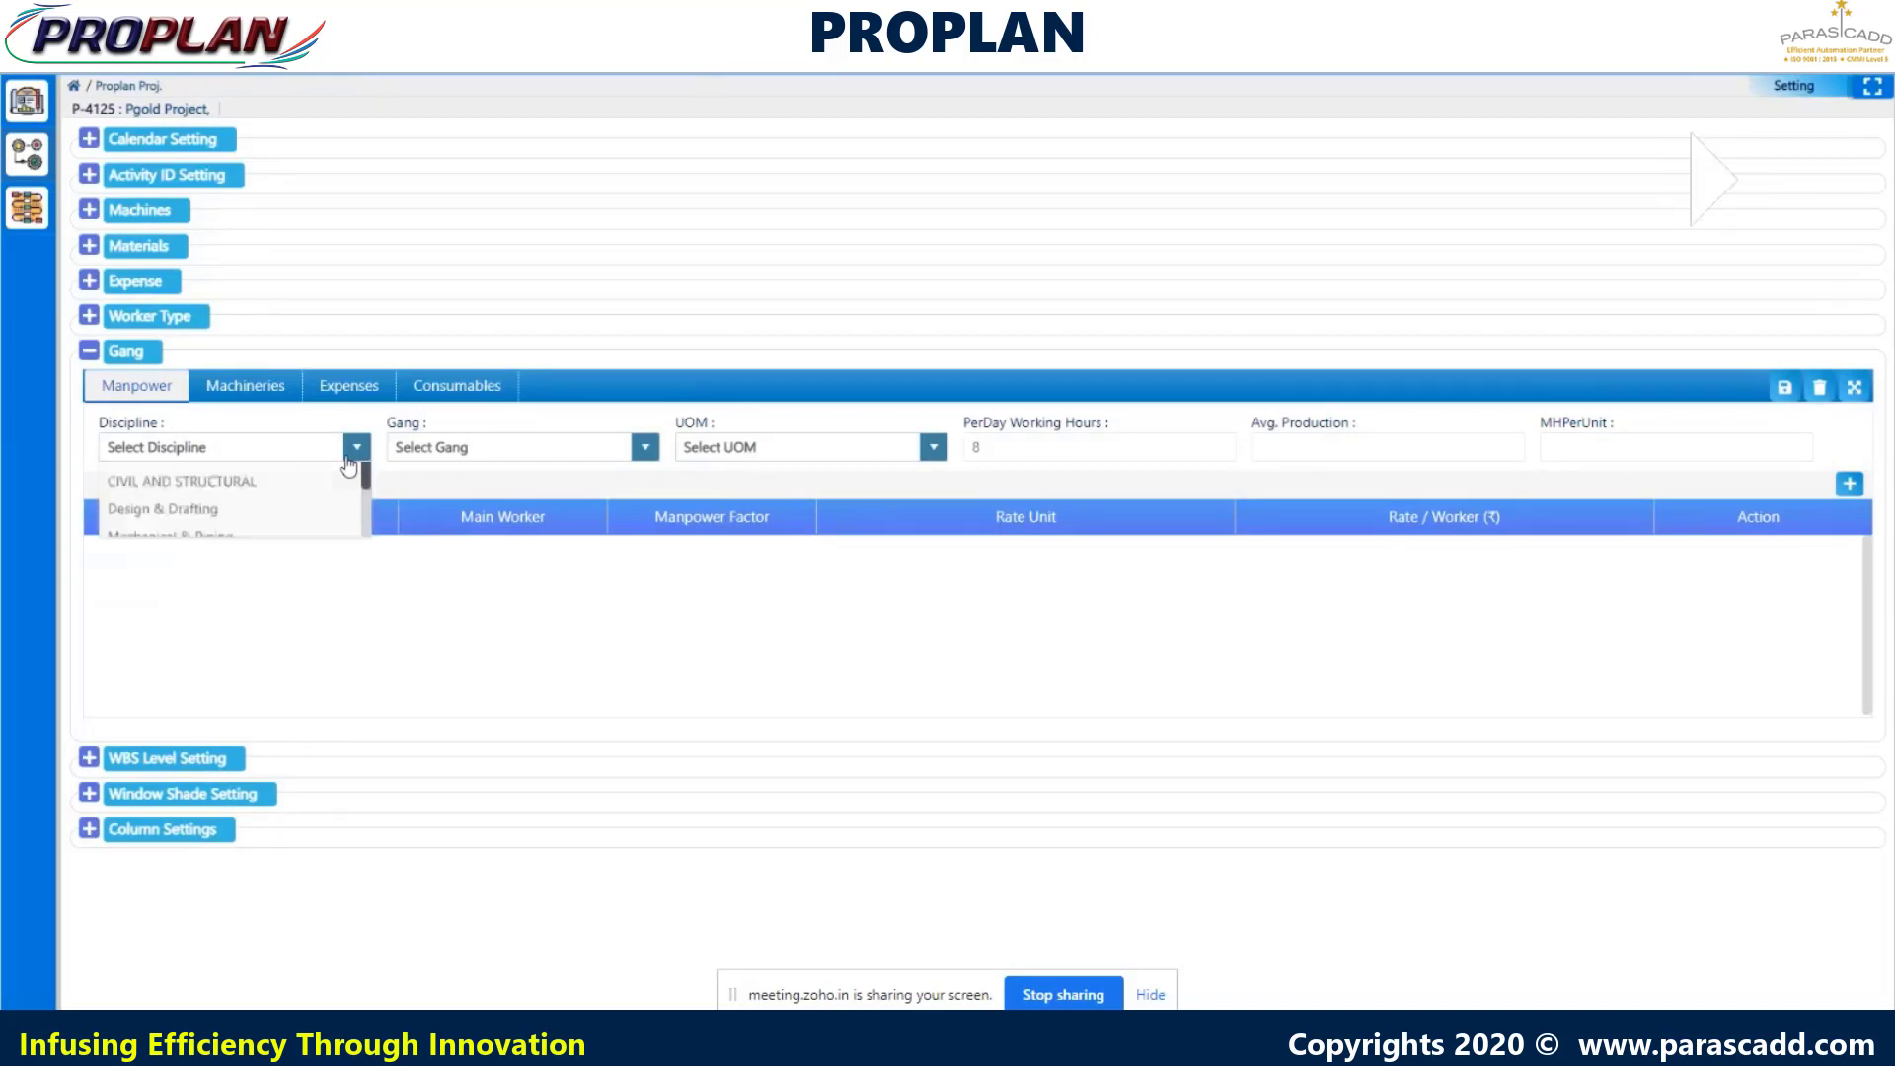
left_click(240, 604)
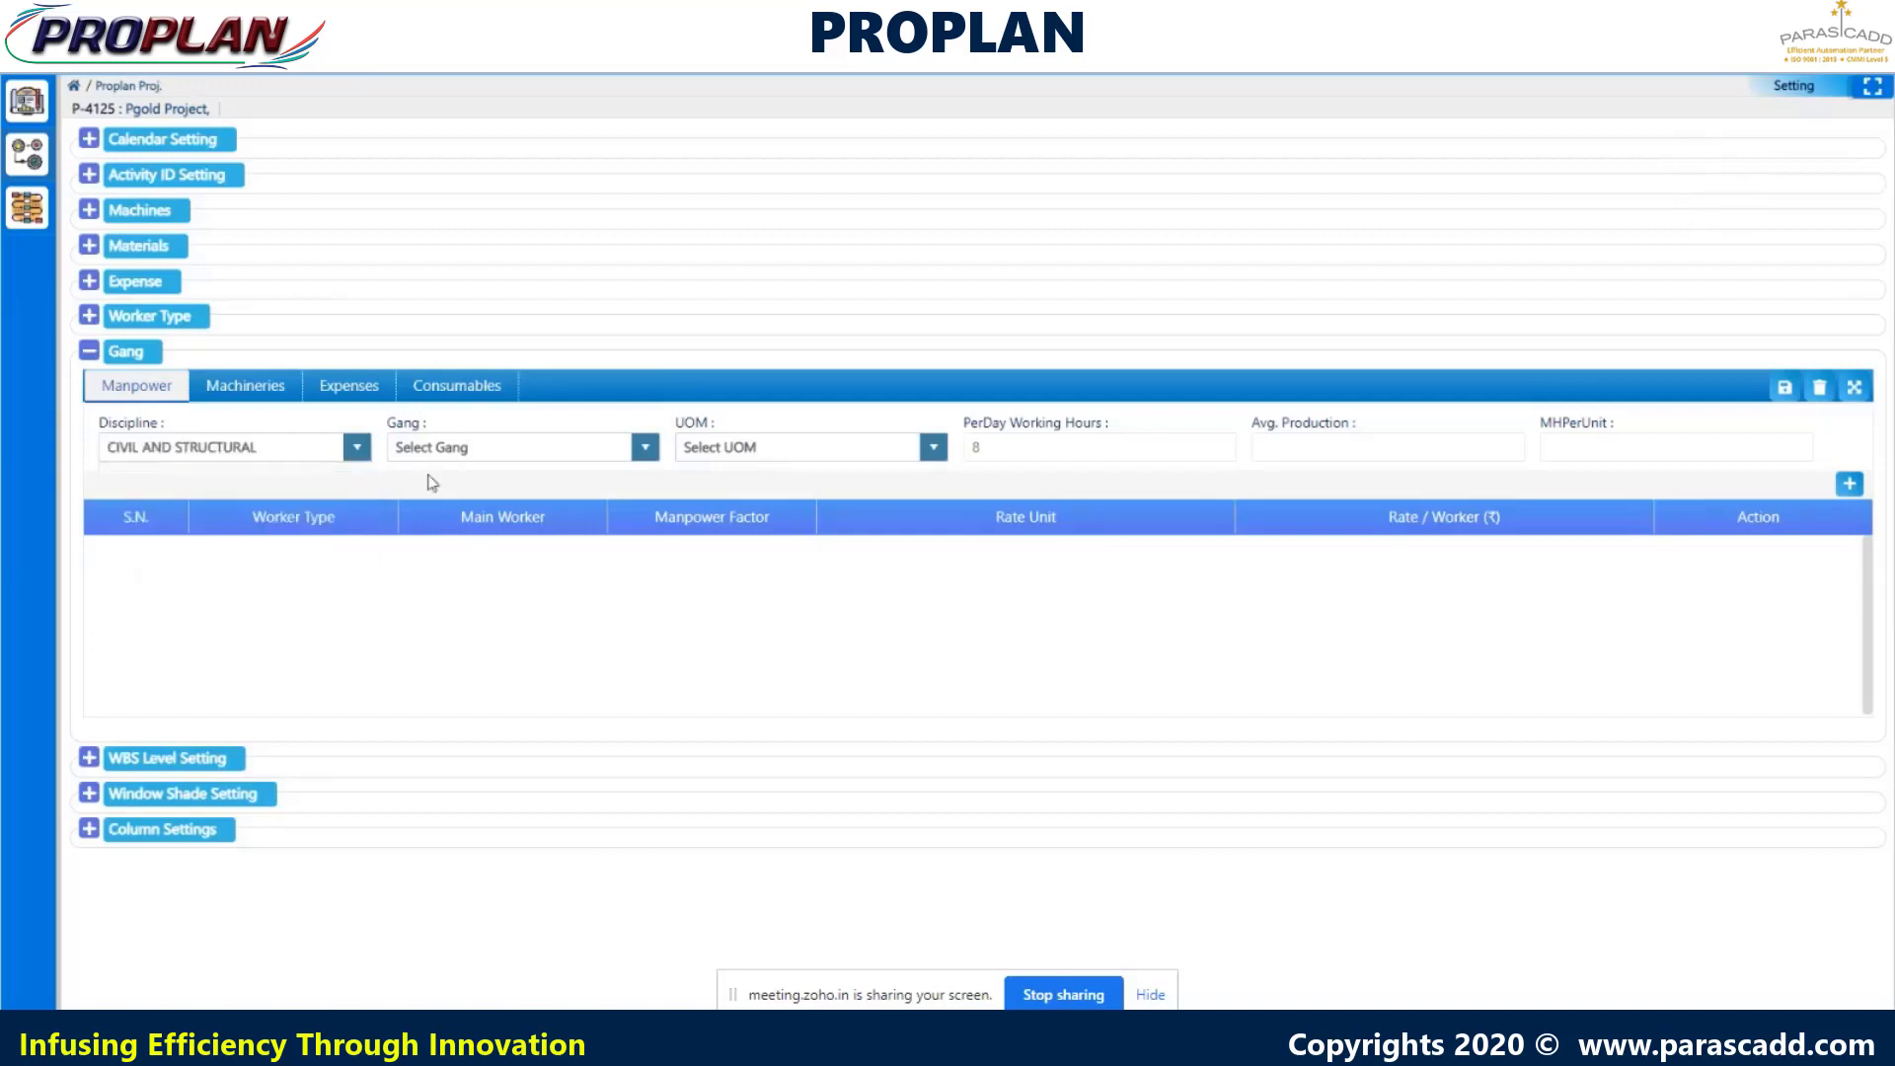
left_click(495, 453)
scroll(459, 583, "down", 5)
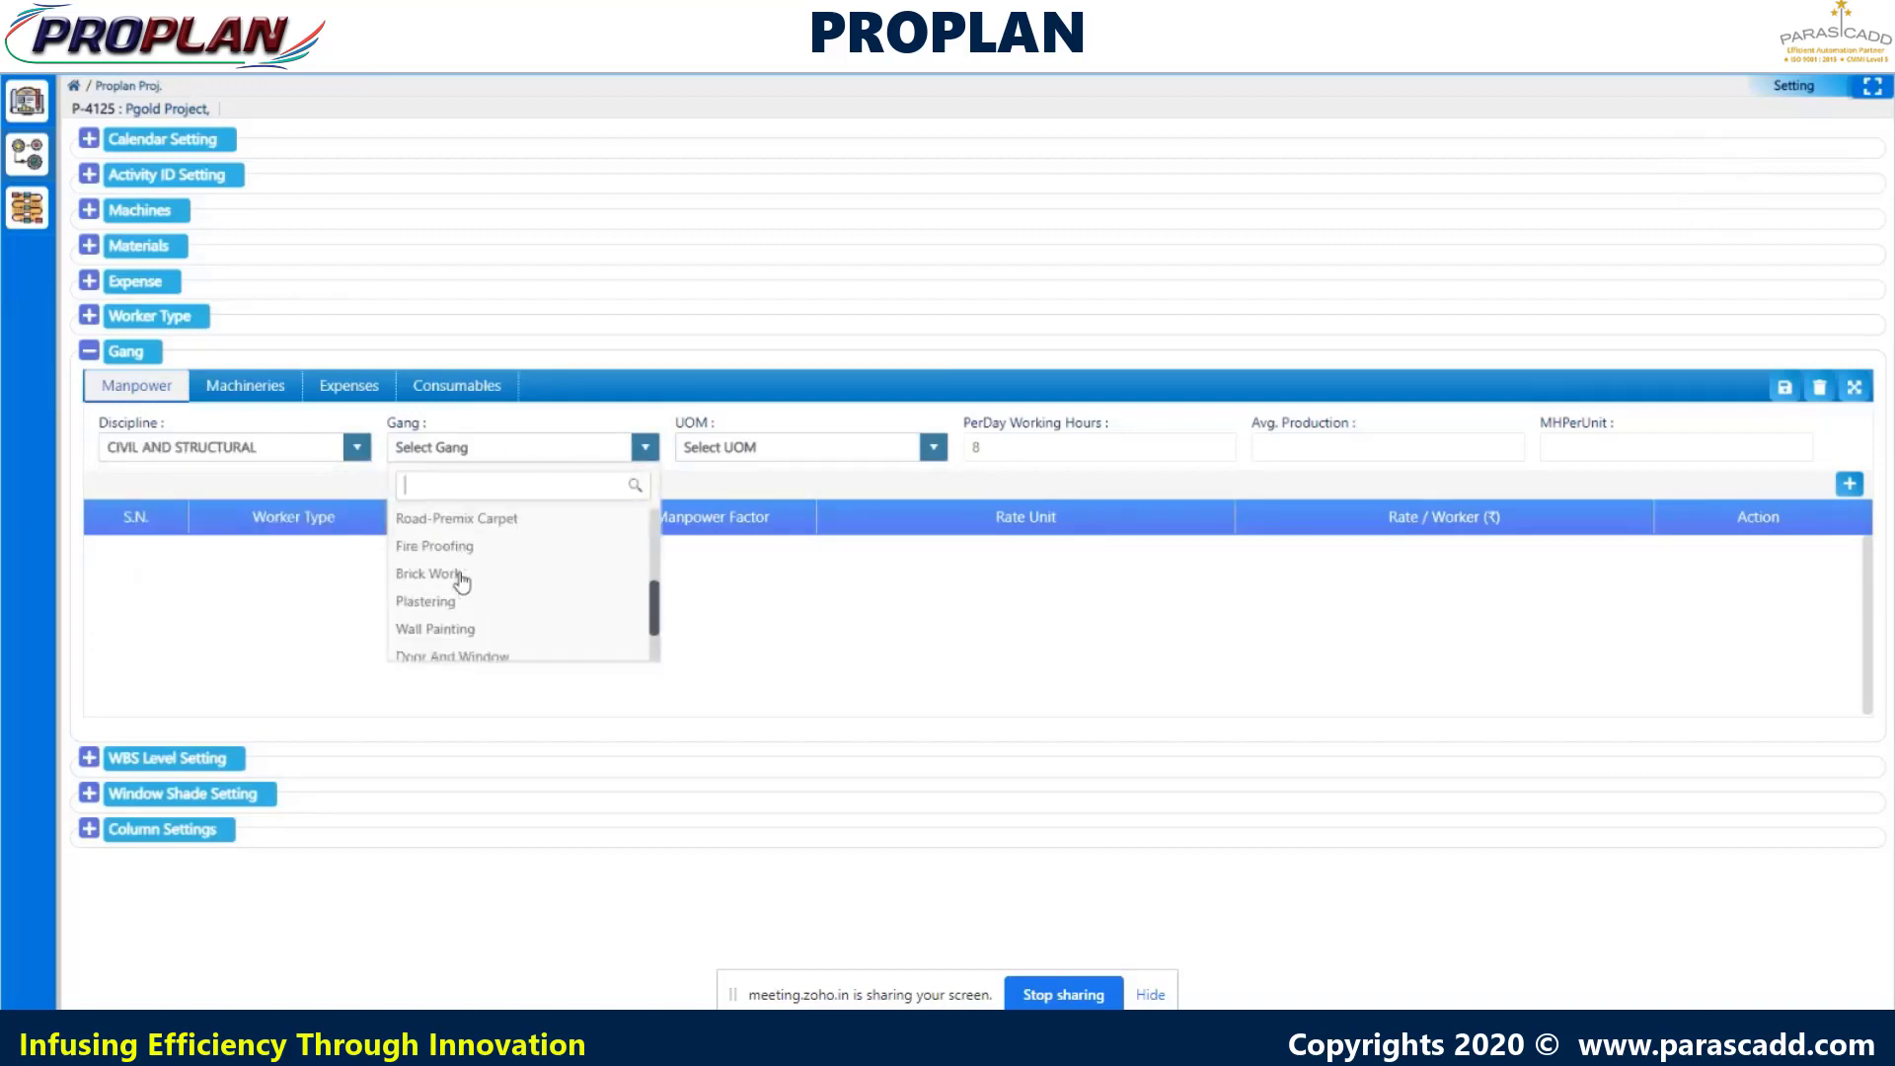
scroll(461, 582, "up", 3)
scroll(464, 583, "up", 2)
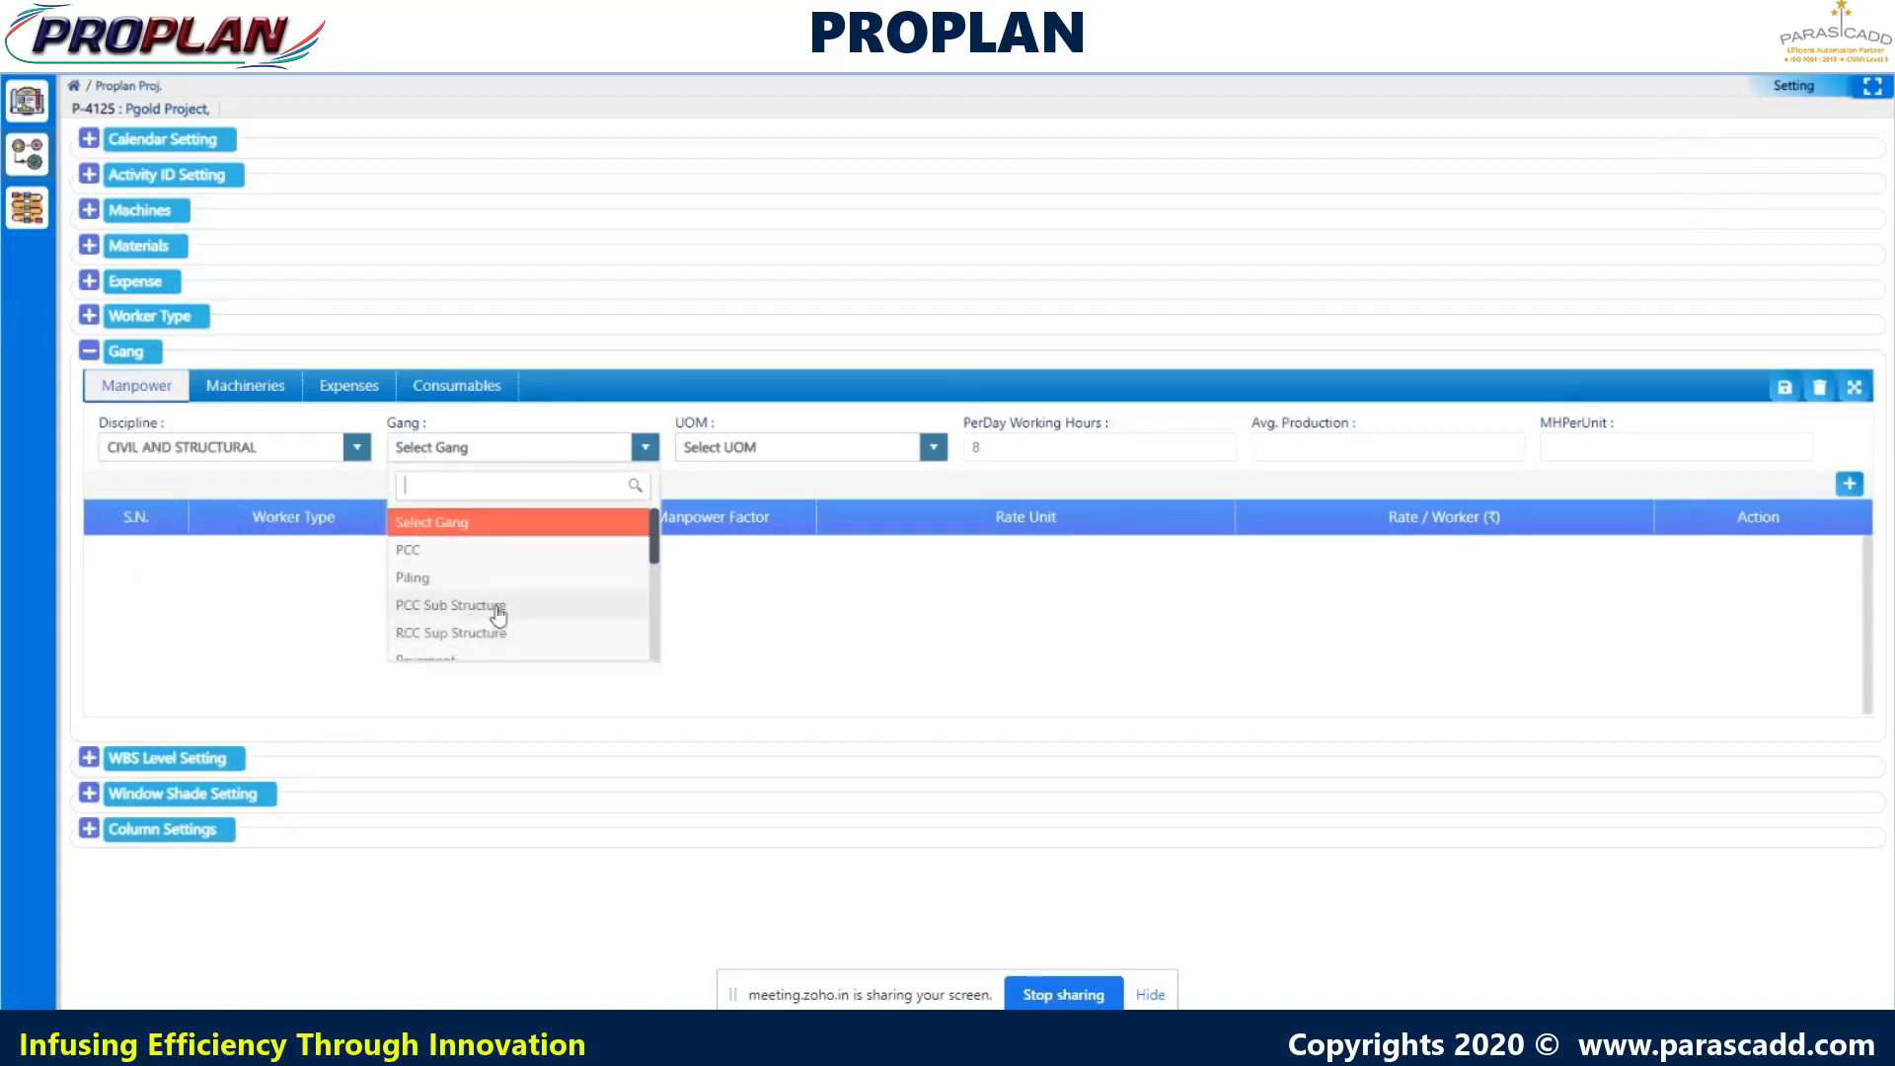
left_click(499, 604)
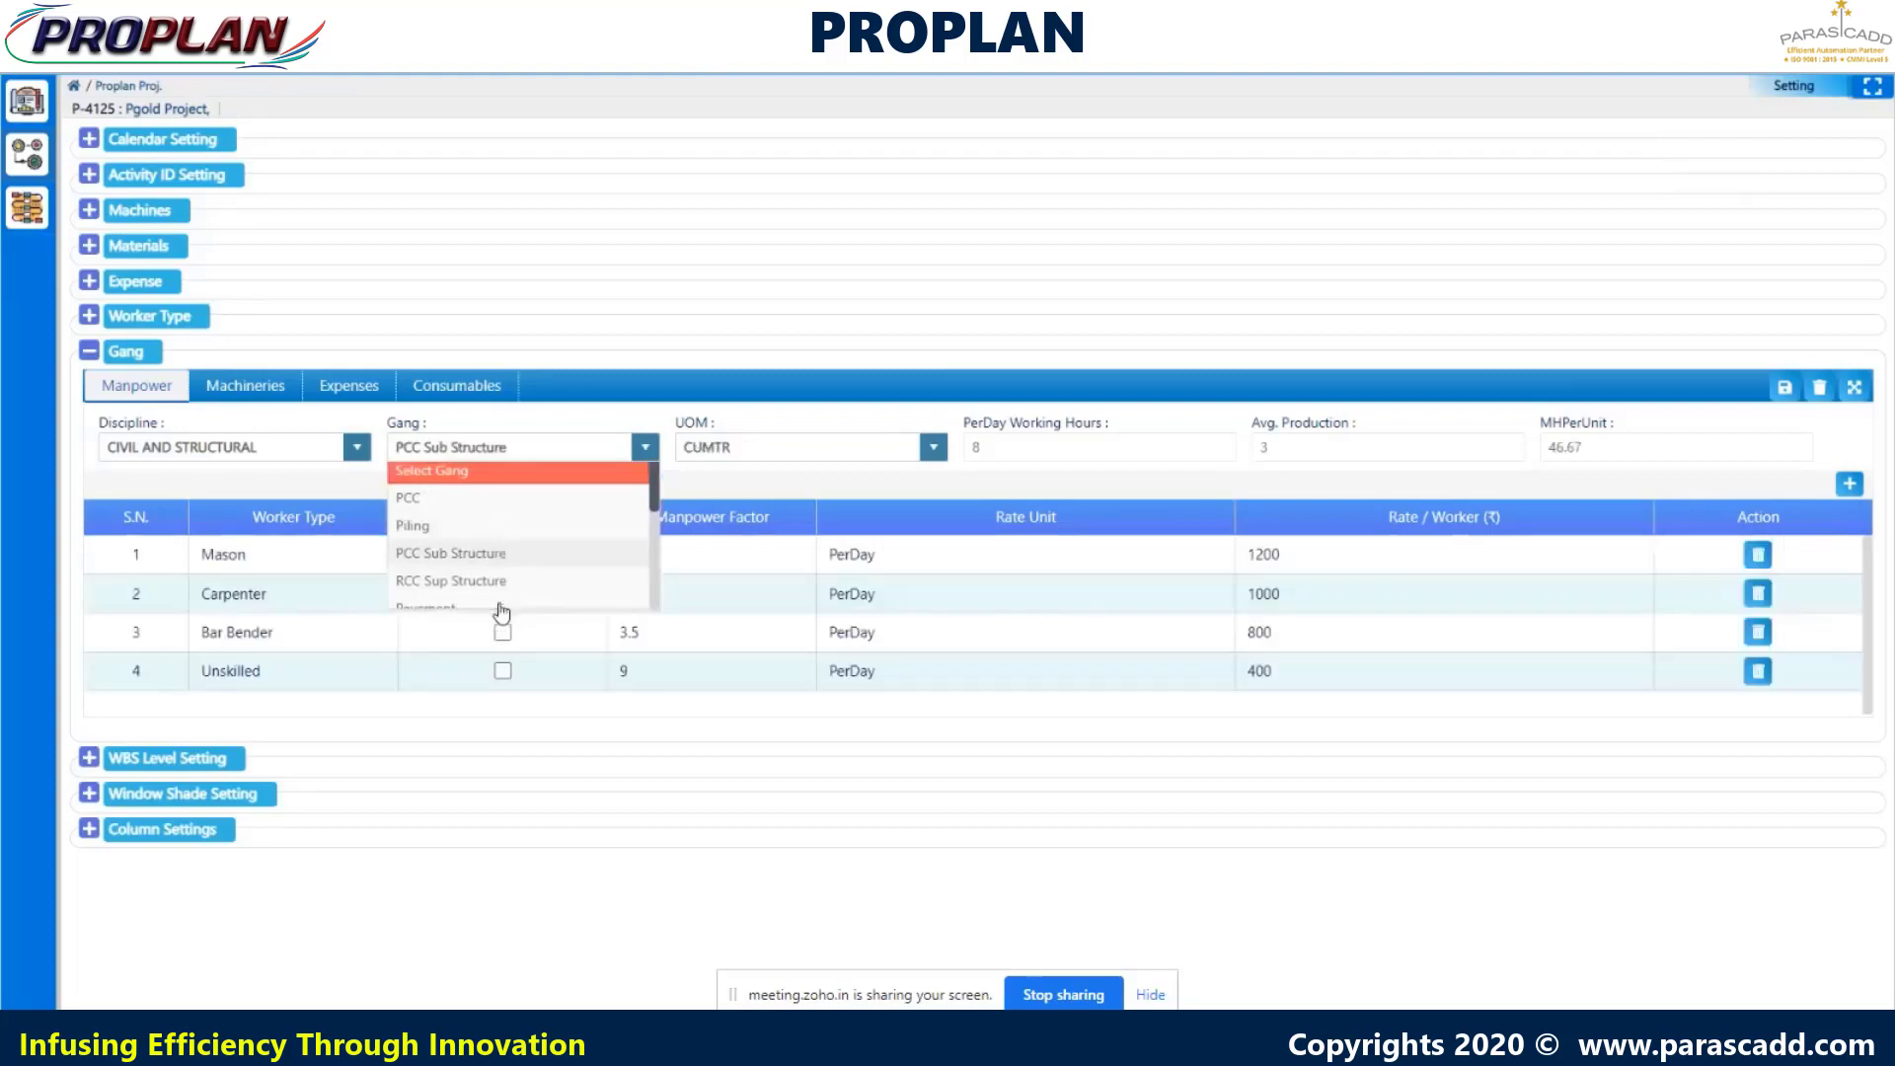
- Switch to the Mechanical discipline and its Crew 1 gang
left_click(332, 454)
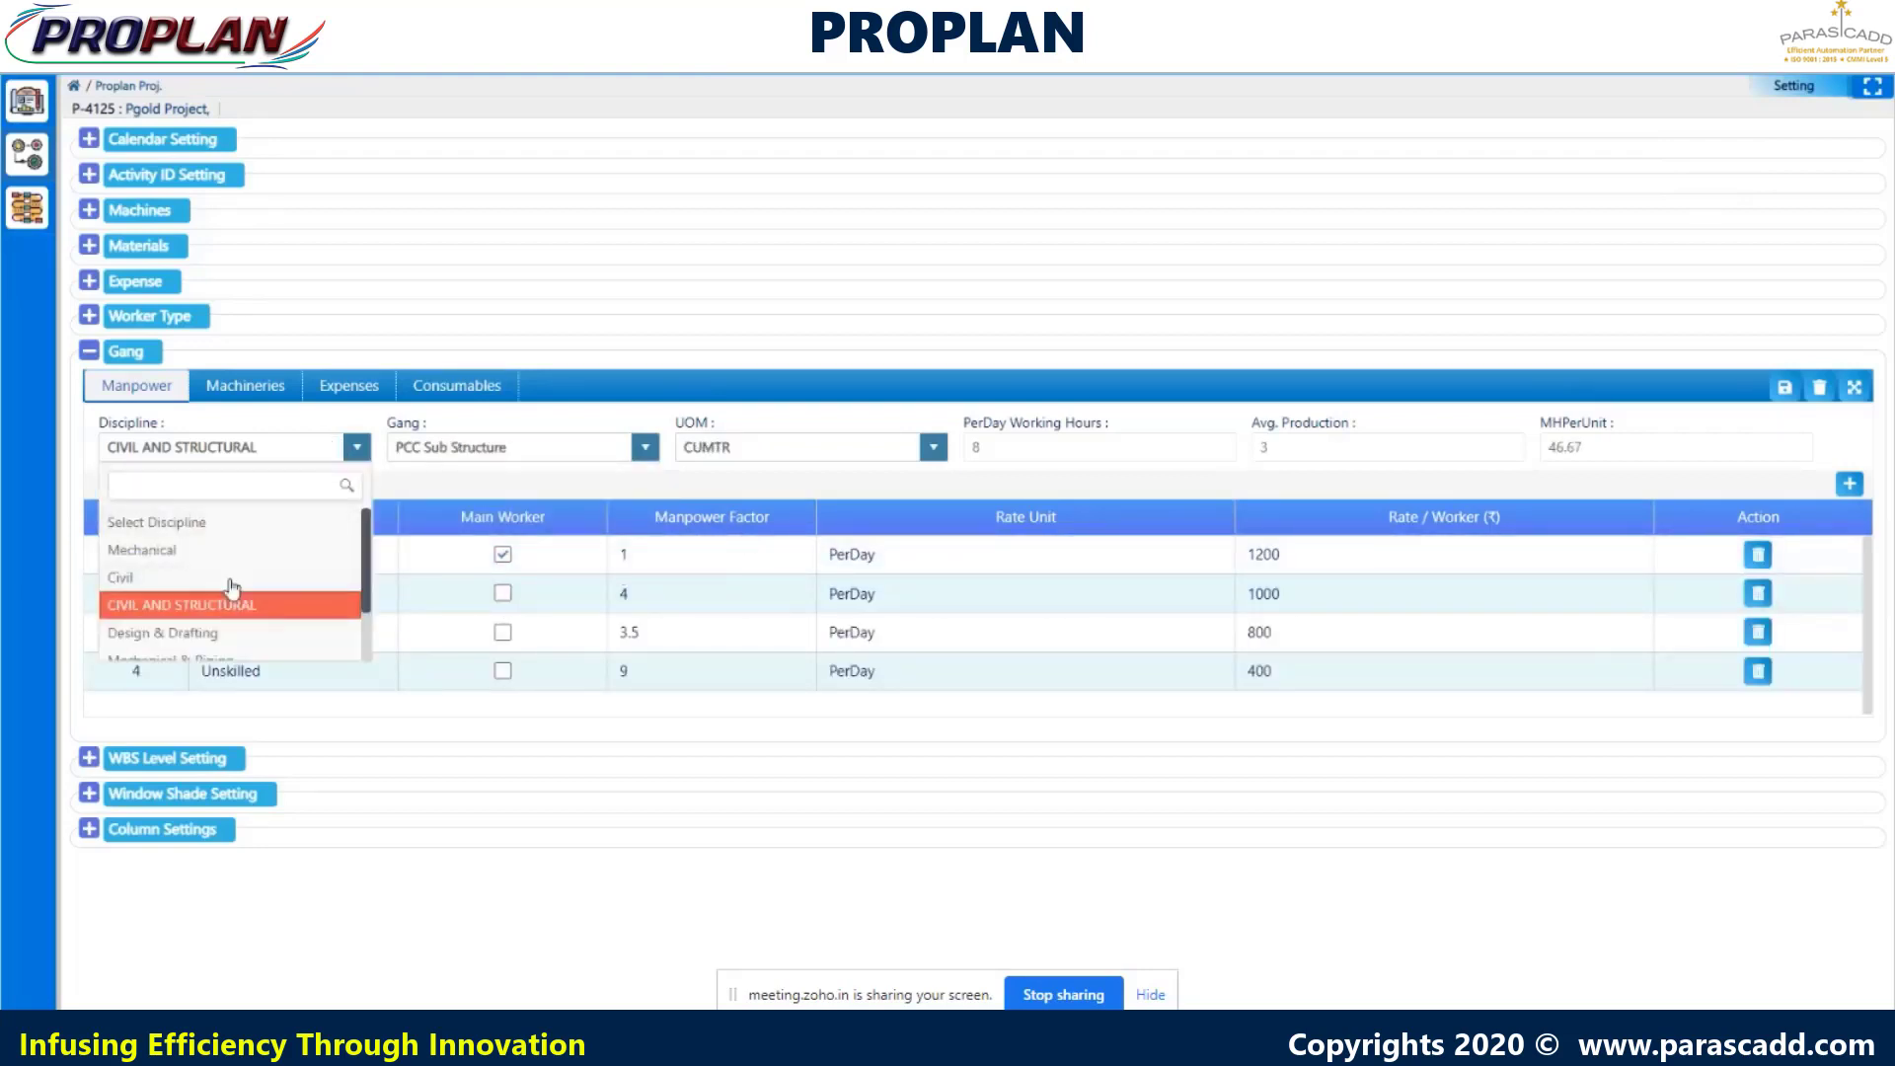
left_click(236, 548)
left_click(469, 455)
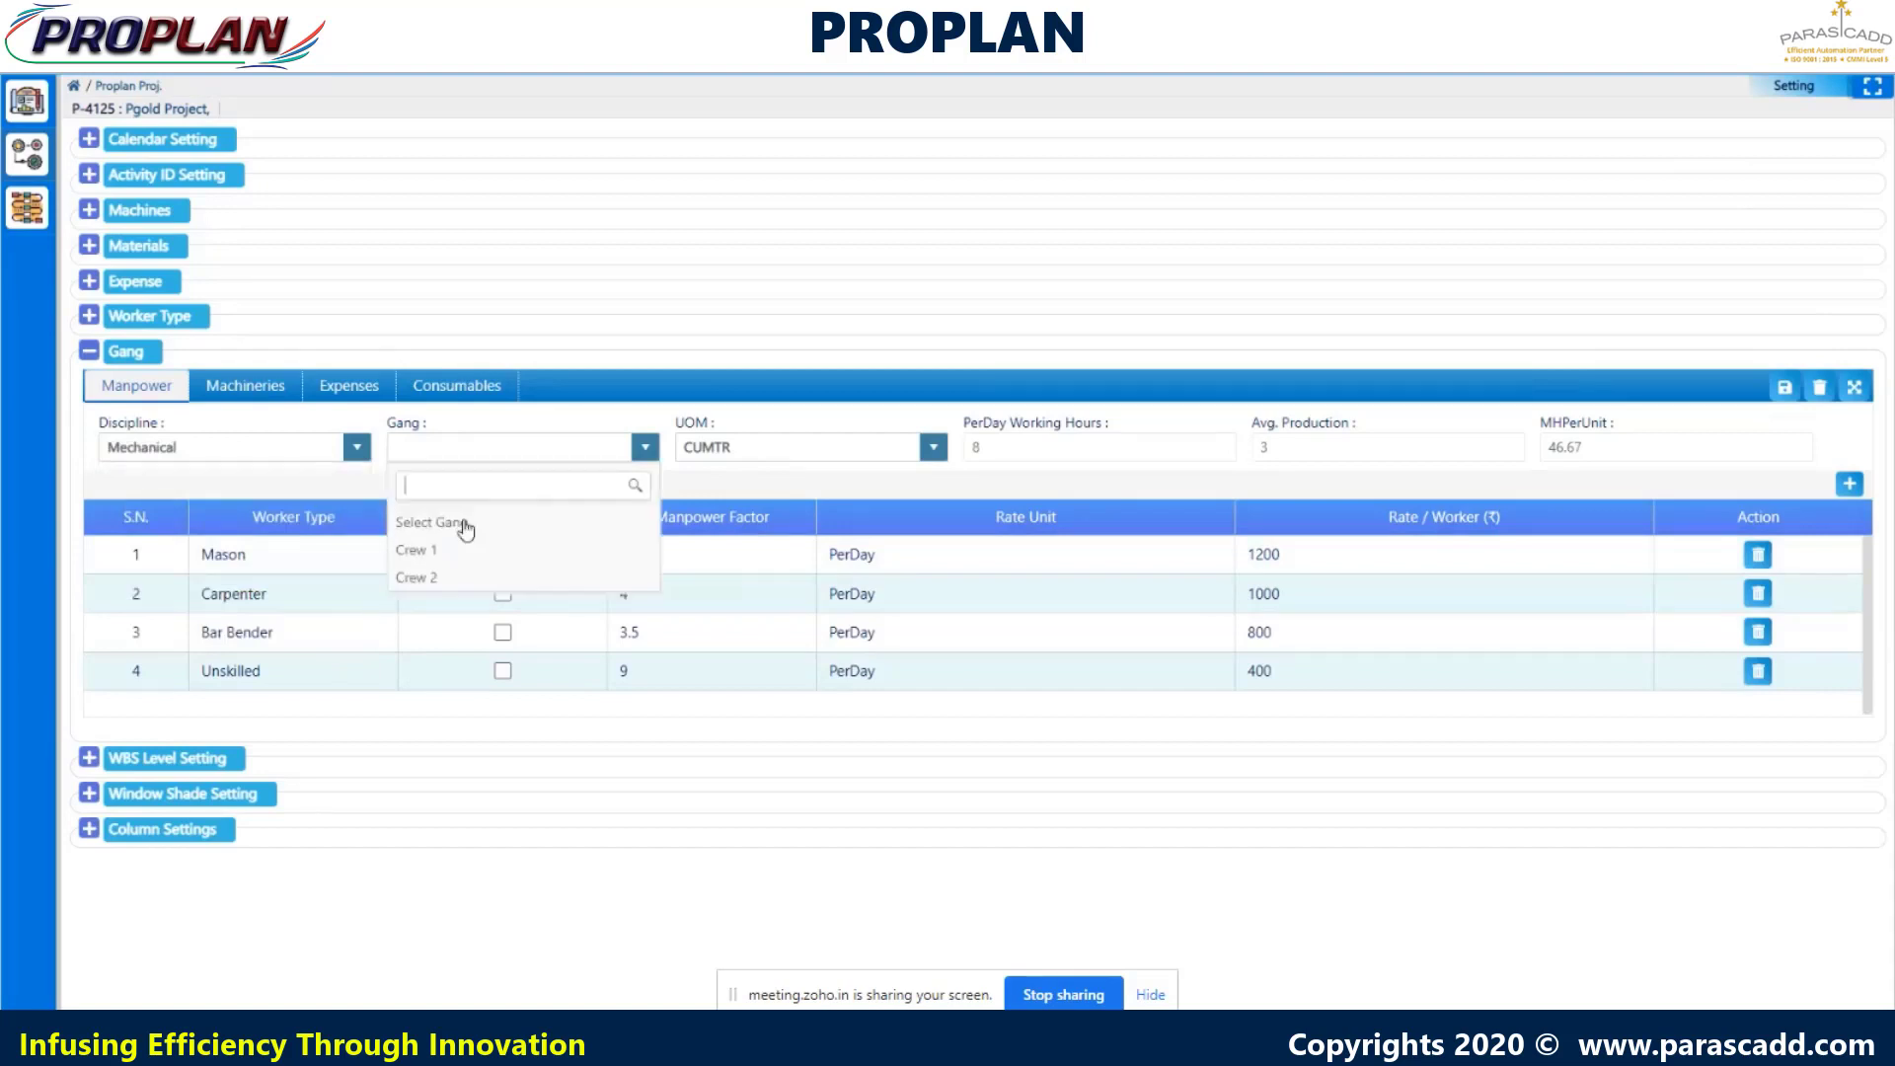
left_click(470, 551)
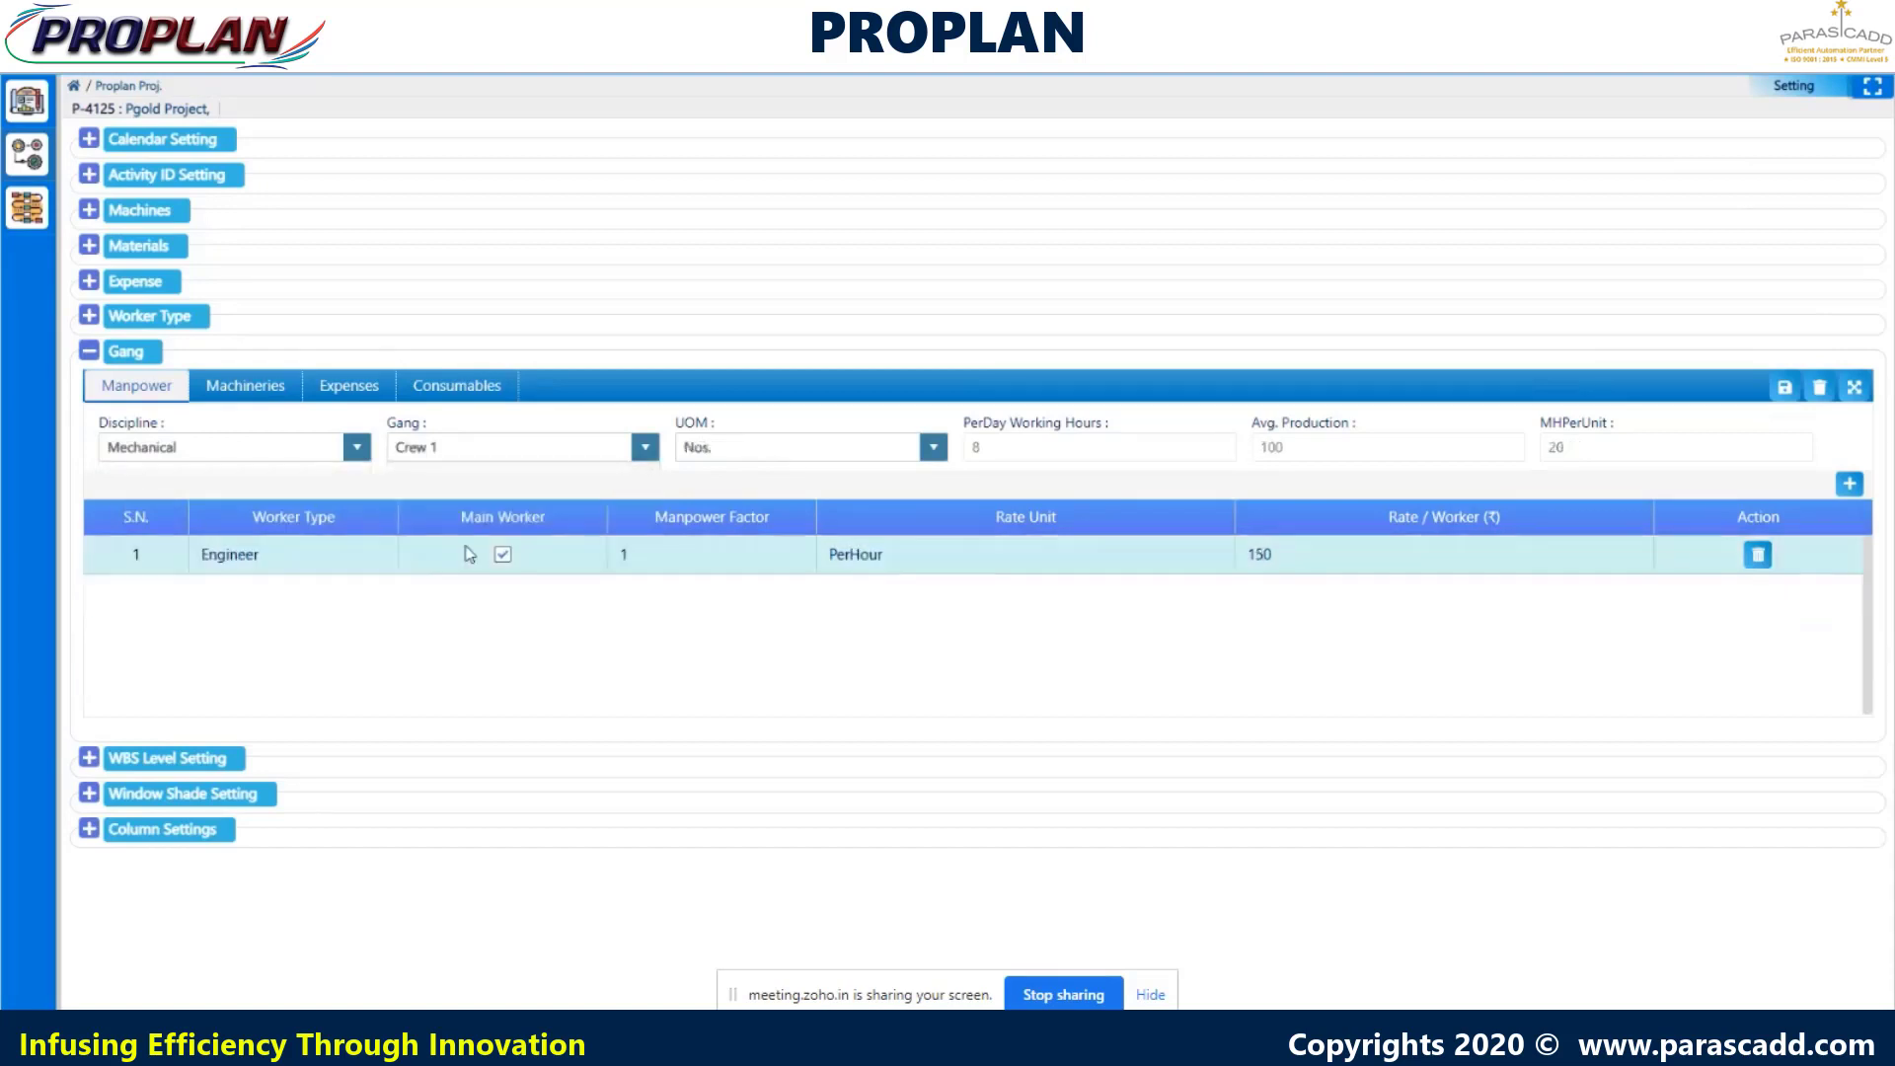
- Choose Mechanical & Piping with the Piping Shop Fabrication gang (Inch Dia, 2.27 MHPerUnit)
left_click(356, 454)
scroll(277, 582, "down", 1)
left_click(270, 593)
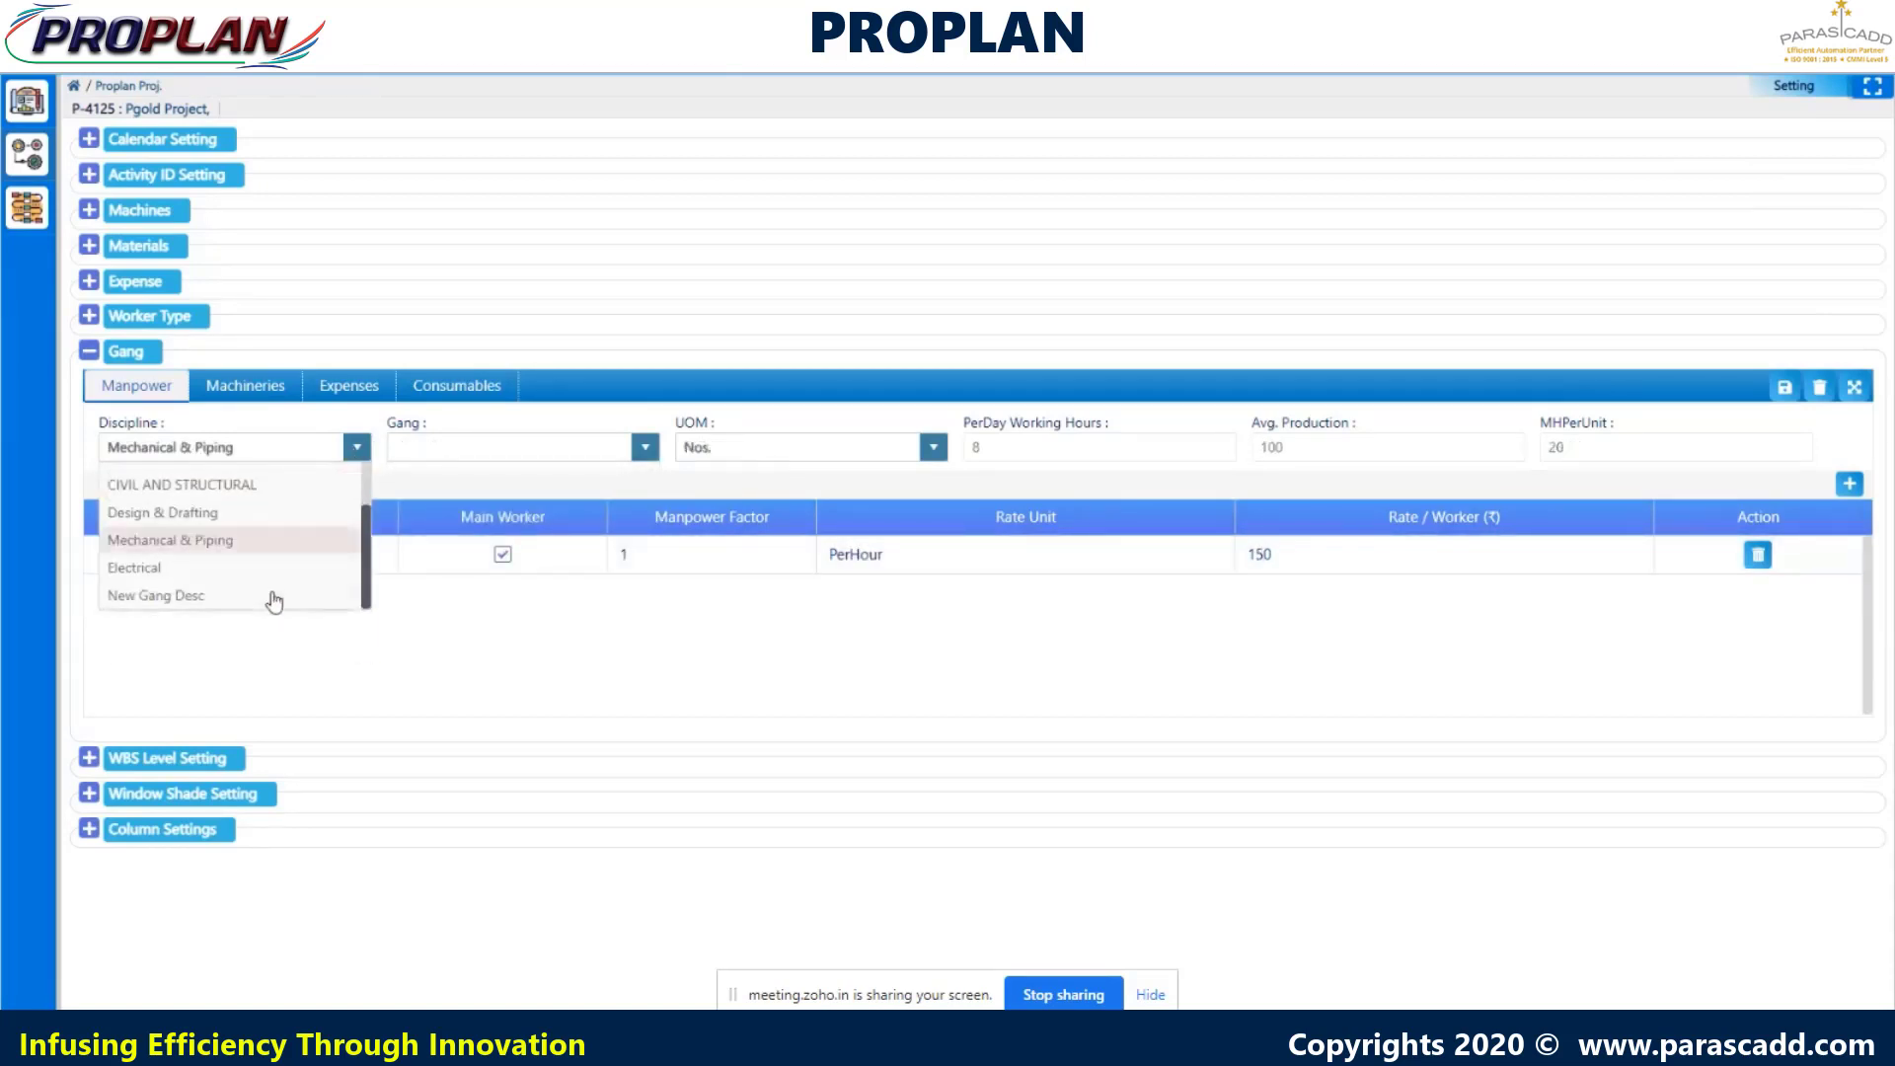
left_click(451, 452)
left_click(459, 542)
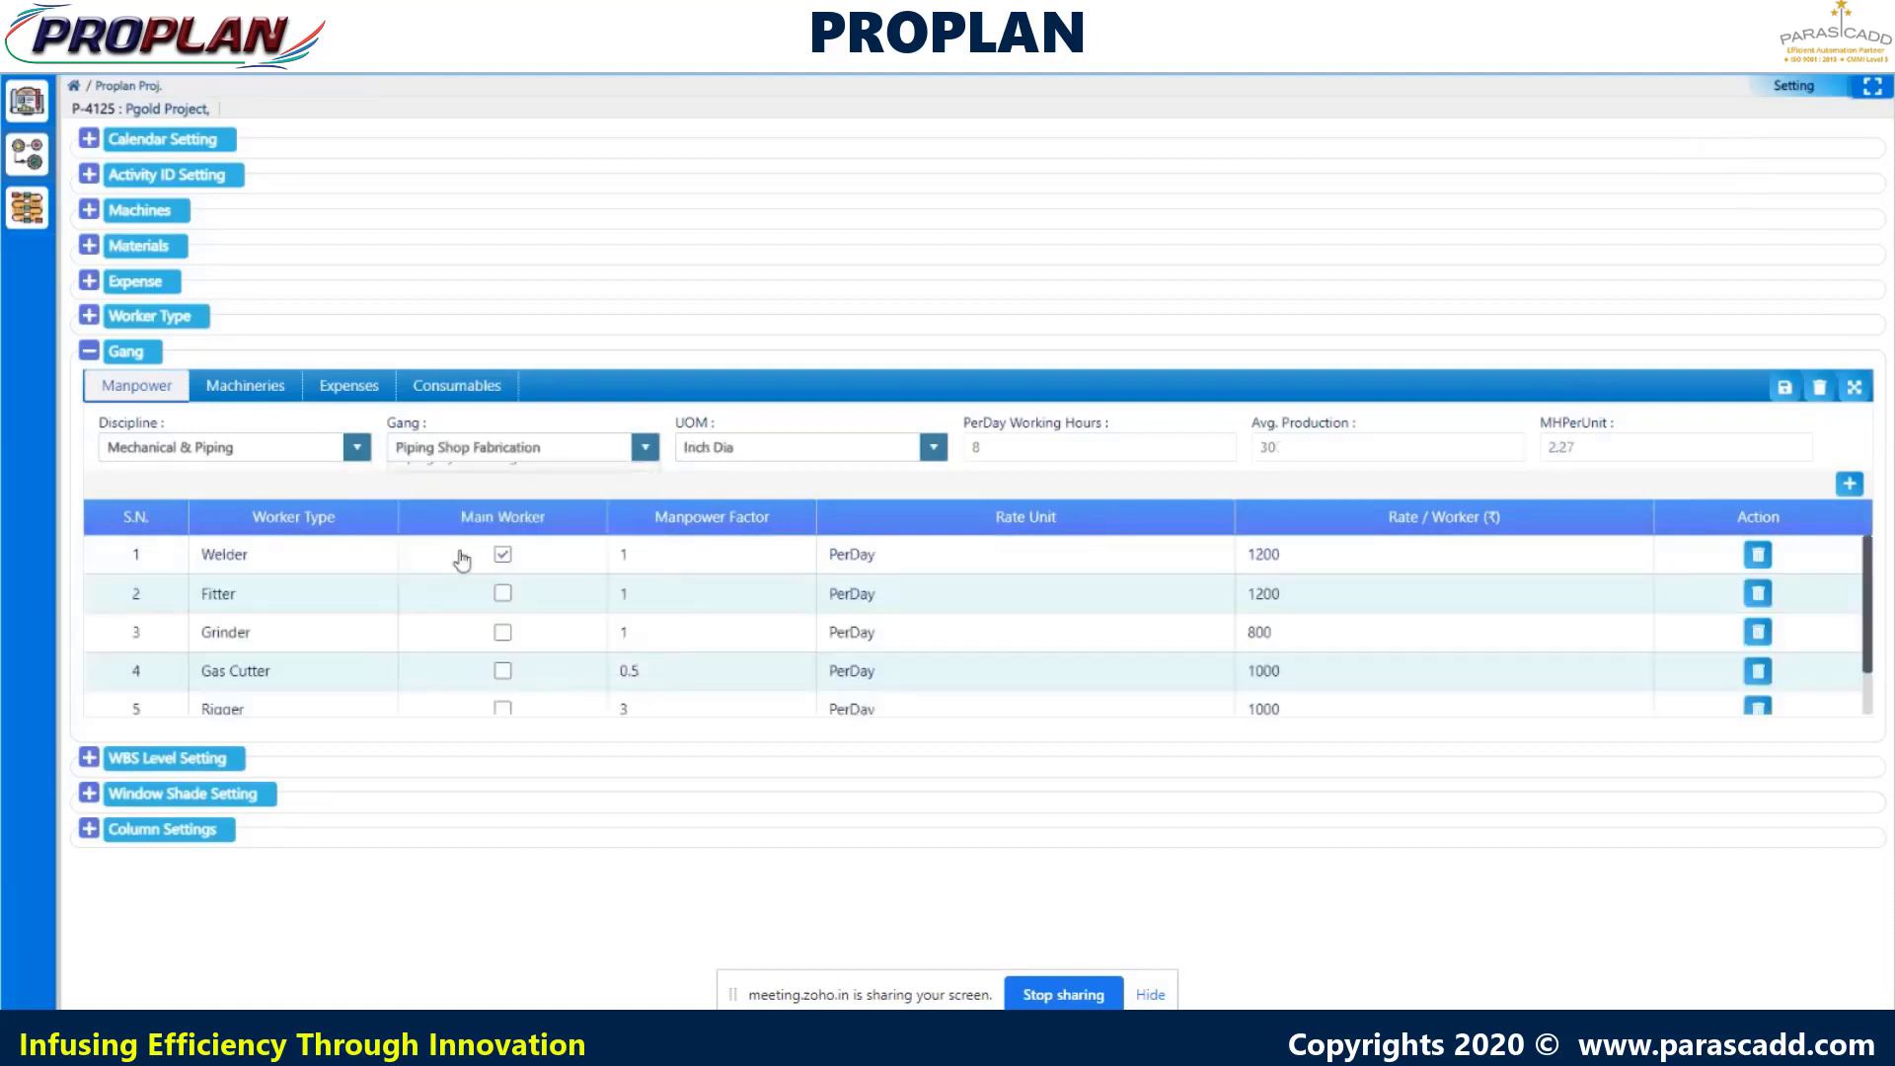
scroll(502, 577, "down", 1)
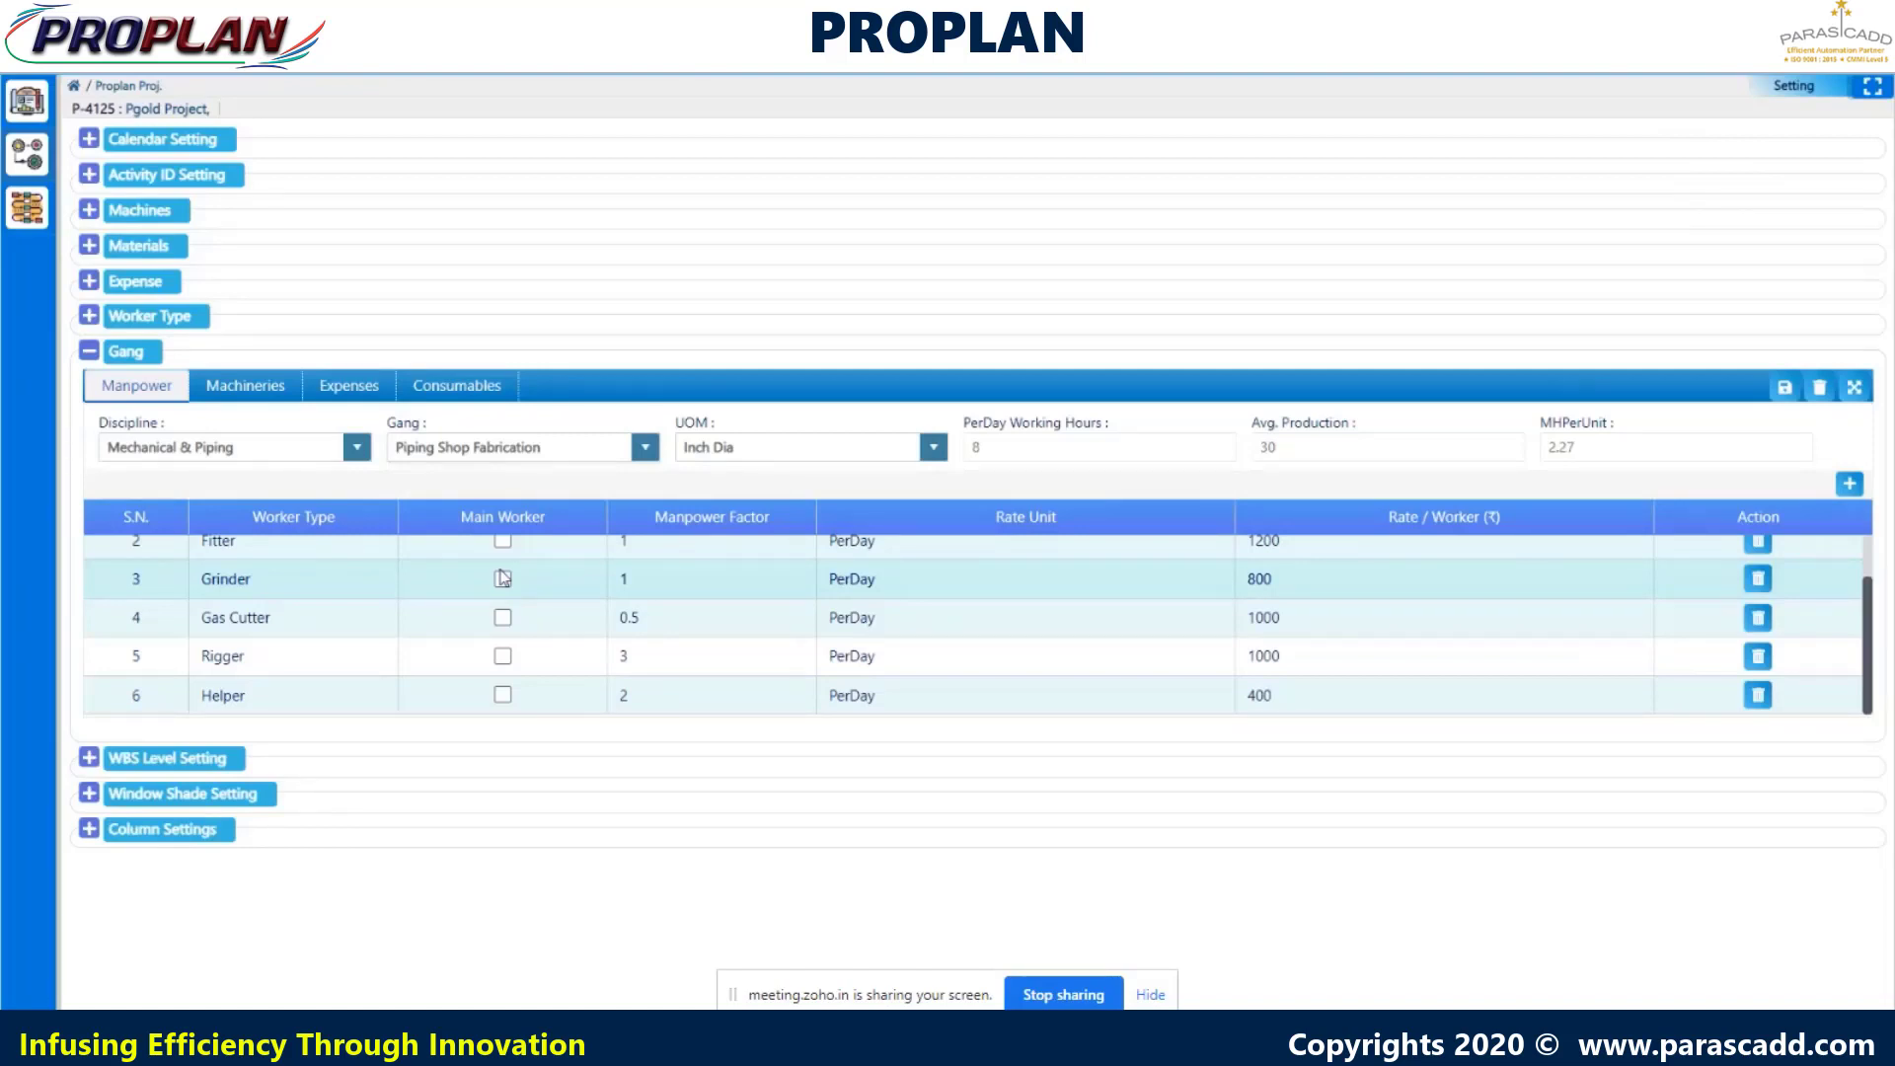
left_click(90, 758)
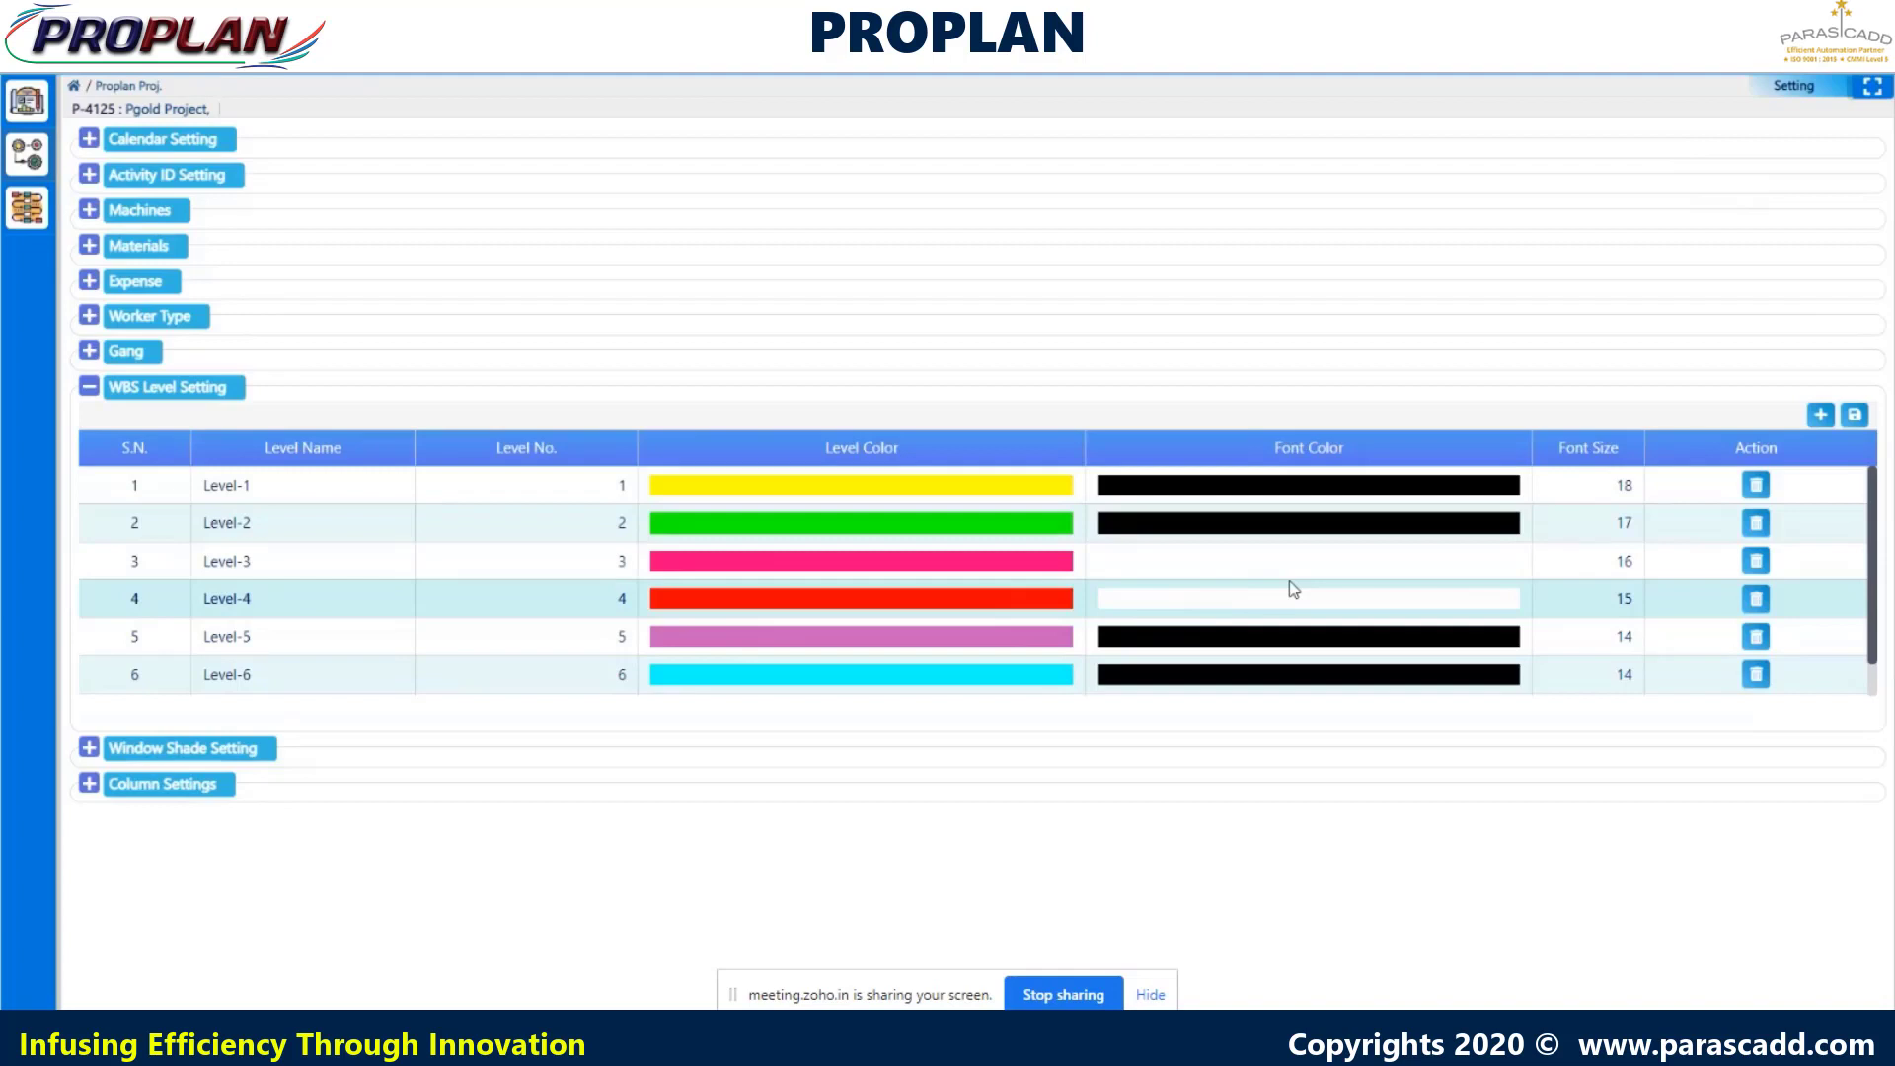
scroll(1484, 584, "down", 1)
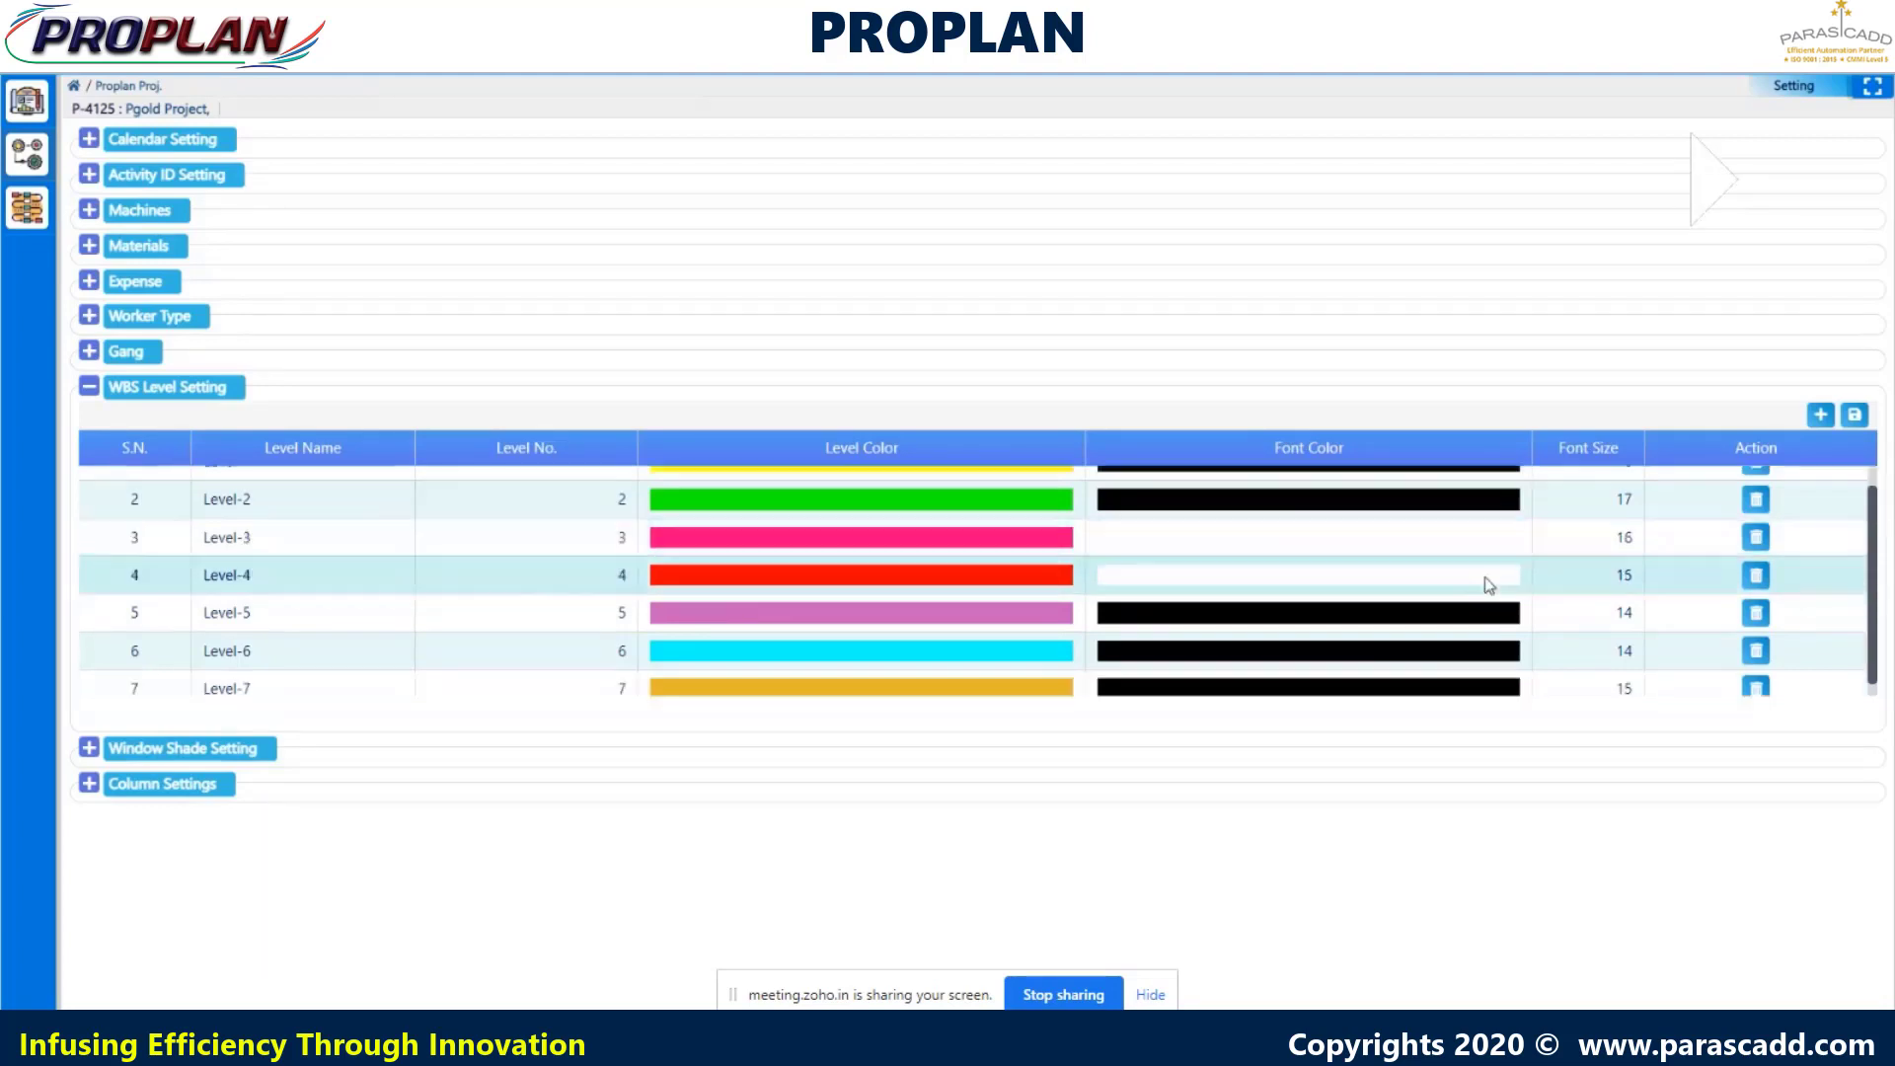
scroll(1498, 597, "up", 1)
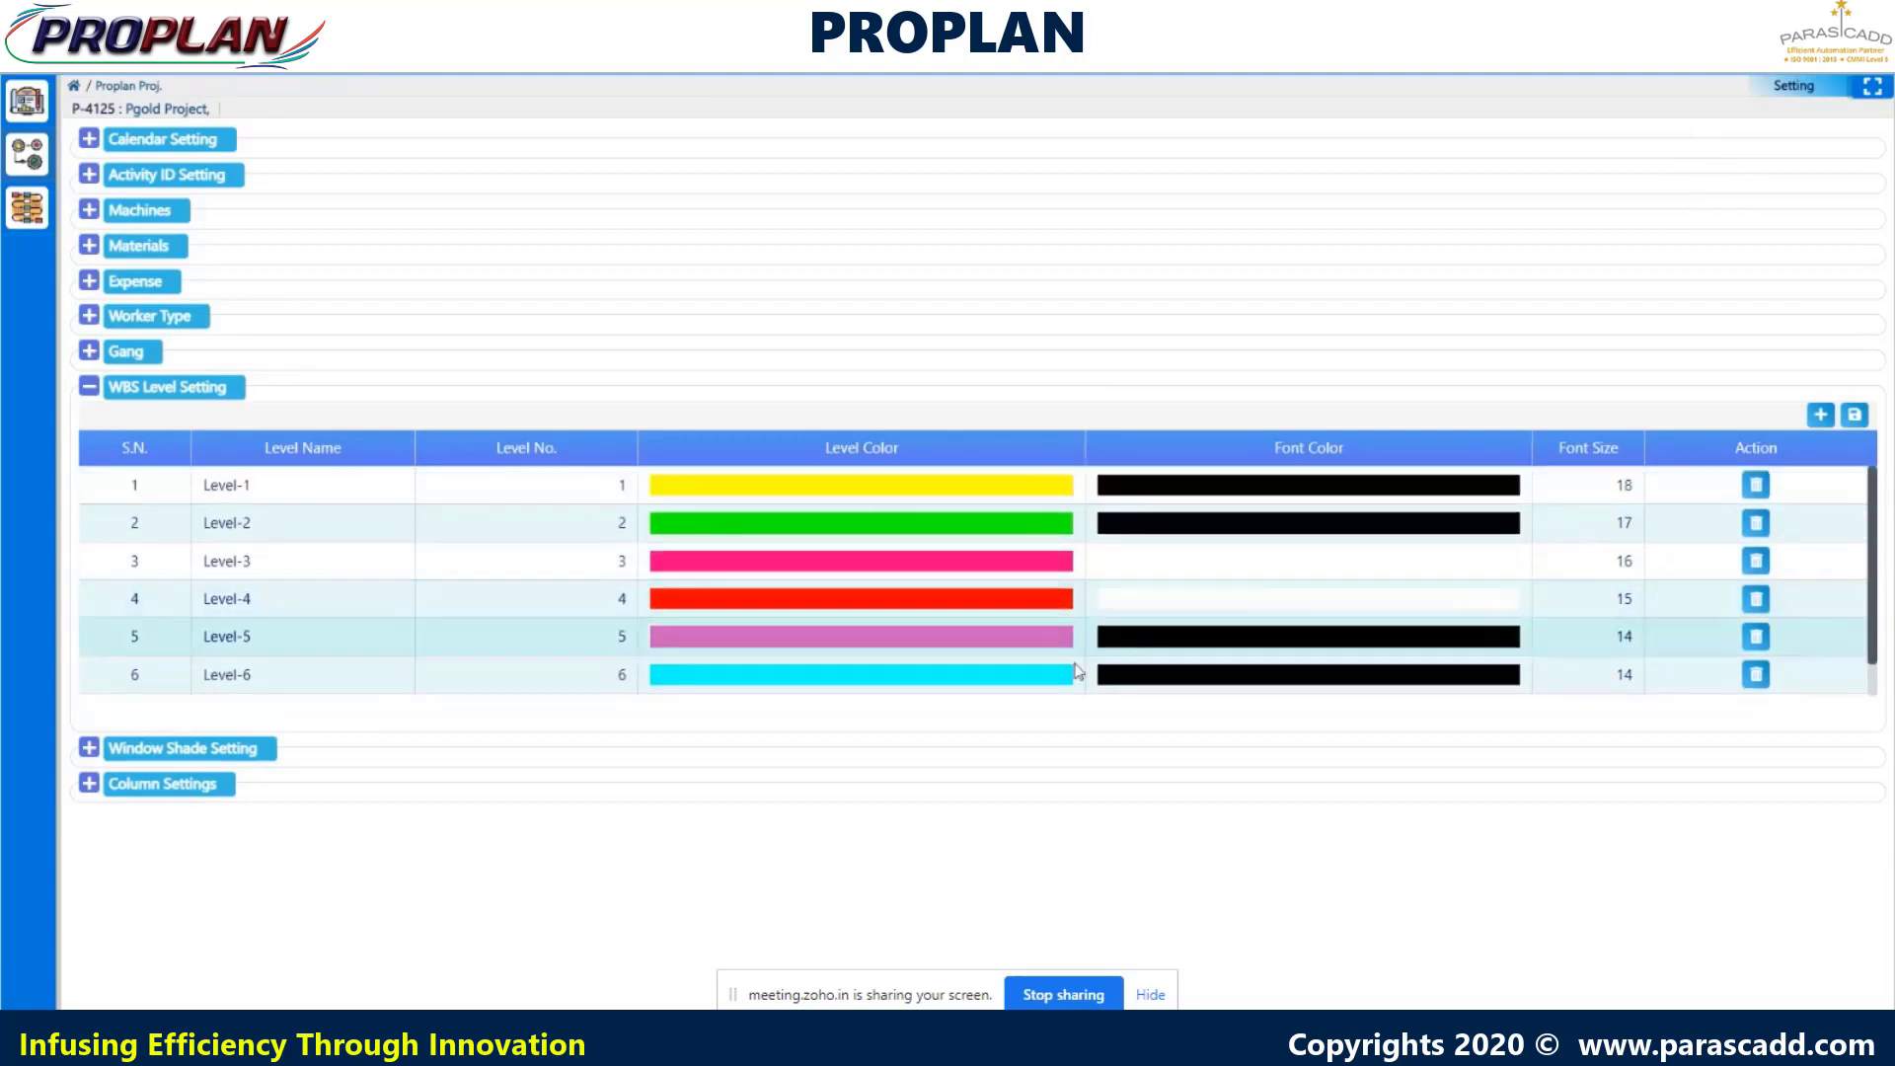
- Expand Window Shade Setting: Pandemic 01/03–31/05/2021 and repeating Monsoon 15/06–31/07/2021
left_click(88, 751)
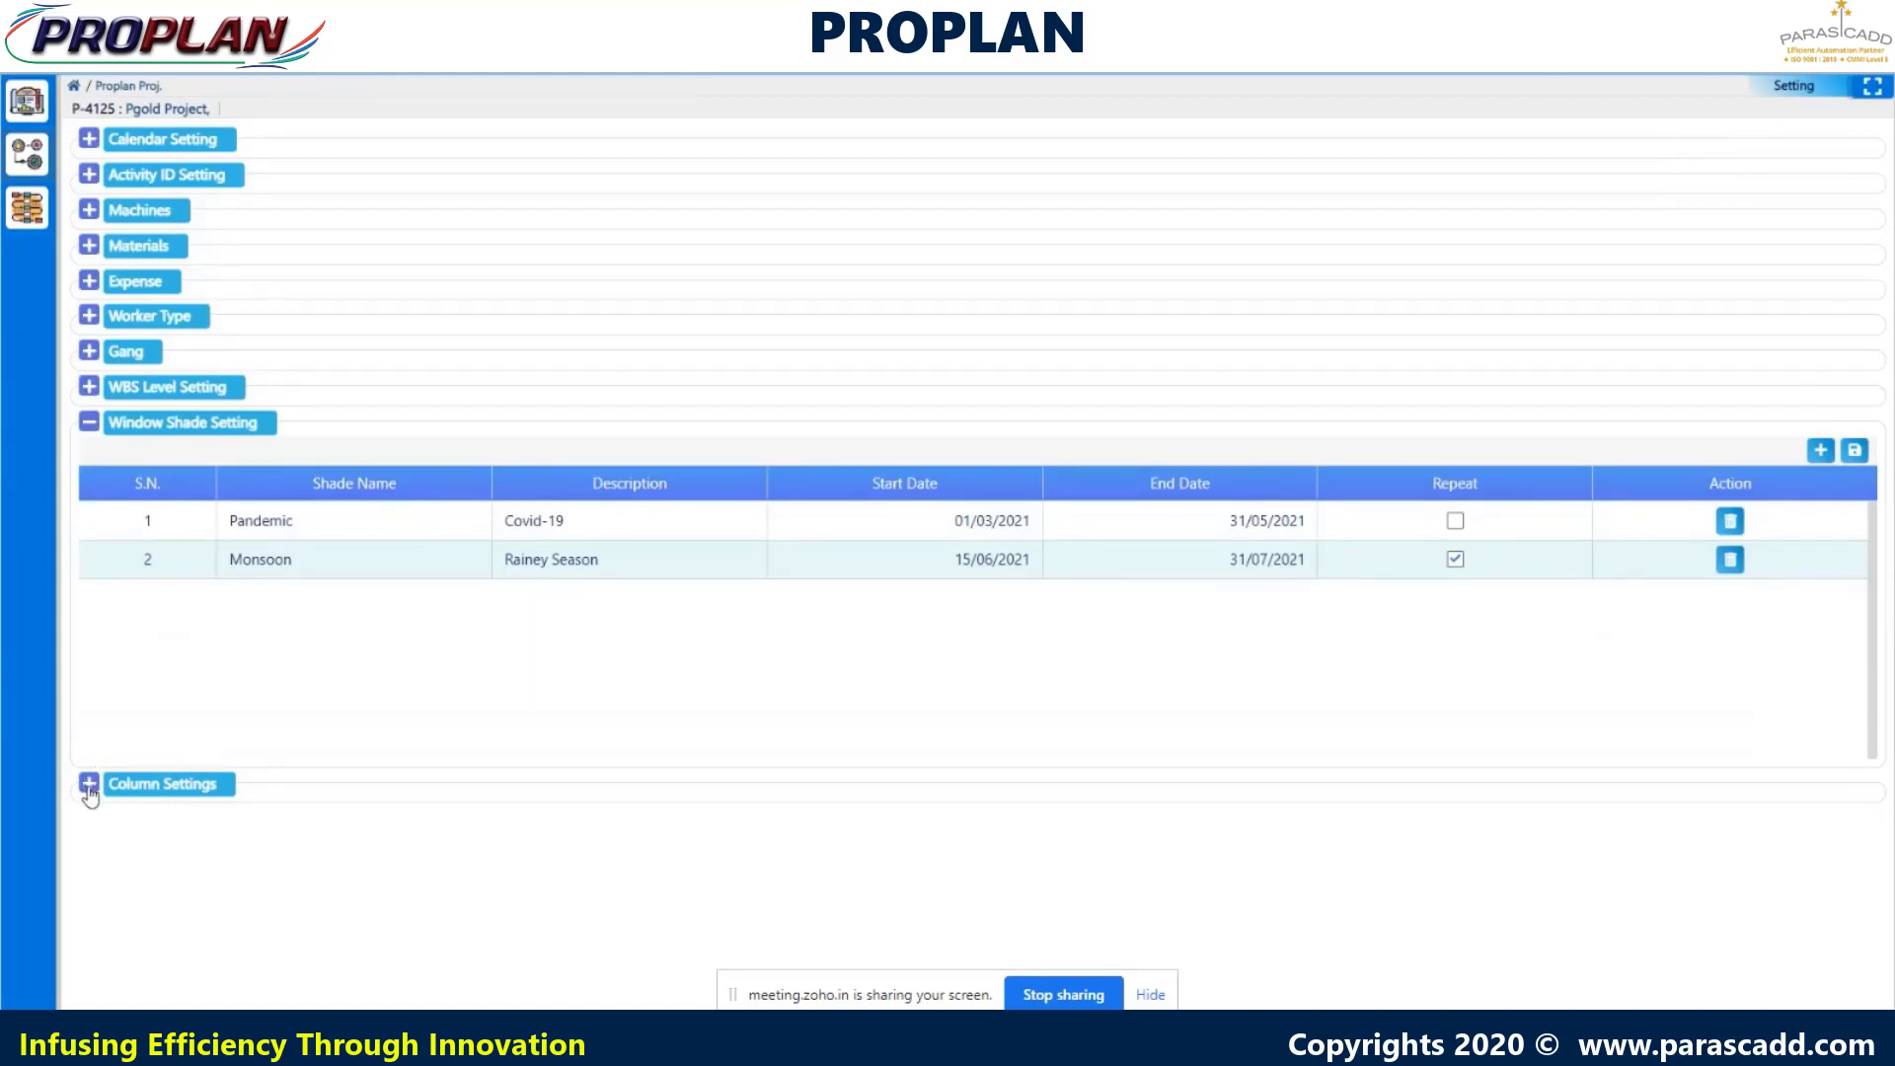
- Expand Column Settings and review the SequenceId, Id, ActivityId and ActivityCode column entries
left_click(88, 786)
scroll(200, 735, "down", 5)
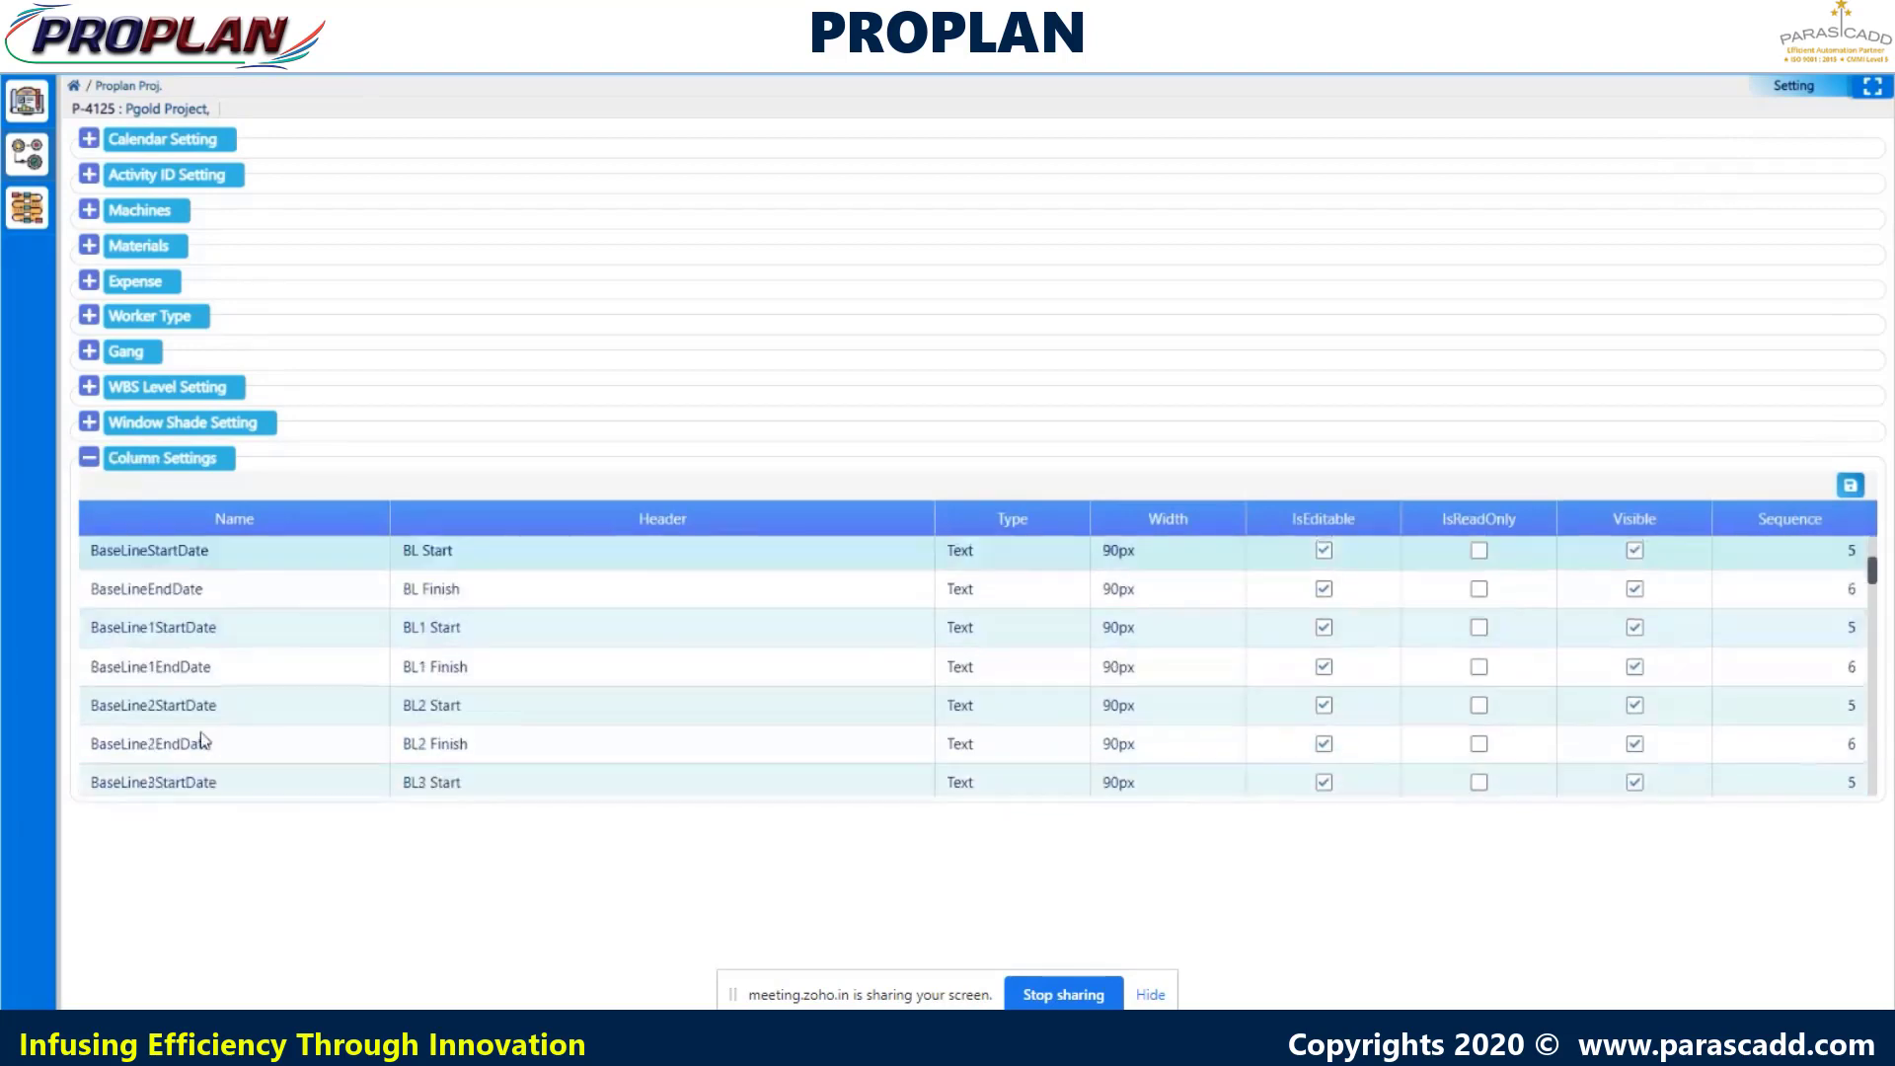
scroll(203, 732, "down", 19)
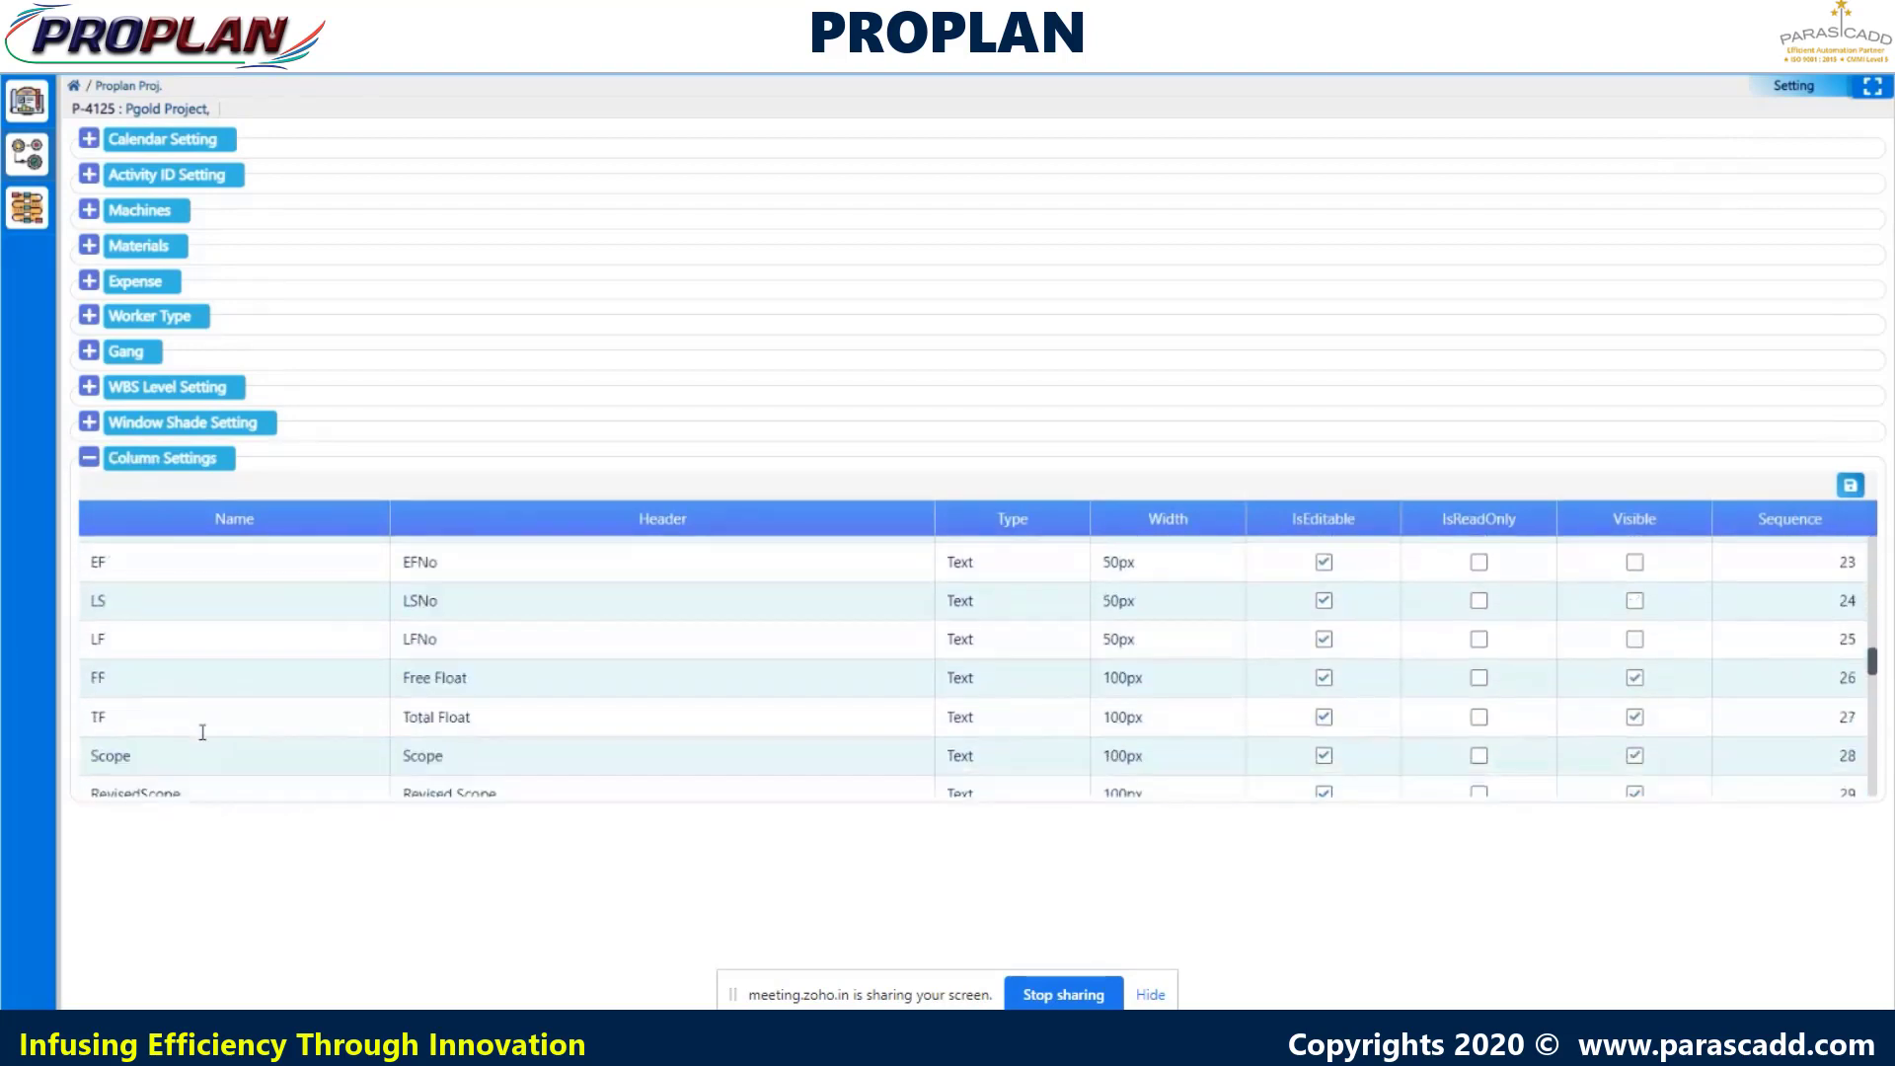
scroll(202, 731, "down", 1)
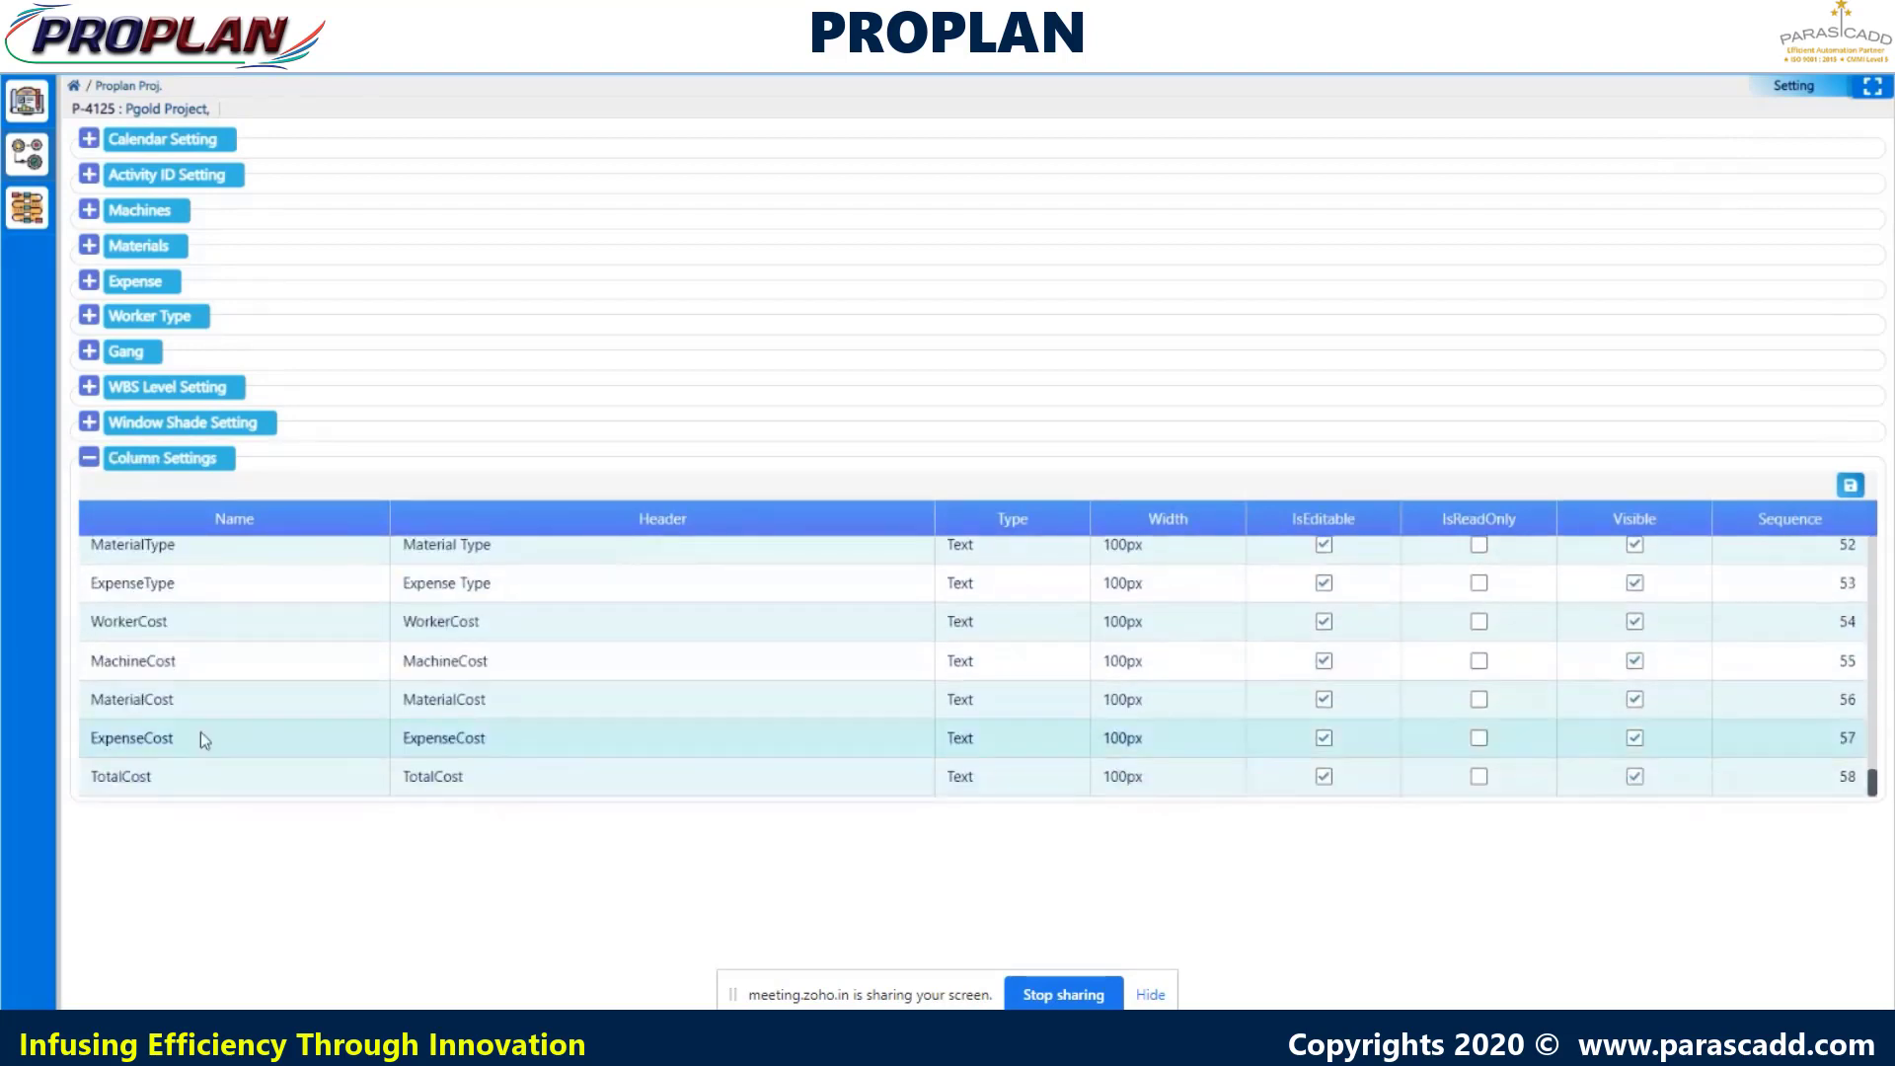
scroll(200, 736, "up", 20)
scroll(202, 740, "up", 3)
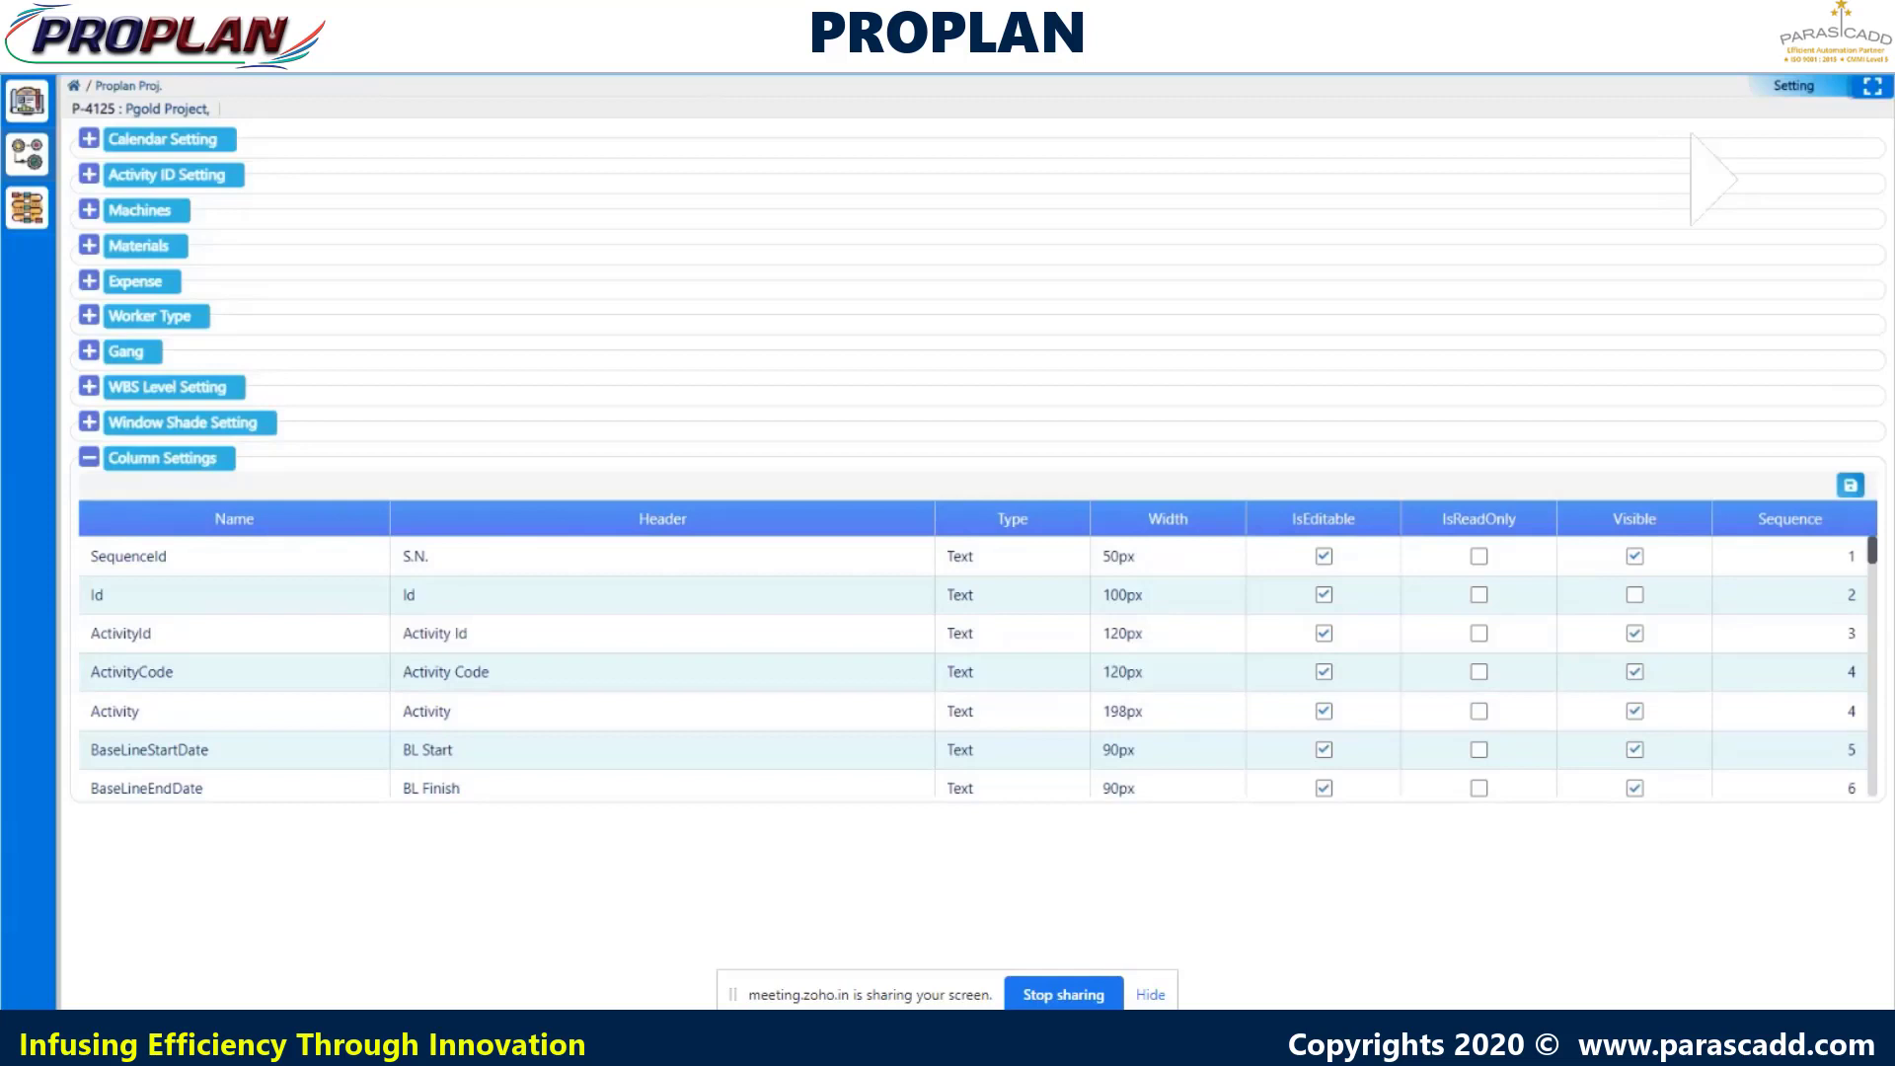
- Open Project_Plan for editing from Plan Details and spread the grid over the Gantt chart
left_click(97, 212)
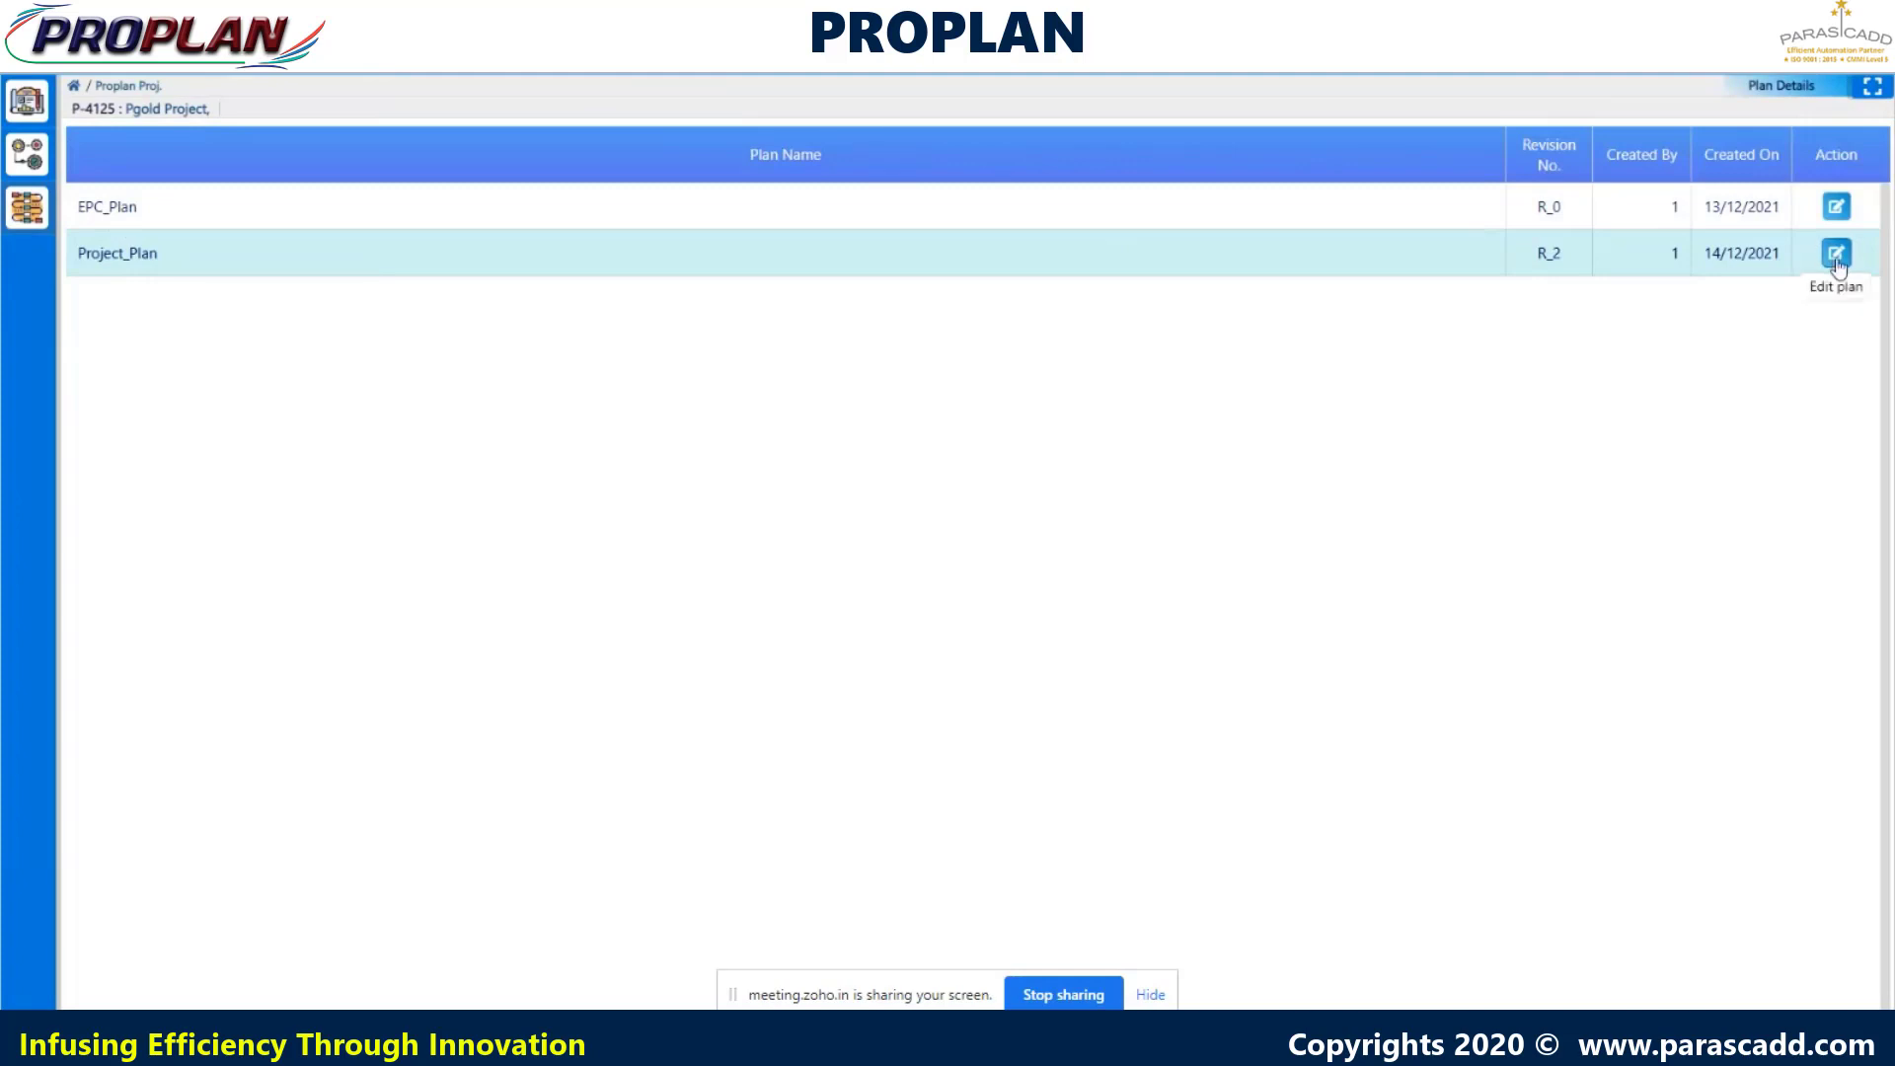
left_click(1836, 254)
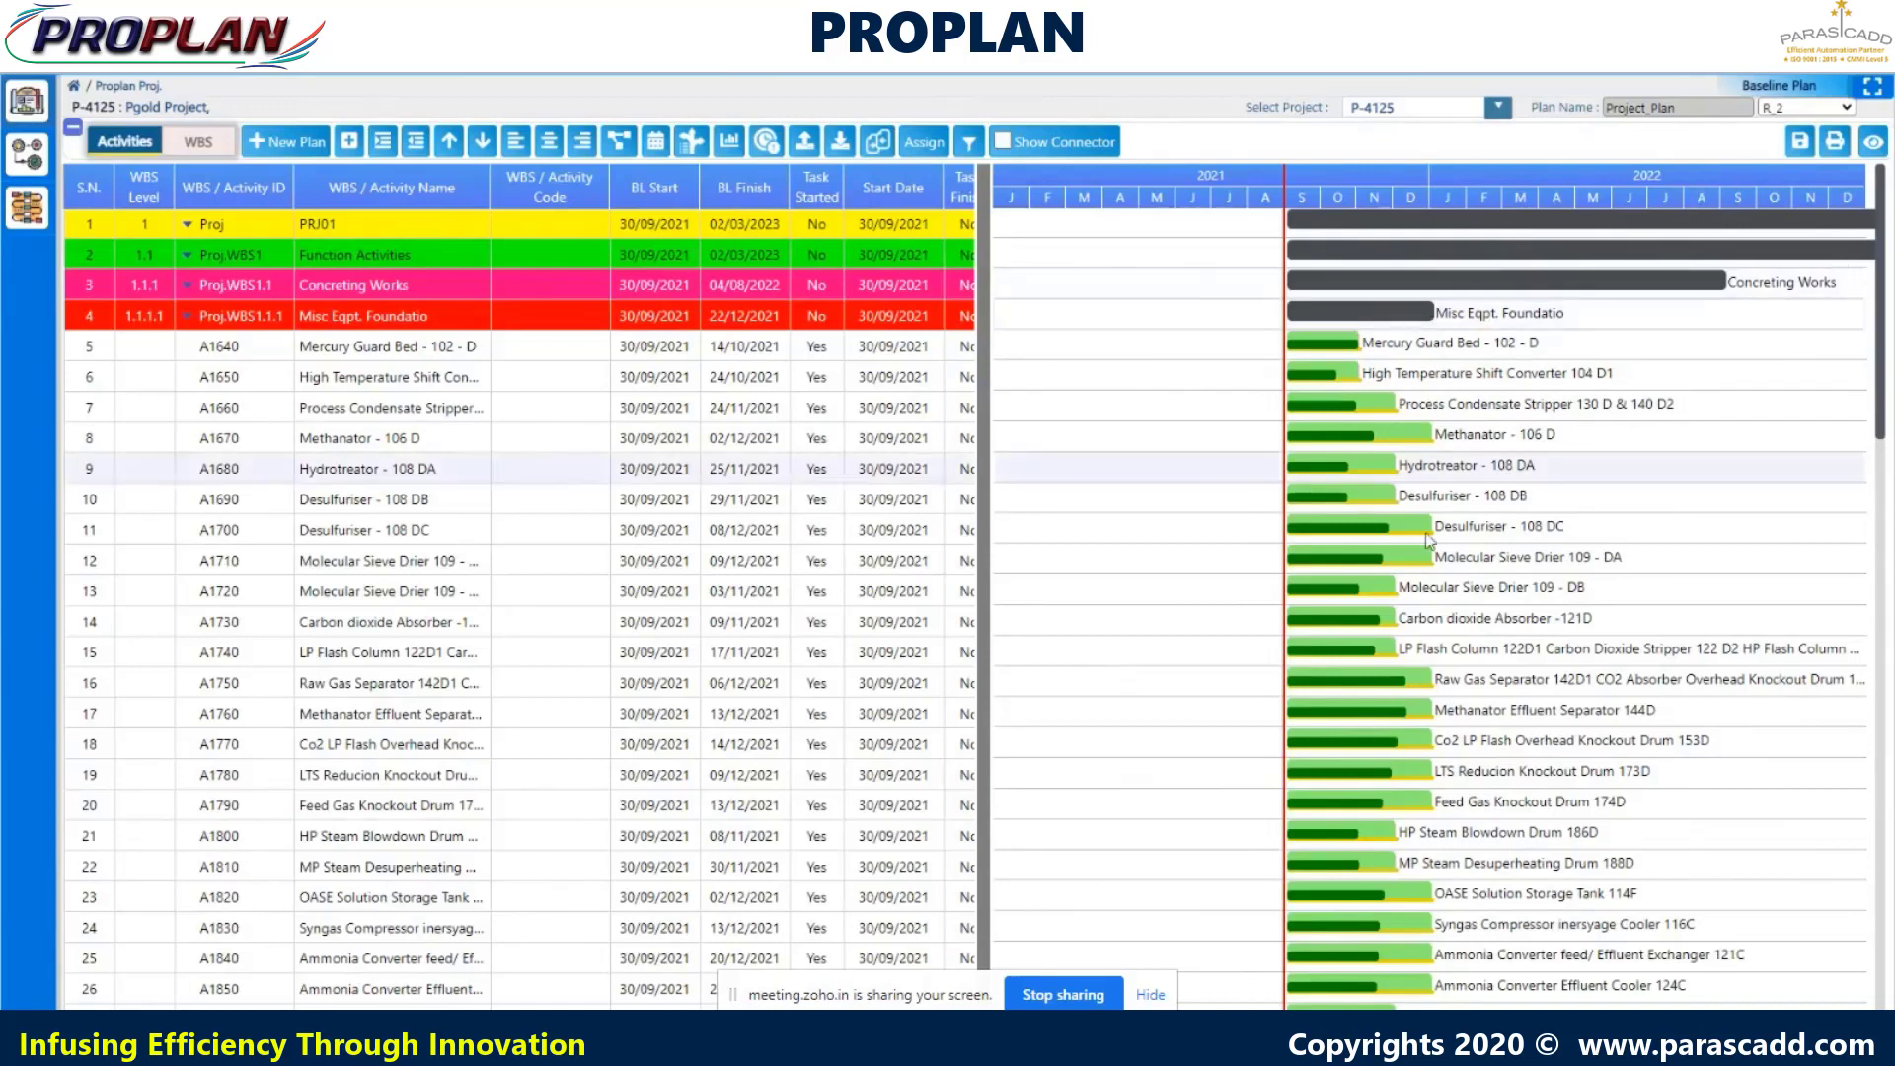
left_click(583, 141)
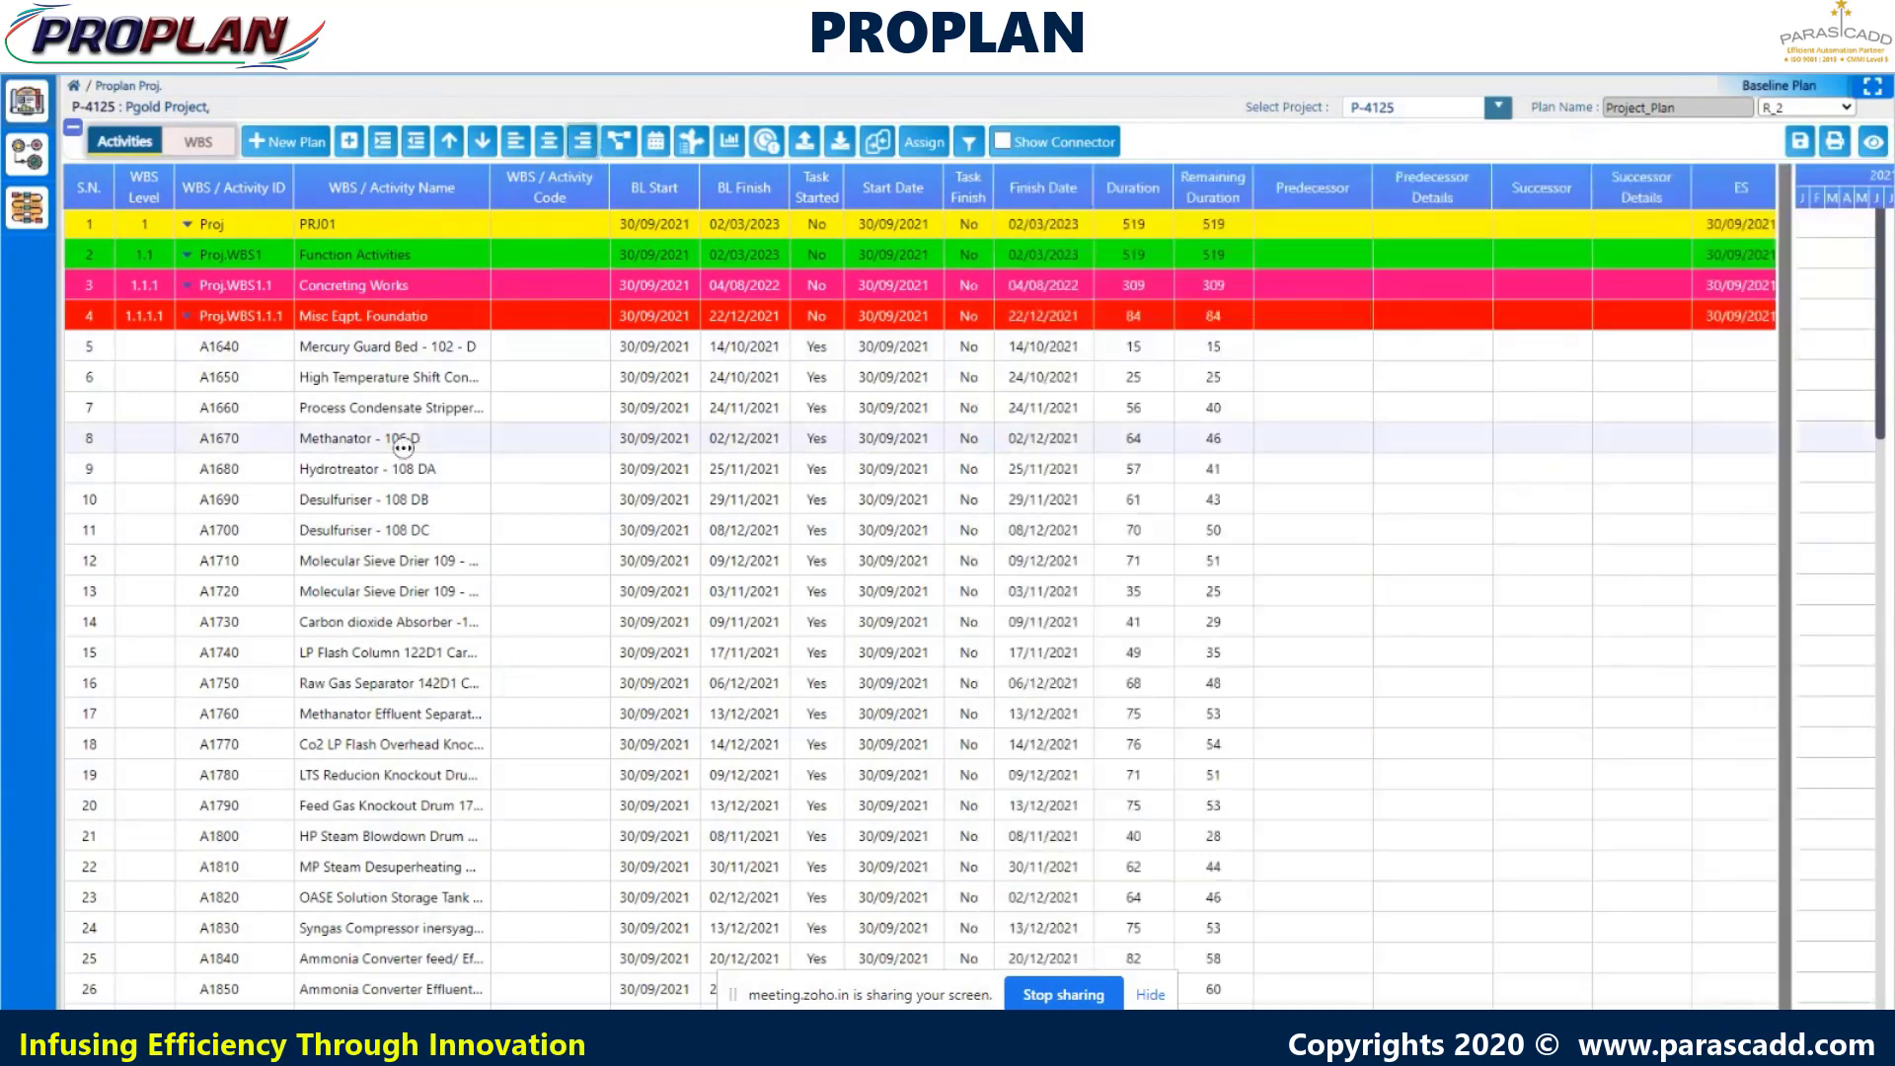
- Scroll the grid right to the Scope, UOM, MHPerUnit, RevisedMH and Scope Difference columns
scroll(435, 450, "right", 1)
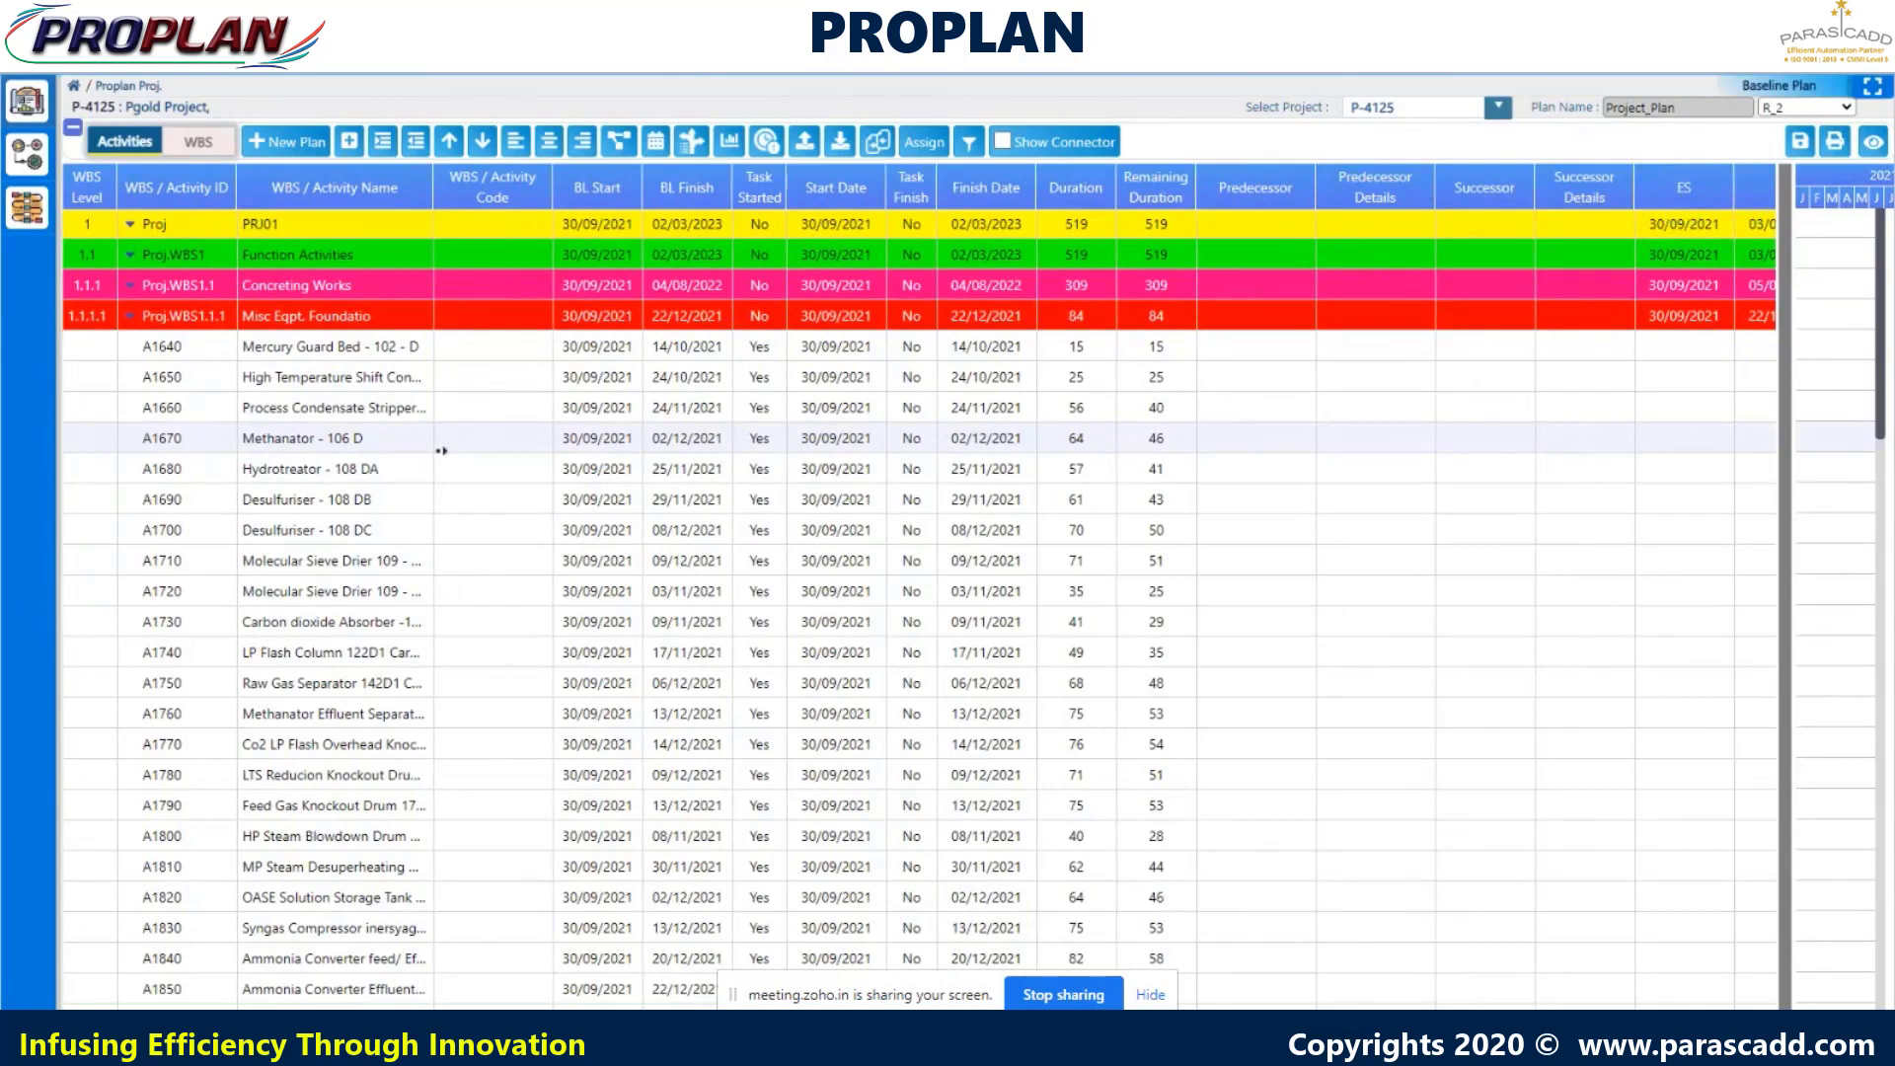
scroll(441, 450, "right", 1)
scroll(441, 450, "right", 4)
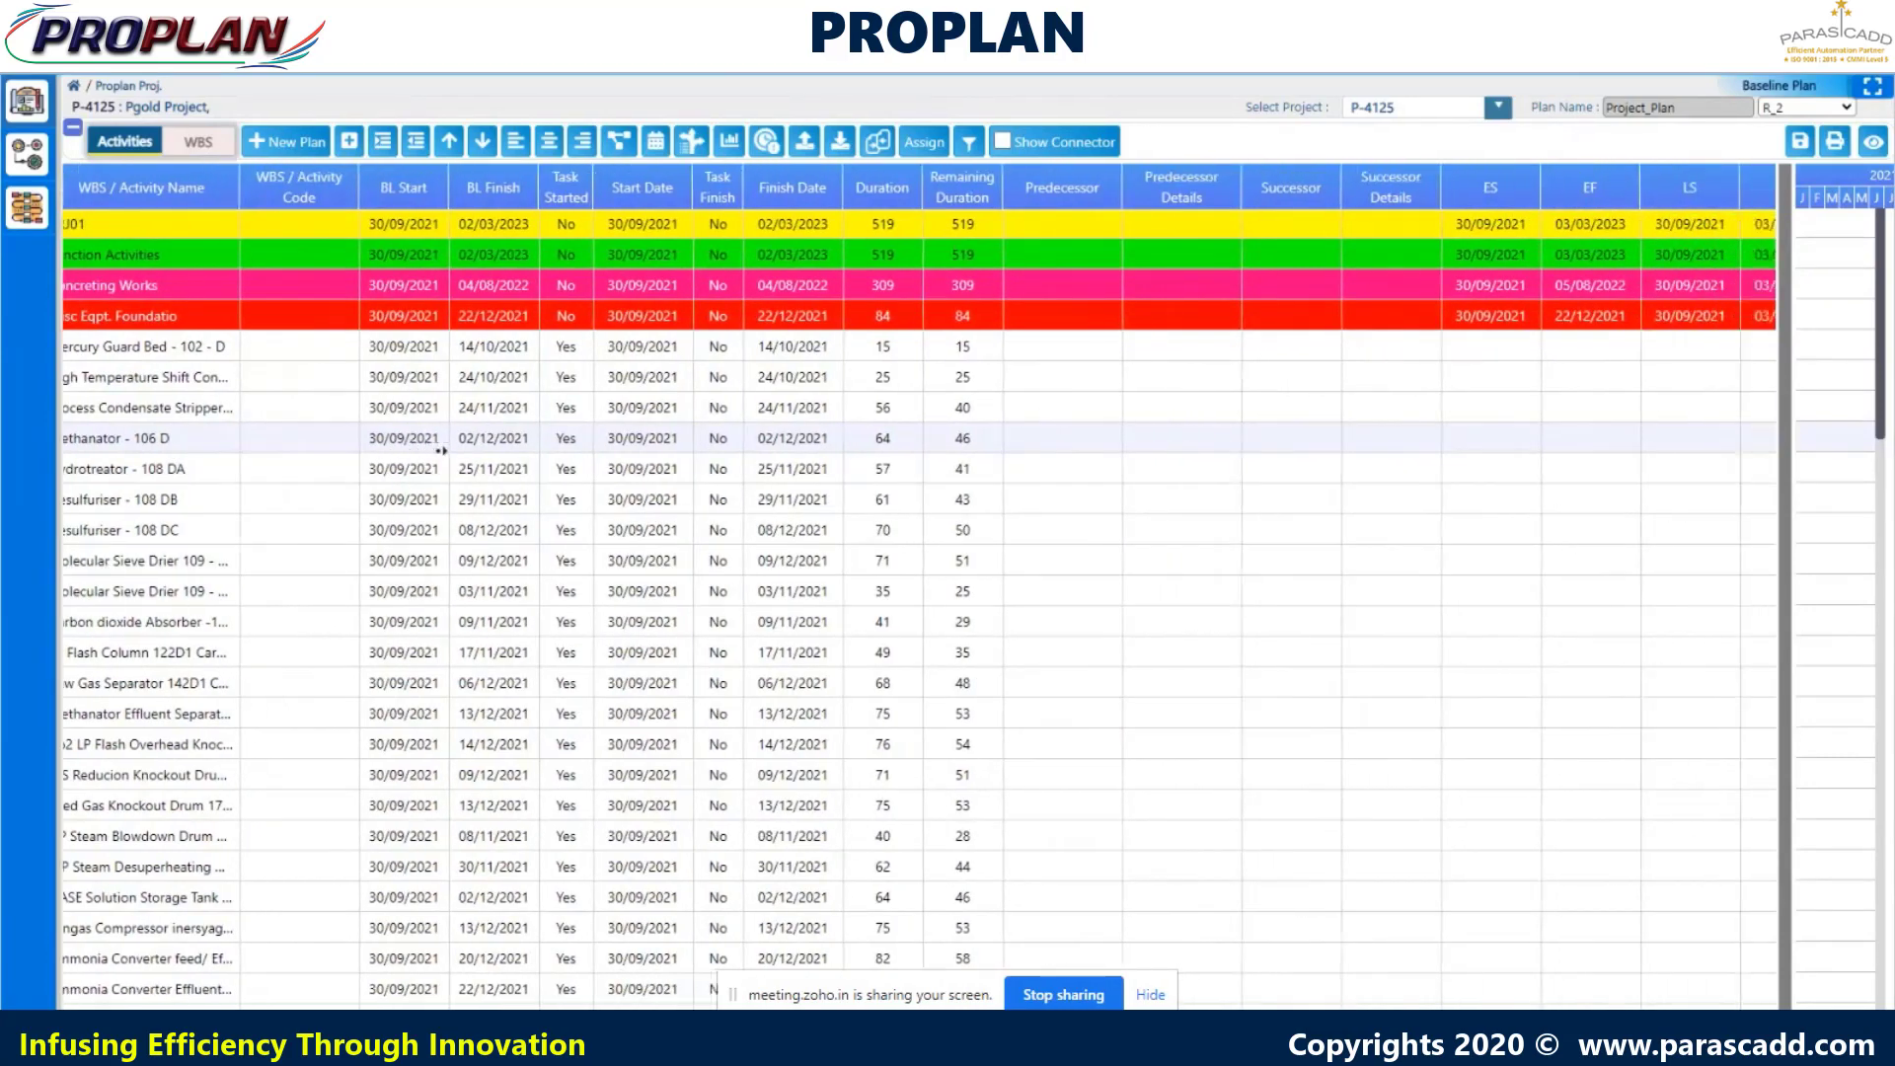
scroll(441, 450, "right", 4)
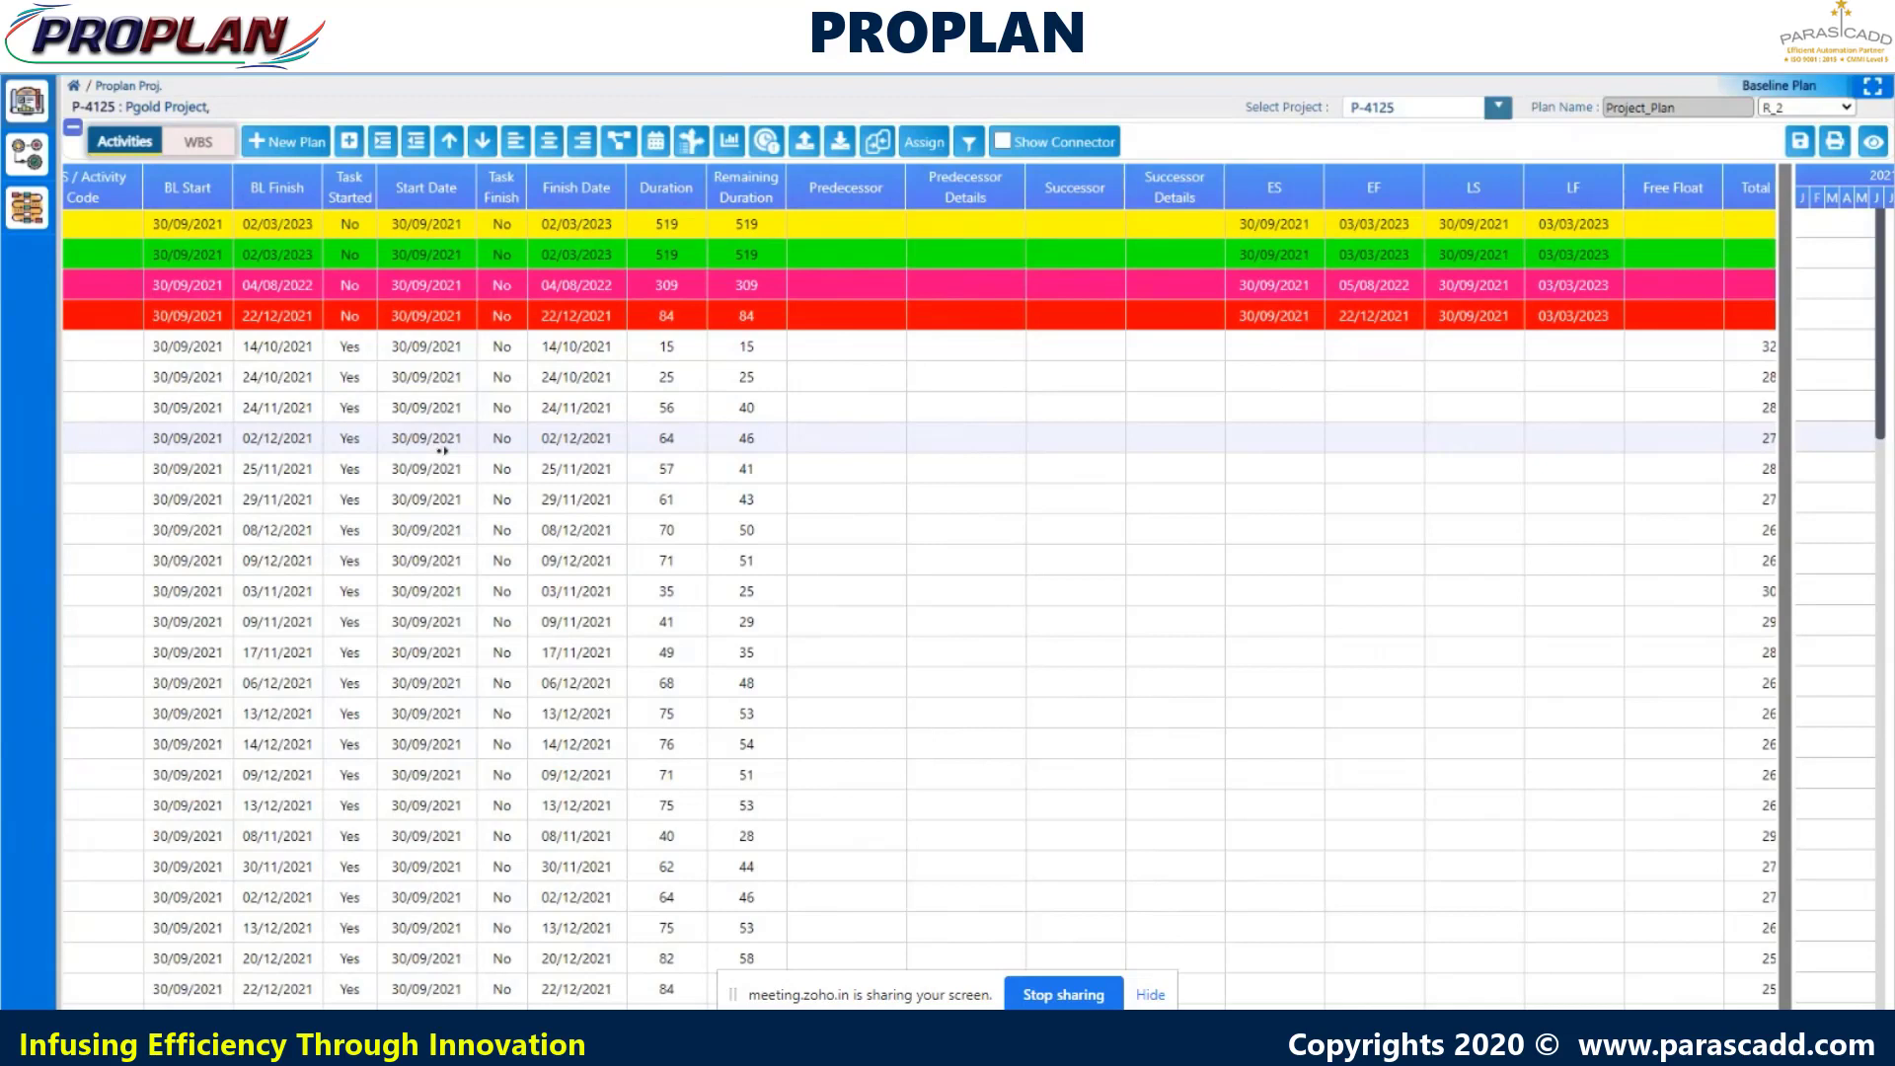
scroll(443, 451, "right", 4)
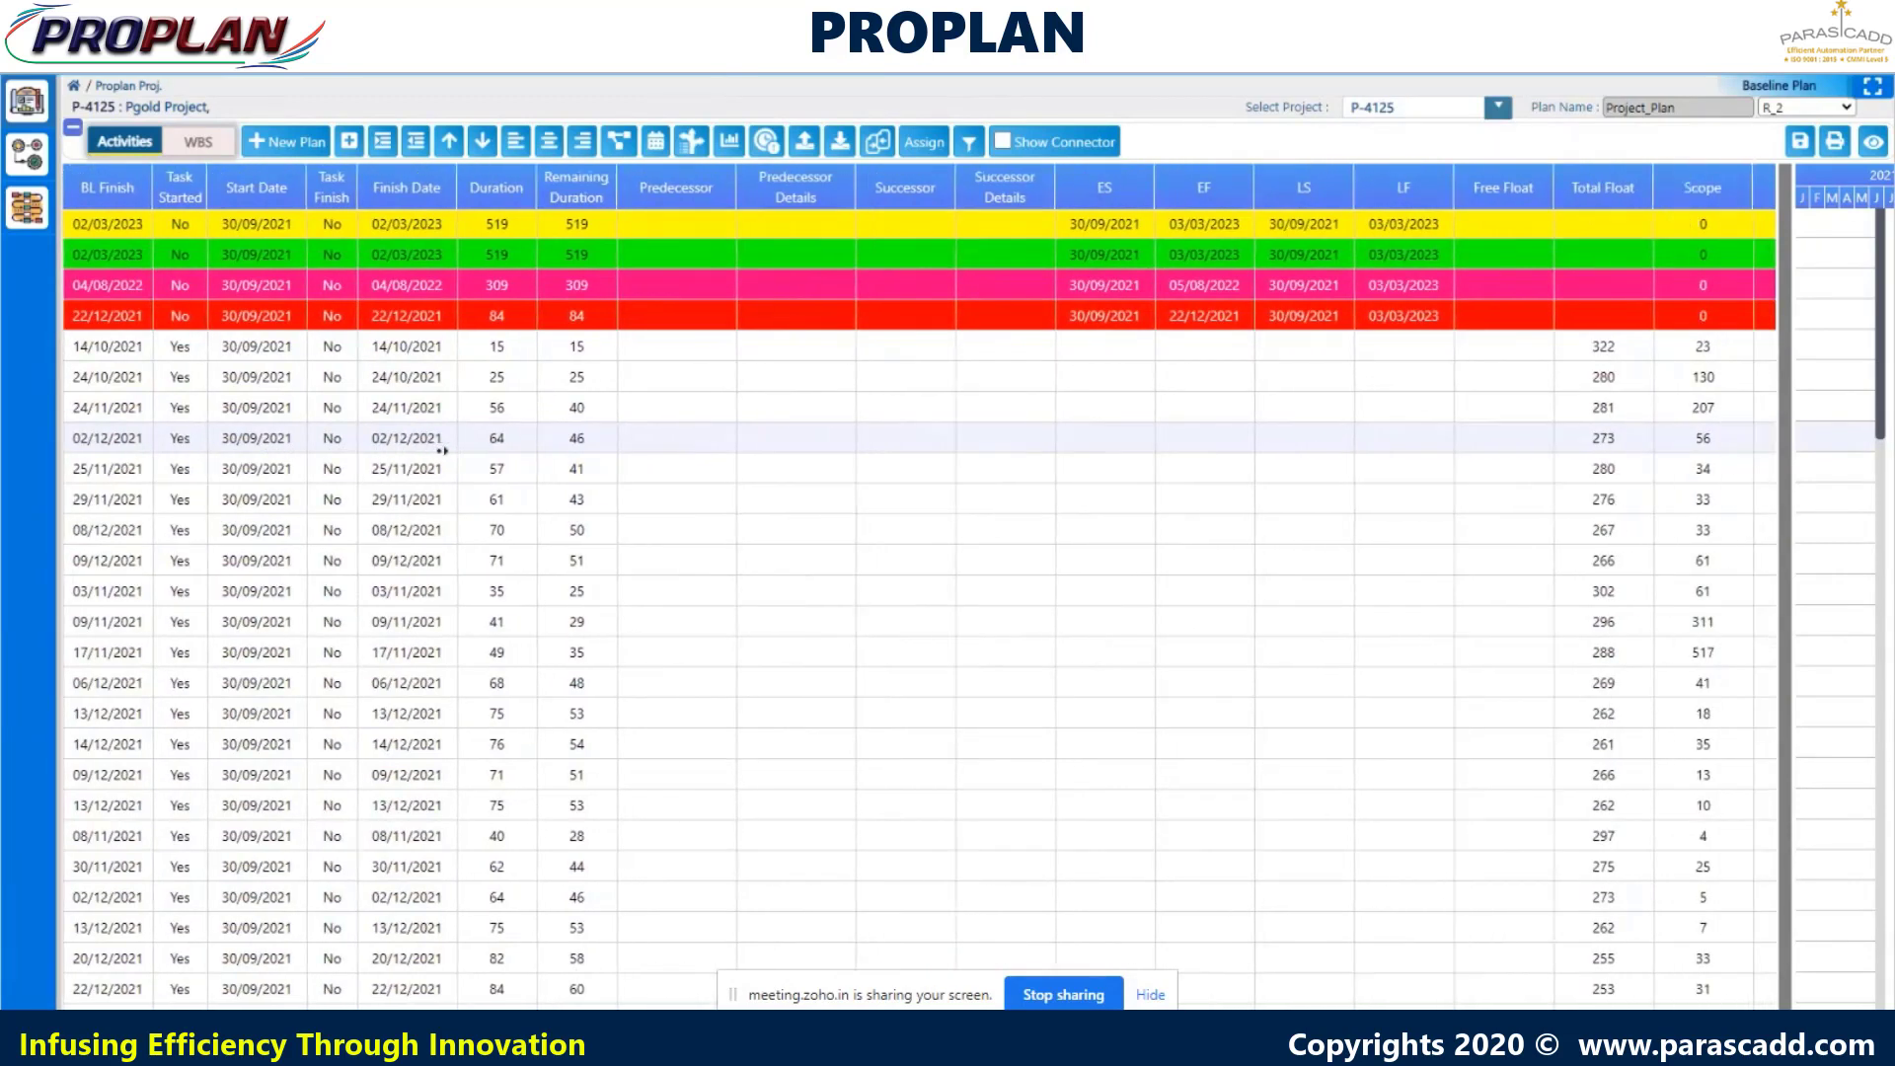
scroll(442, 452, "right", 4)
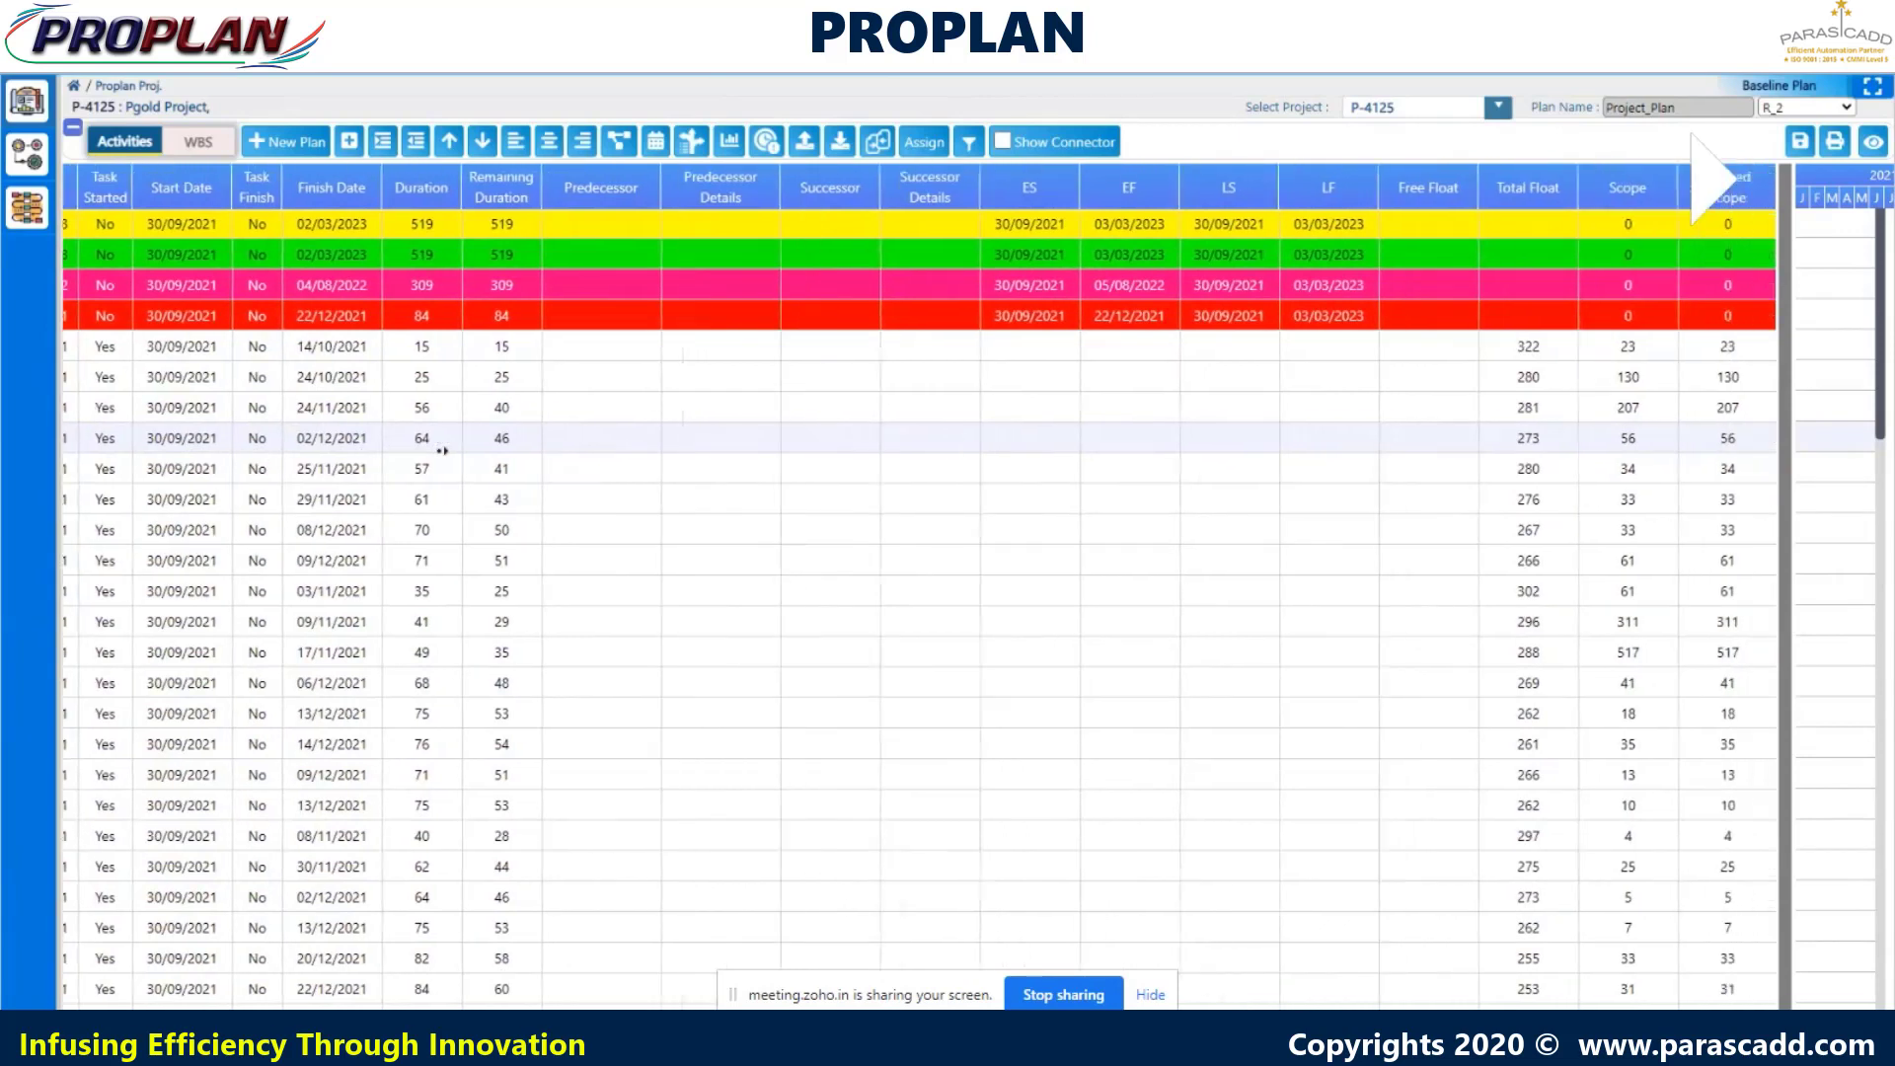
scroll(442, 451, "right", 1)
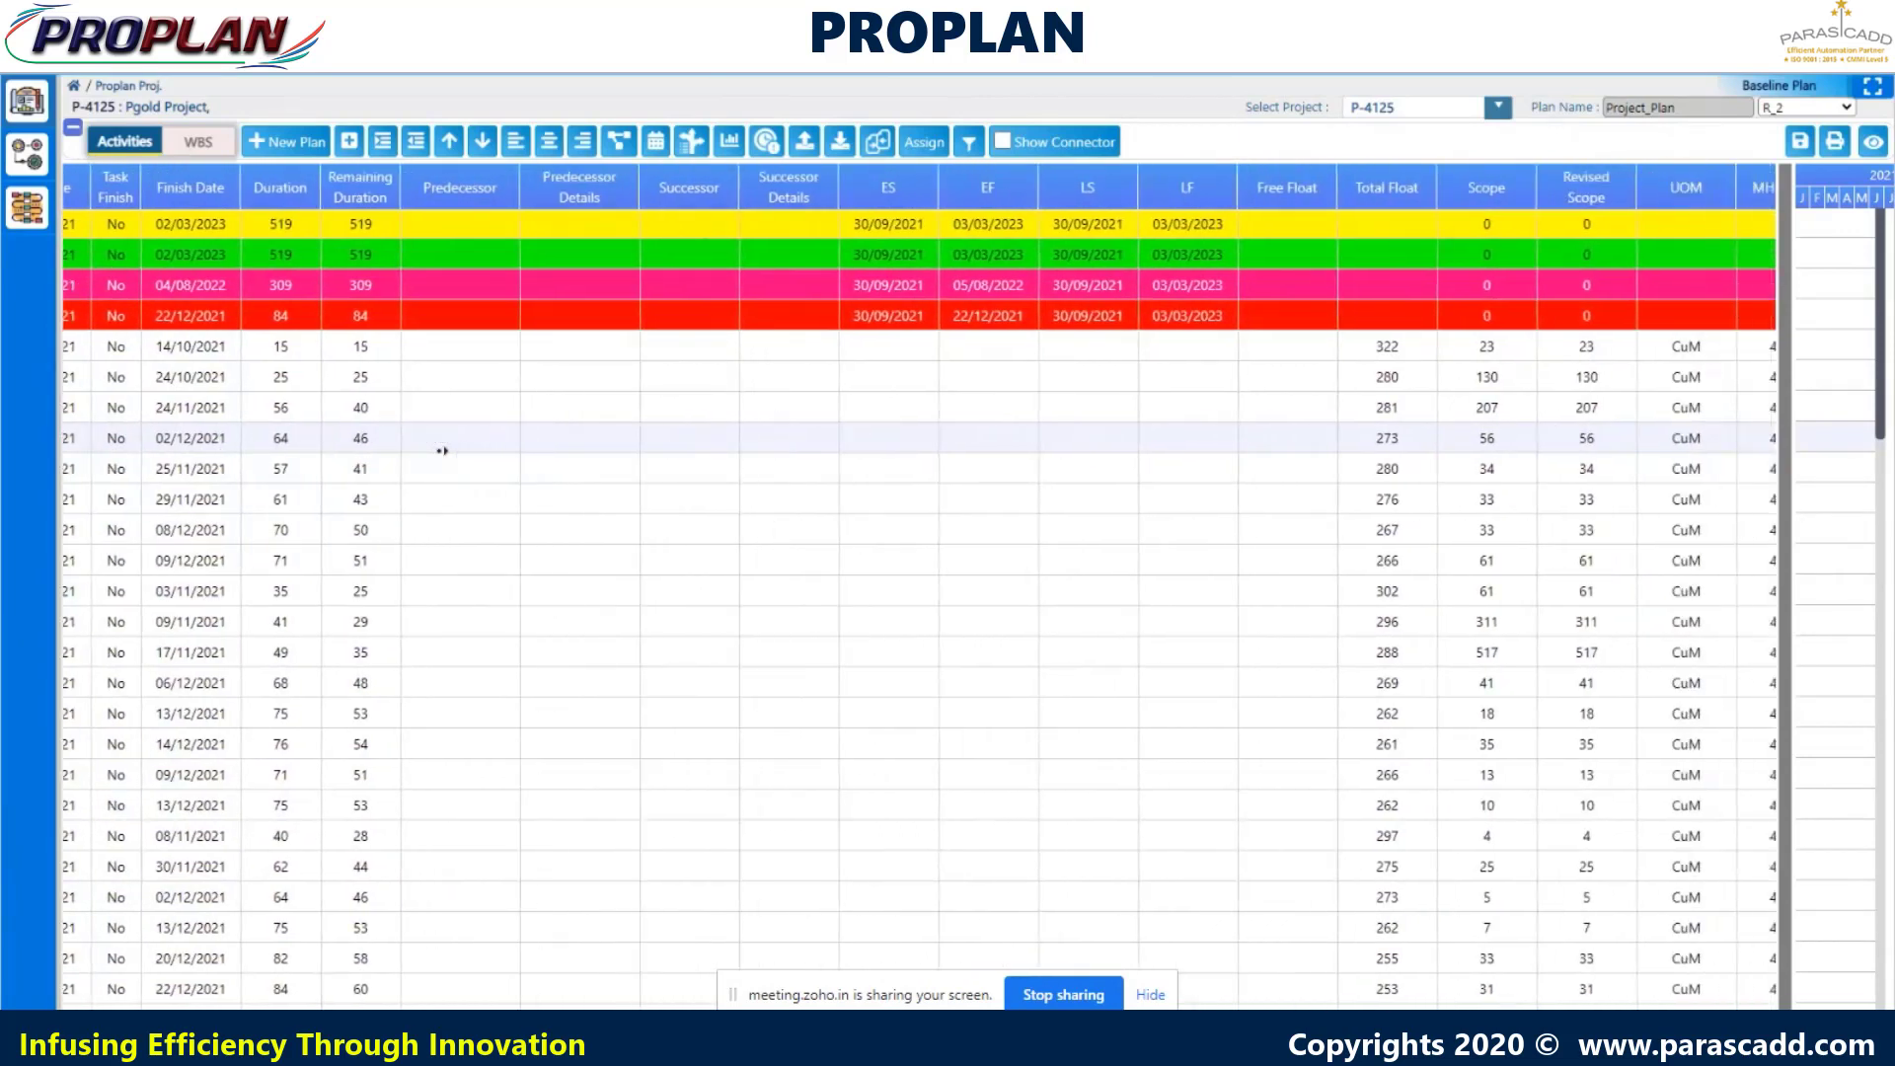
scroll(442, 451, "right", 4)
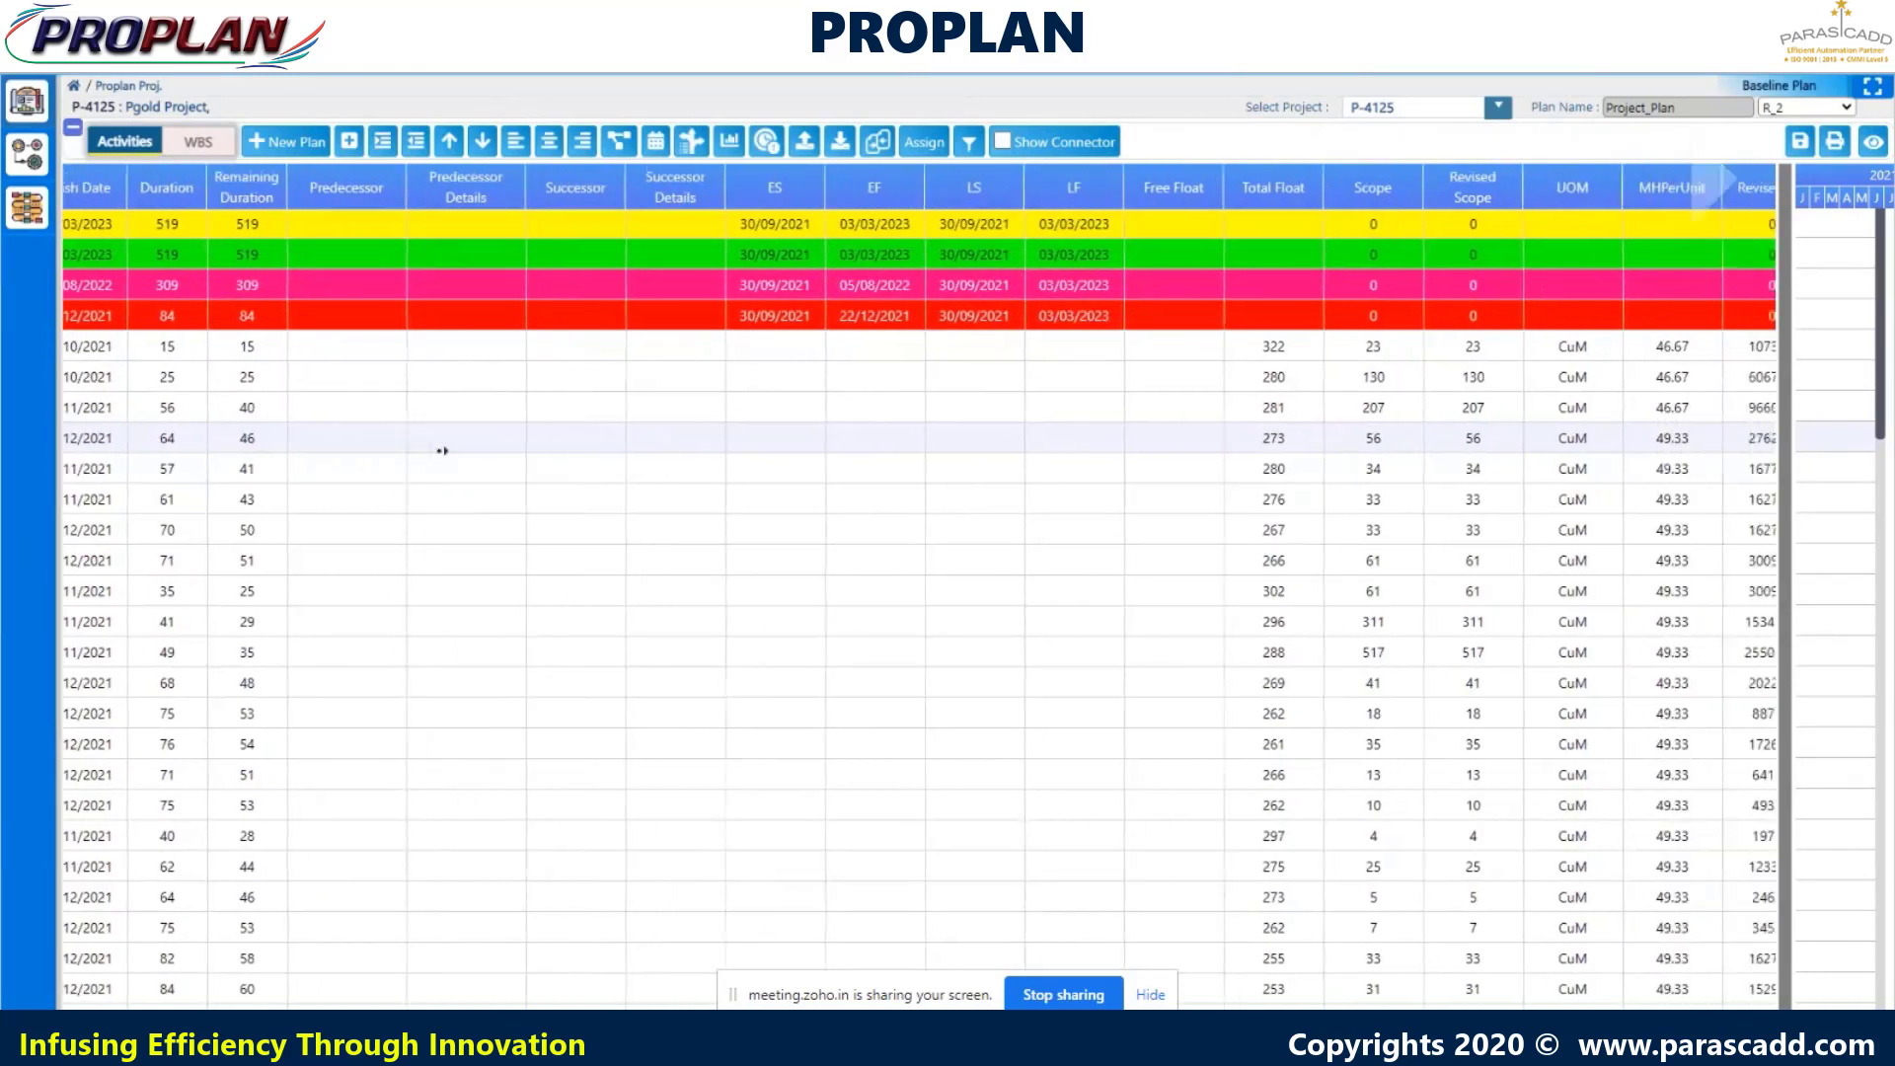
scroll(442, 451, "right", 3)
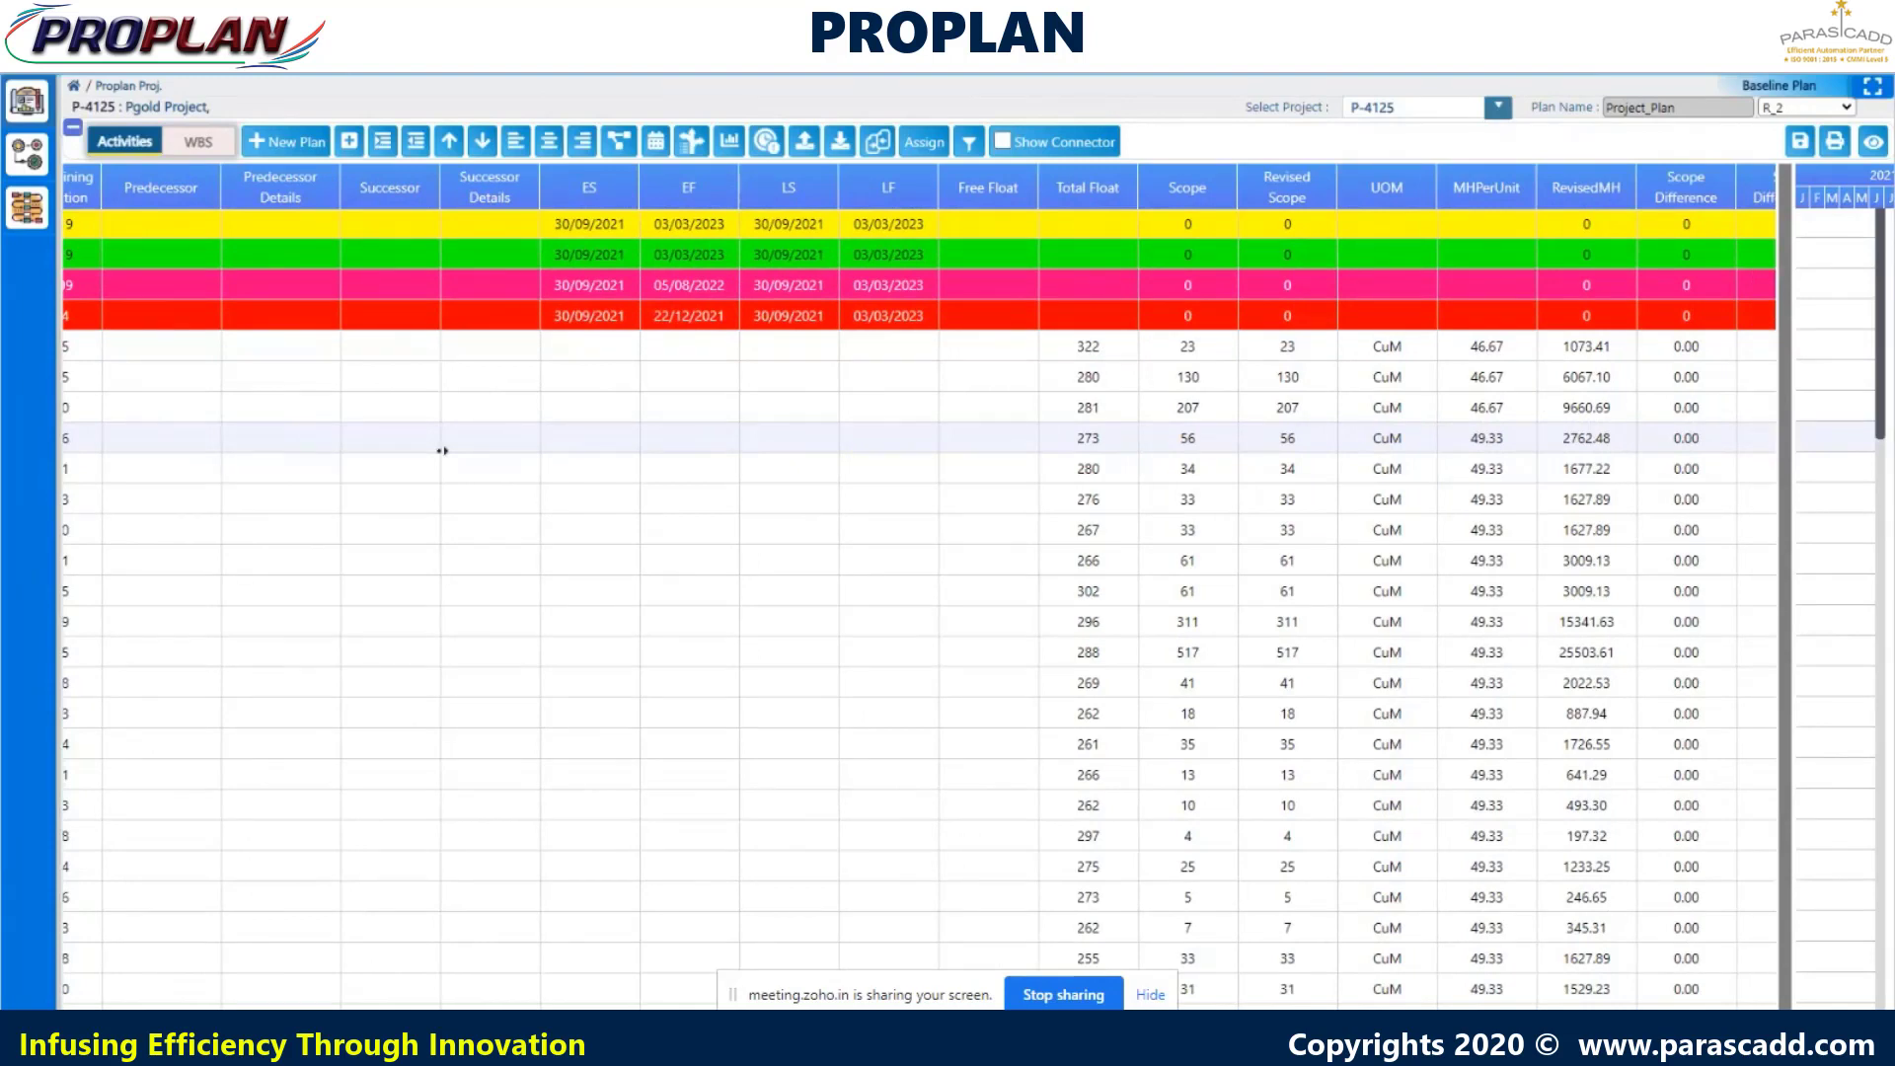
scroll(442, 451, "right", 4)
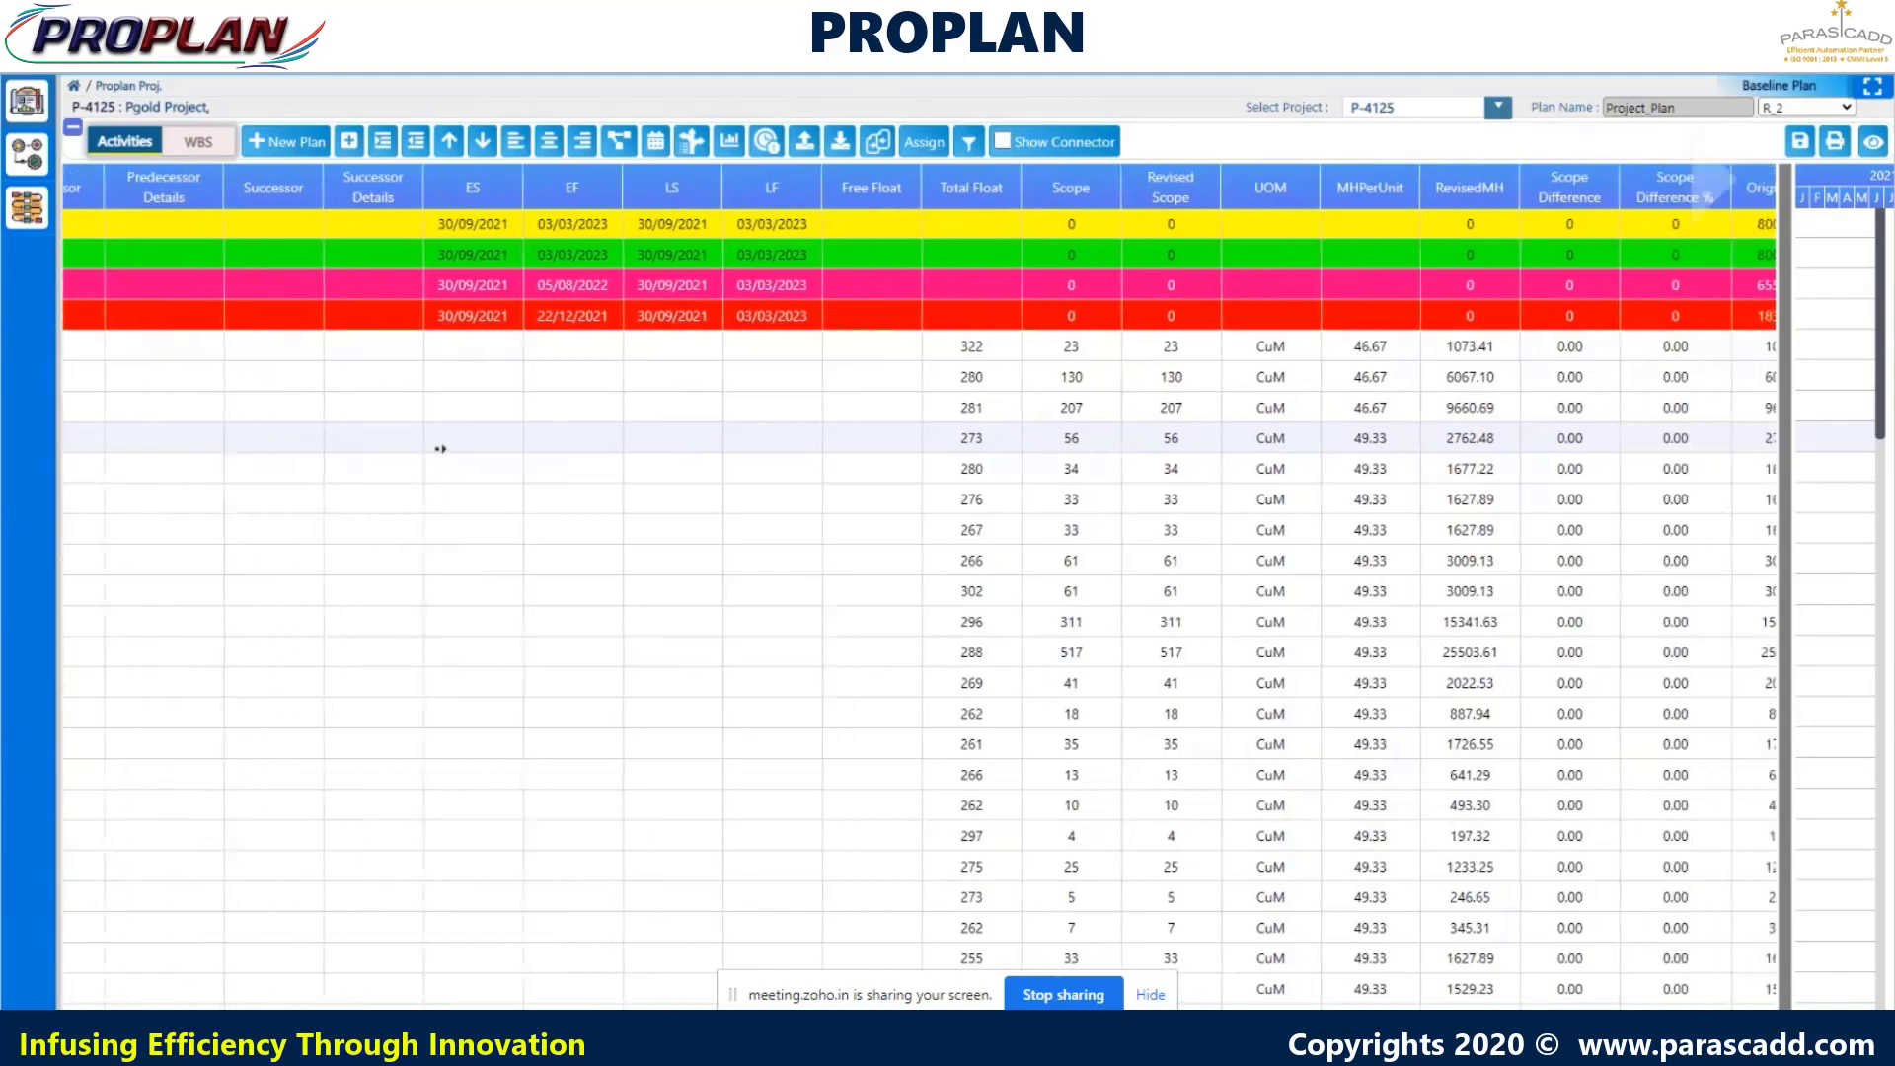
scroll(436, 449, "right", 3)
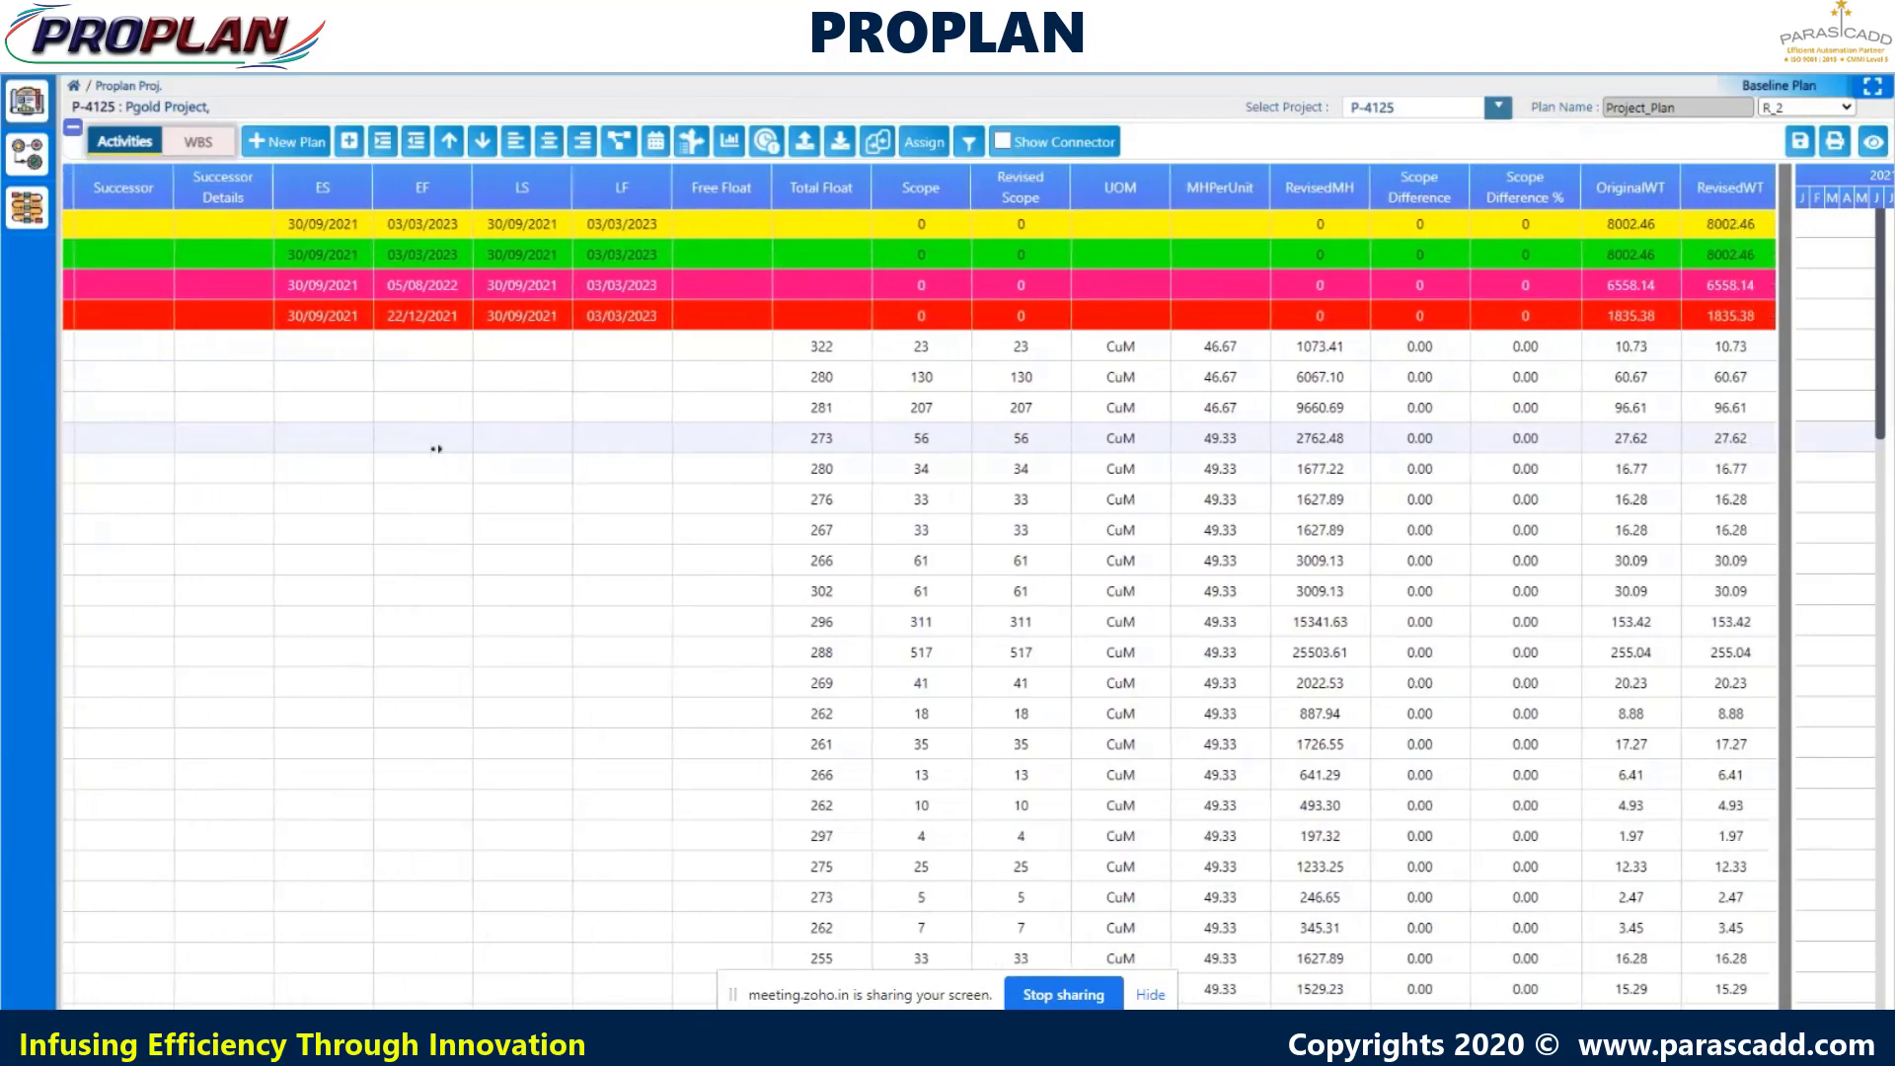
scroll(436, 449, "right", 3)
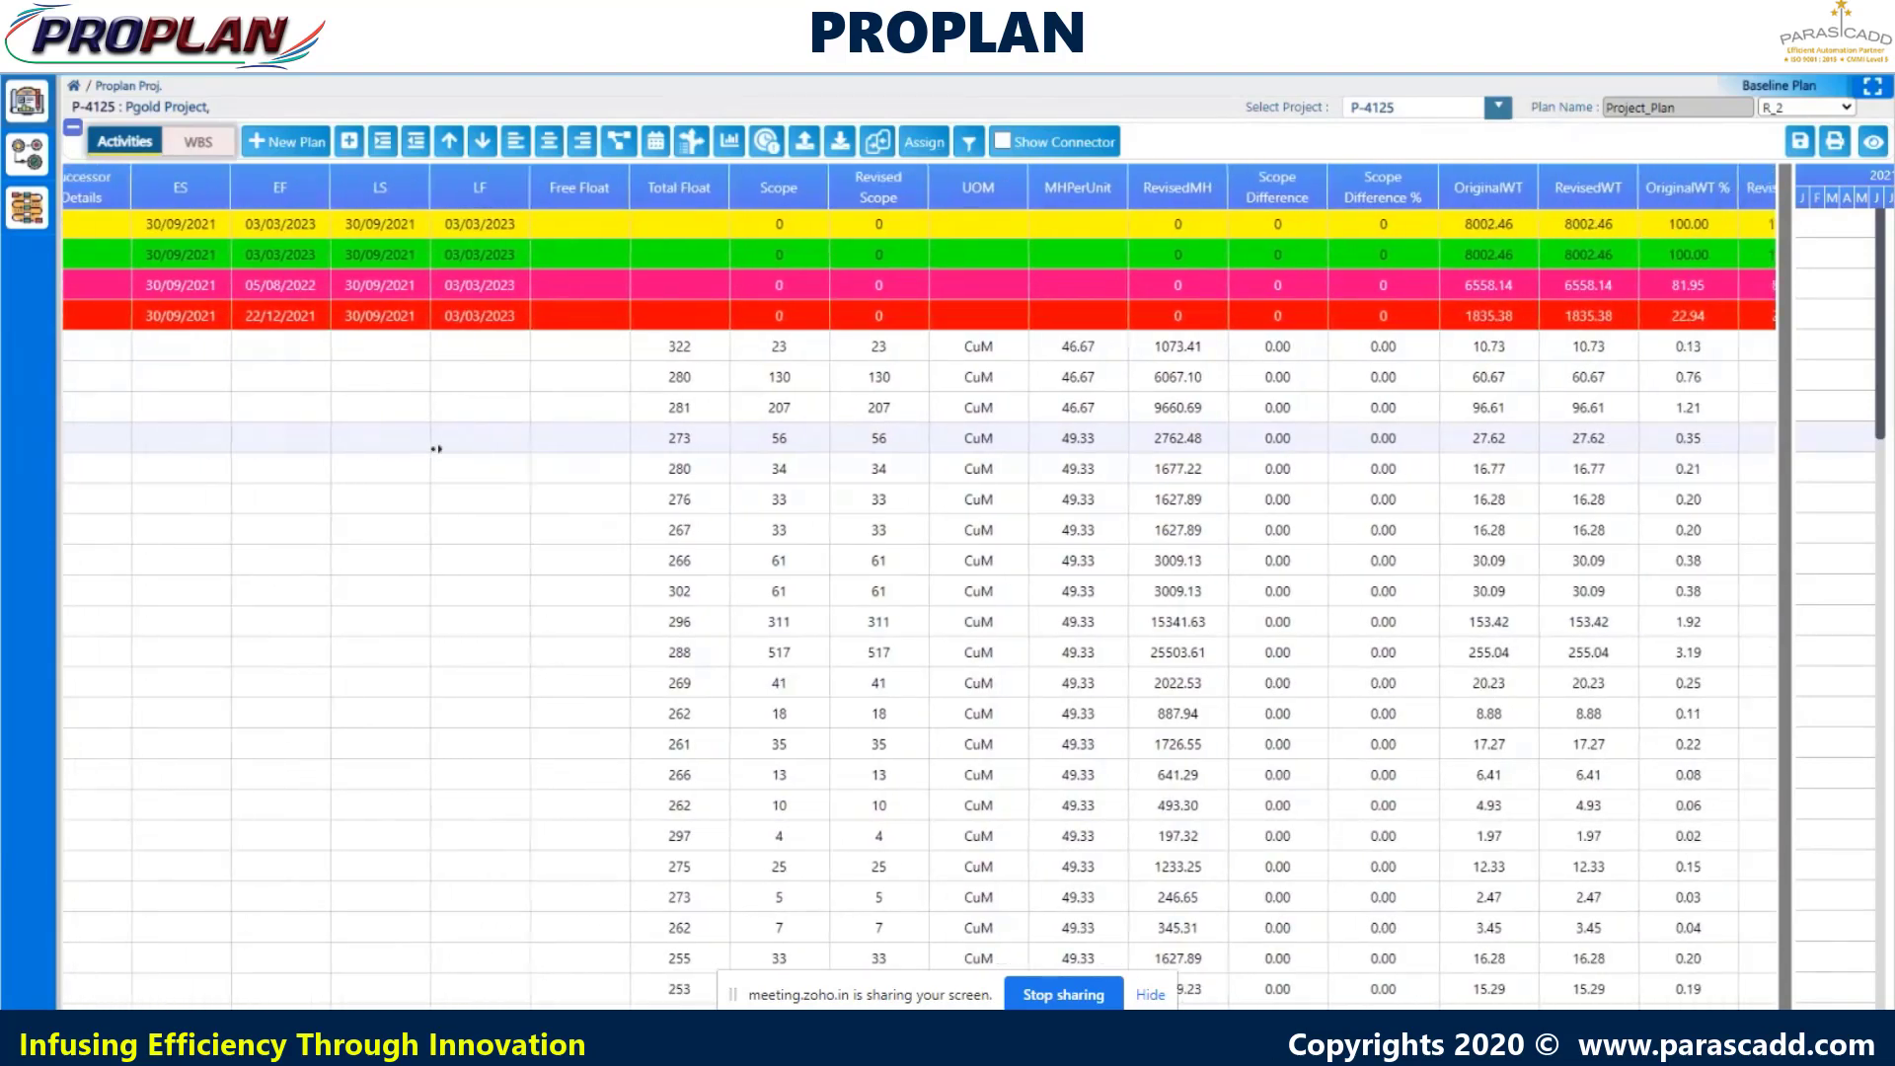
scroll(436, 449, "right", 3)
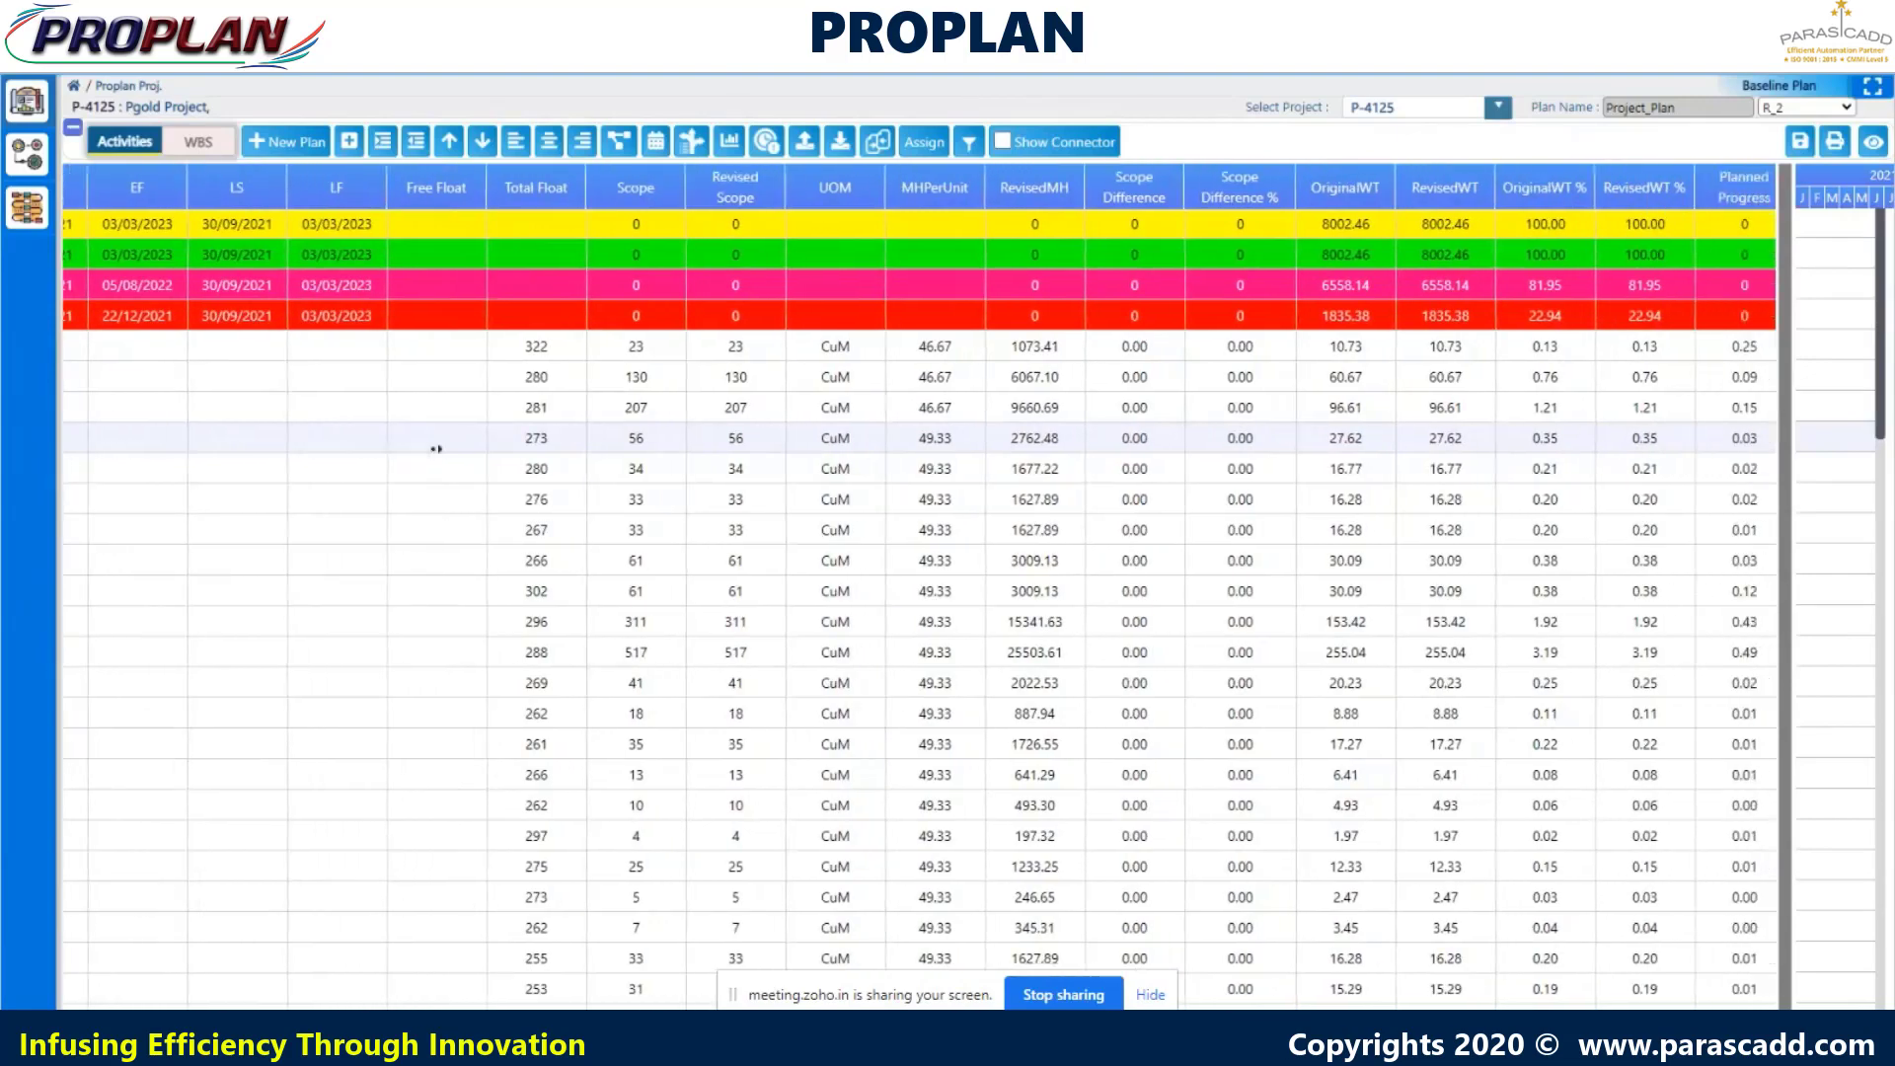
scroll(436, 449, "right", 3)
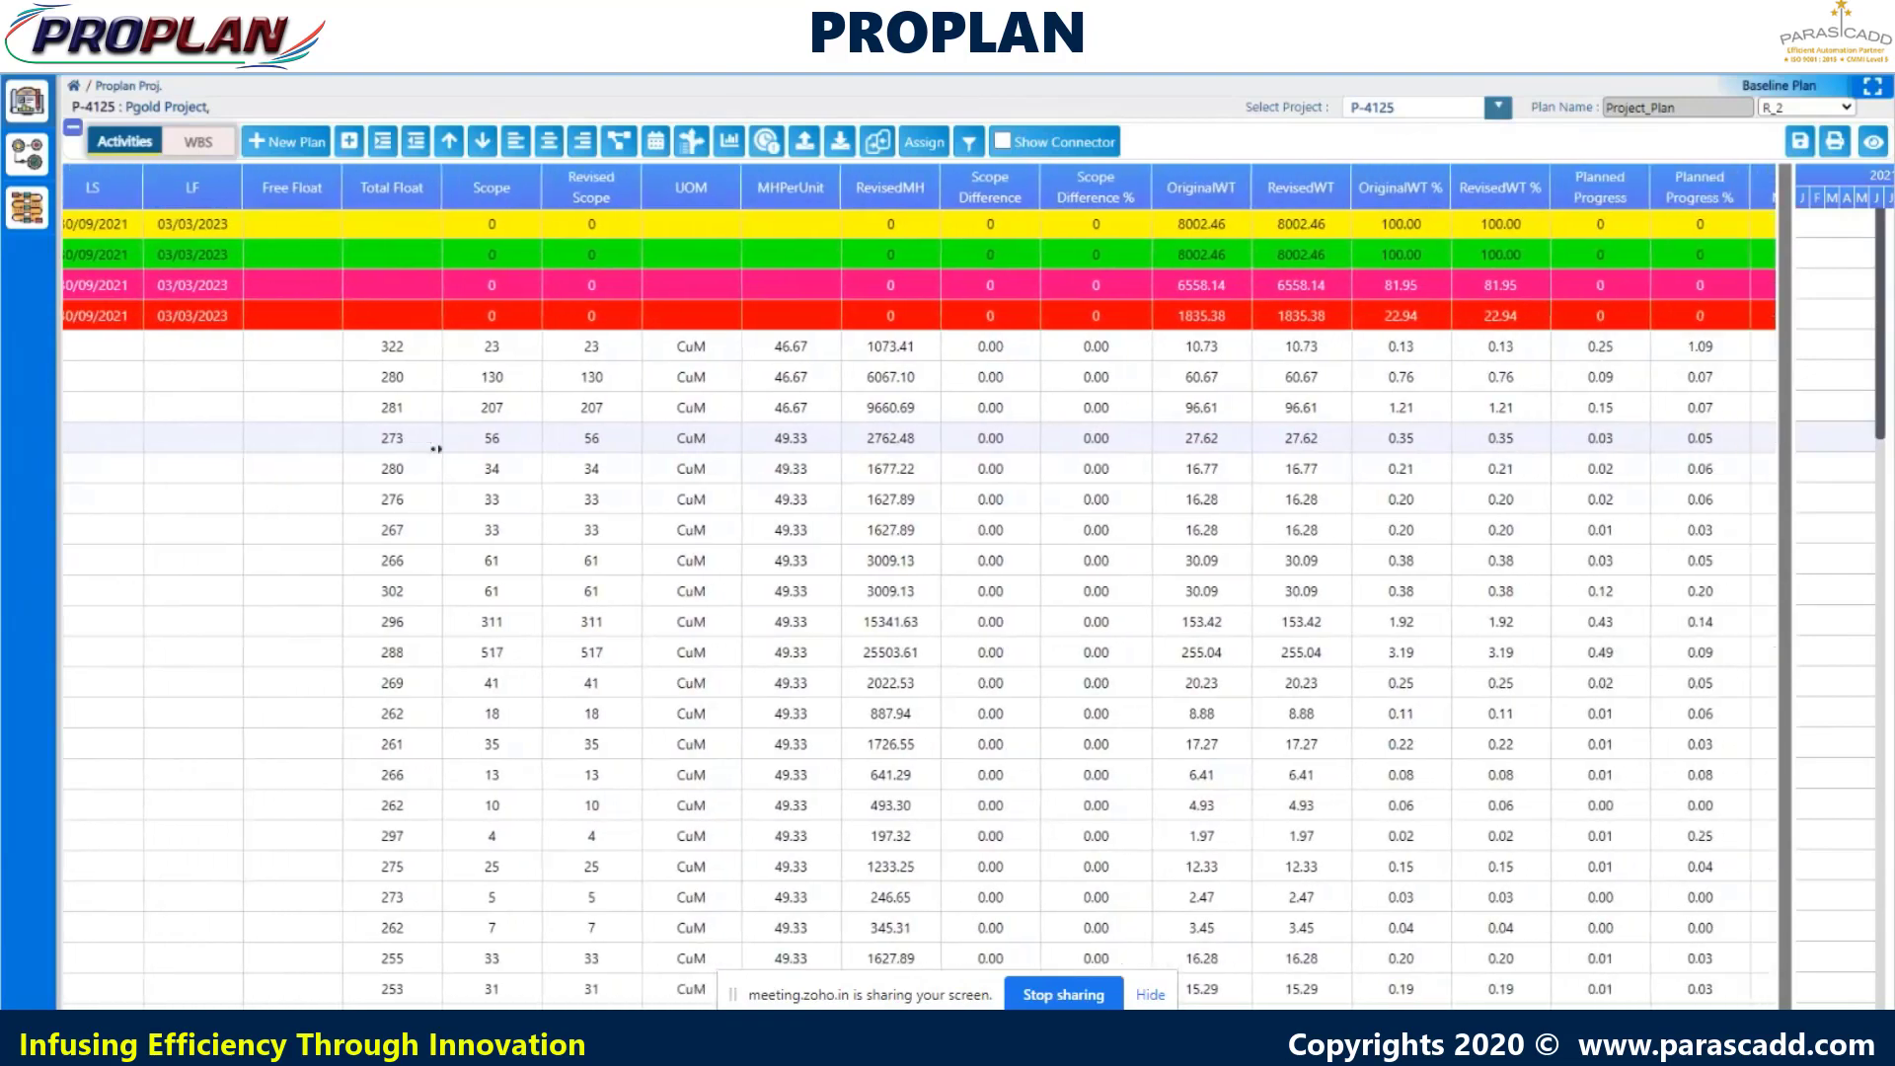
scroll(437, 449, "right", 3)
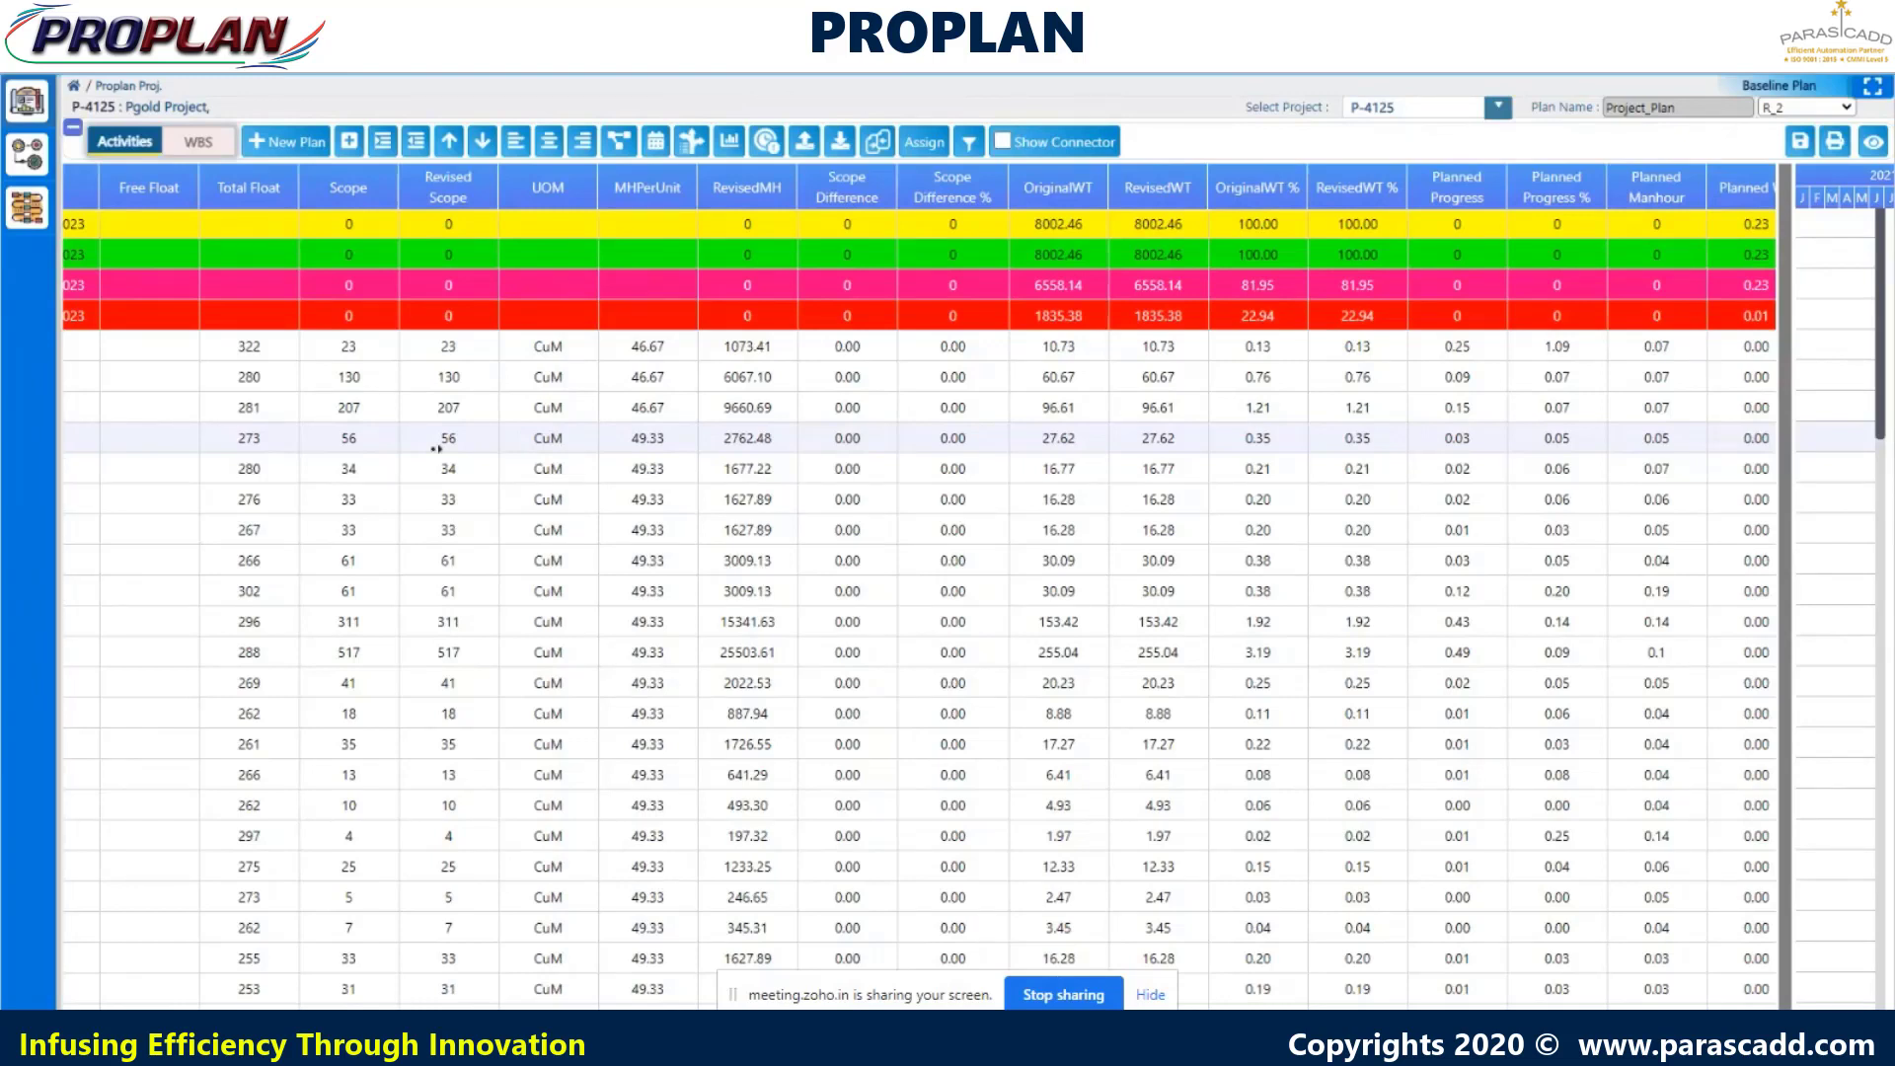
- Scroll right to the Actual Progress, Actual Manhour, ActualWT (887.20) and ActualWT % (11.09%) columns
scroll(436, 449, "right", 7)
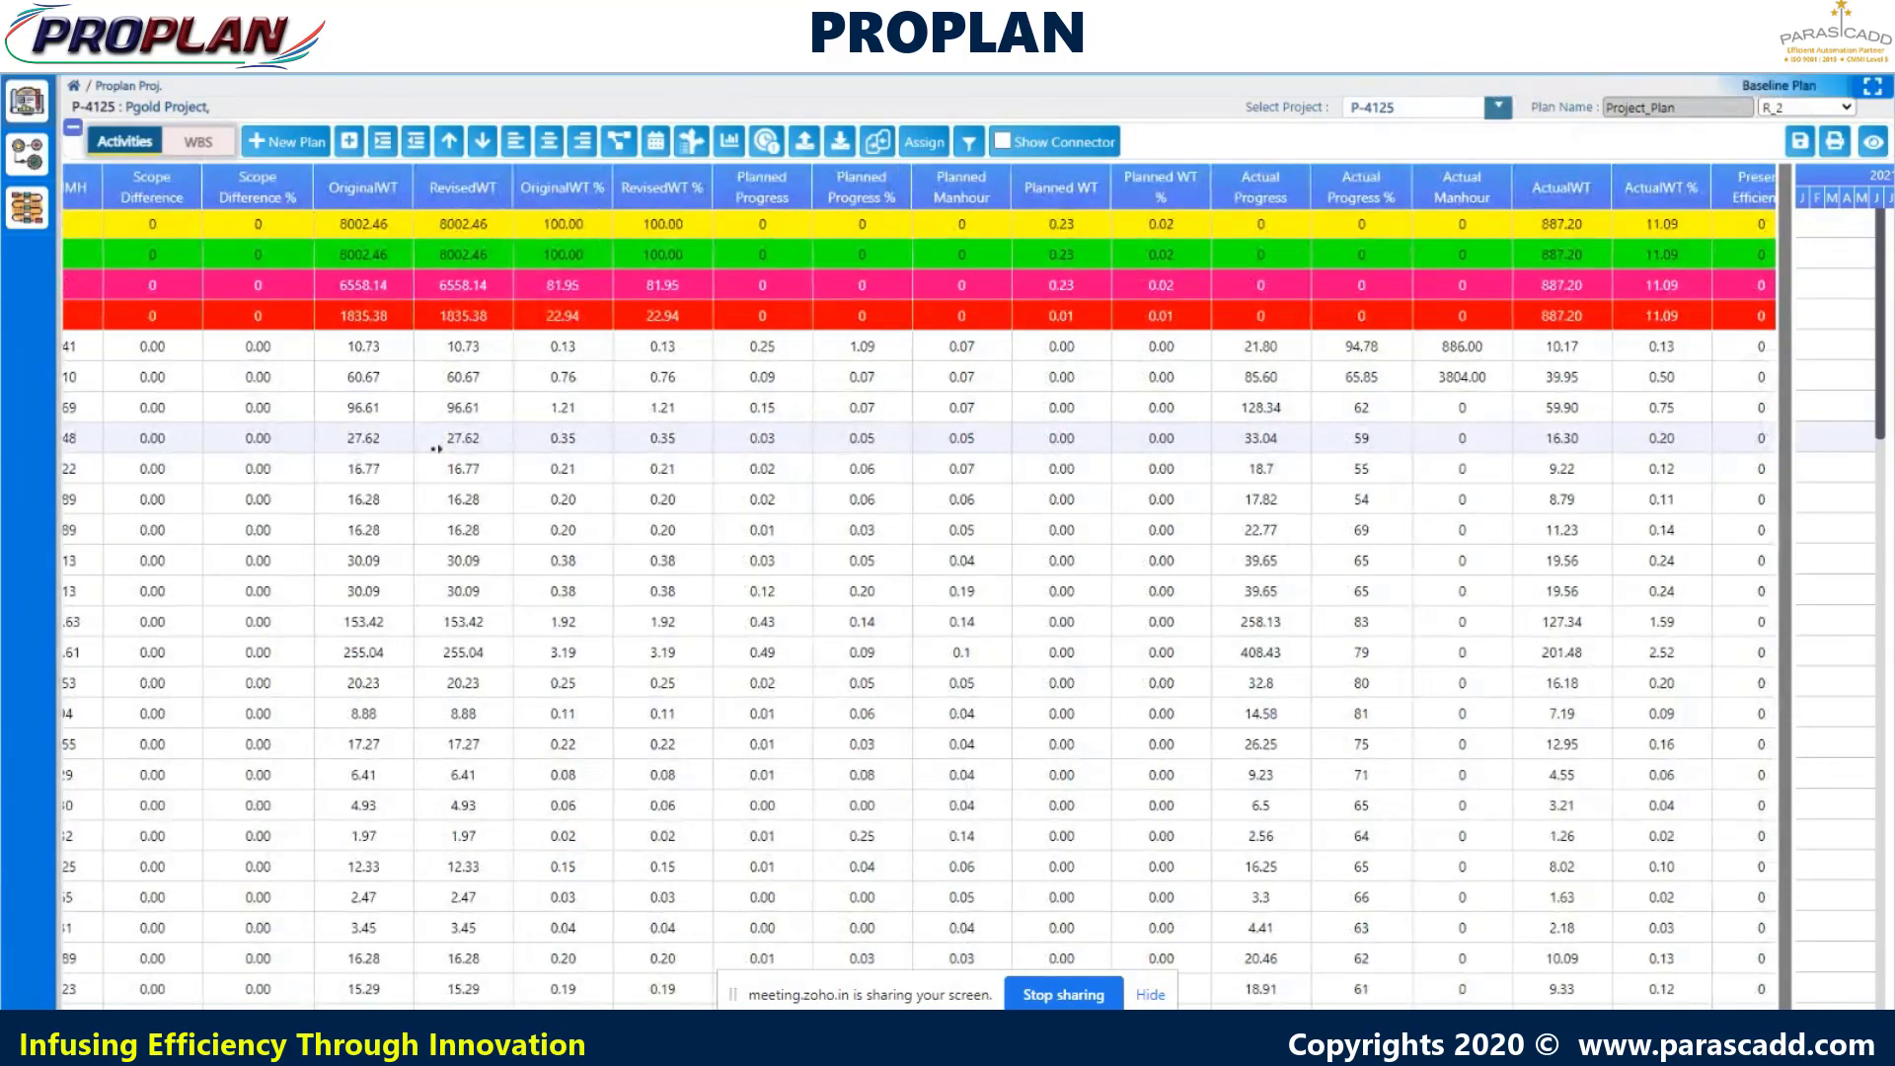
scroll(436, 449, "left", 7)
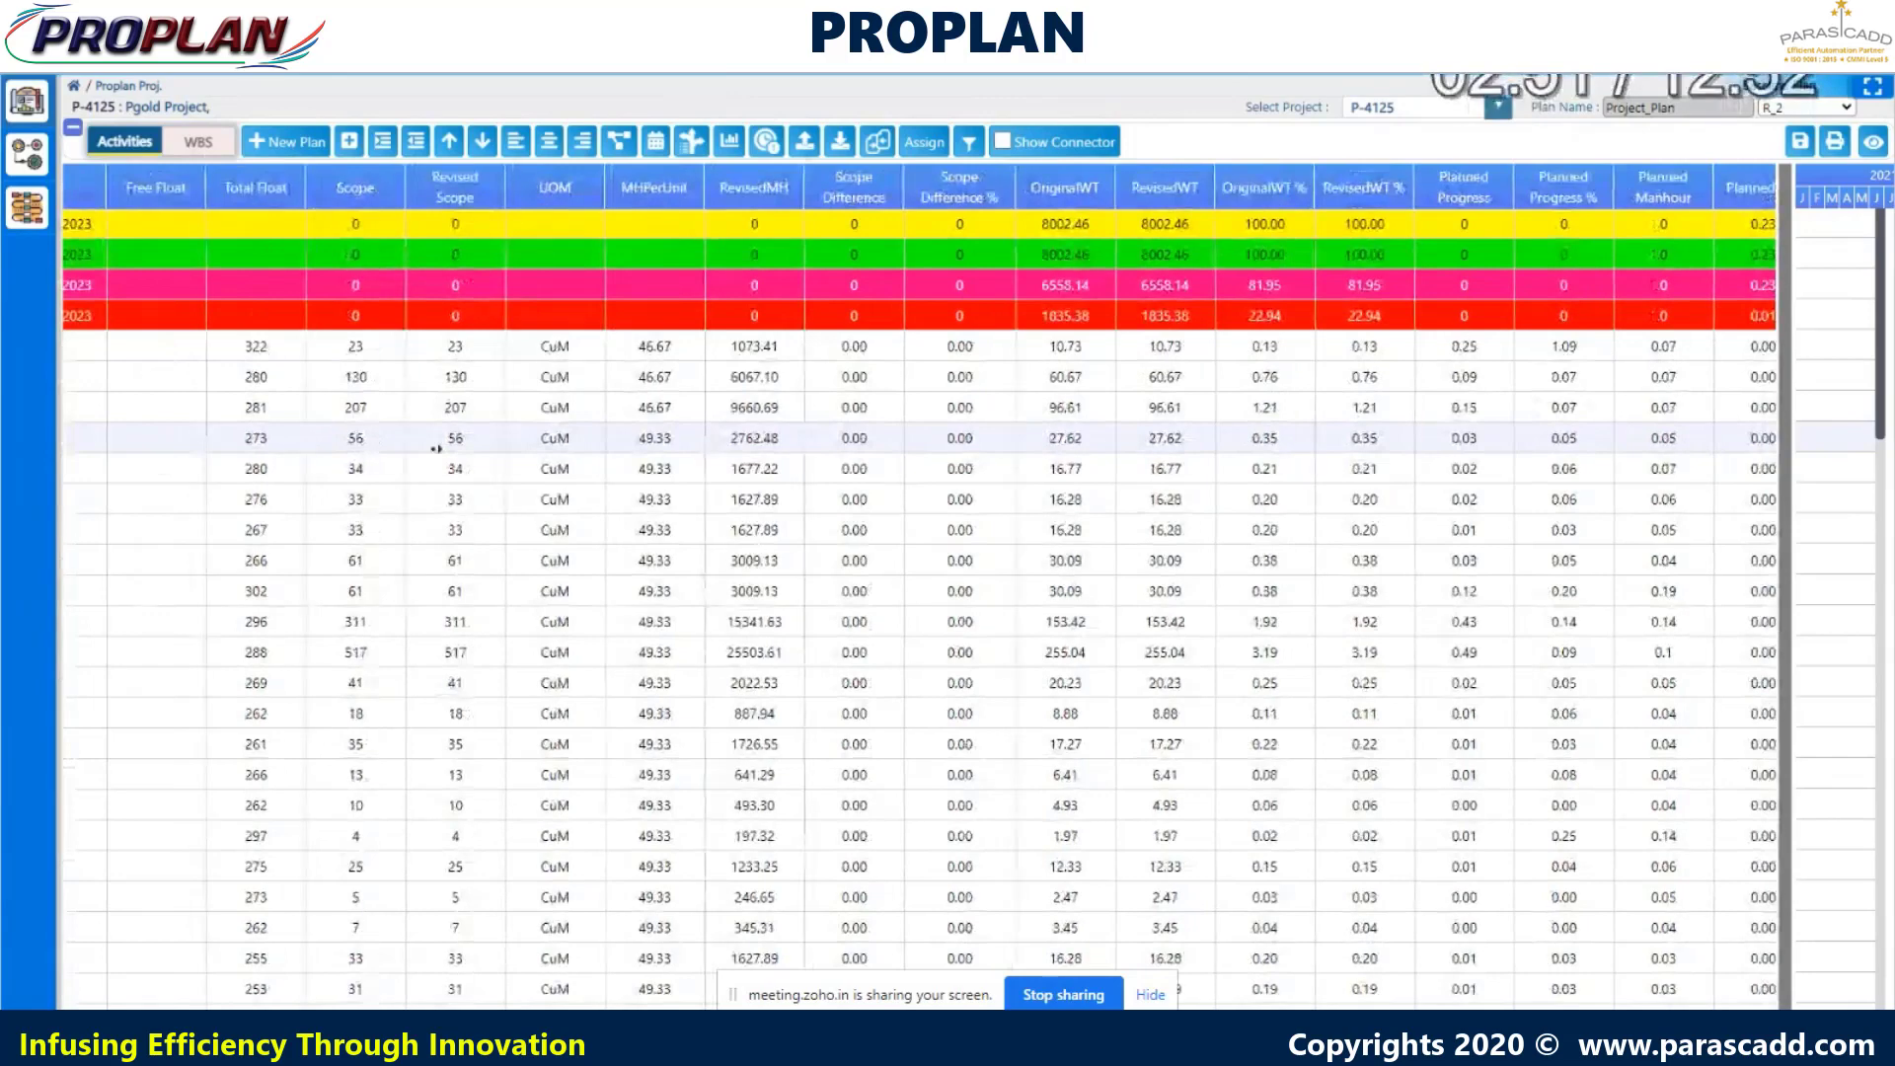
scroll(437, 449, "right", 2)
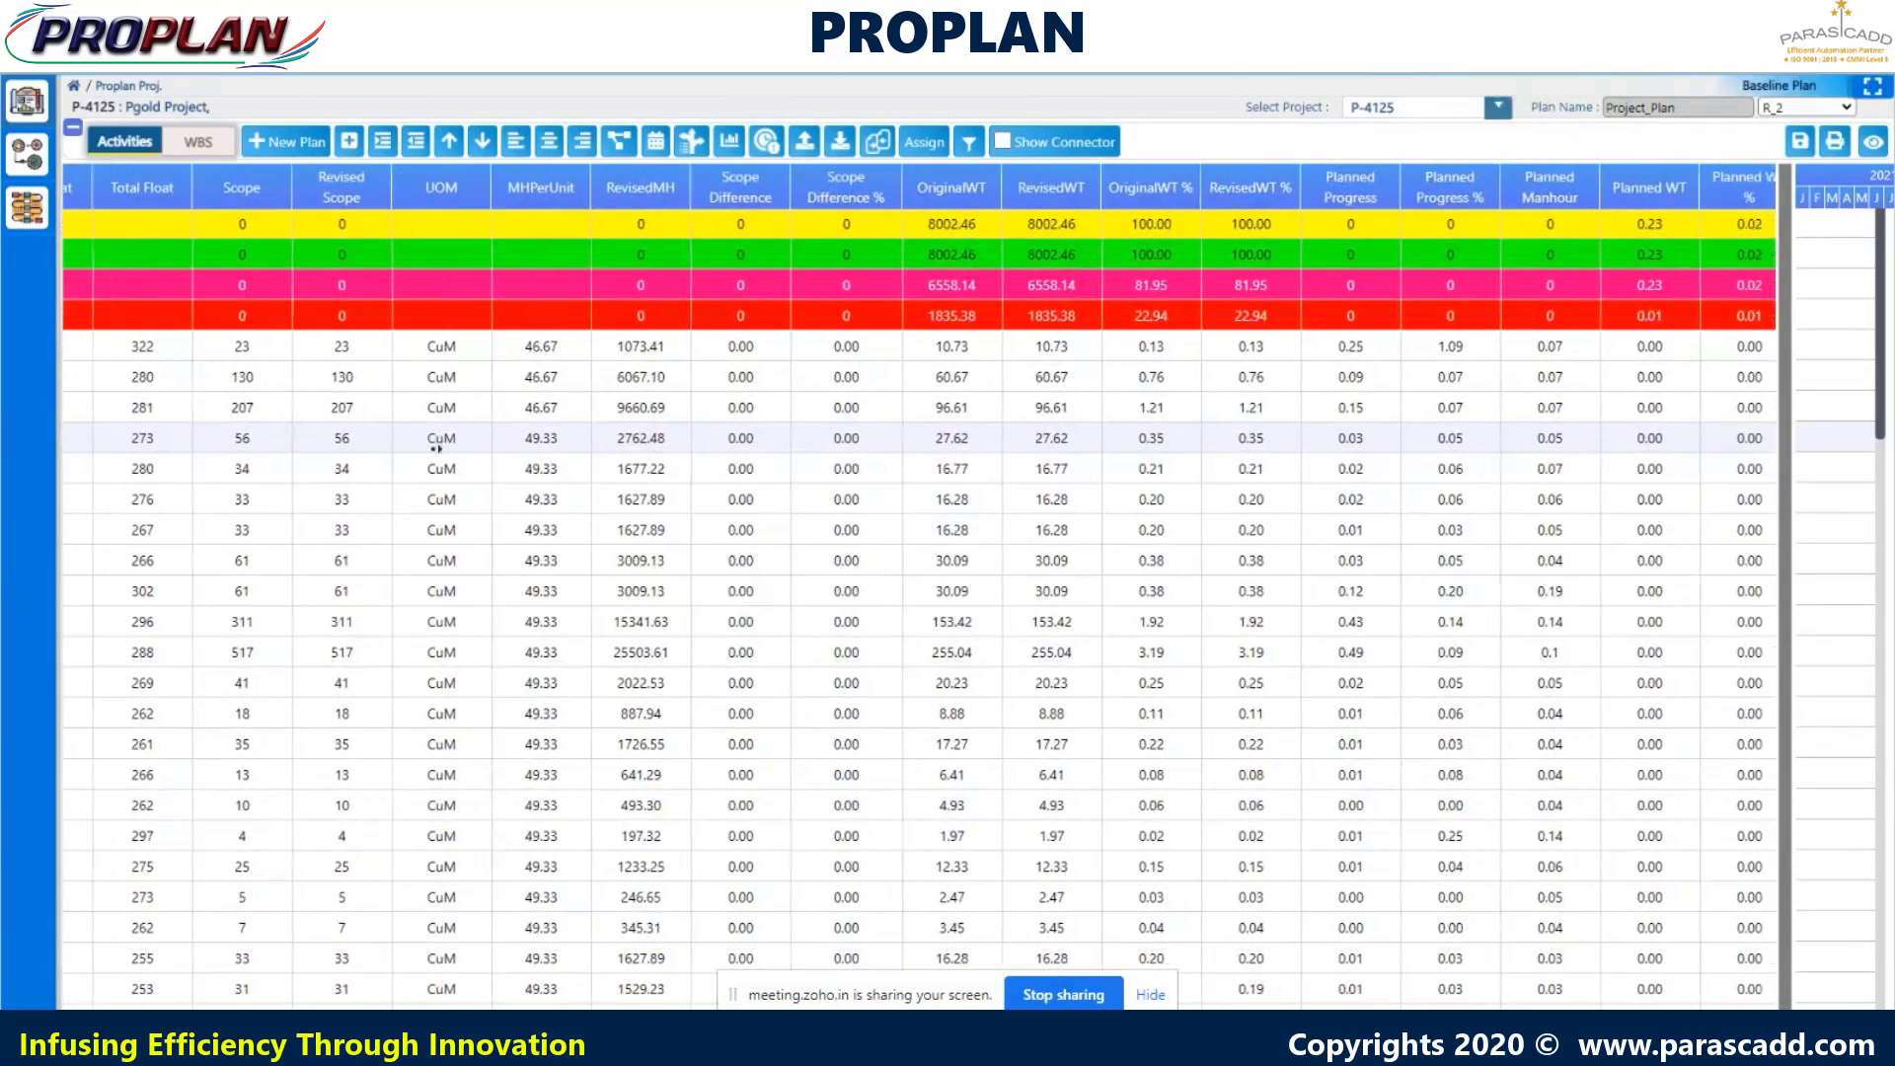
scroll(437, 449, "right", 1)
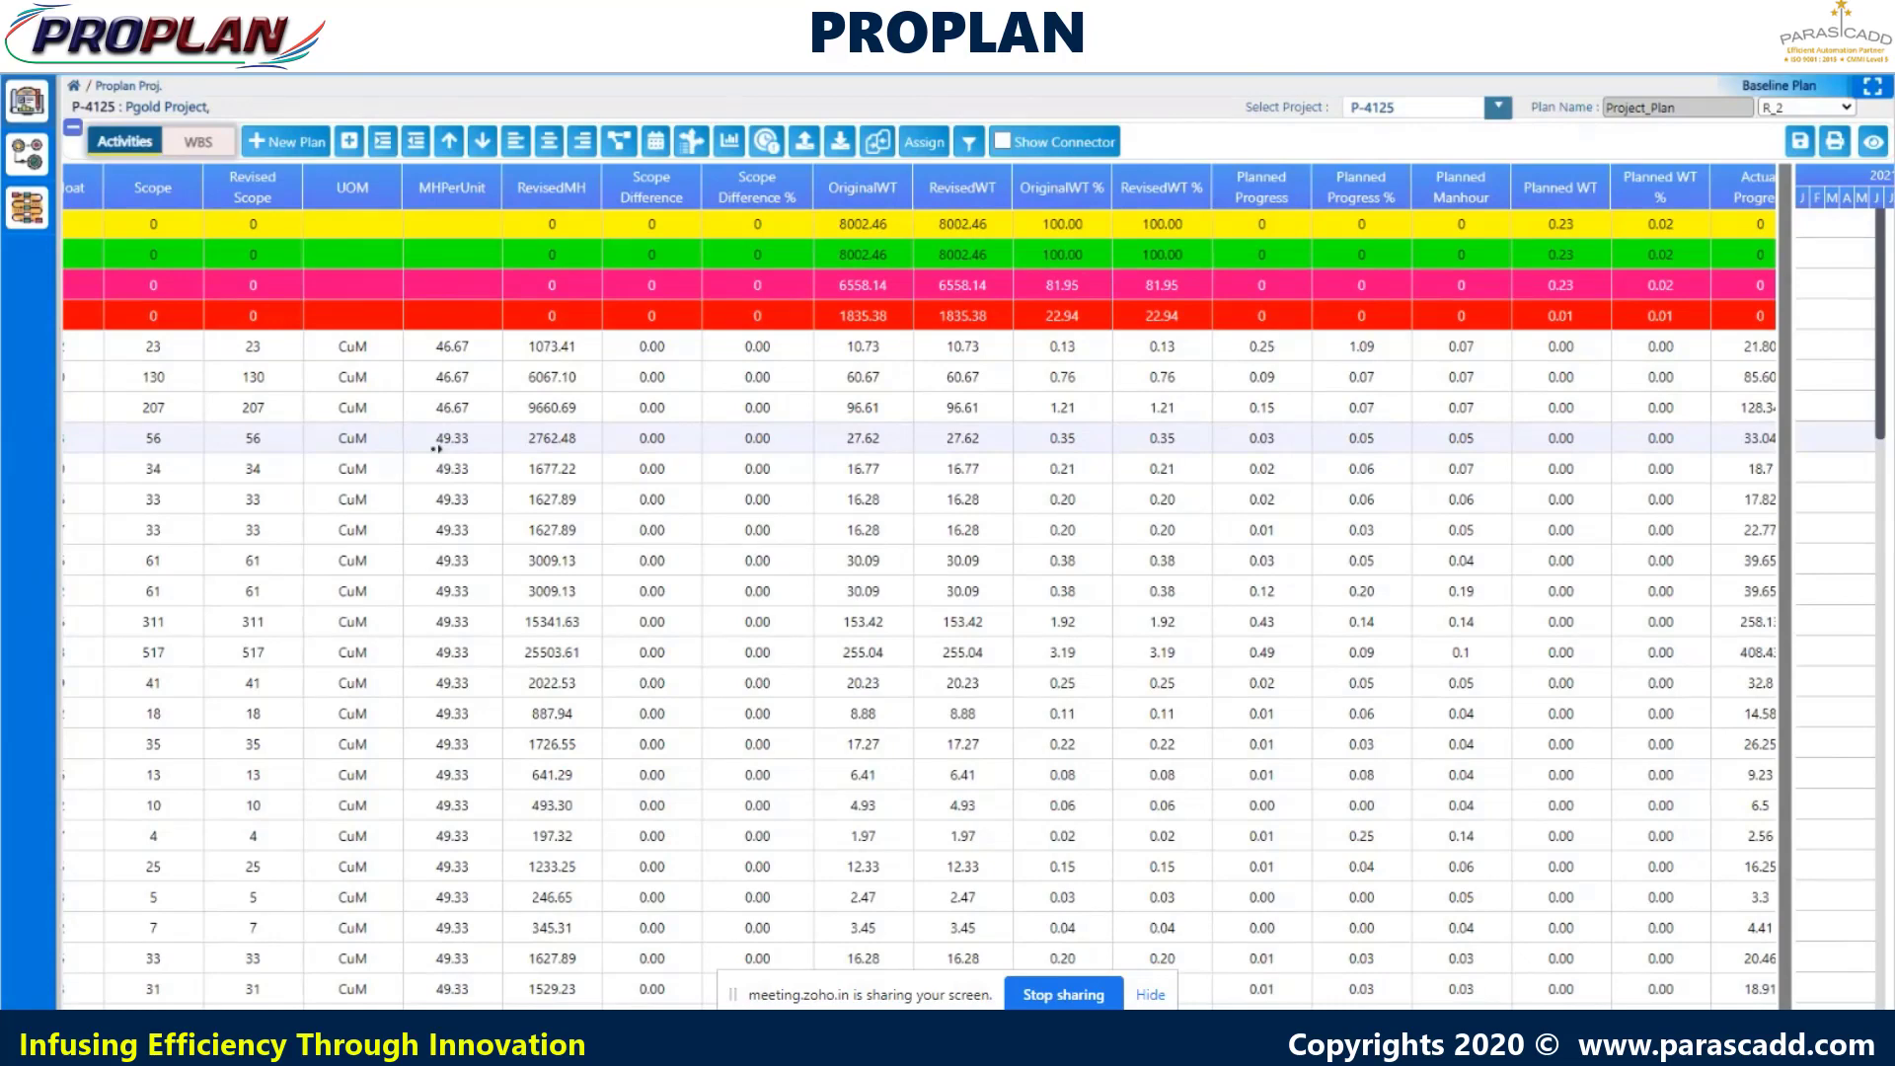
scroll(435, 449, "right", 1)
scroll(435, 450, "right", 1)
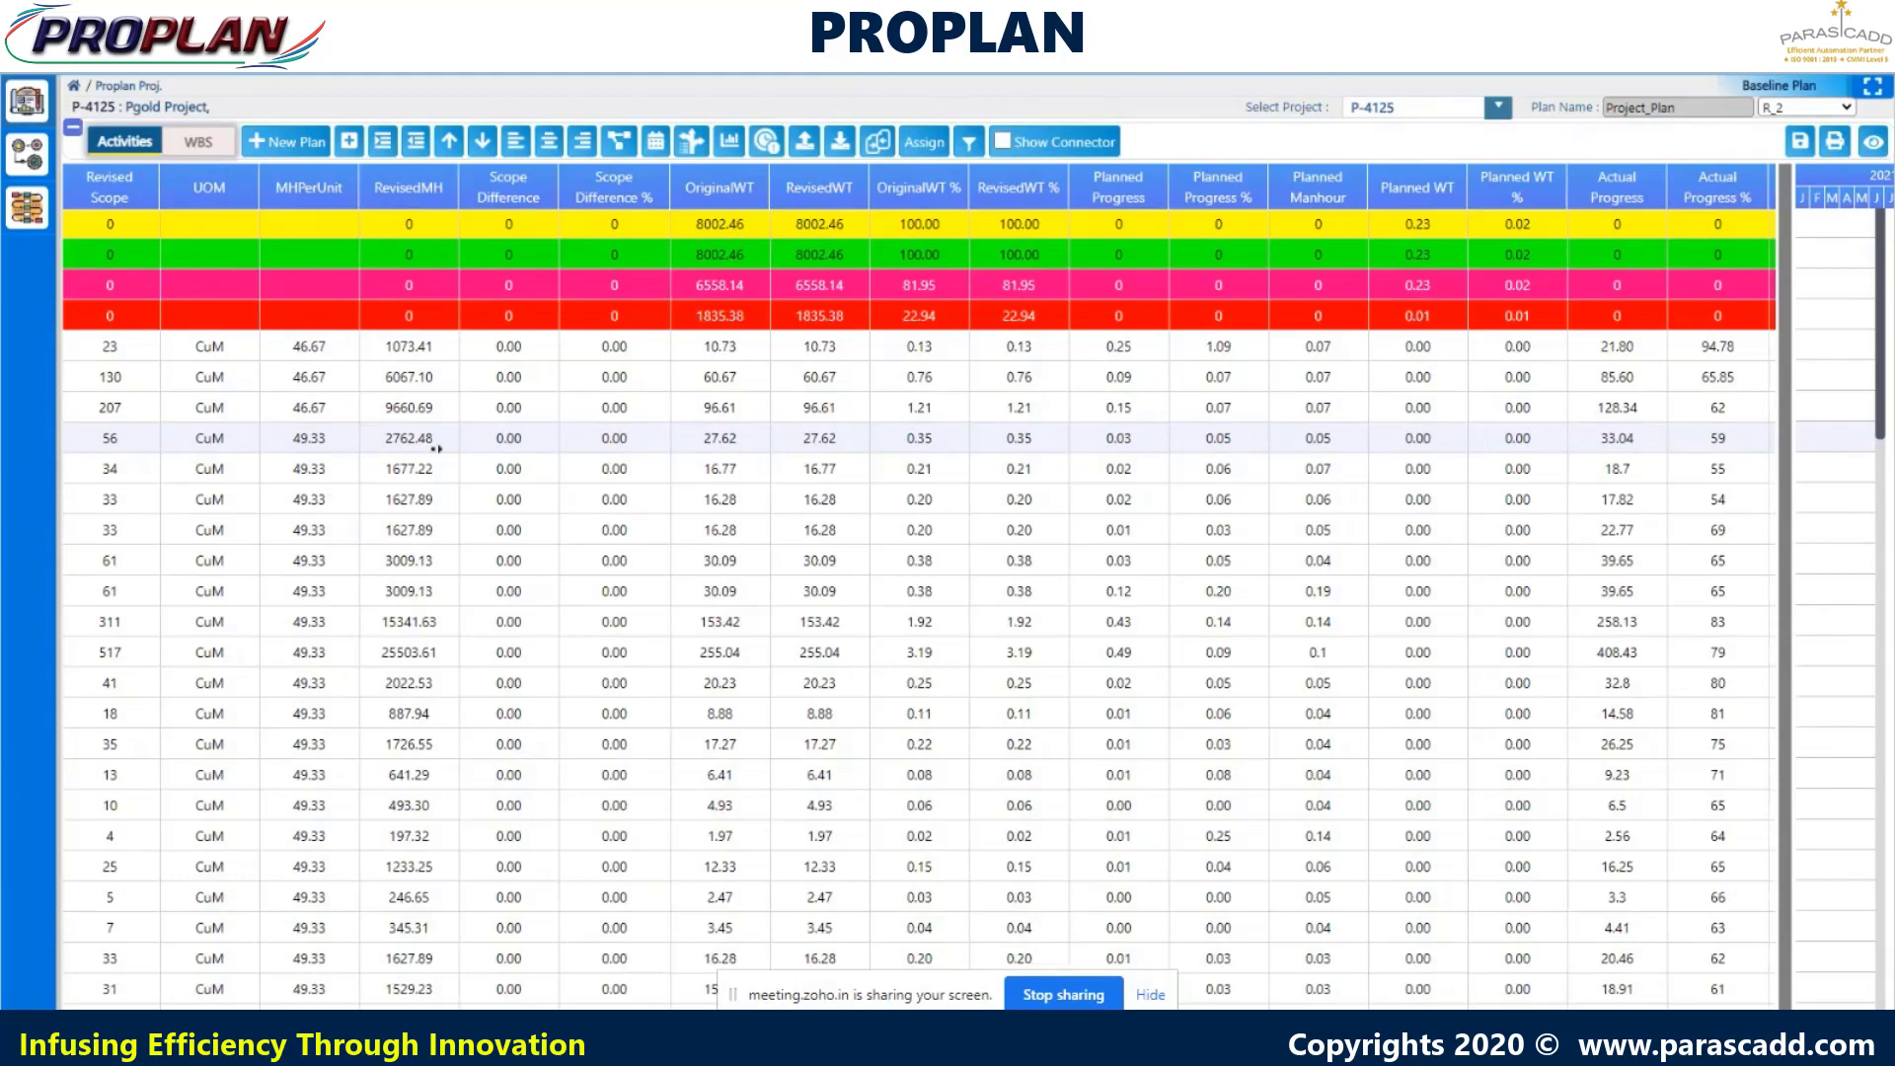
scroll(435, 449, "right", 1)
scroll(435, 450, "right", 4)
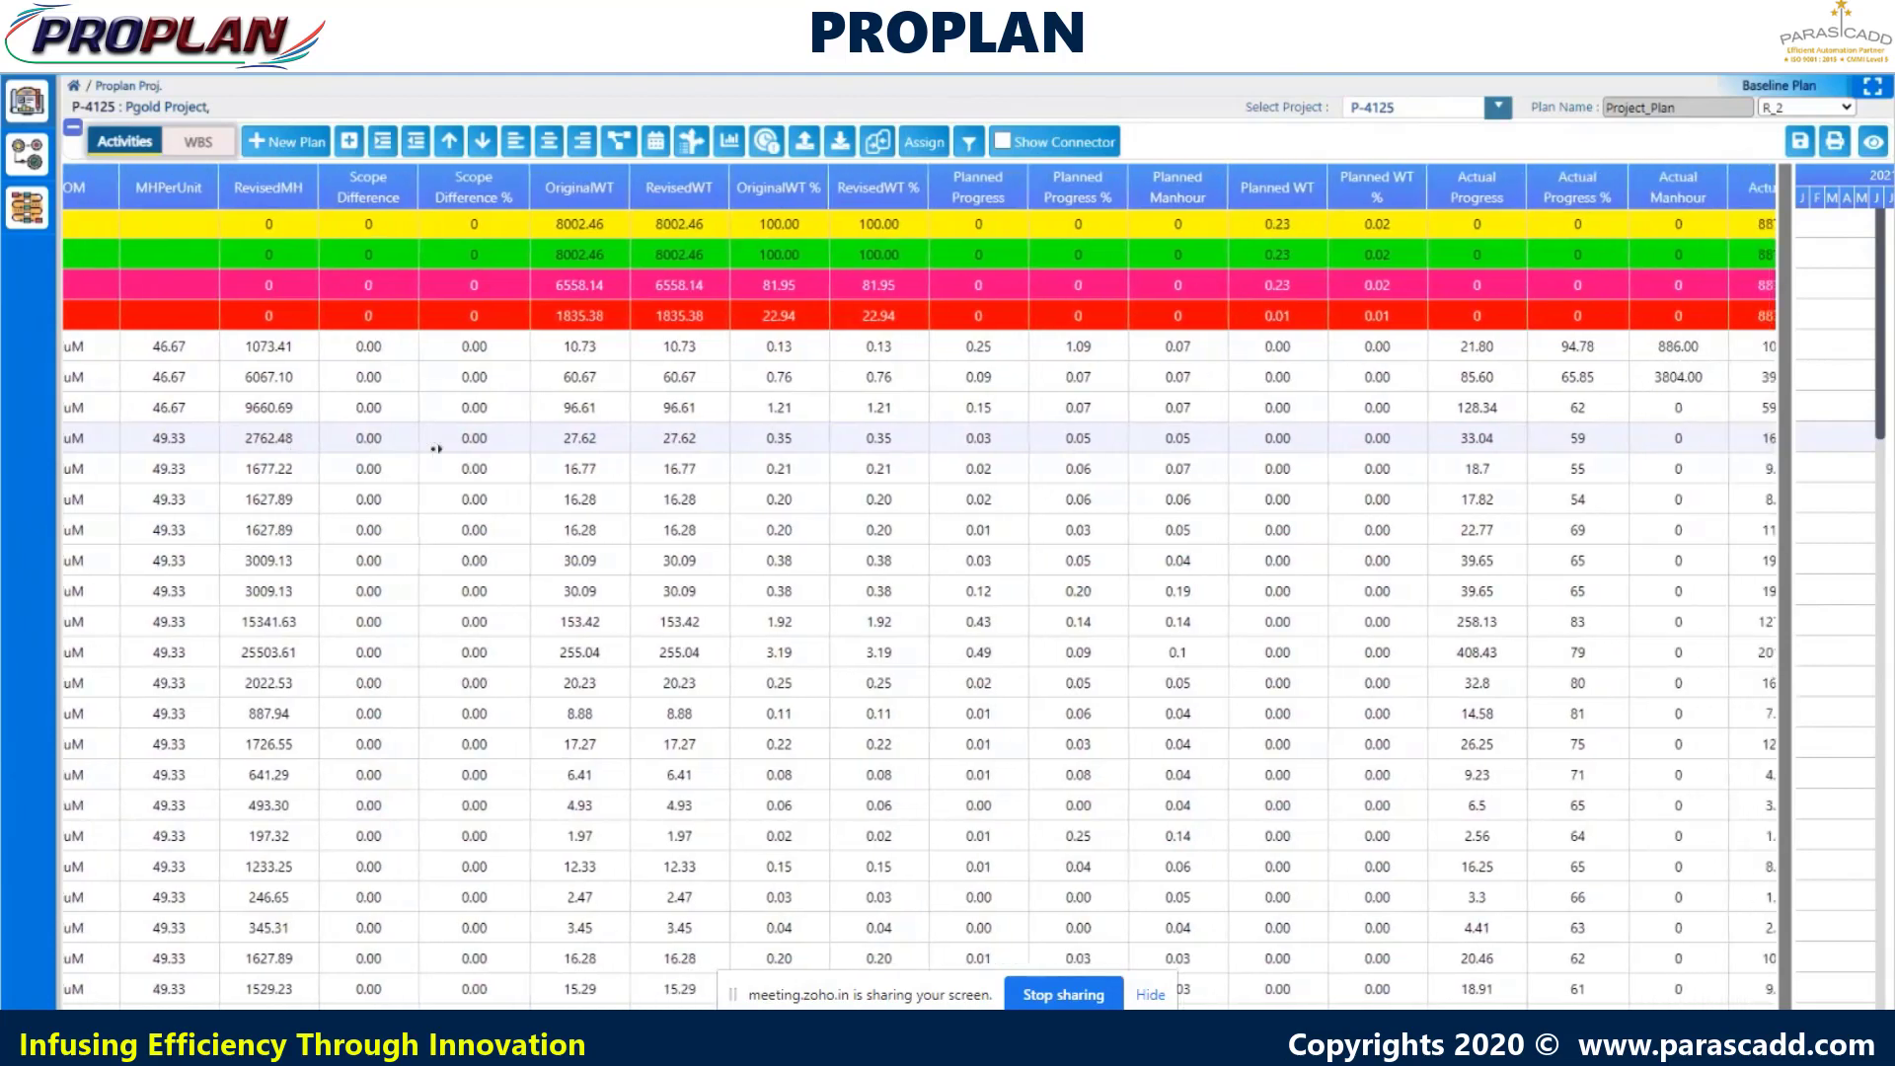
scroll(436, 450, "right", 2)
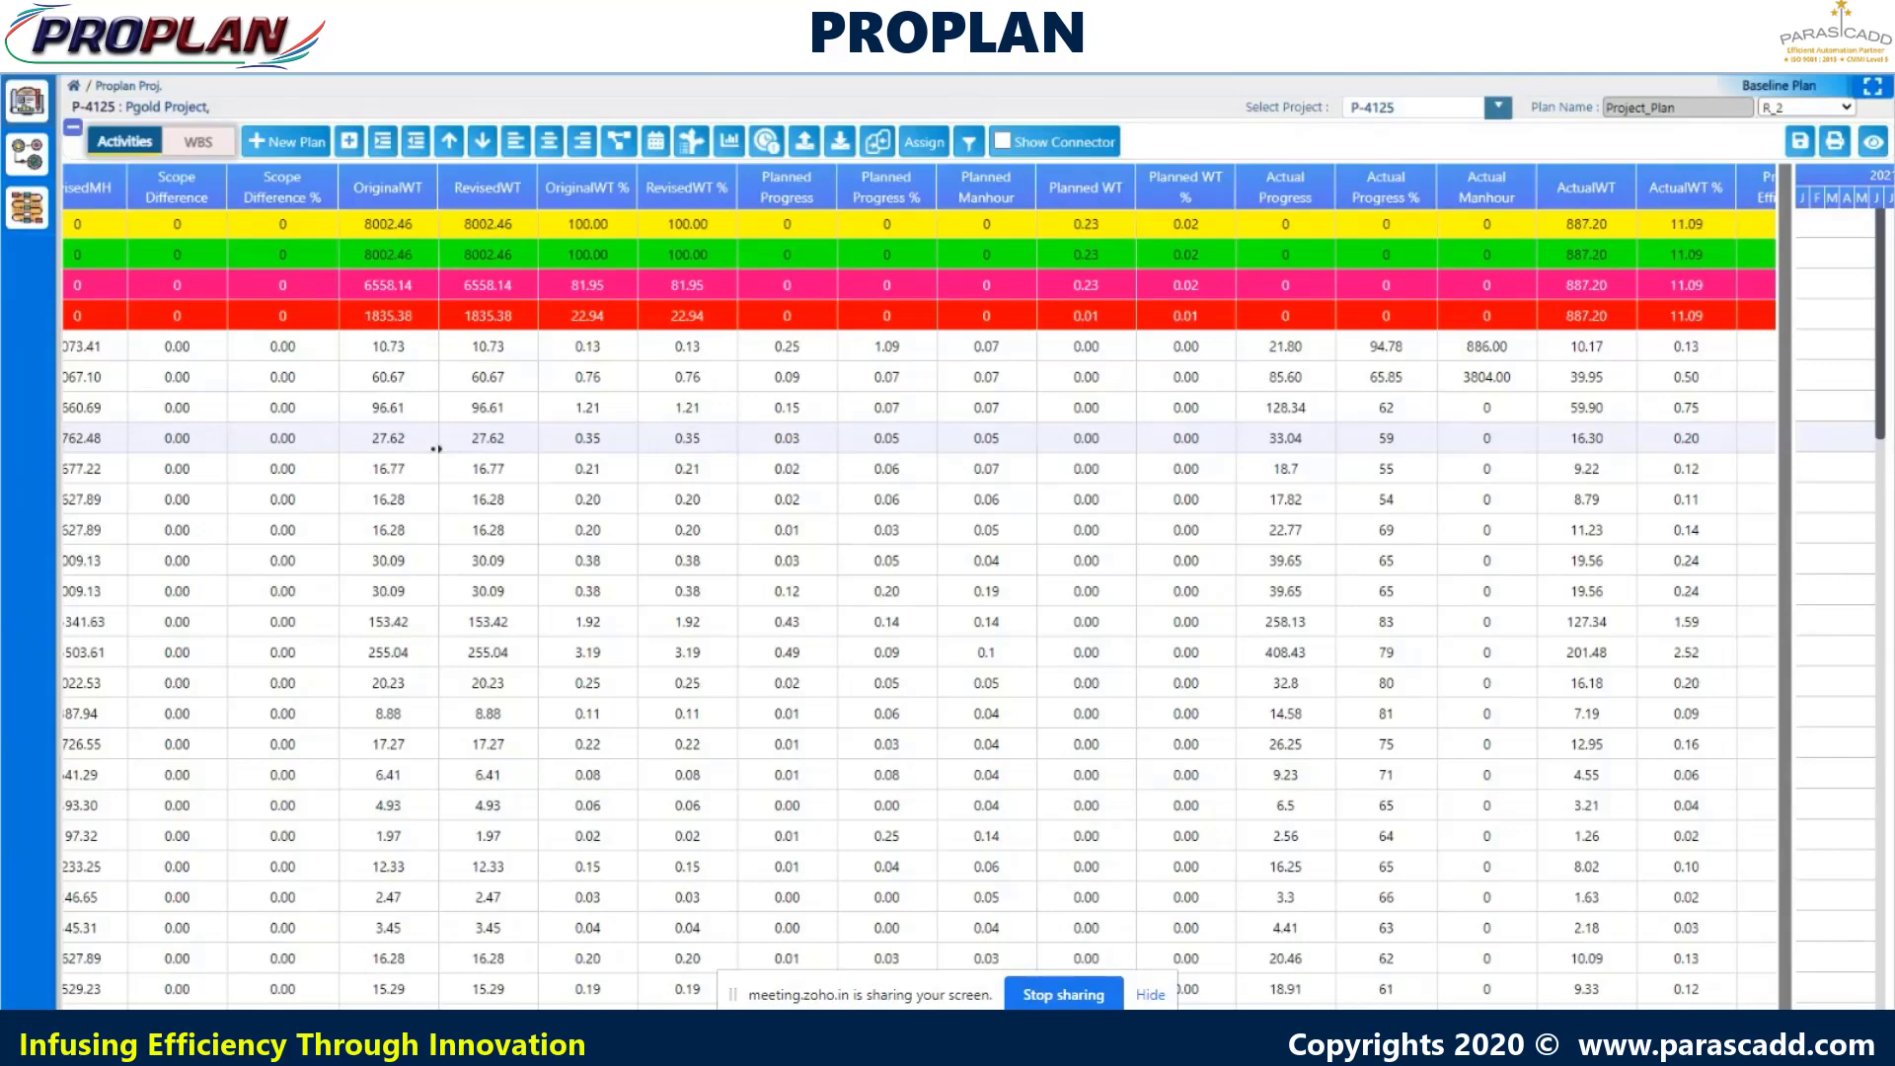
- Scroll right to Present Efficiency, Improved Efficiency, the ForecastMH columns and Worker Type
scroll(436, 449, "right", 3)
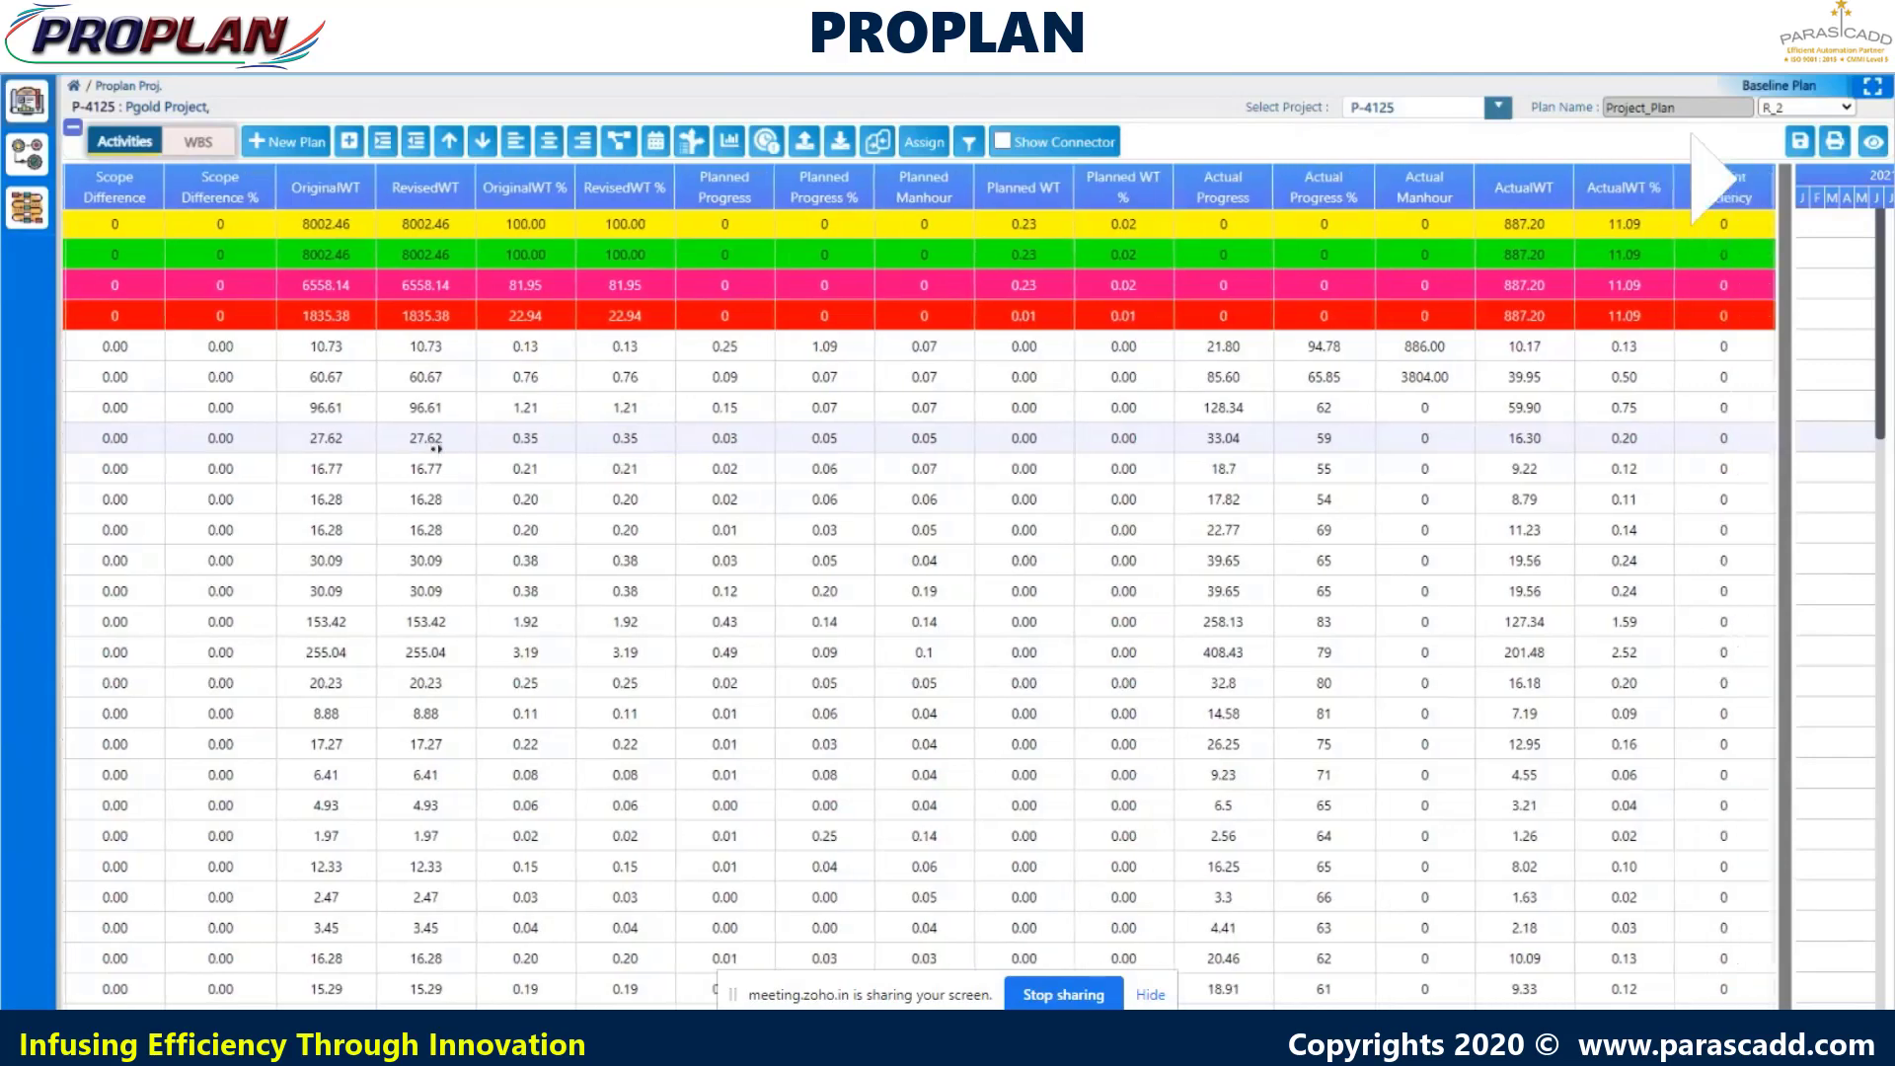
scroll(435, 450, "right", 3)
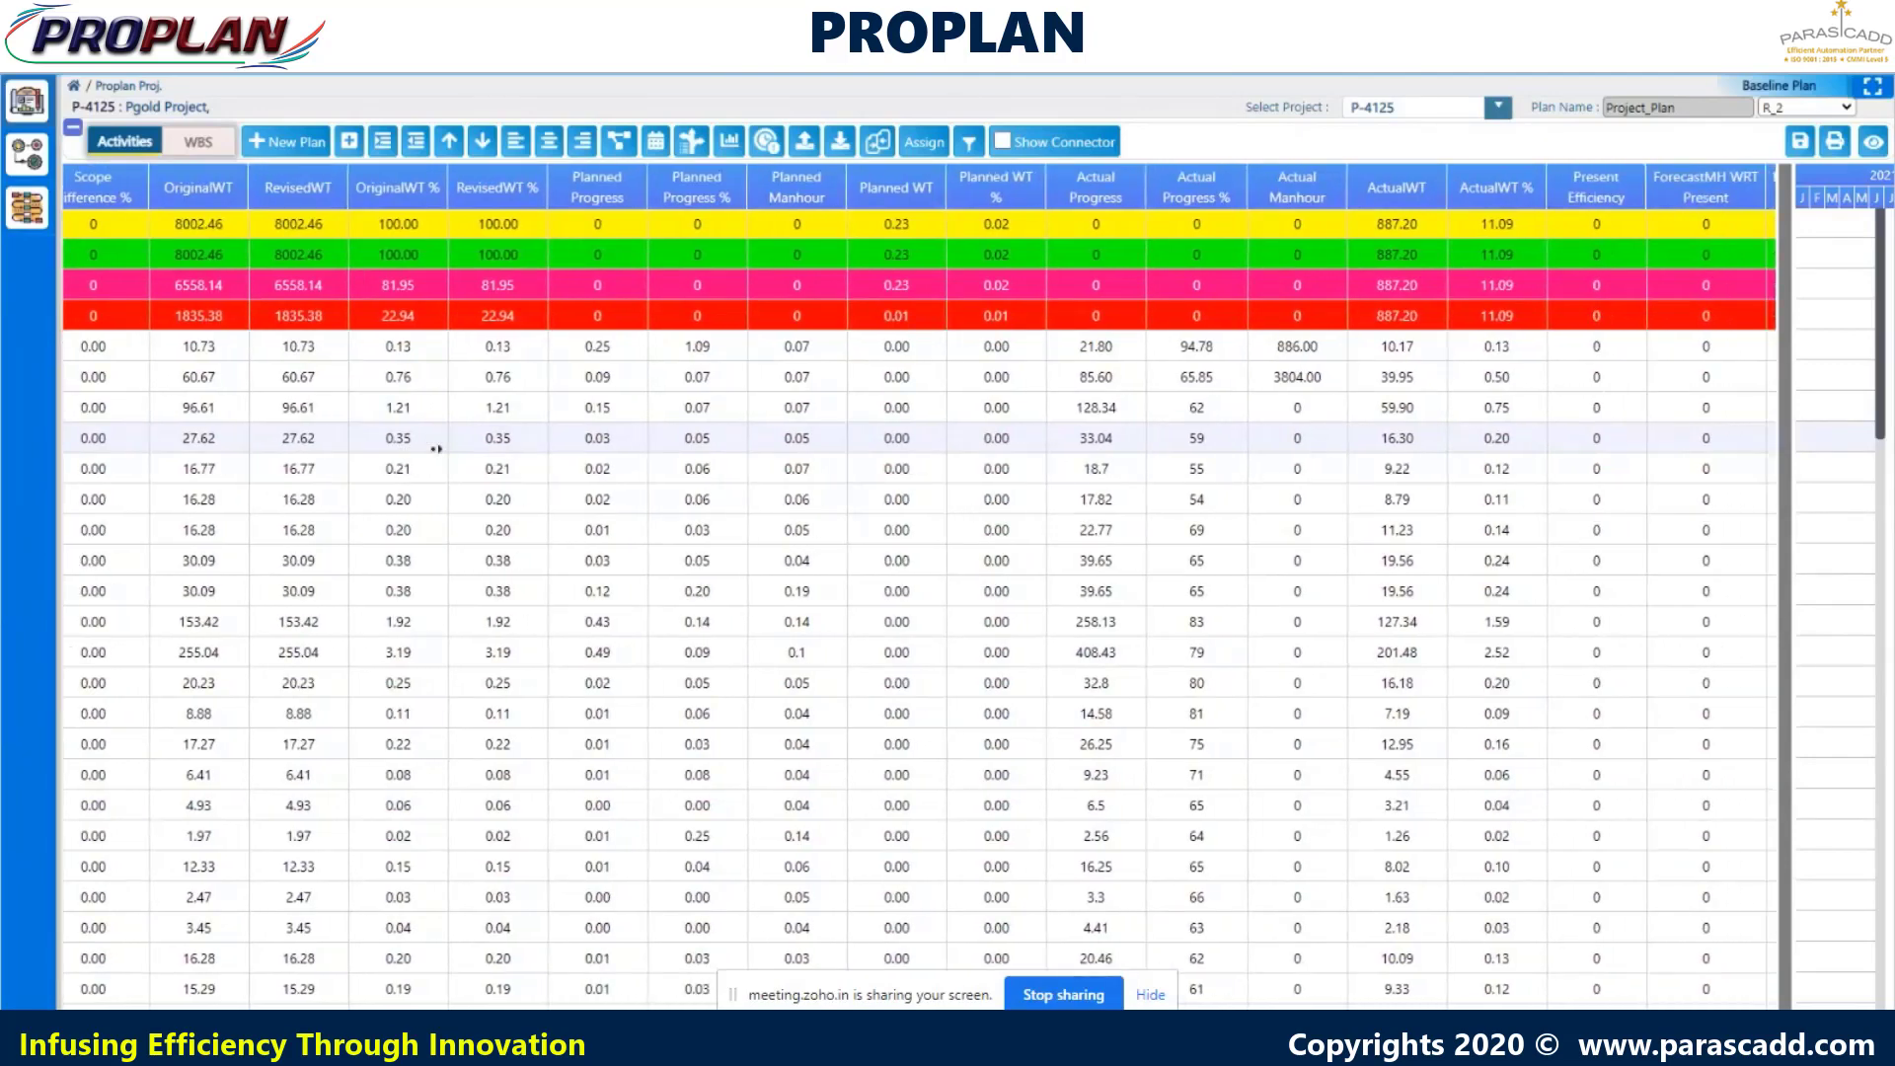
scroll(435, 449, "right", 3)
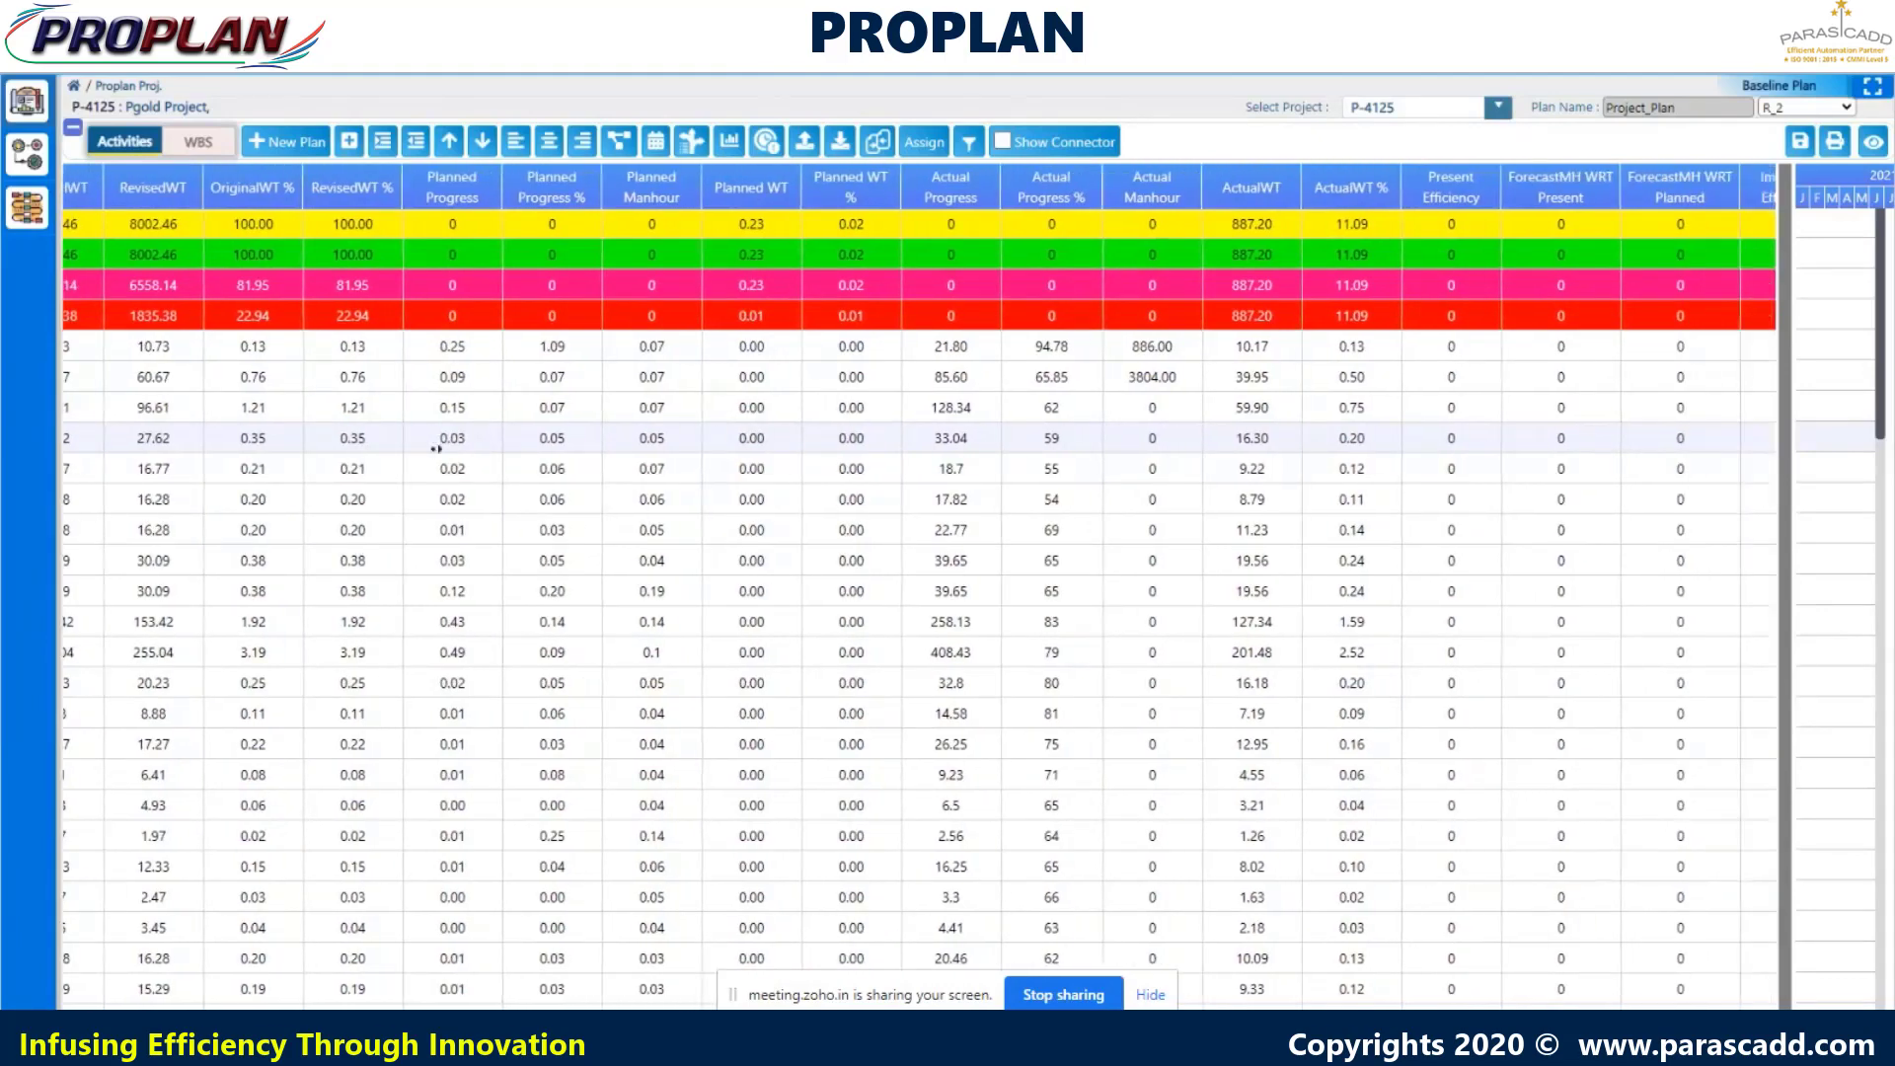
scroll(435, 449, "right", 3)
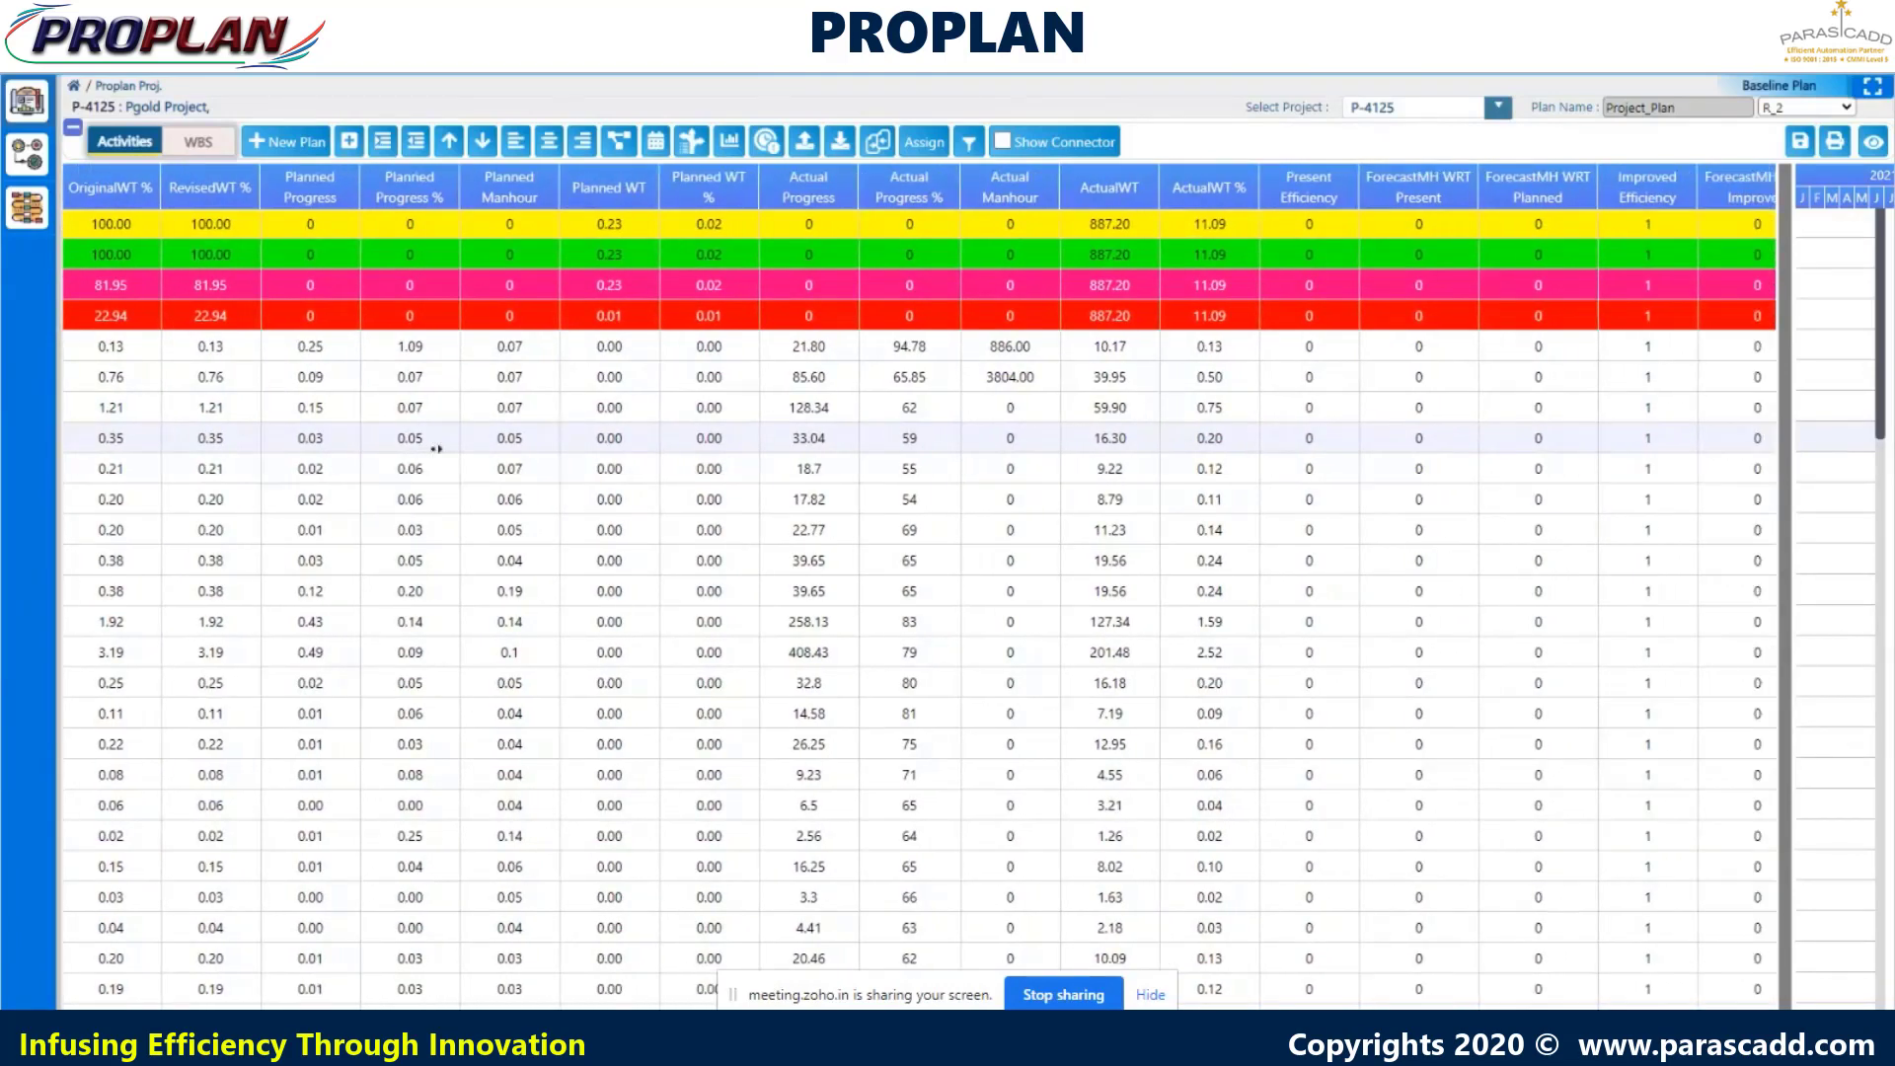
scroll(436, 449, "right", 2)
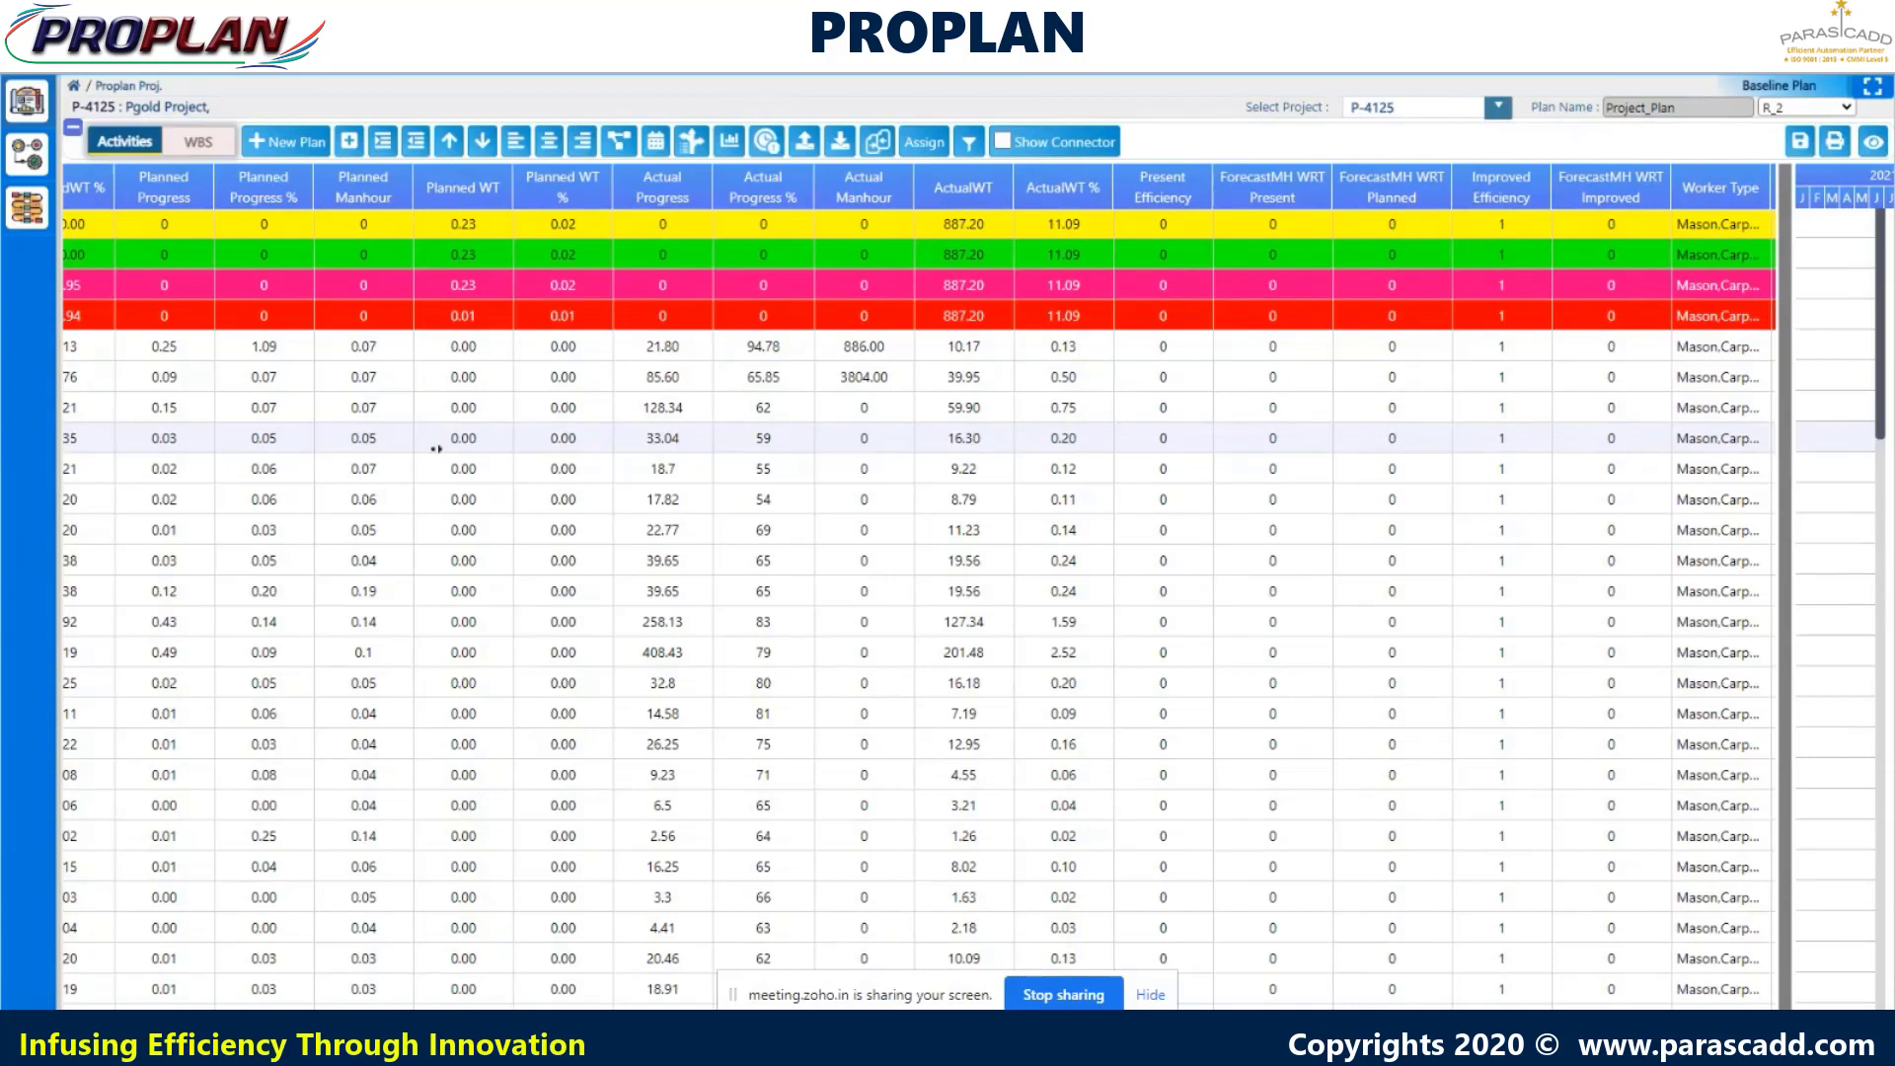
- Scroll right to Machine, Material and Expense Type and the cost columns through TotalCost 132733954.00
scroll(435, 449, "right", 5)
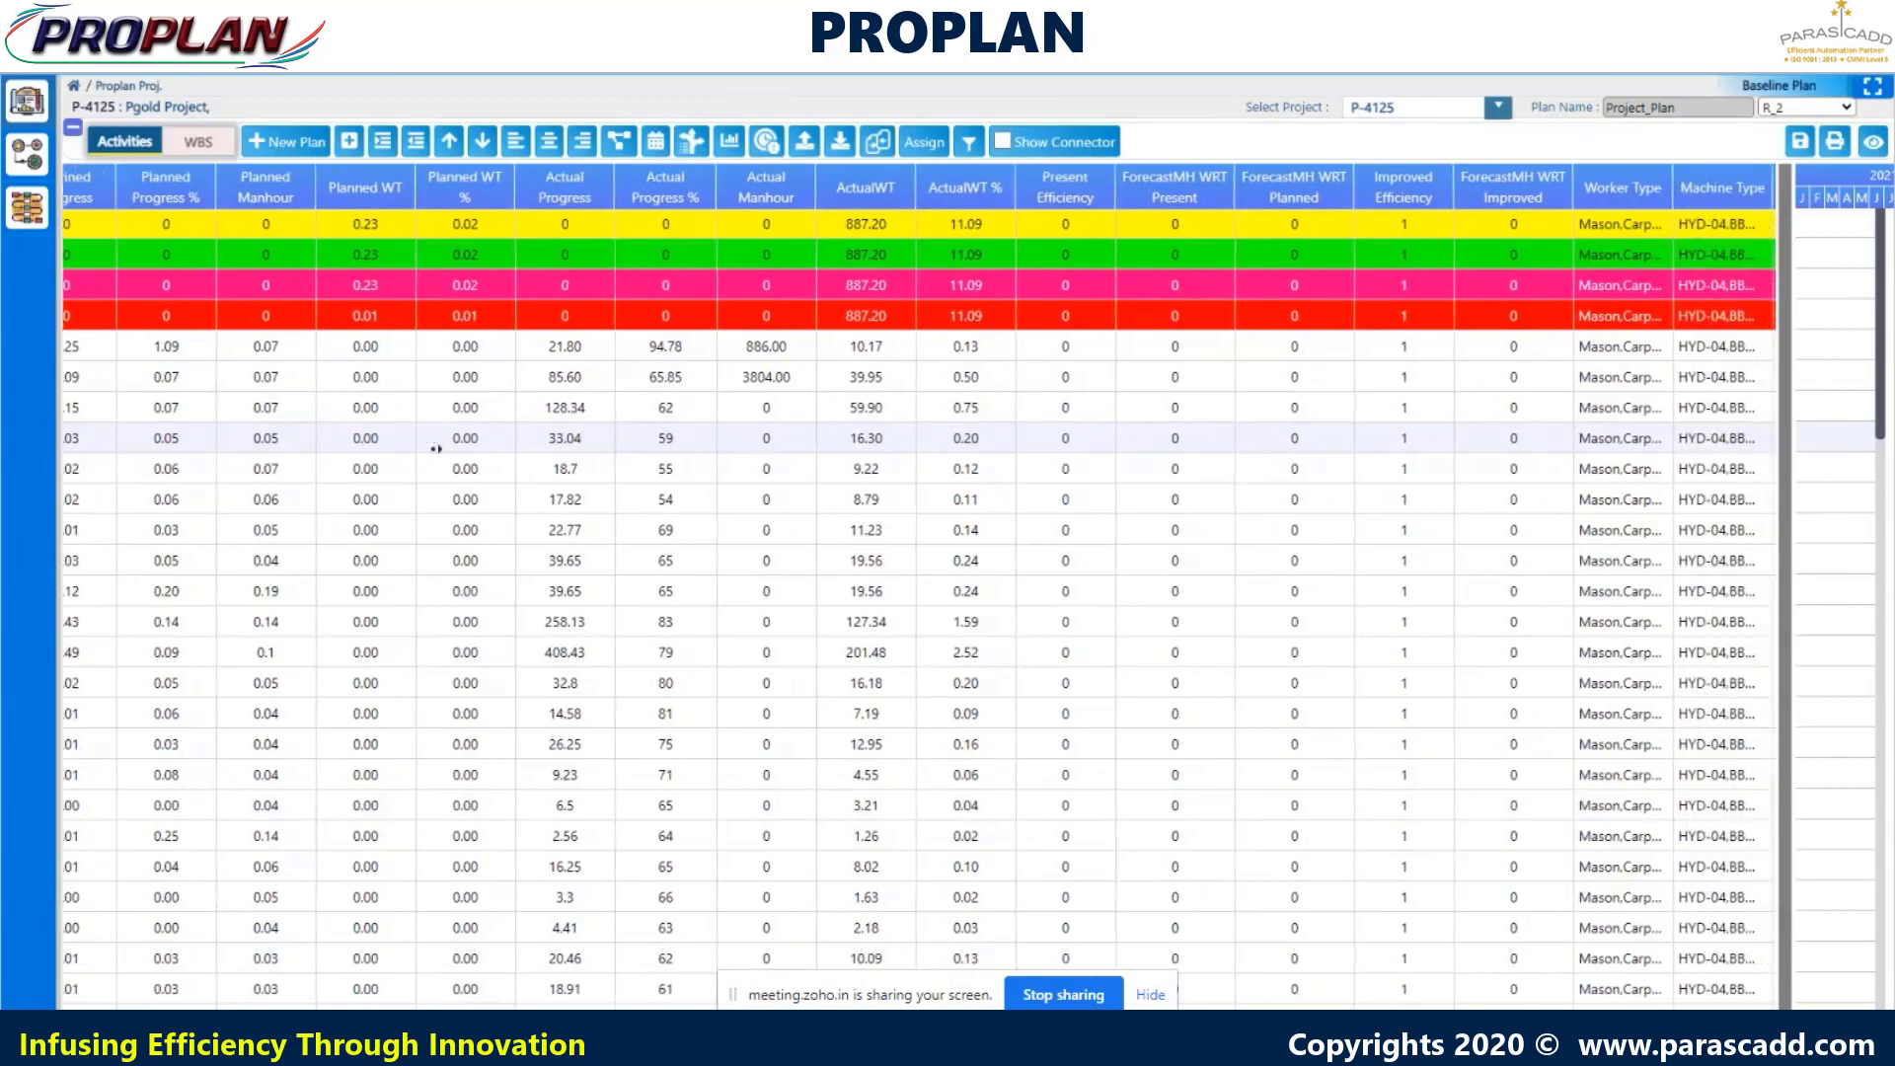
scroll(435, 449, "right", 5)
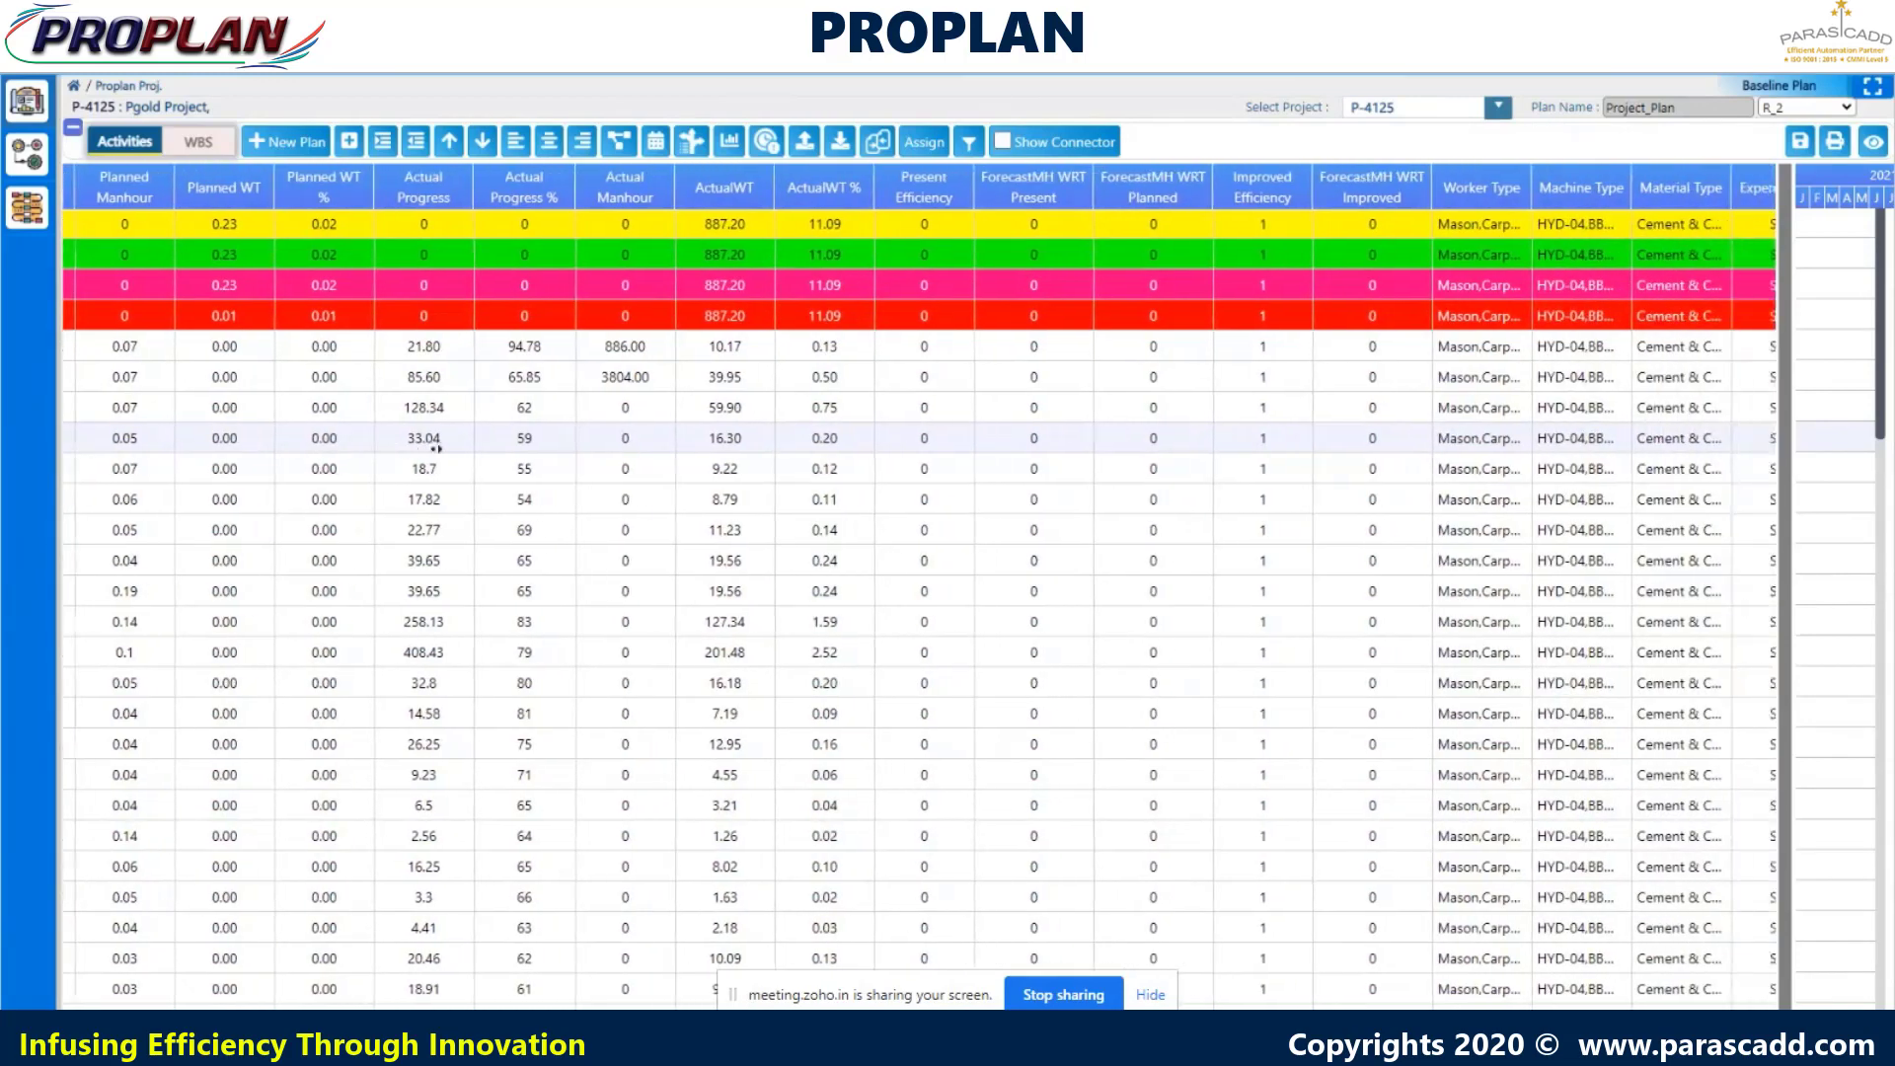
scroll(435, 449, "right", 5)
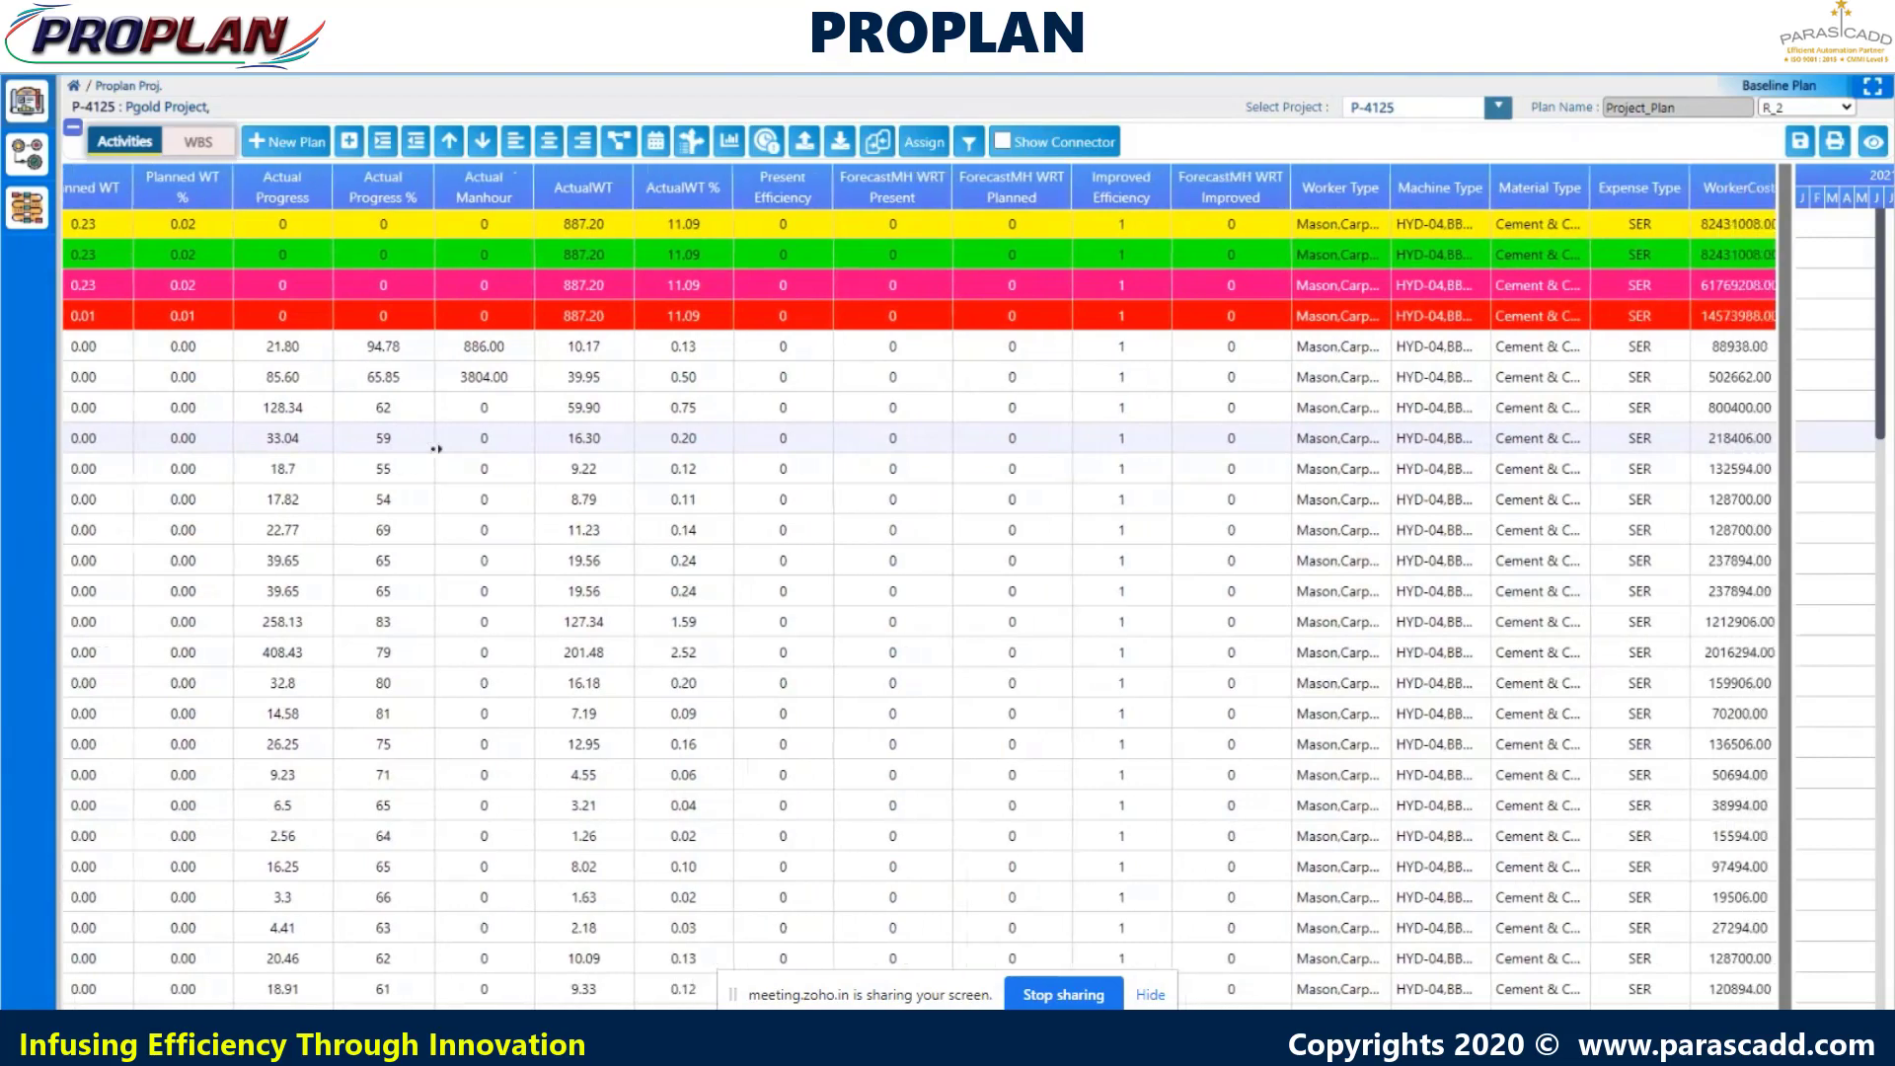
scroll(435, 449, "right", 5)
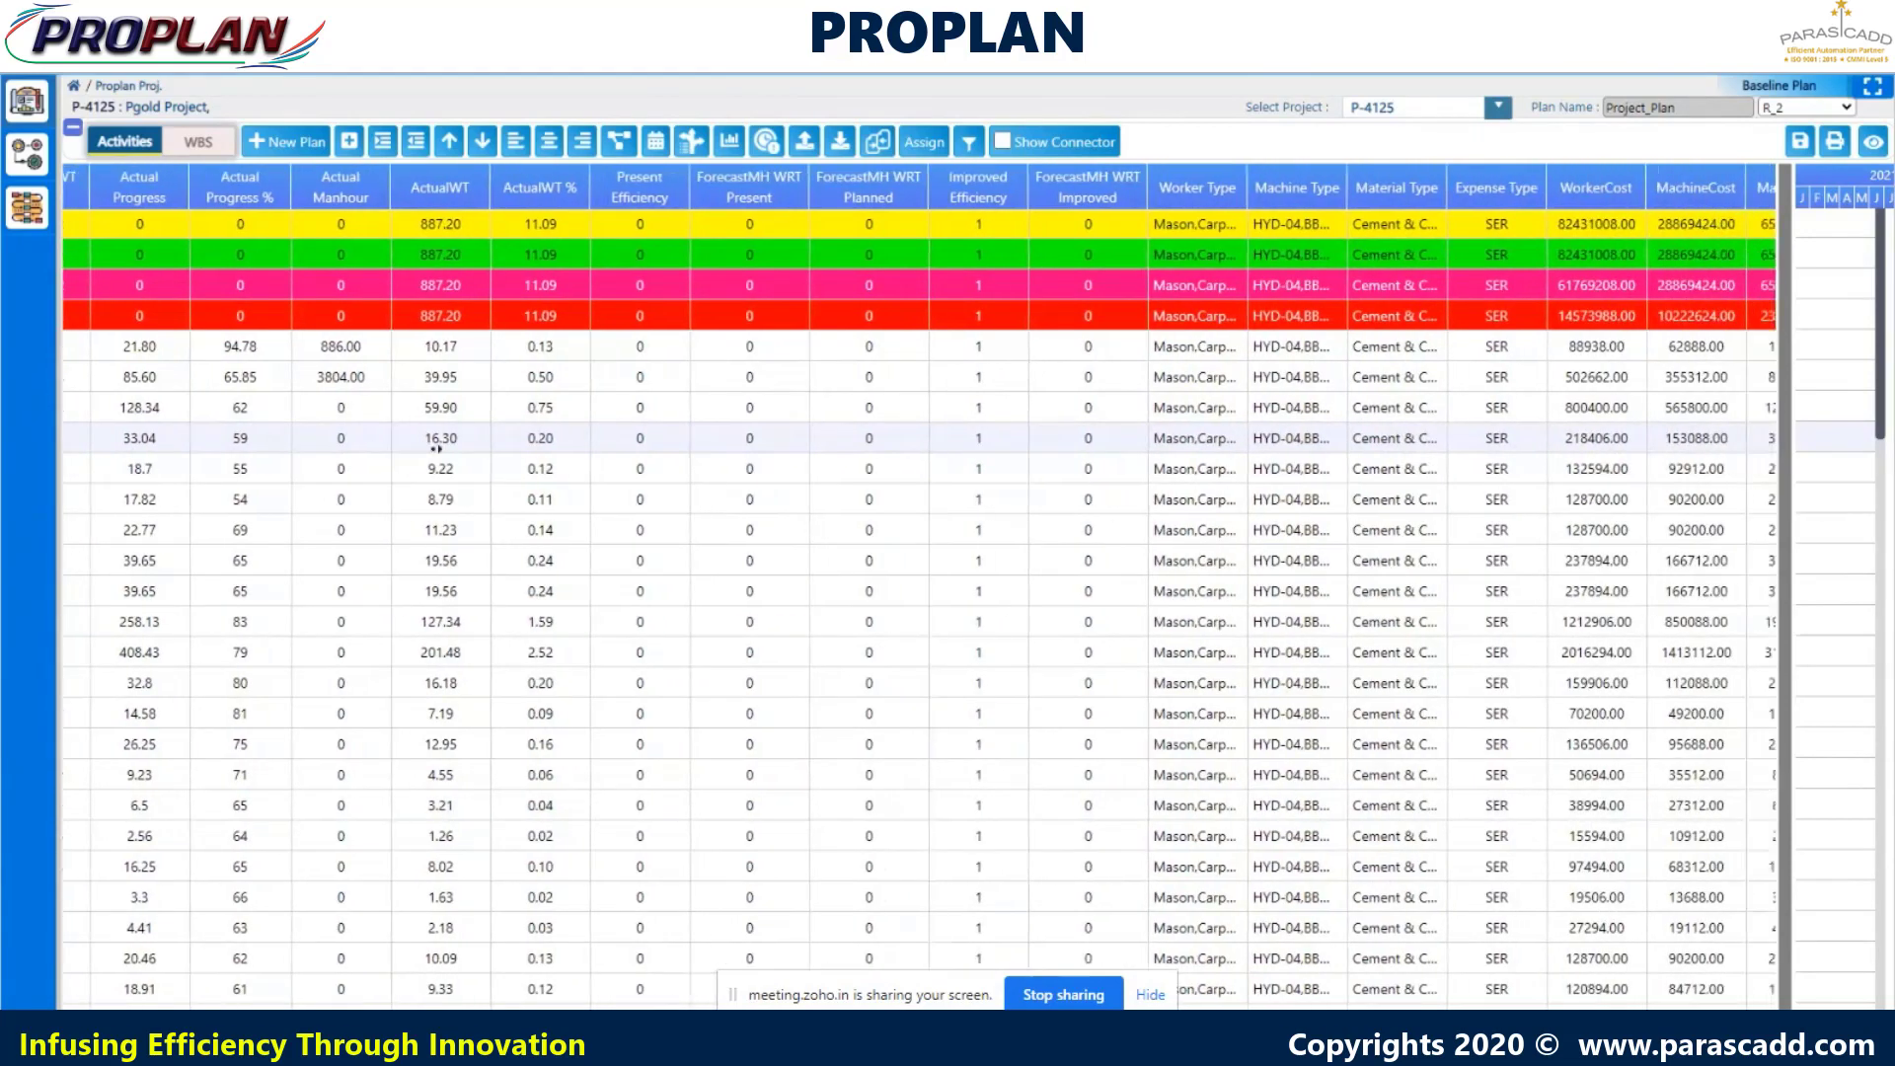
scroll(435, 449, "right", 4)
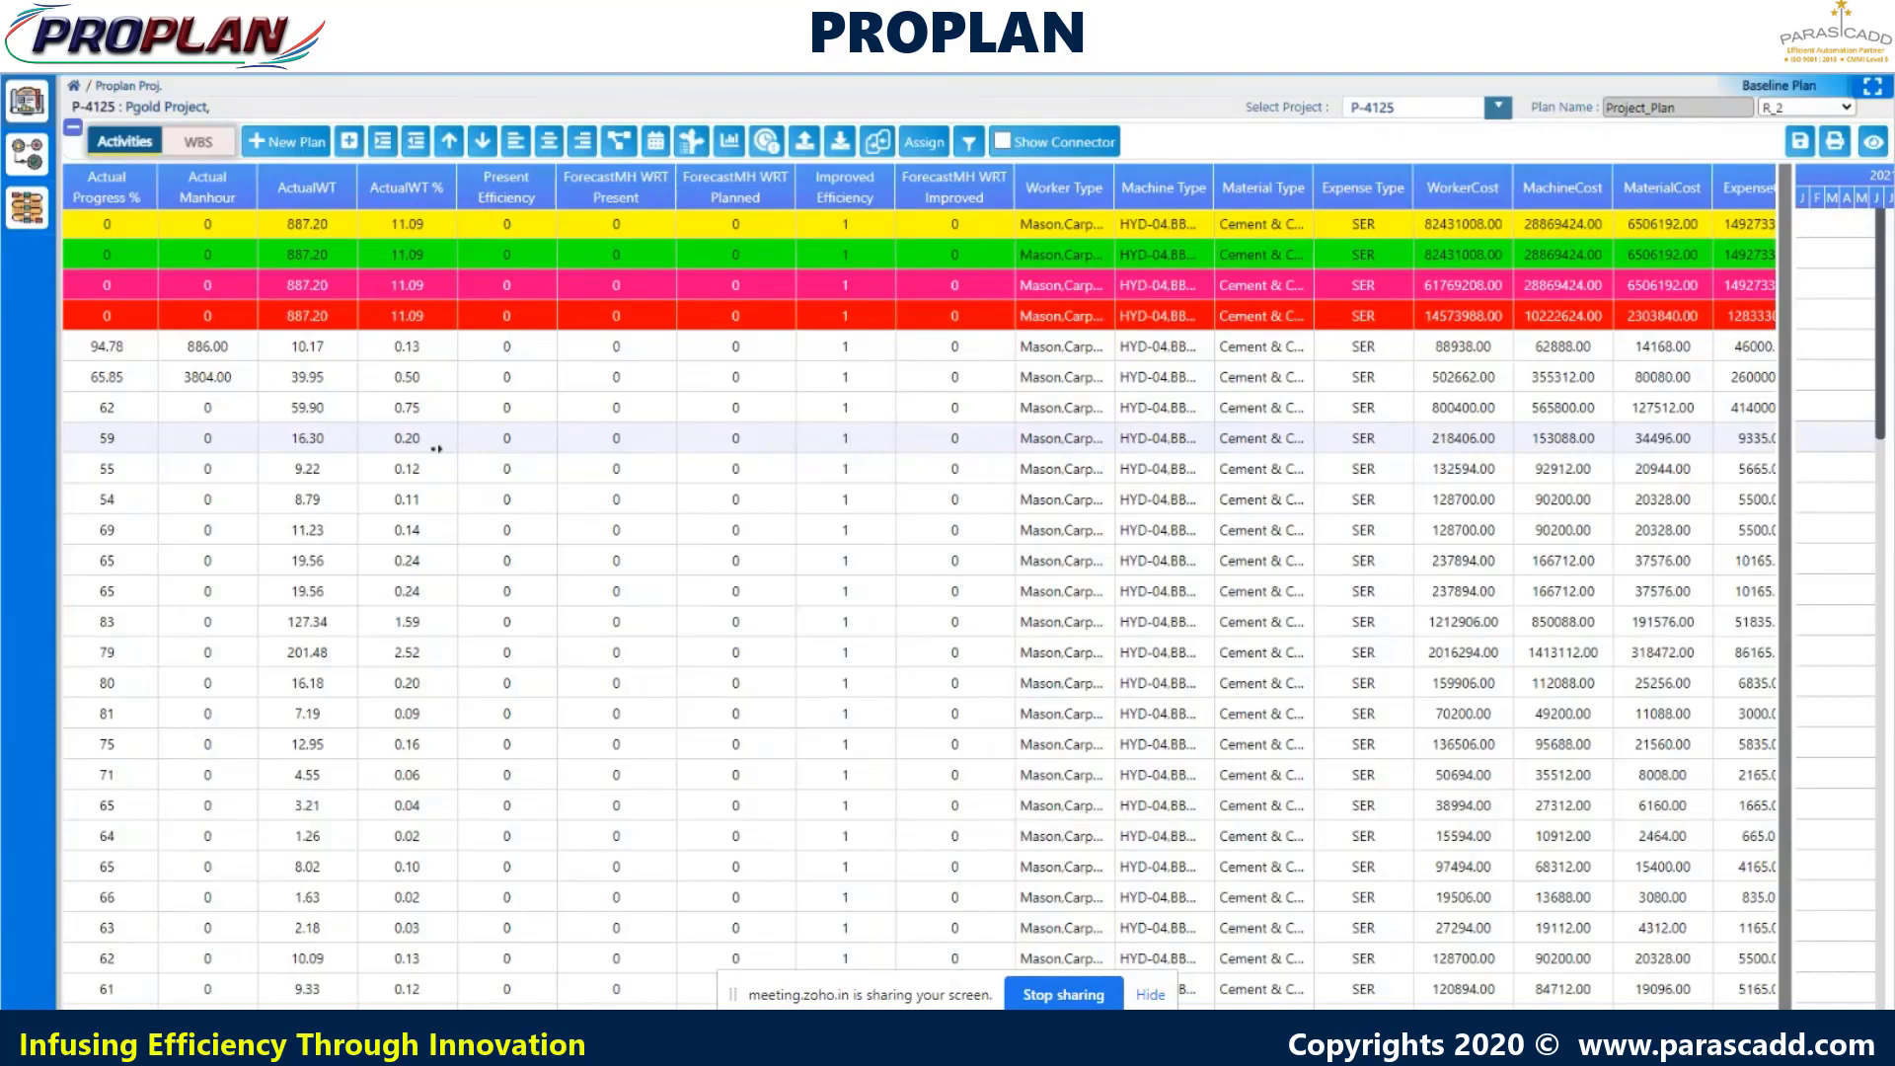
scroll(435, 448, "right", 3)
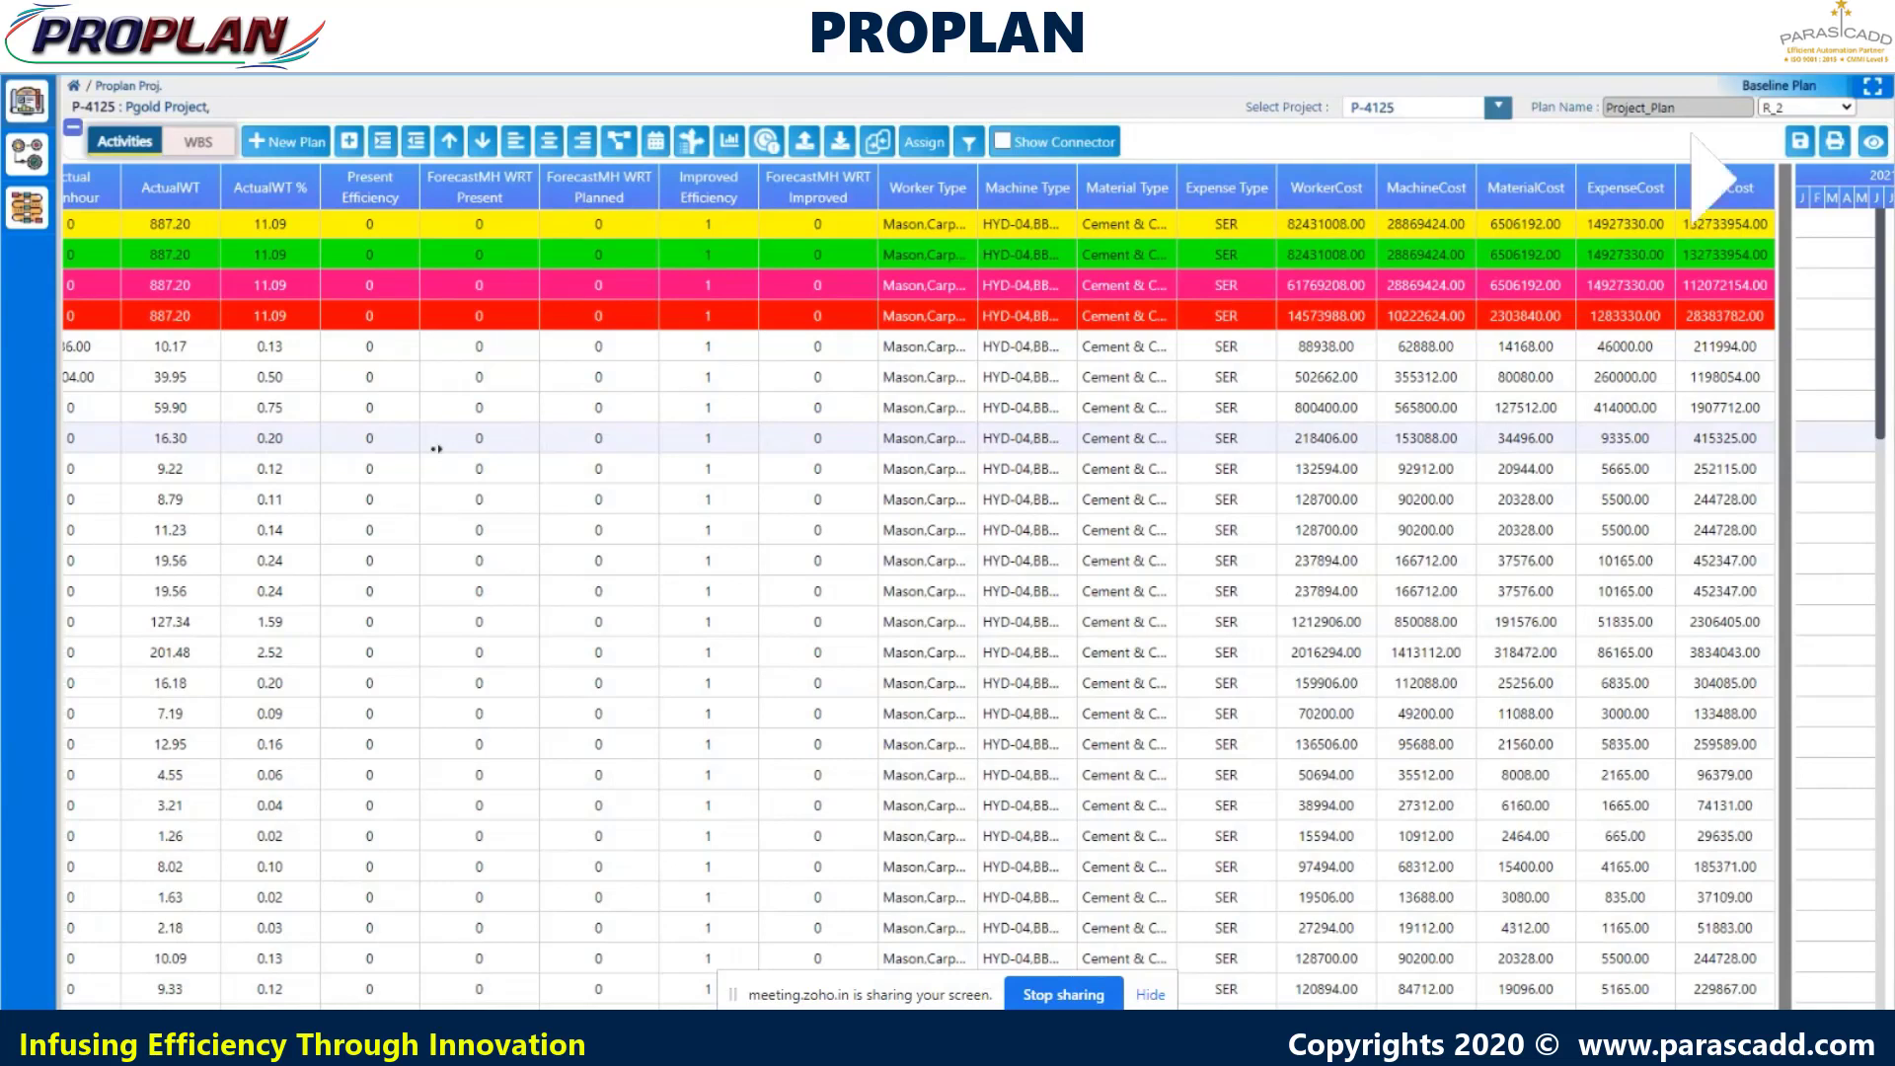
- Show the Gantt chart beside the grid with Show Connector ticked, browsing bars like Piperack and Compressor House
left_click(549, 156)
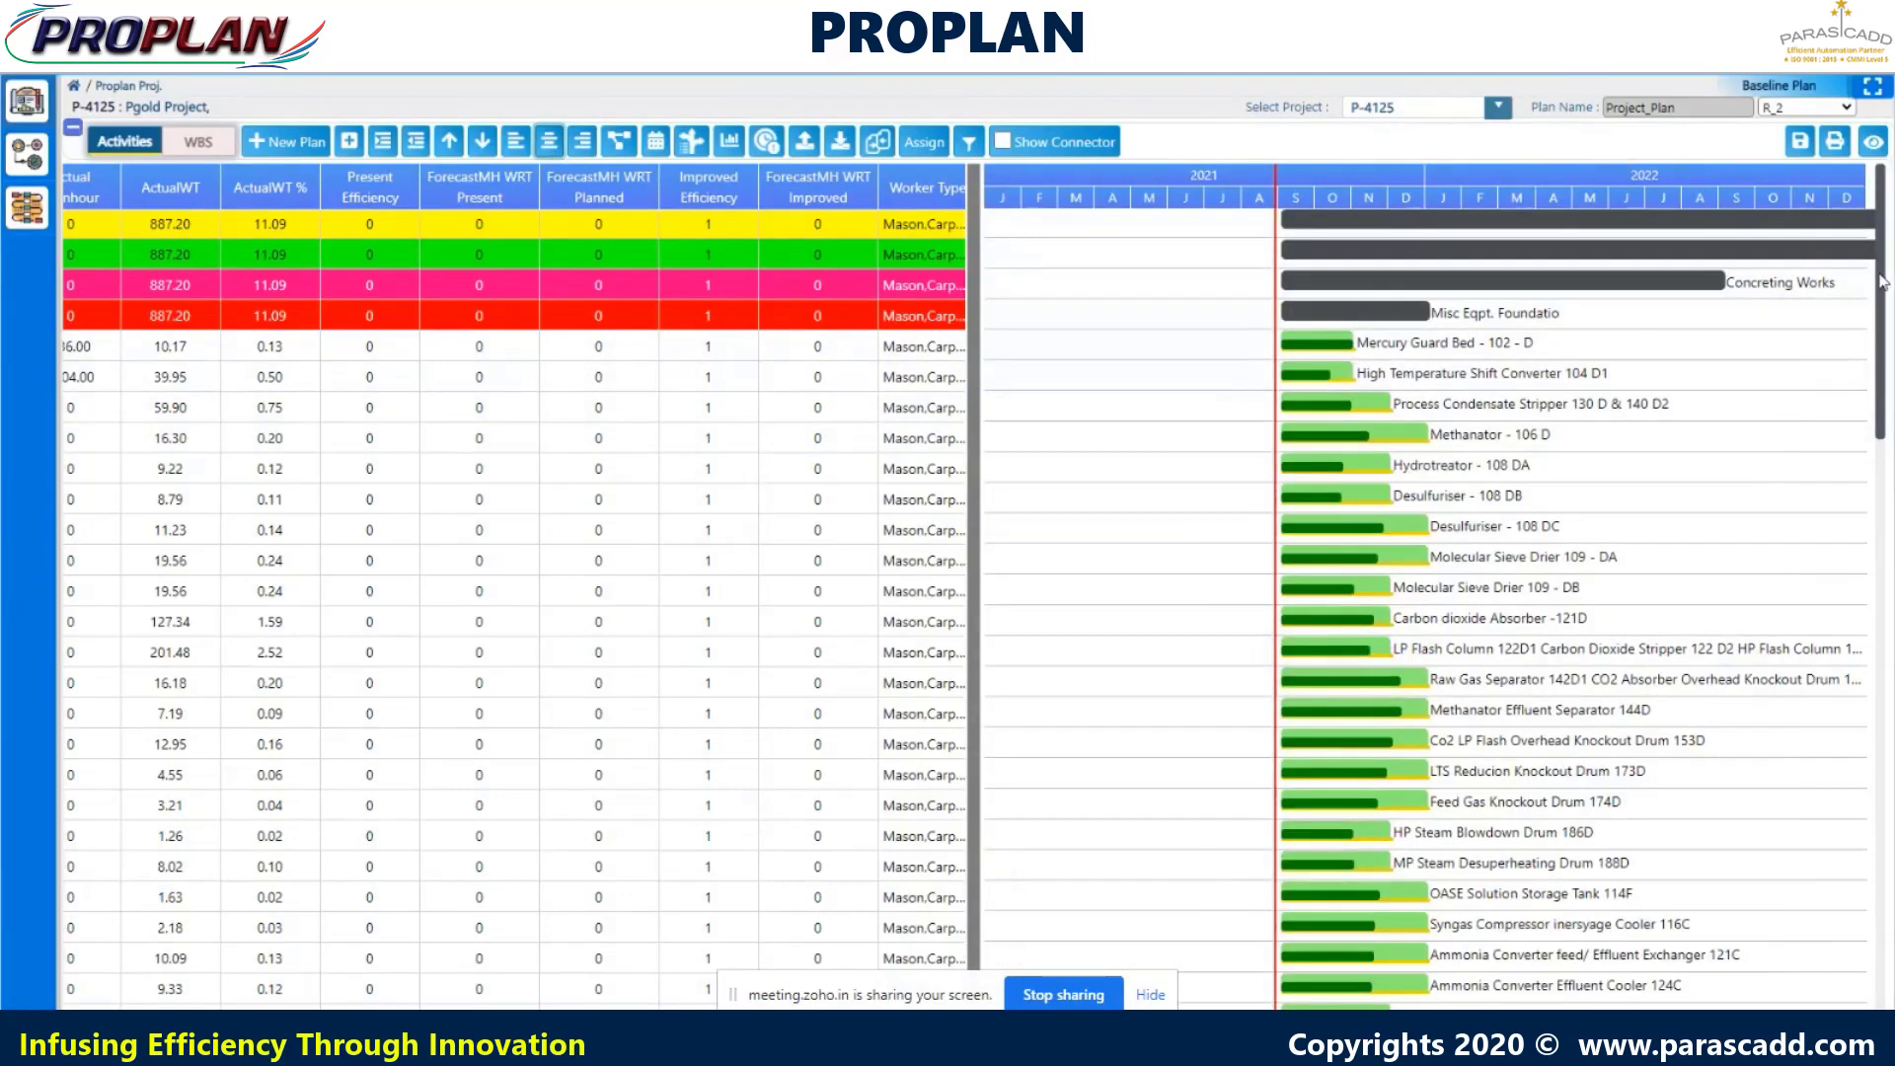
left_click_drag(1885, 296, 1885, 386)
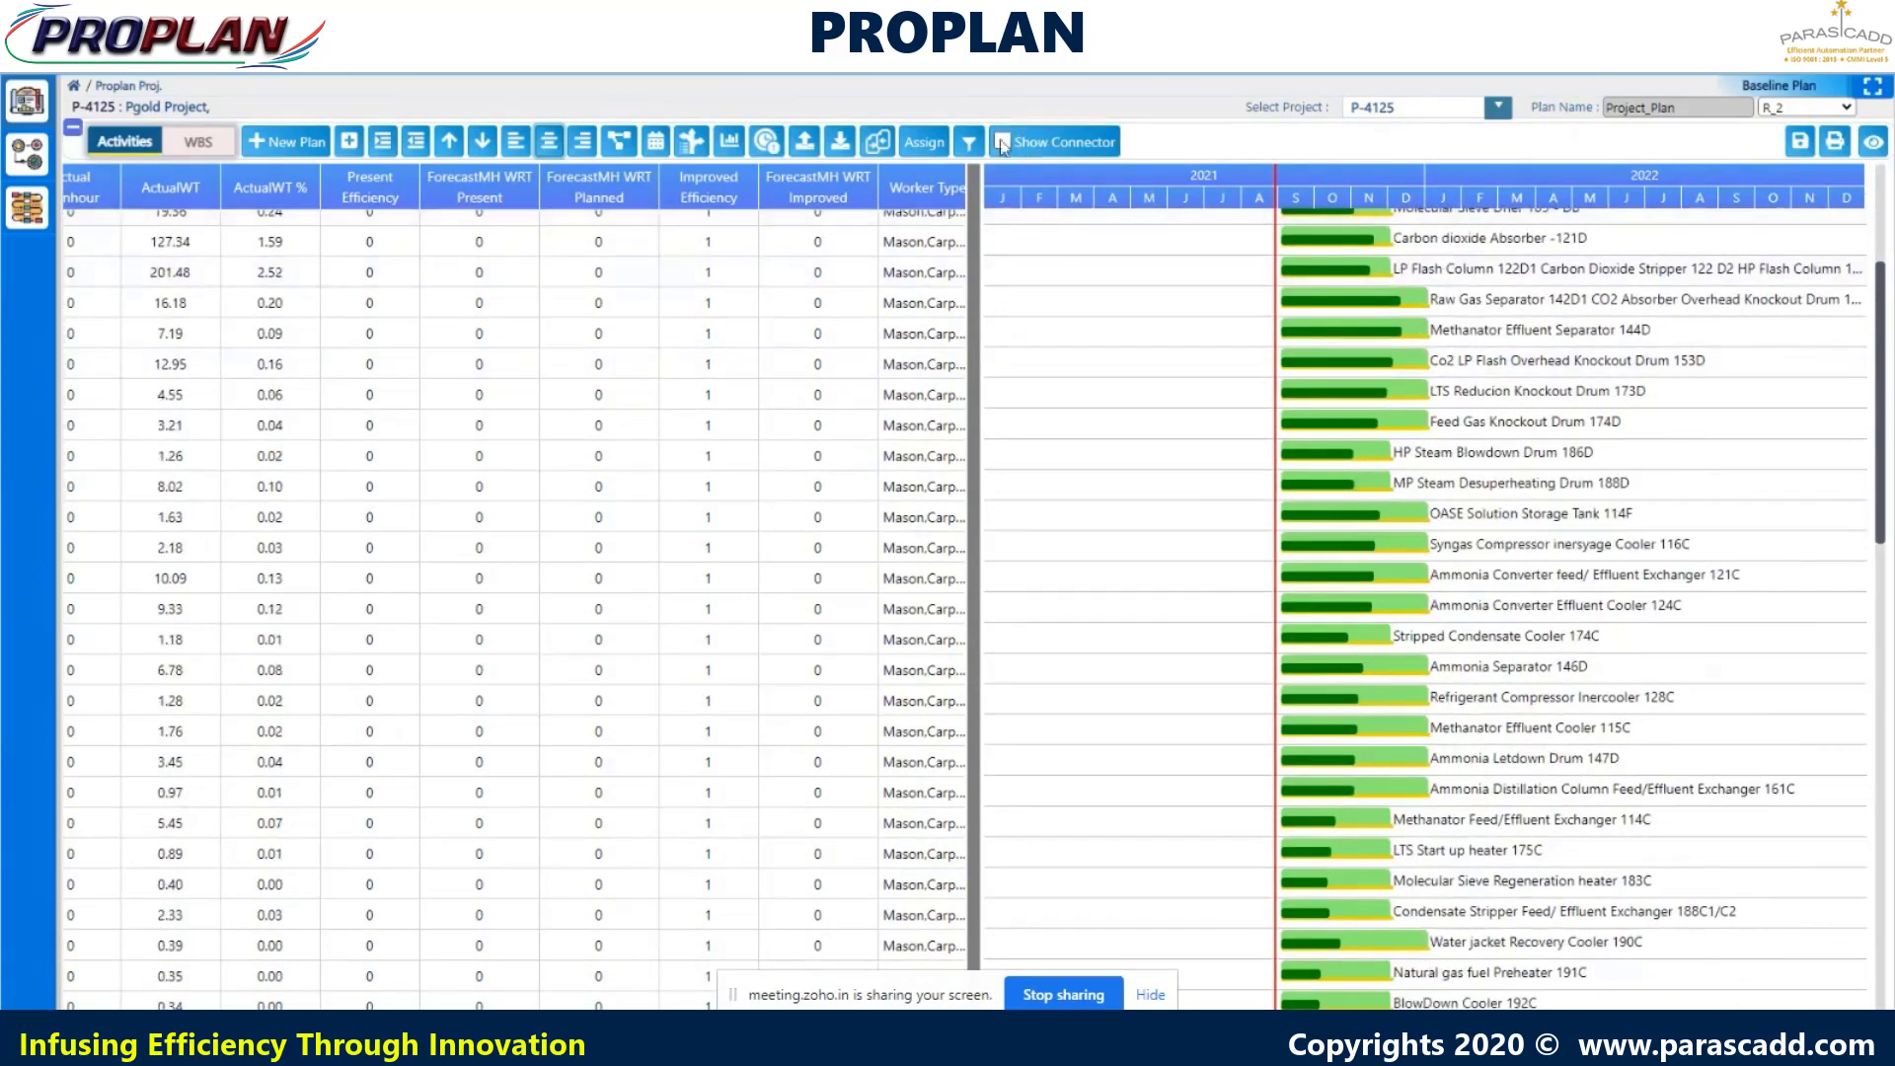
left_click(1003, 142)
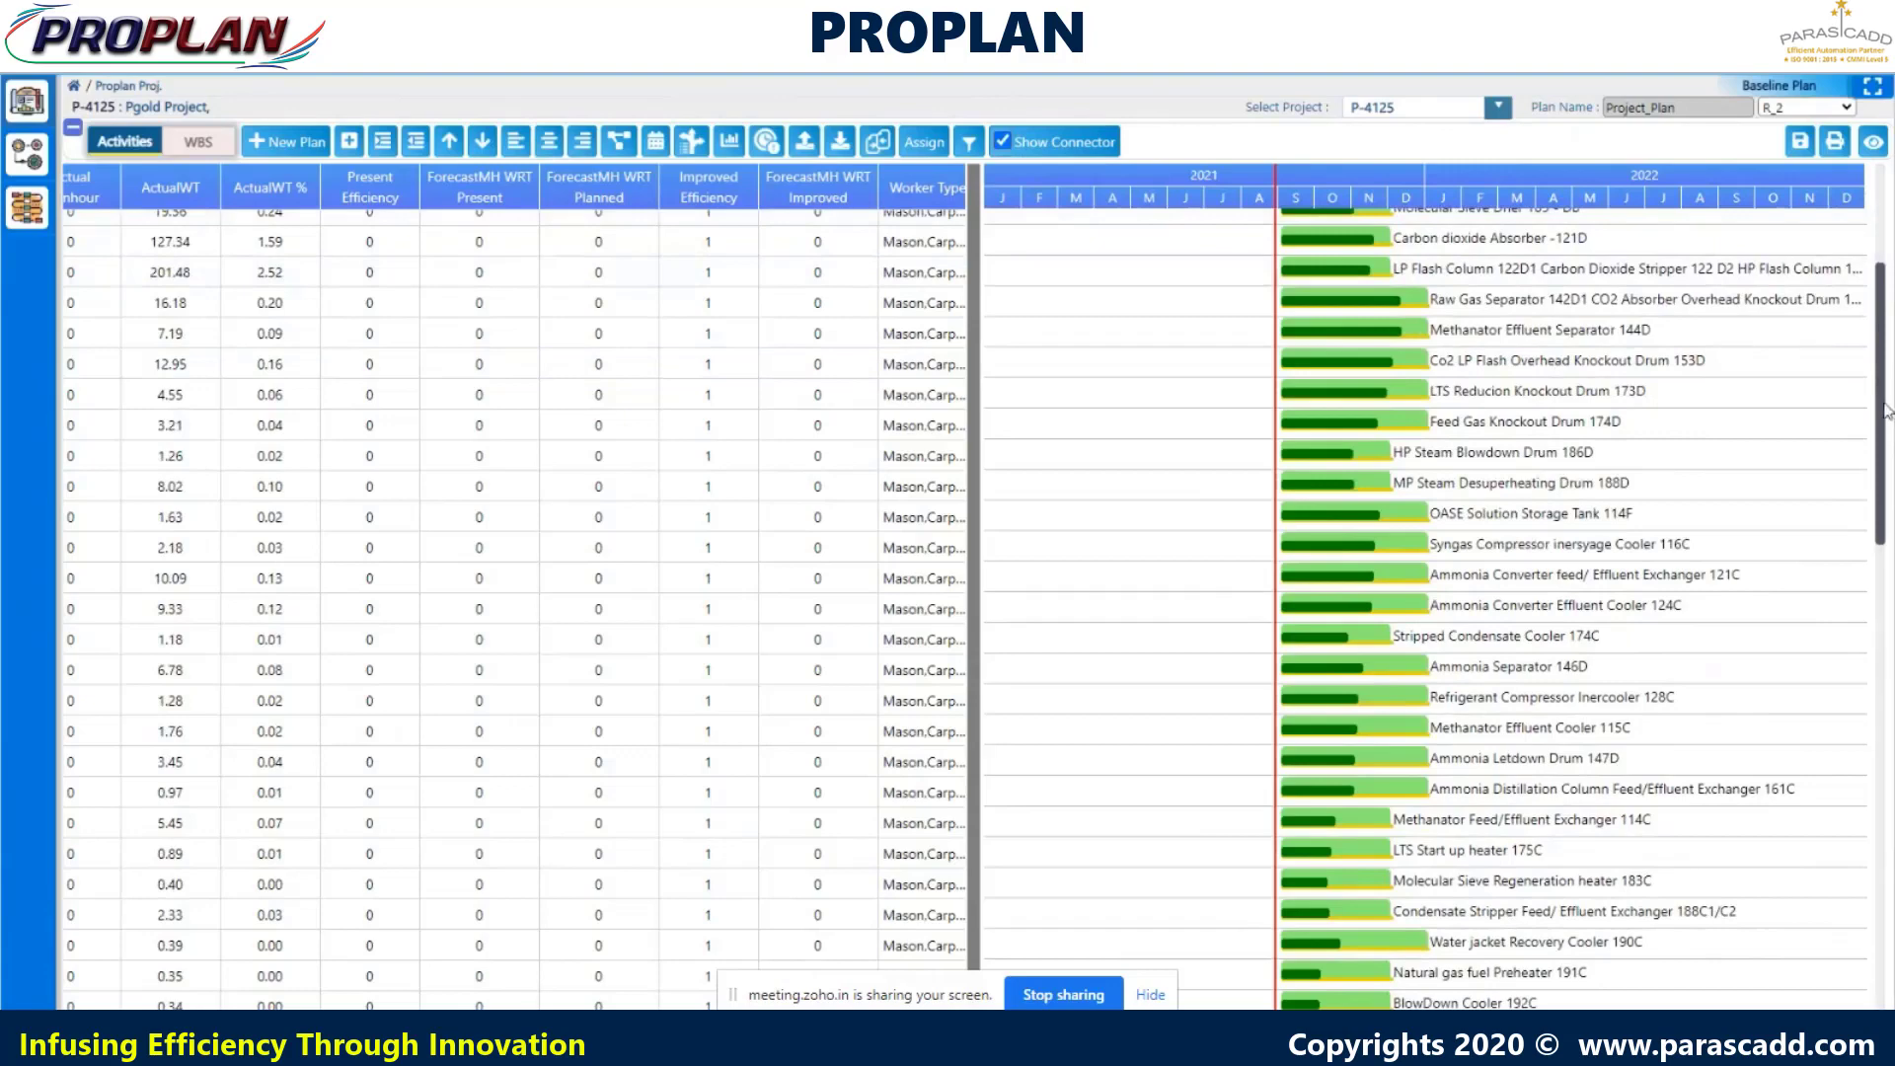
left_click_drag(1885, 405, 1878, 721)
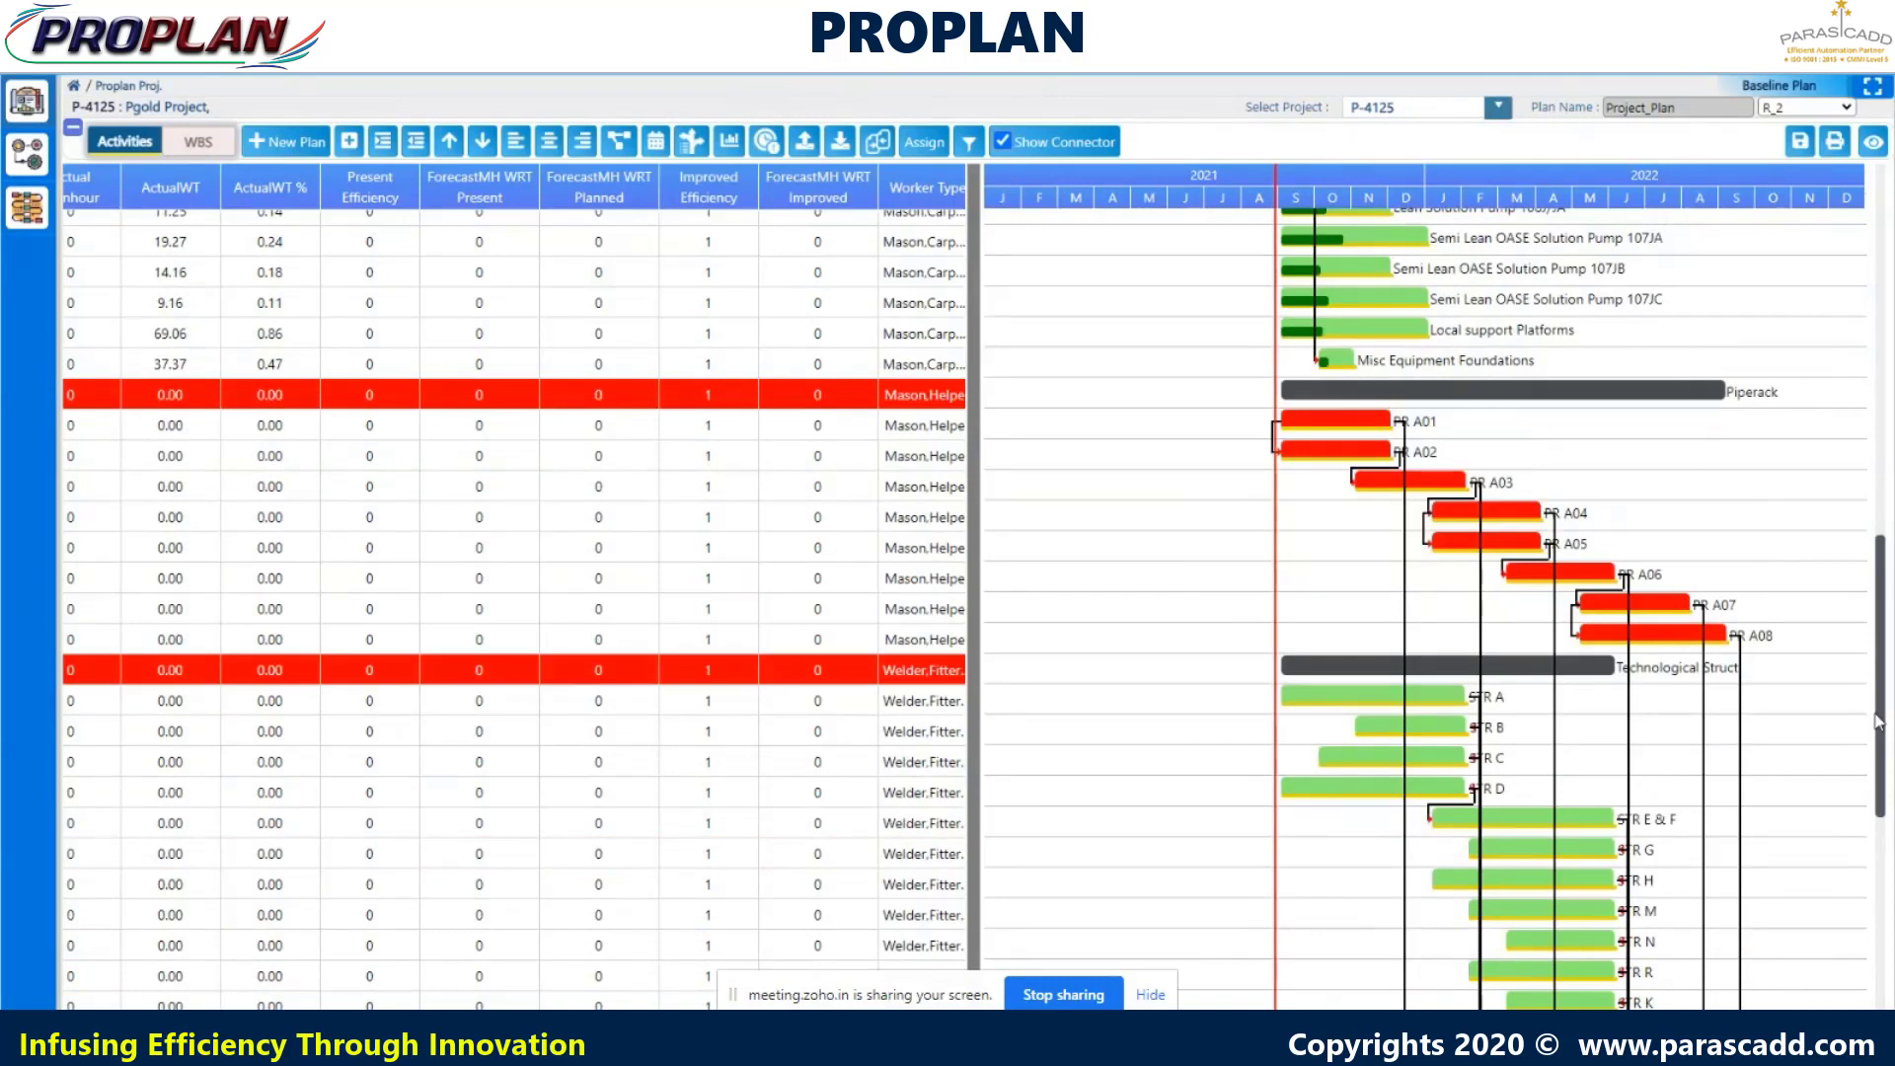
left_click_drag(1878, 722, 1873, 928)
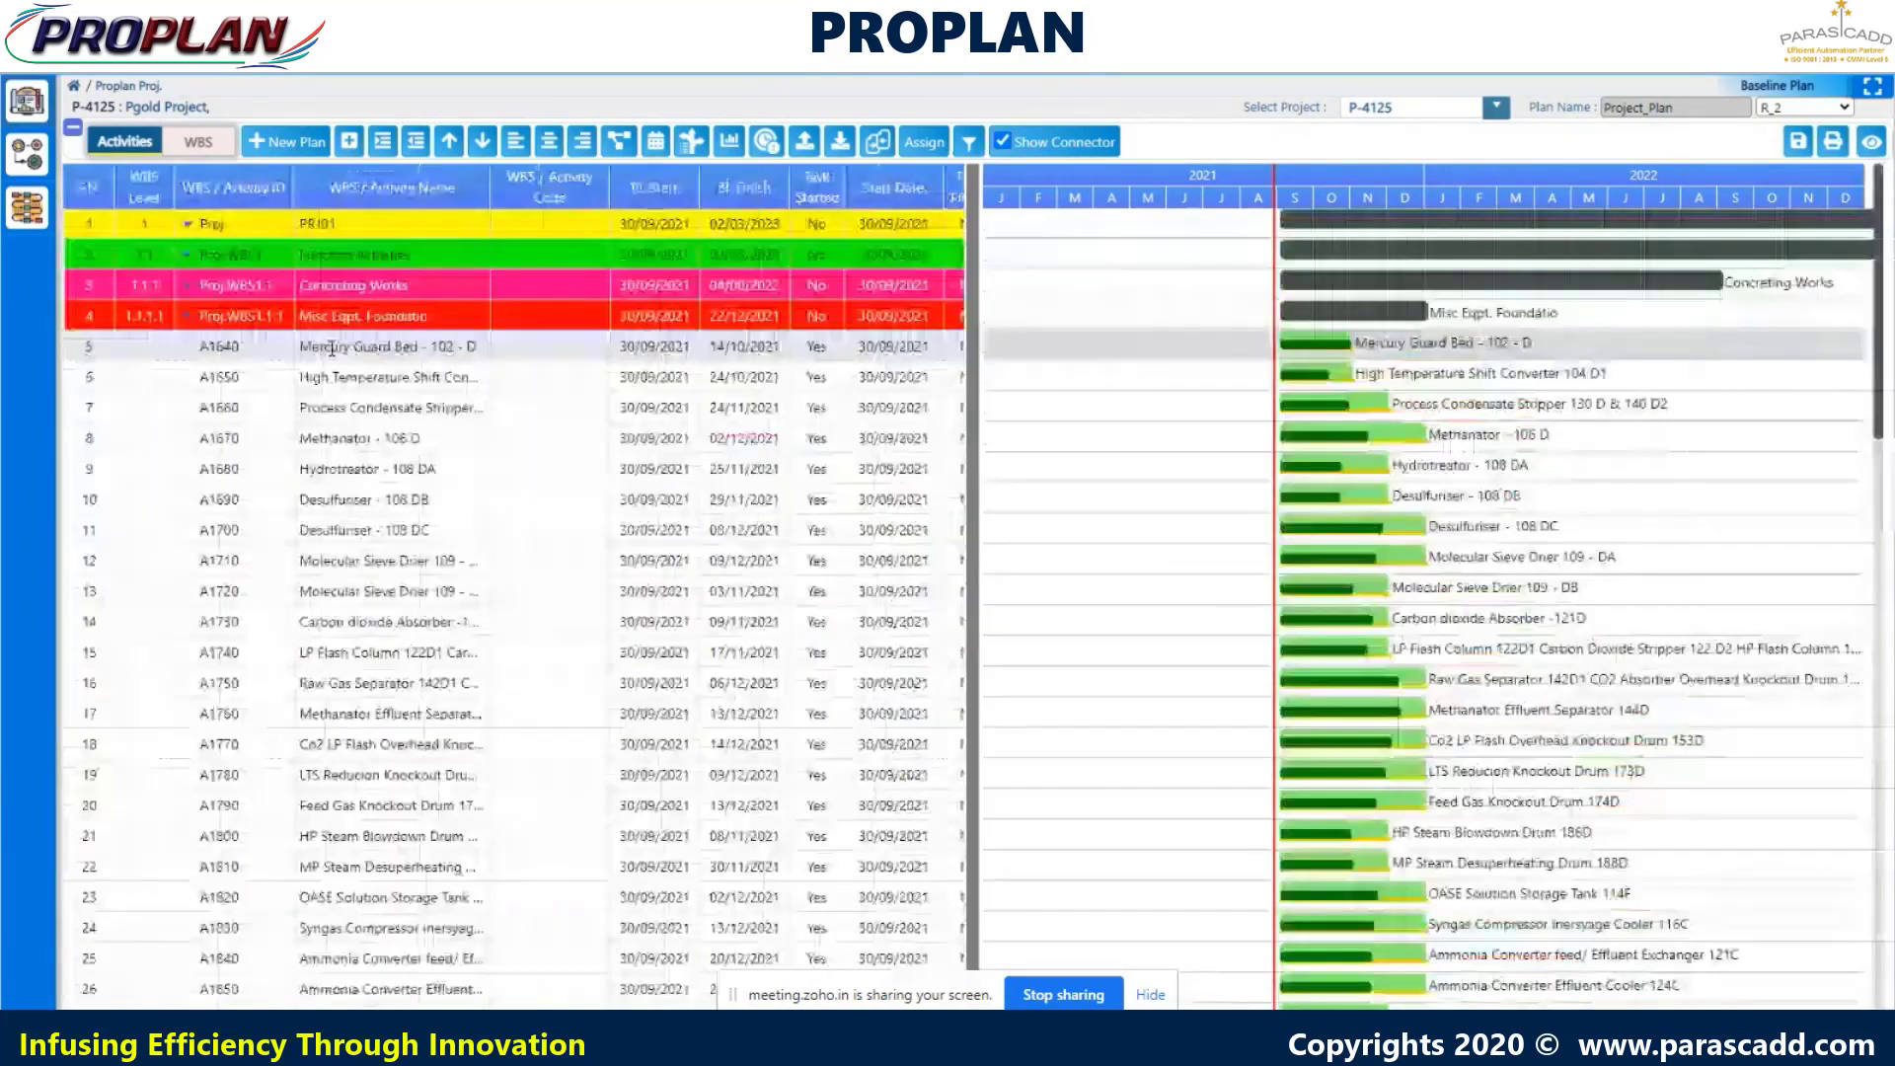
right_click(333, 347)
- Assign resources to Mercury Guard Bed - 102 - D, showing its Mason, Carpenter, Bar Bender and Unskilled manpower
mouse_move(449, 373)
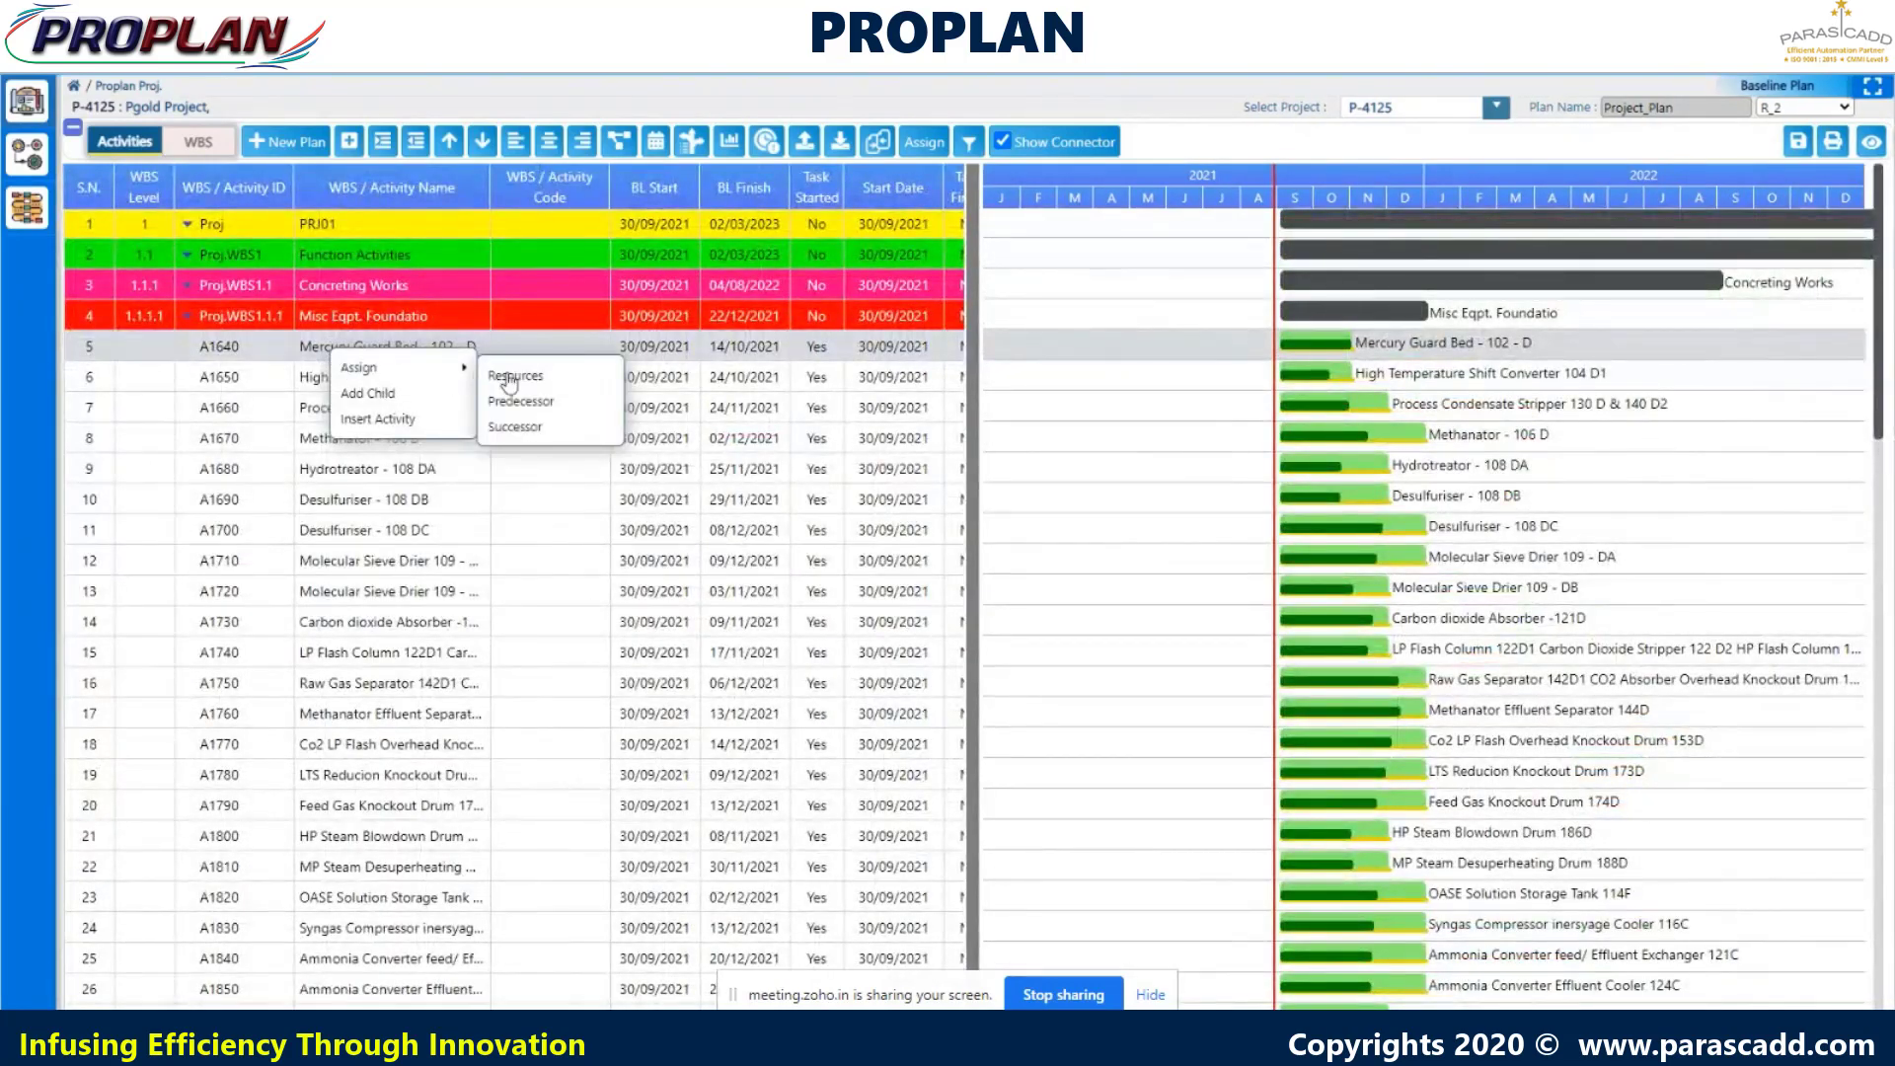
left_click(510, 378)
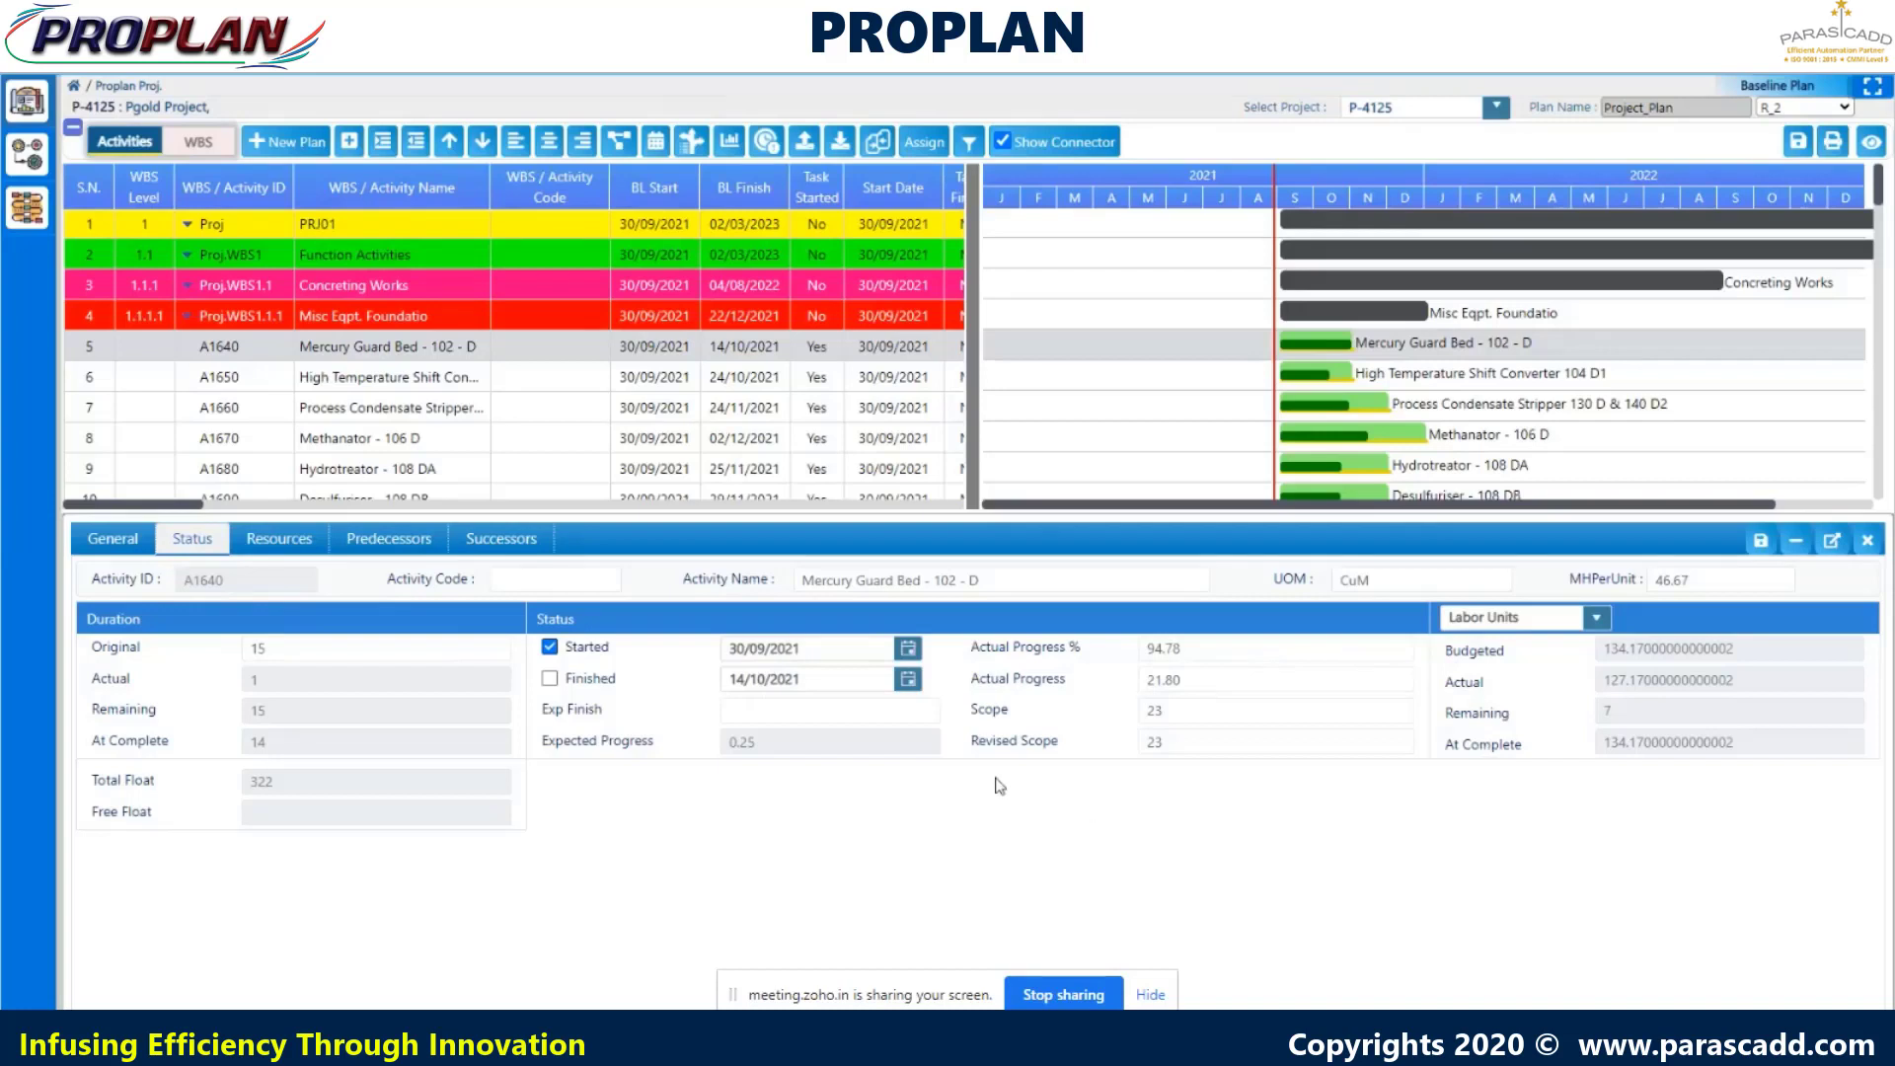
left_click(302, 546)
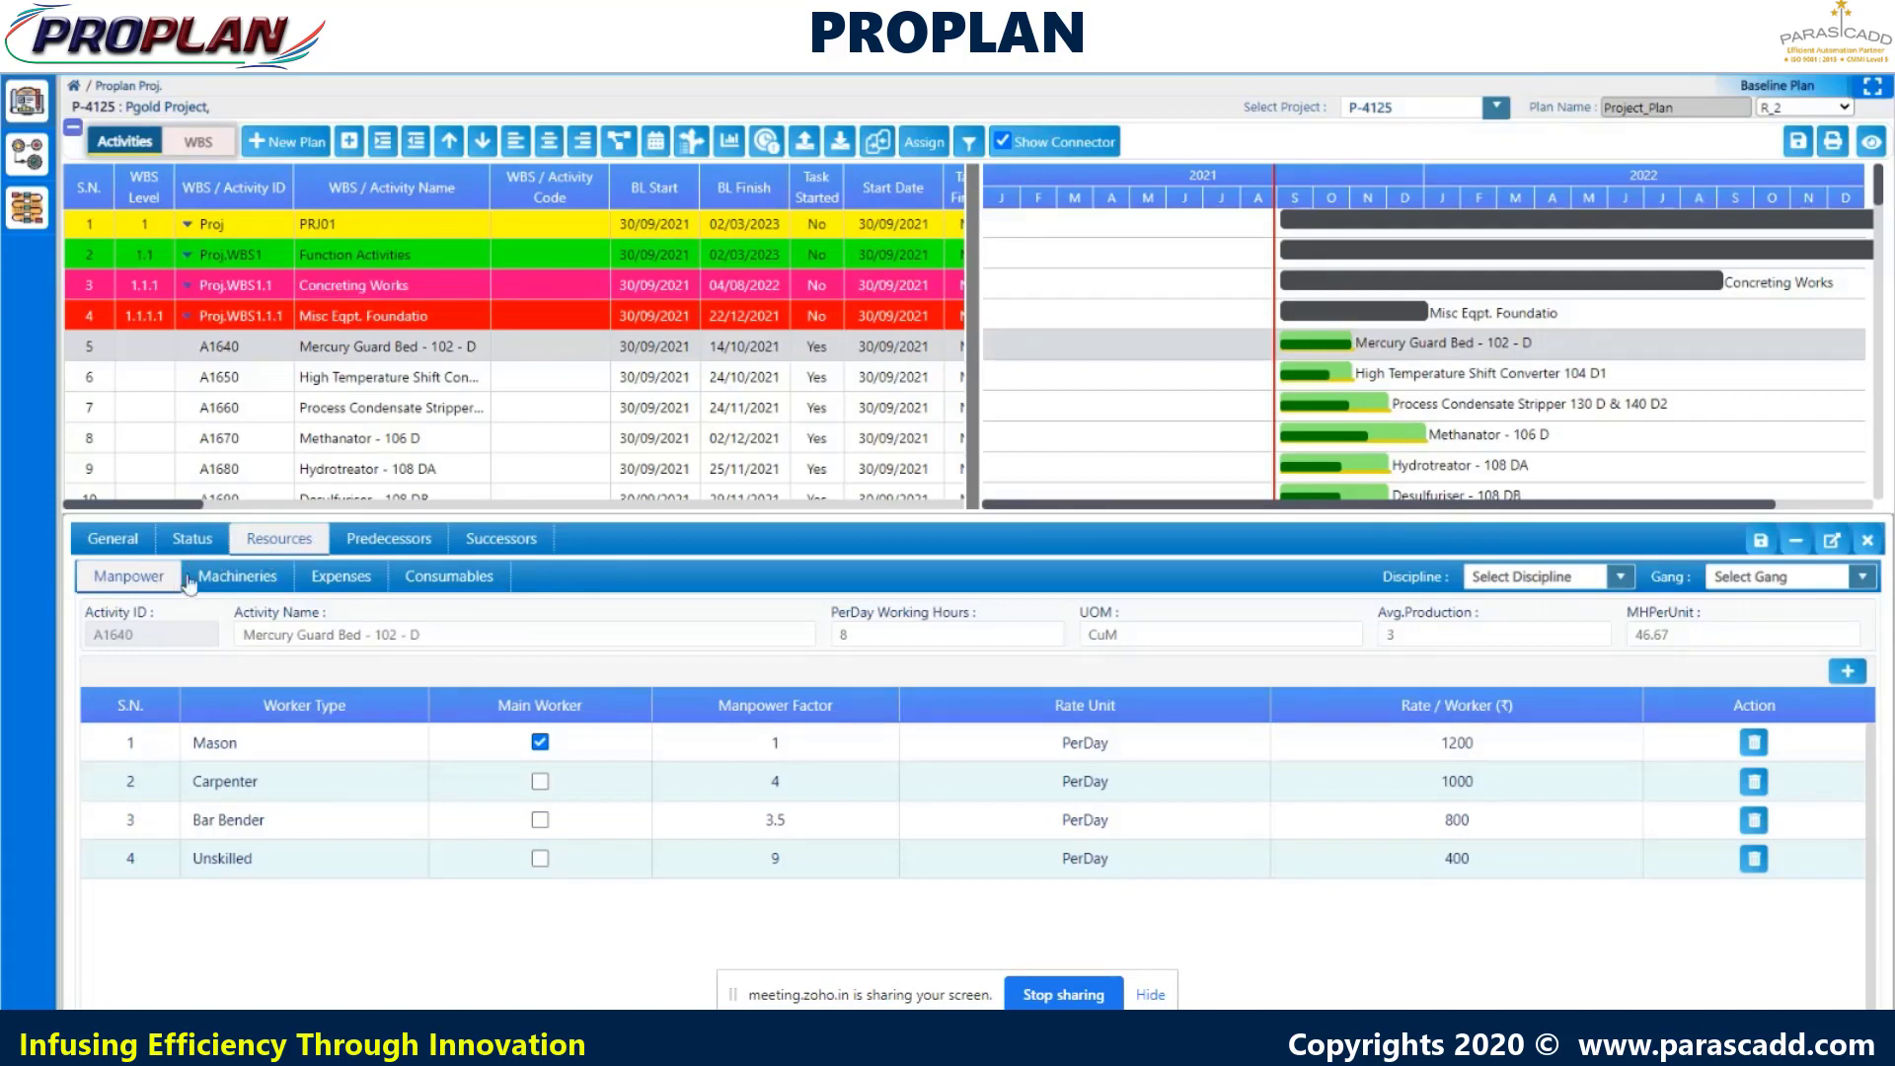
- Check the Machineries, Expenses and Consumables lists, then return to the Manpower list
left_click(233, 581)
left_click(341, 580)
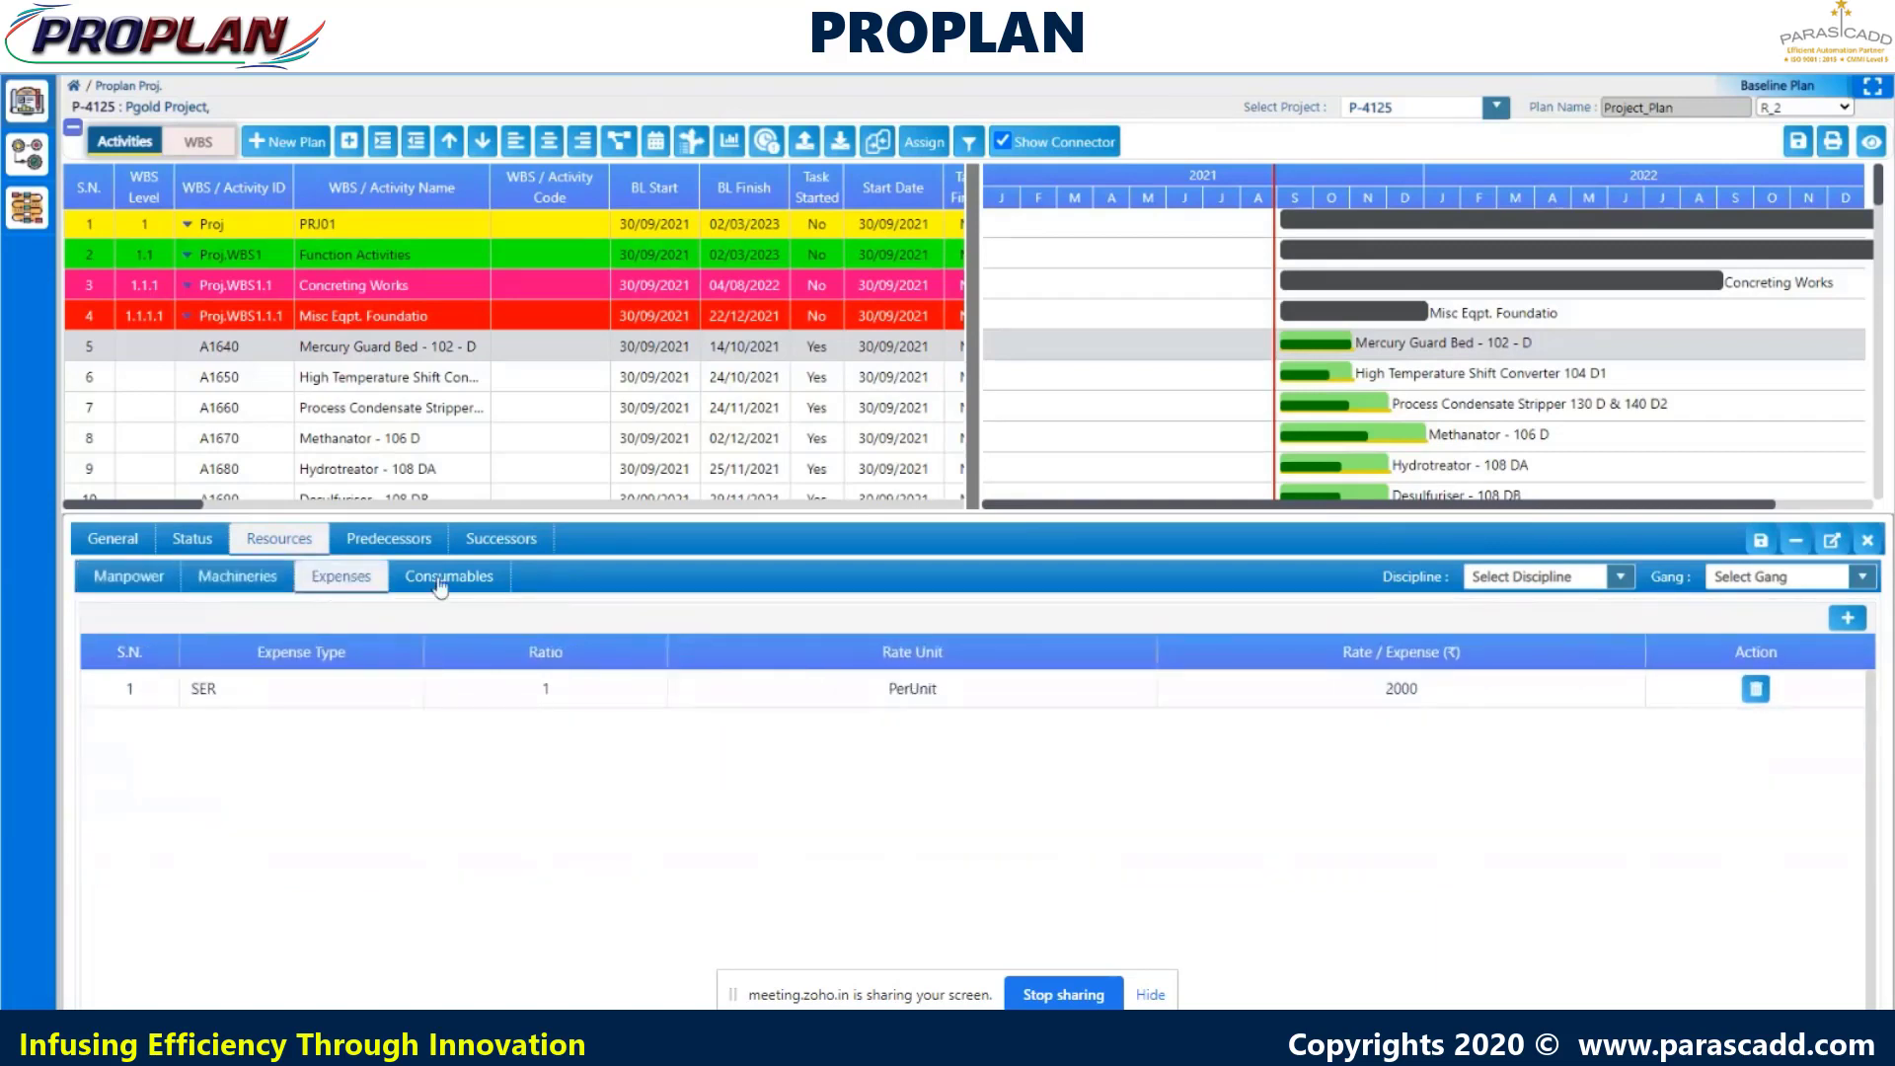
left_click(452, 583)
left_click(128, 582)
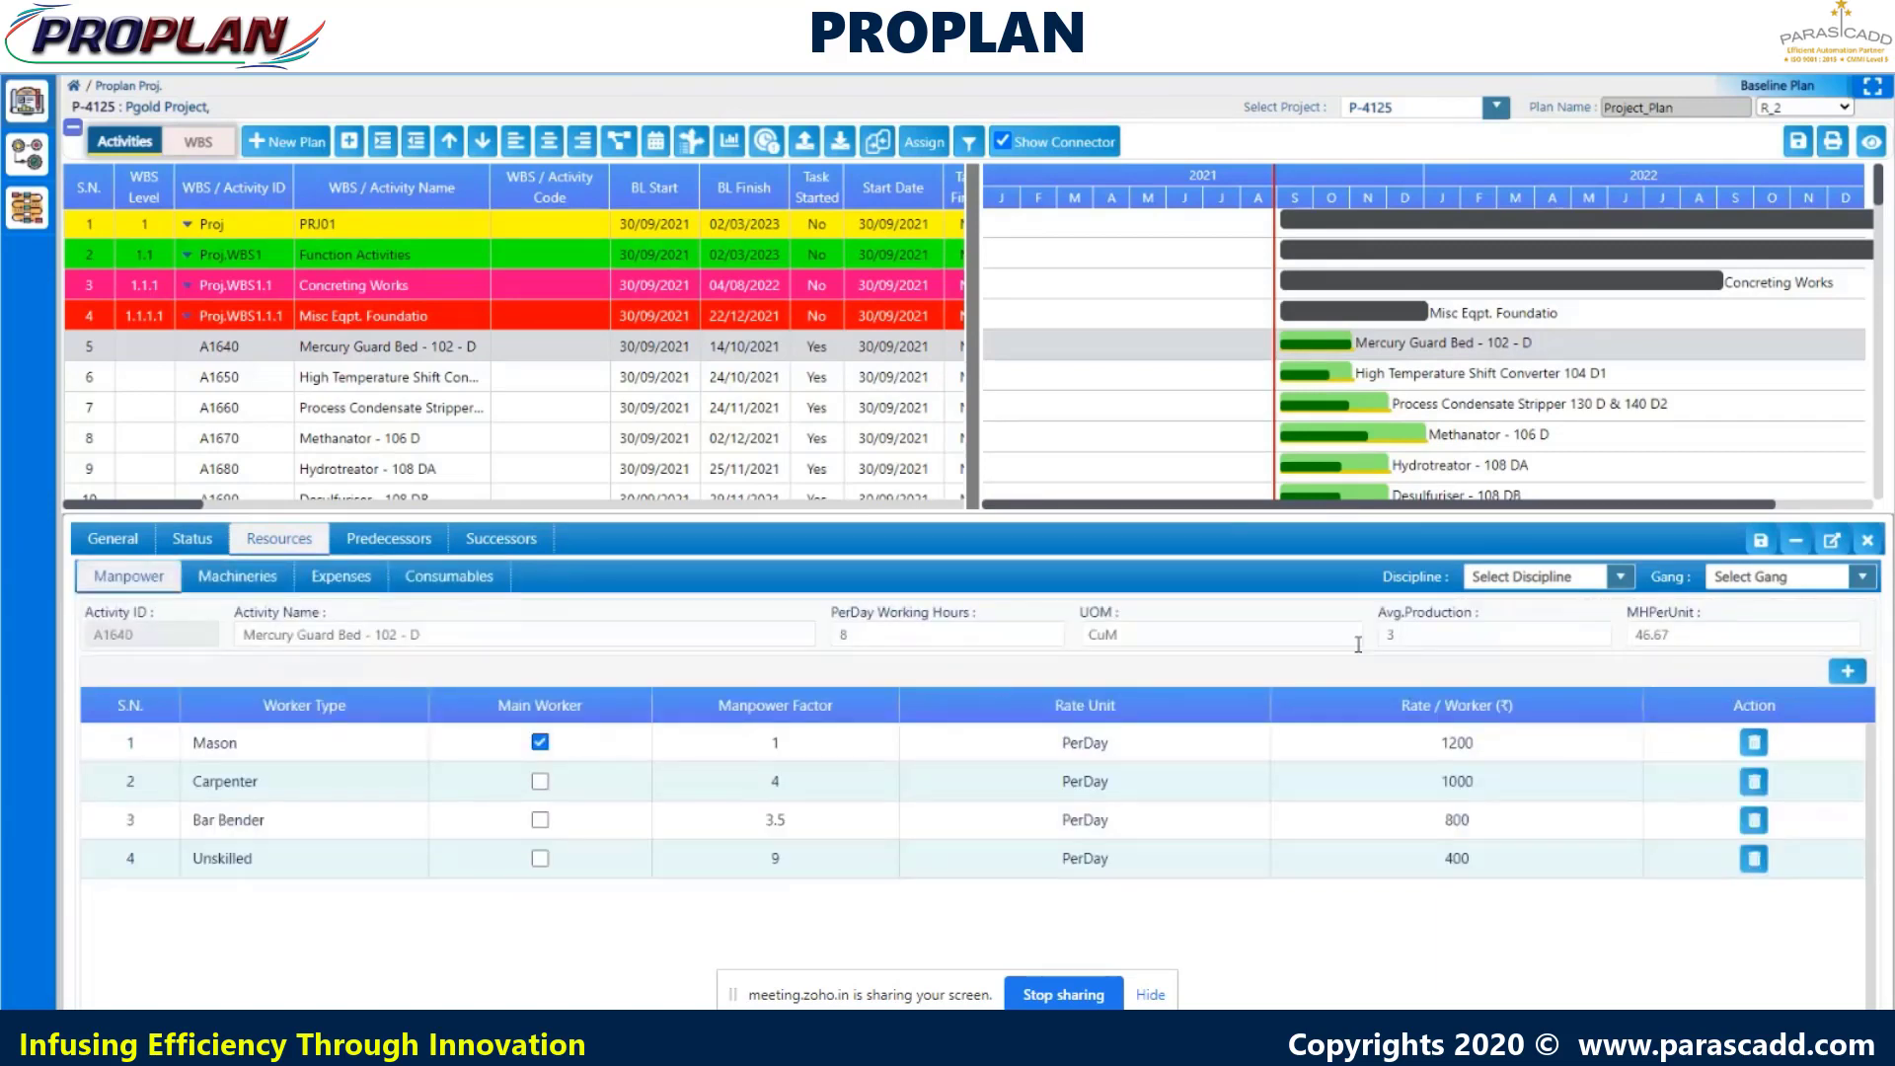
- Set the manpower discipline to CIVIL AND STRUCTURAL, leaving the gang unassigned
left_click(1620, 578)
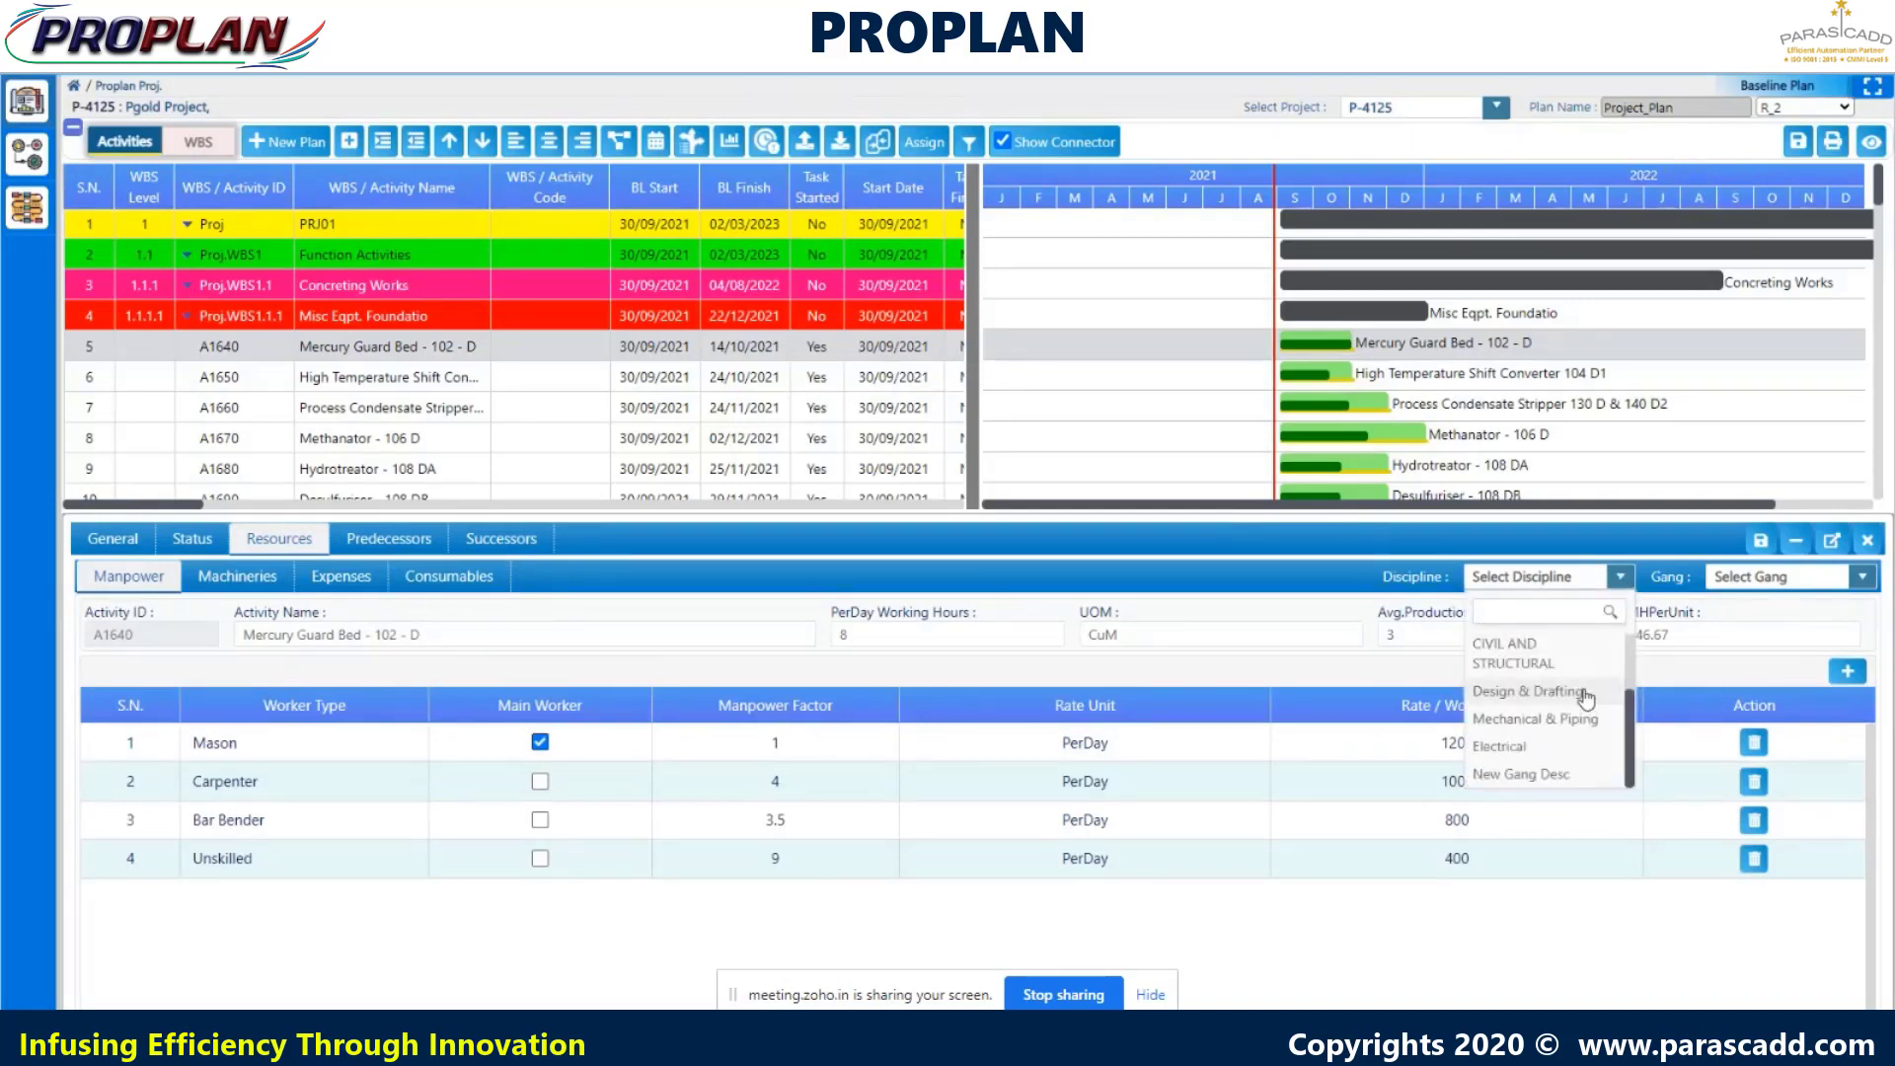
left_click(1570, 738)
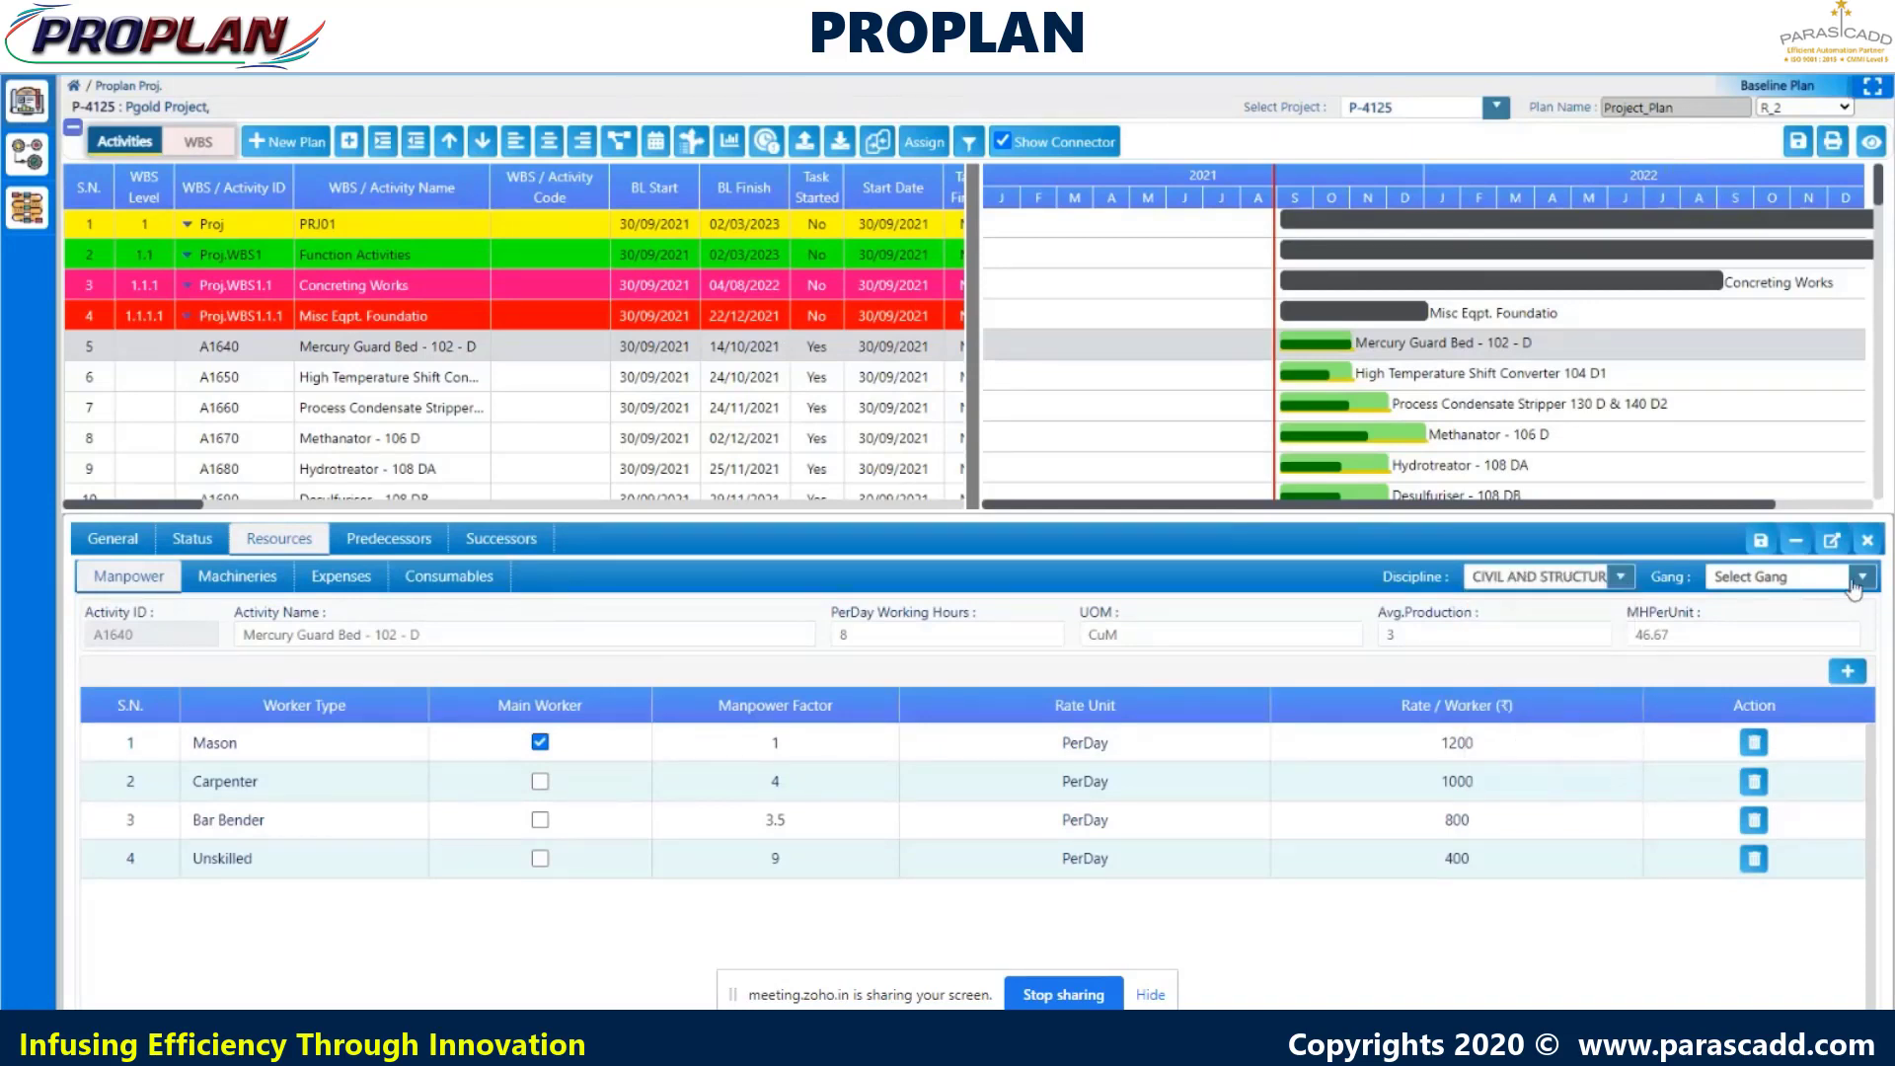
left_click(1860, 579)
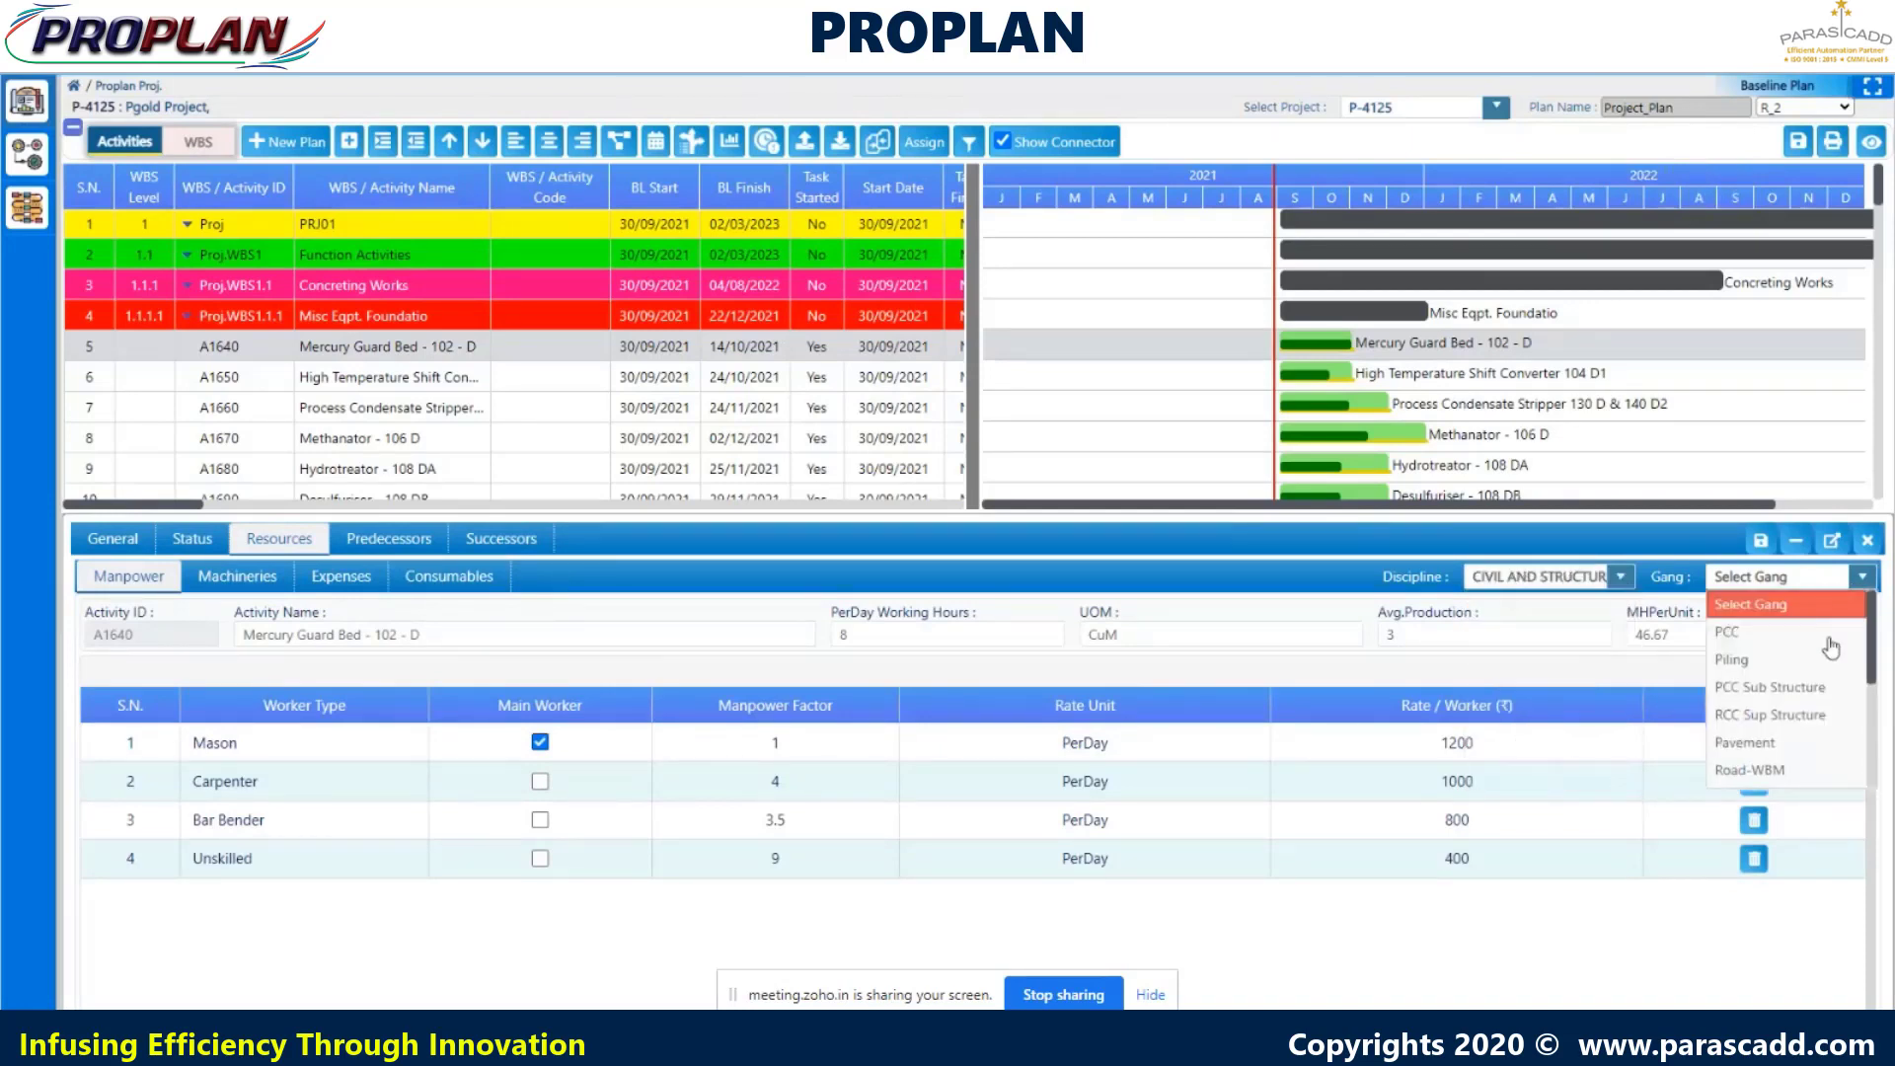
left_click(1464, 956)
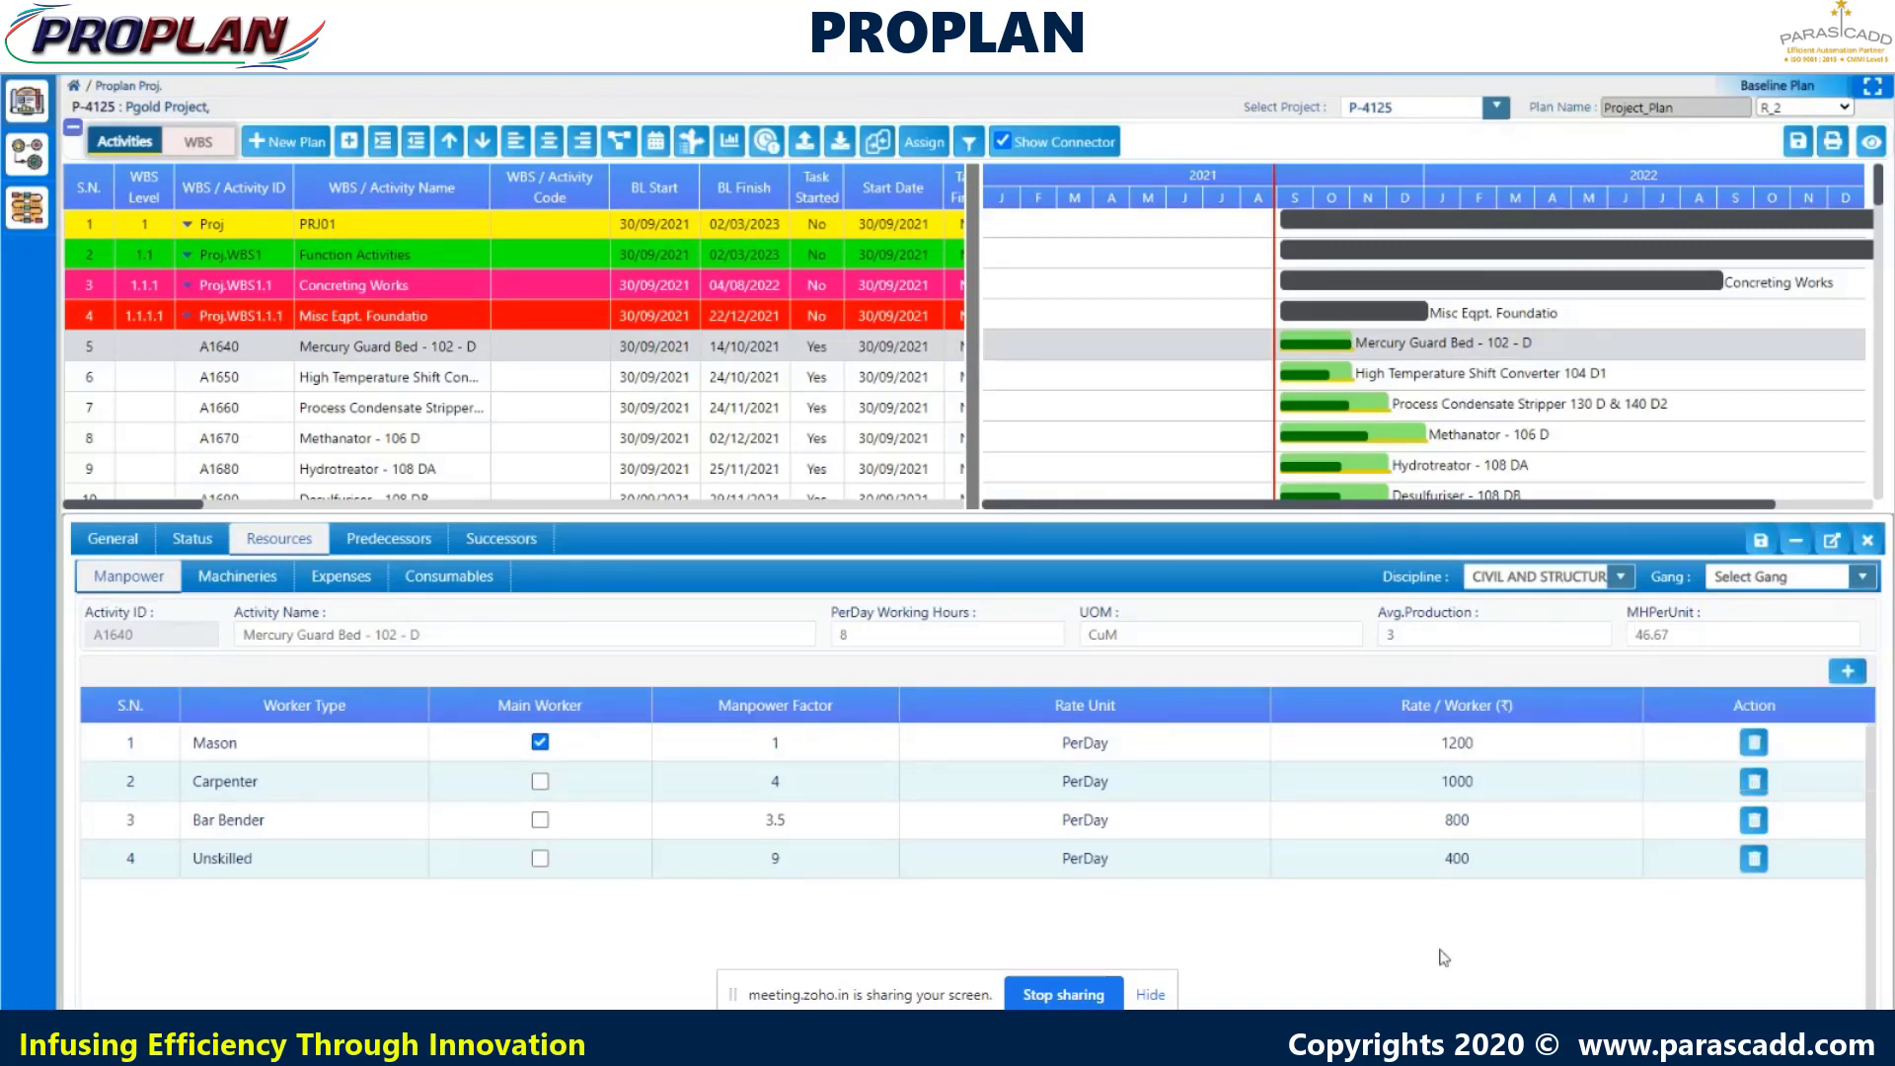
- Review predecessors and successors, load PR A02's successors, then close the activity detail panel
left_click(391, 545)
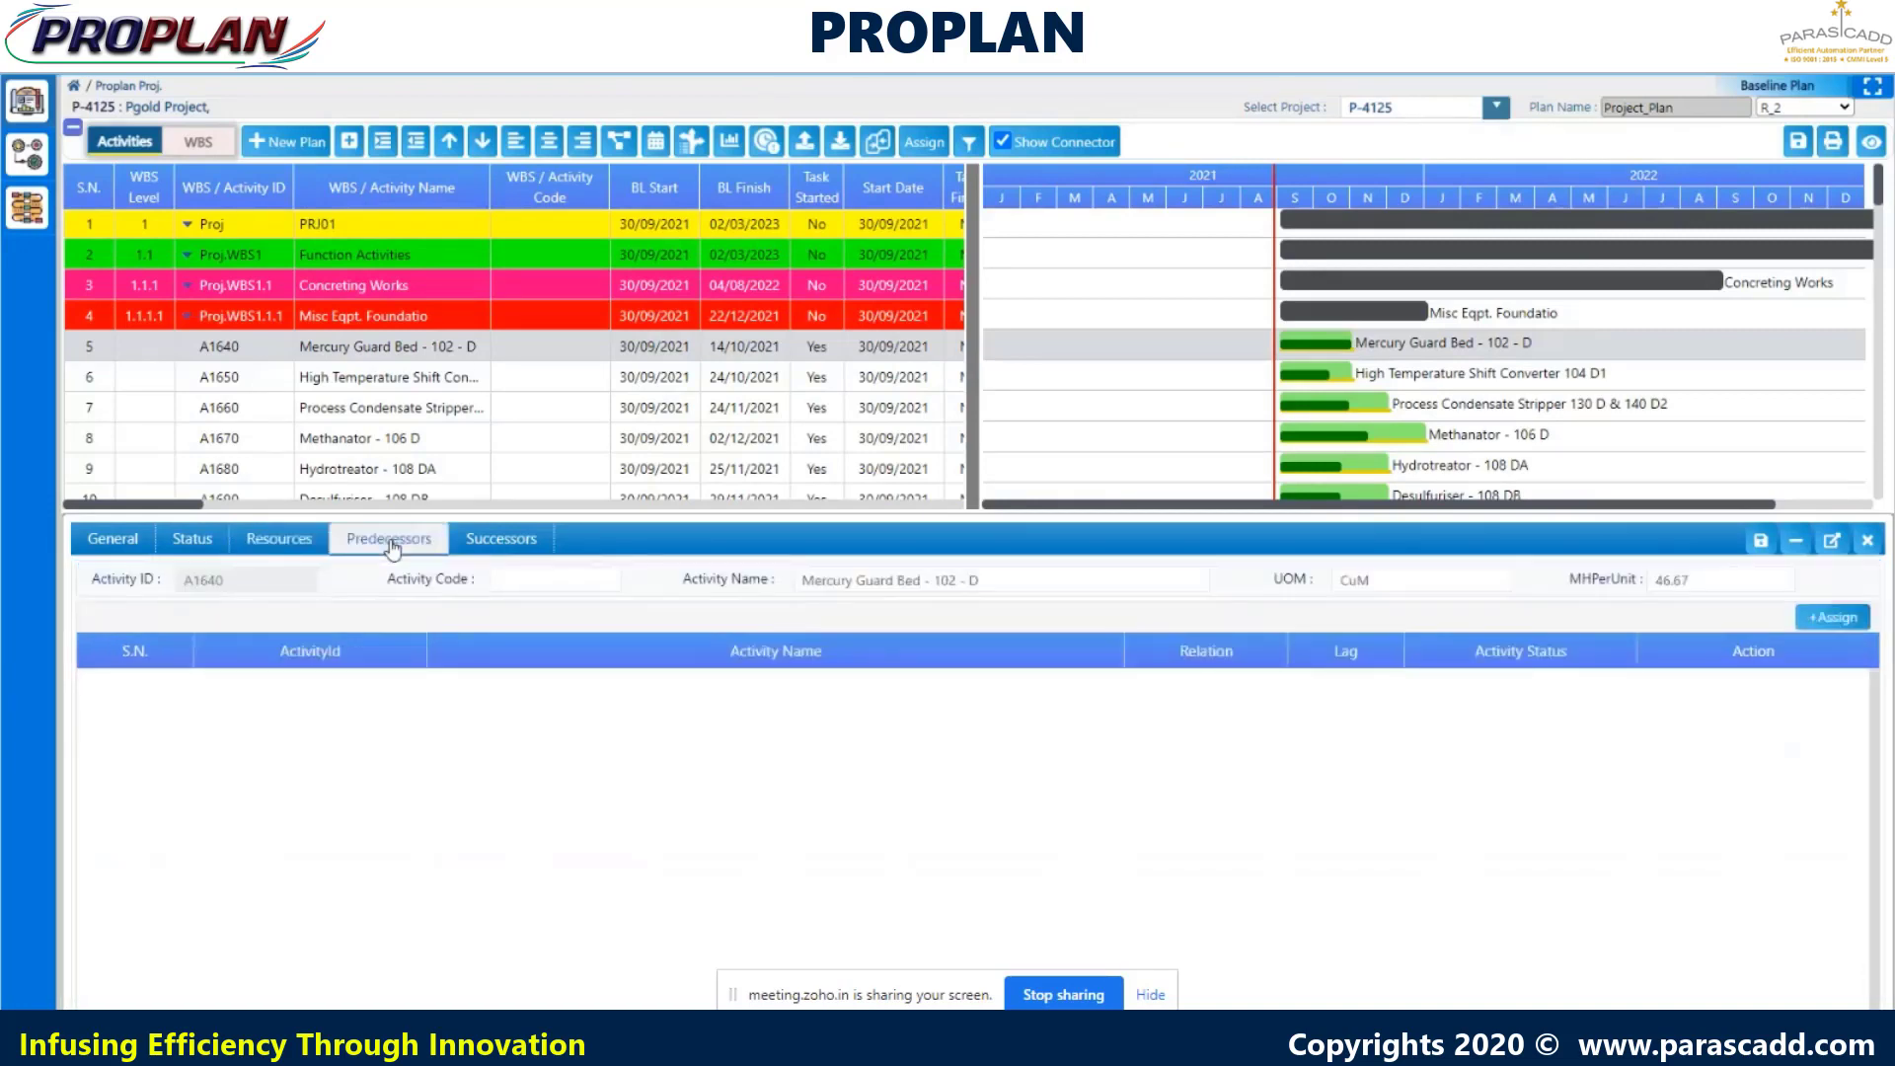
left_click(484, 545)
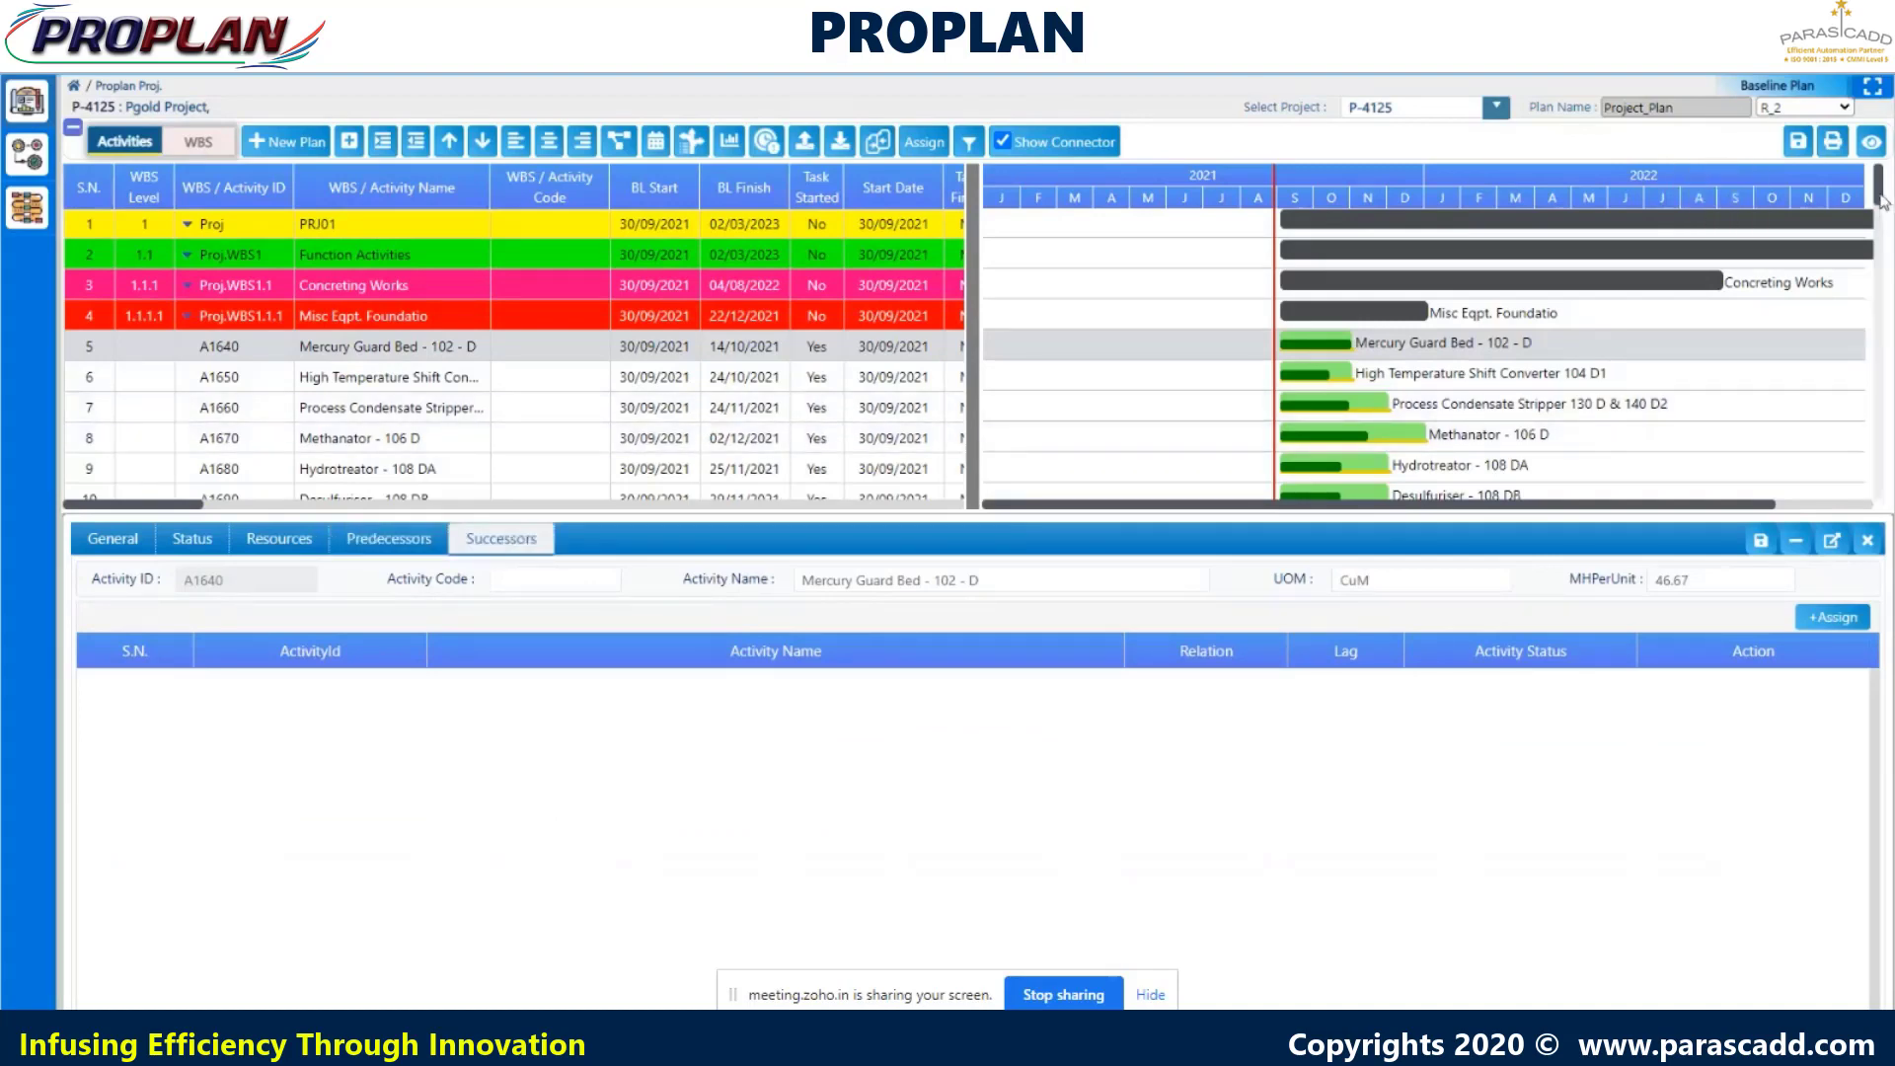
left_click_drag(1881, 199, 1882, 365)
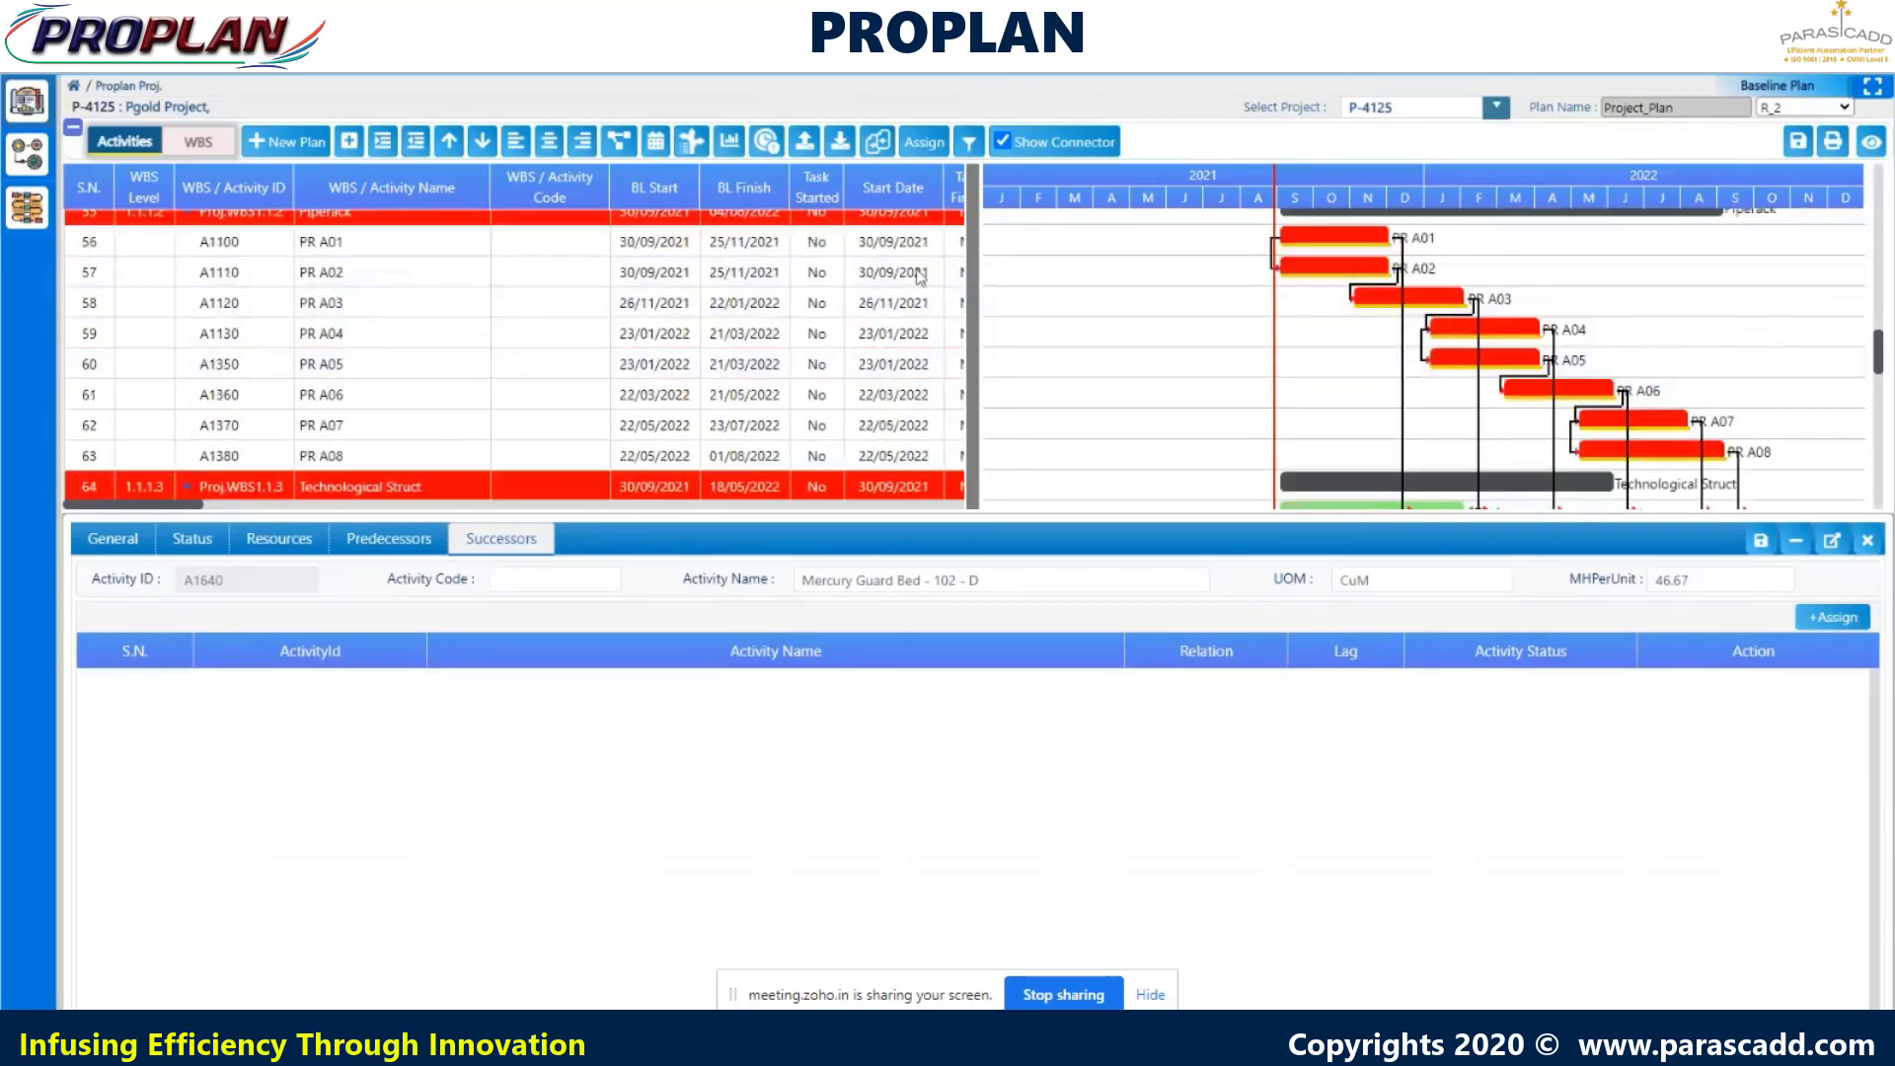
left_click(563, 274)
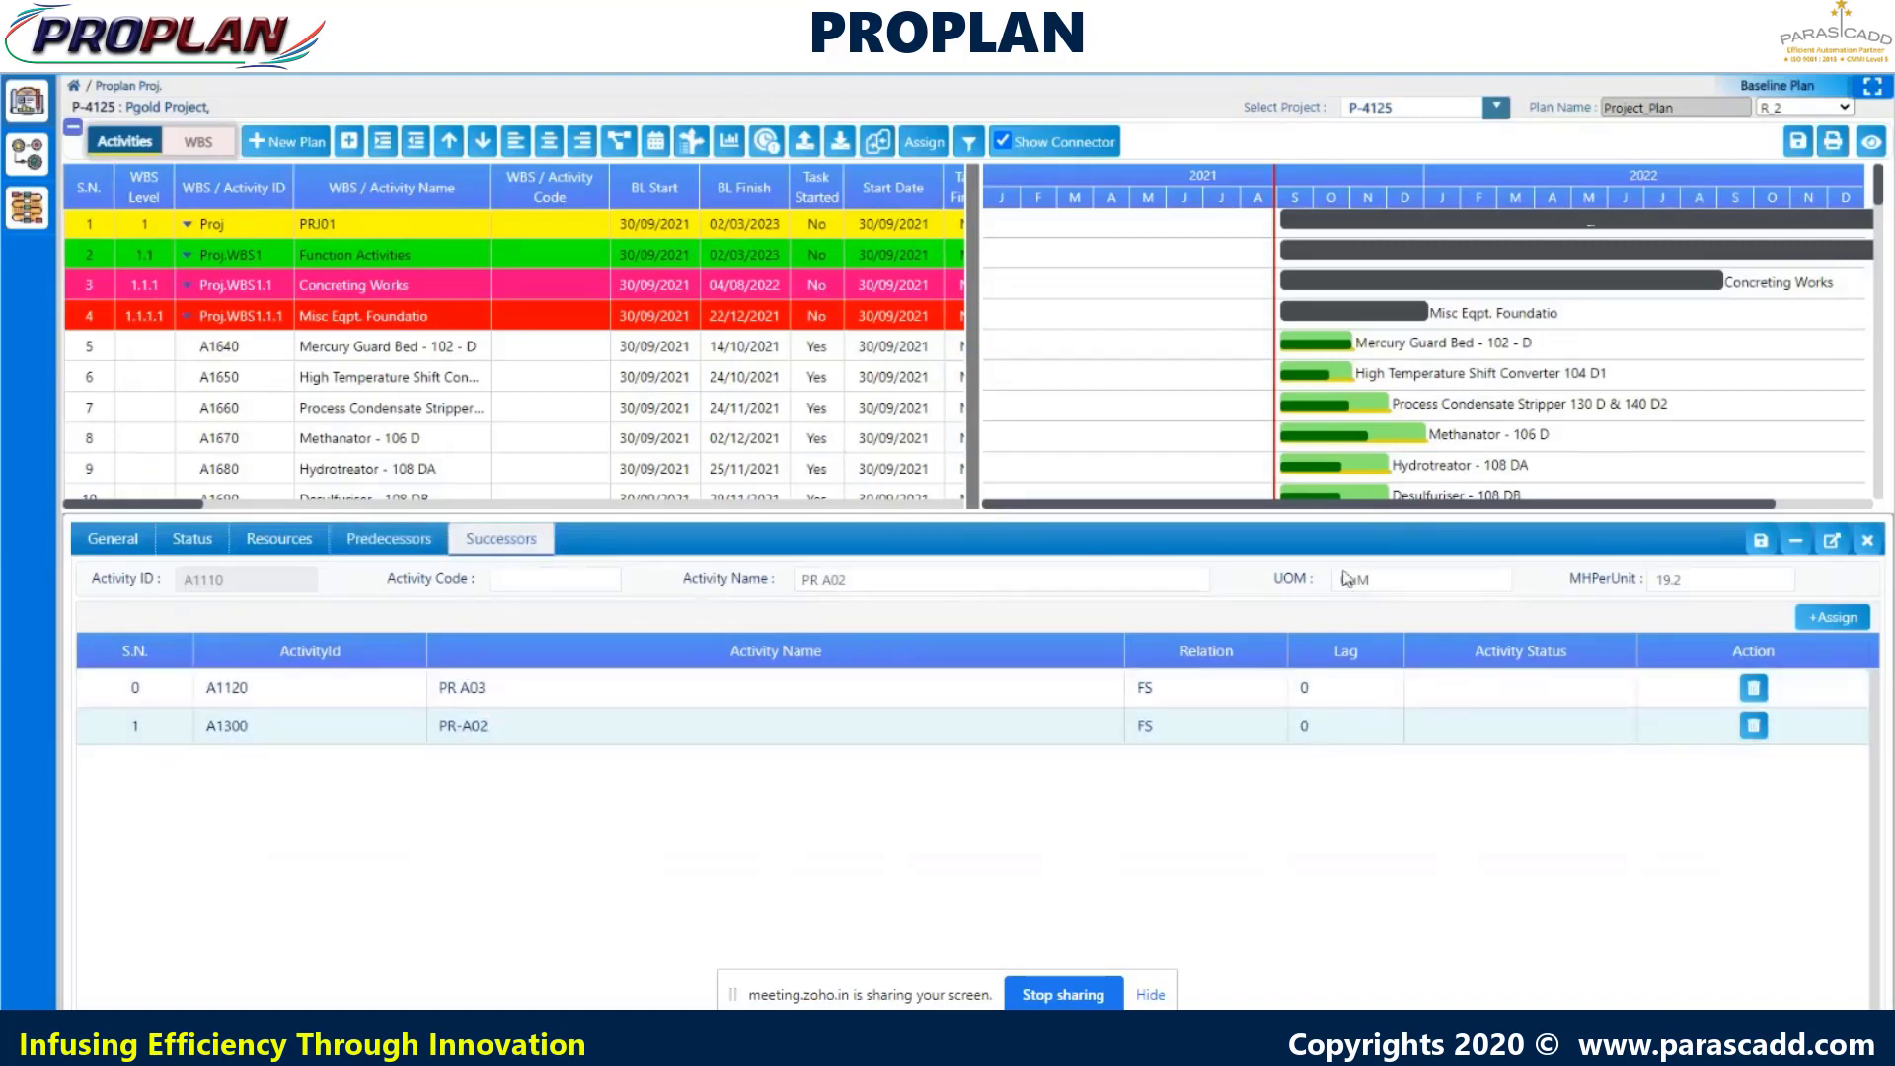
left_click(1868, 540)
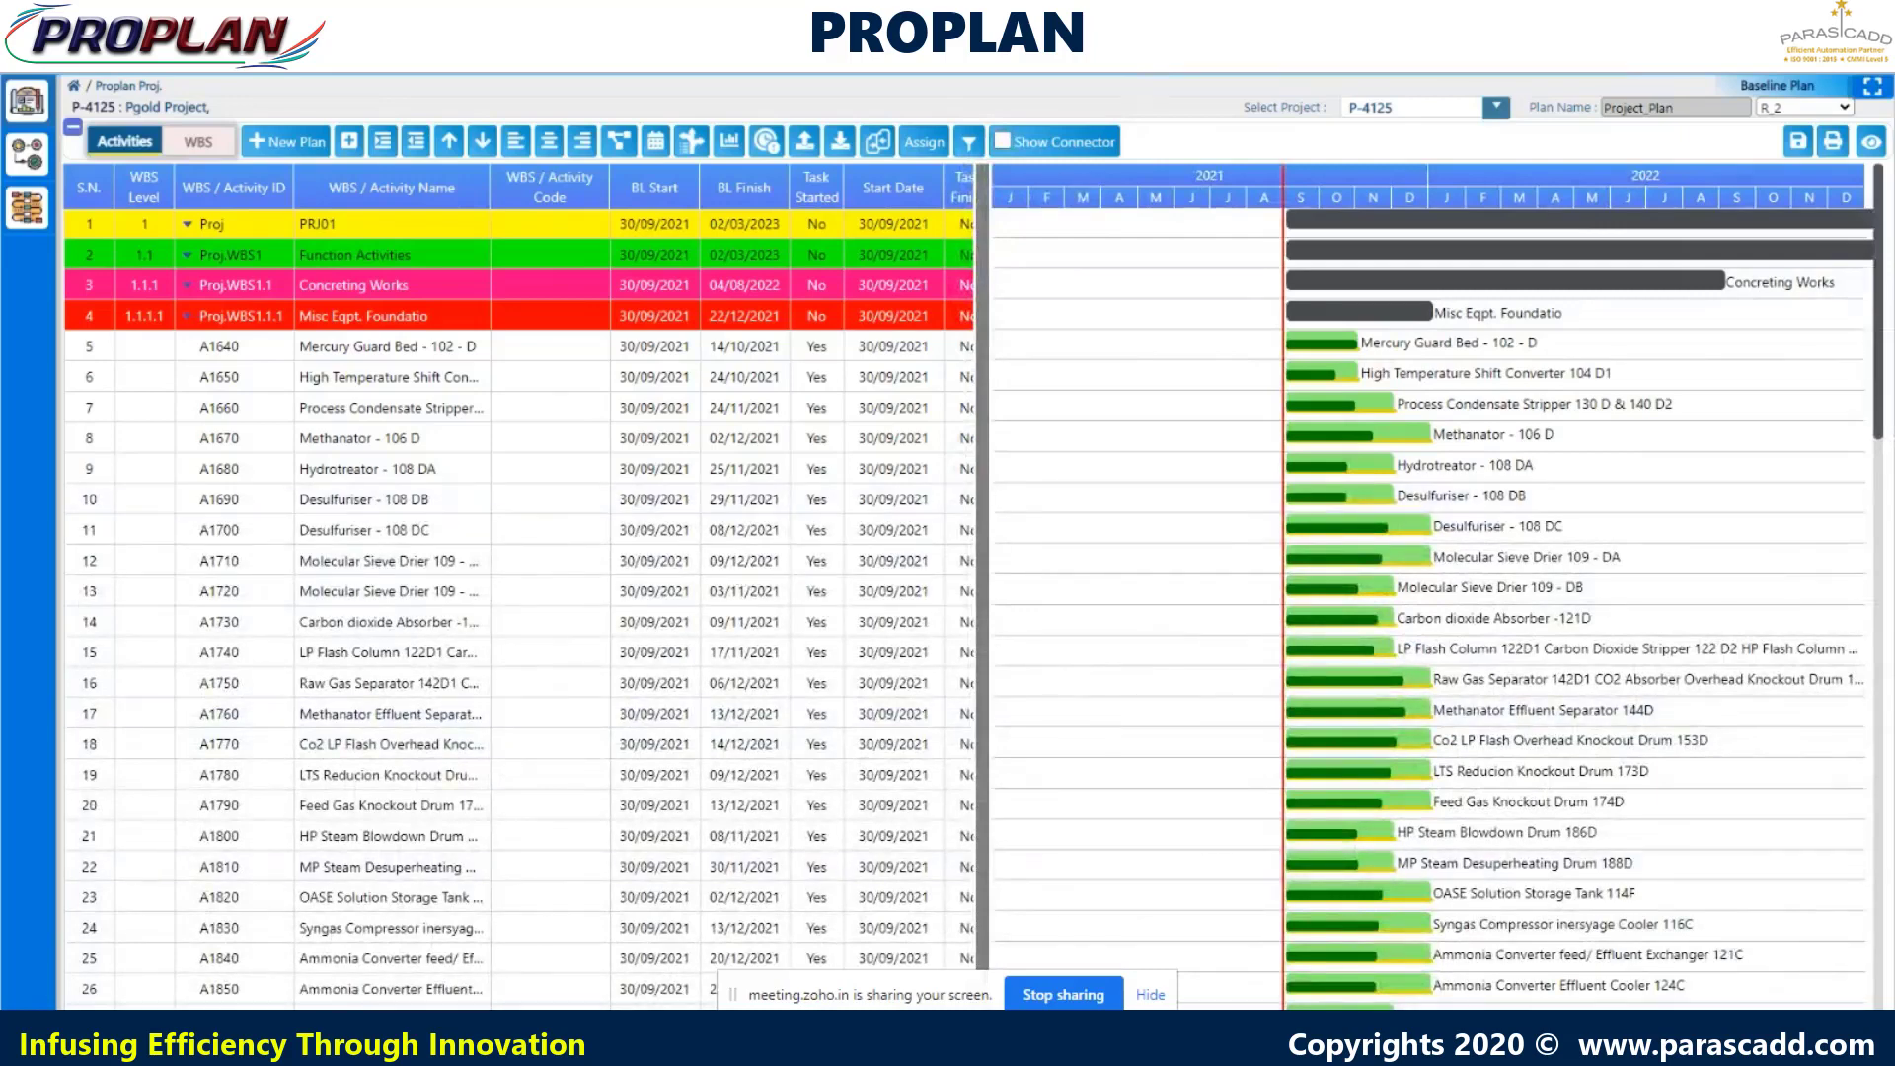
scroll(518, 592, "right", 20)
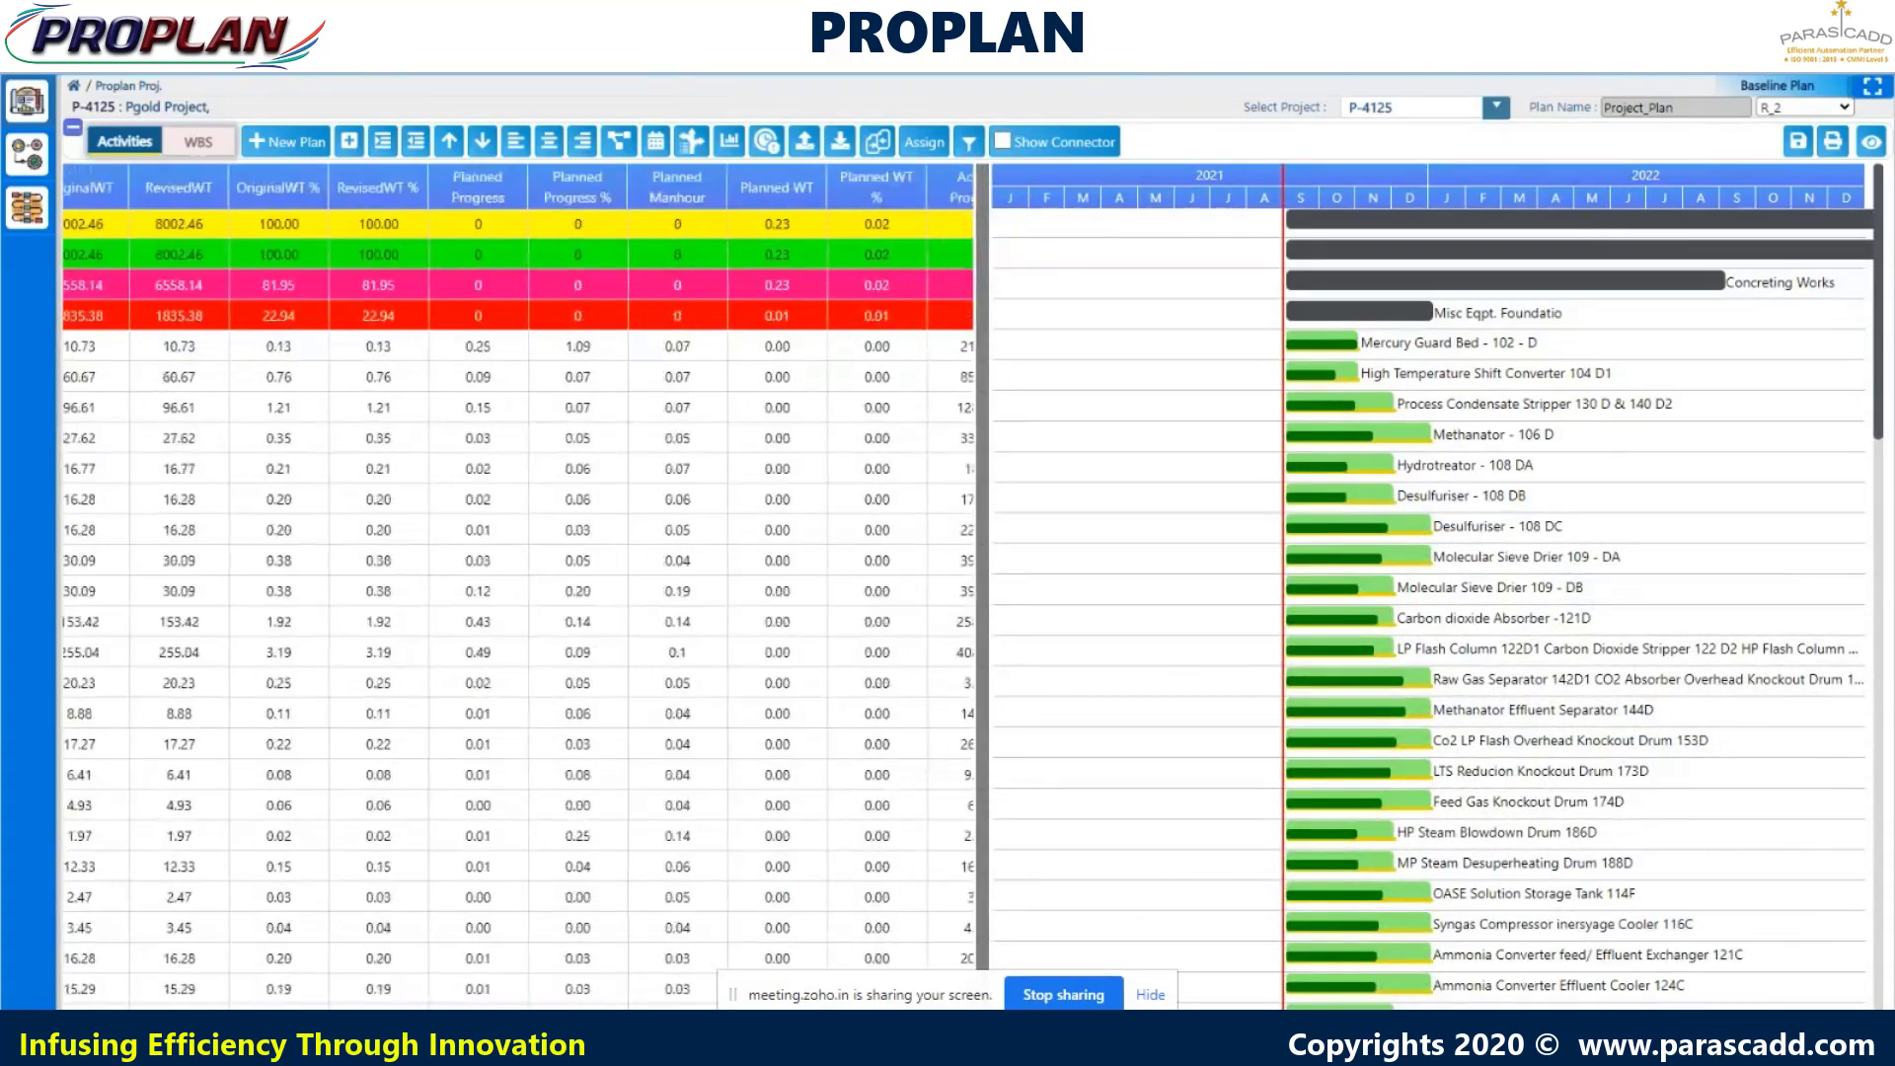
scroll(518, 592, "right", 20)
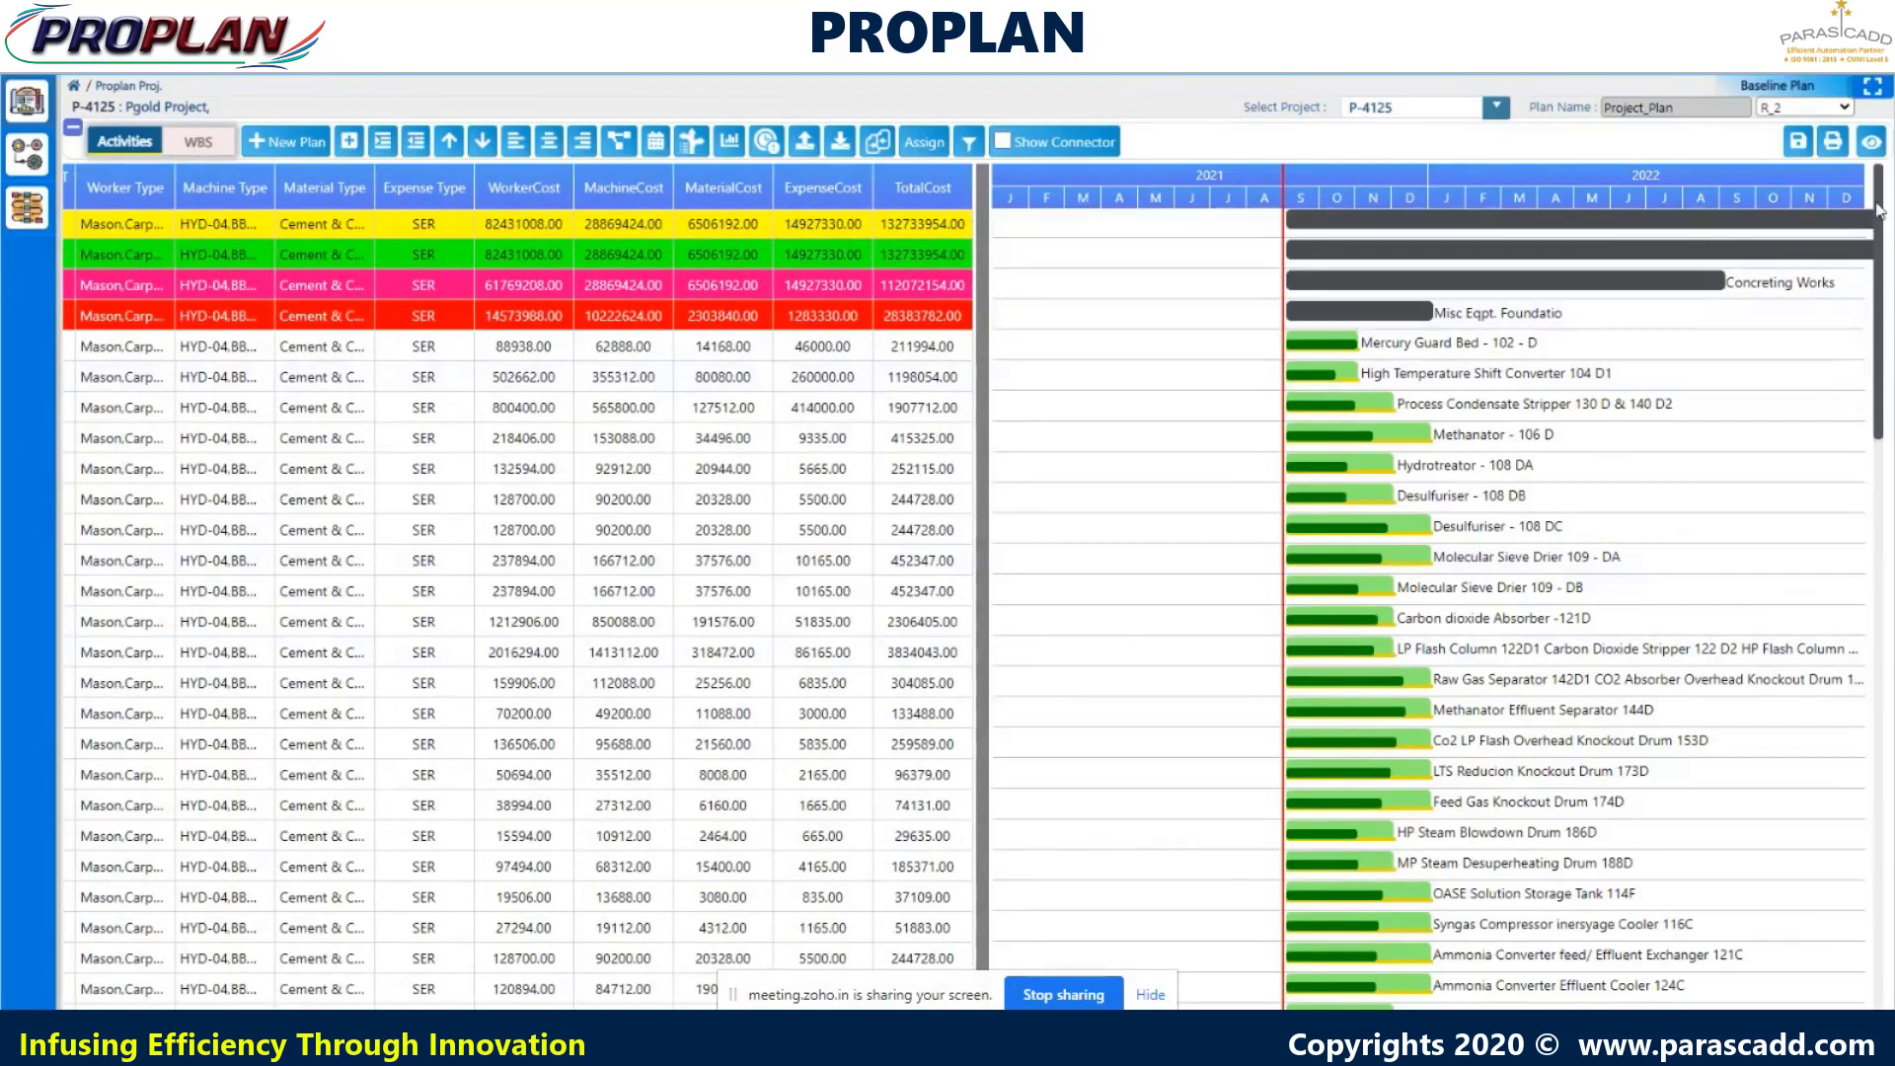
mouse_move(1879, 210)
left_mouse_down()
mouse_move(1887, 888)
mouse_move(1874, 173)
left_mouse_up()
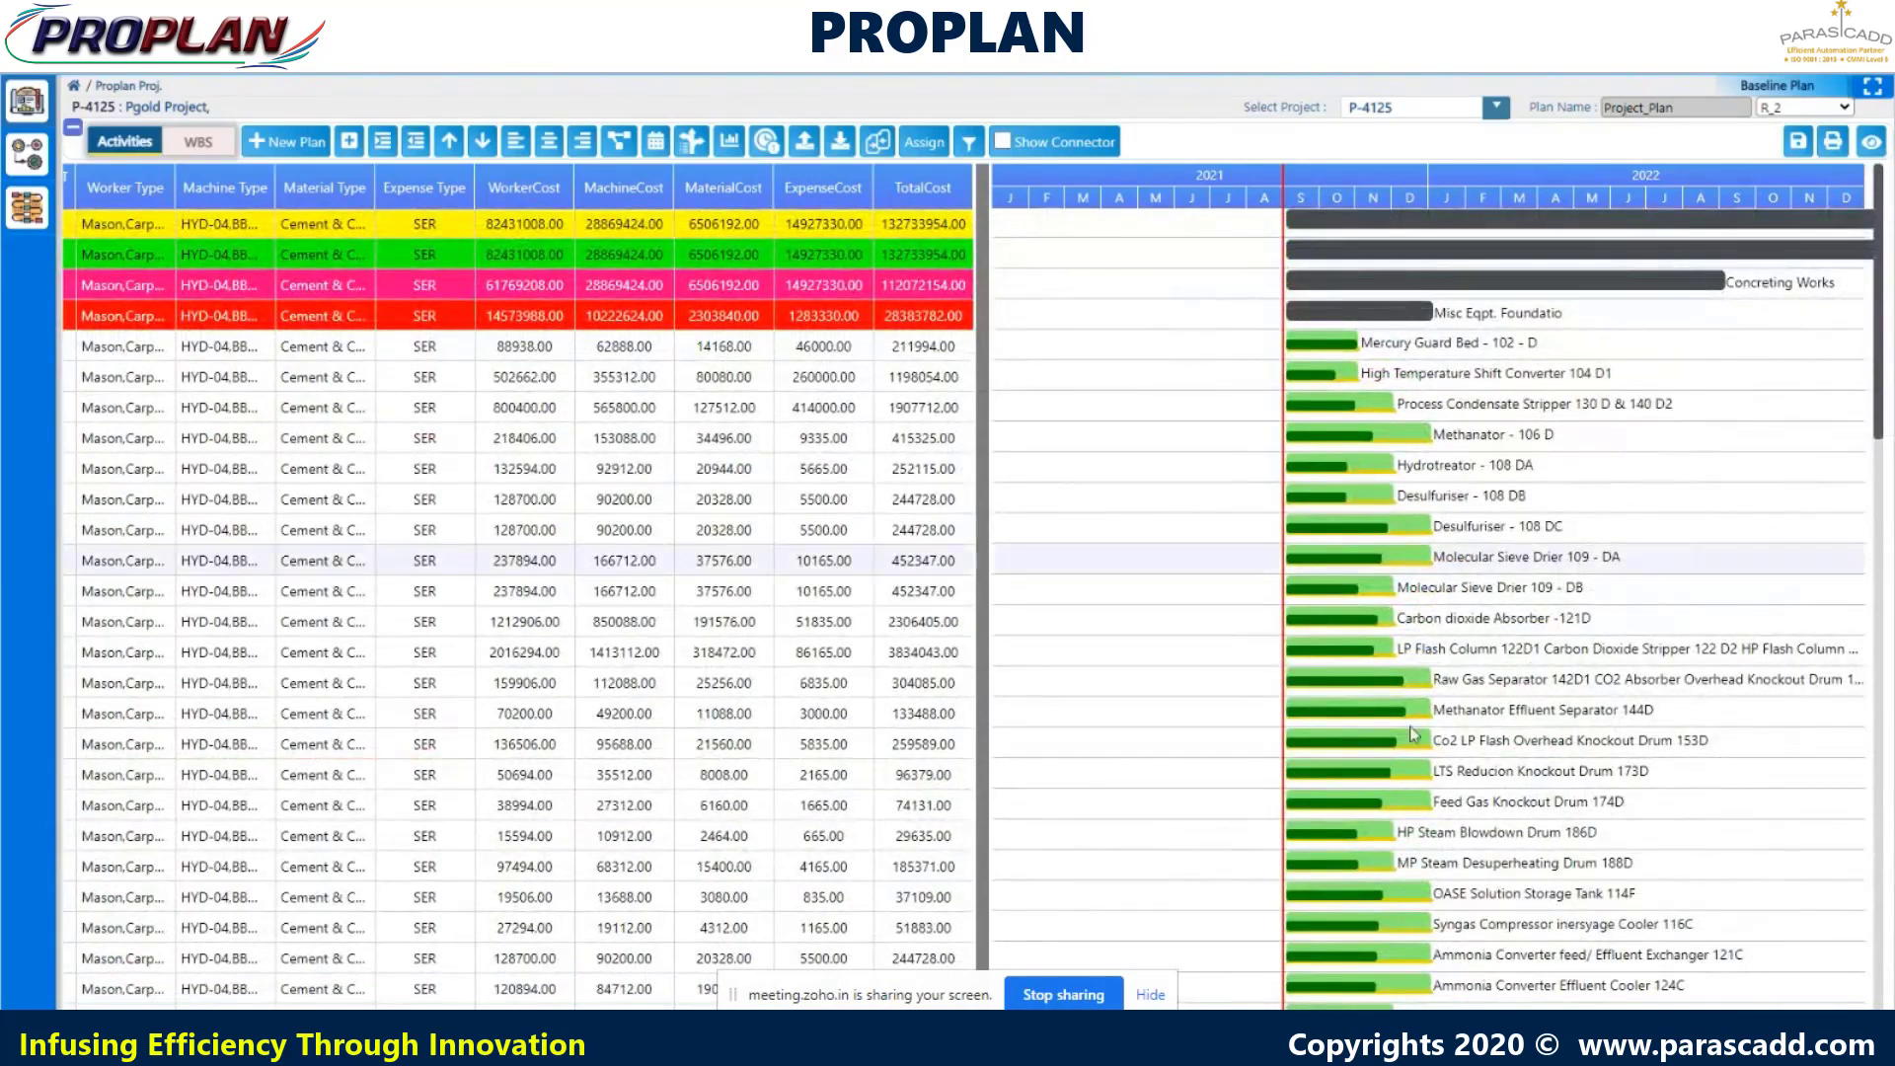
left_click_drag(839, 1017, 187, 1017)
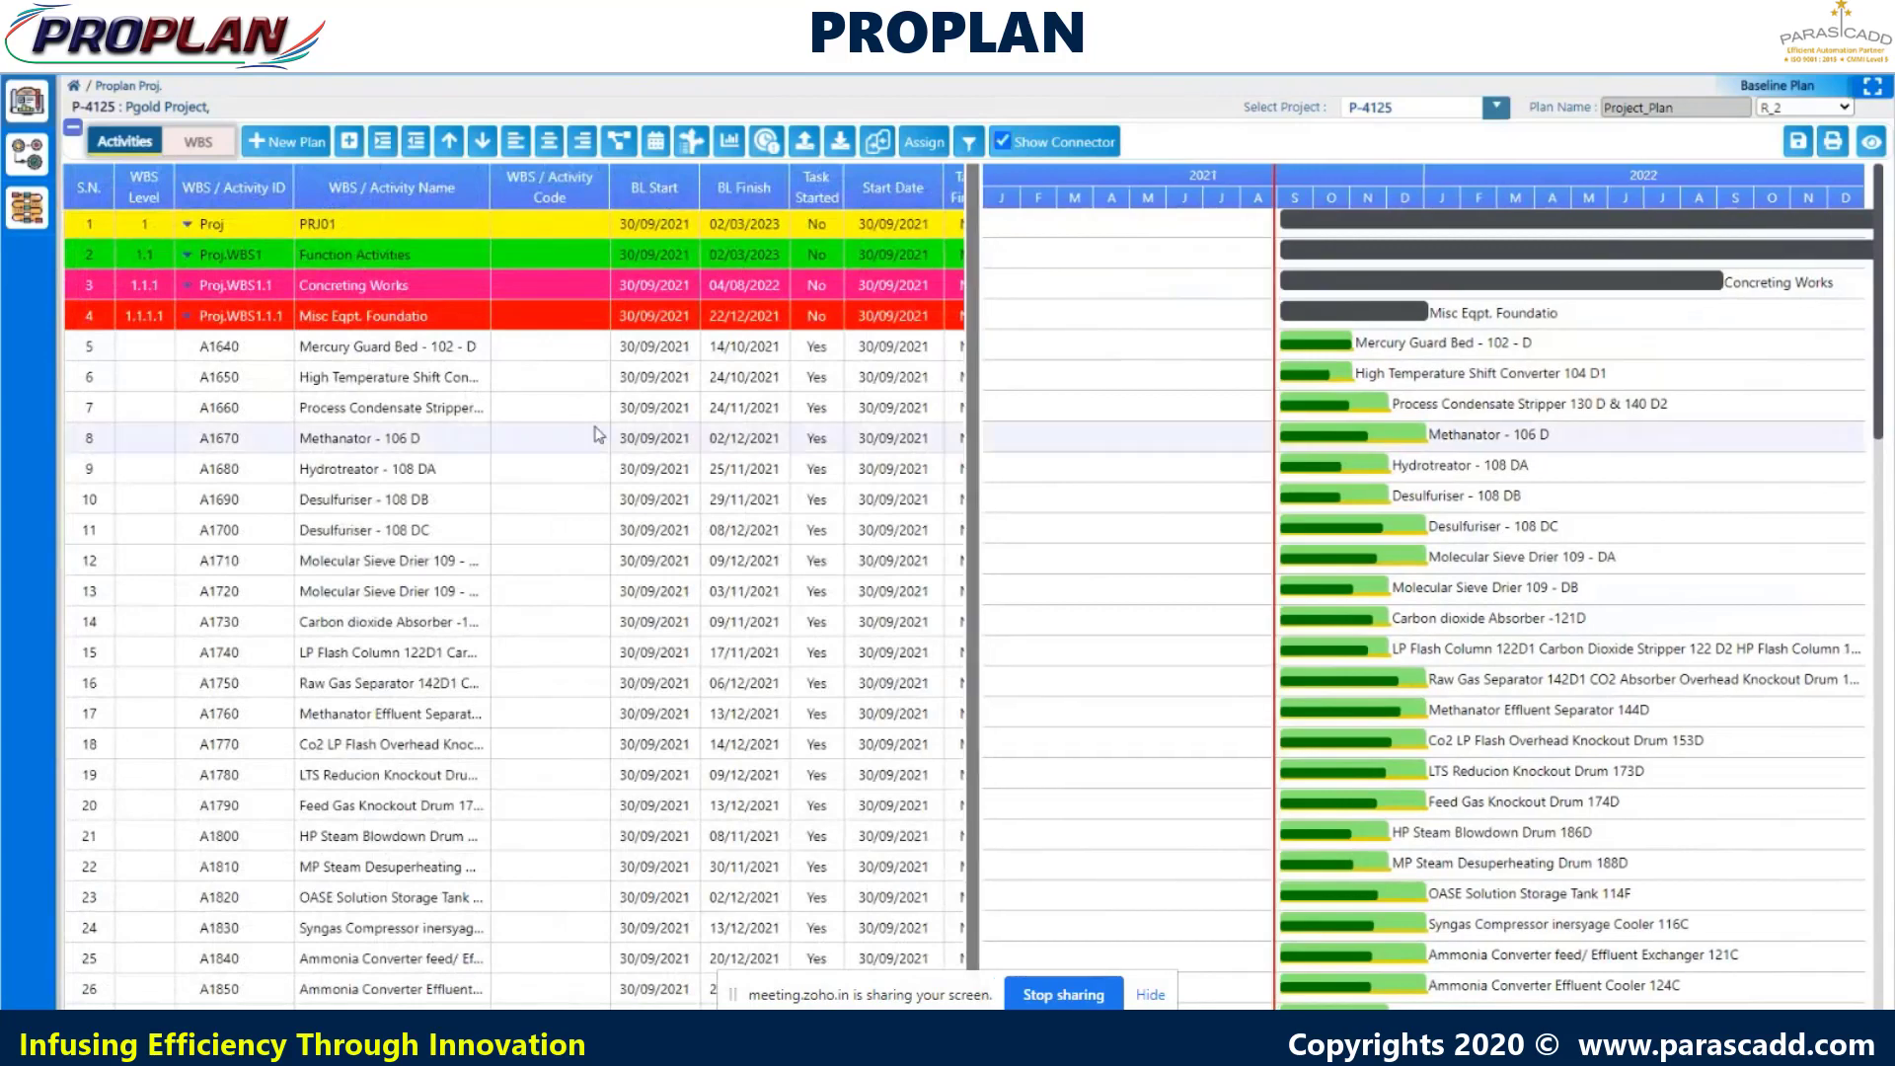
- Run Estimation on the Mercury Guard Bed Gantt bar and open the downloaded manpower estimation PDF
left_click(447, 348)
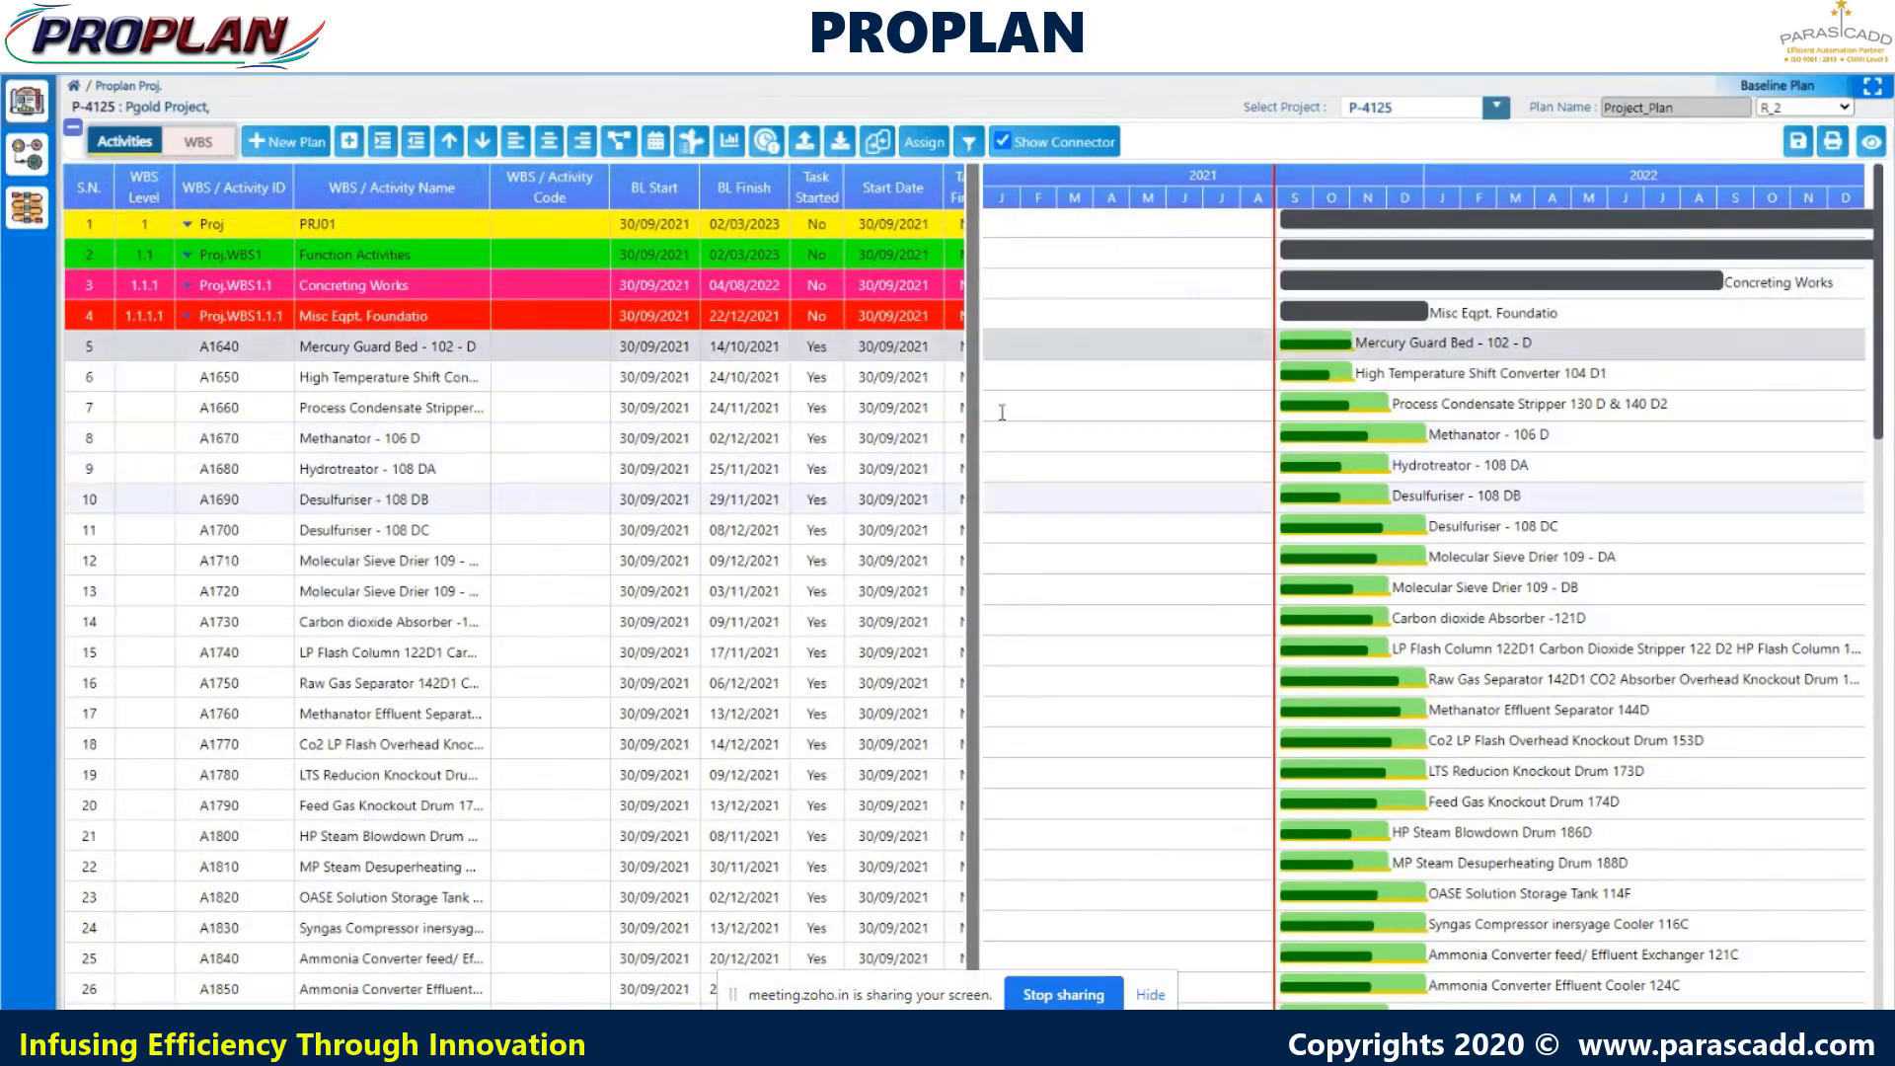
right_click(1291, 351)
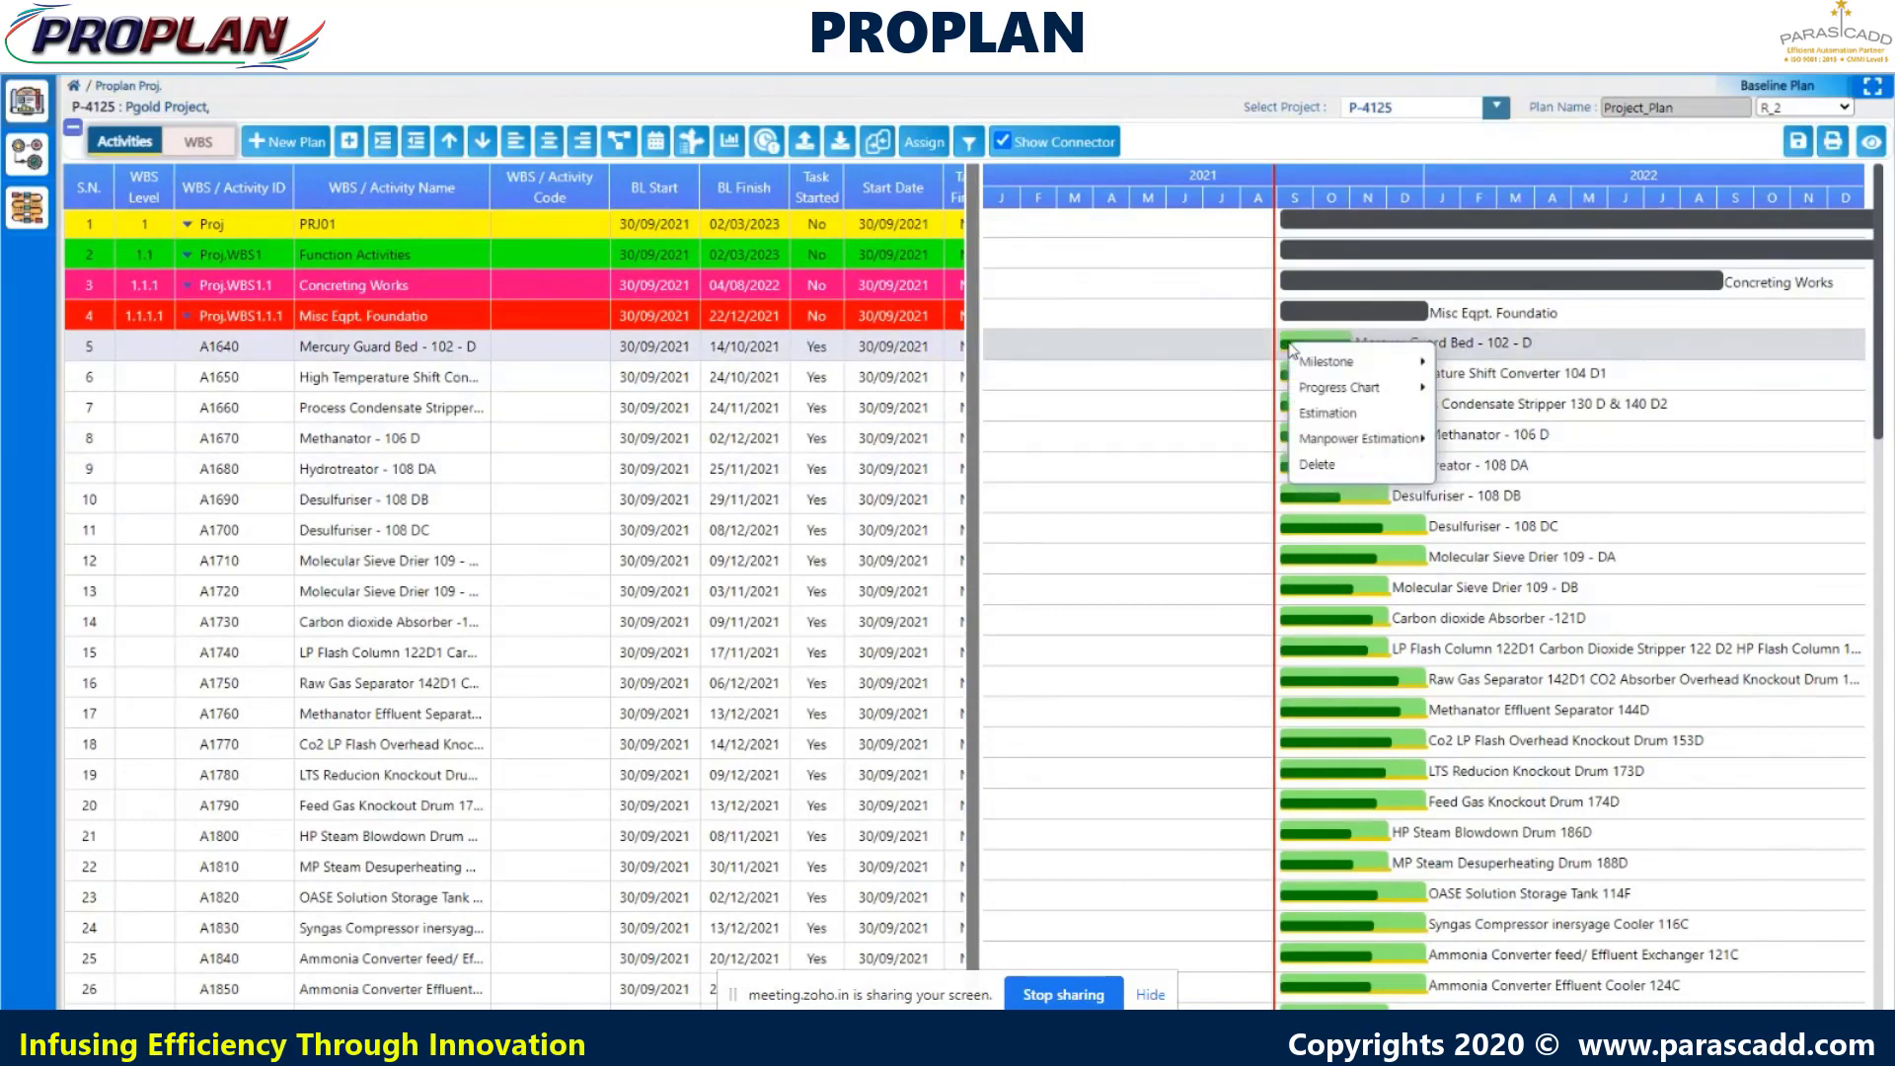
left_click(1305, 413)
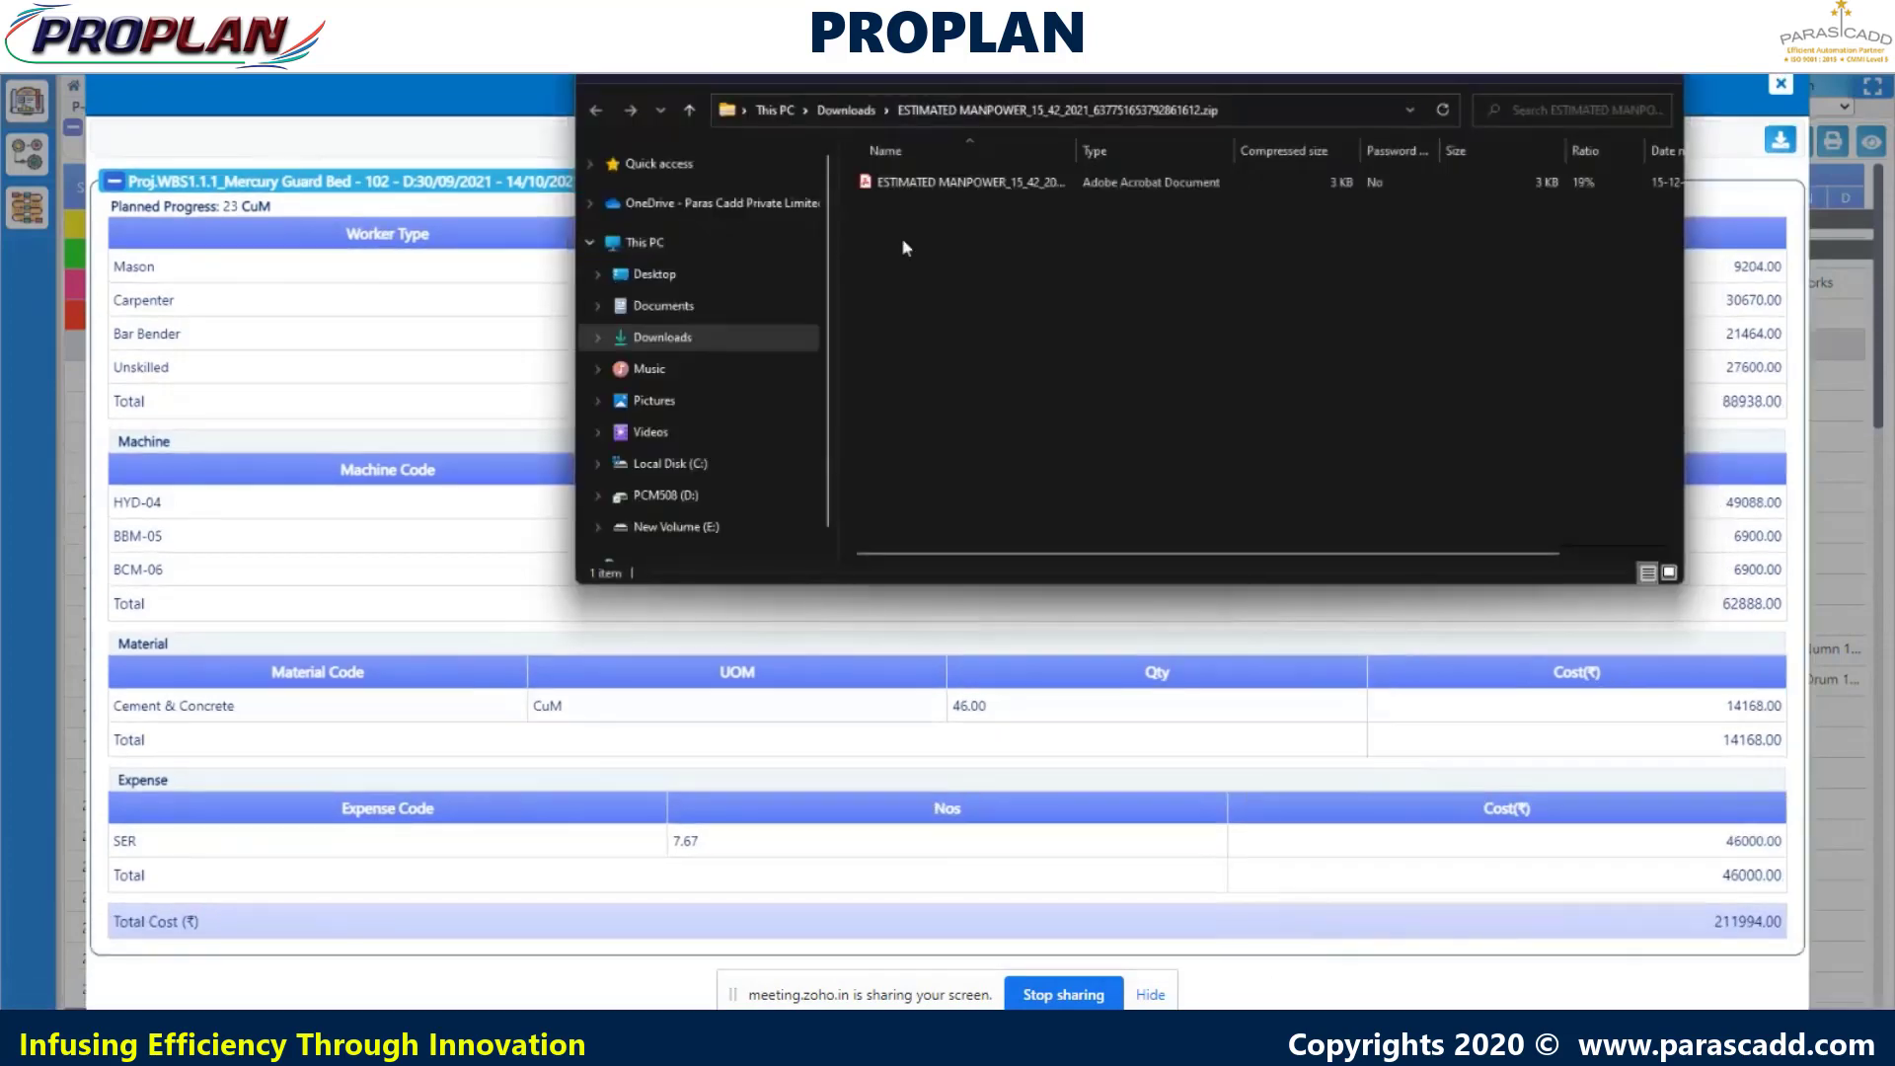
left_click(956, 188)
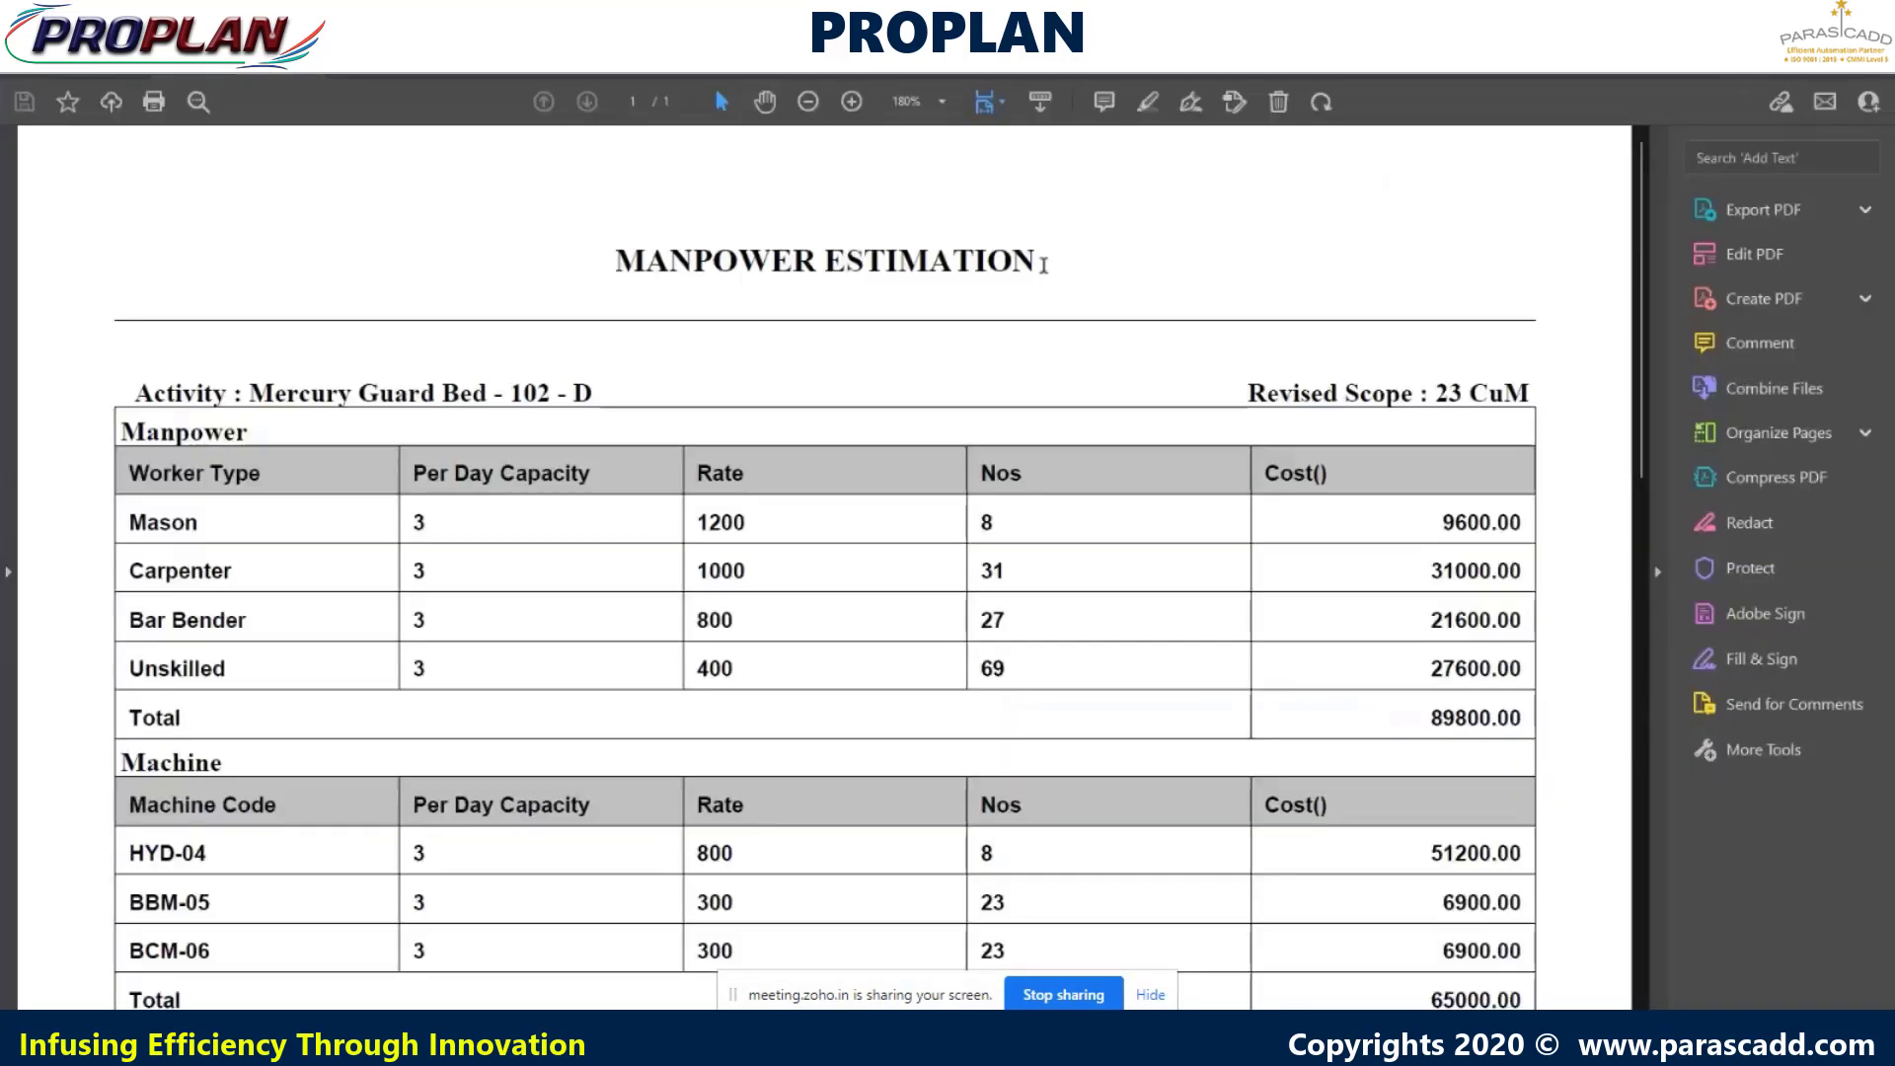
- Scroll the Mercury Guard Bed Manpower Estimation PDF to its 214968.00 total cost, then close Acrobat
scroll(1028, 494, "down", 2, "ctrl")
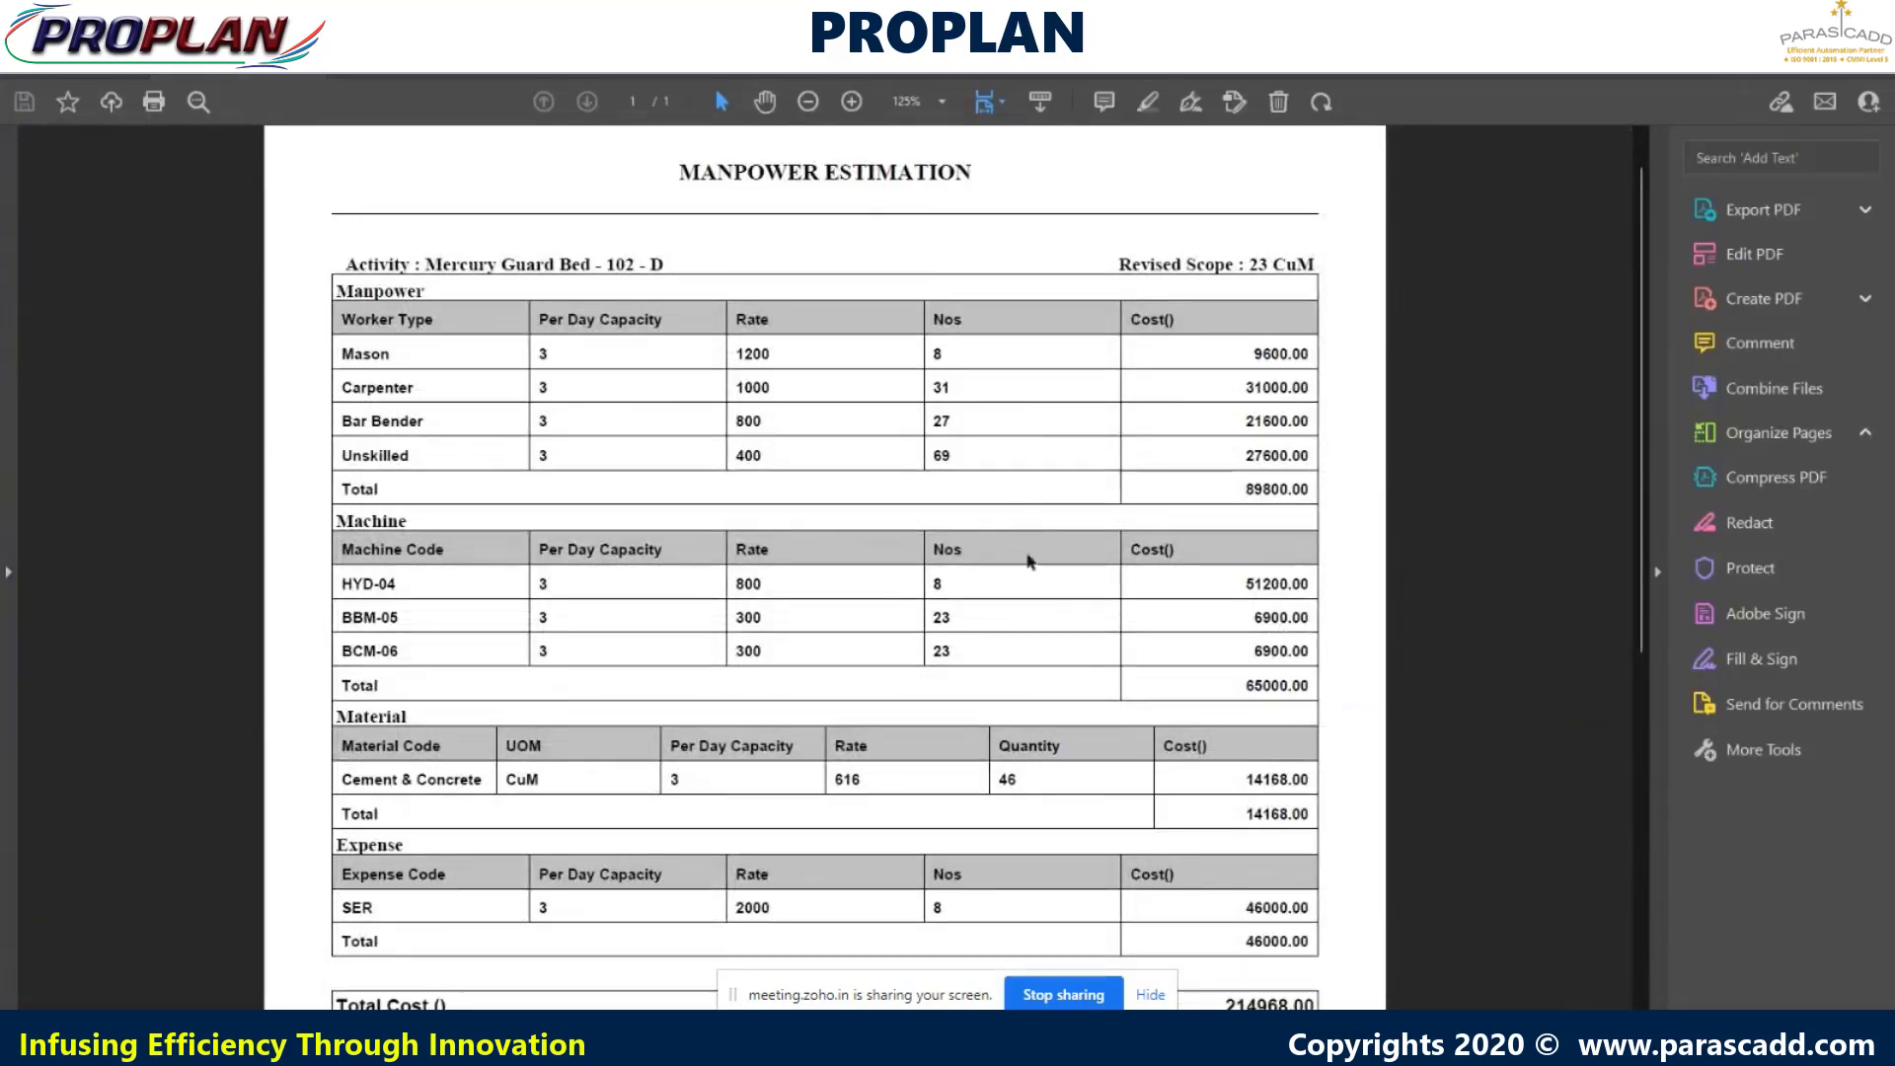
scroll(1173, 764, "down", 5)
scroll(1174, 764, "up", 4)
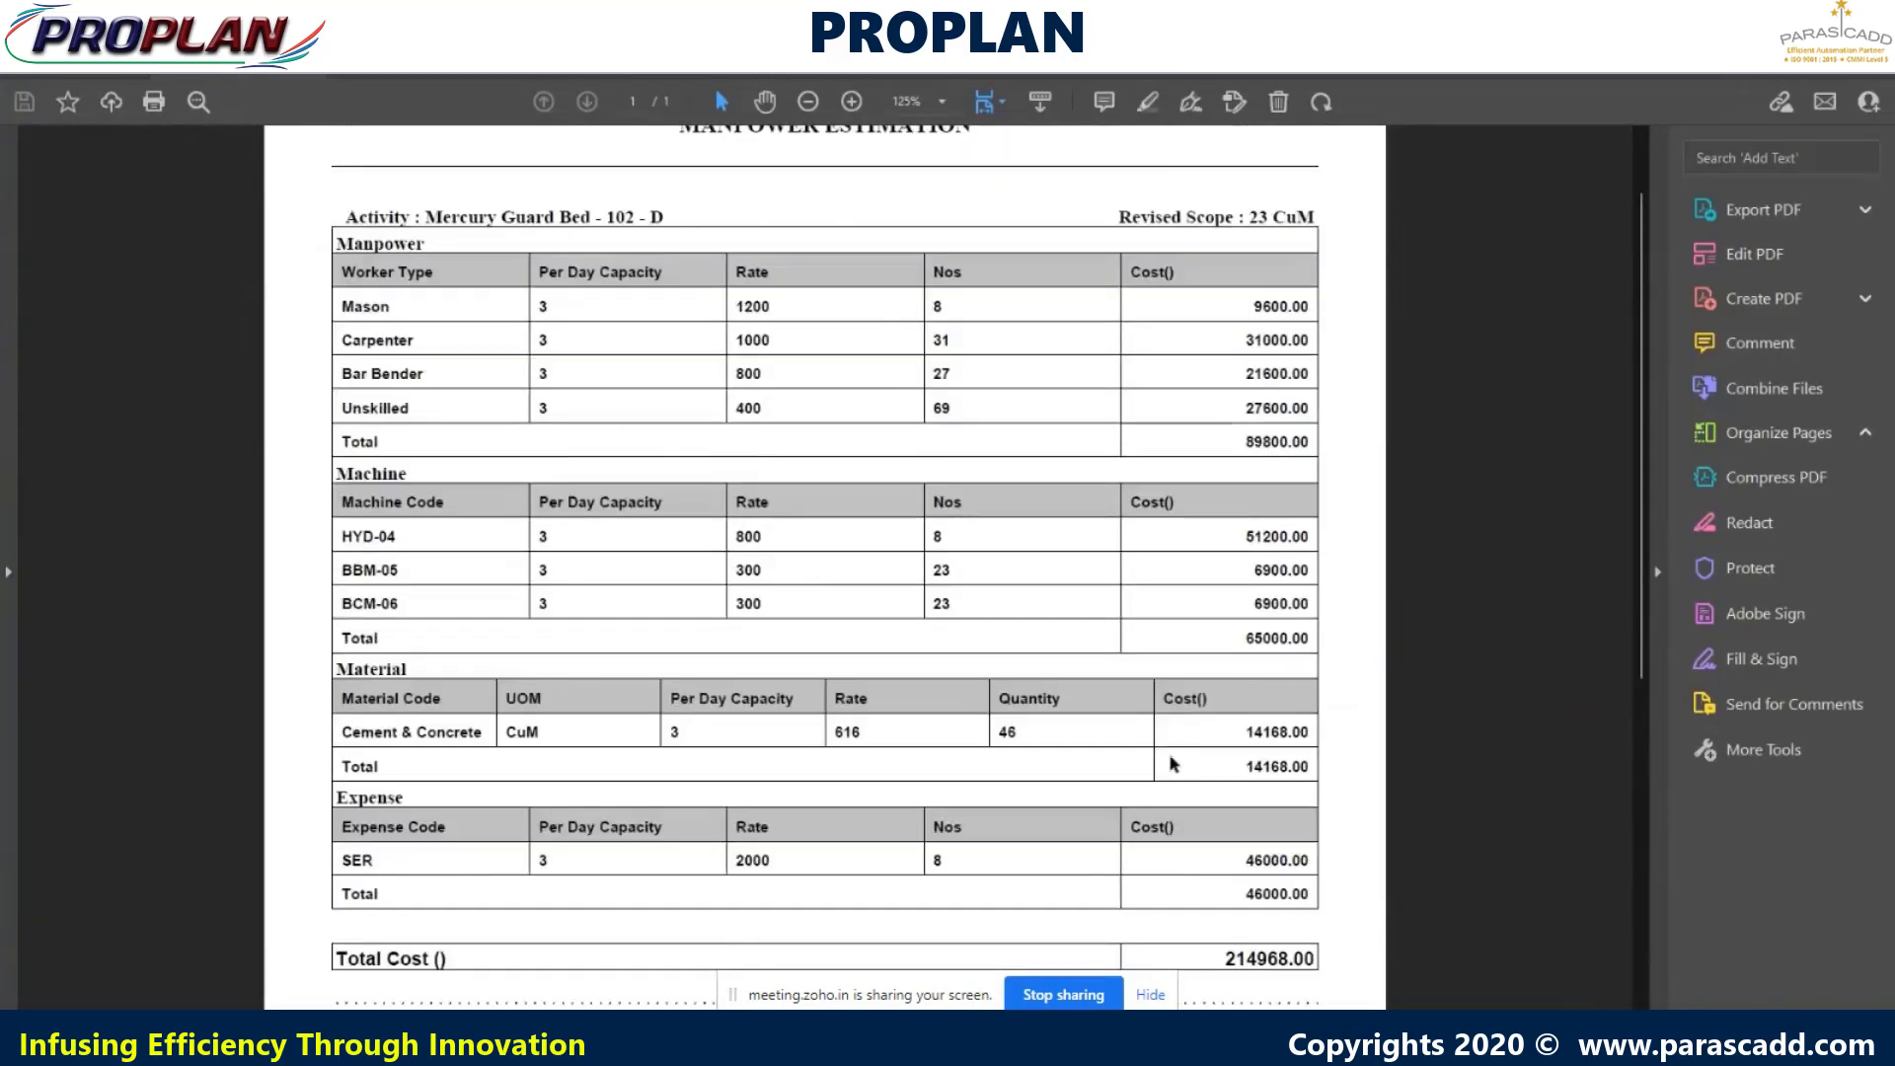
scroll(1180, 761, "up", 1)
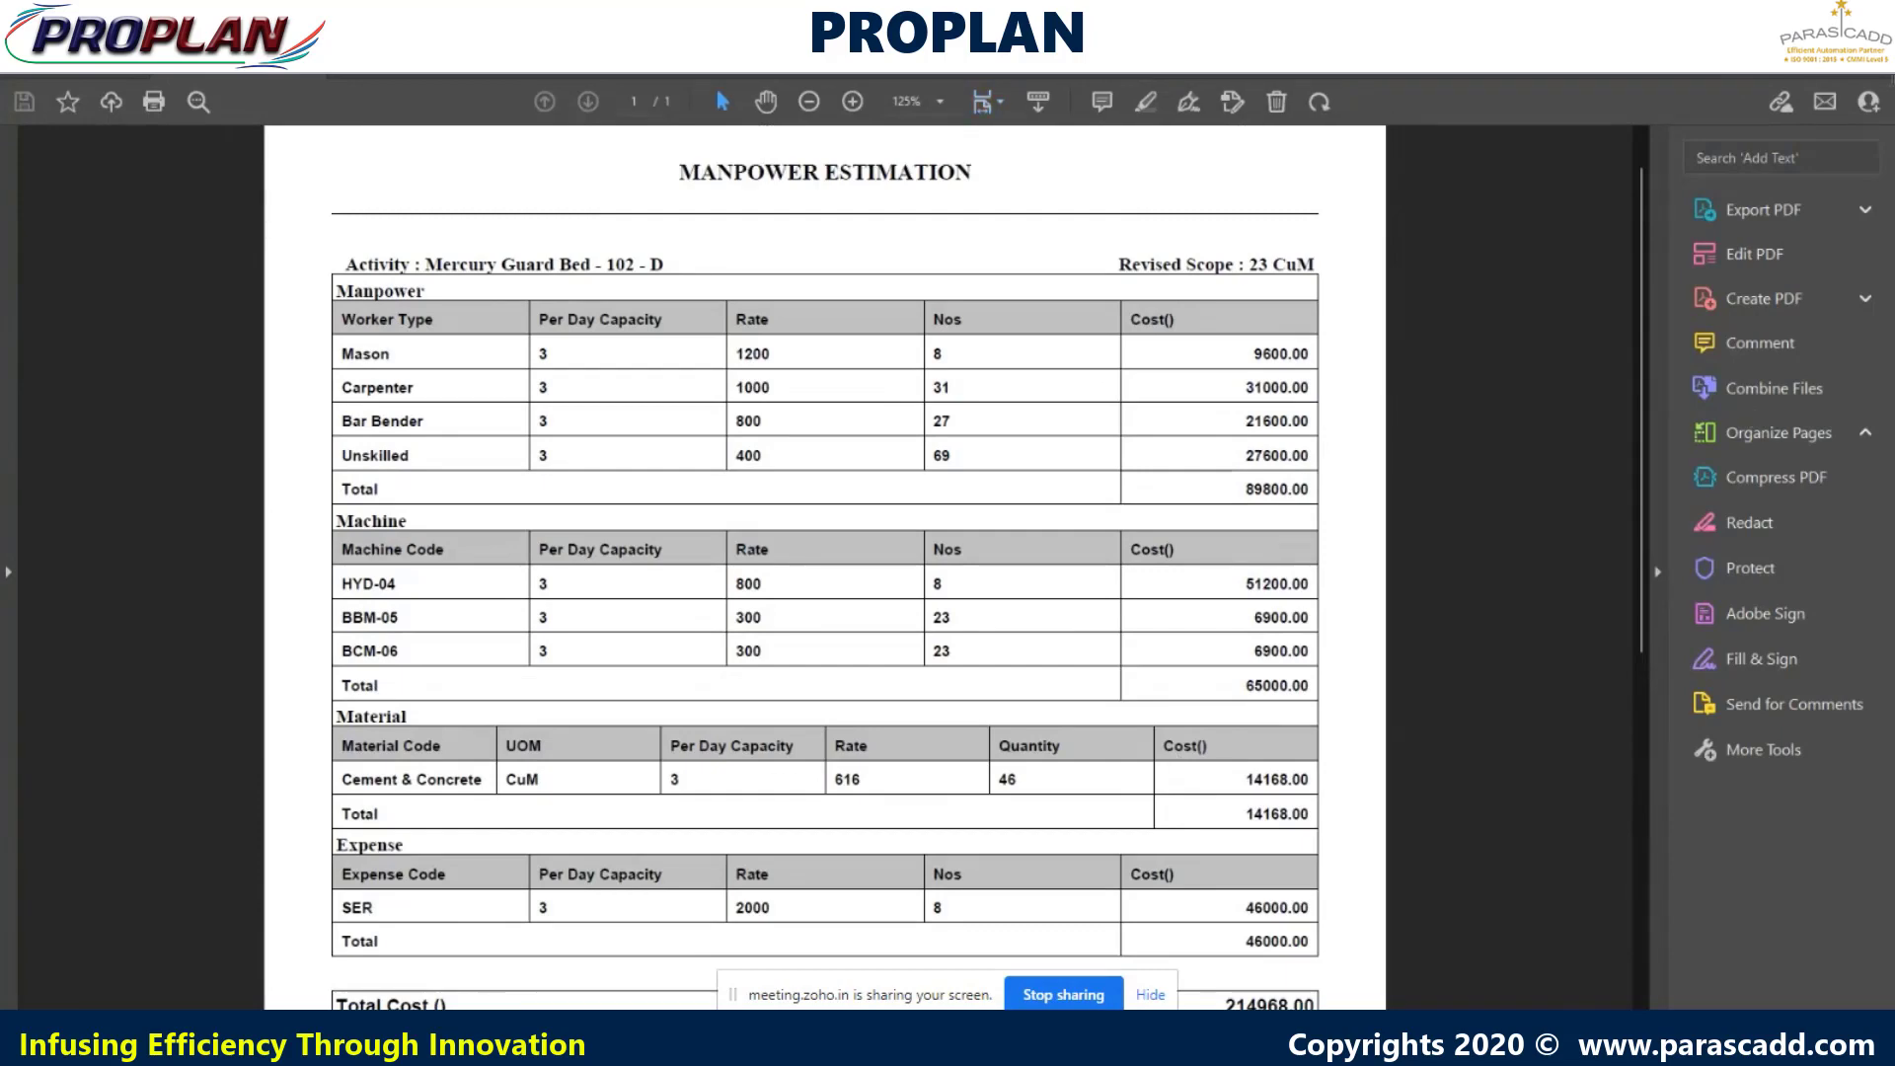
left_click(1872, 15)
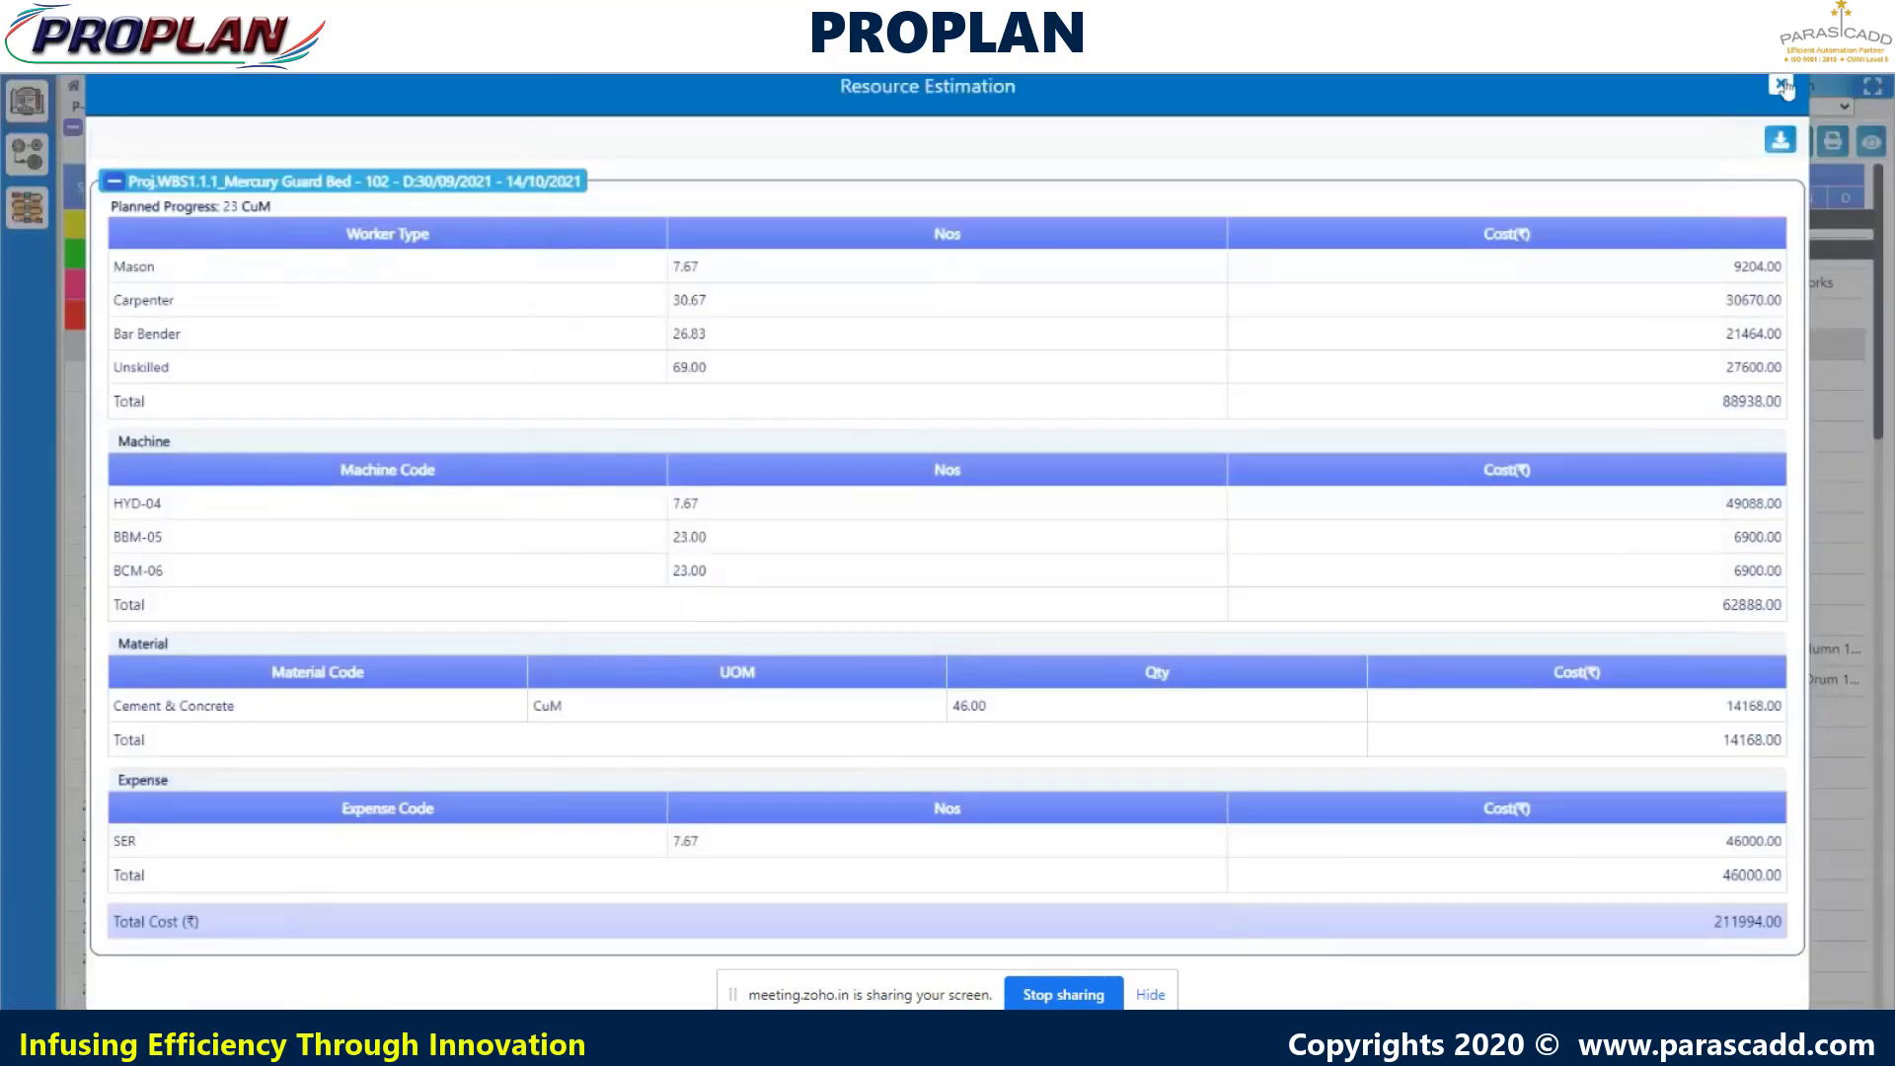
- Close the resource estimation popup and show the Estimation for the top-level project bar
left_click(1781, 84)
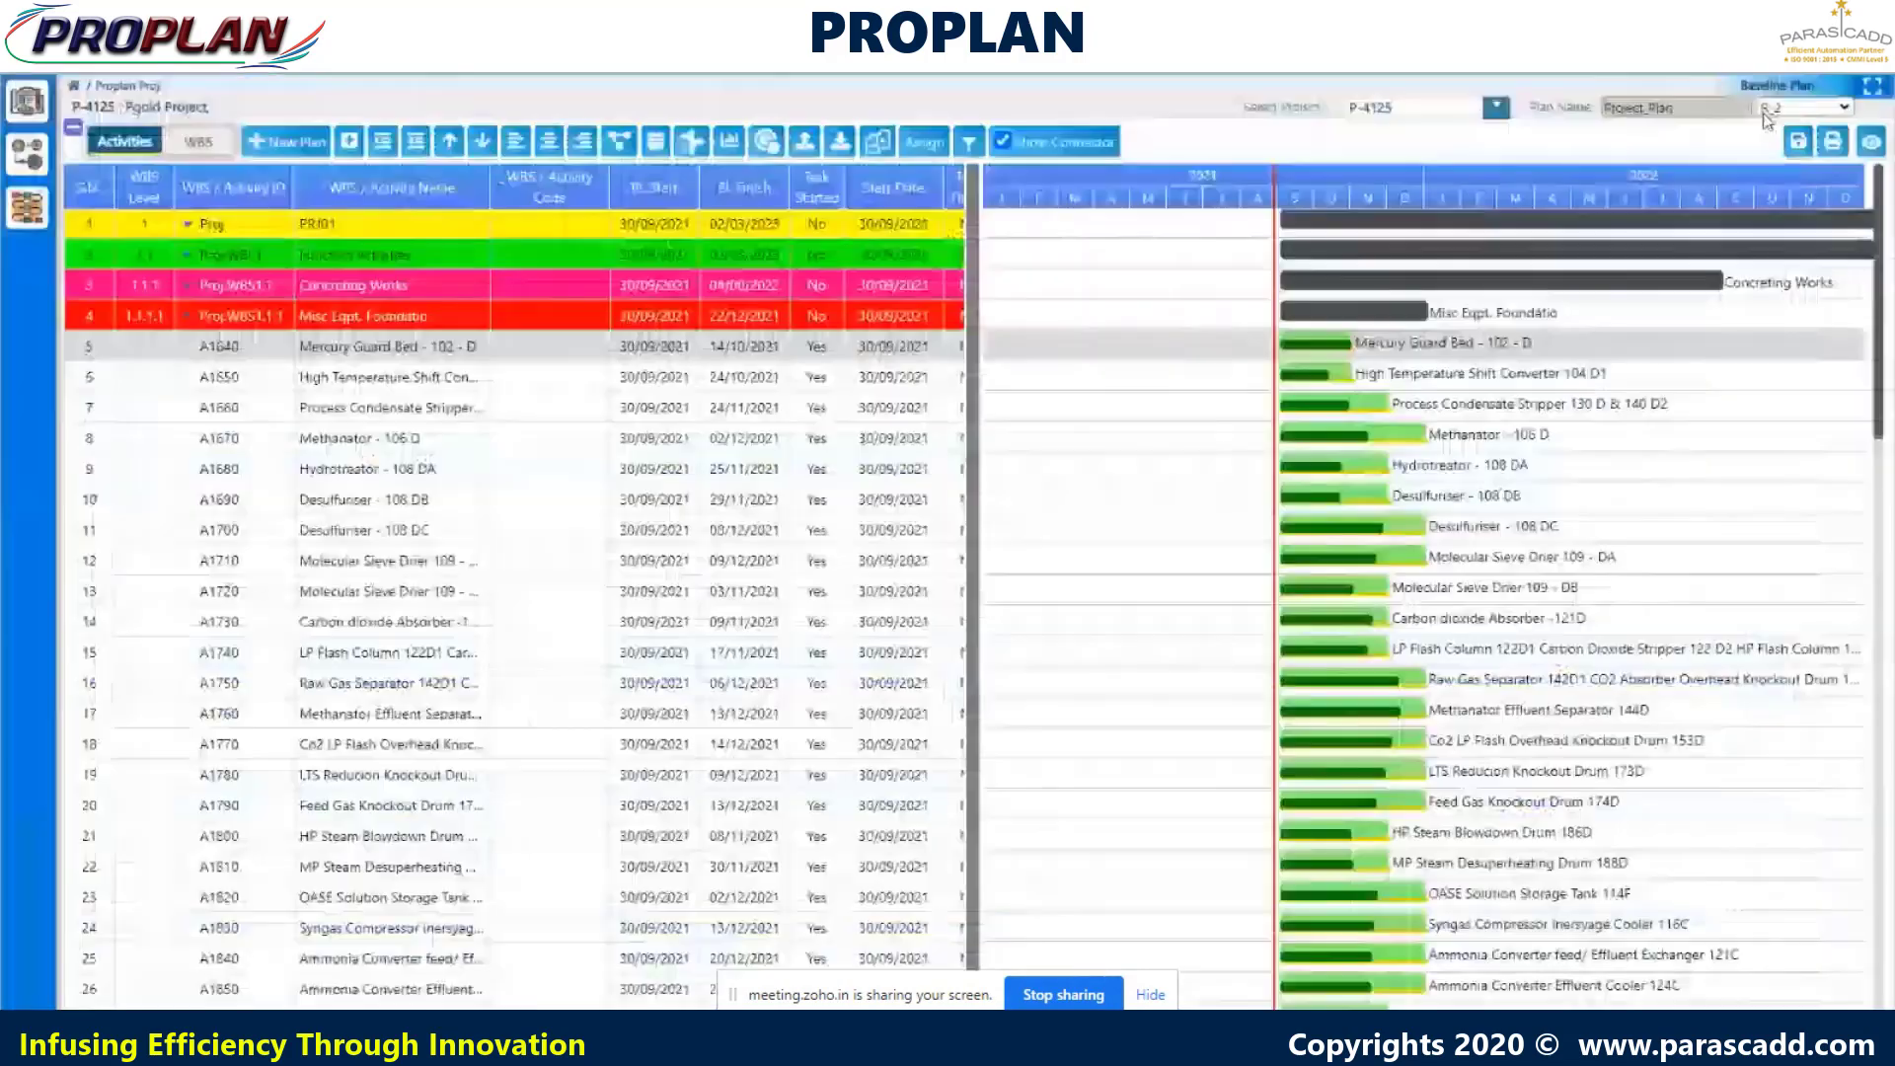
right_click(1393, 225)
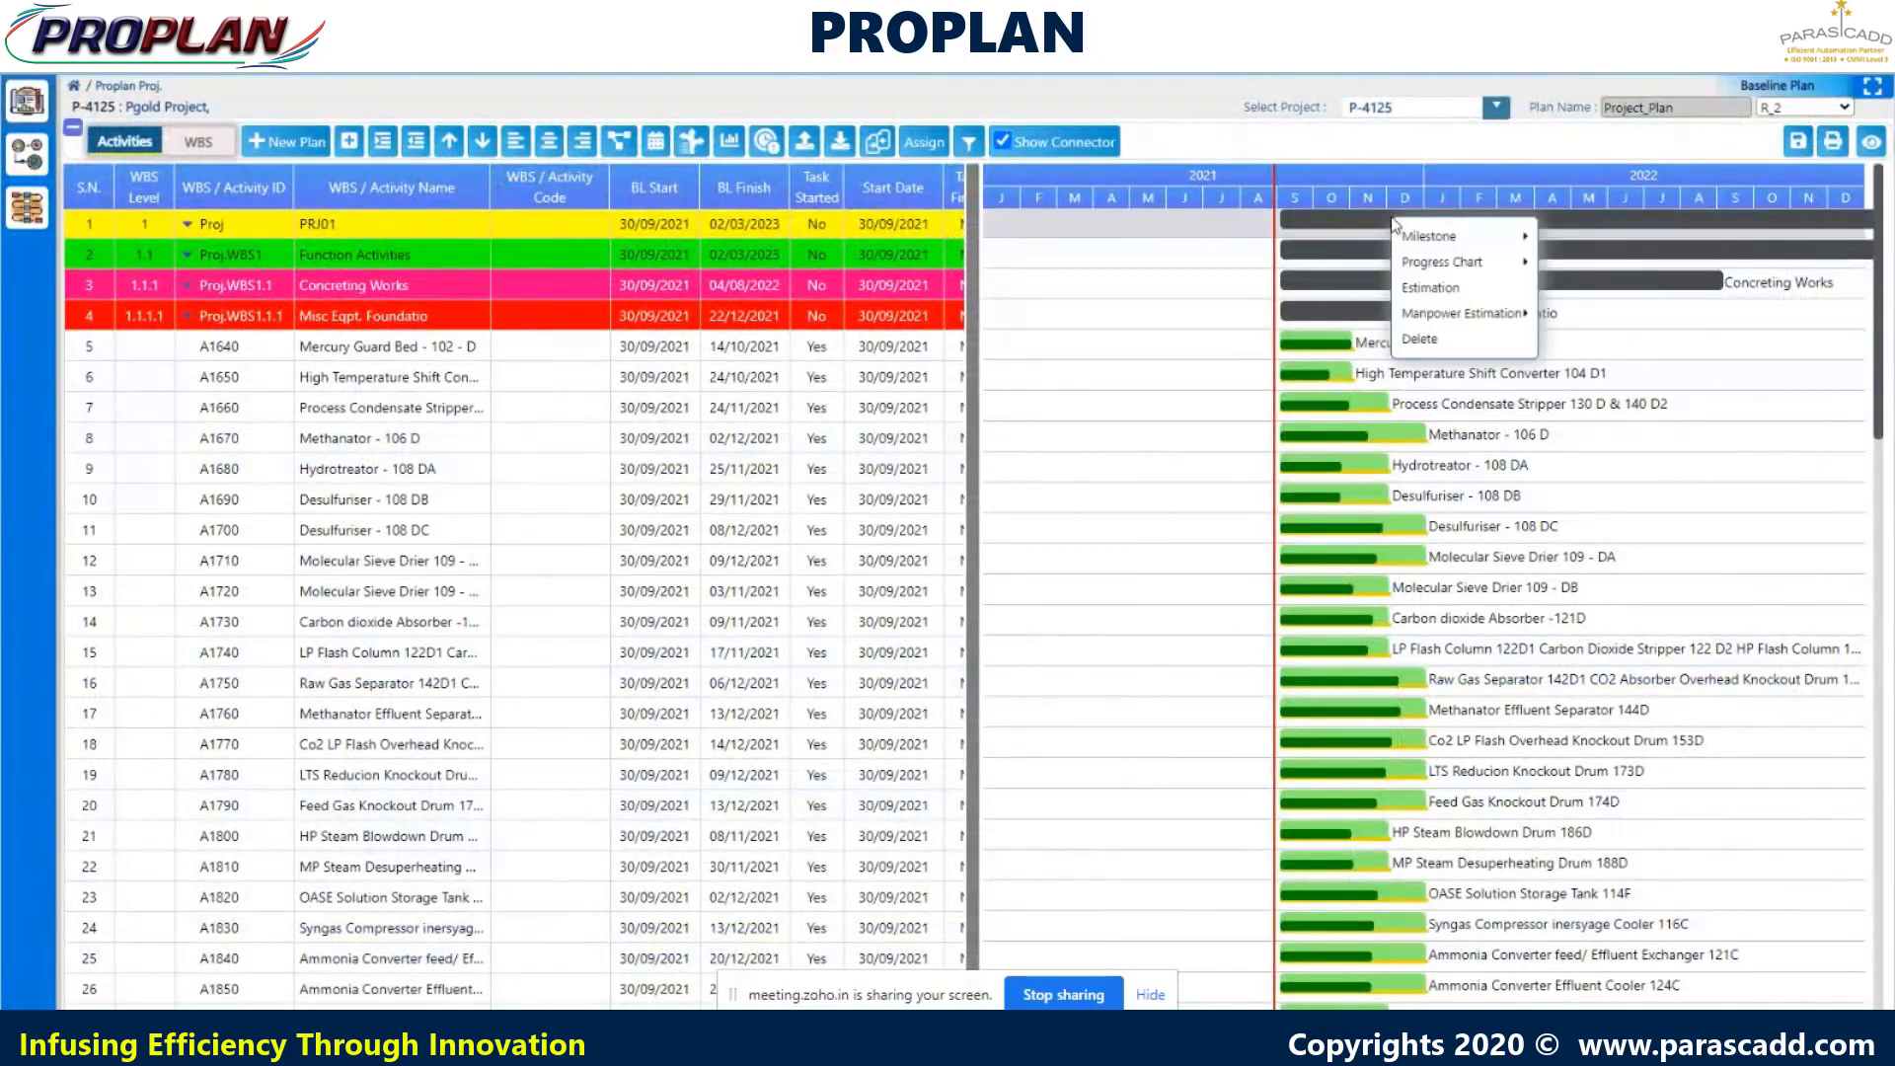
left_click(1431, 288)
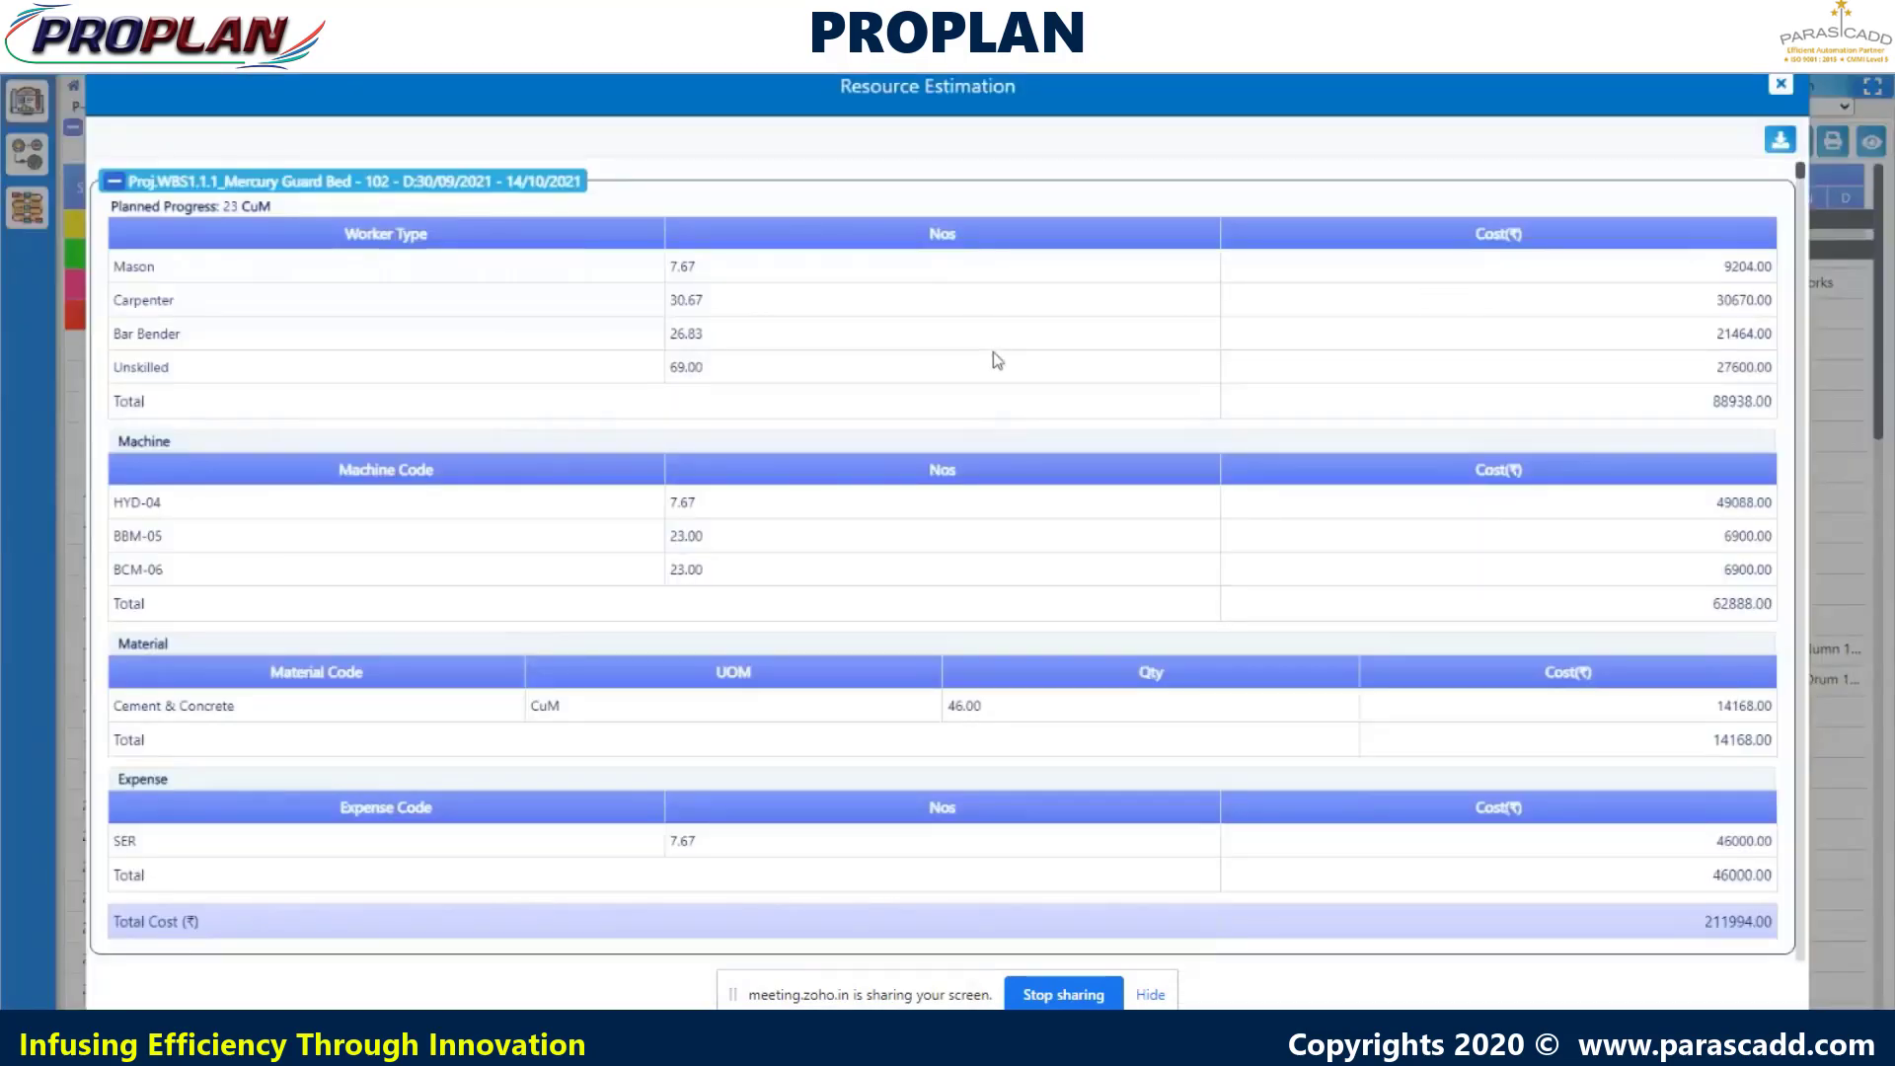
- Scroll through the full-project estimation, download it and open the estimated manpower zip
scroll(997, 355, "down", 5)
scroll(1017, 366, "down", 11)
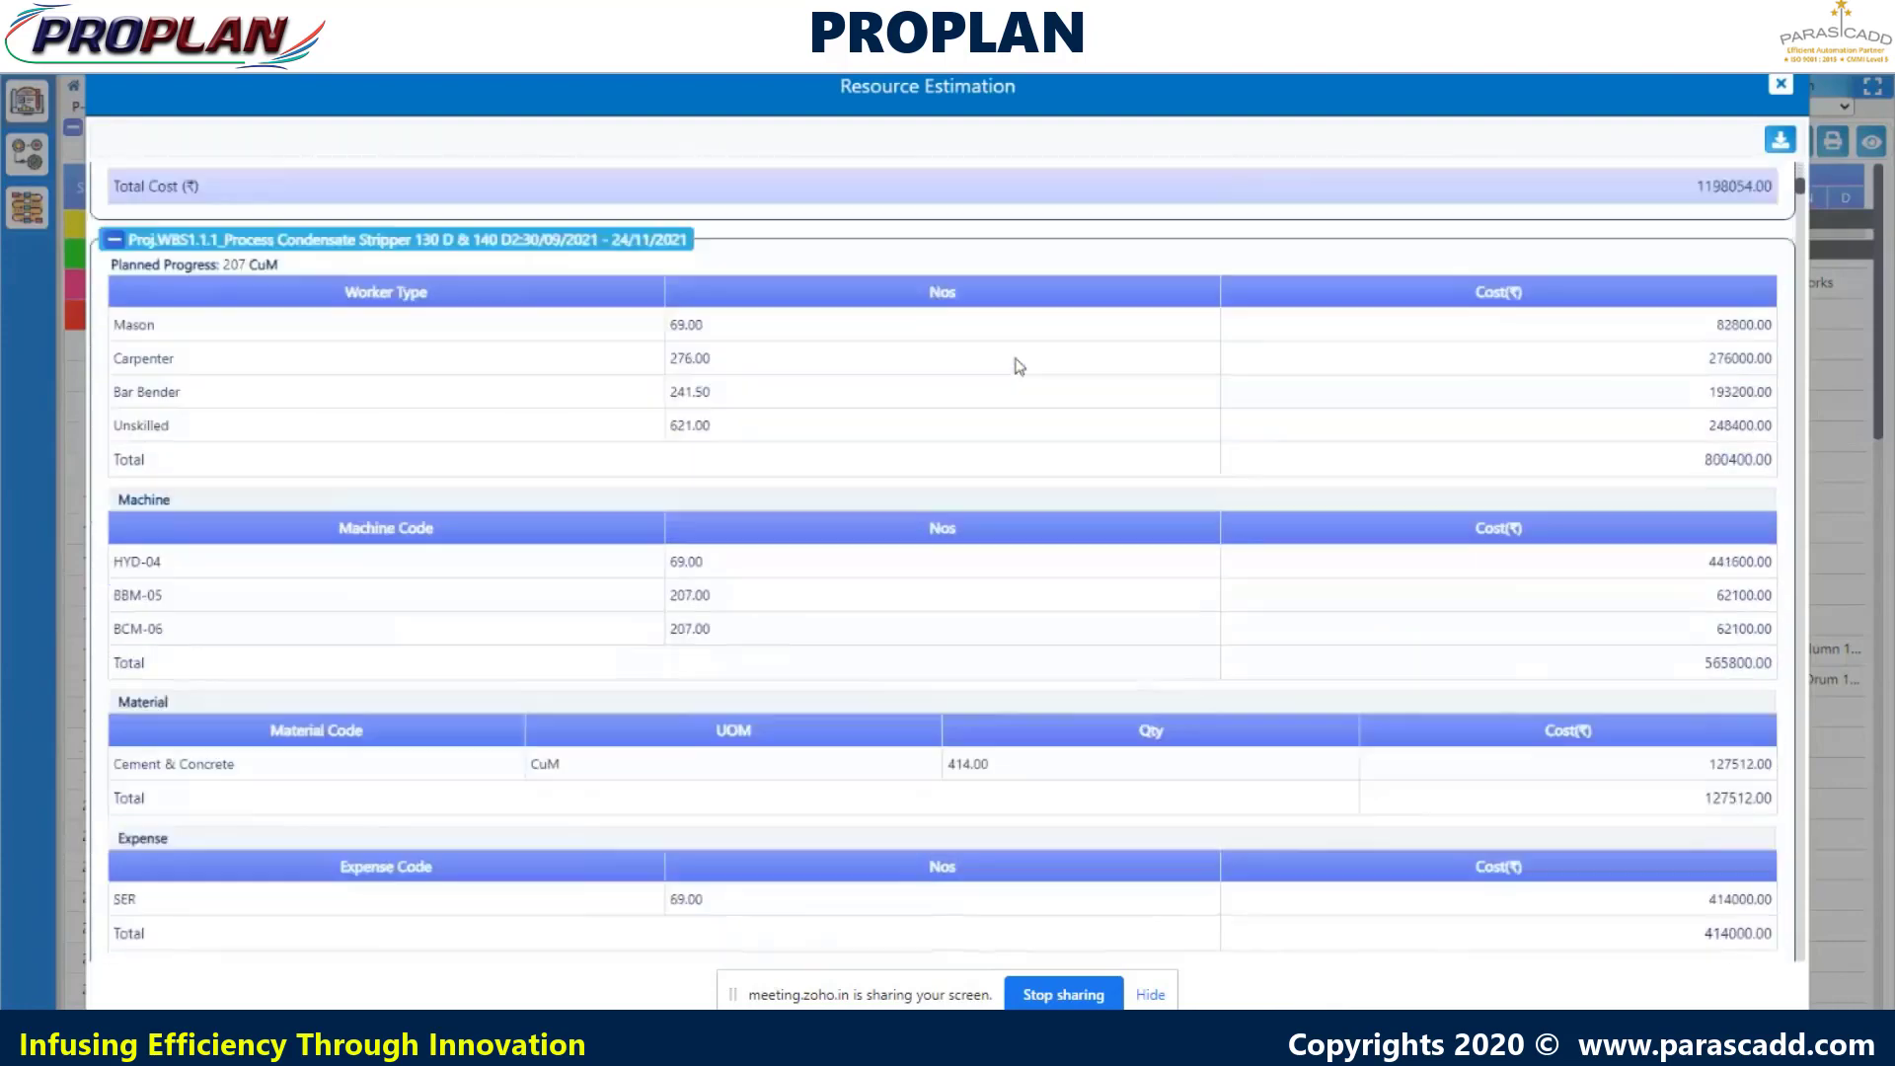
scroll(1019, 366, "down", 12)
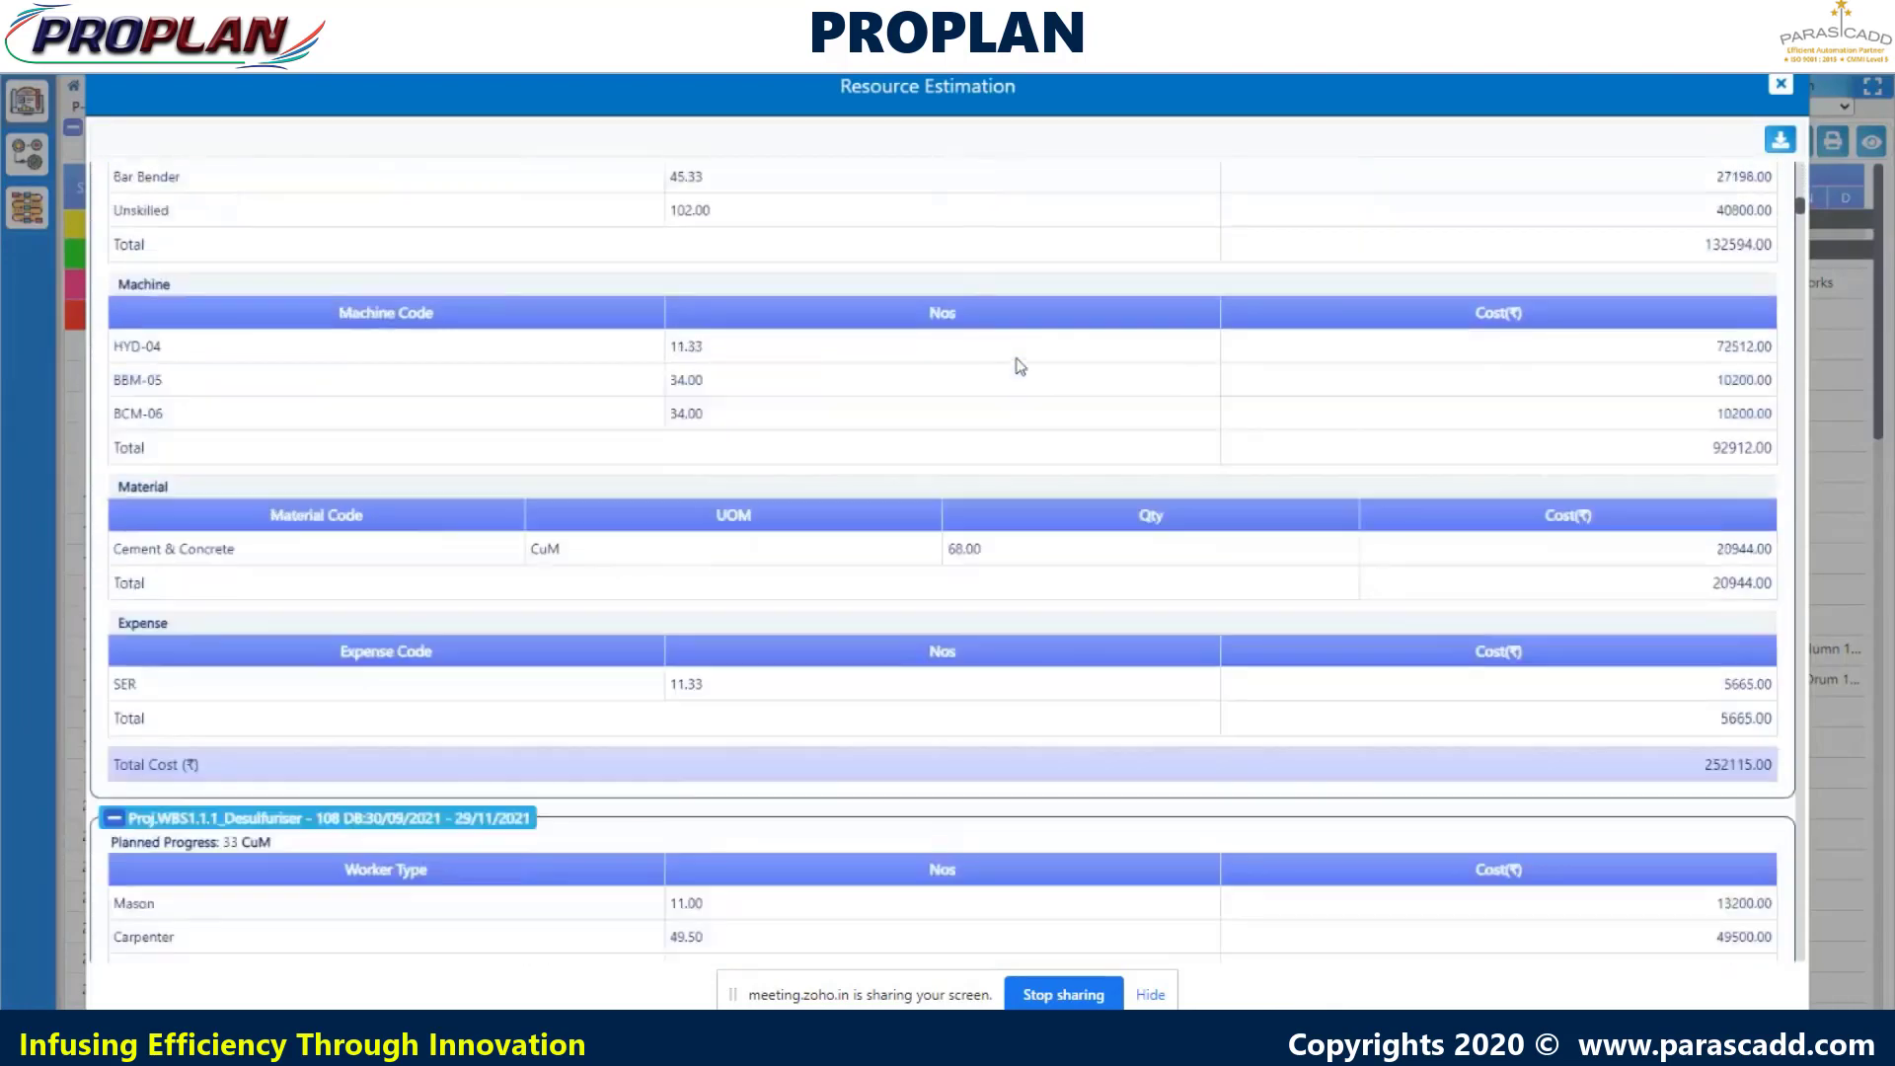
scroll(1019, 366, "down", 5)
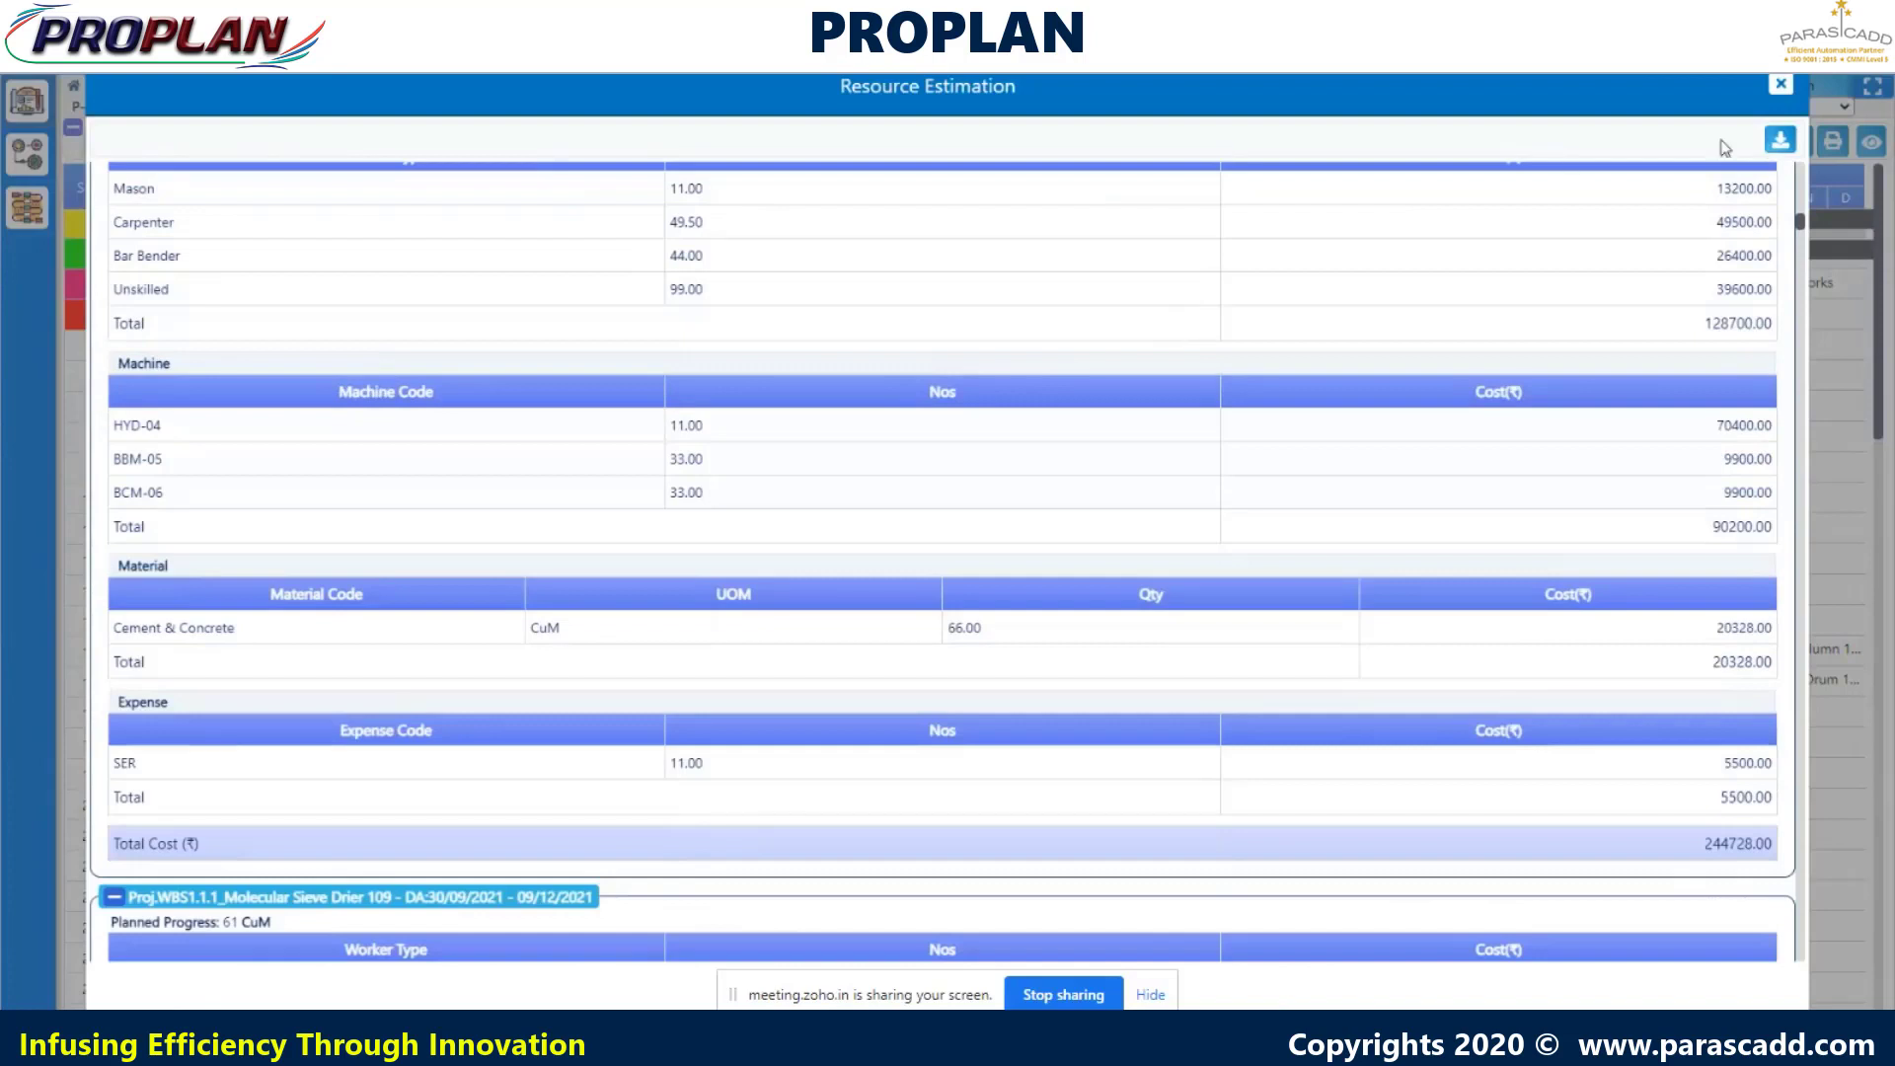
left_click(1780, 142)
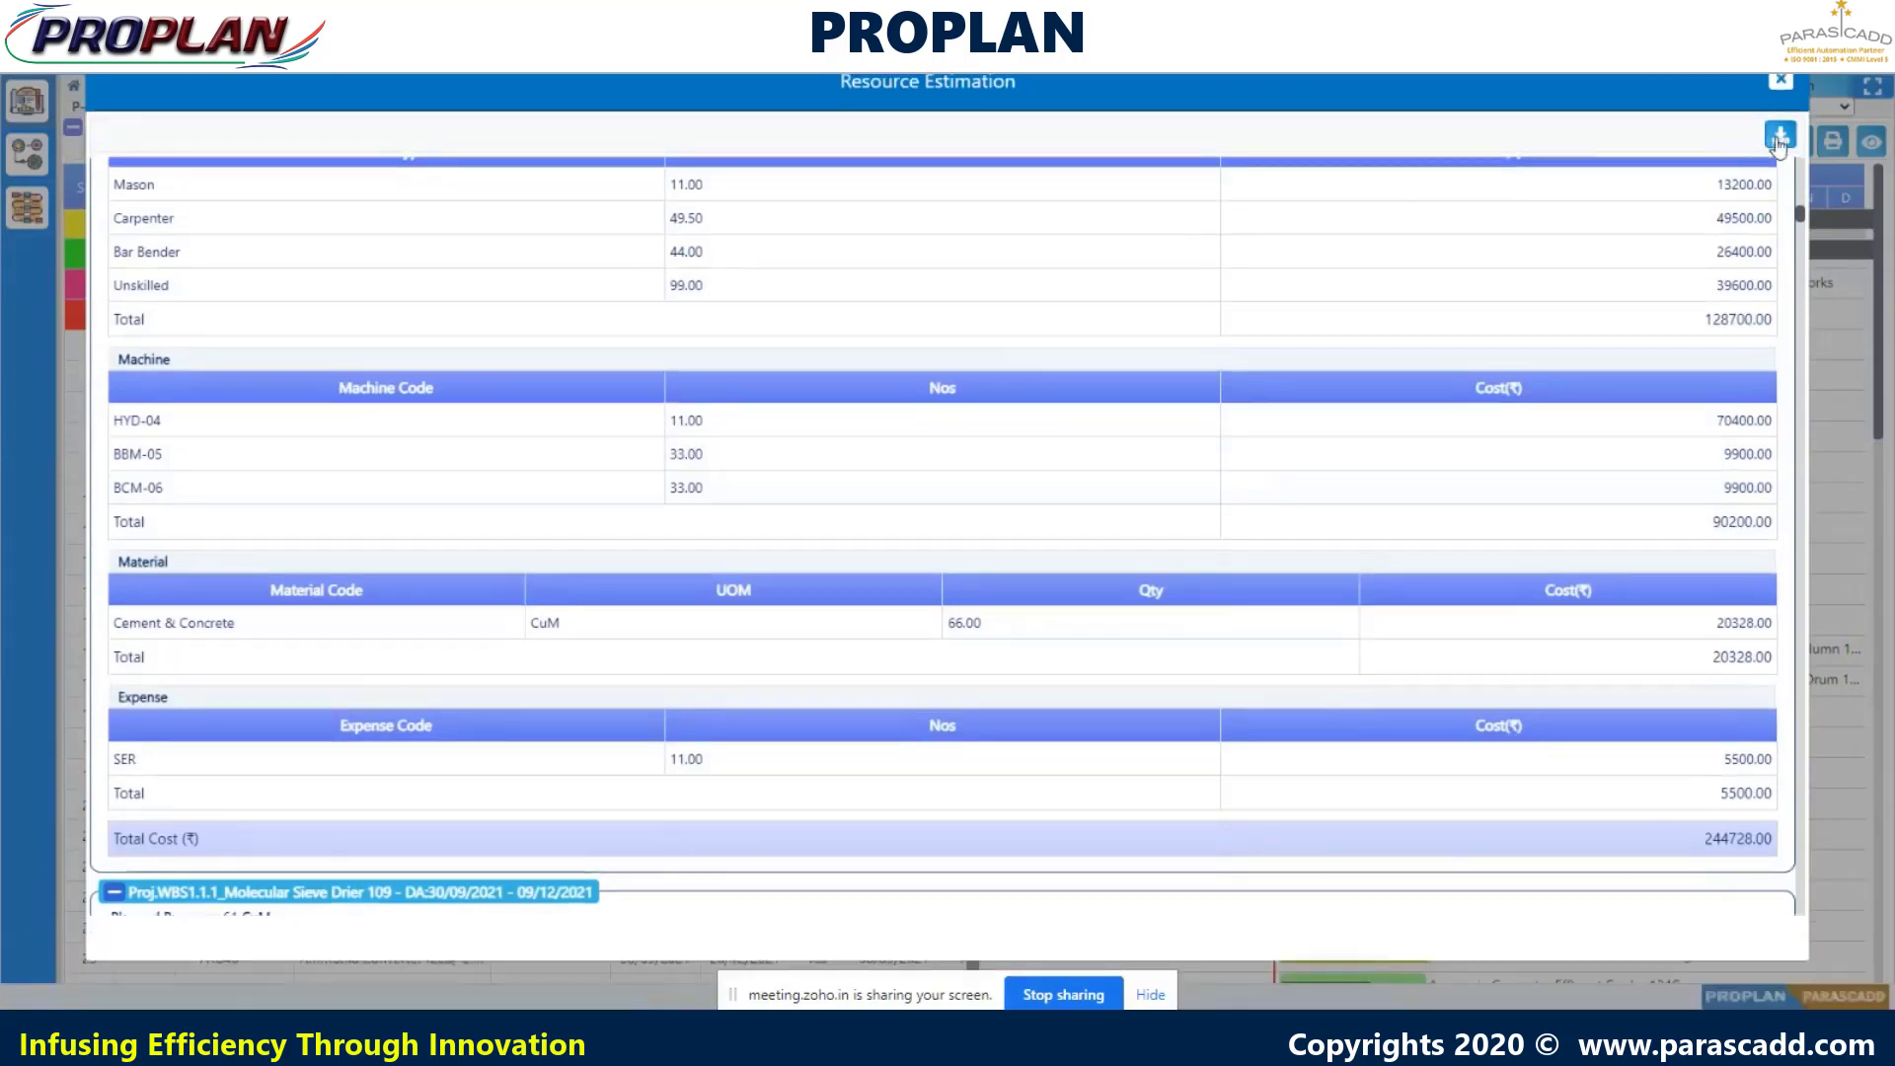
left_click(177, 1002)
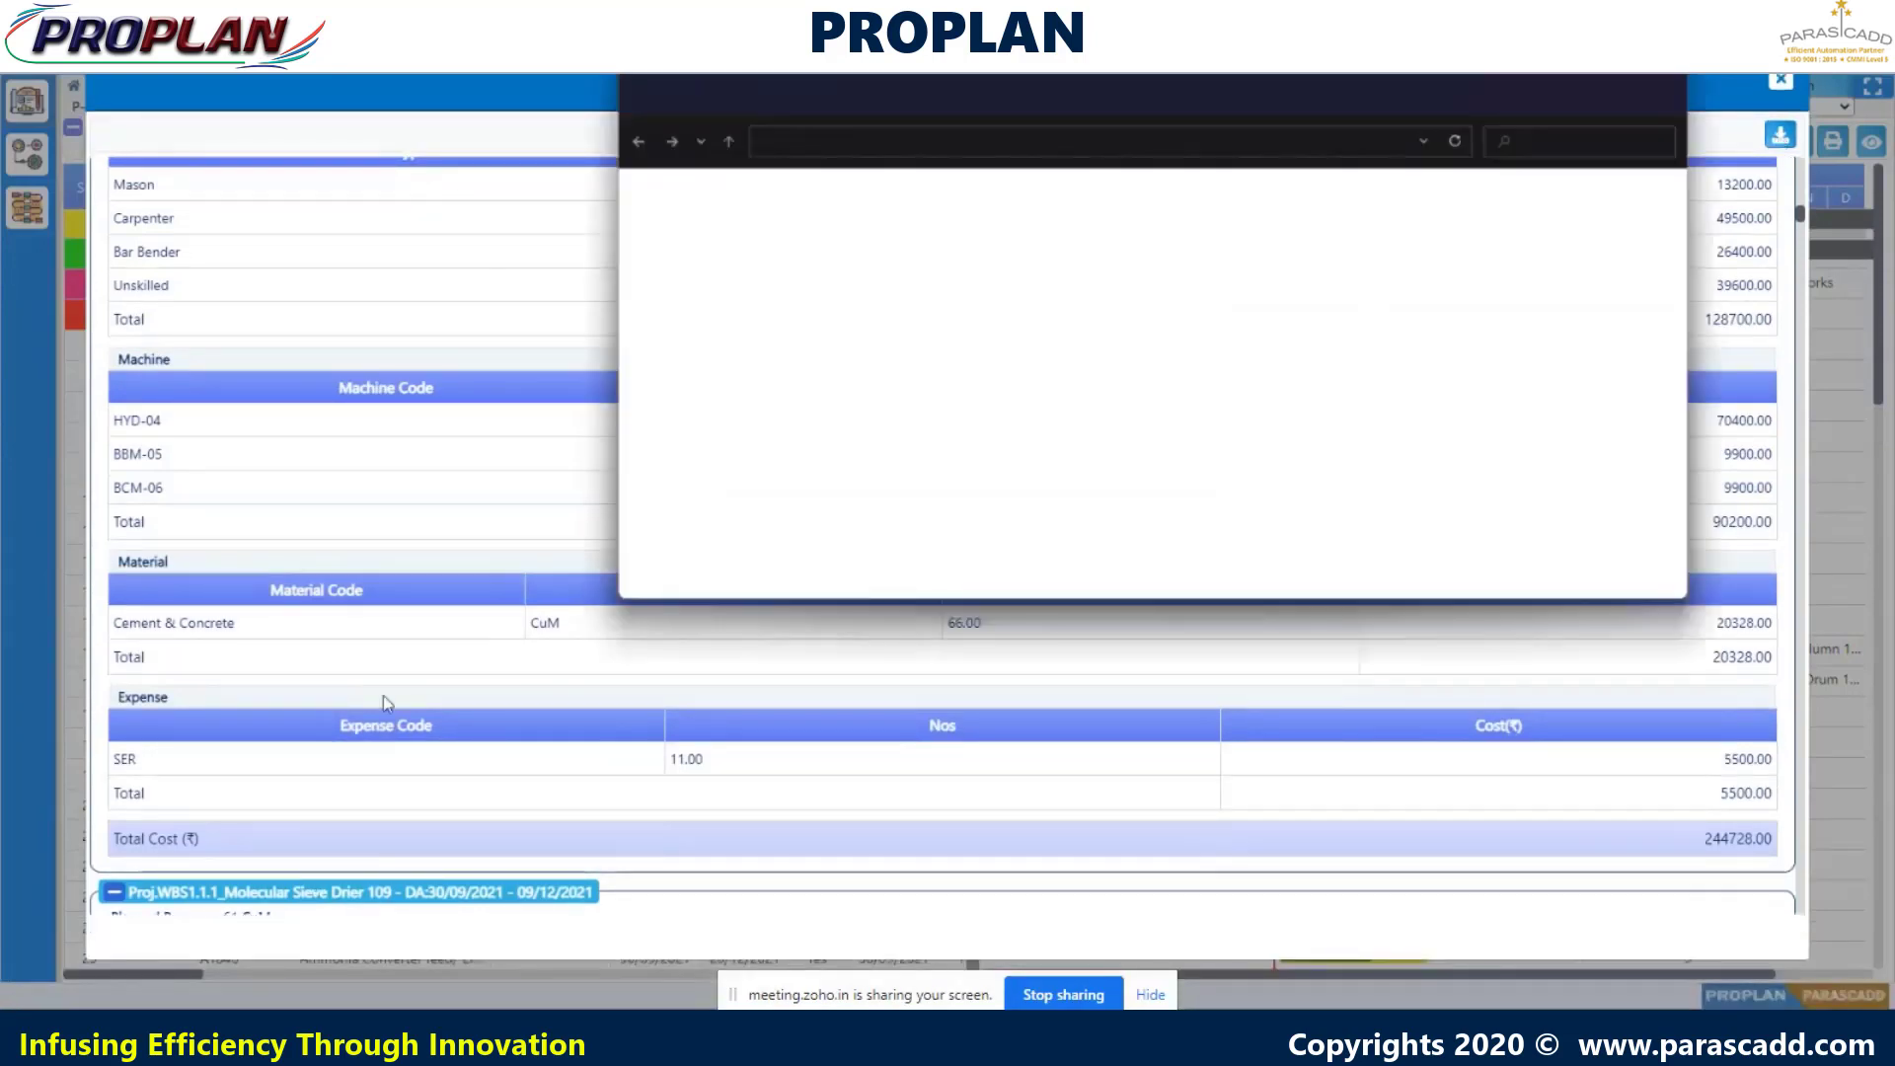
- Open the resource estimation PDF from the archive and scroll through to page 52
left_click(997, 209)
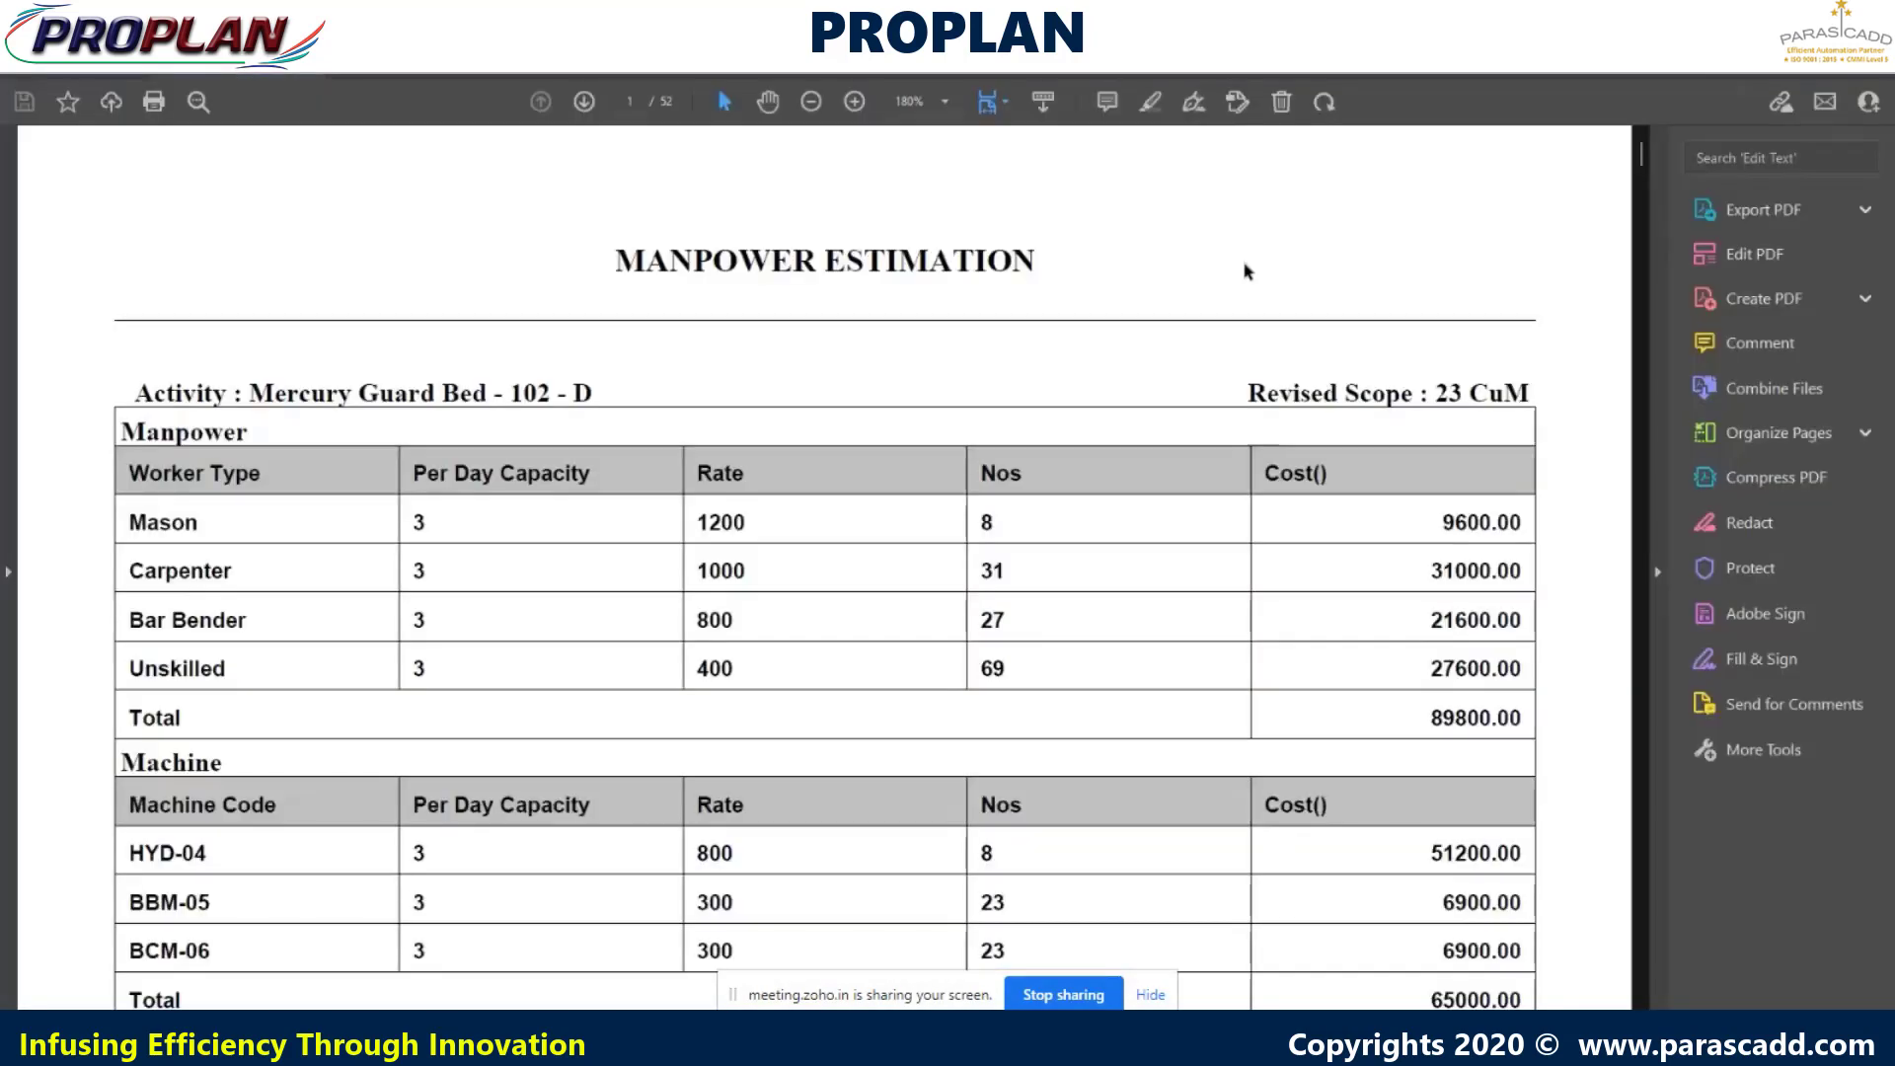
scroll(1299, 341, "down", 3)
scroll(1333, 457, "down", 12)
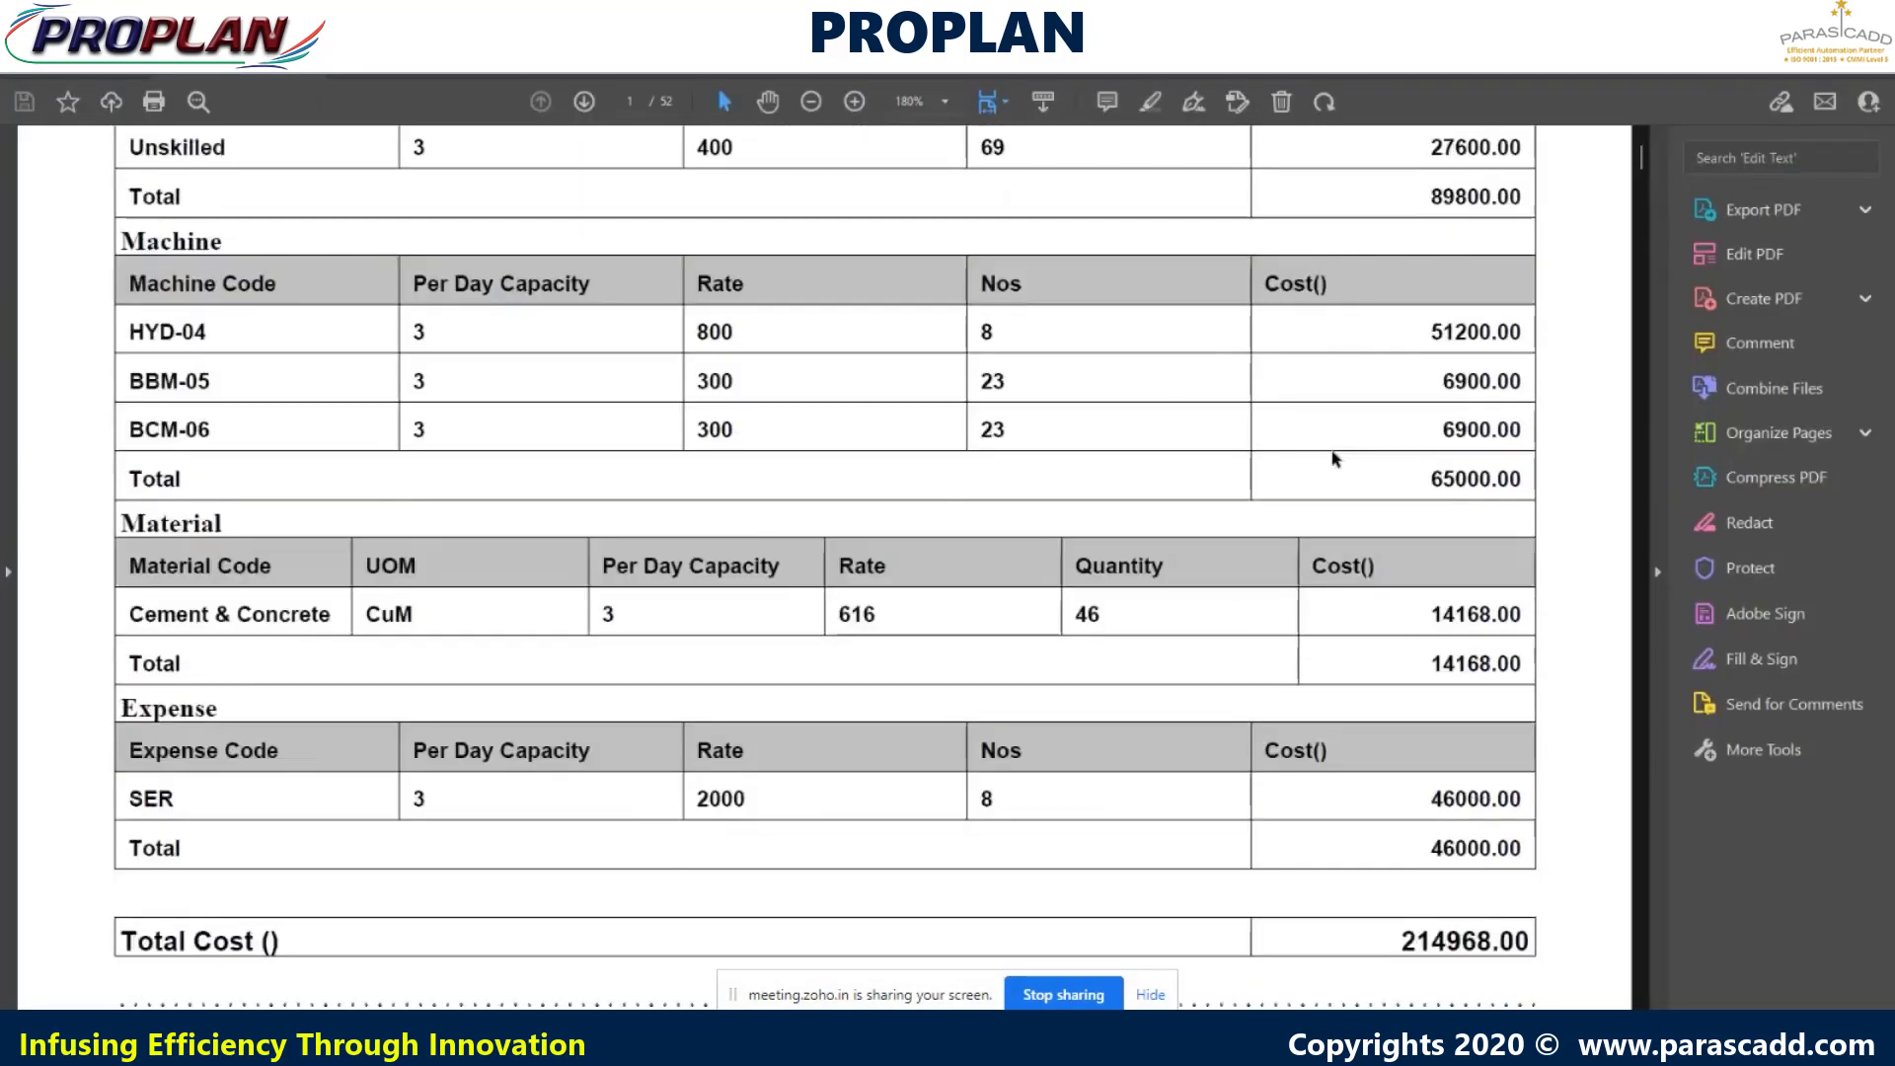
scroll(1335, 459, "down", 18)
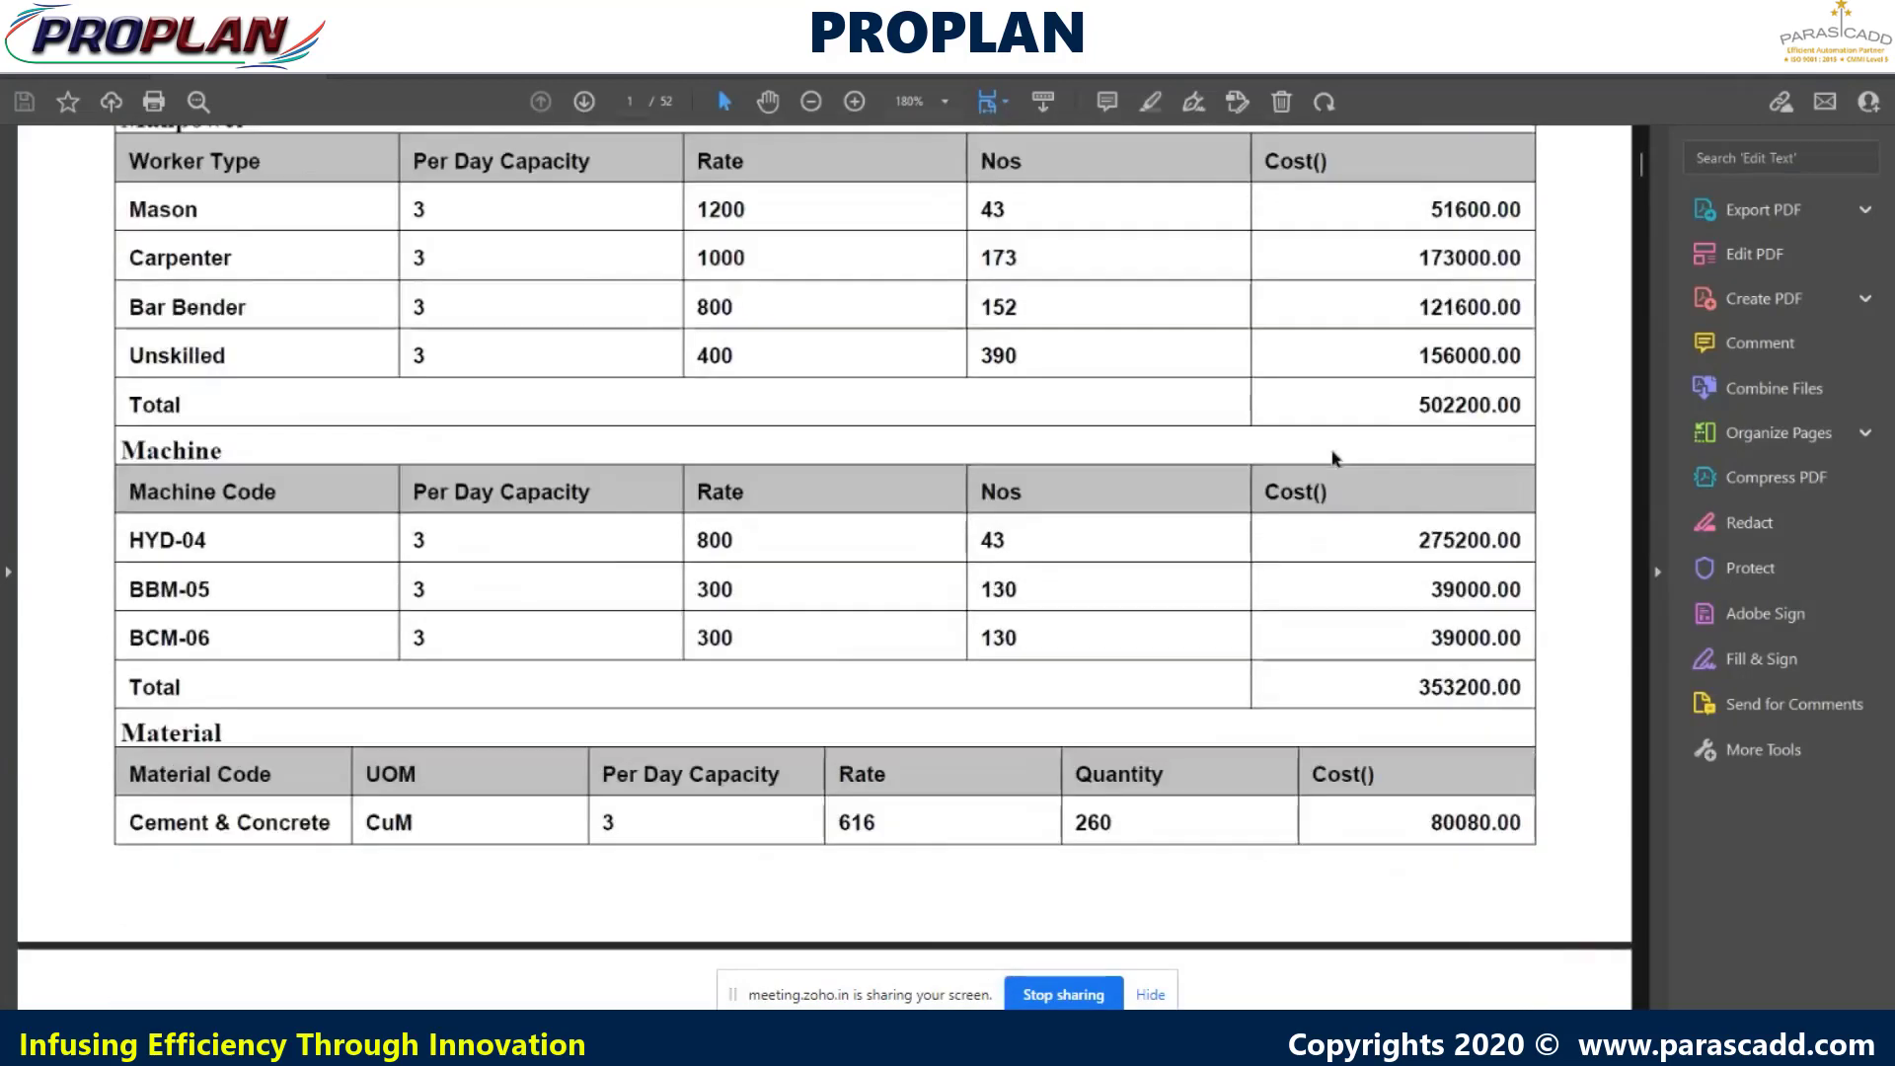
scroll(1337, 458, "down", 5)
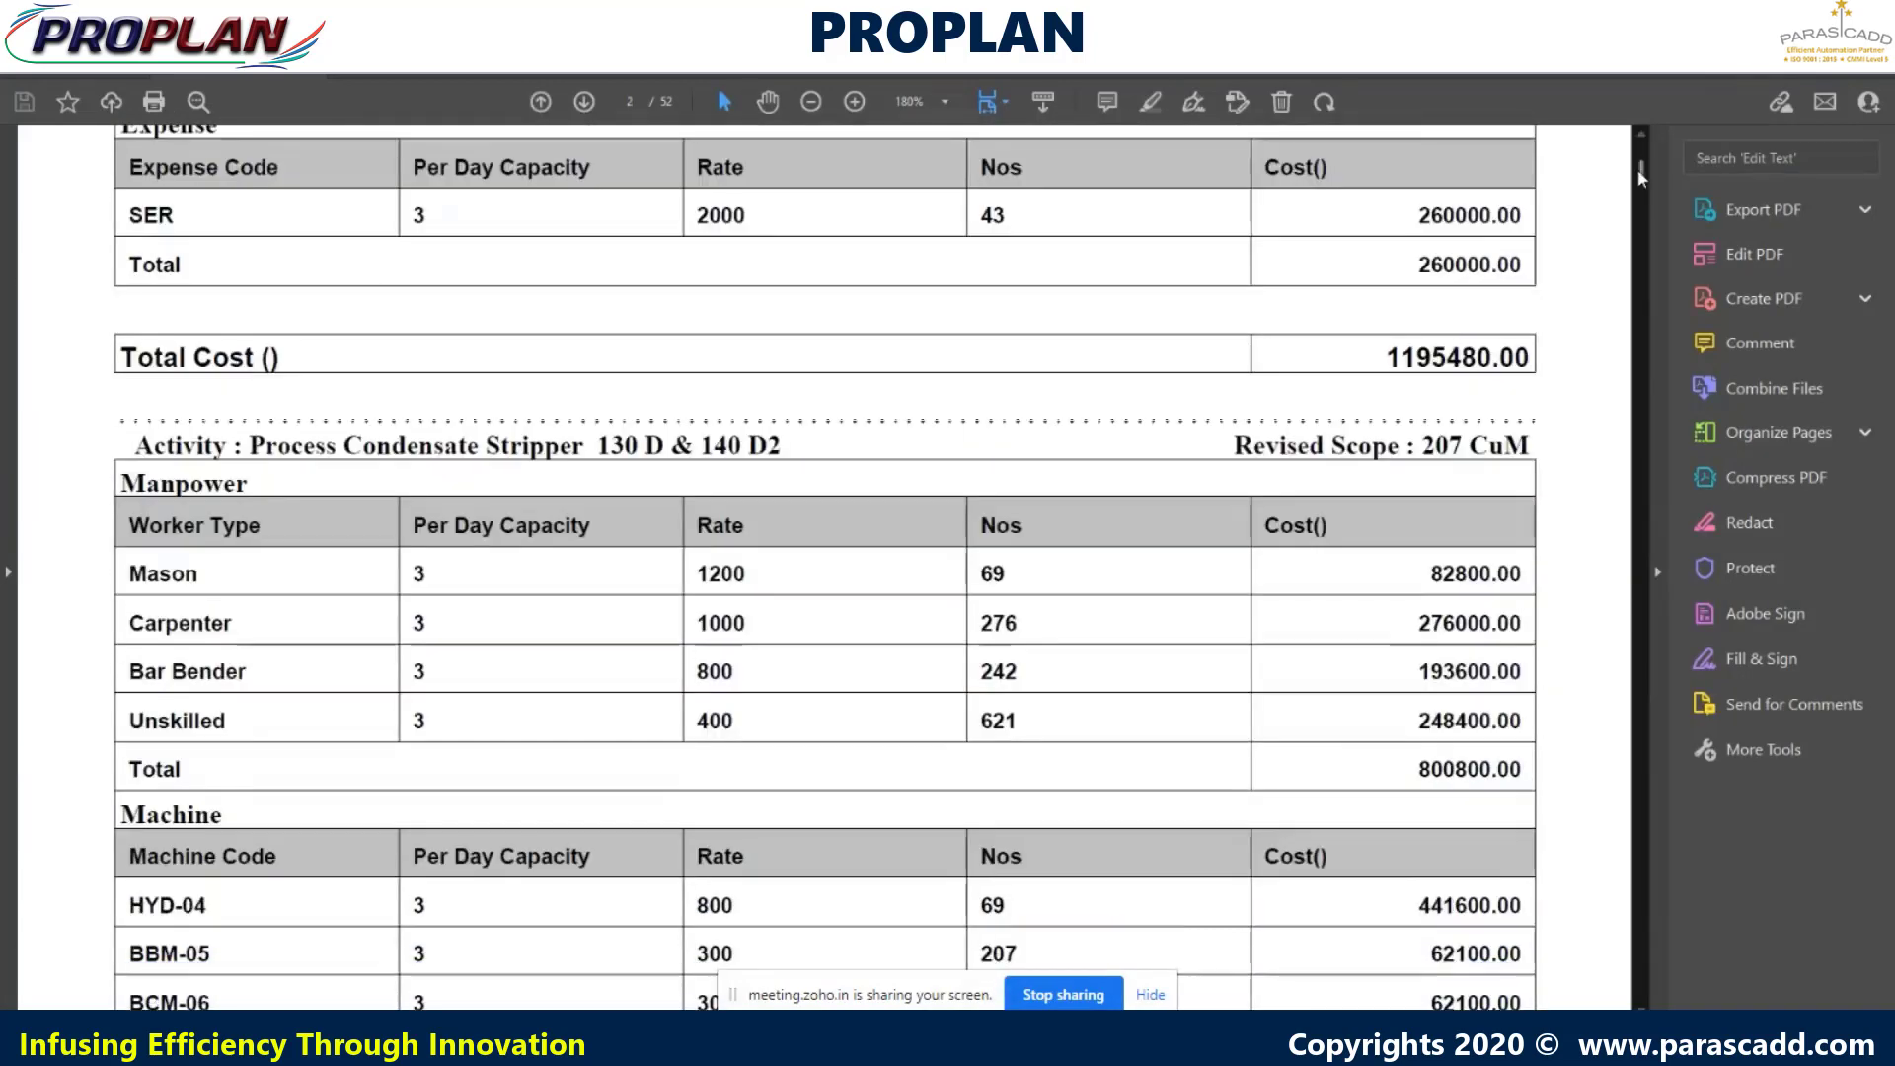
left_click_drag(1638, 191, 1568, 958)
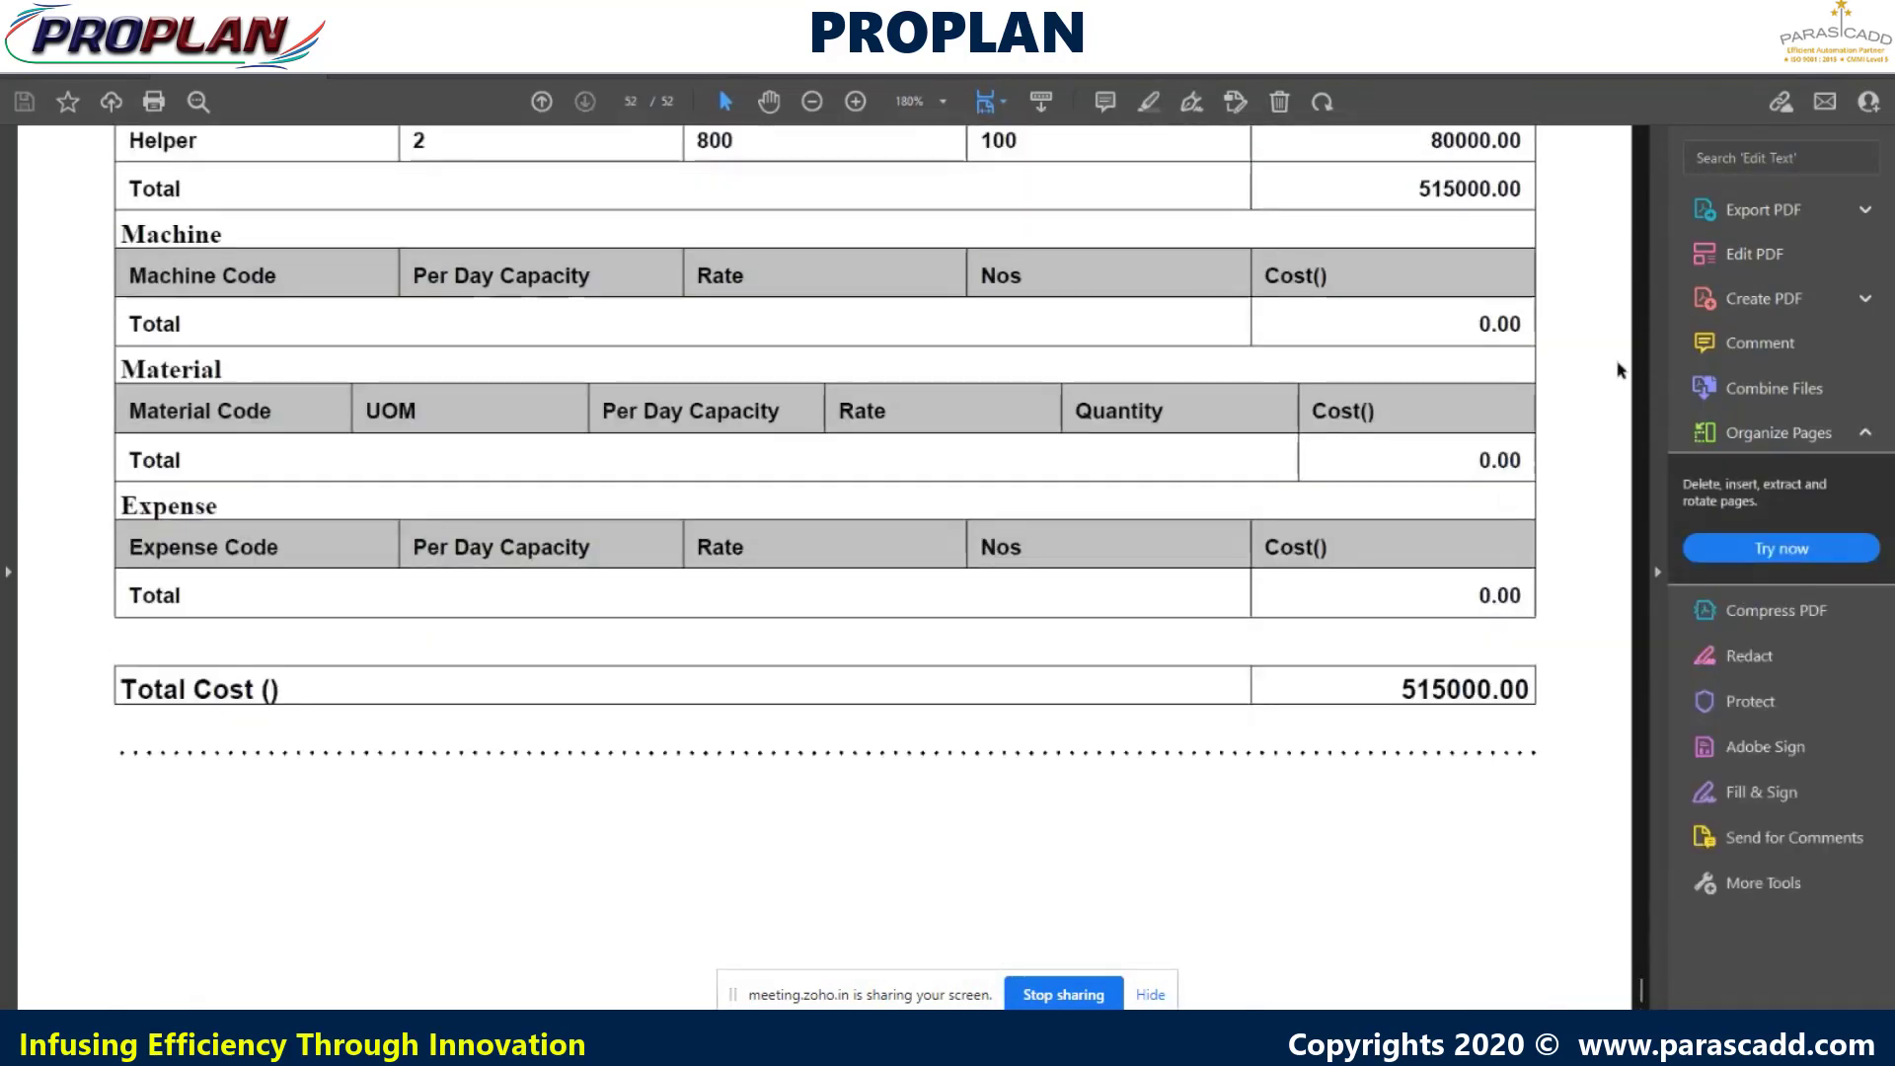
- Close Acrobat, the file browser and the Resource Estimation dialog
left_click(1871, 14)
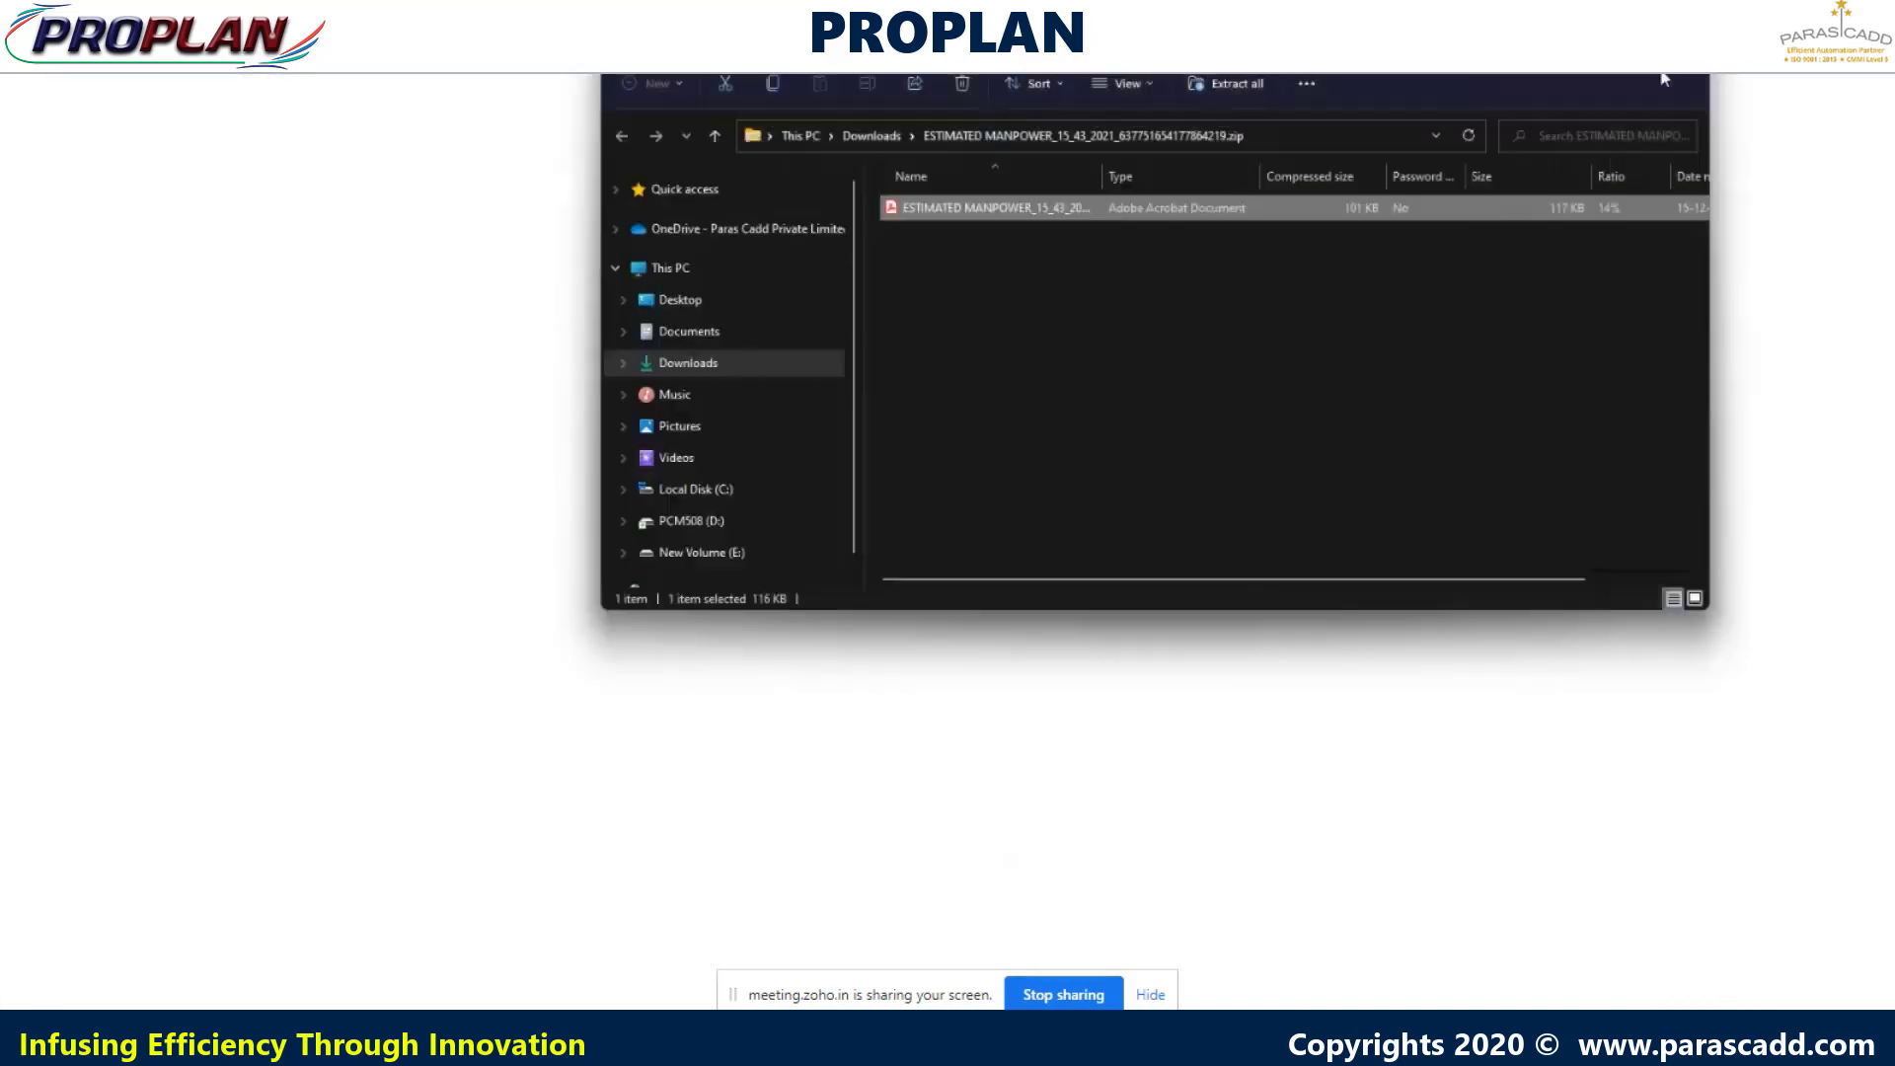
left_click(1684, 50)
left_click(1780, 87)
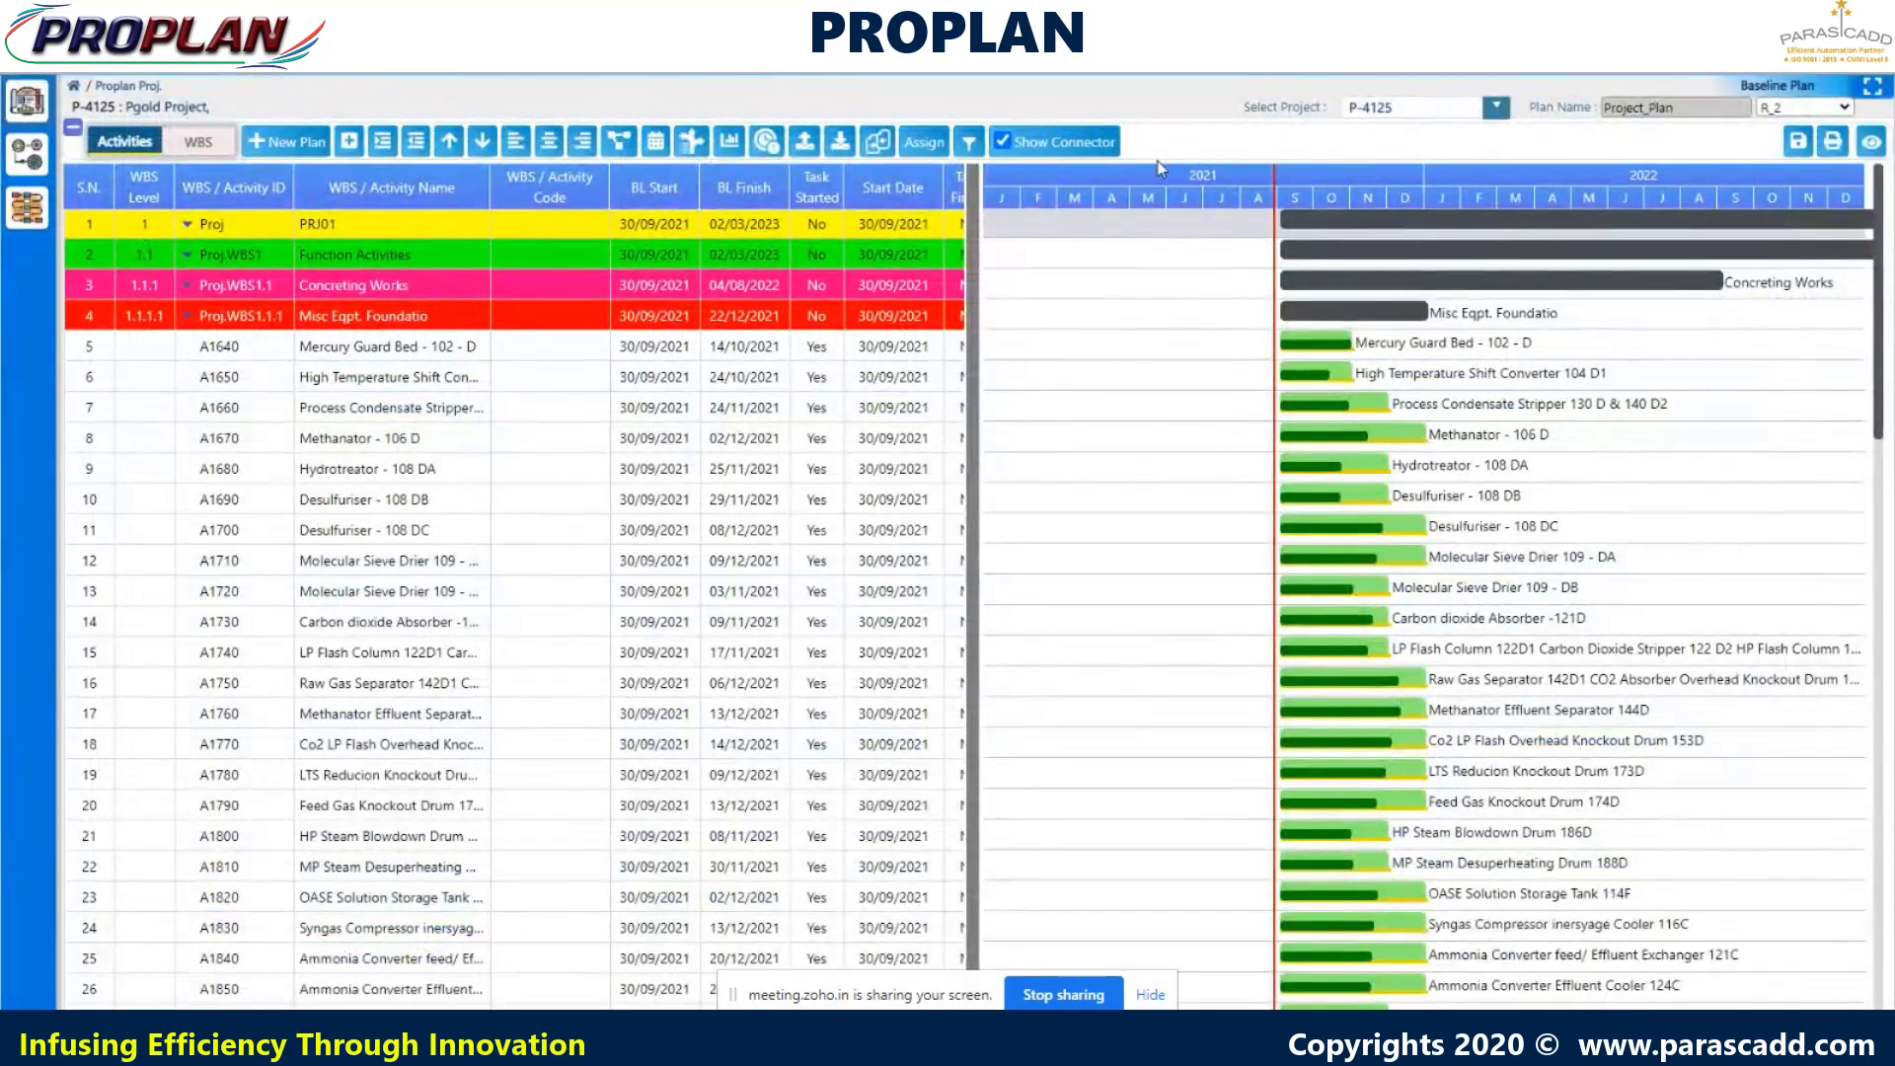
- Hide the Gantt connectors and open the Standard progress chart for Mercury Guard Bed - 102 - D
left_click(1002, 141)
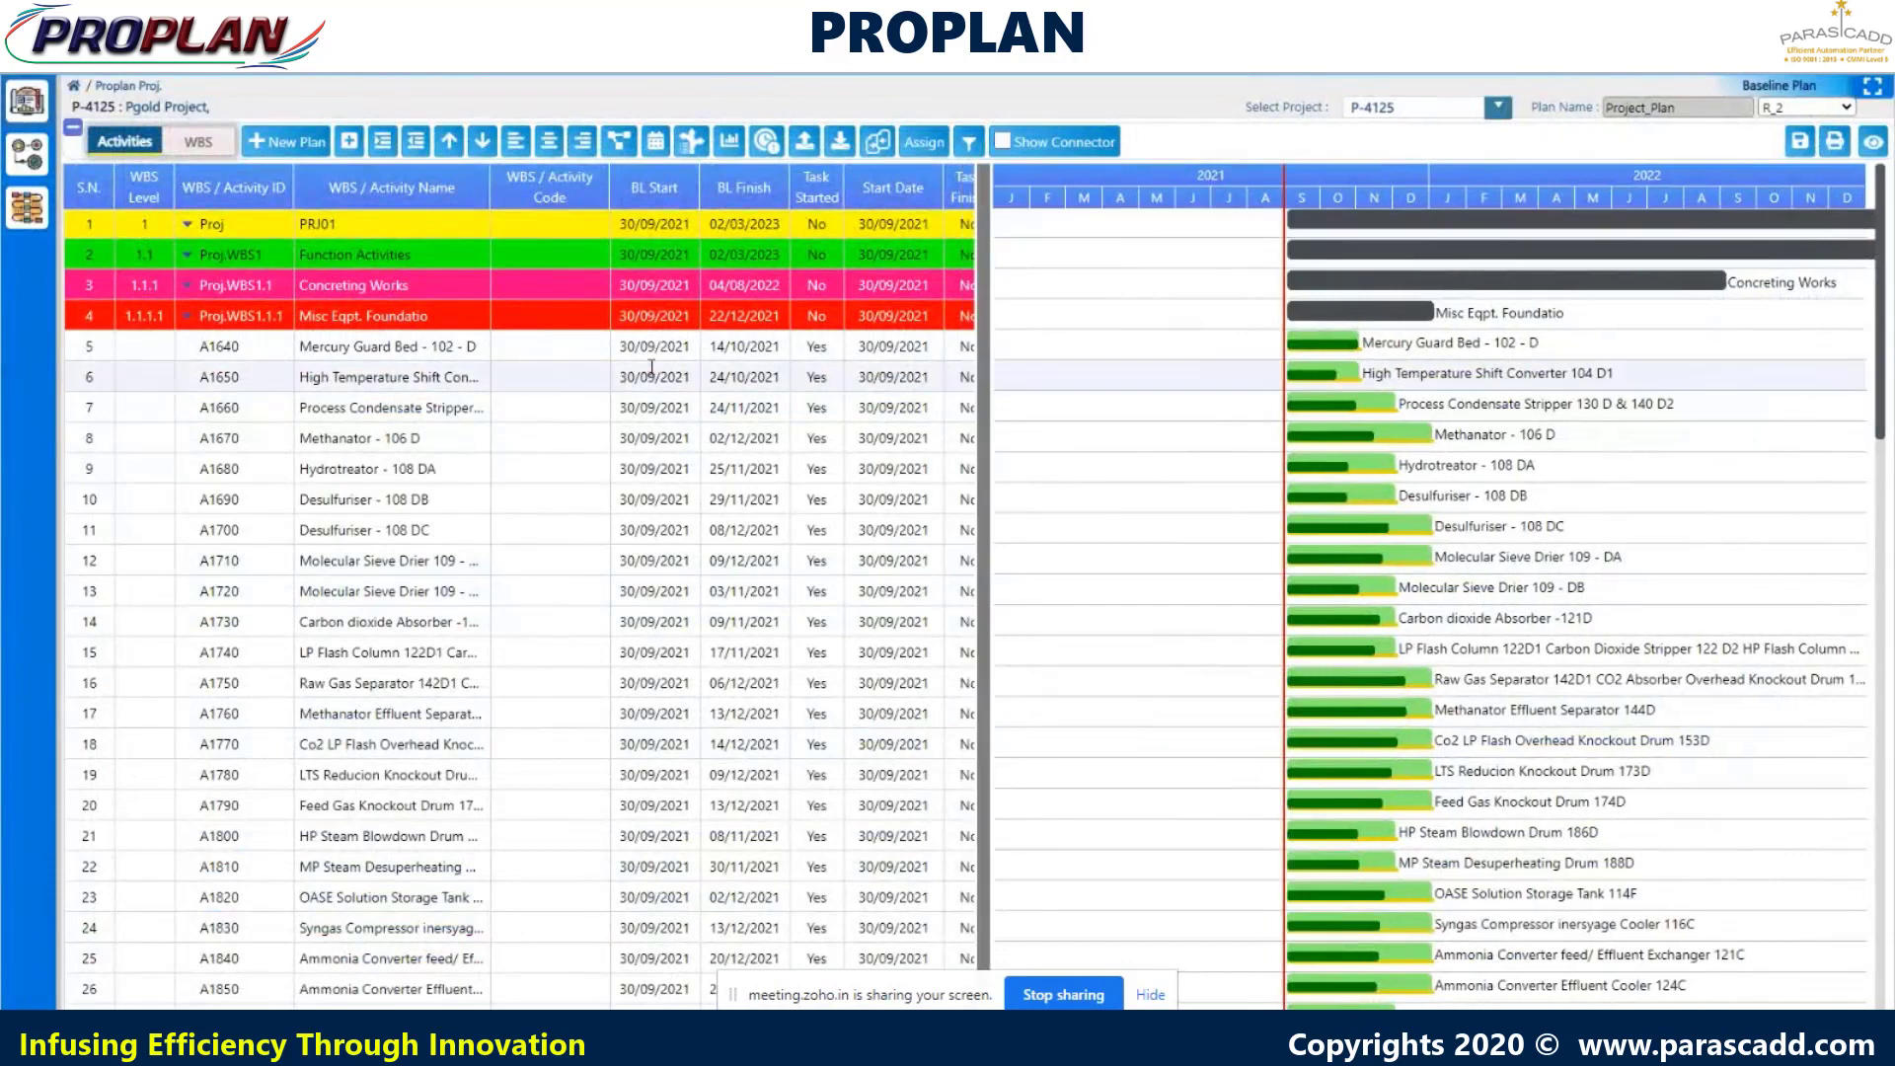
left_click(1339, 354)
right_click(1339, 355)
mouse_move(1378, 393)
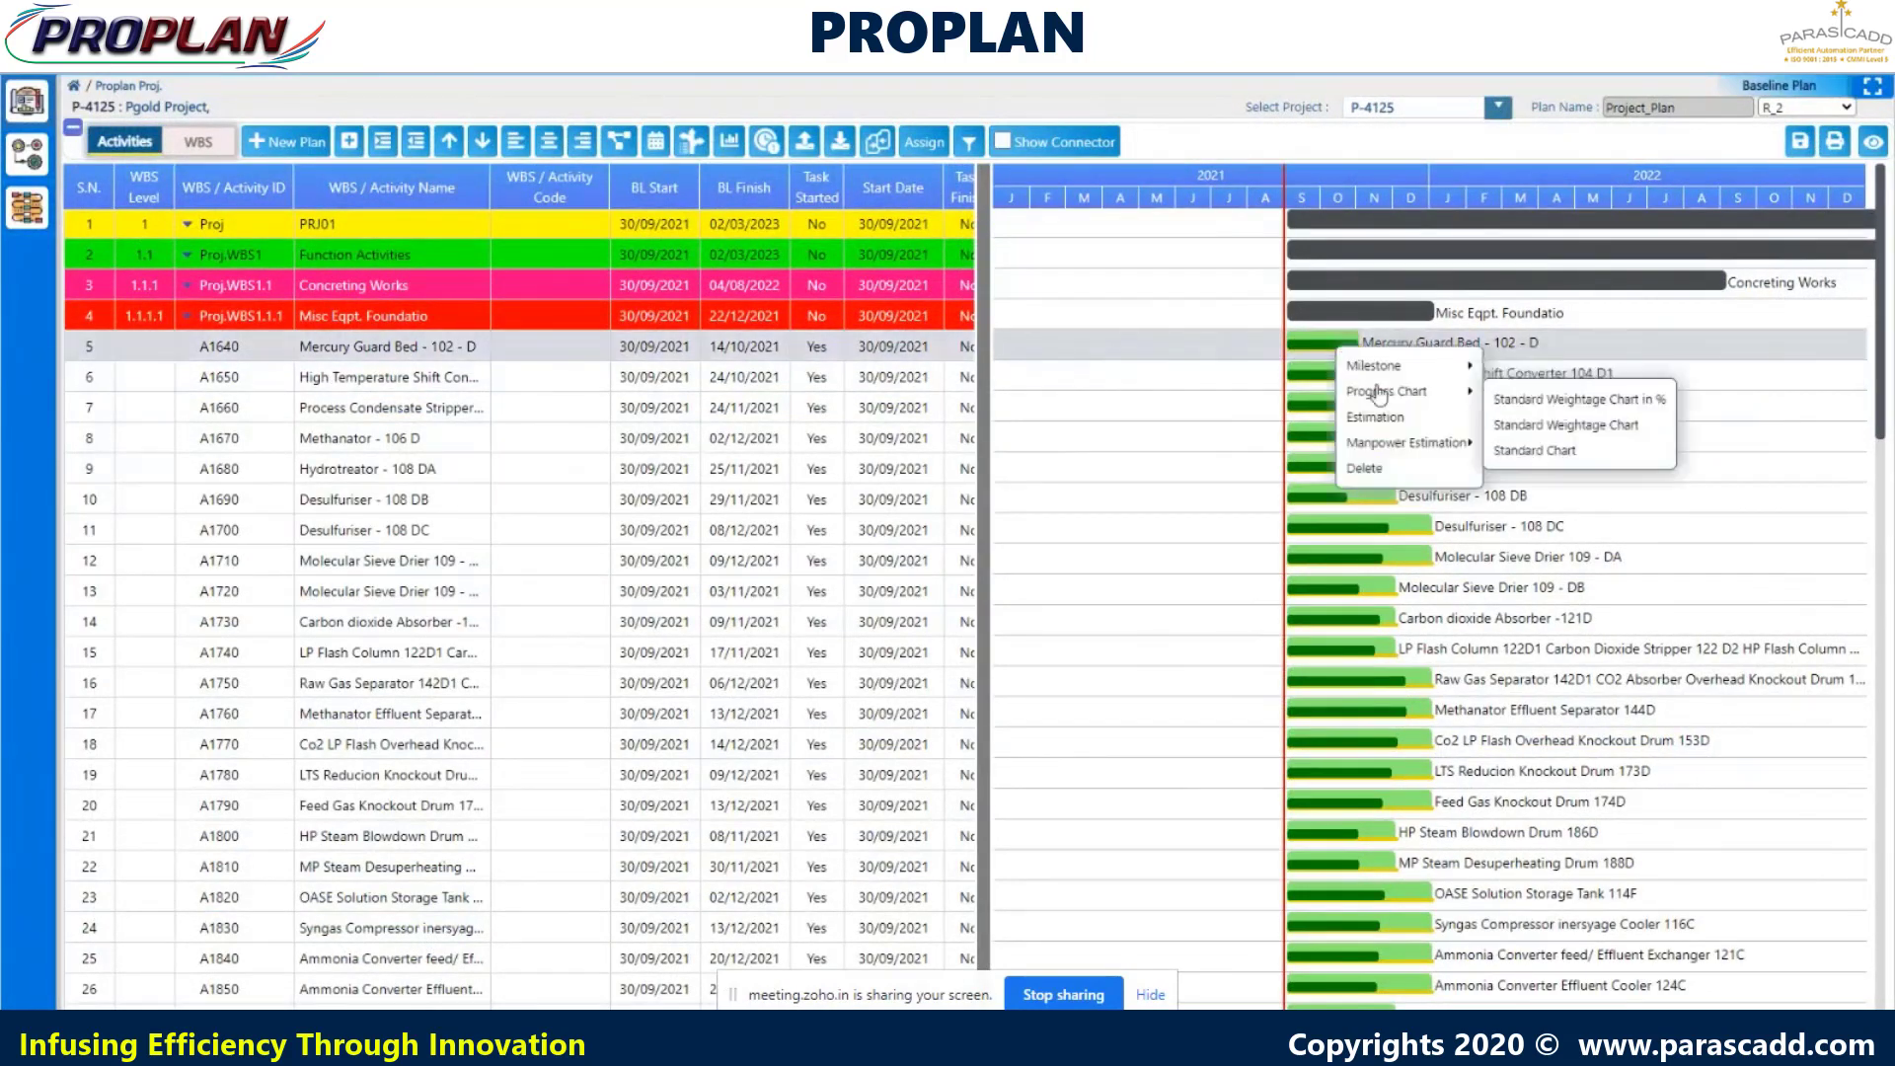
left_click(1536, 451)
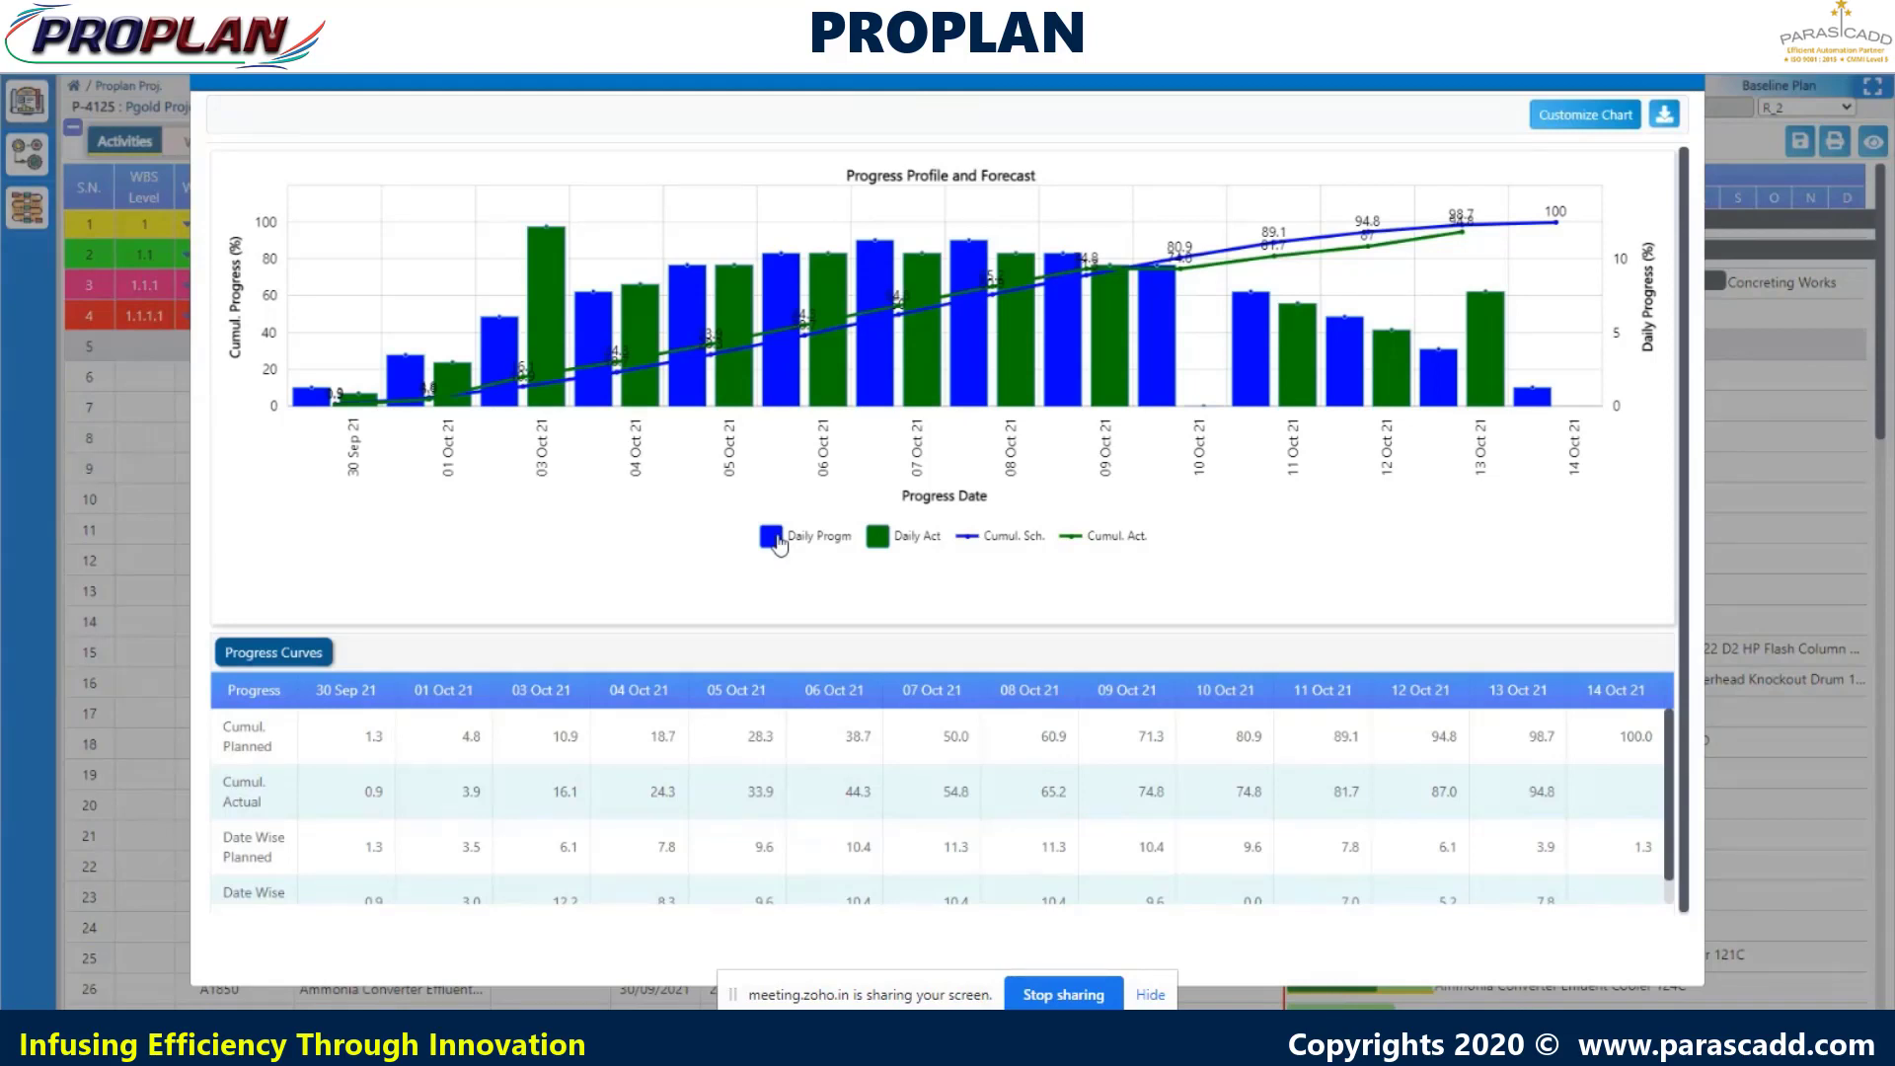
- Toggle the planned and actual progress series, then close the 94.8% versus 100.0% chart
left_click(778, 540)
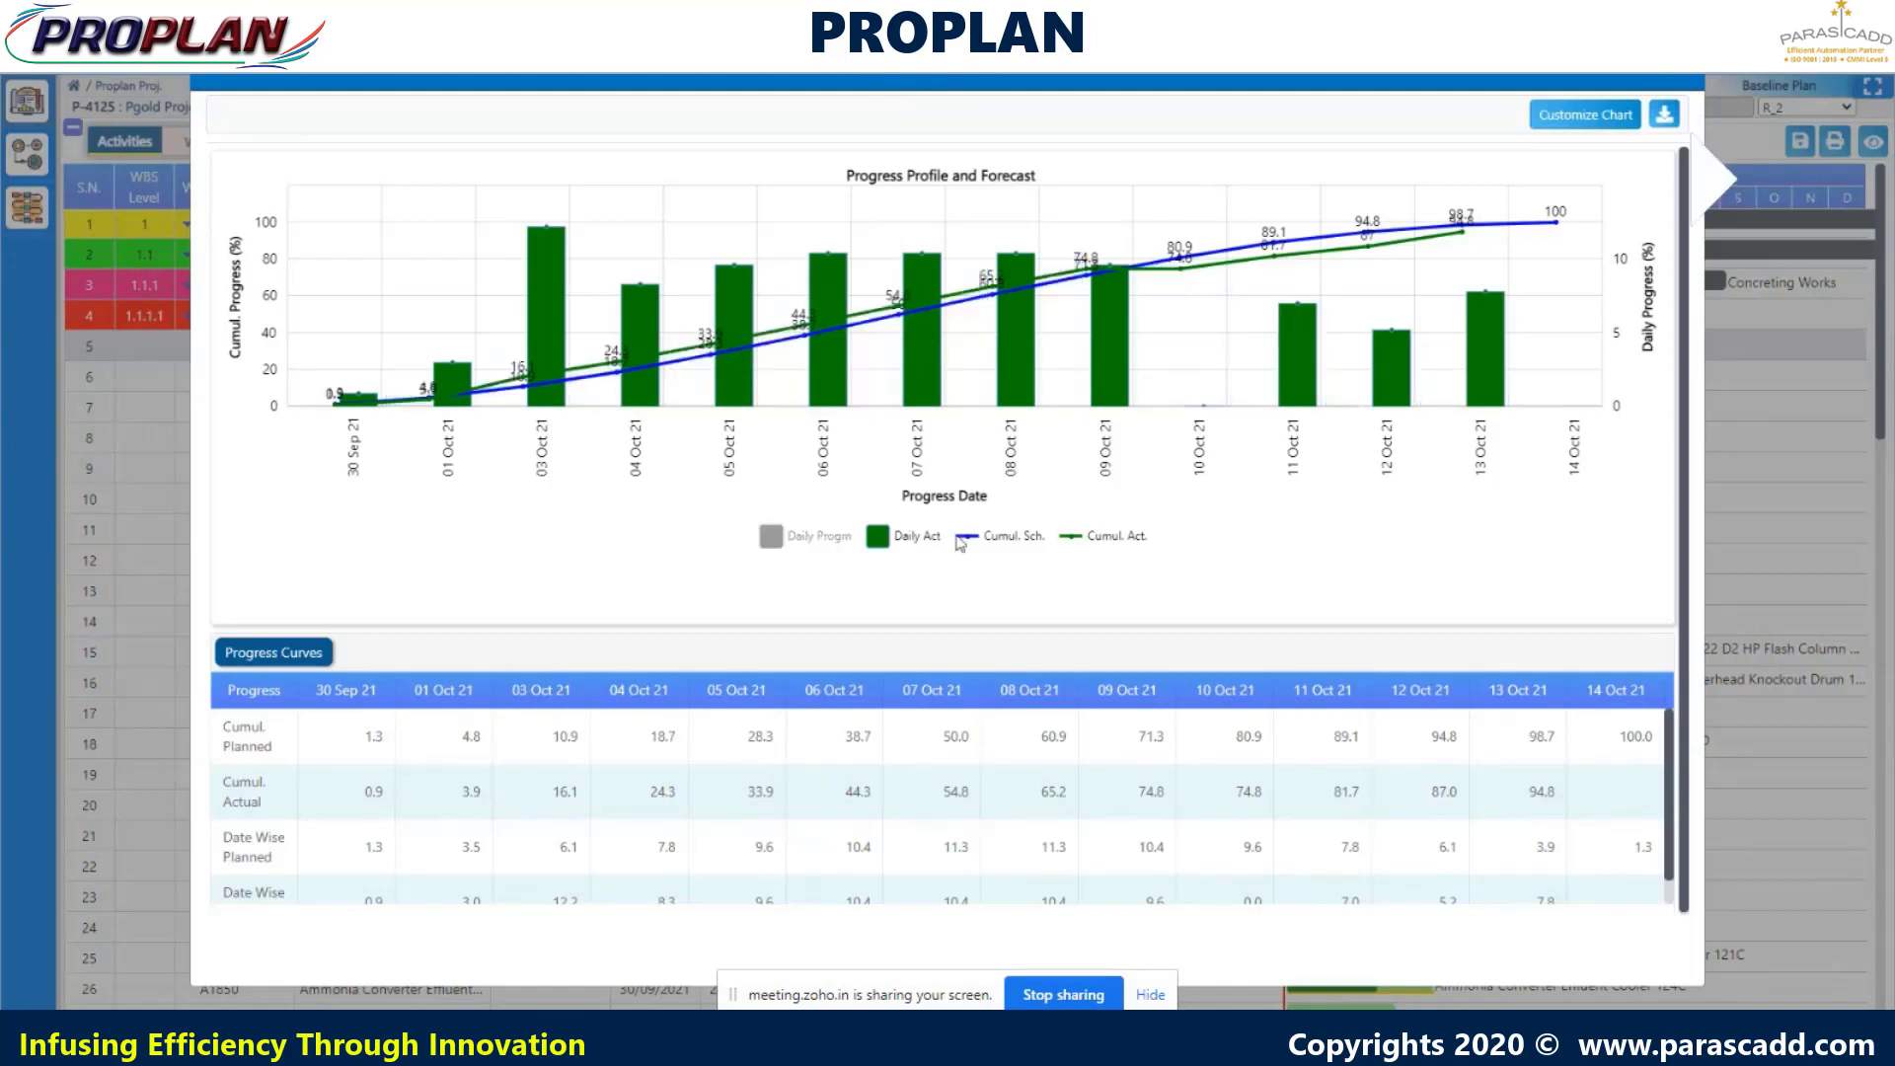
left_click(965, 538)
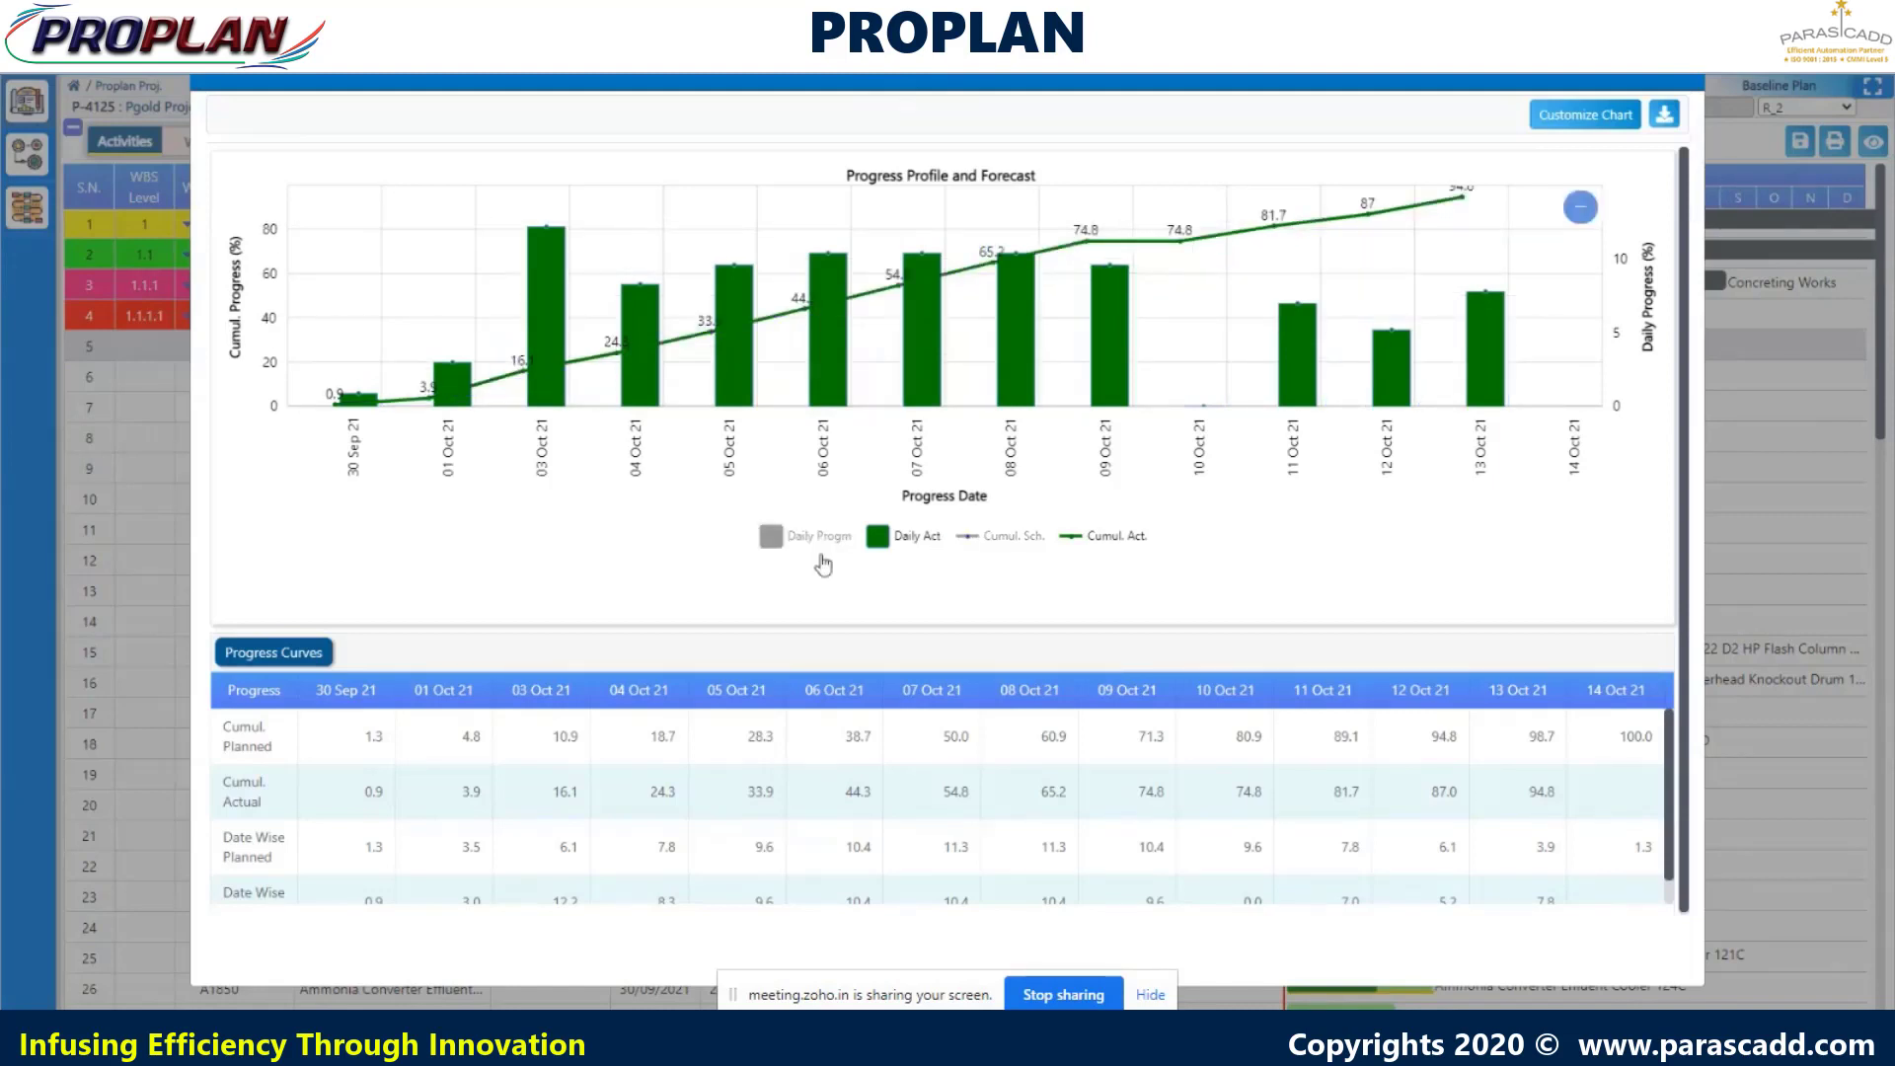
left_click(778, 545)
left_click(965, 539)
left_click(892, 549)
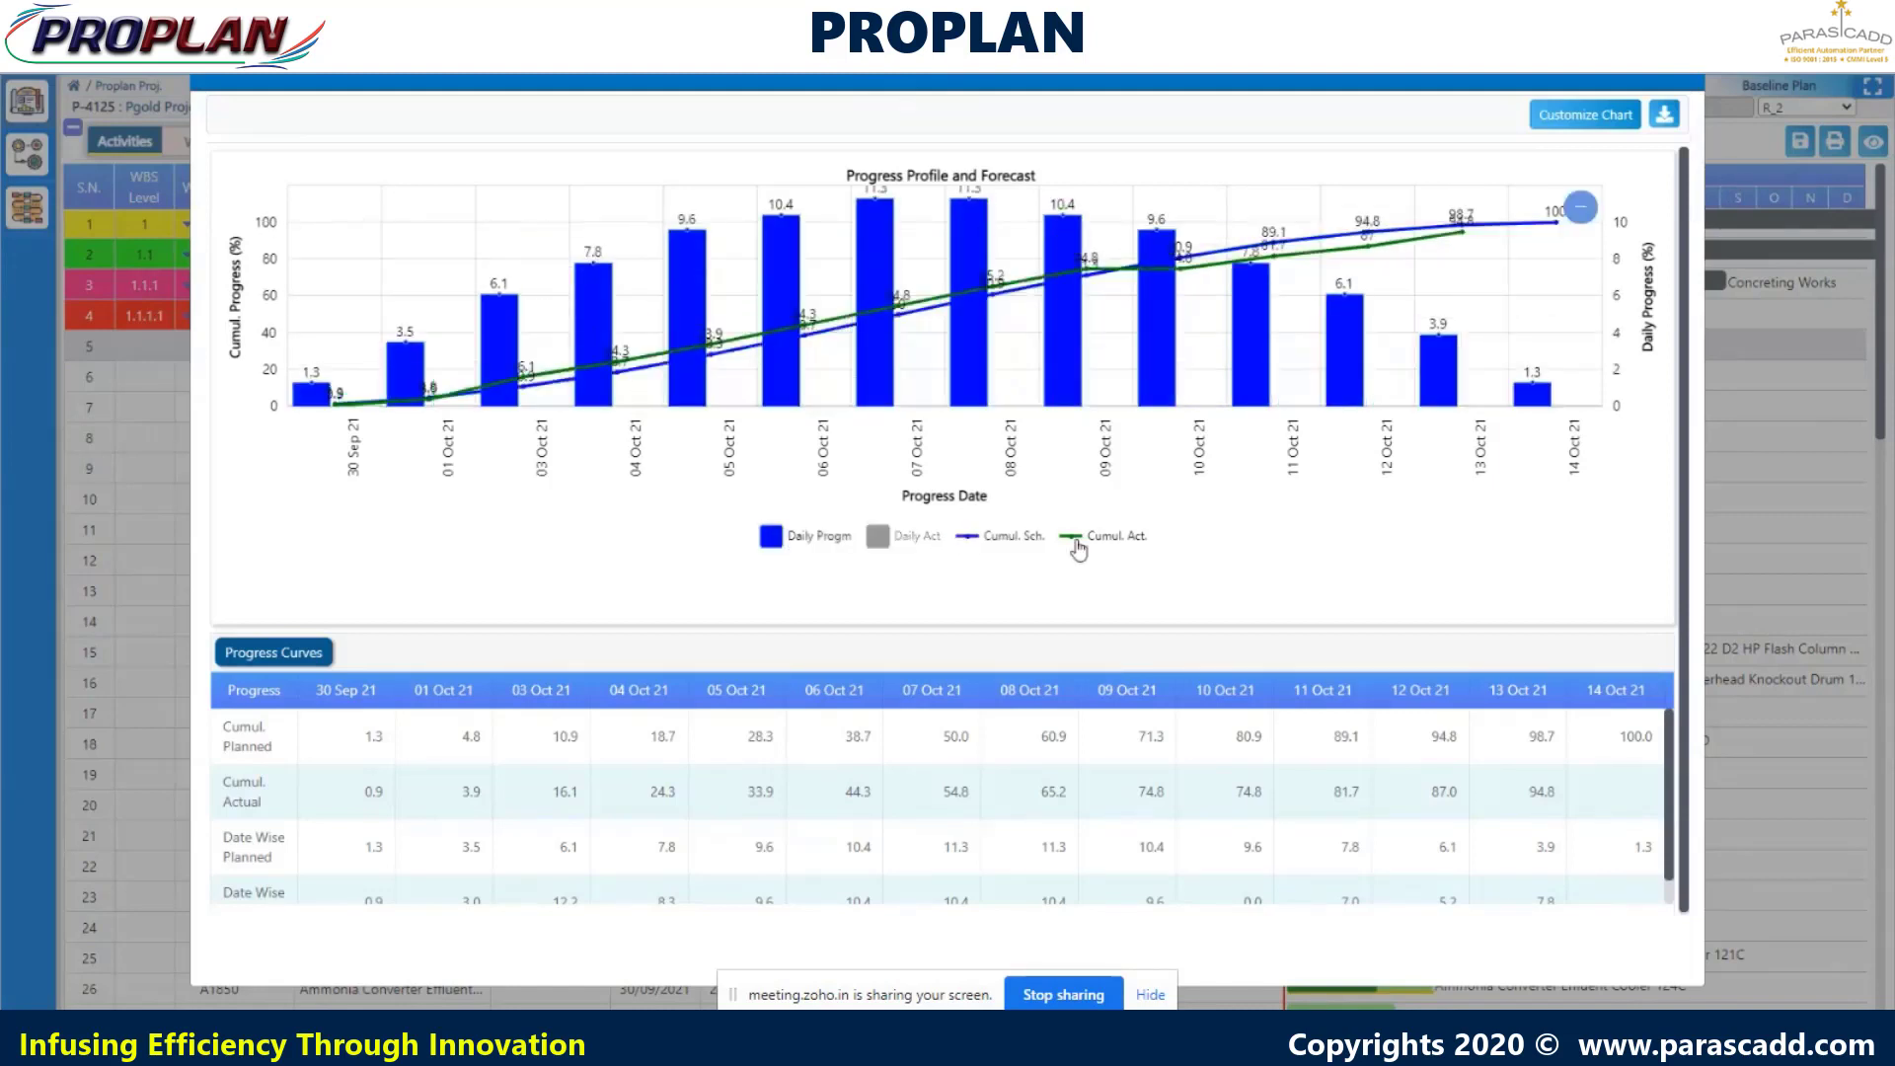
left_click(1081, 543)
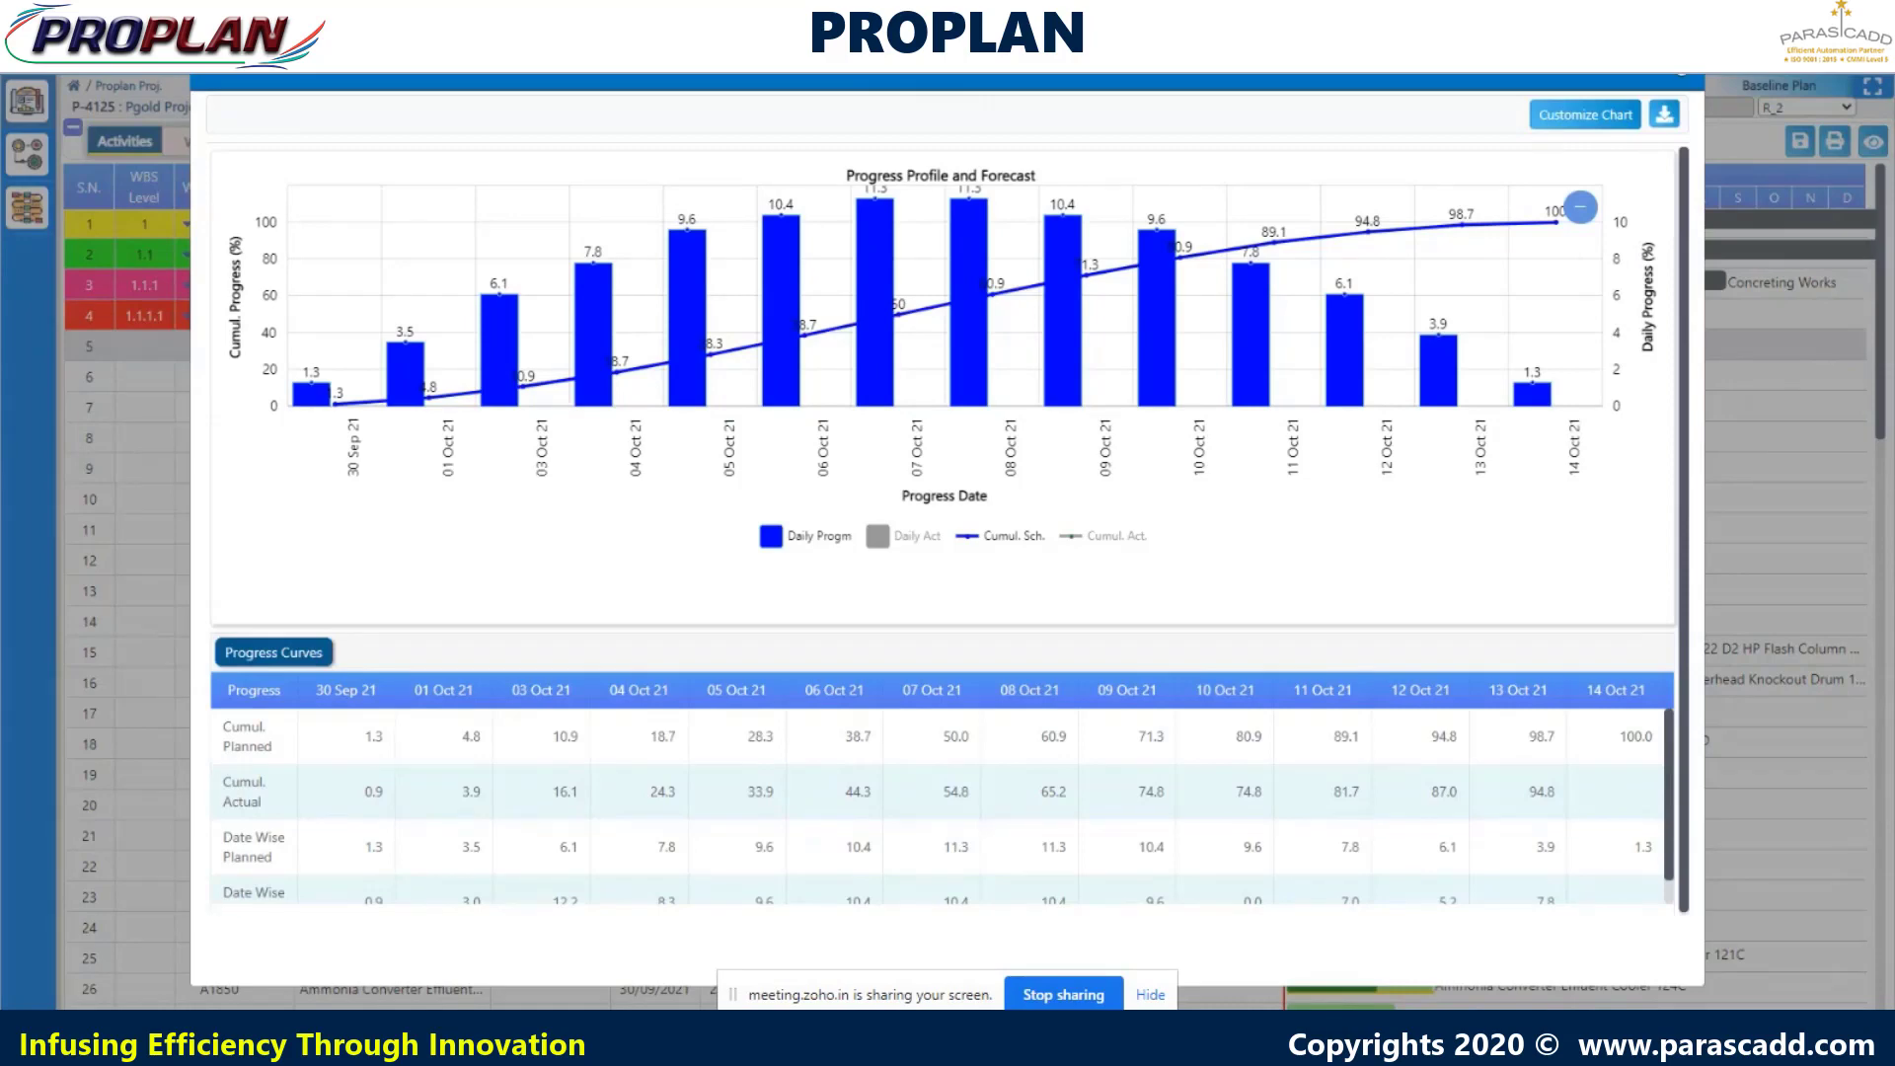
left_click(1683, 69)
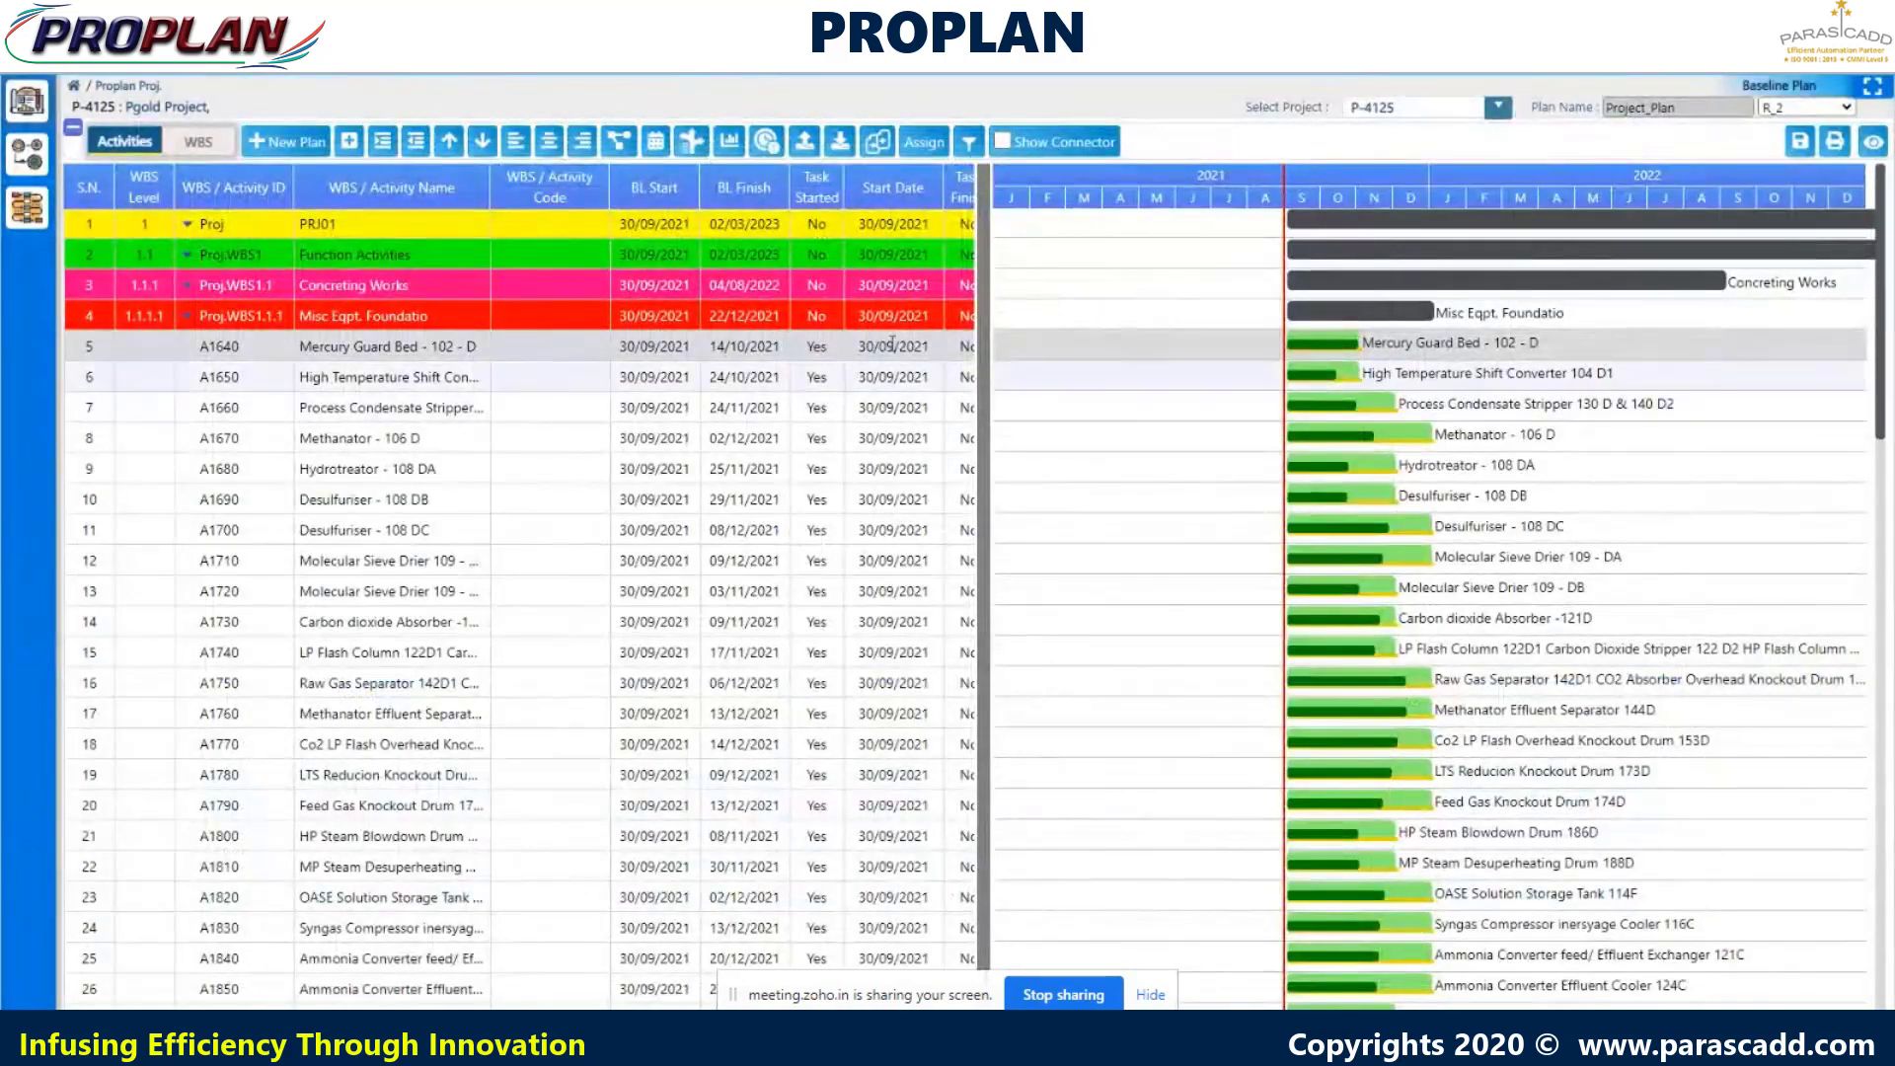
- Reschedule as per planned rate, efficiency factor 1, with the current data date 14/10/2021
left_click(657, 144)
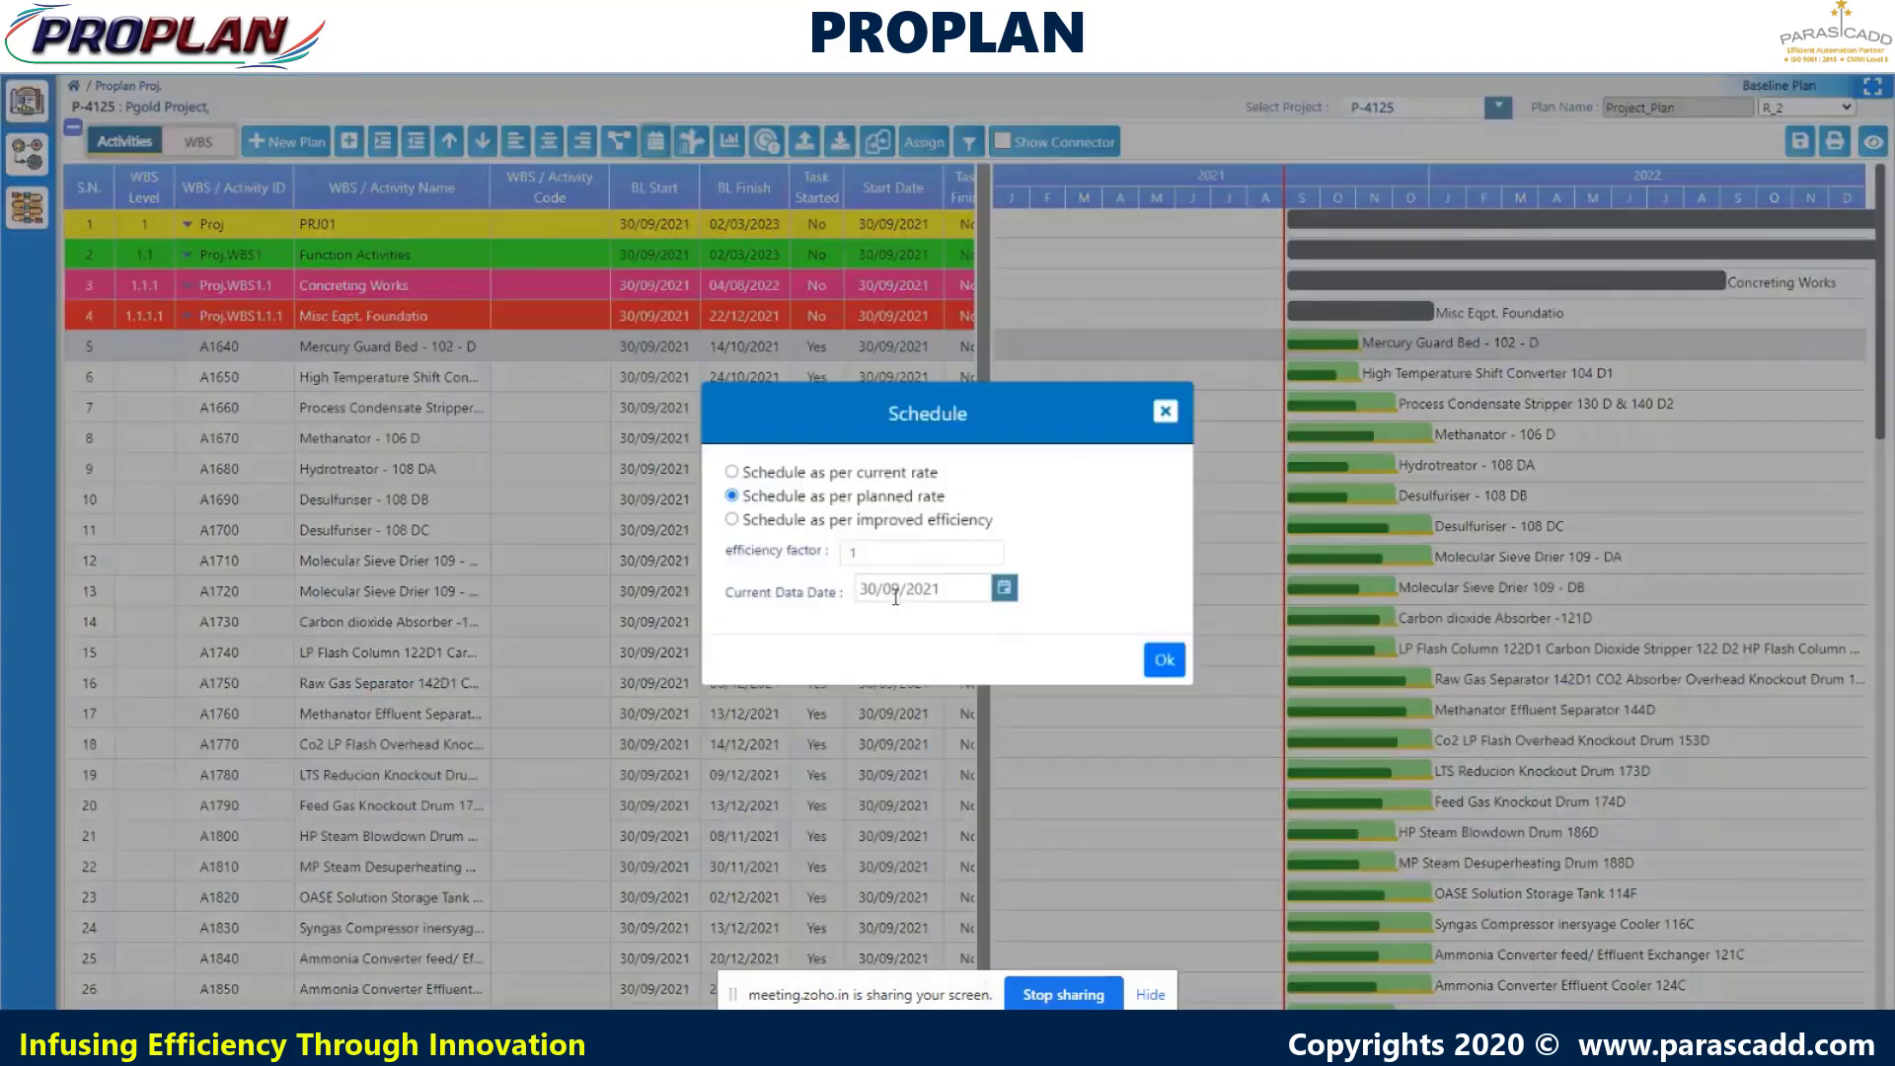
left_click(1004, 587)
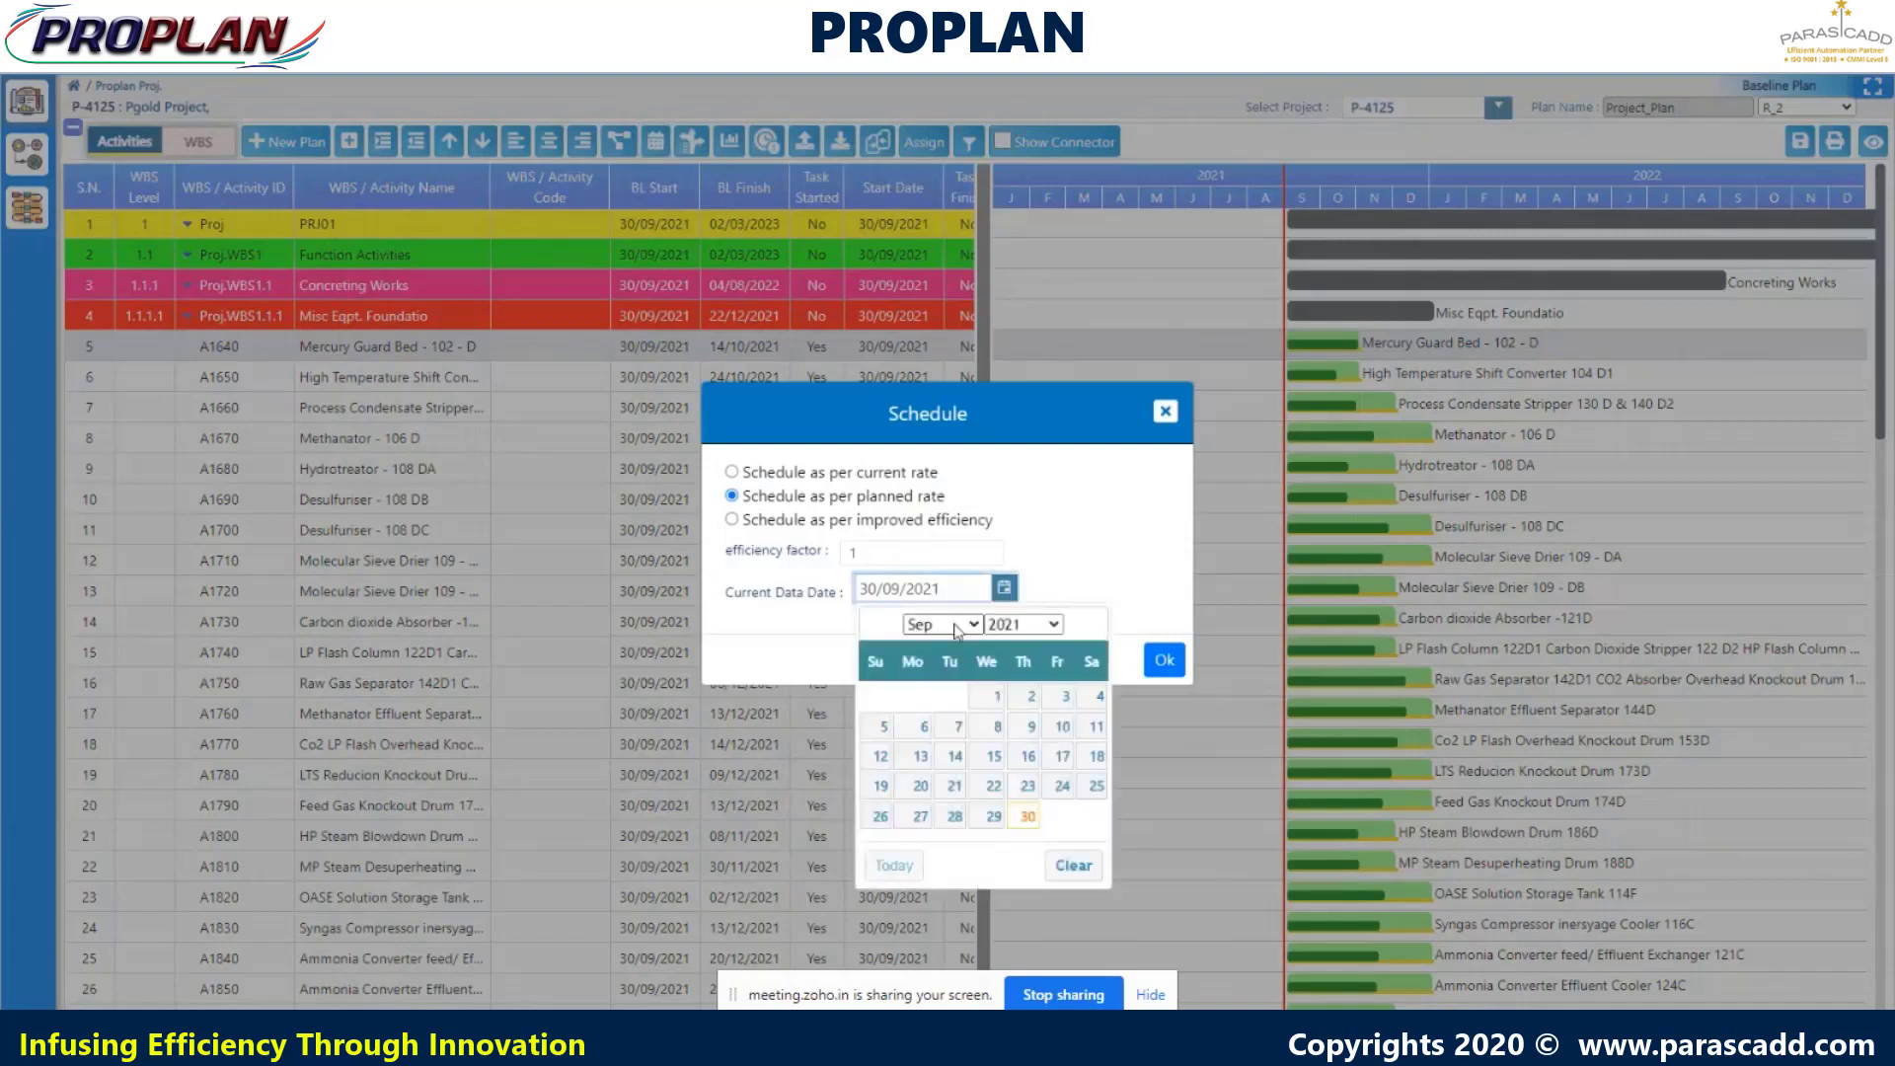
left_click(963, 625)
left_click(956, 823)
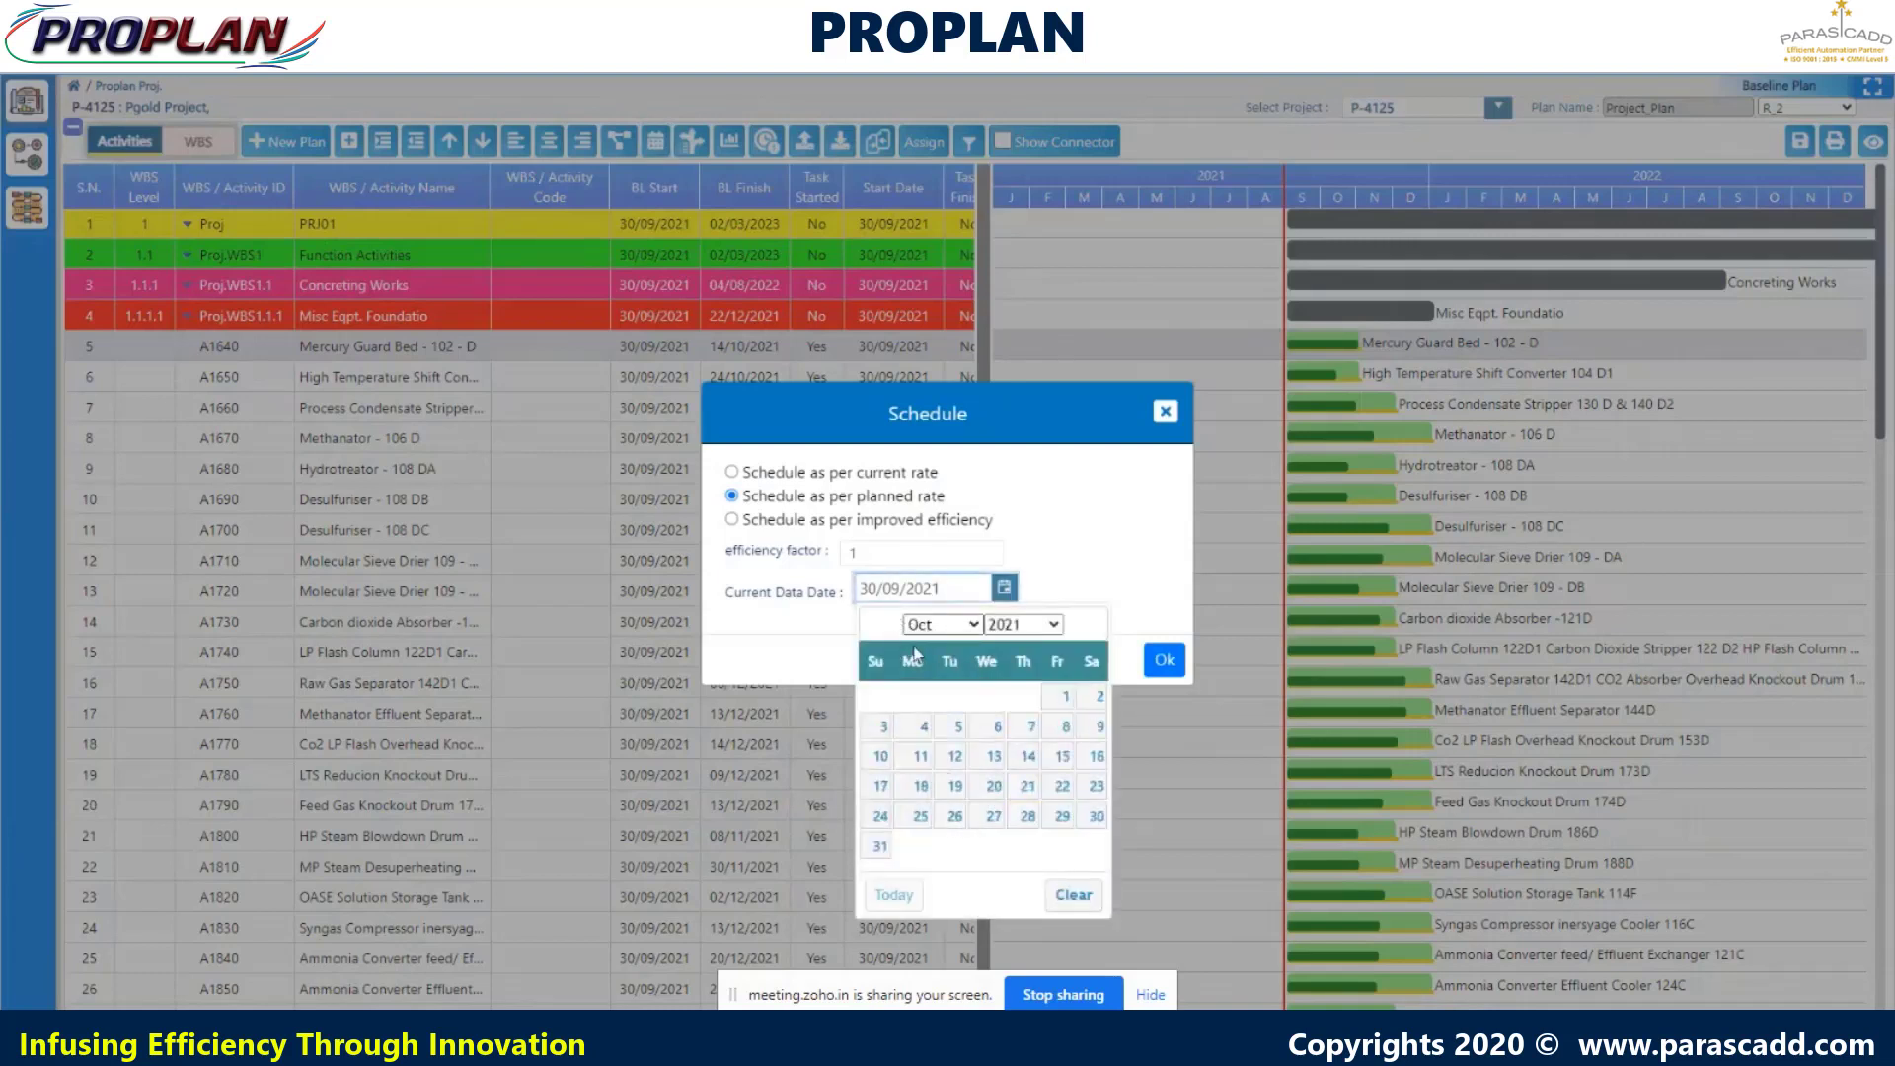
left_click(1029, 756)
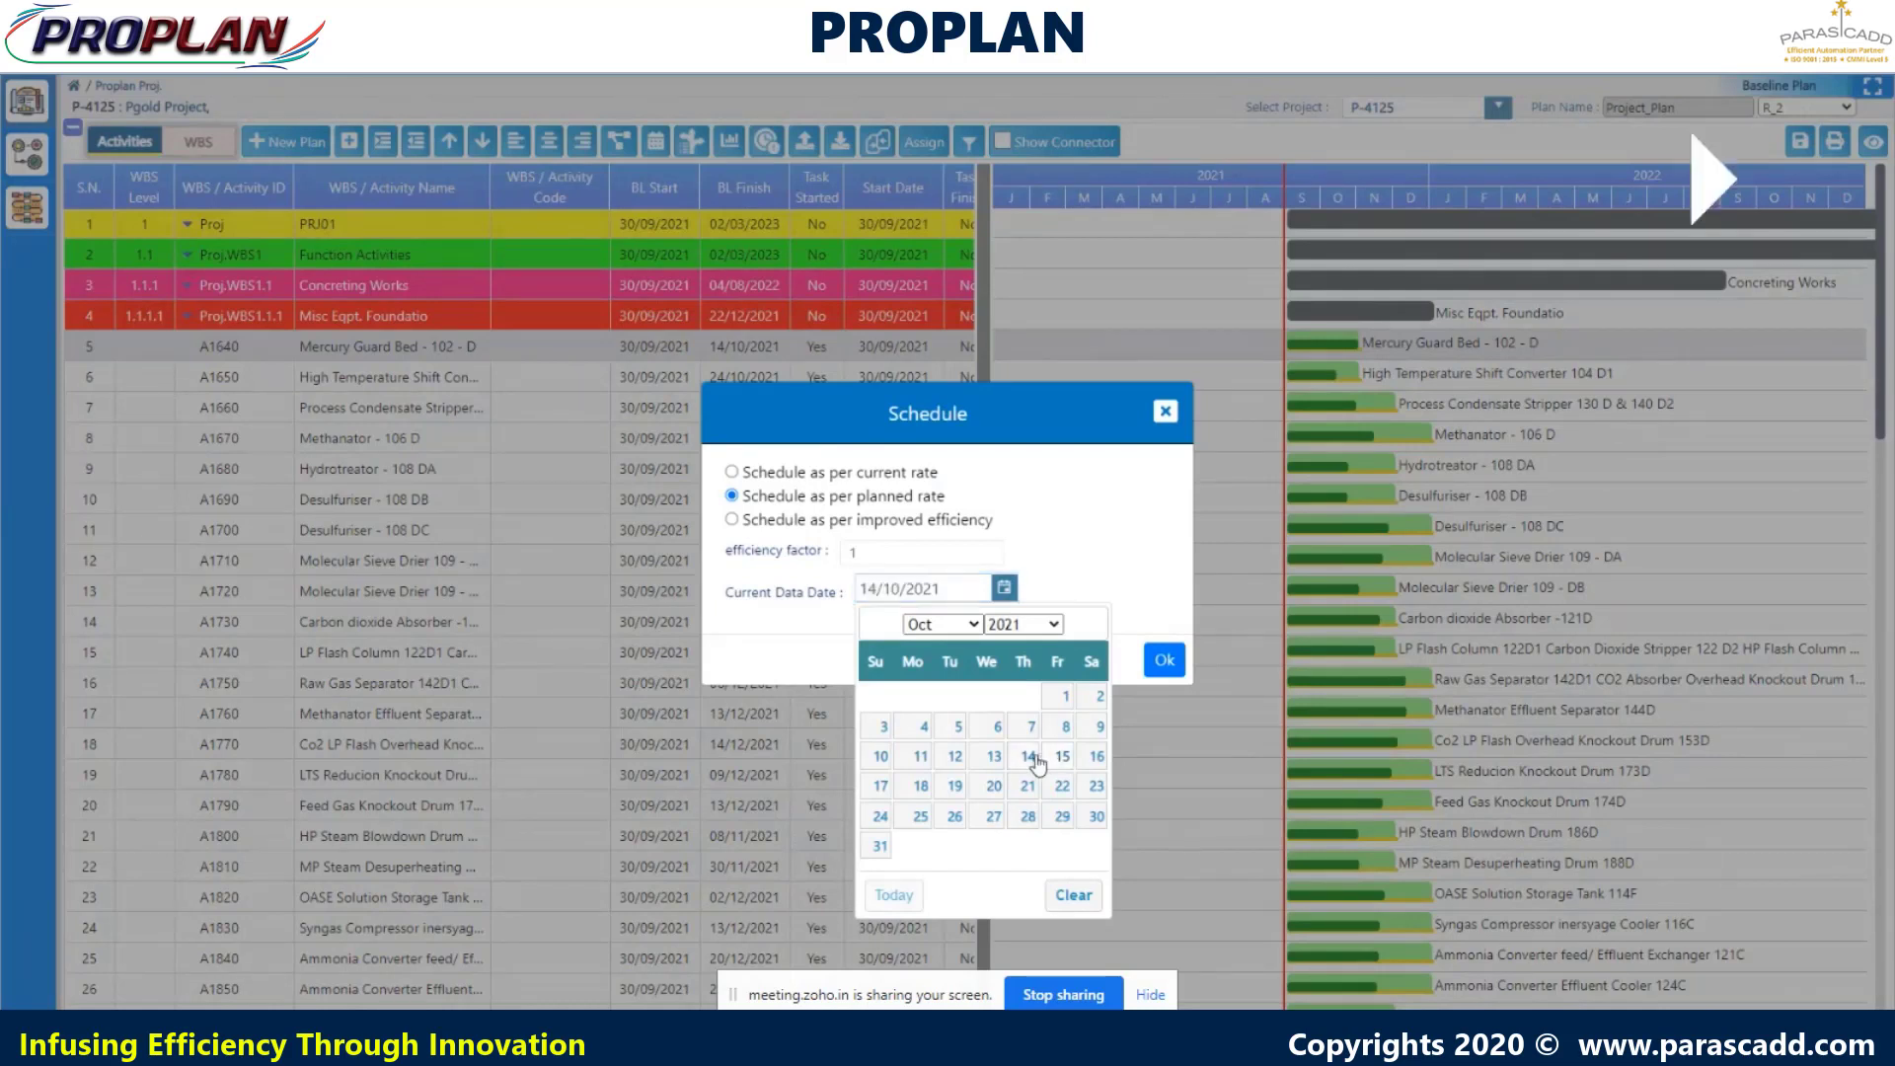
left_click(1167, 664)
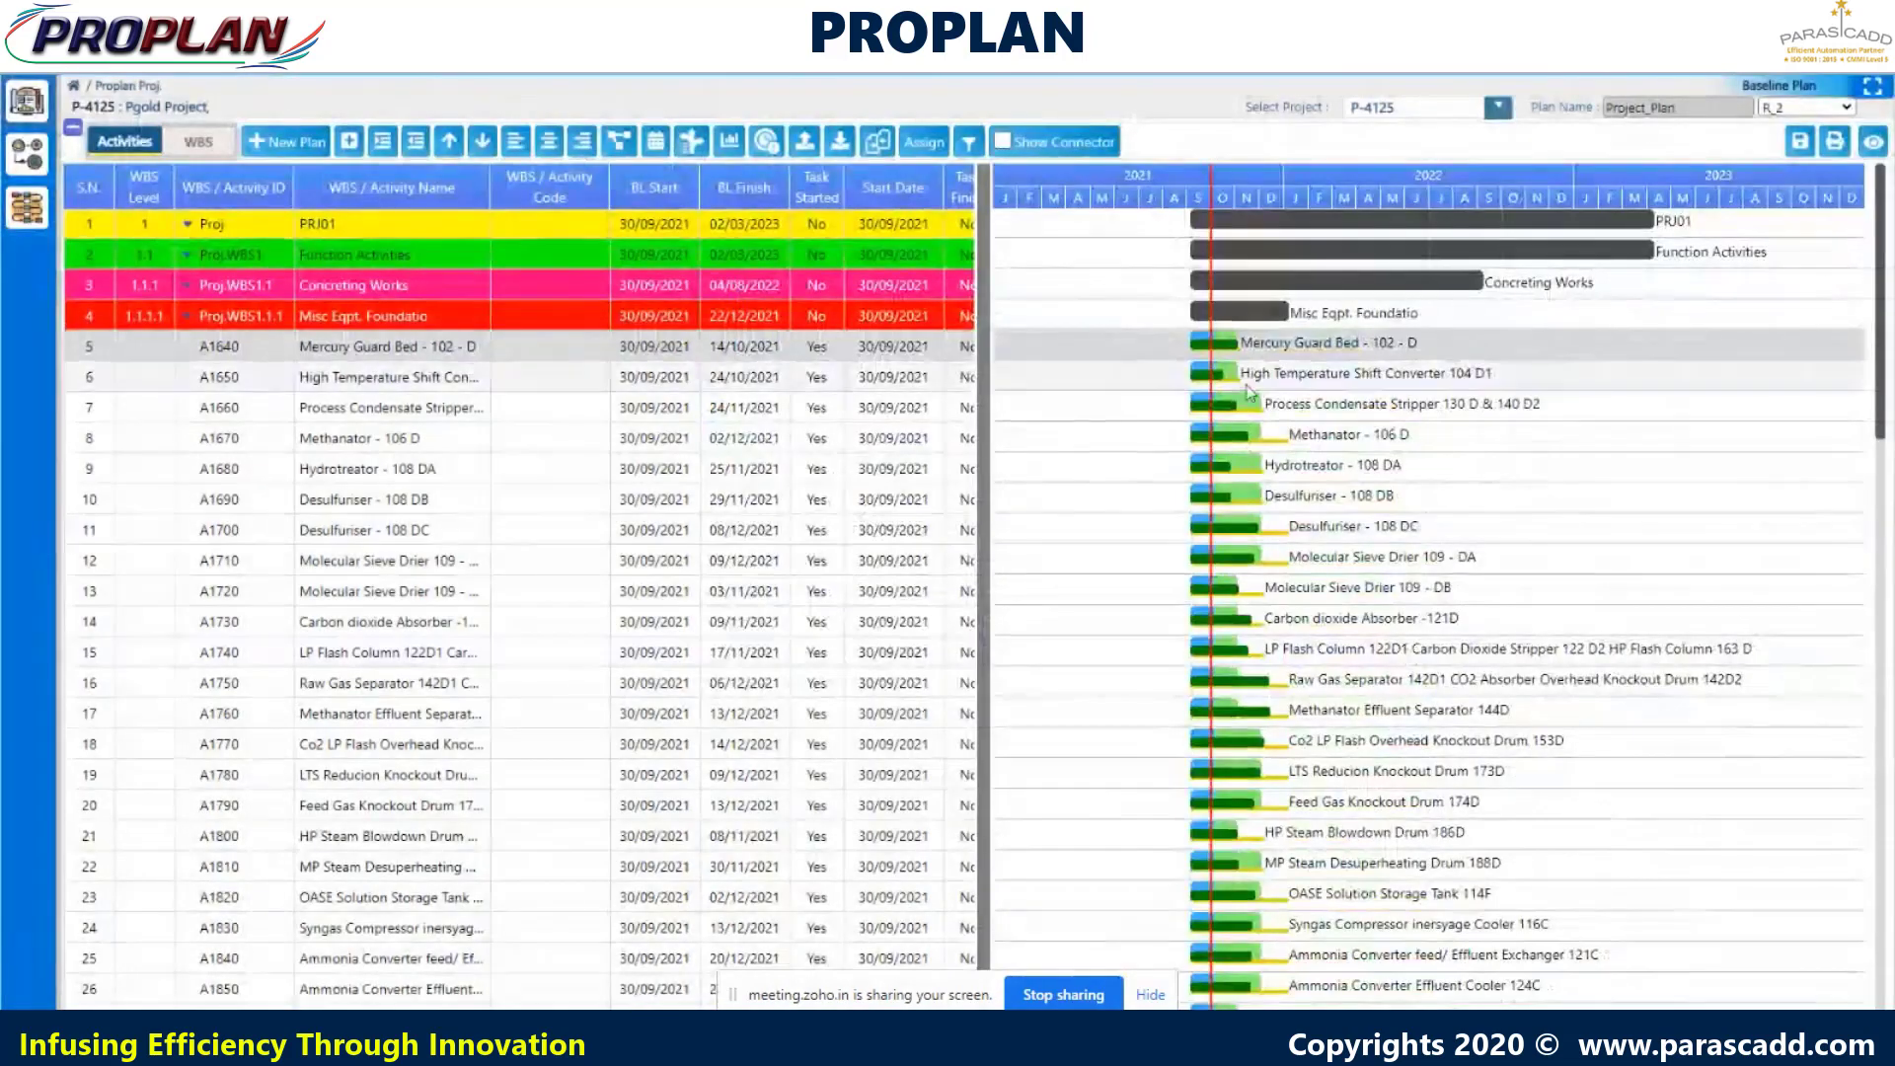
- Open the High Temperature Shift Converter 104 D1 standard chart with FORECAST1 and FORECAST2 curves added
right_click(1232, 378)
mouse_move(1278, 415)
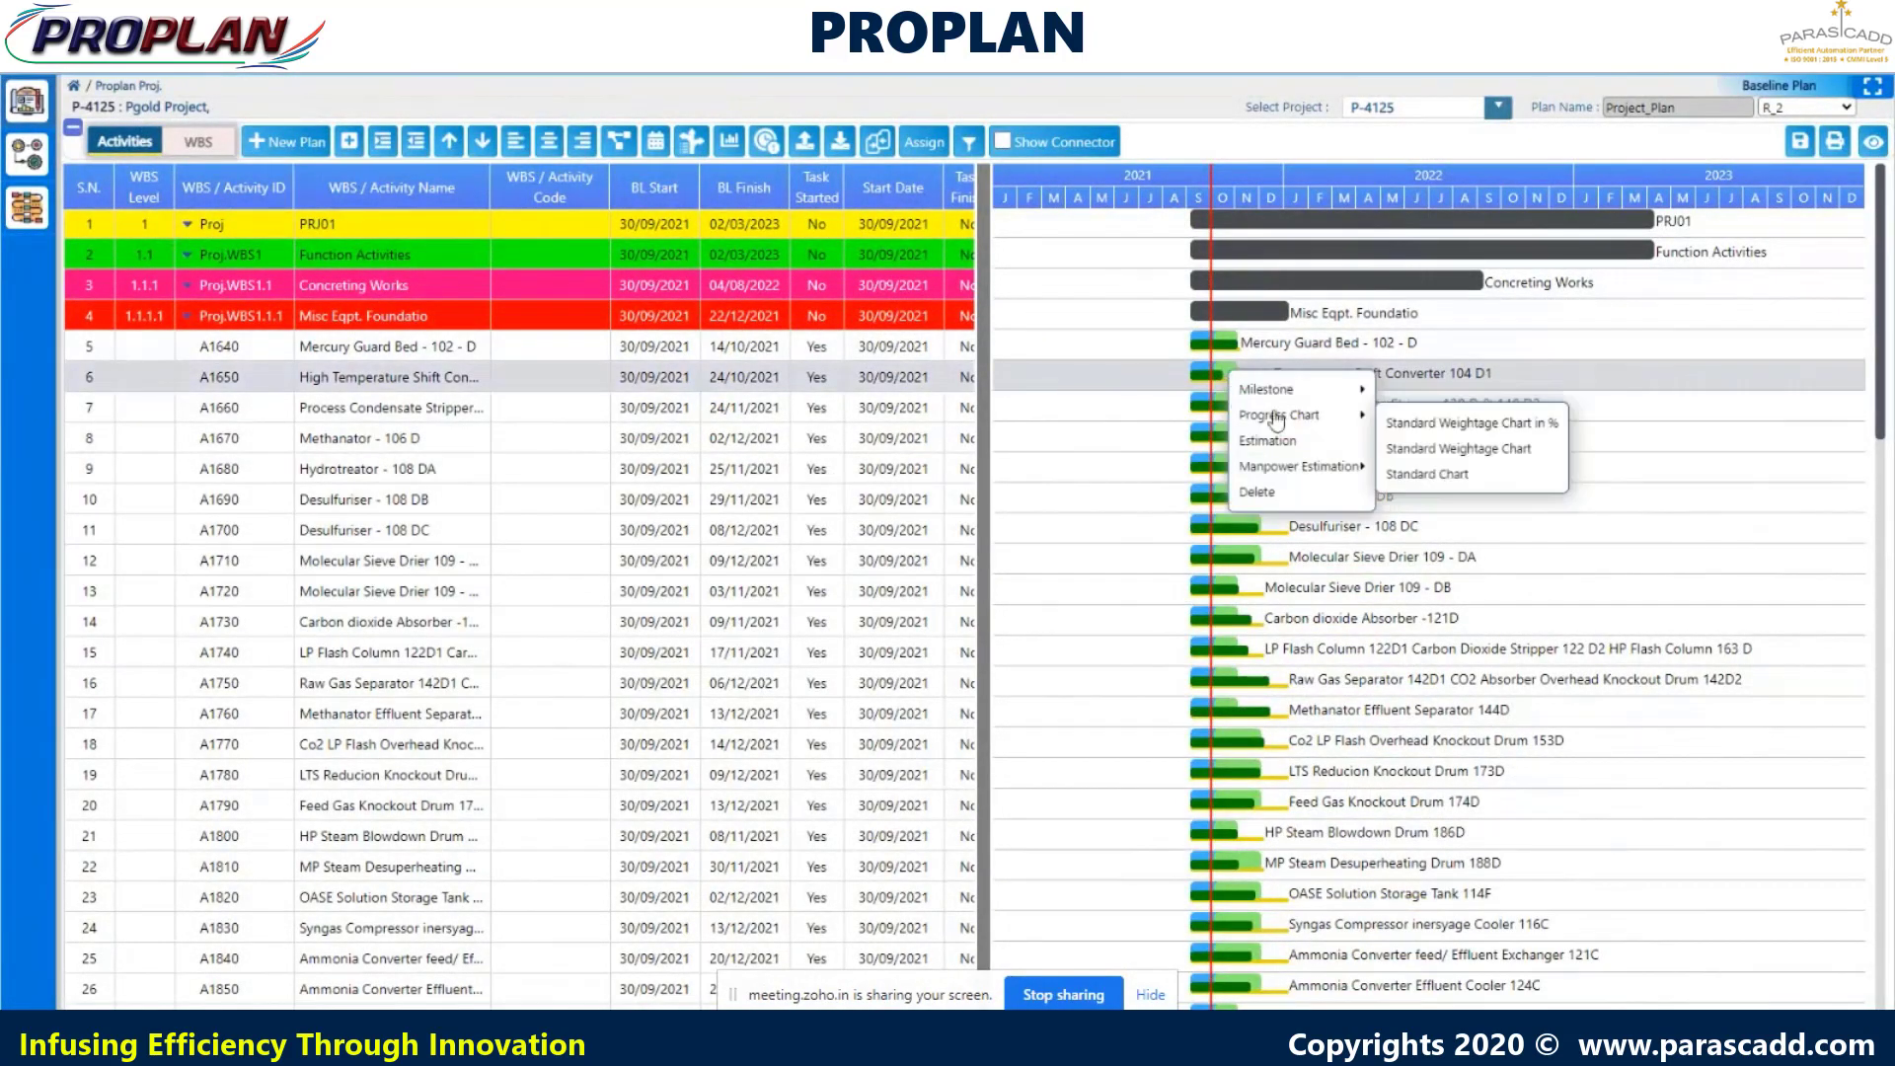
left_click(1413, 476)
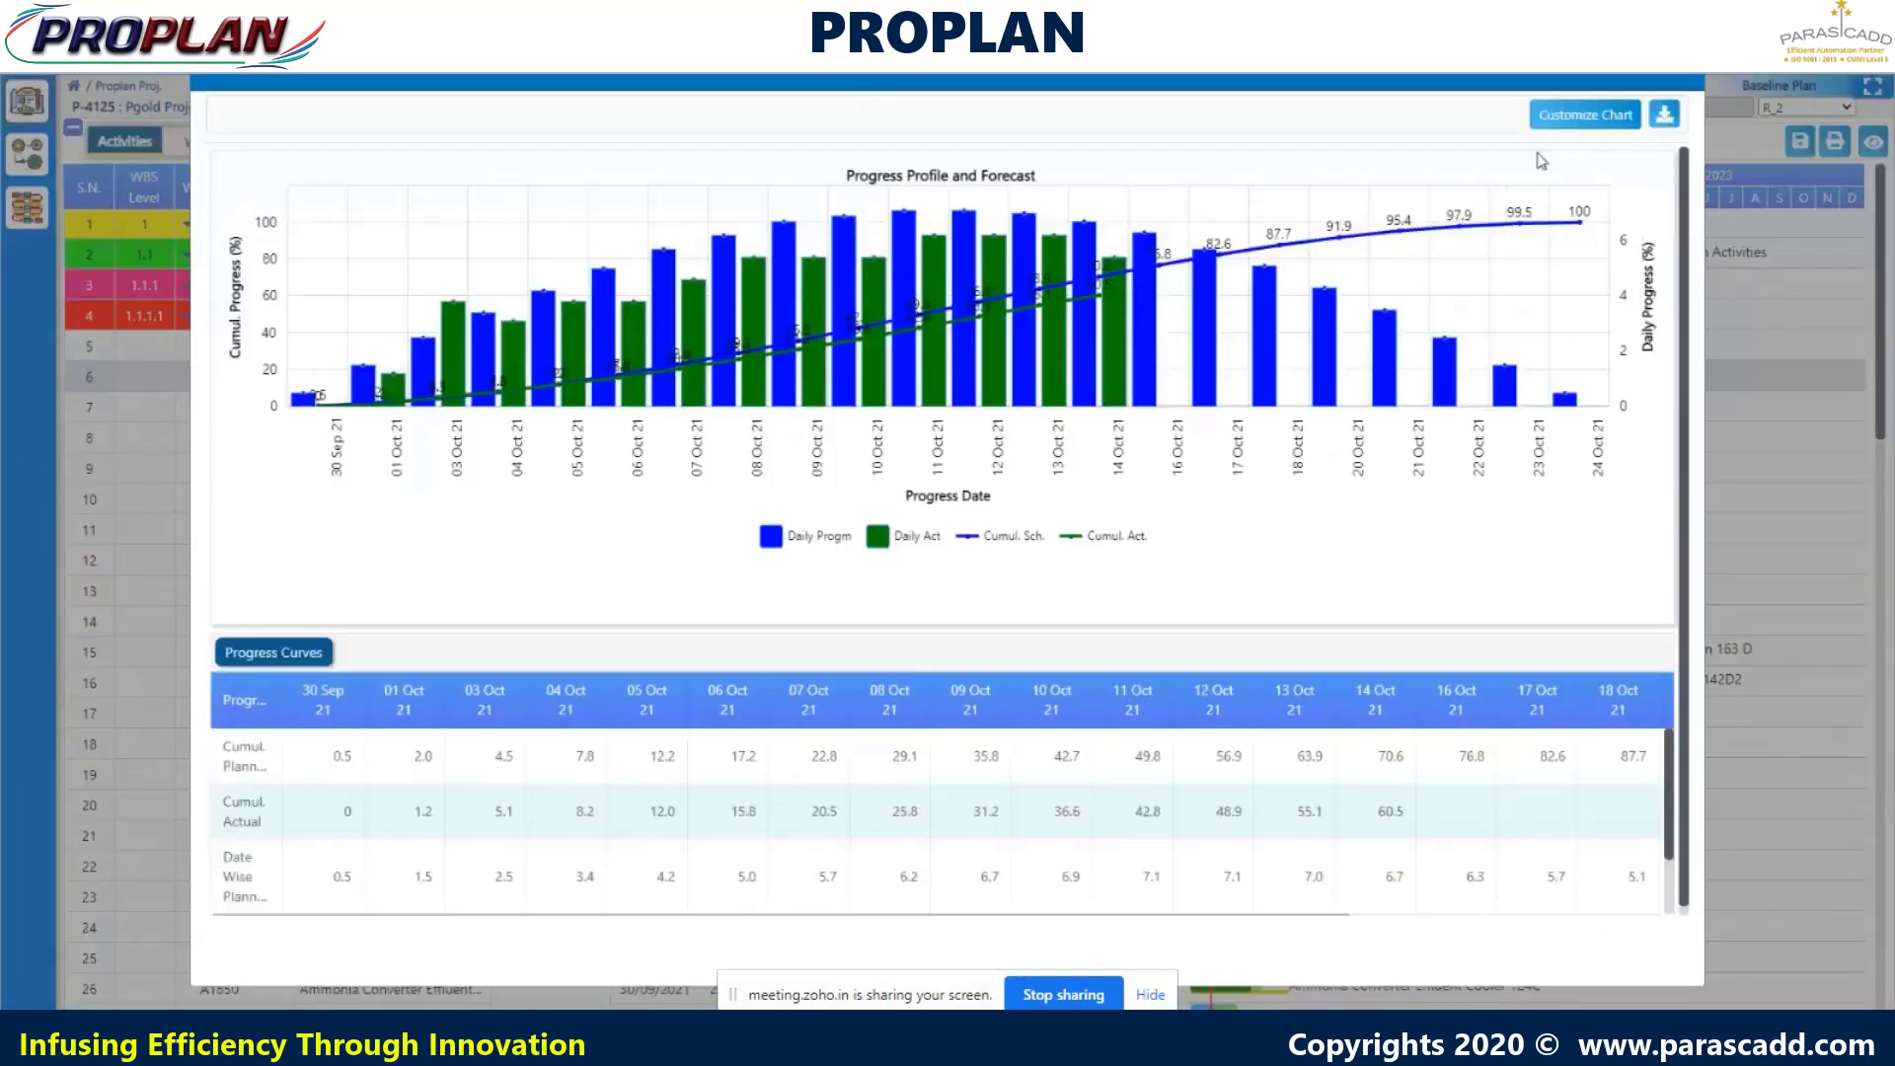
left_click(1558, 117)
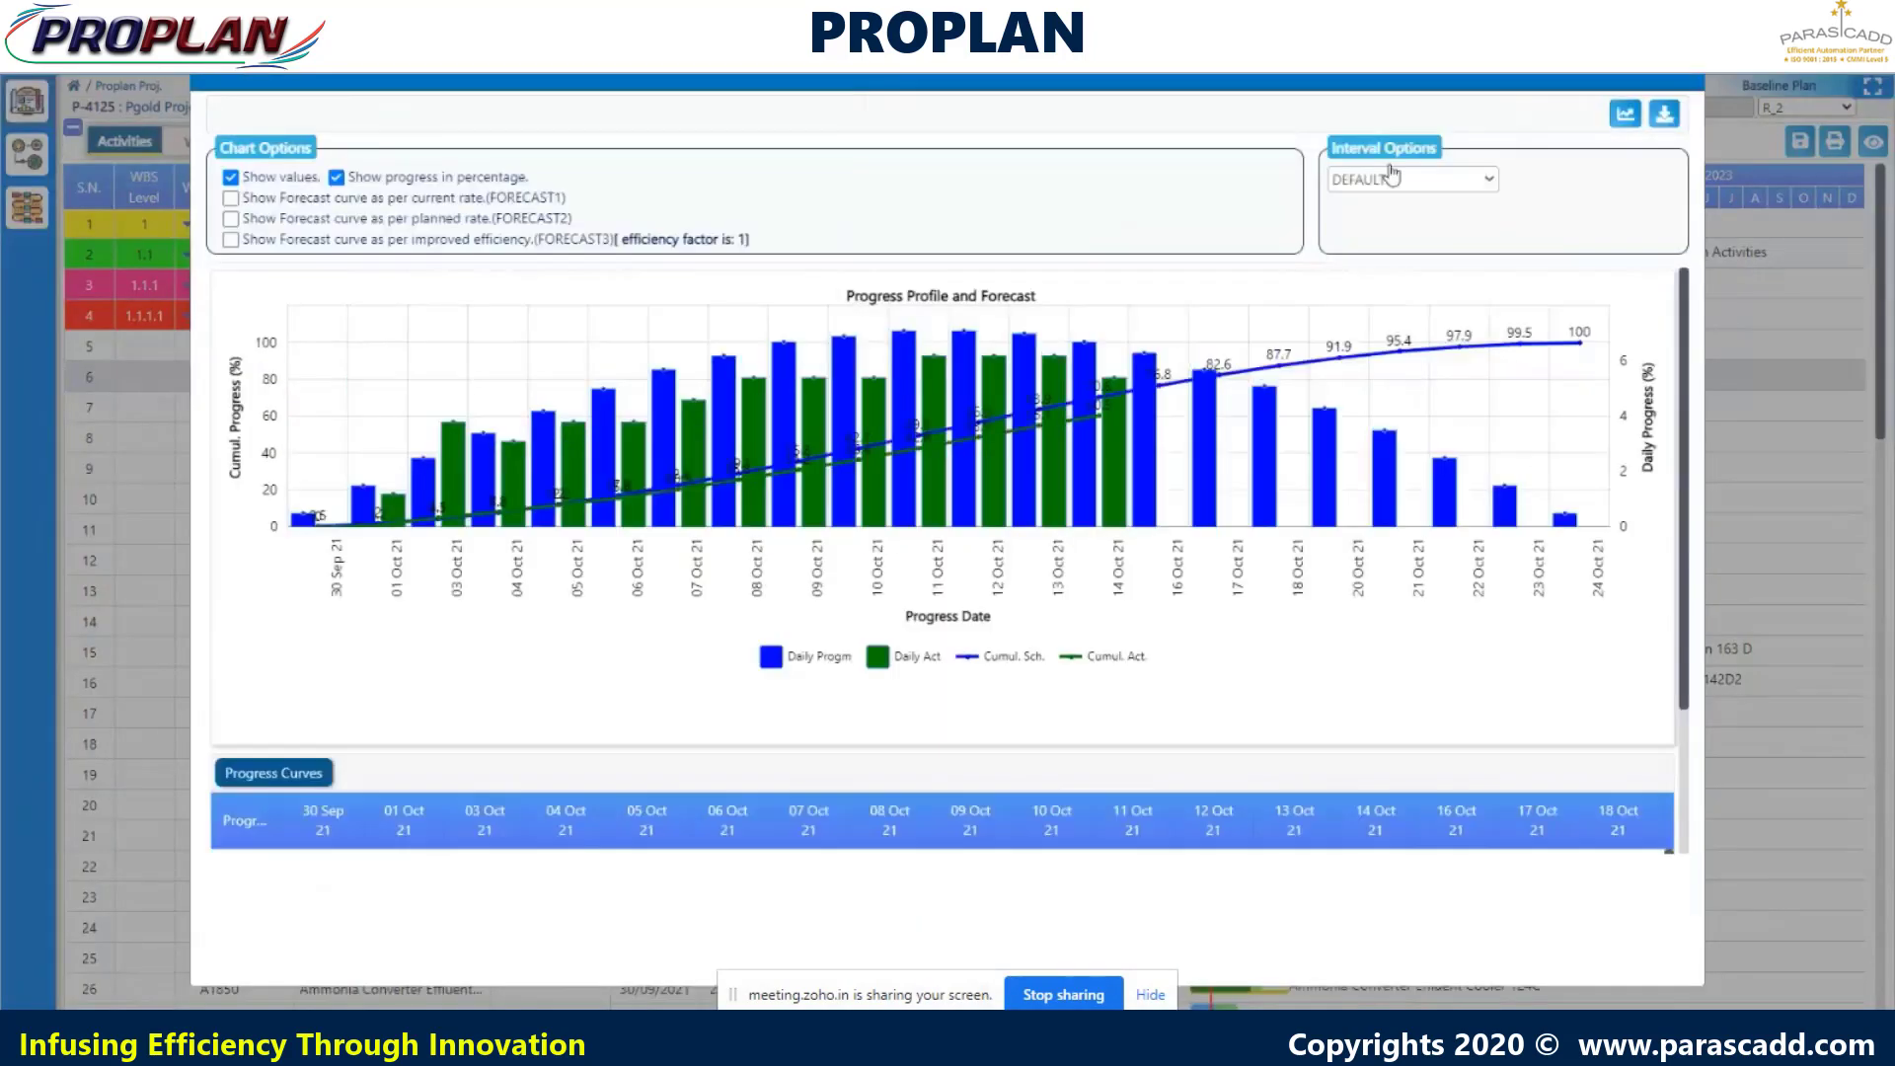
left_click(231, 198)
left_click(230, 218)
left_click(1623, 117)
left_click(1623, 117)
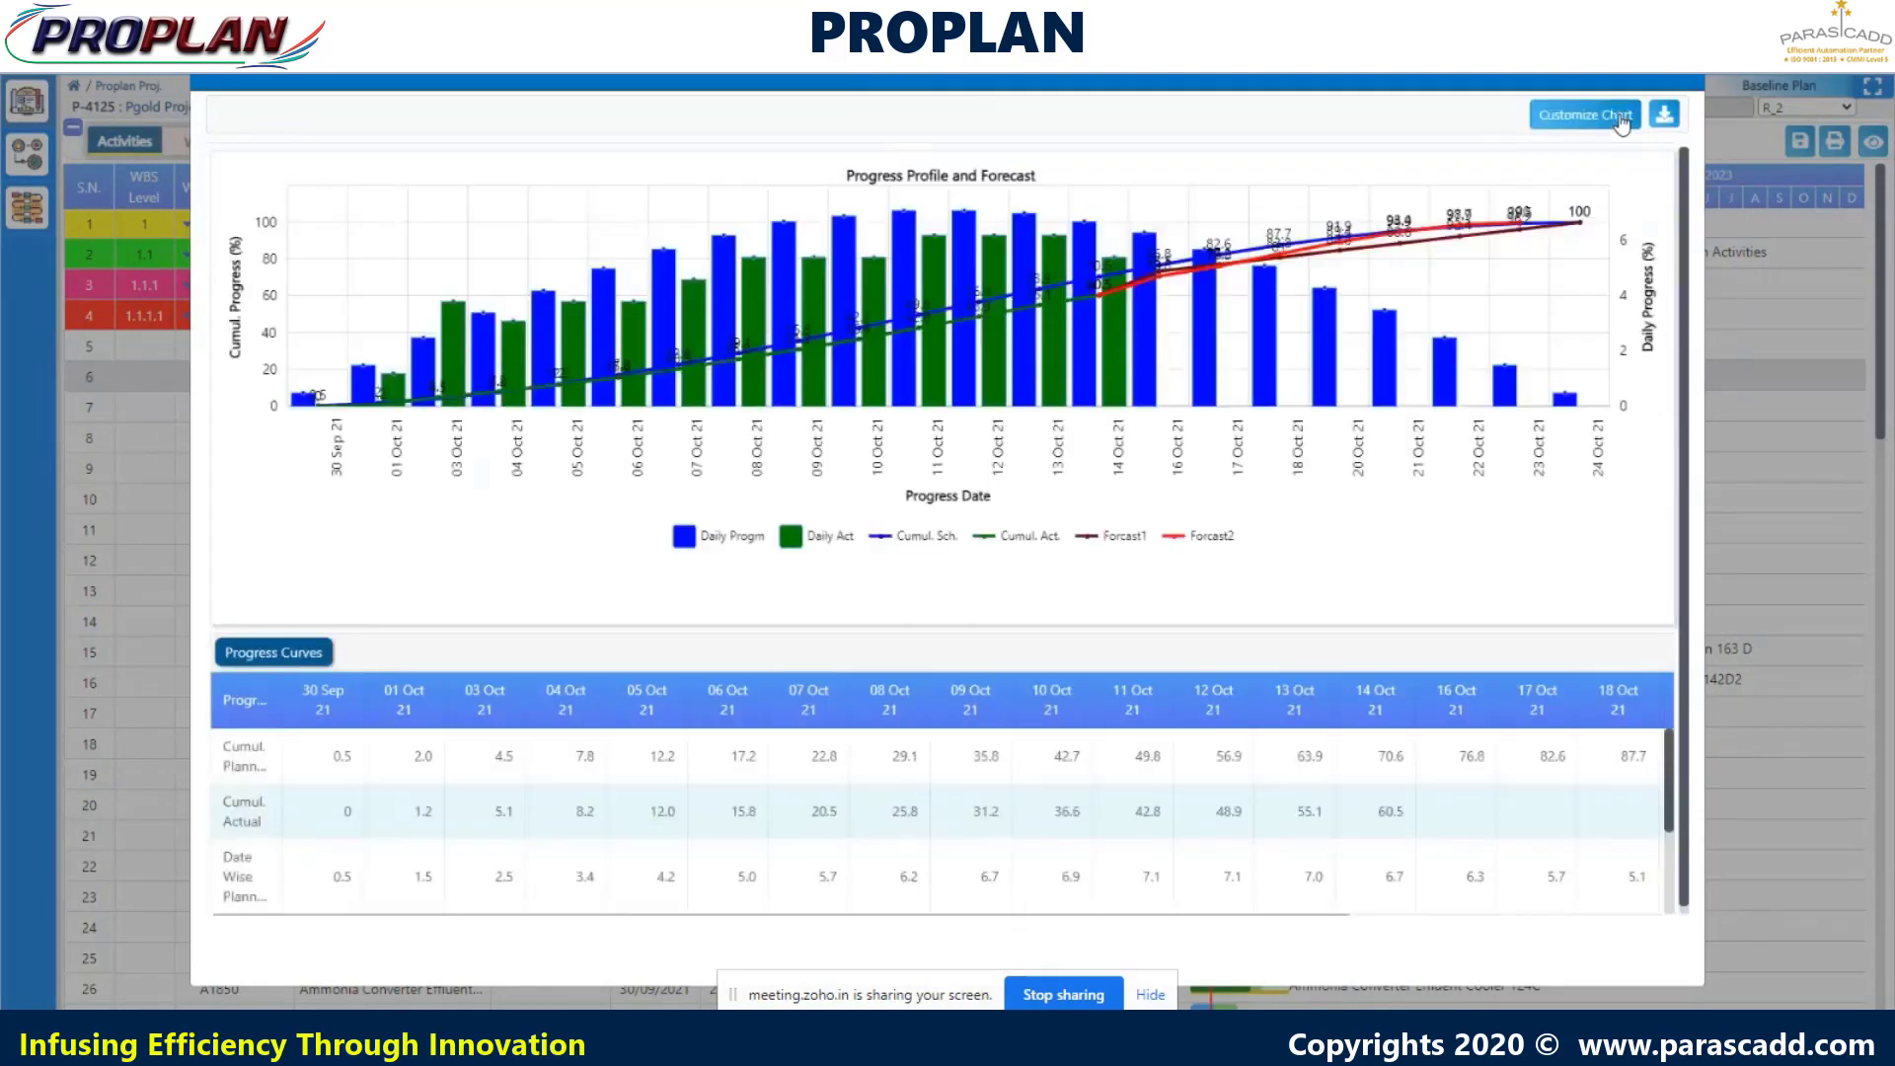
- Toggle the daily and cumulative progress series, then return to the full chart with its table
left_click(1623, 117)
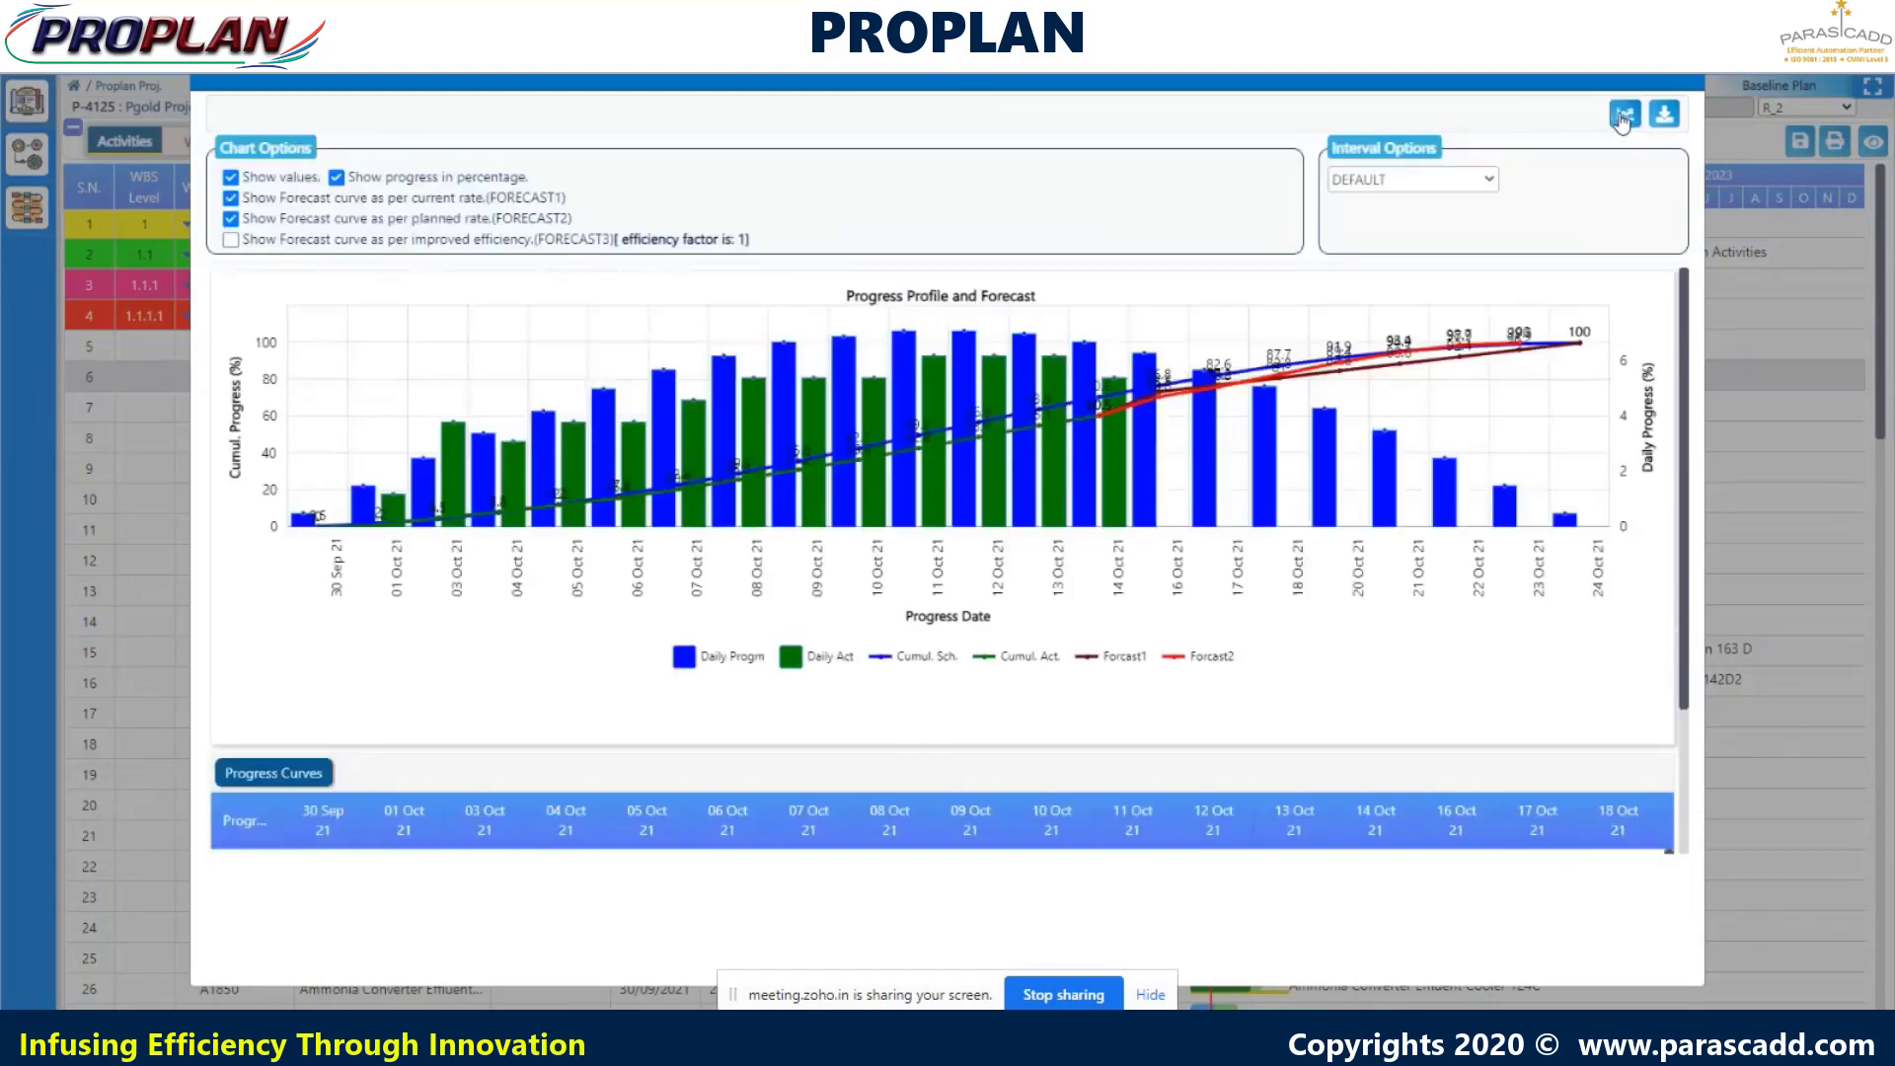
left_click(688, 661)
left_click(792, 666)
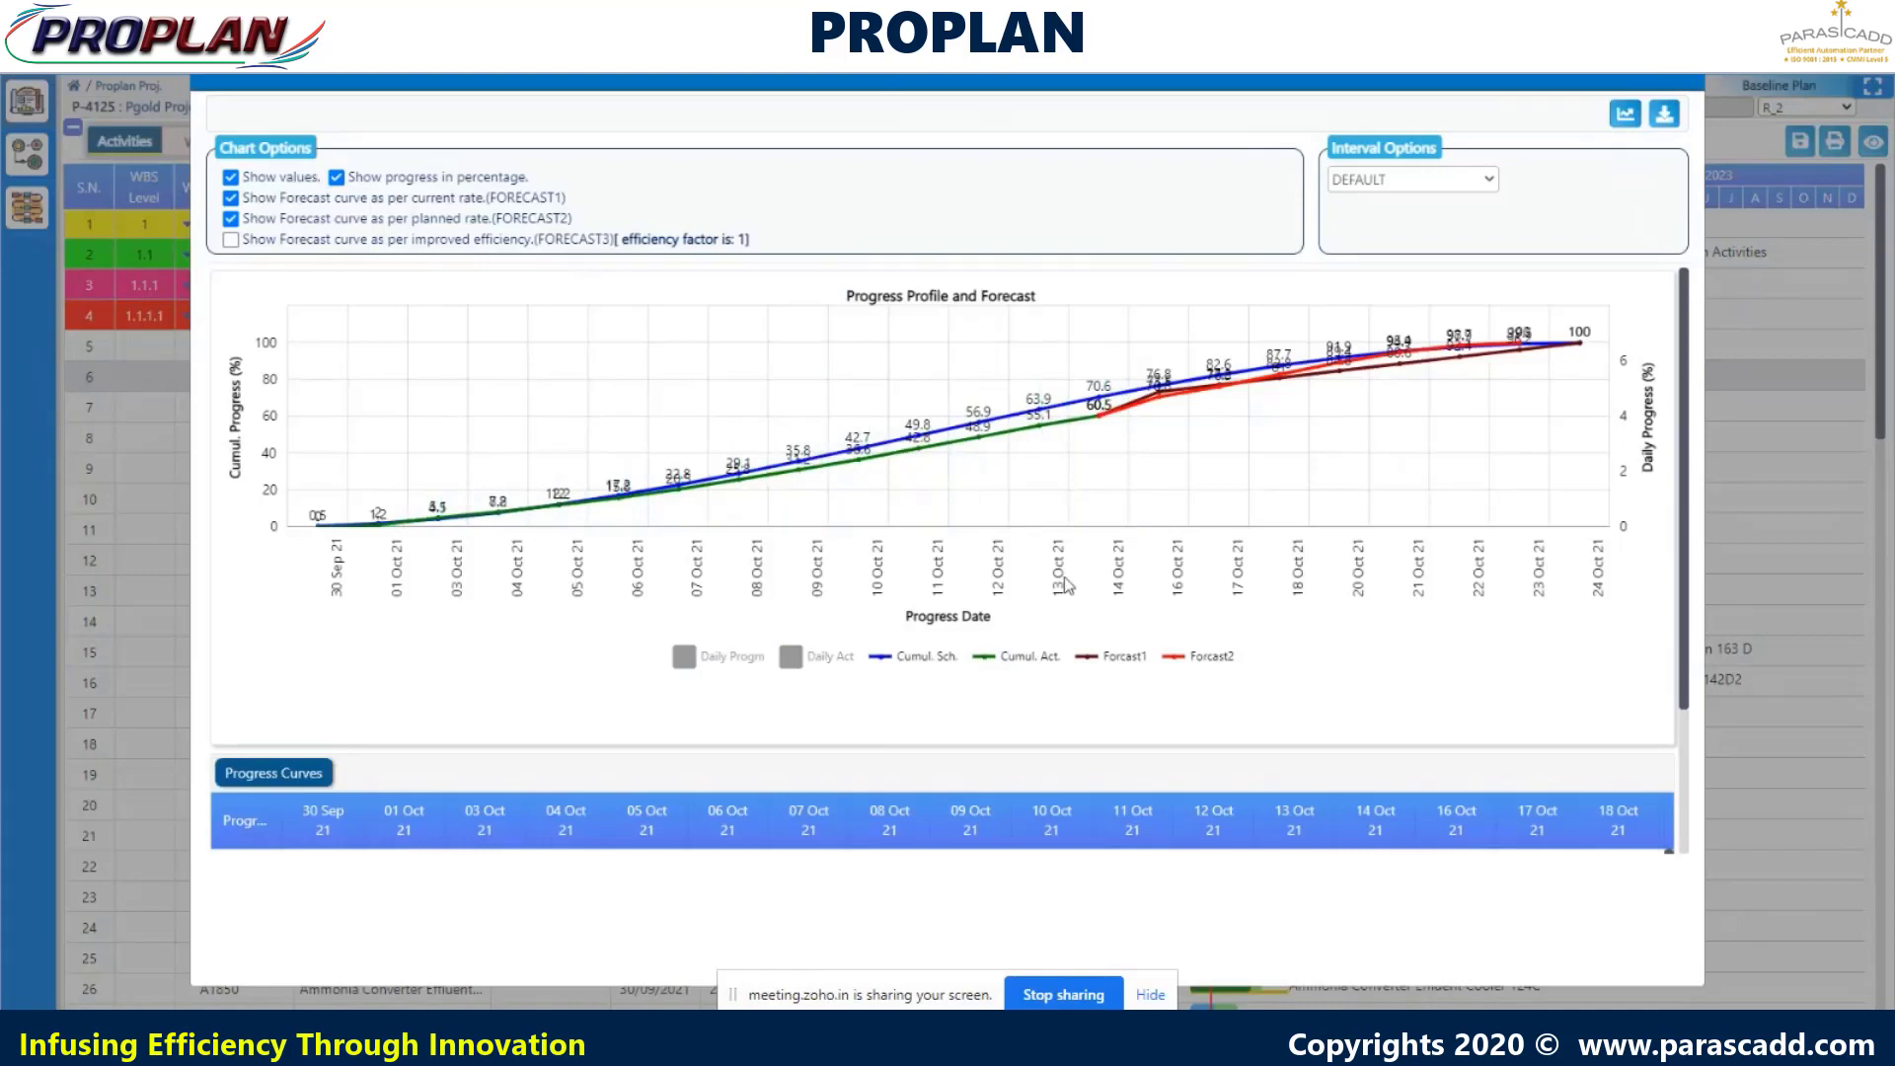
left_click(898, 662)
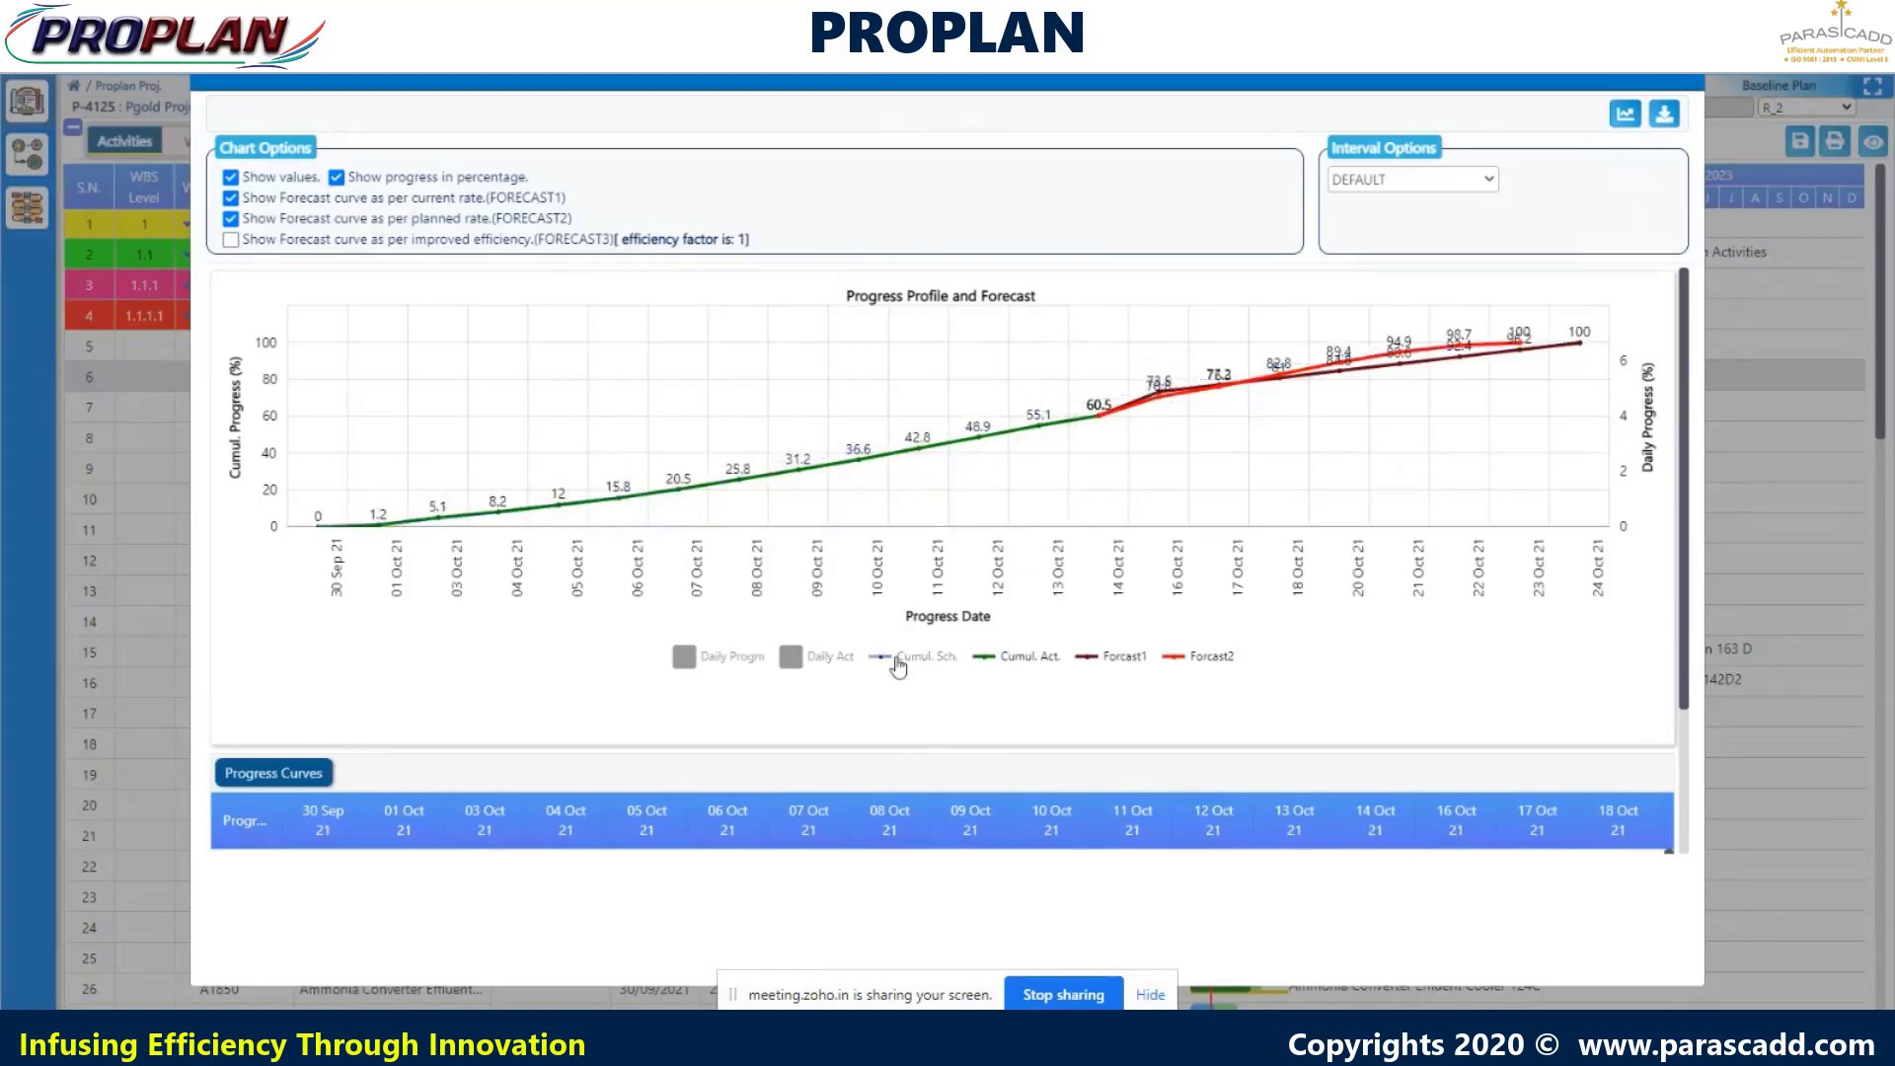
left_click(982, 661)
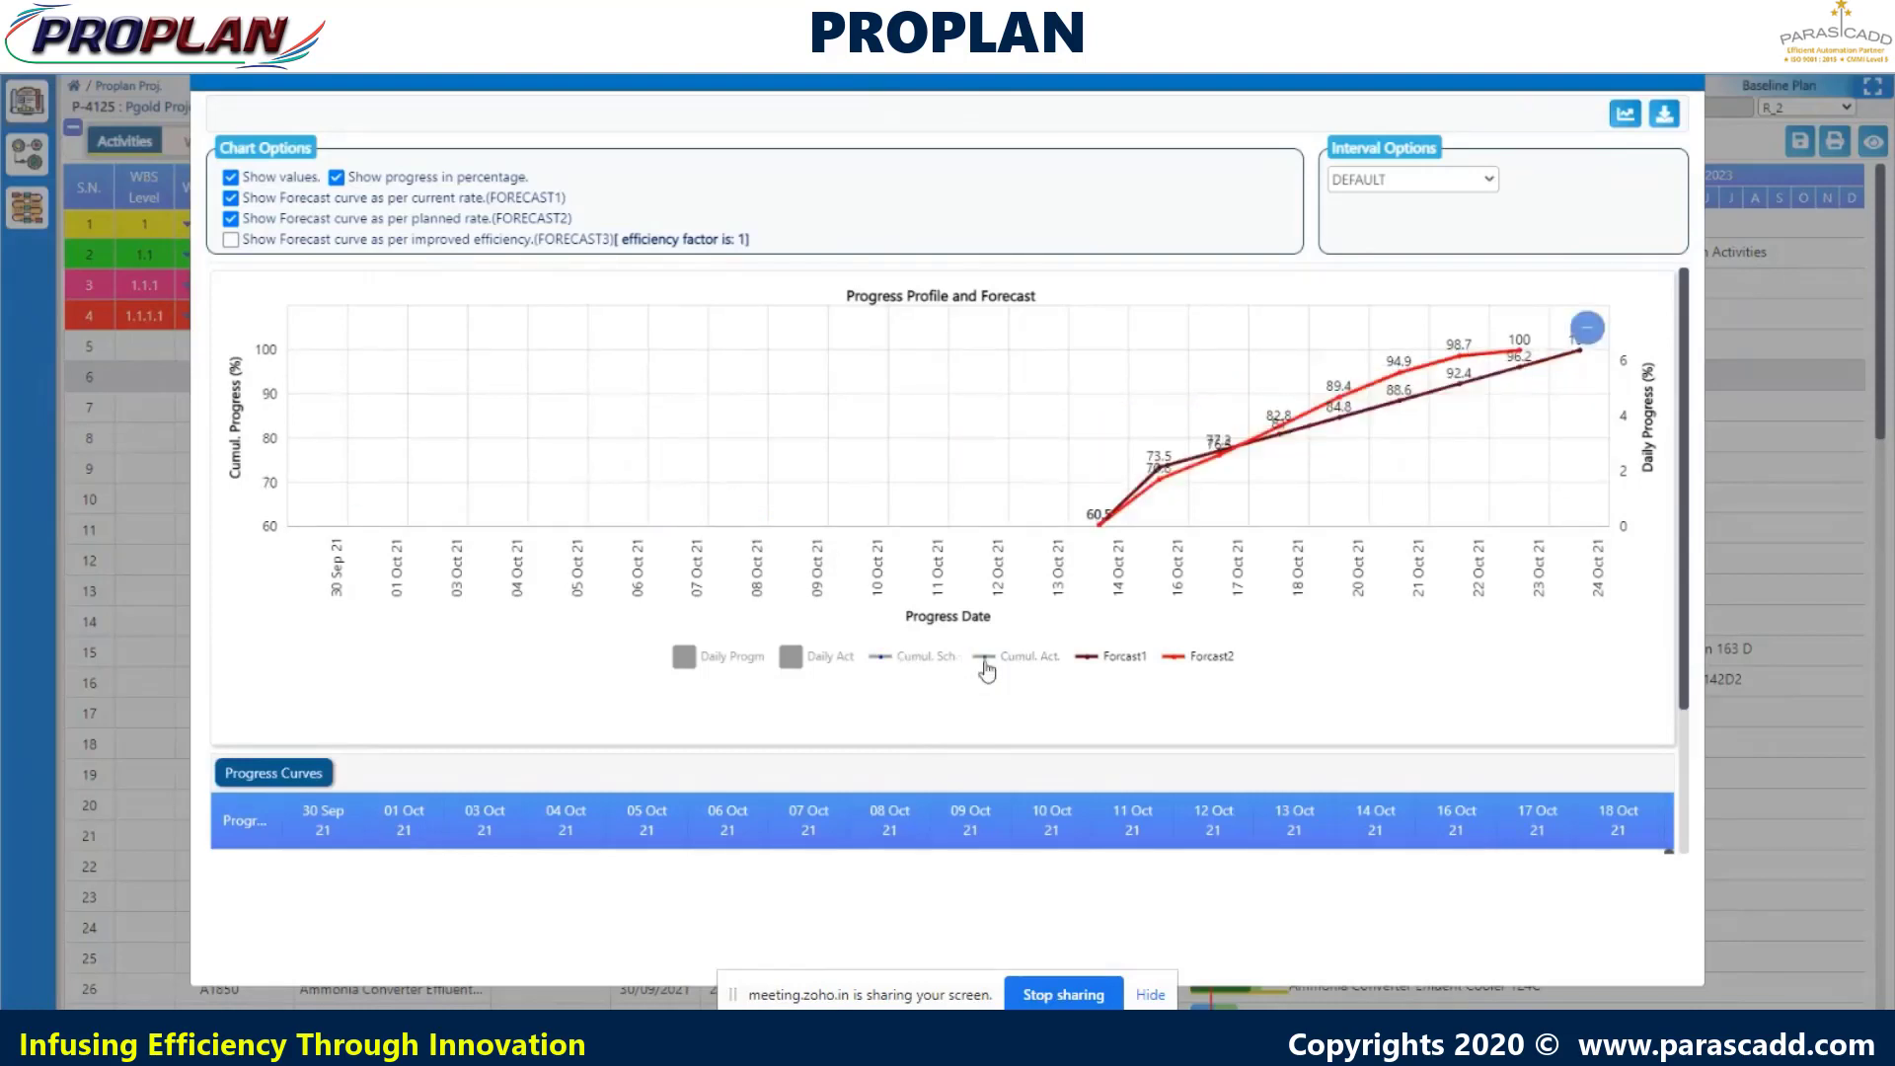
left_click(983, 661)
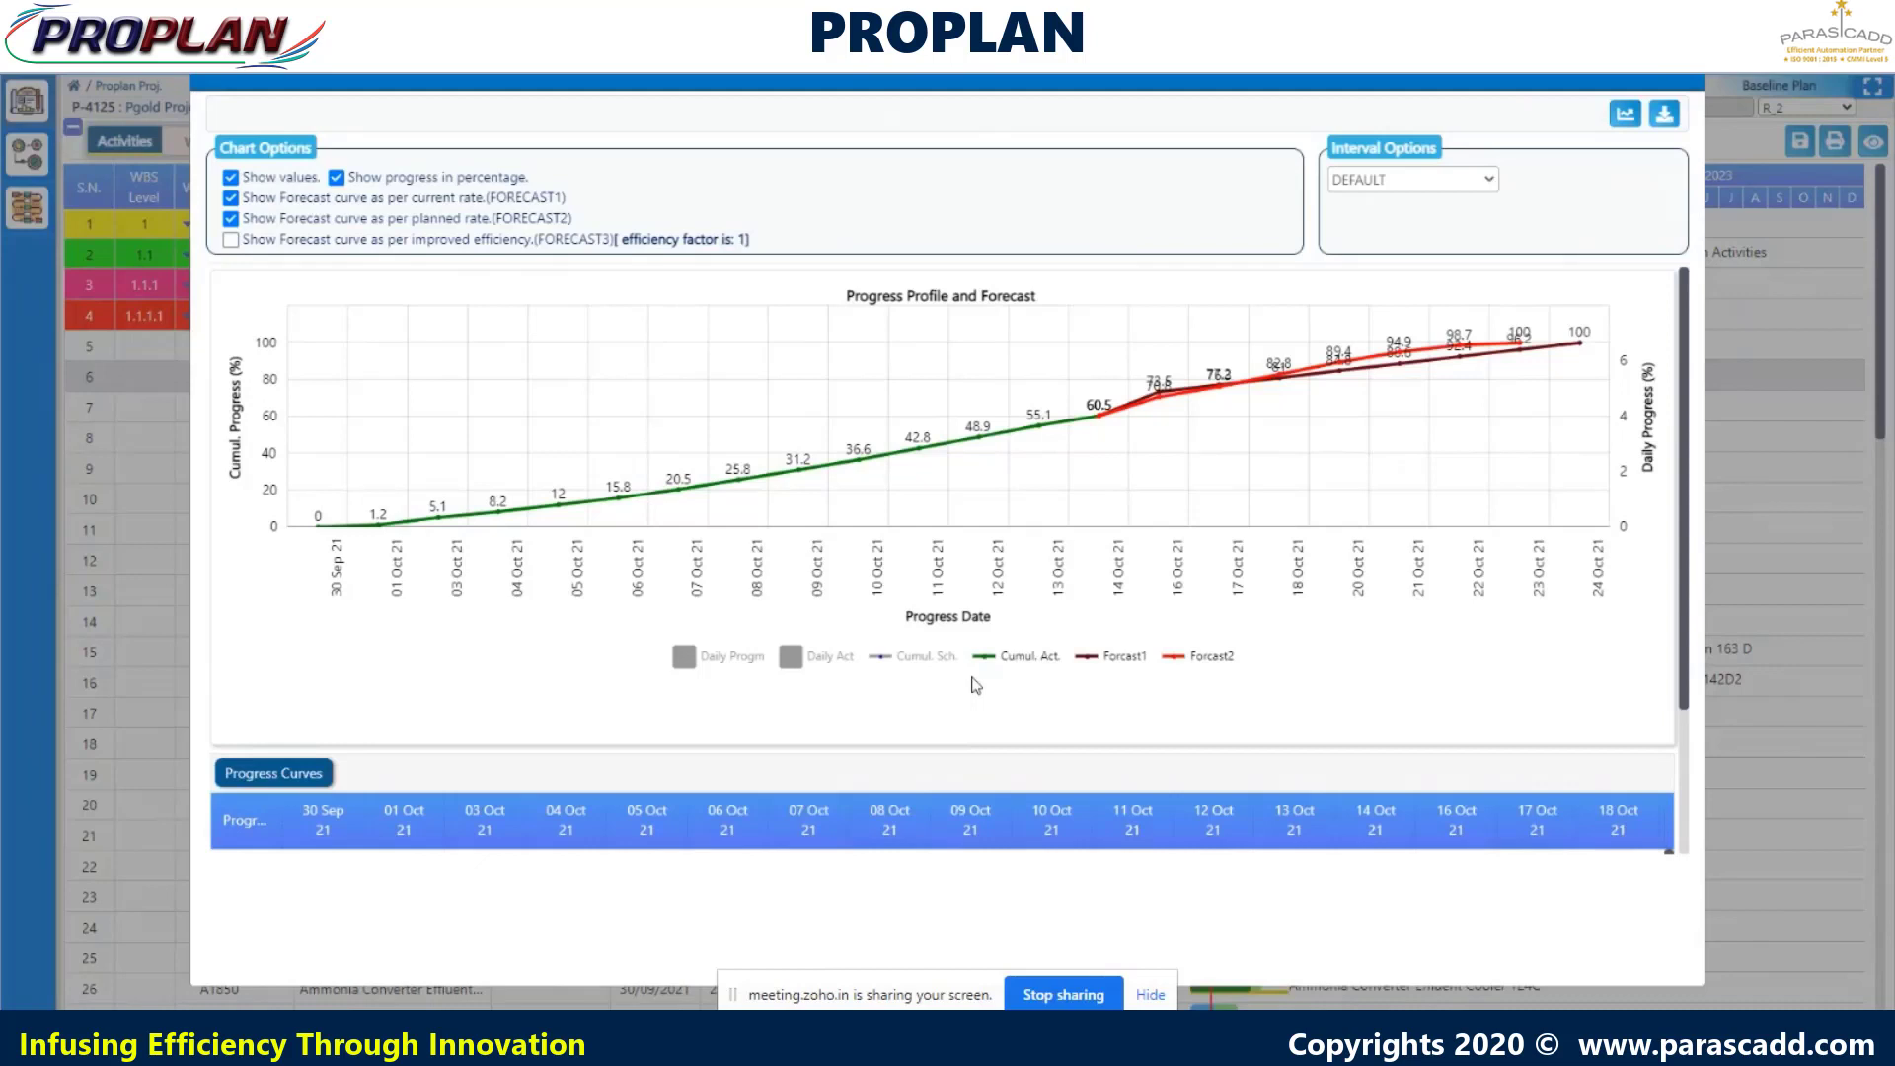
left_click(1626, 118)
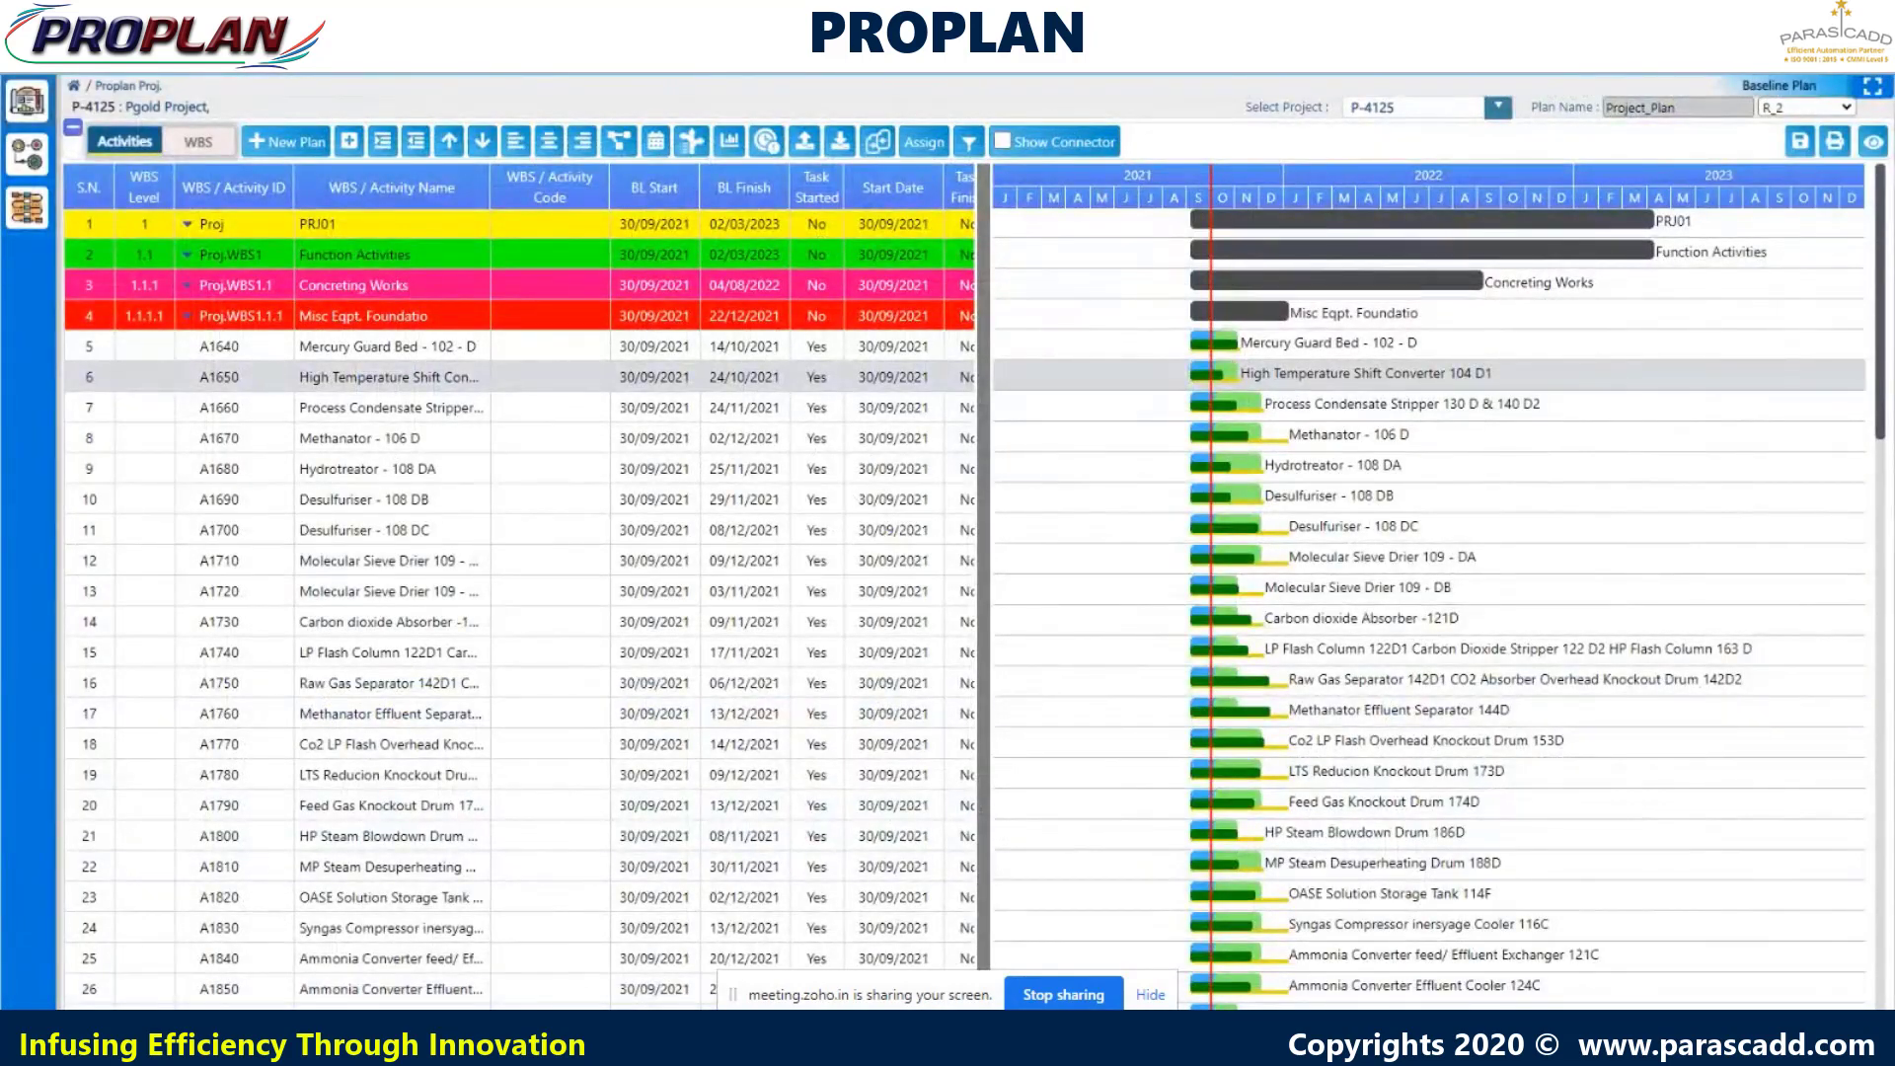
- Enter 1.30 as the Improved Efficiency for the A1650 High Temperature Shift Converter row
scroll(519, 586, "right", 15)
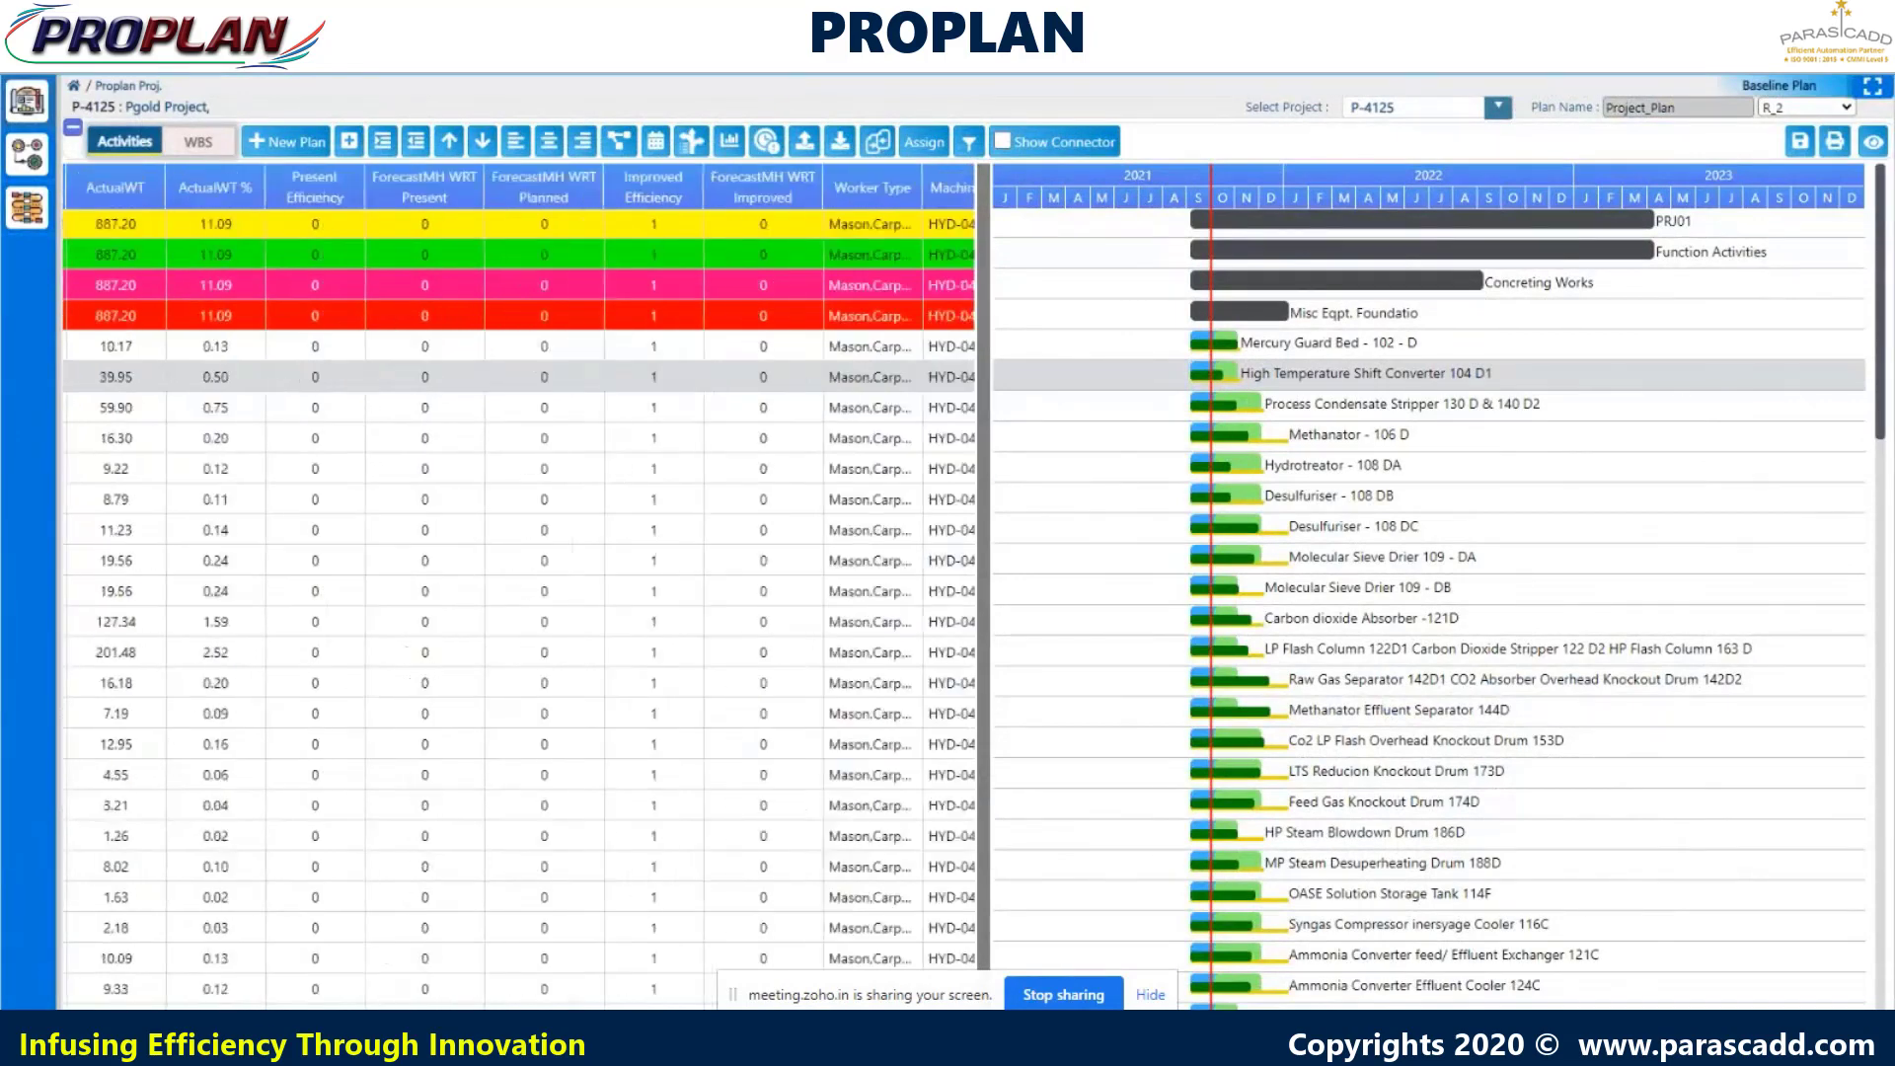
scroll(519, 587, "right", 6)
scroll(519, 587, "left", 6)
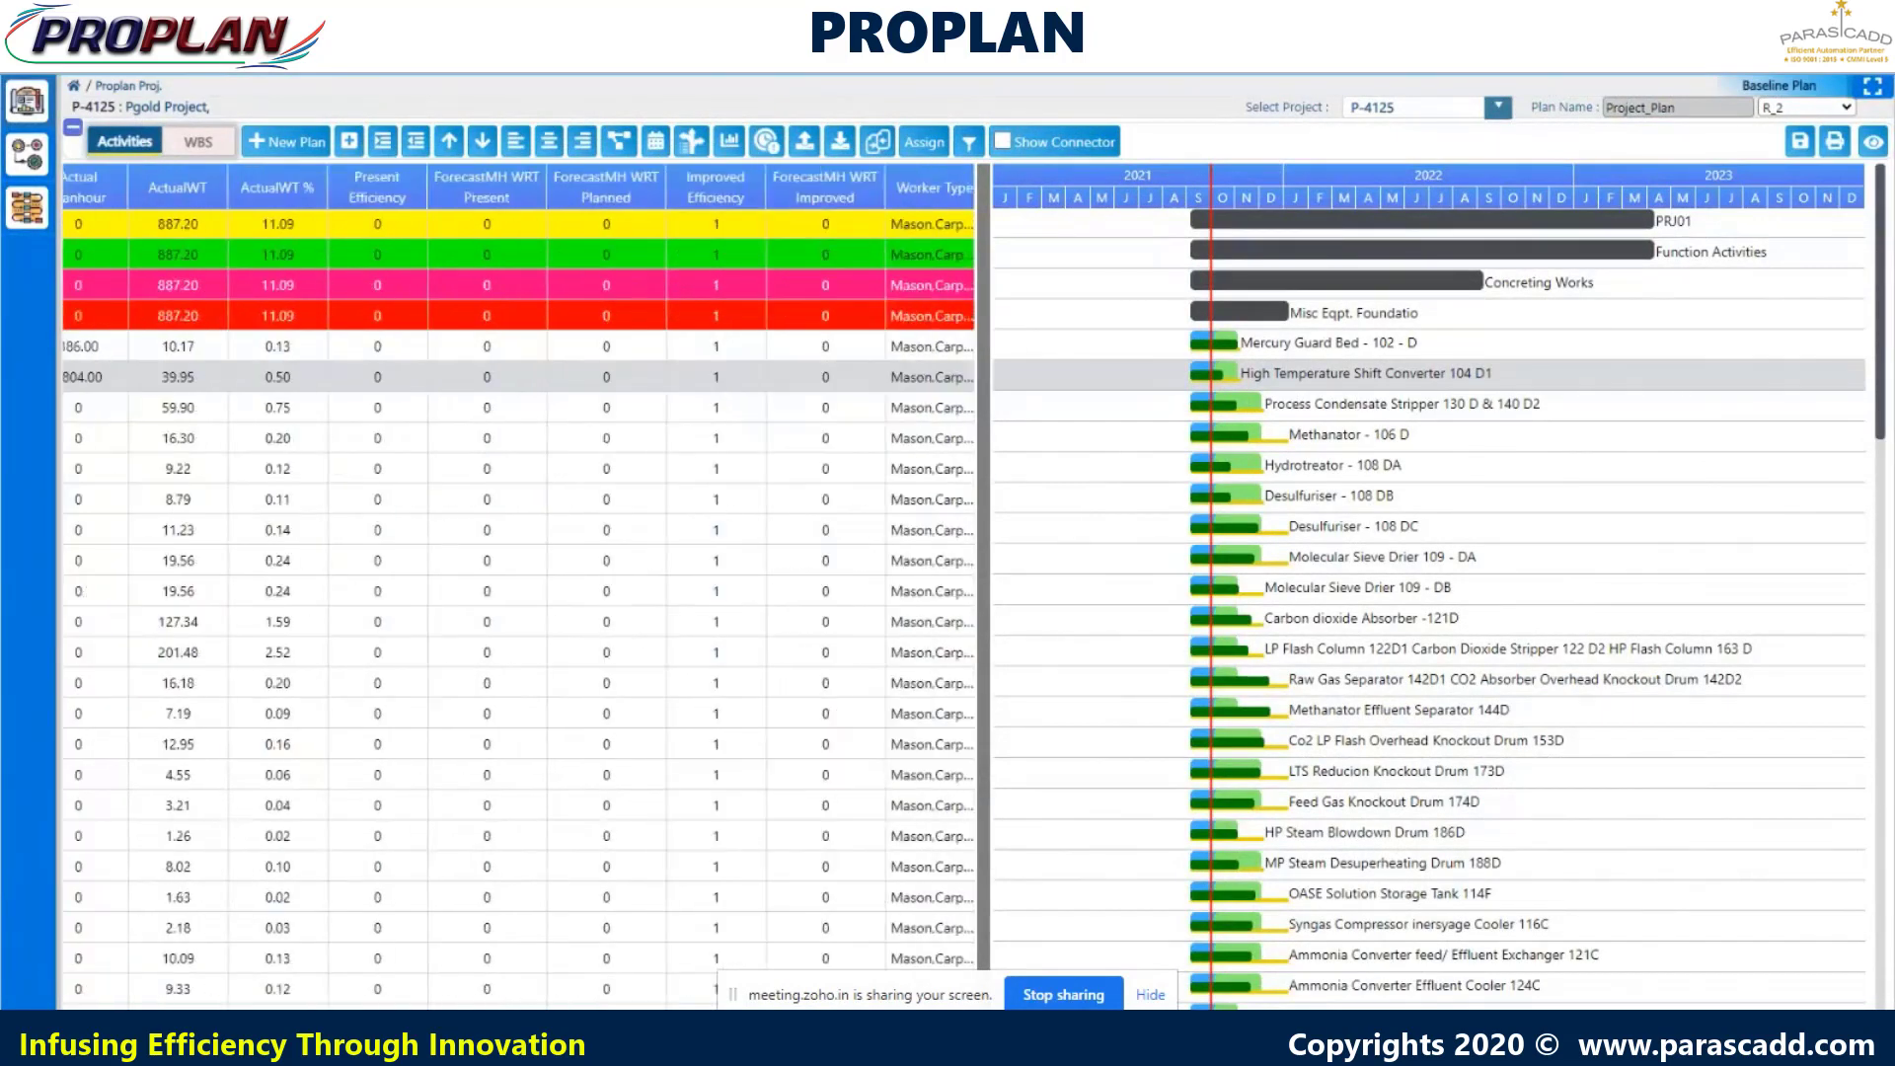
left_click(731, 376)
type(".30")
- Reschedule the plan so the 1.30 efficiency takes effect
left_click(656, 141)
left_click(1165, 660)
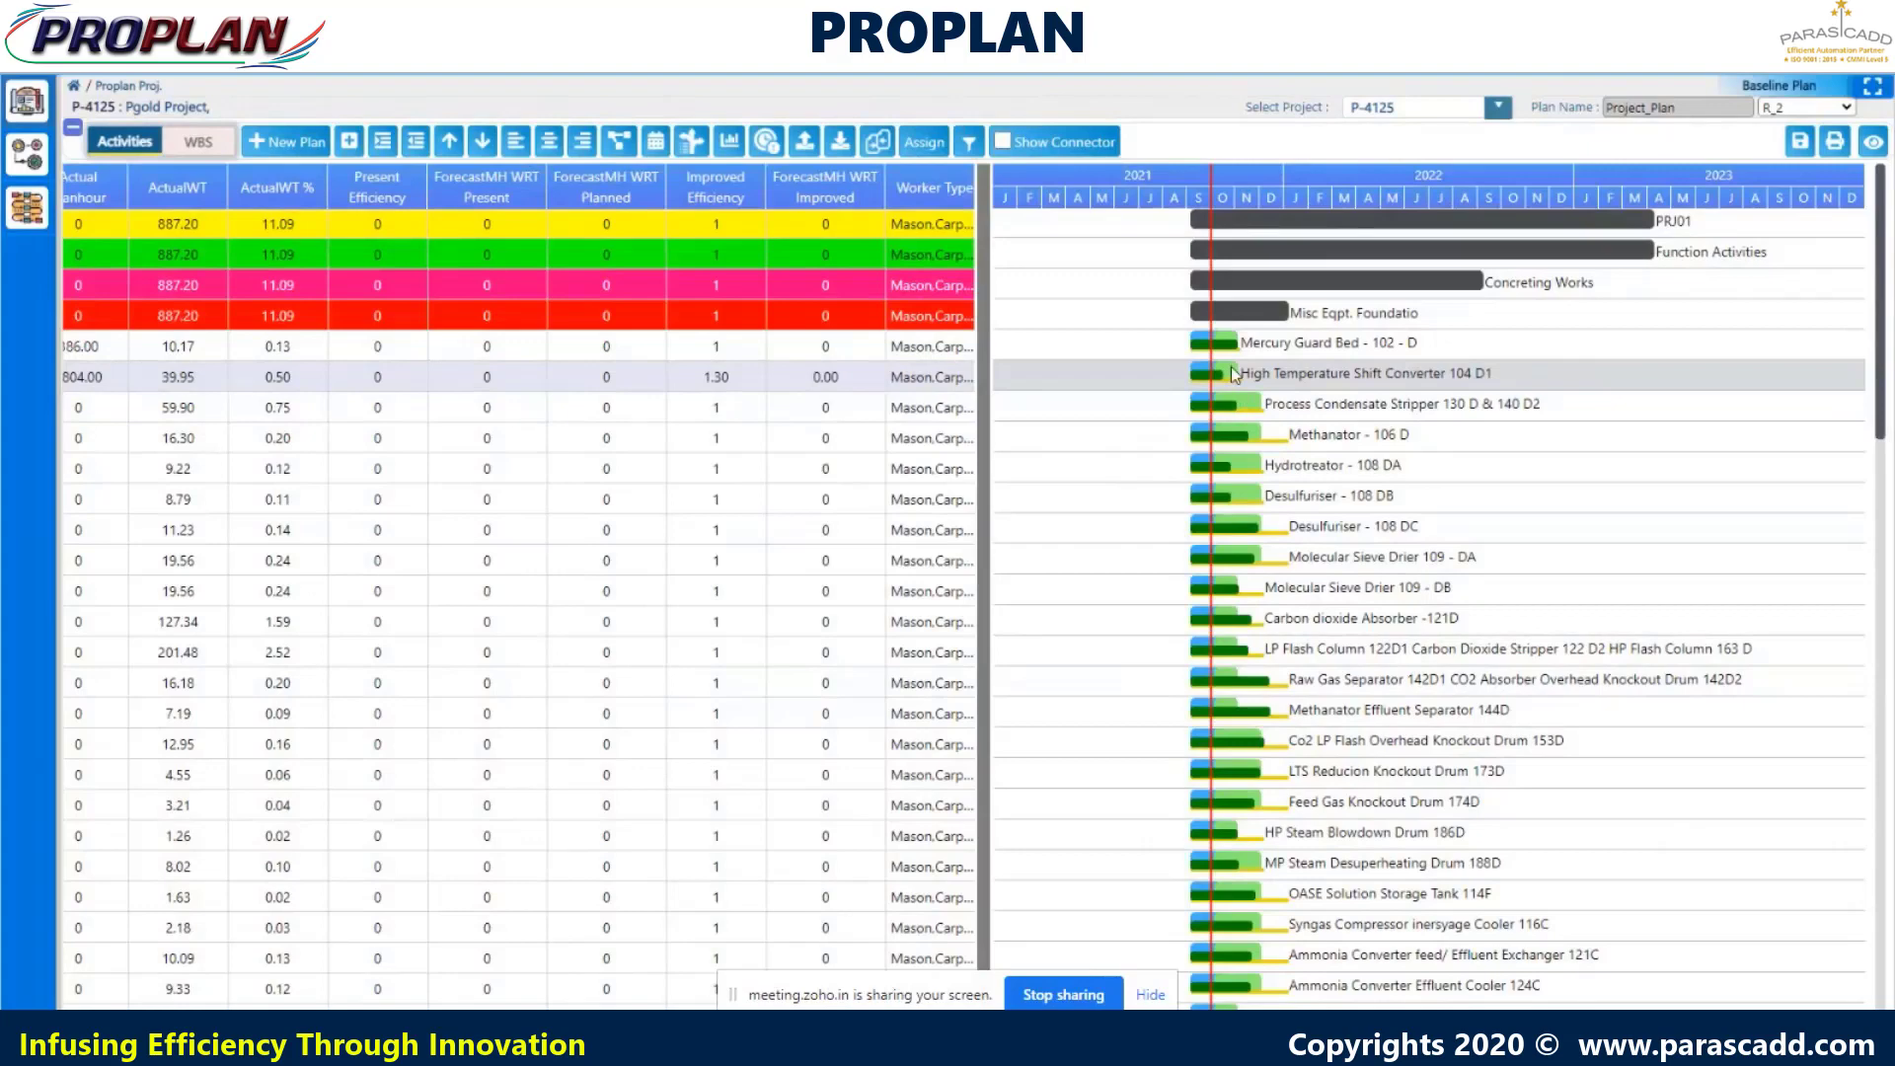
right_click(1232, 373)
- Add the FORECAST3 improved-efficiency curve to the standard chart, hide both daily bar series, and download it
mouse_move(1284, 413)
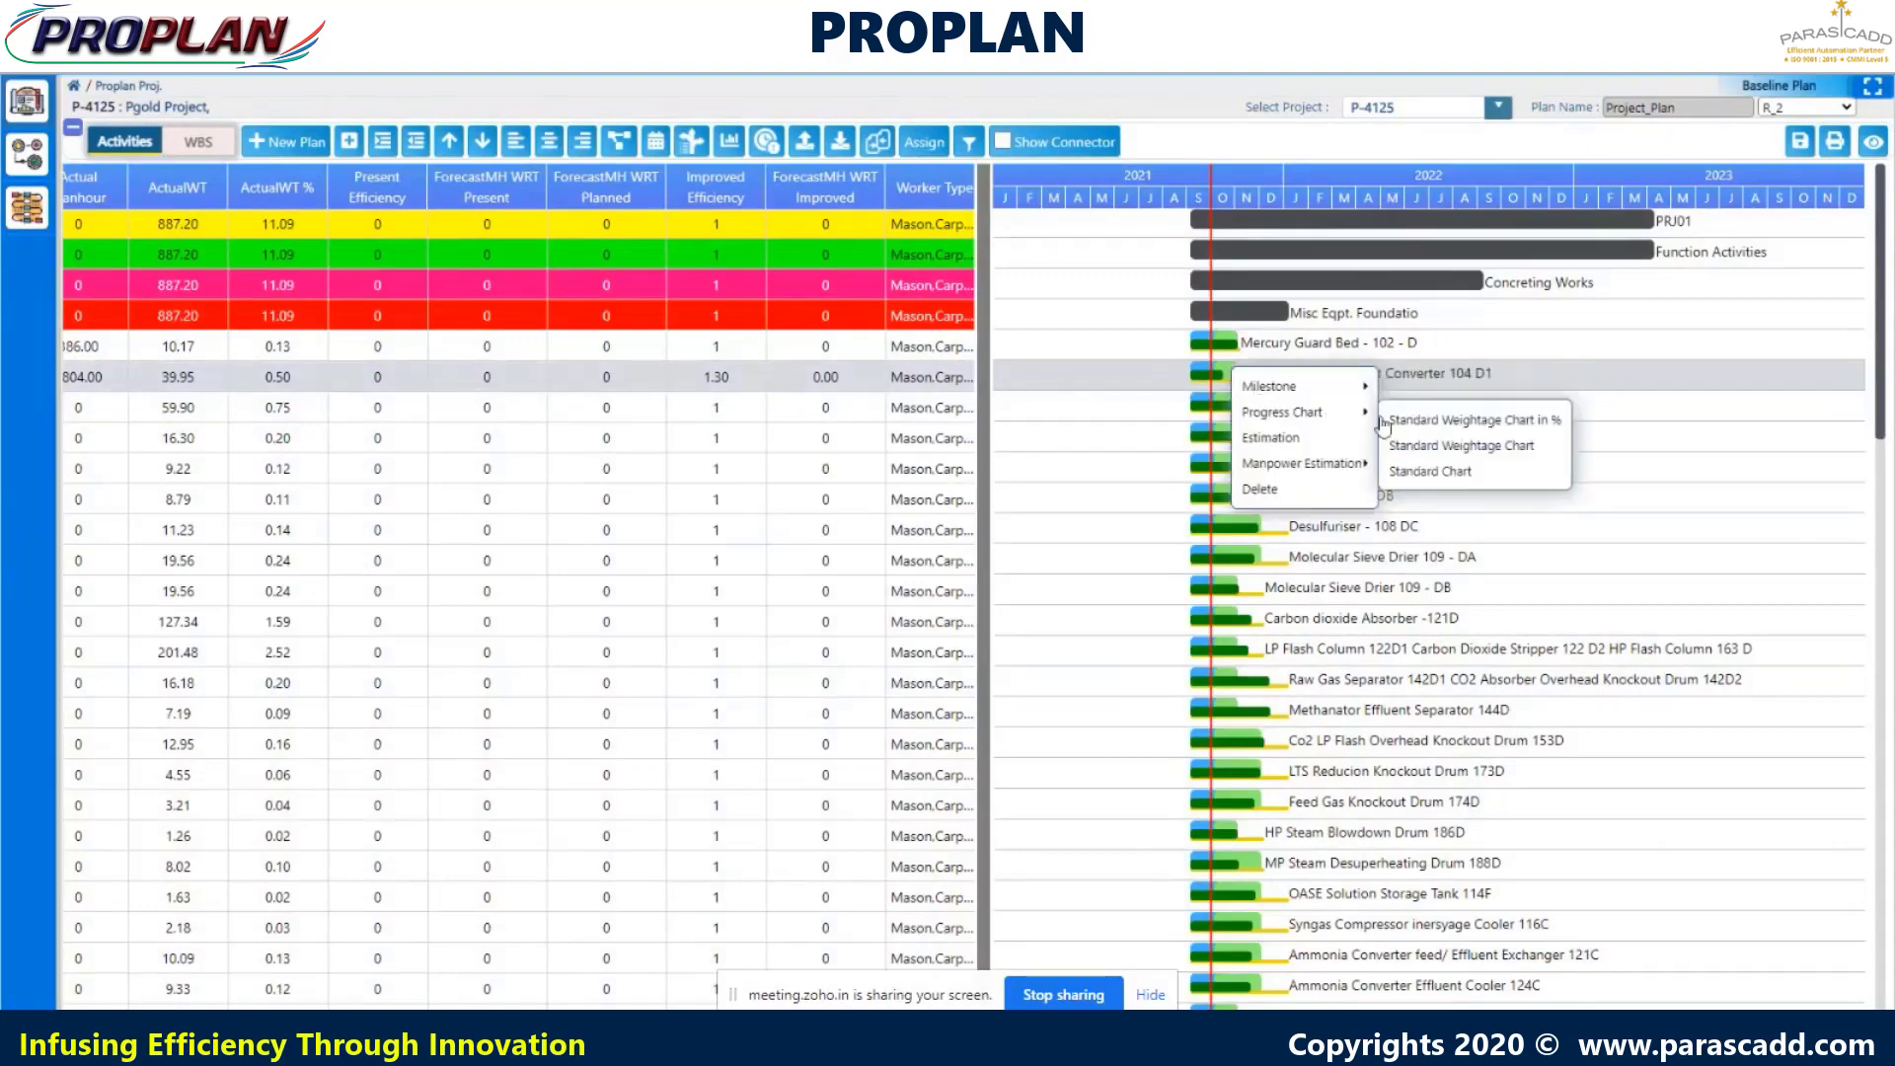
left_click(1415, 473)
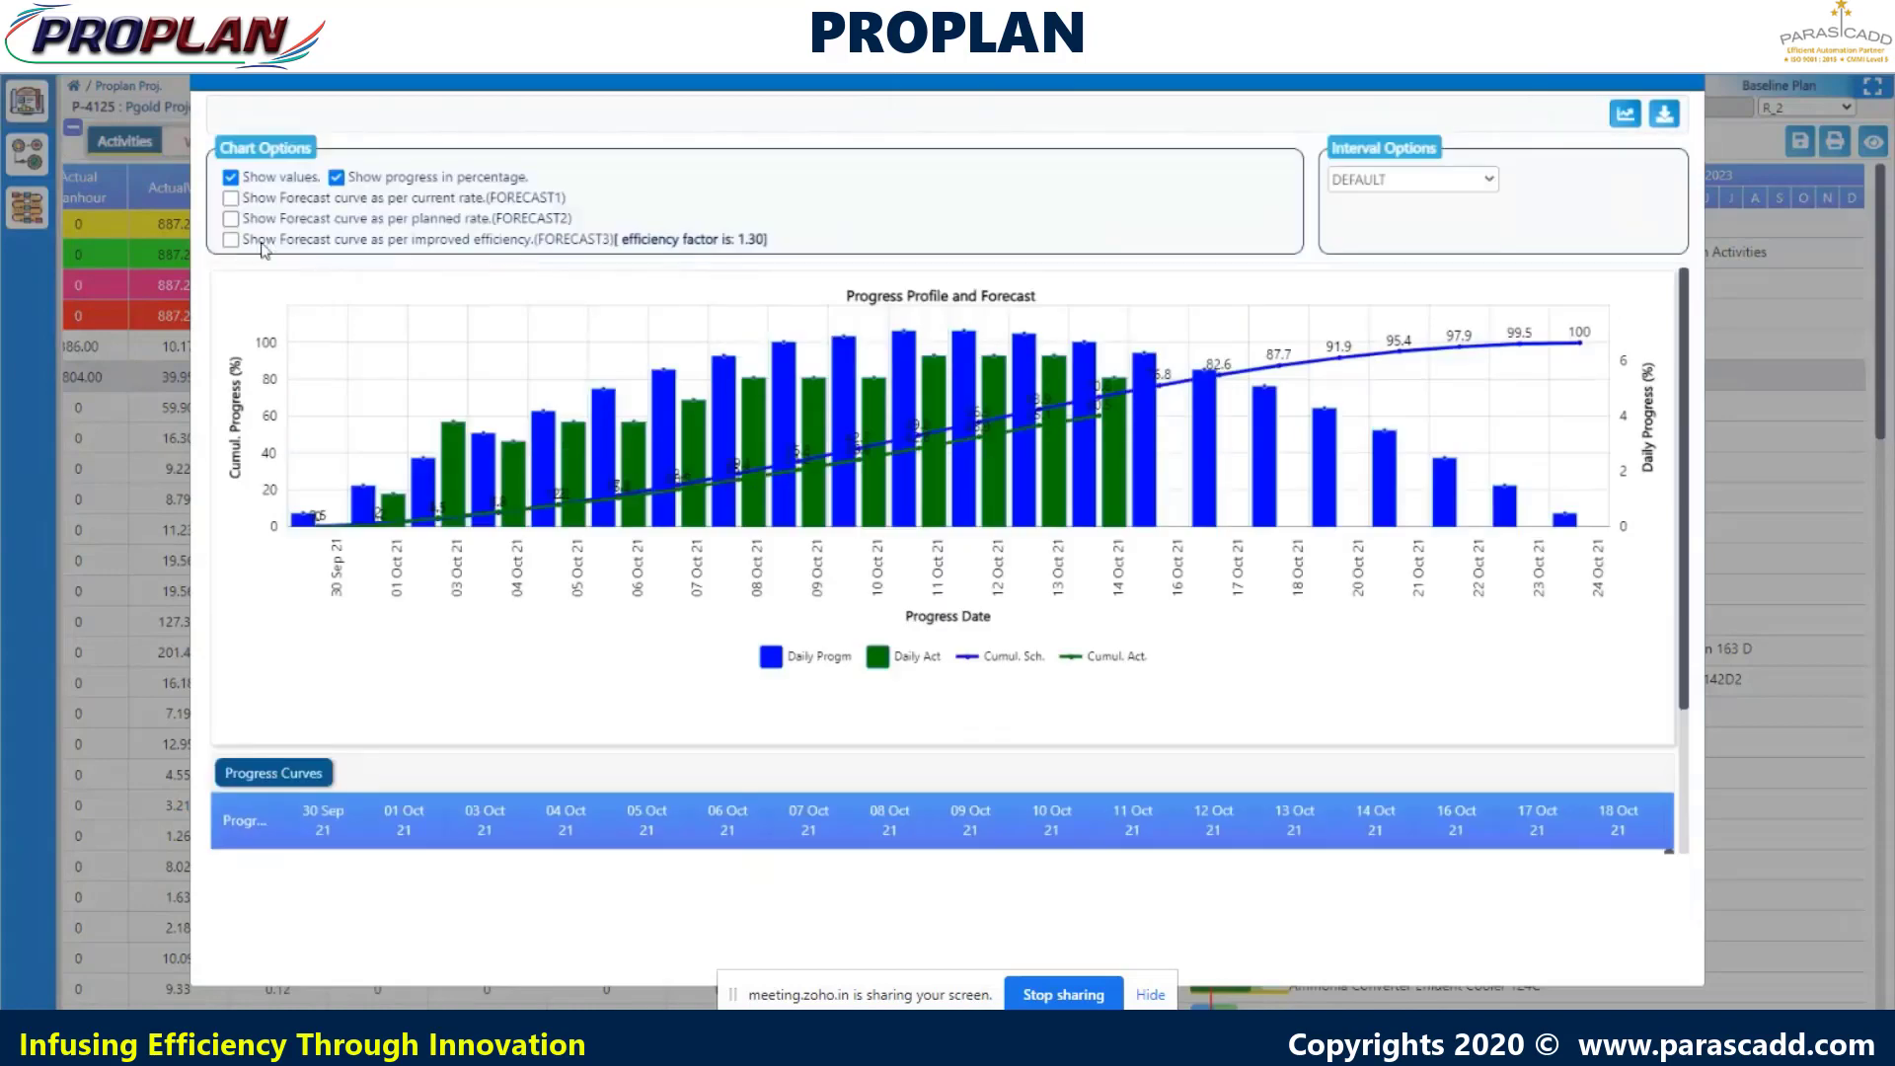
left_click(231, 240)
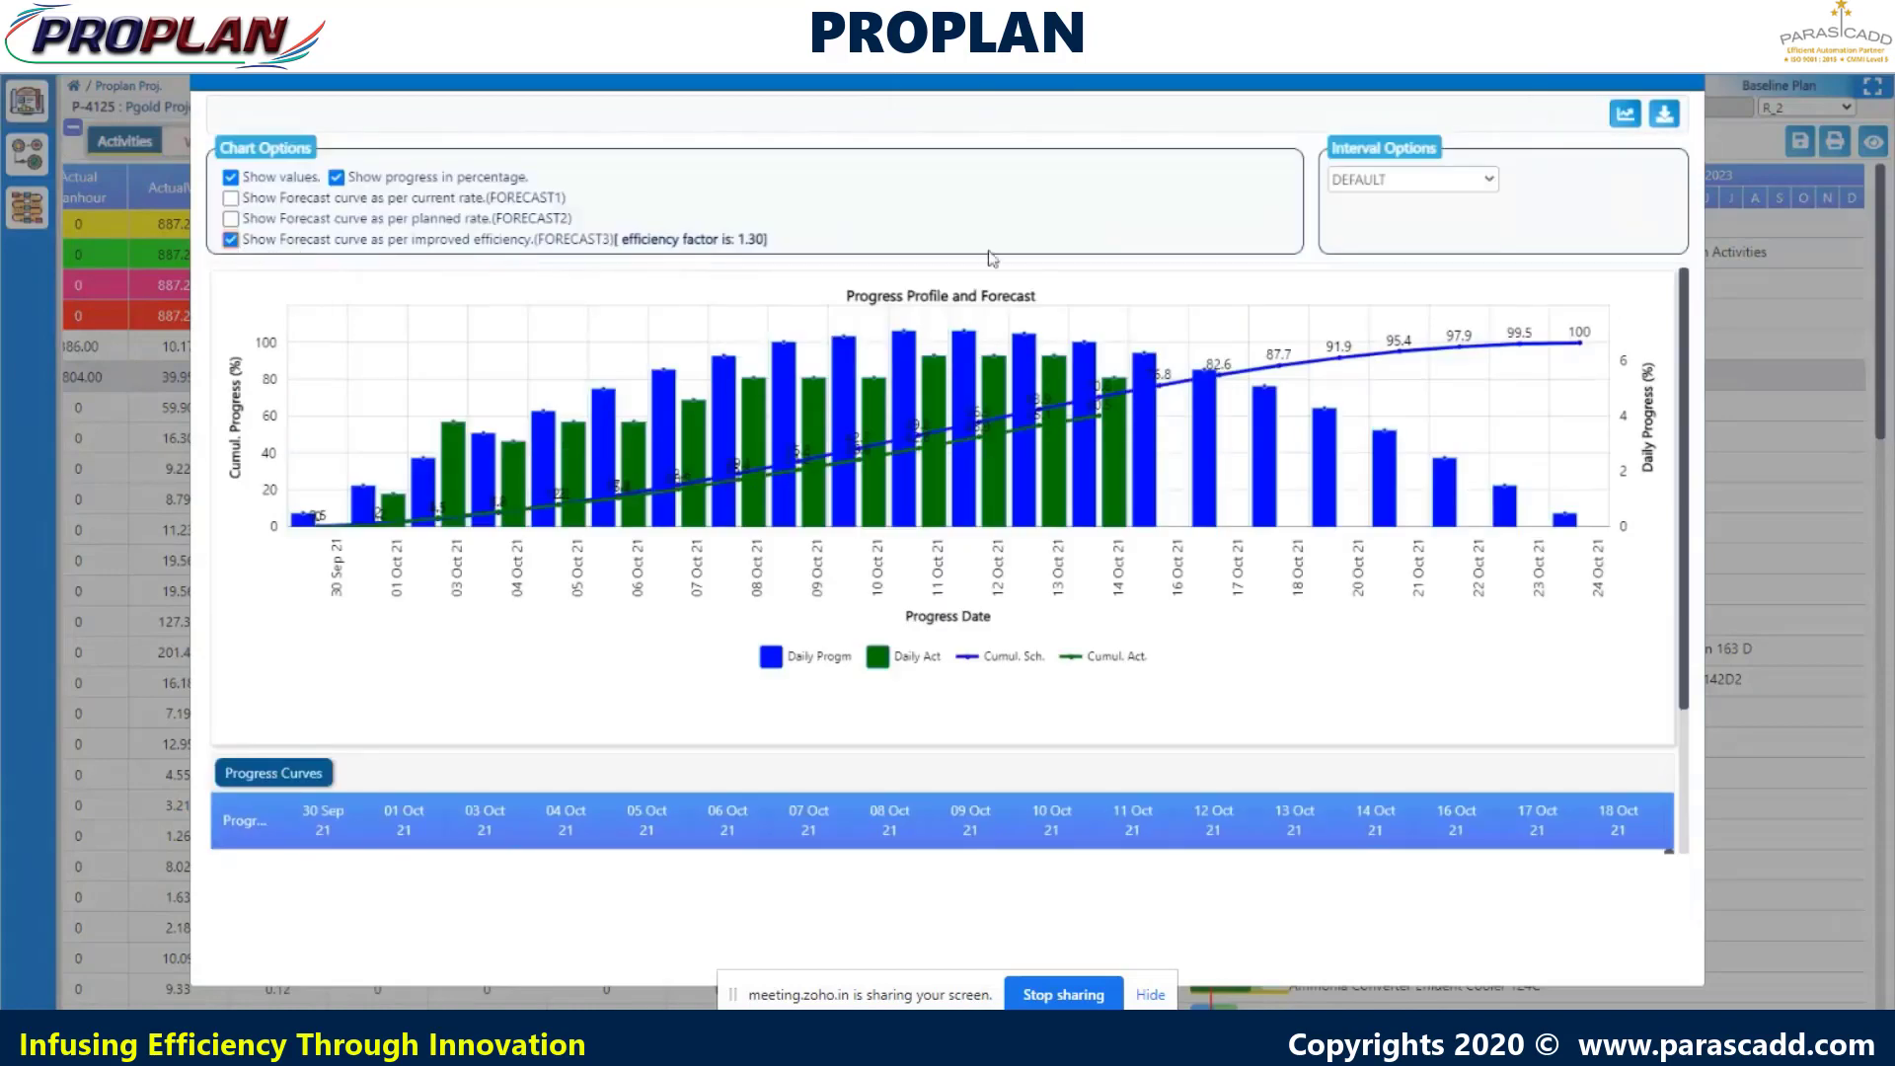
left_click(1625, 117)
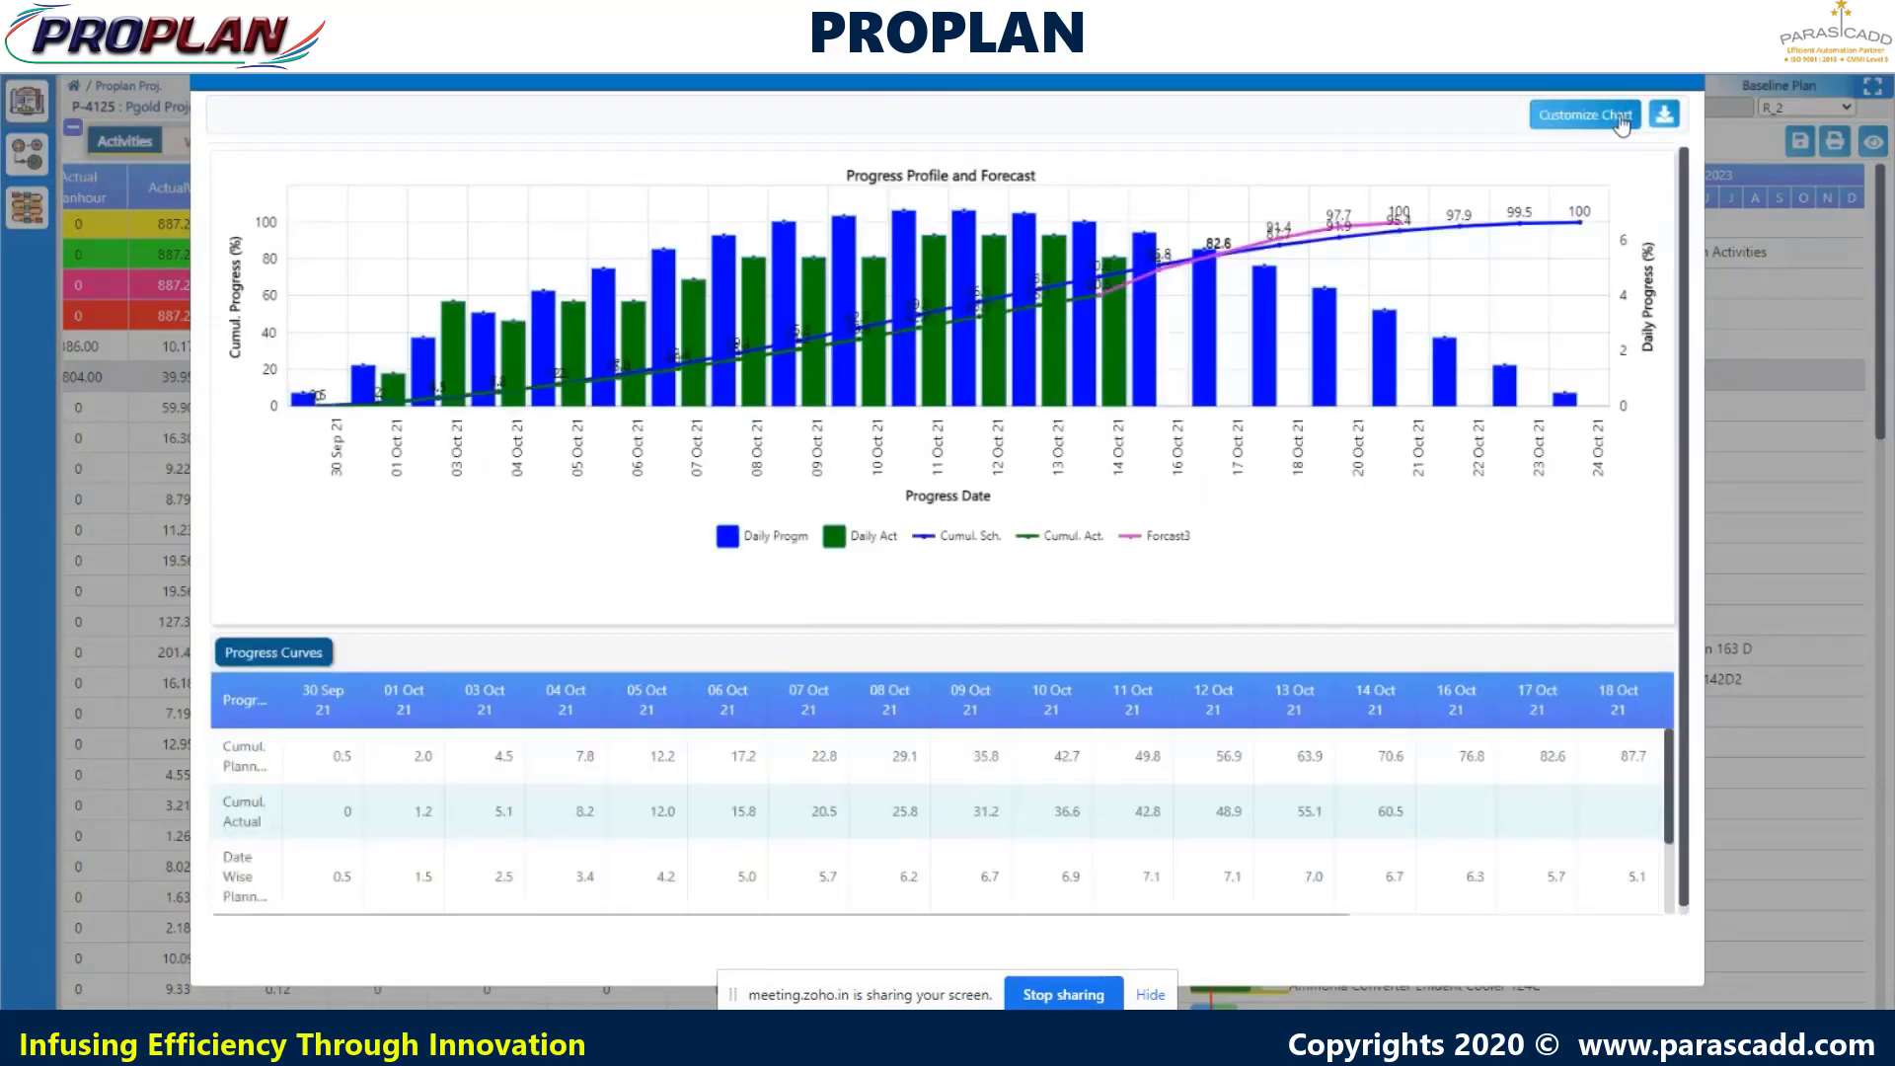
left_click(728, 541)
left_click(832, 541)
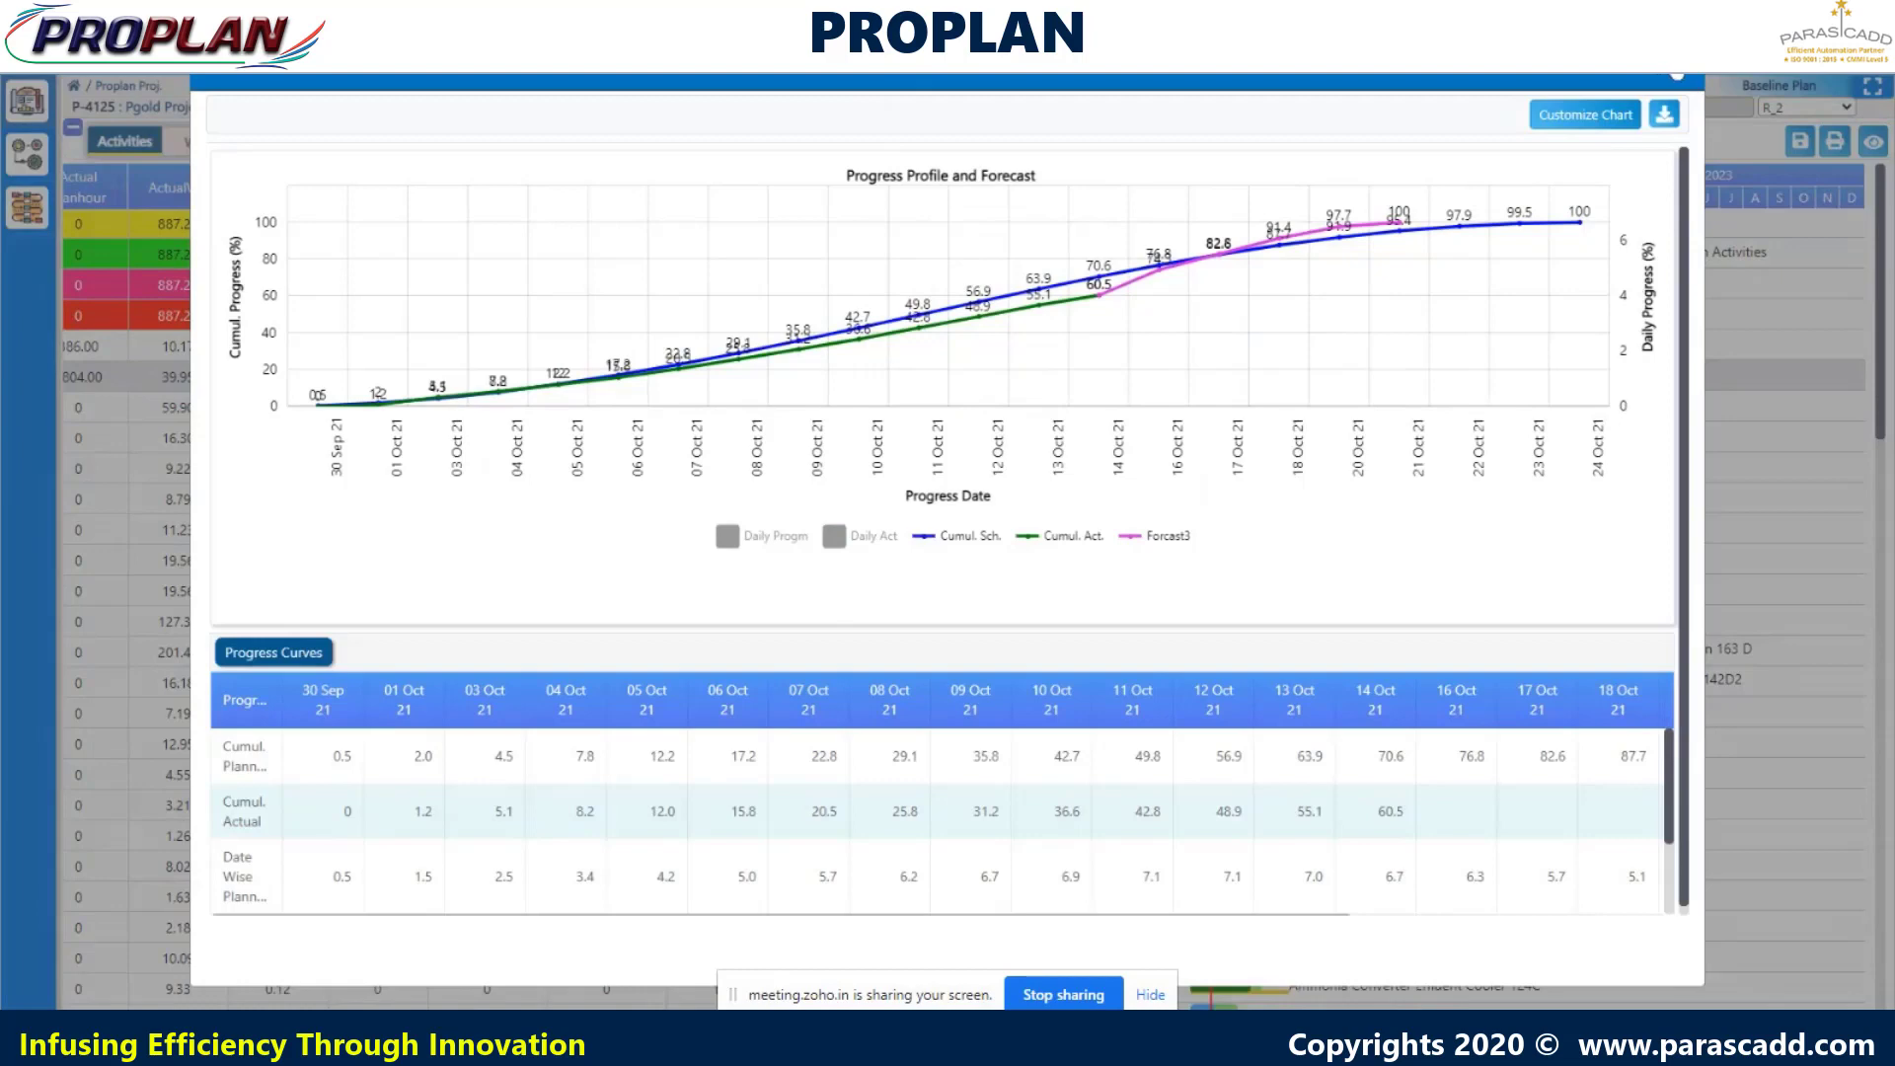
left_click(1663, 120)
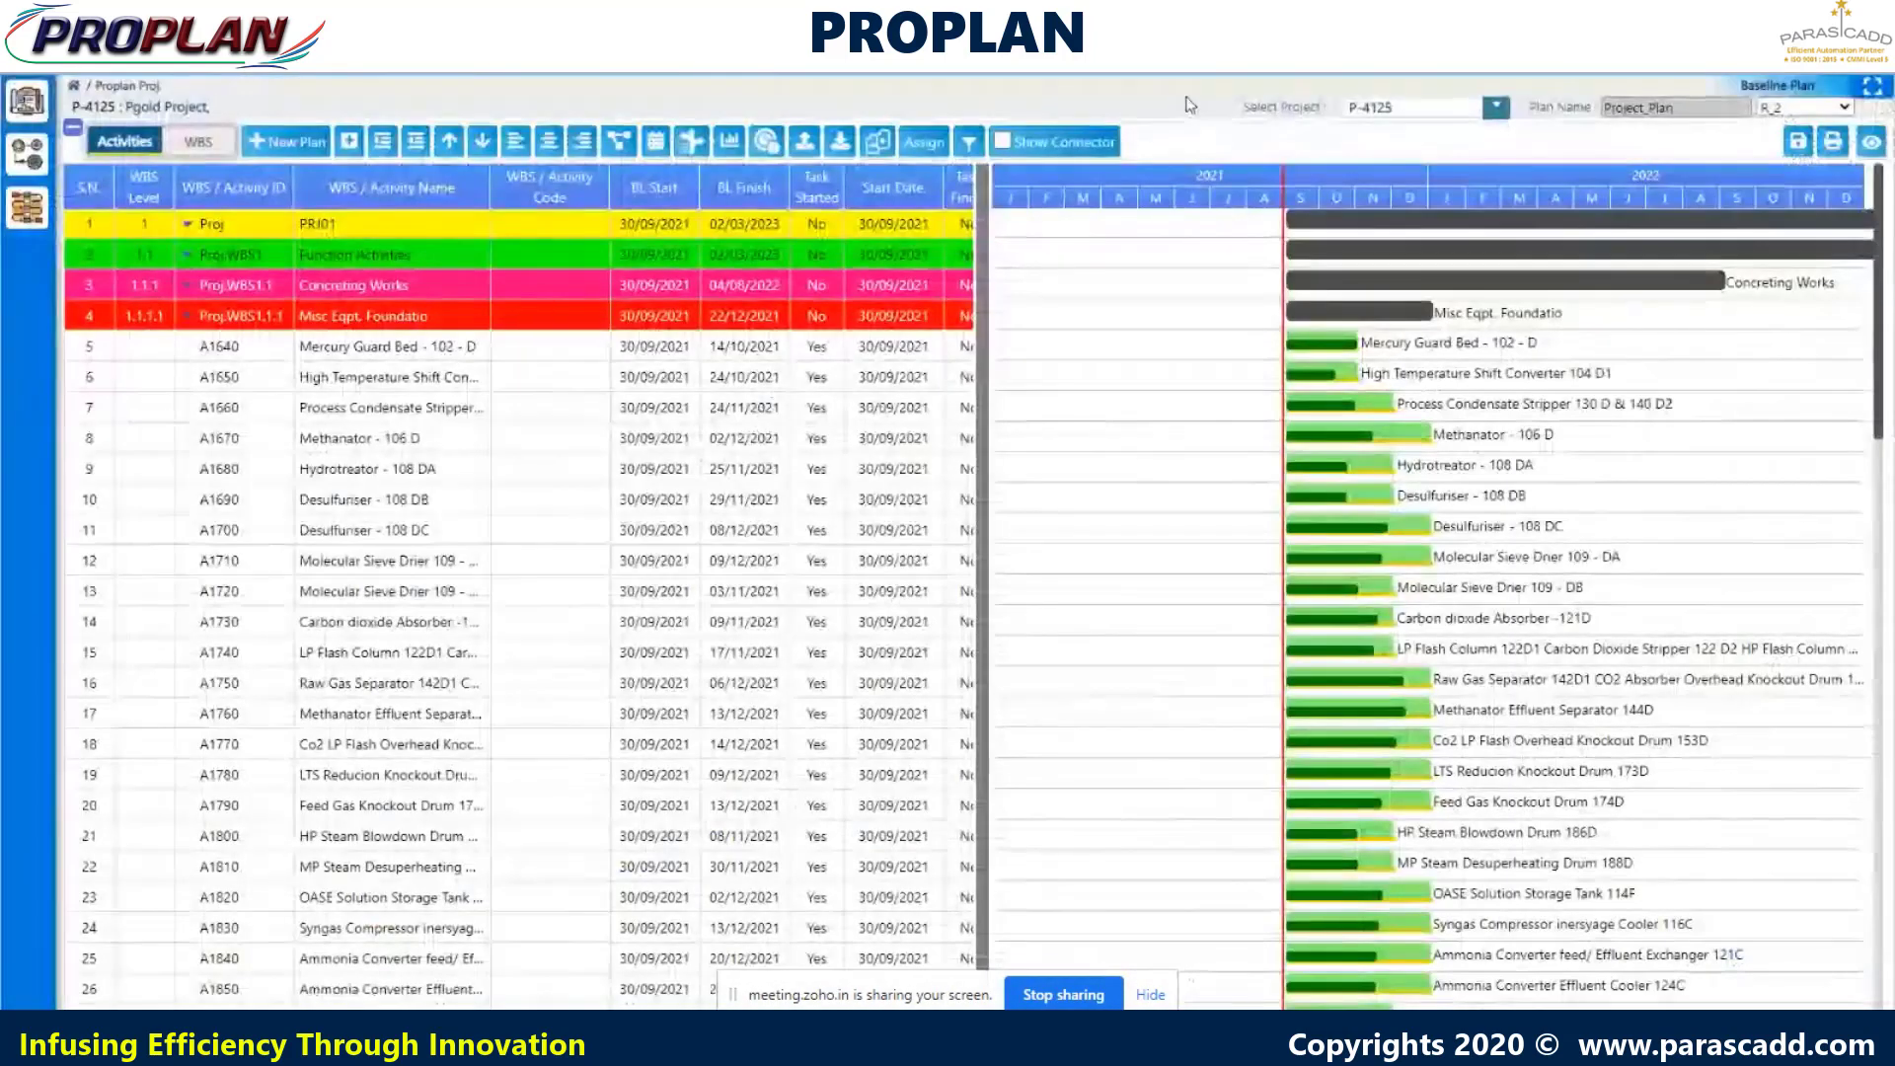
- Export Daily, Weekly and Monthly manpower estimations, then open the MANPOWER worksheet from the zip
right_click(1338, 377)
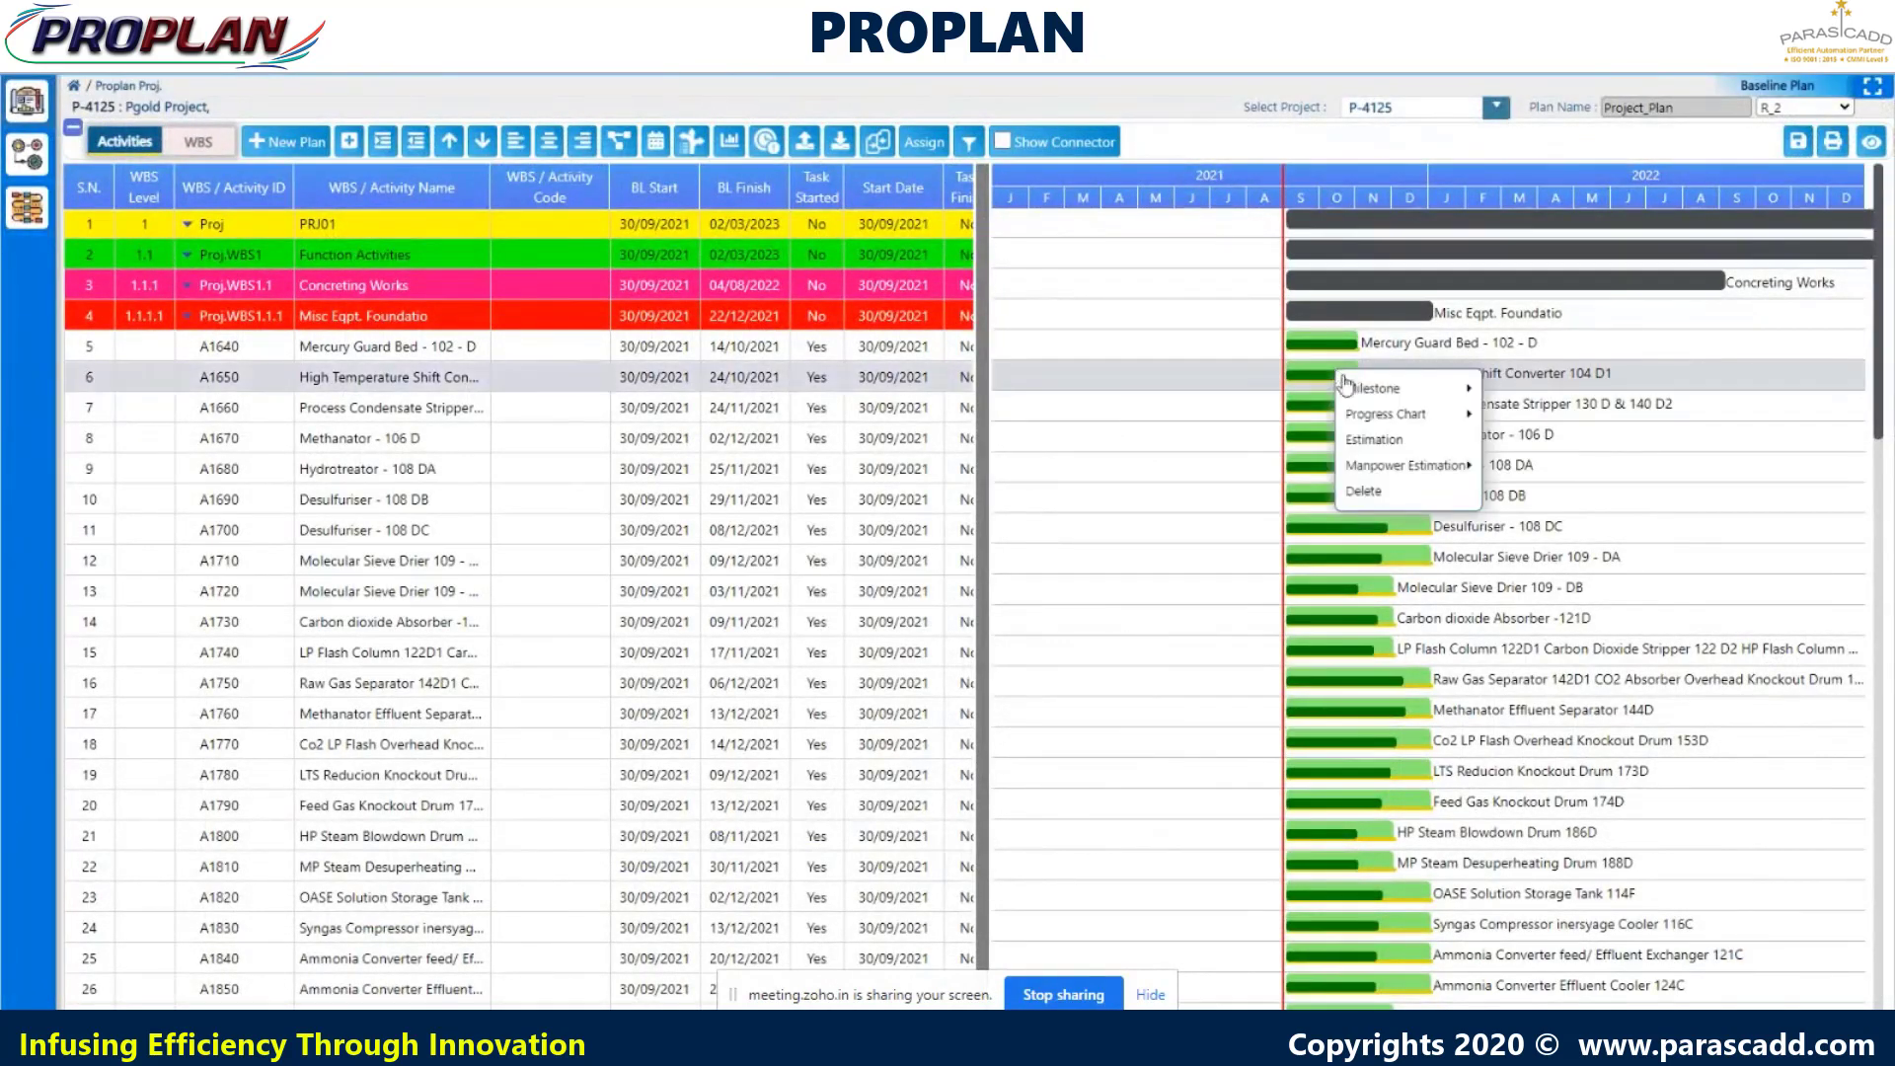
mouse_move(1392, 472)
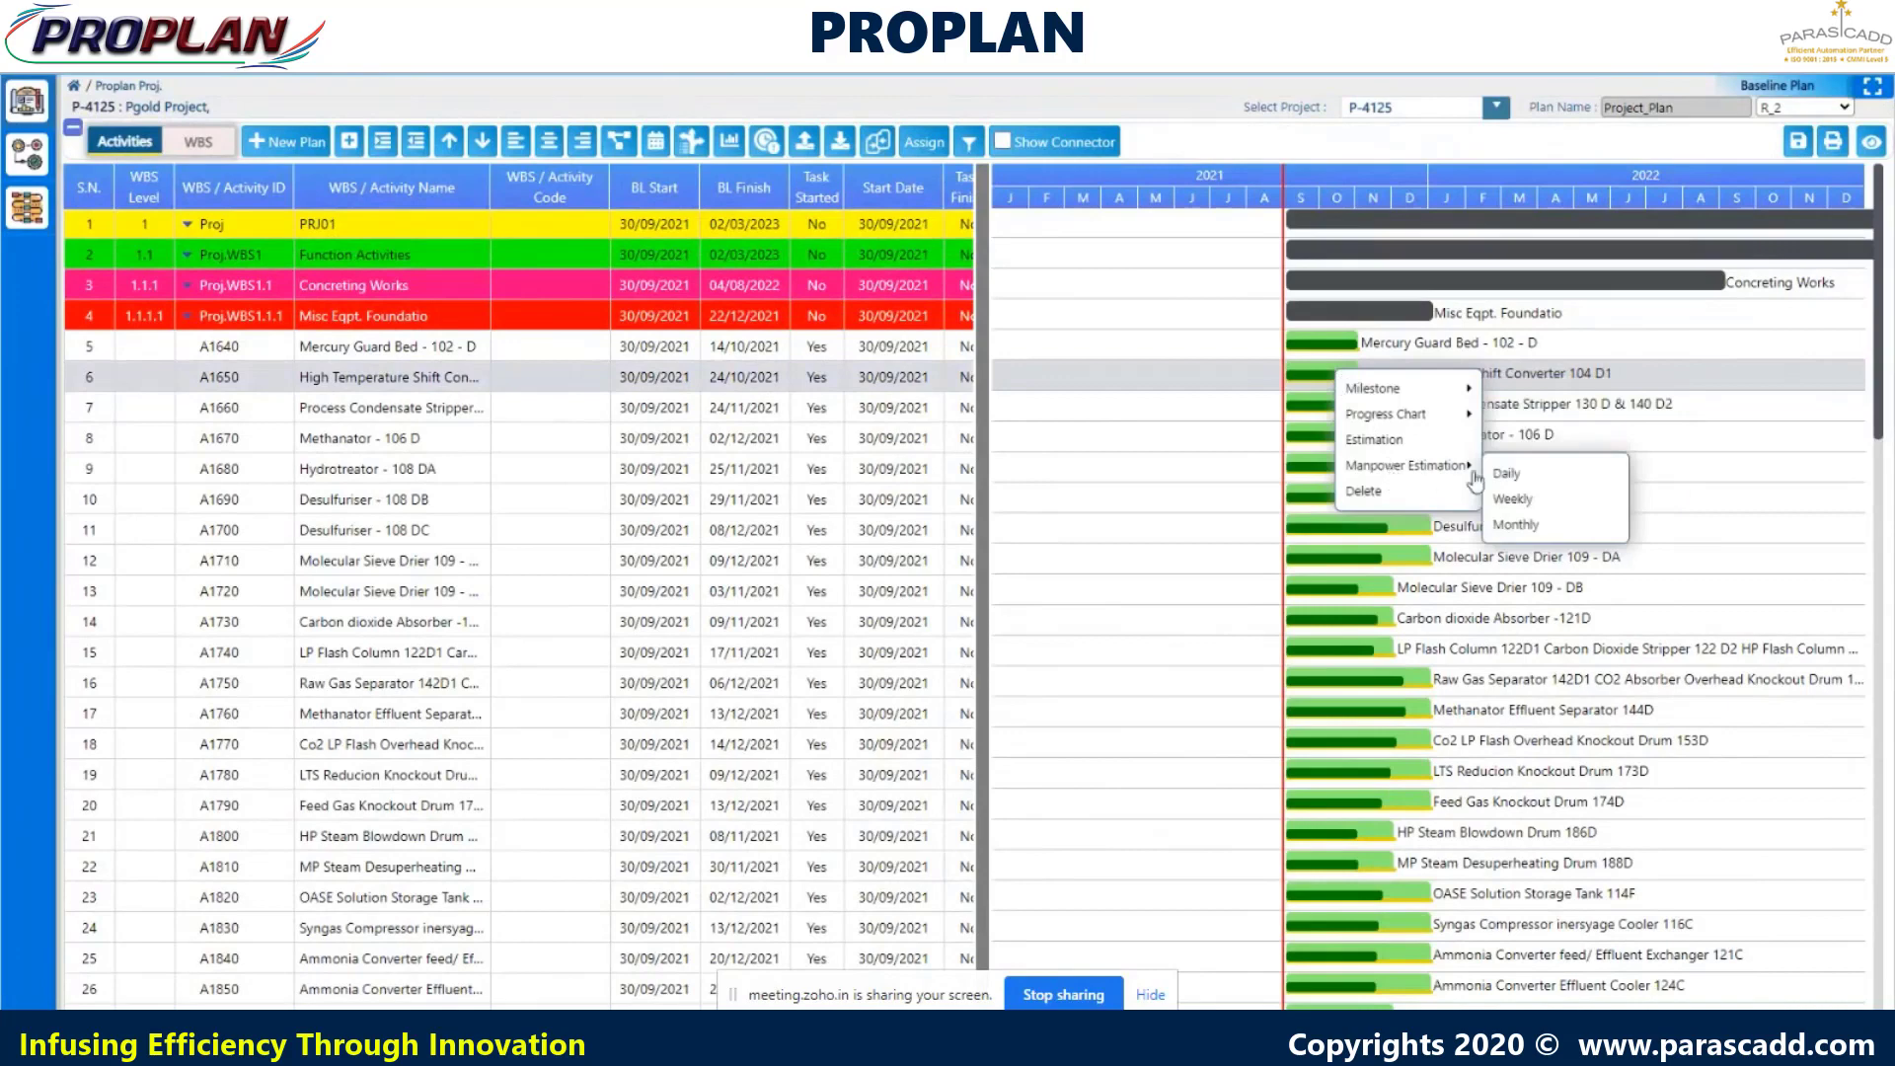
left_click(1506, 477)
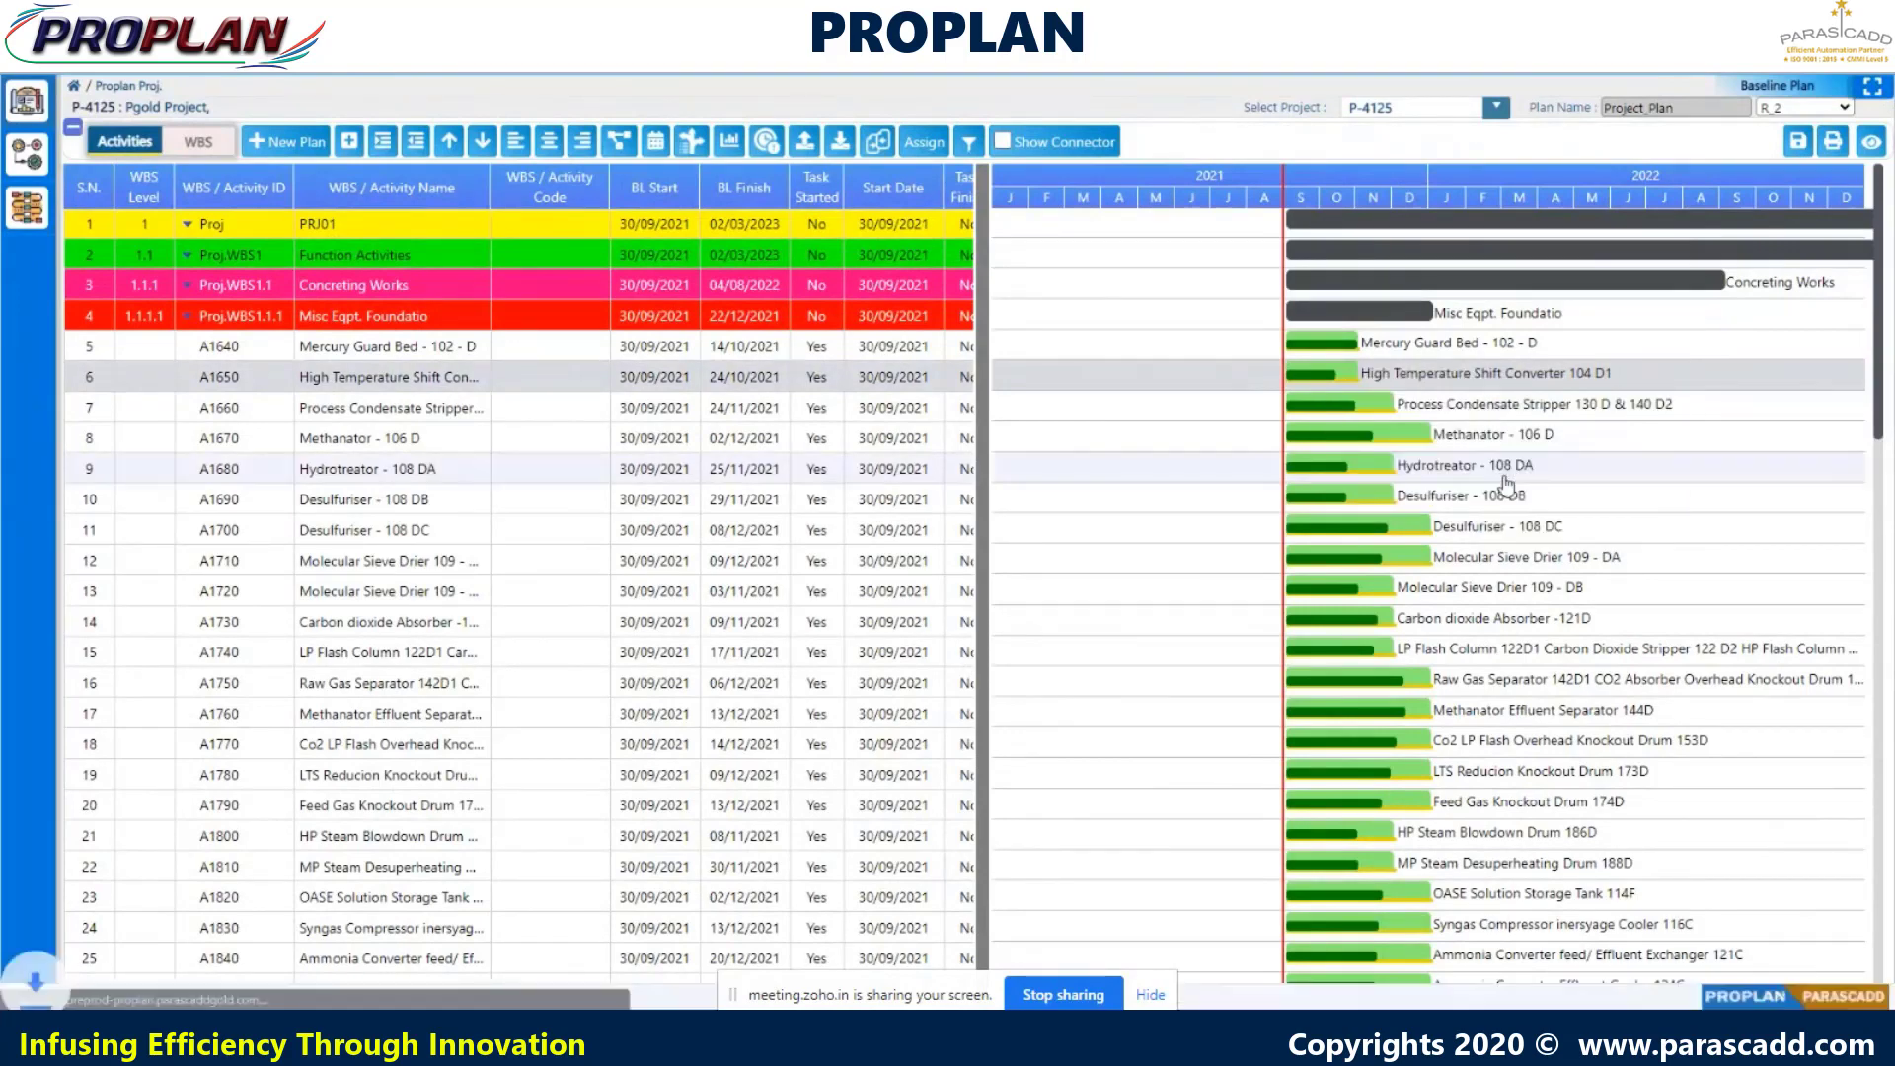
right_click(1336, 379)
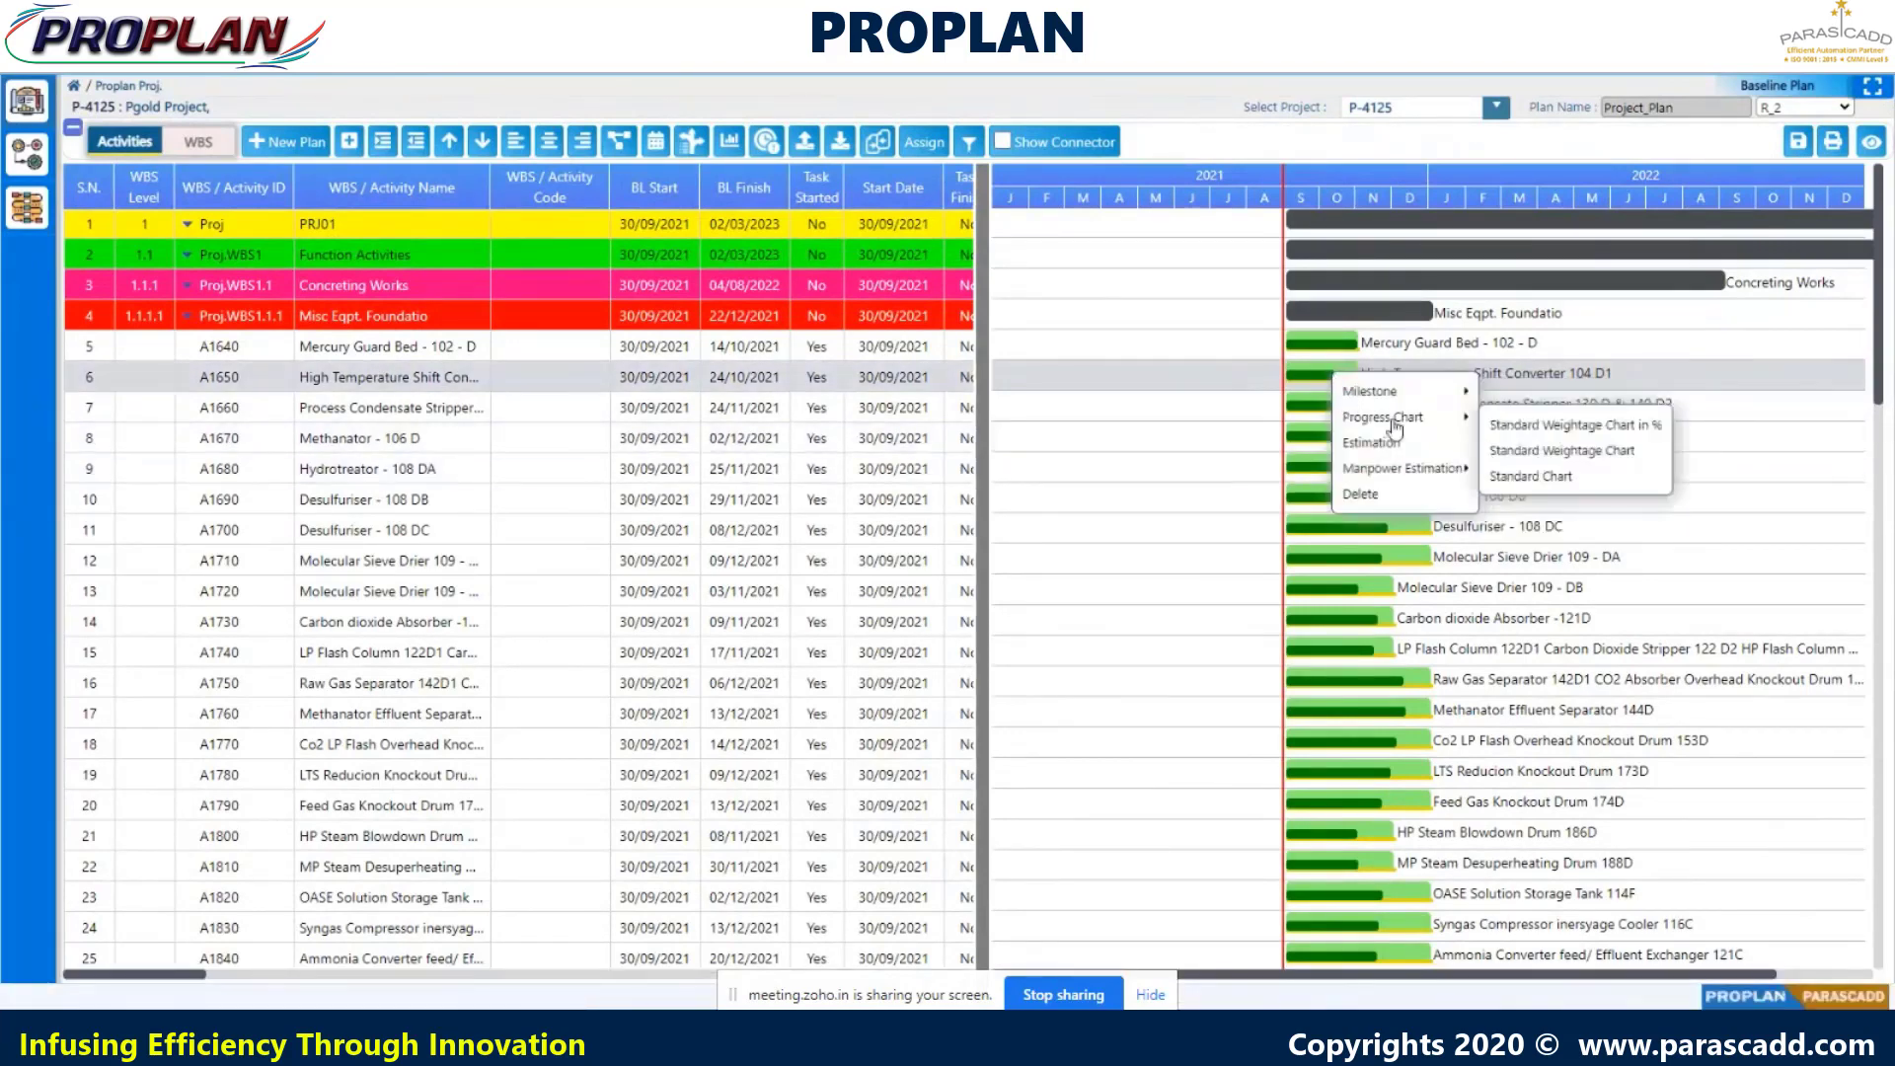
mouse_move(1437, 471)
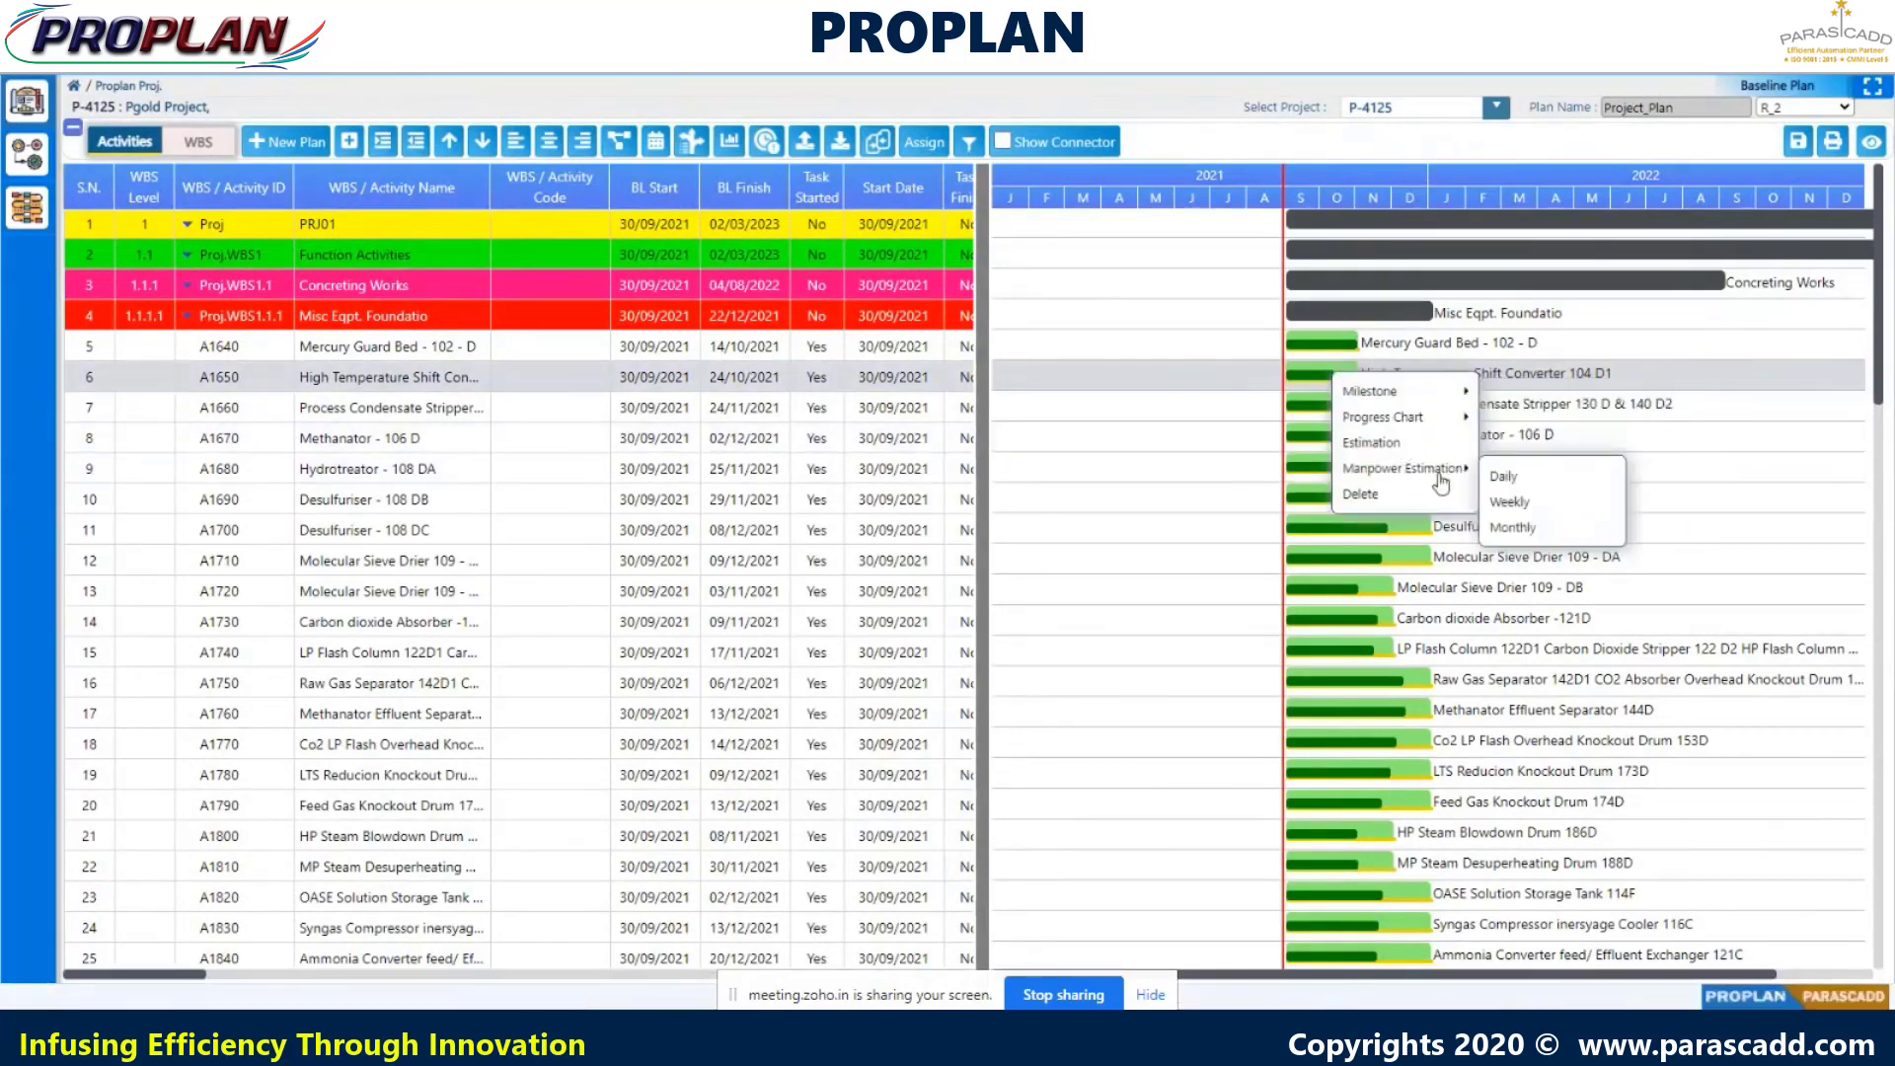
left_click(1503, 506)
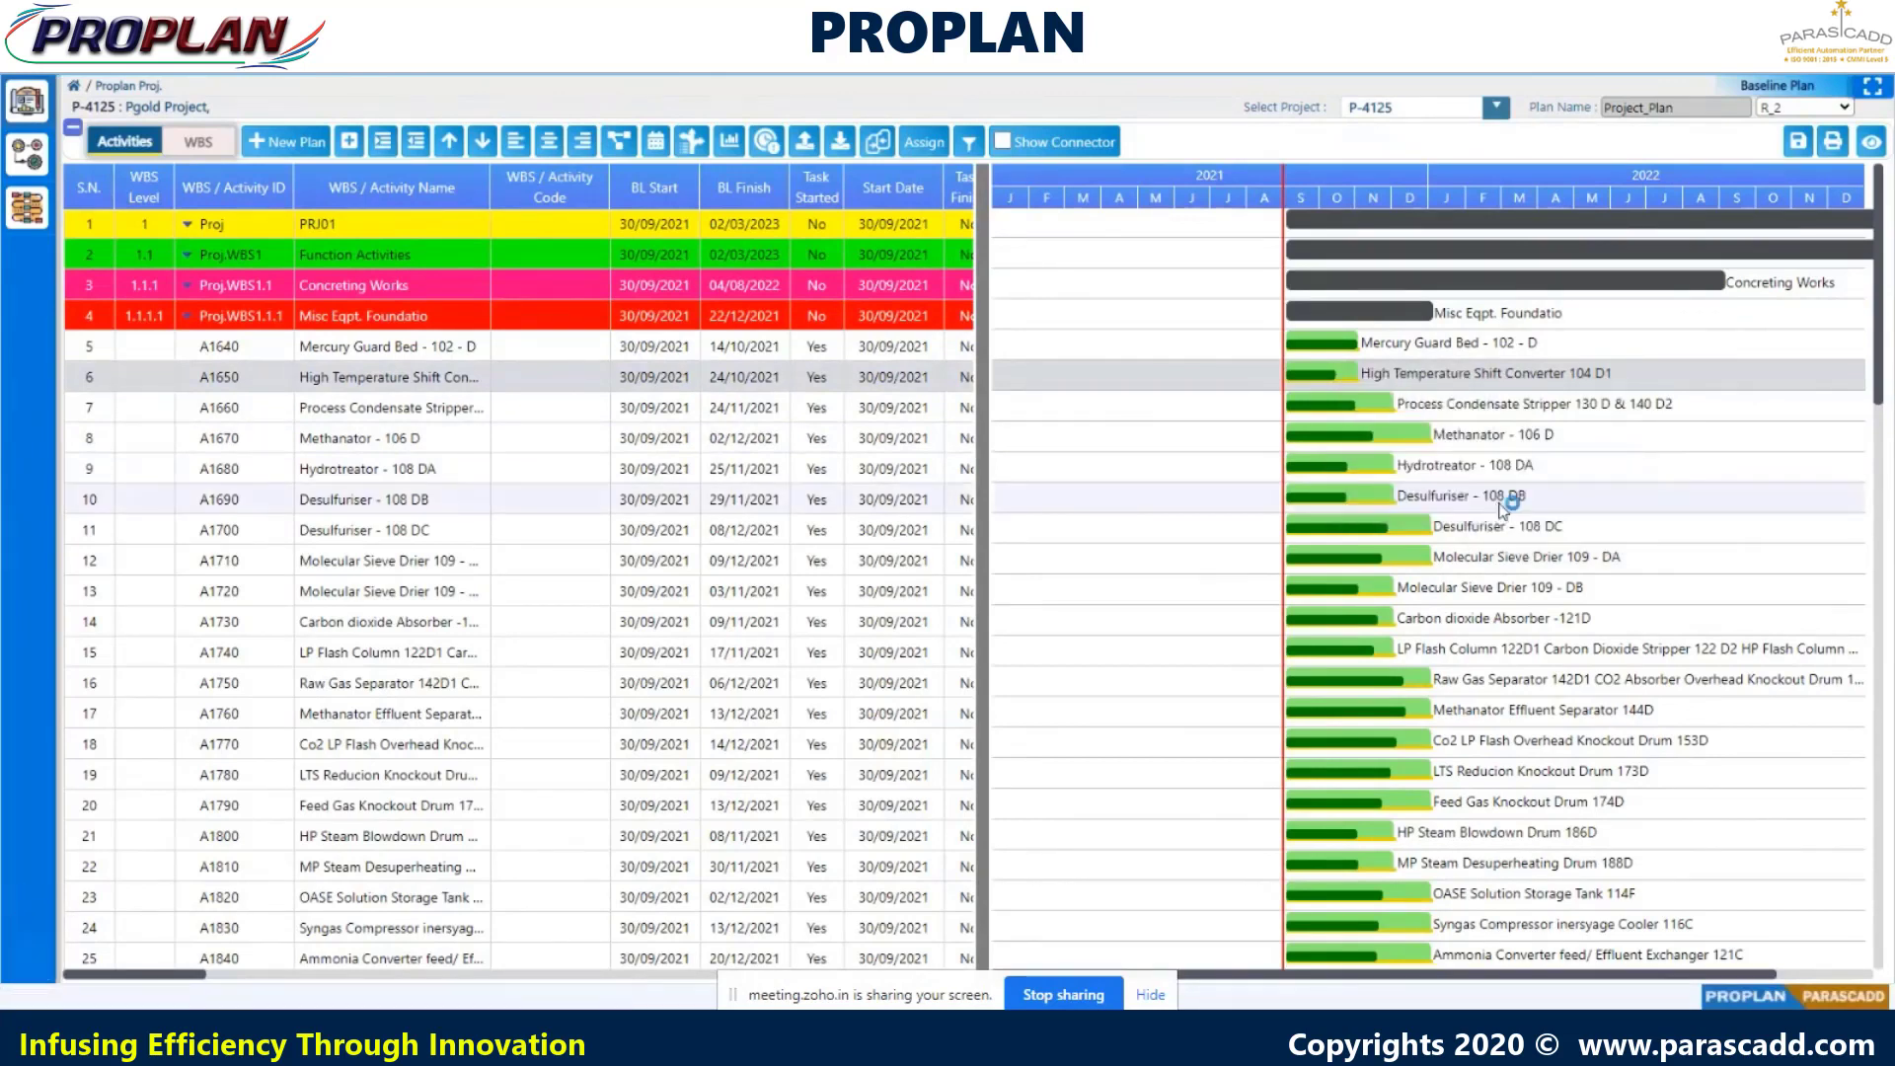
right_click(1341, 377)
mouse_move(1441, 464)
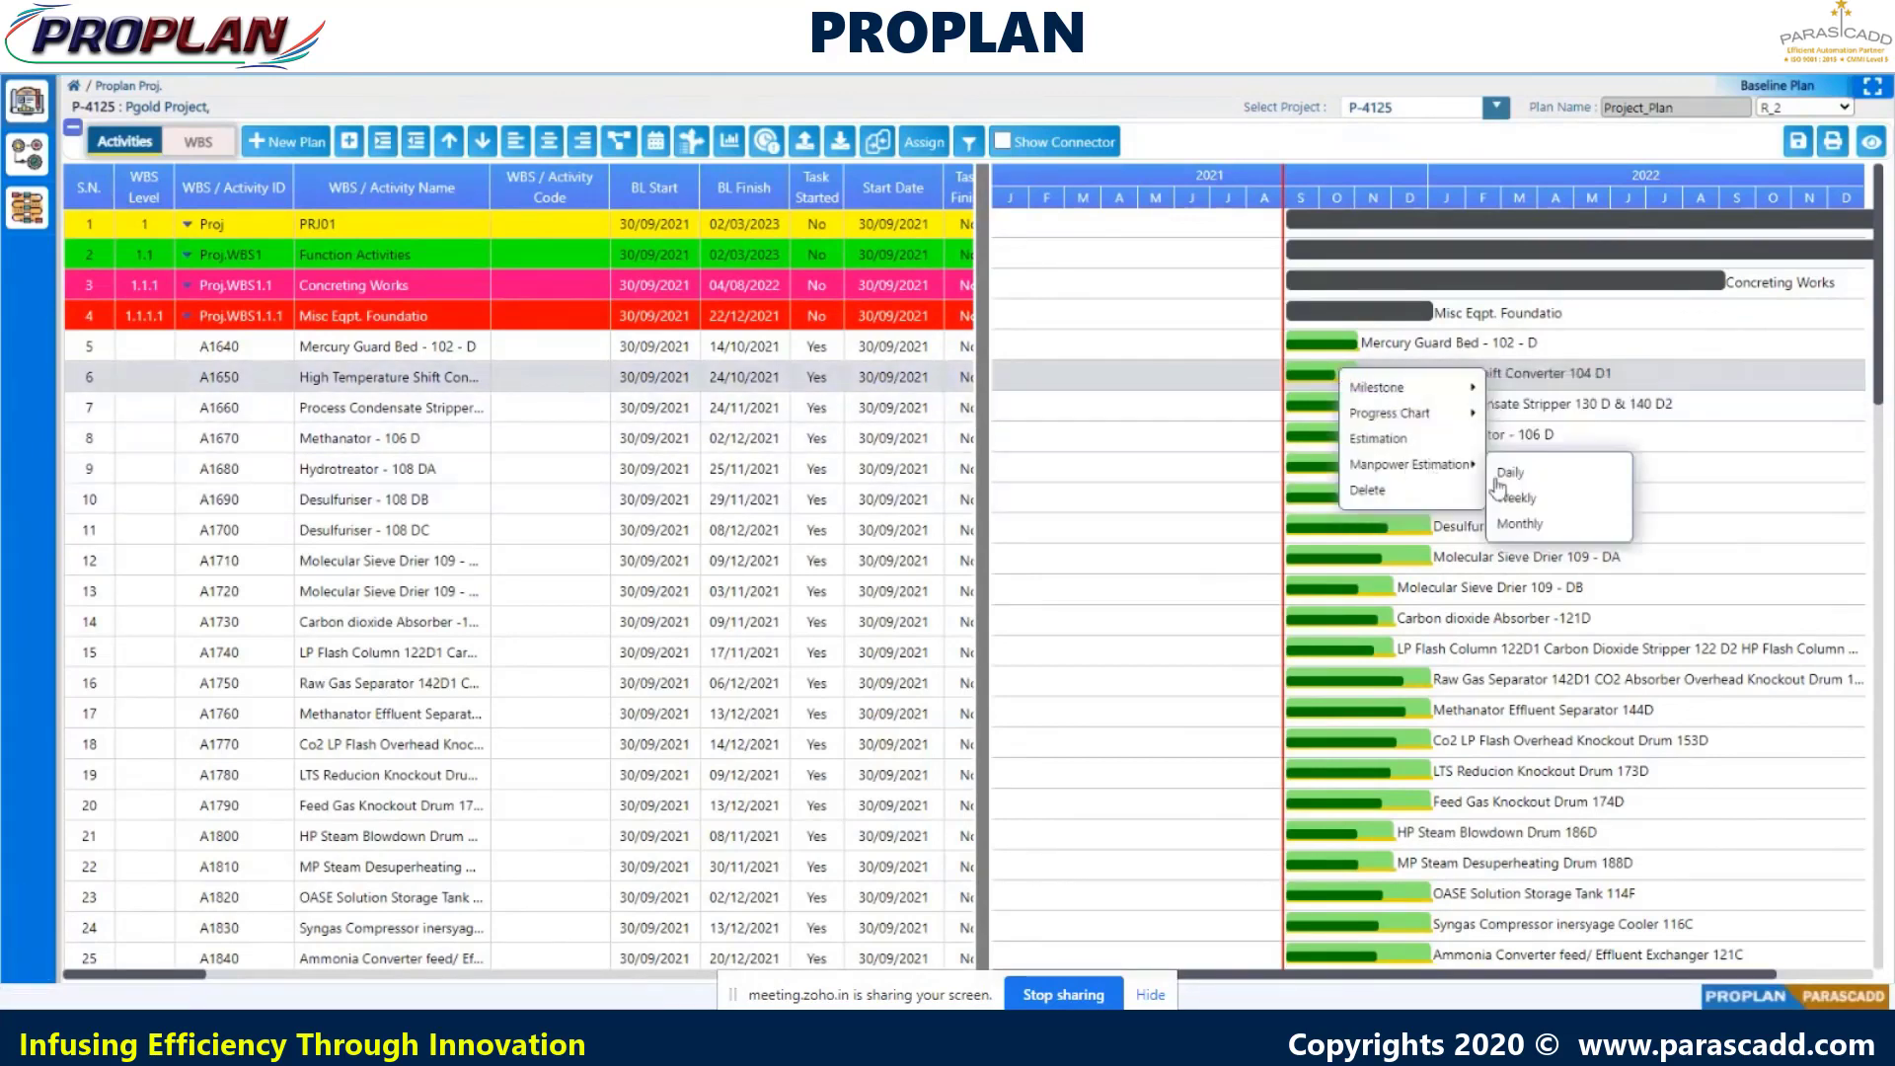
left_click(1517, 526)
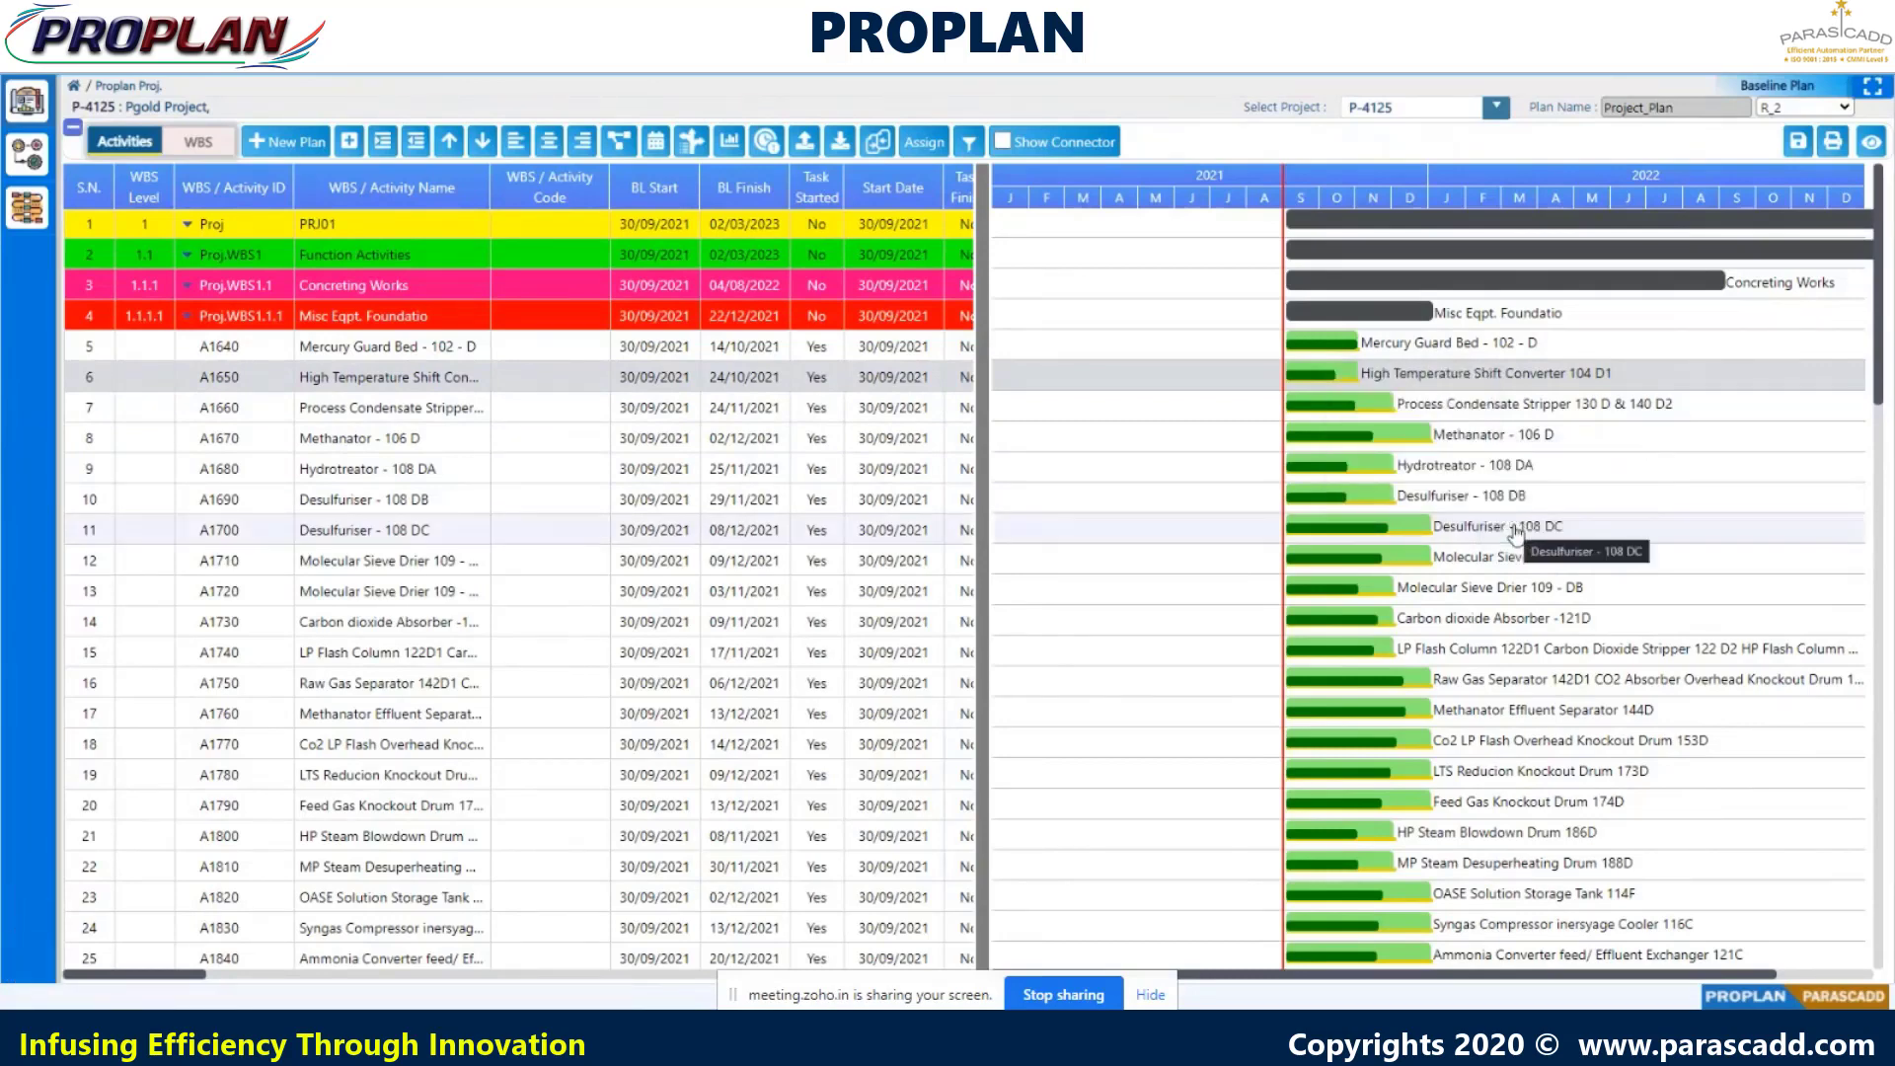
left_click(553, 1027)
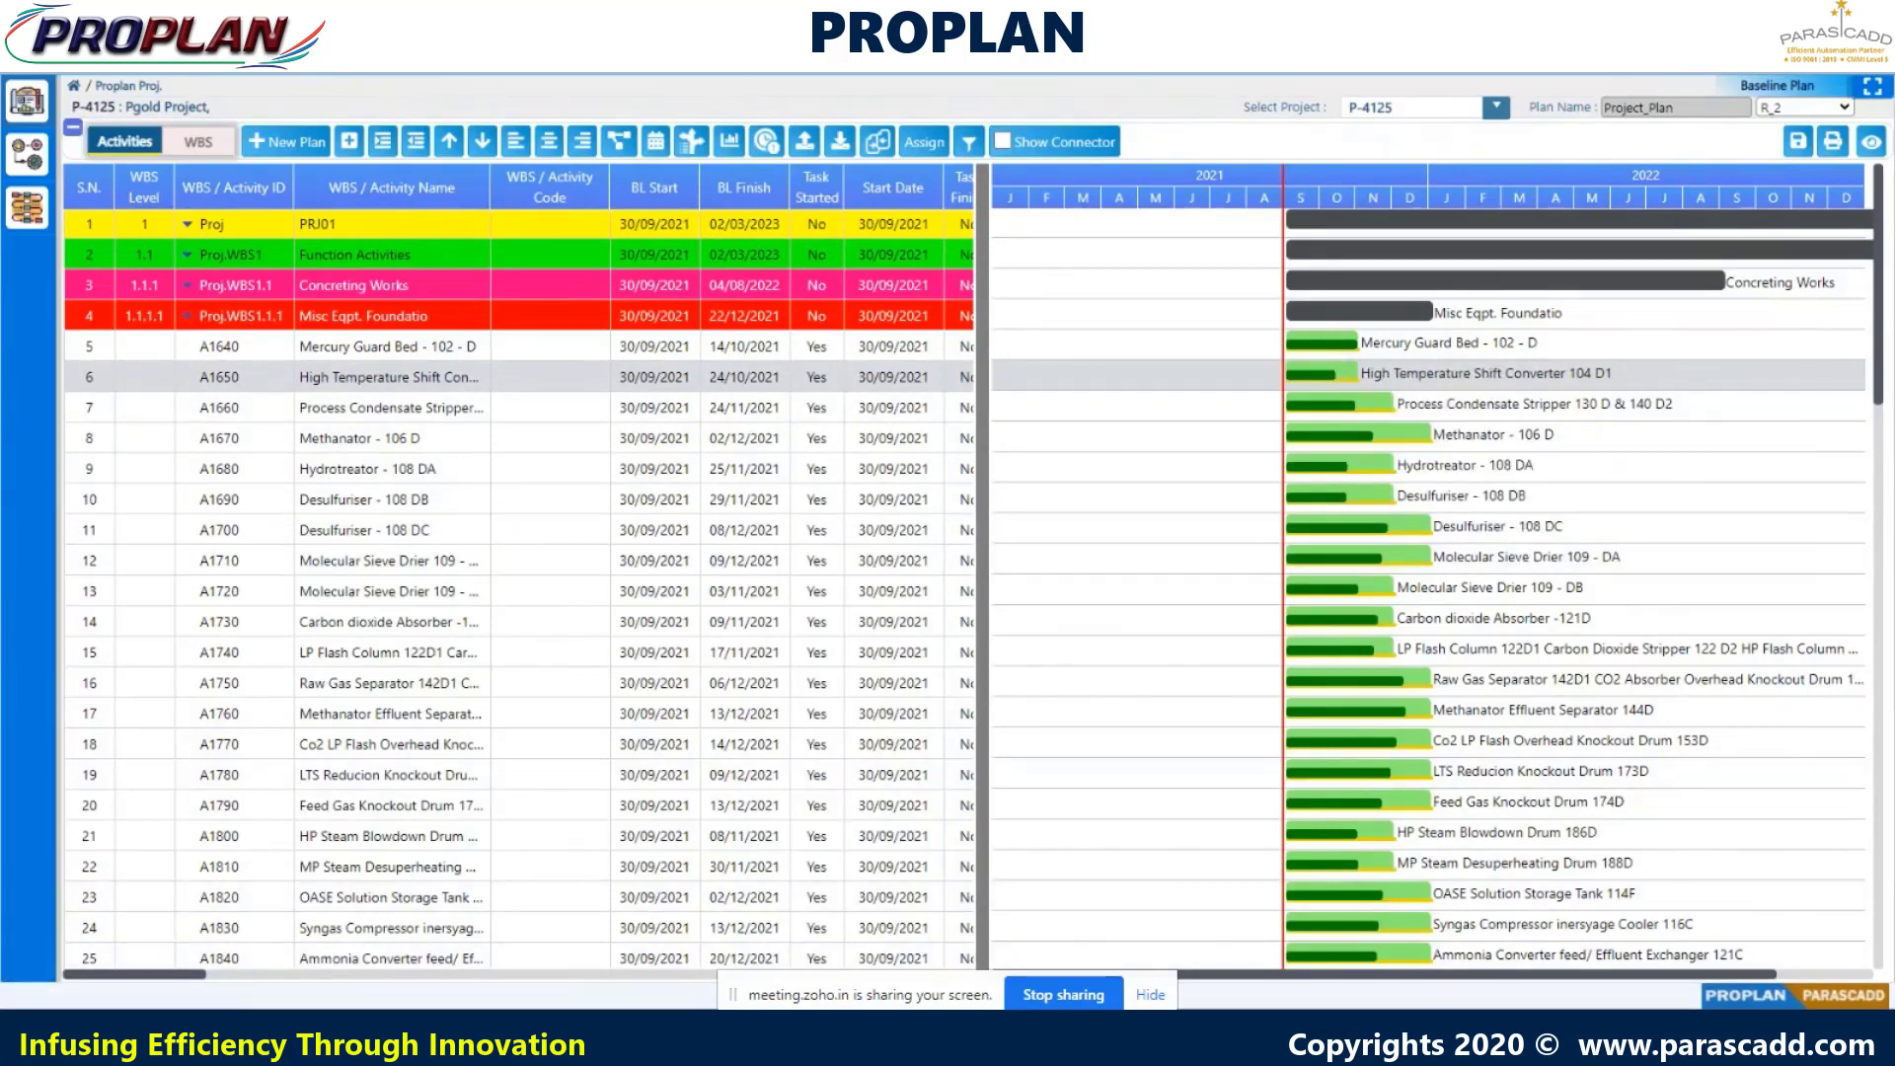
double_click(1057, 318)
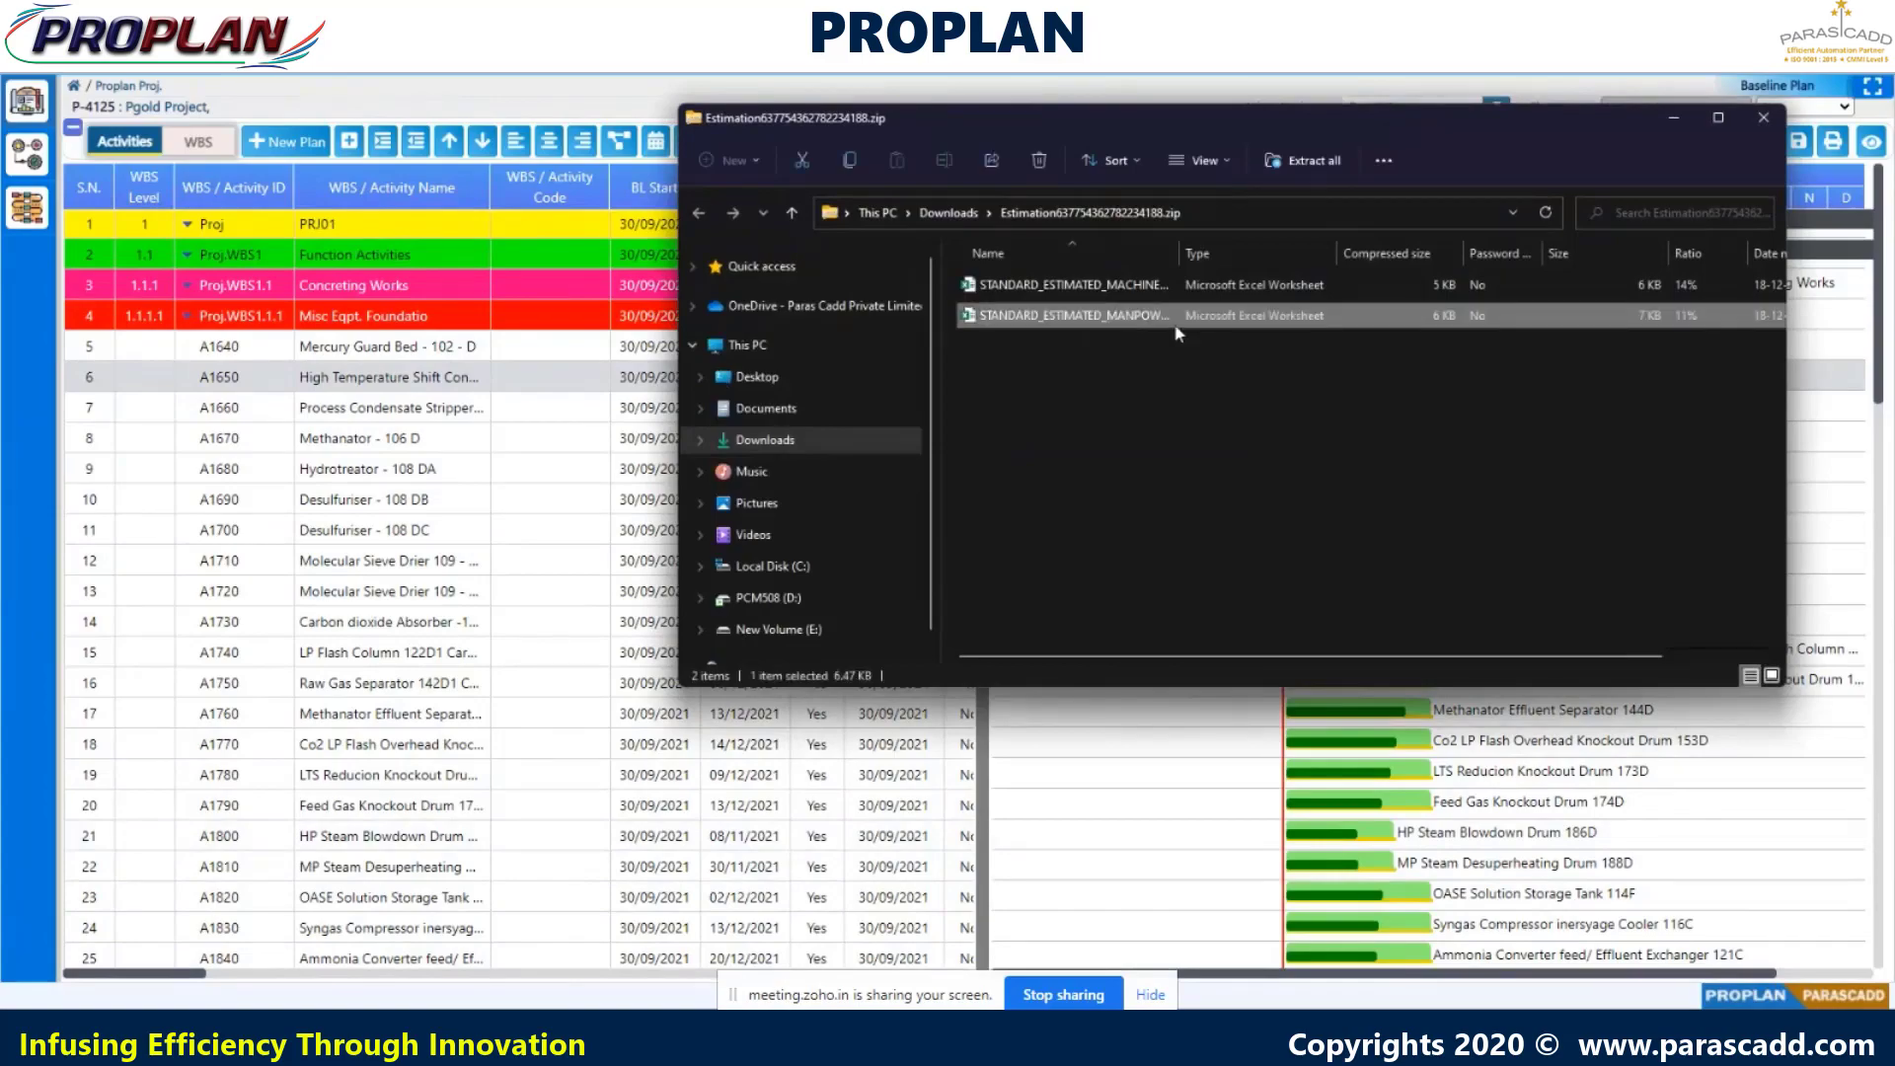
- Scroll the daily manpower sheet down to row 49 and back up to the title
scroll(37, 299, "down", 6)
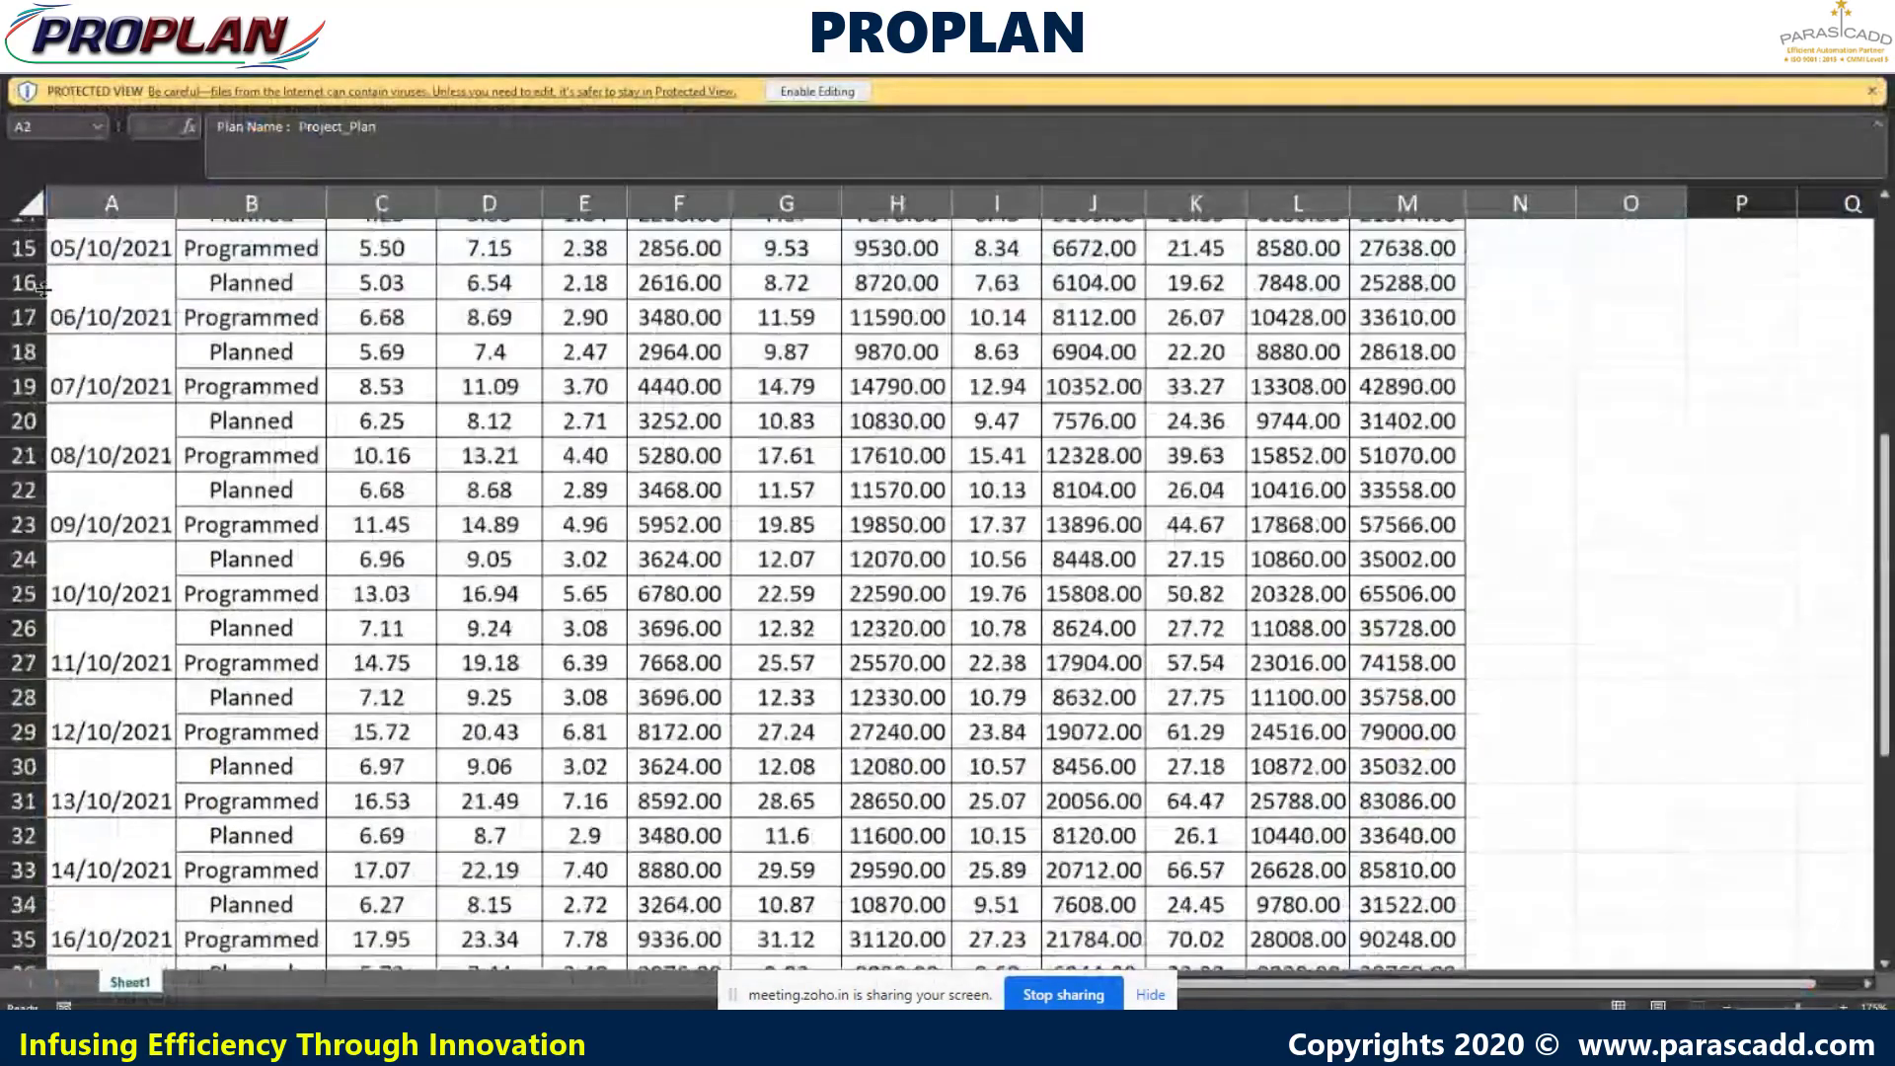
scroll(38, 299, "down", 5)
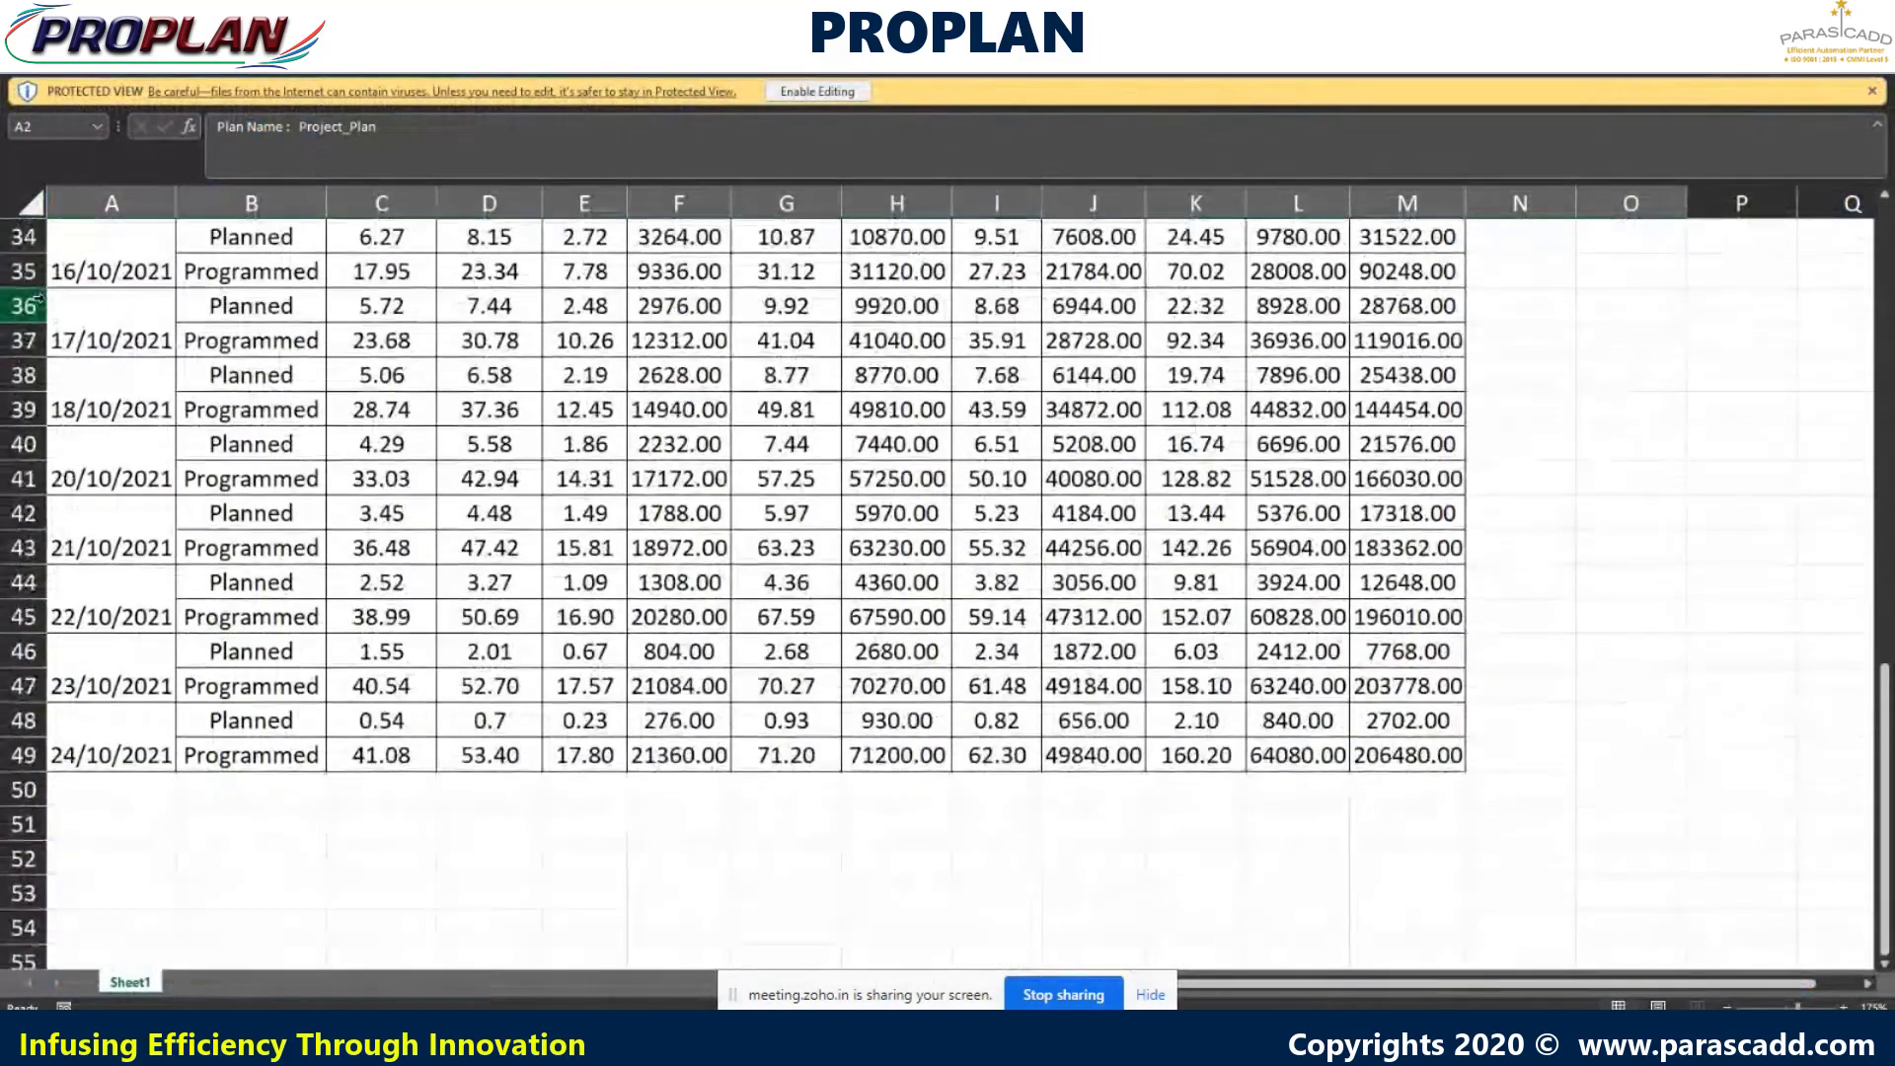
scroll(37, 297, "up", 4)
scroll(37, 297, "up", 7)
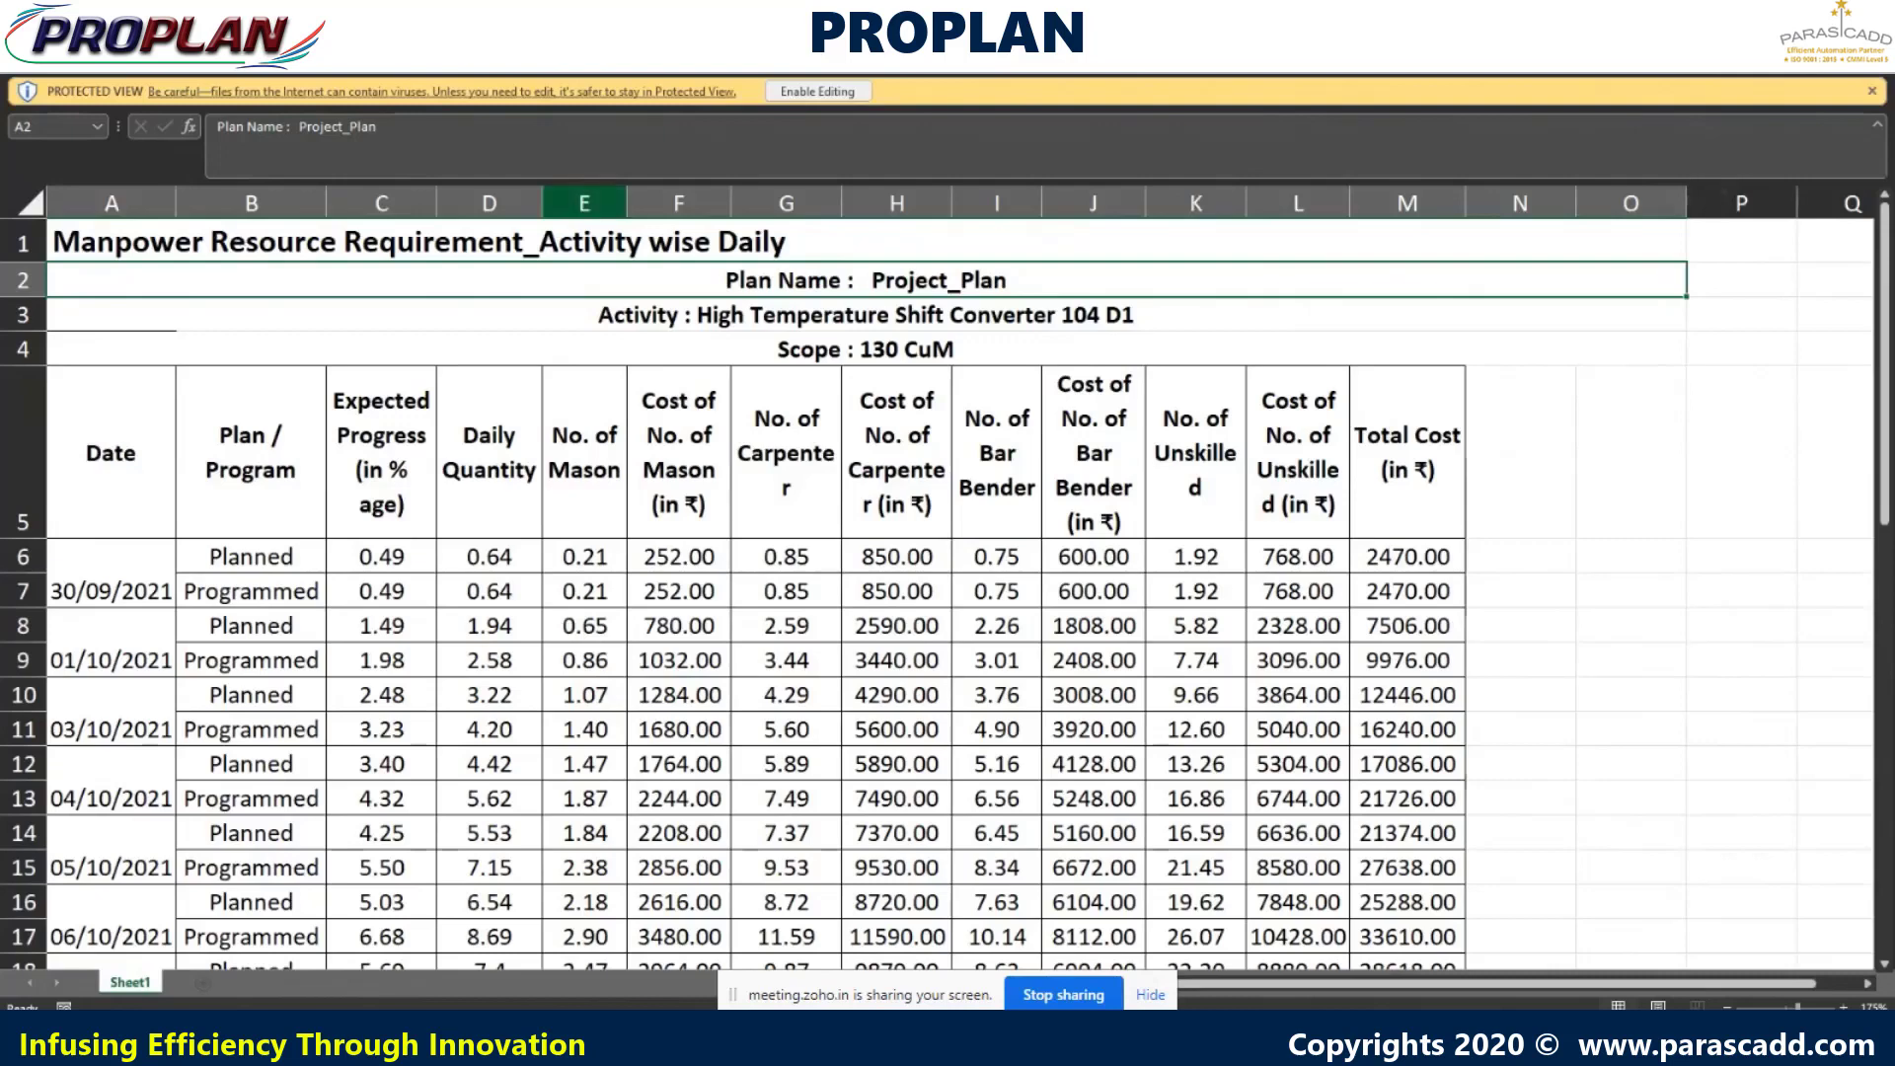
- Open the STANDARD_ESTIMATED_MANPOW worksheet from the second Estimation zip to show weekly manpower requirements
left_click(463, 1042)
left_click(415, 1042)
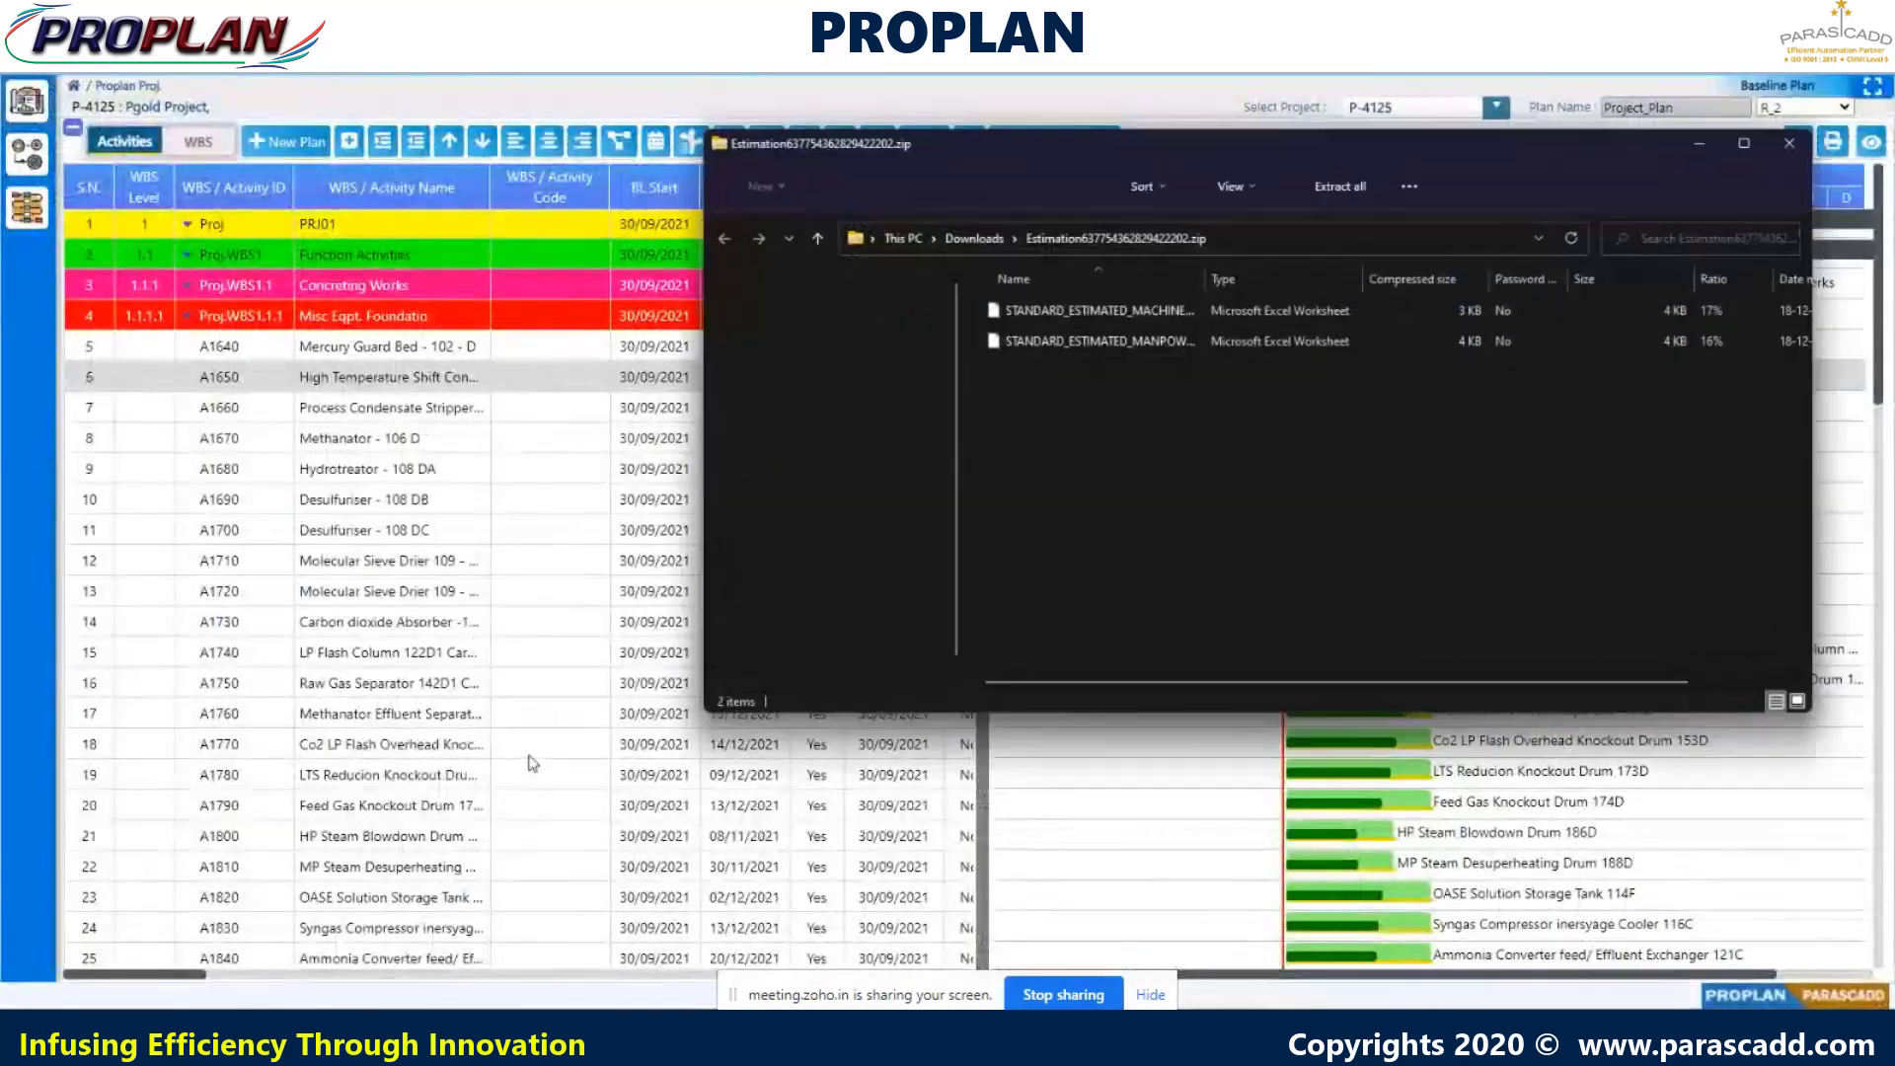
left_click(1137, 342)
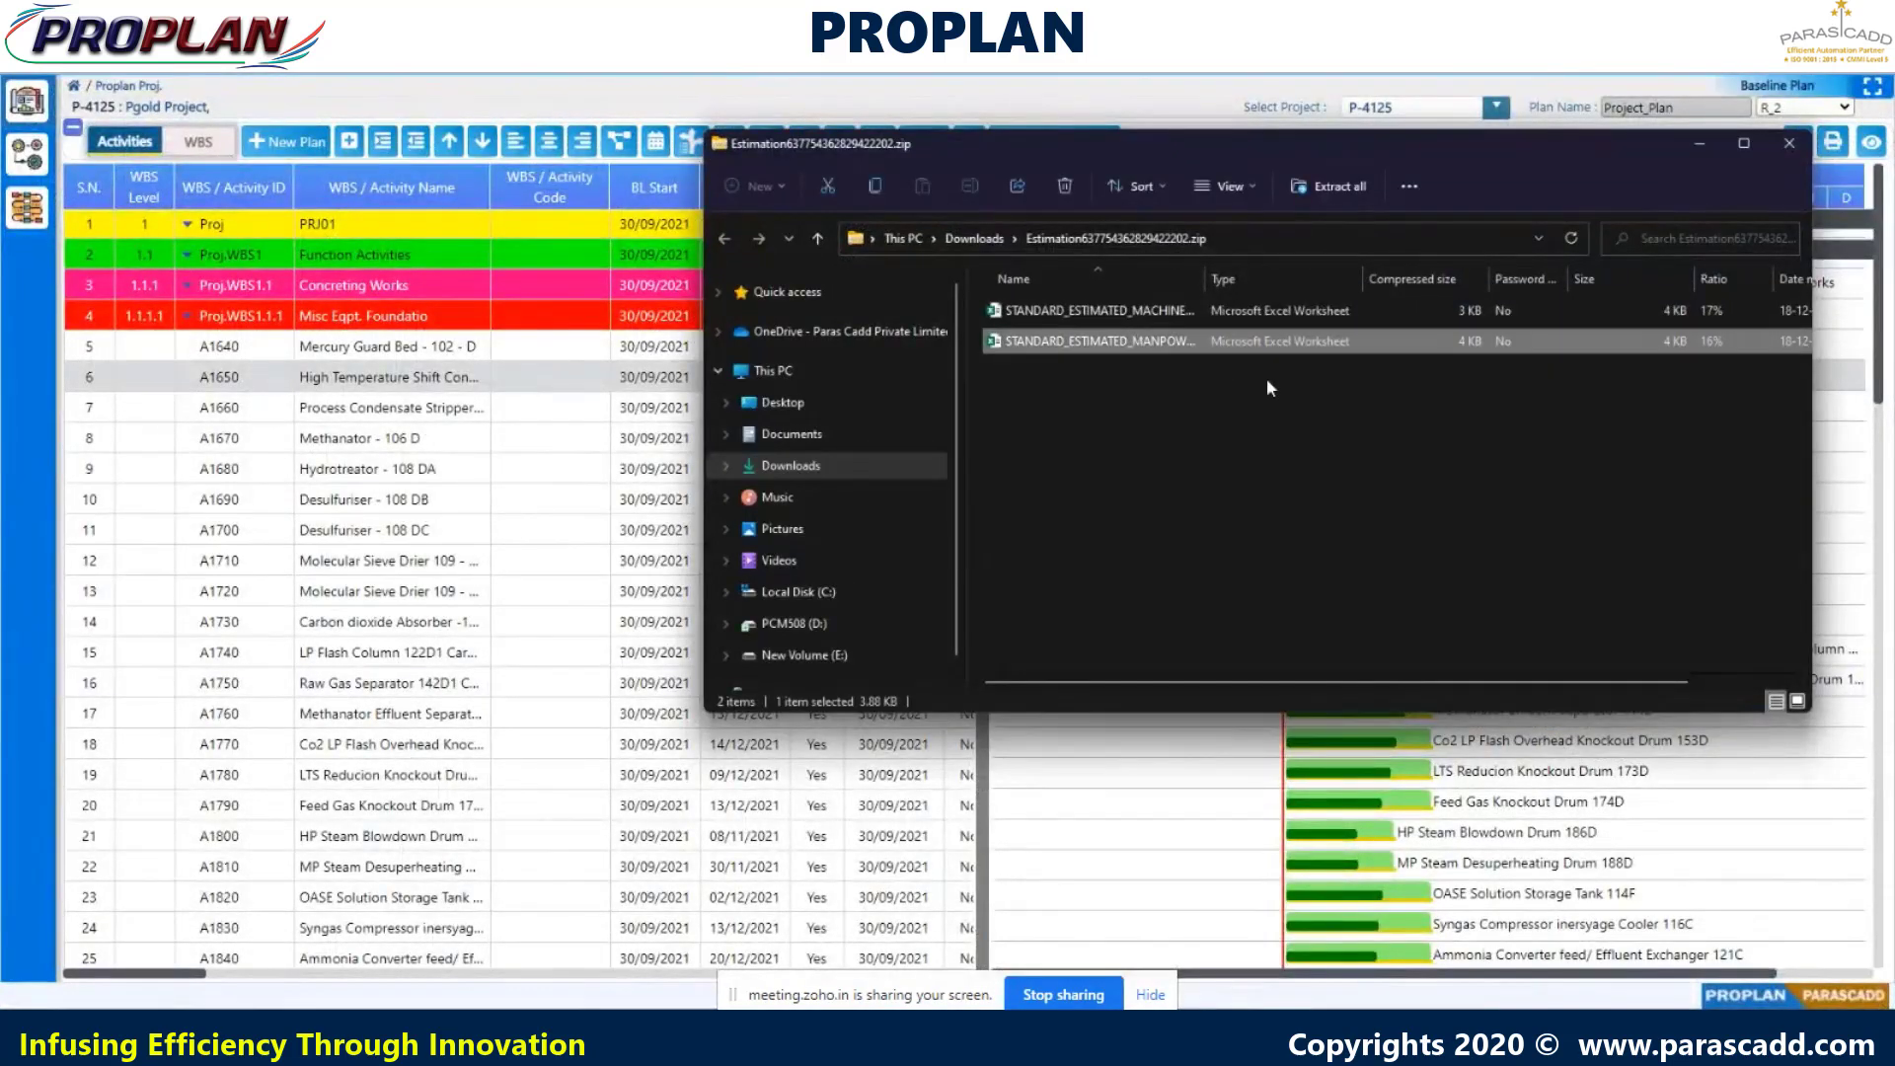
key("Return")
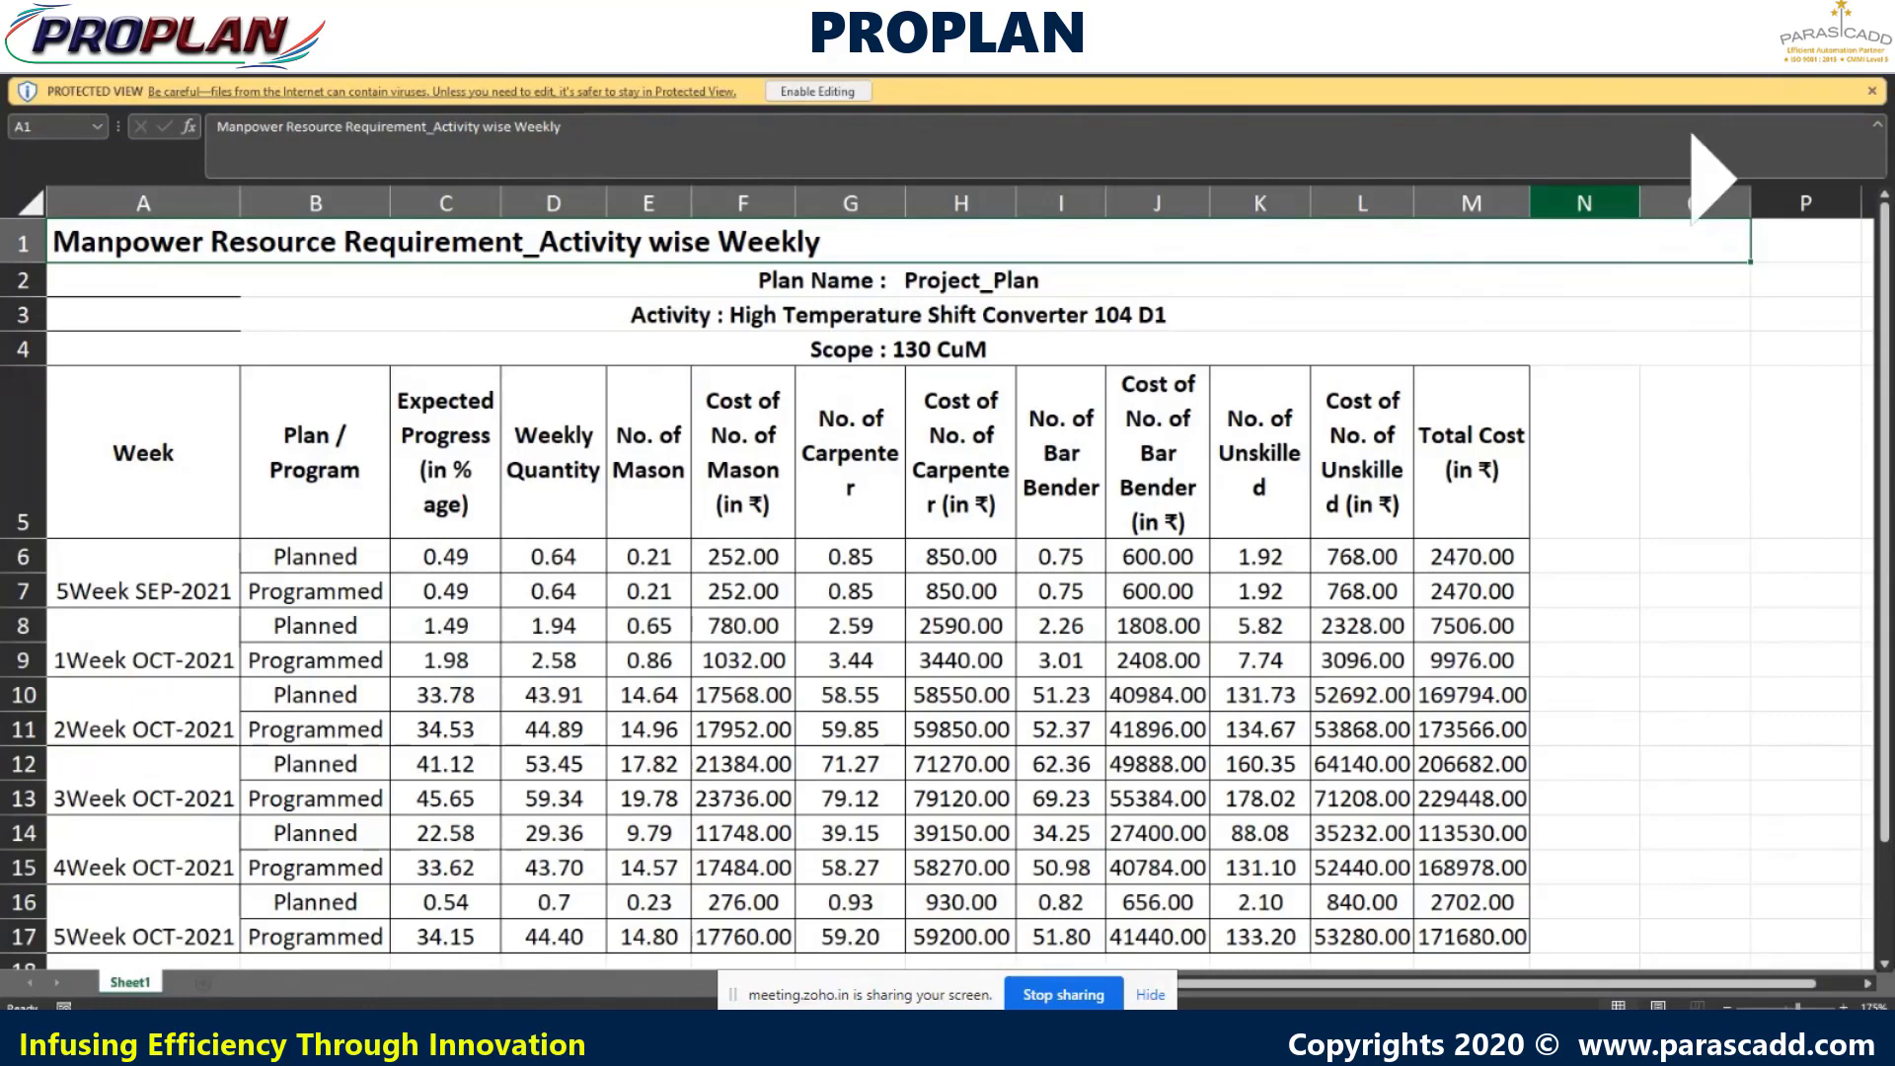
left_click(1759, 18)
- Open the MANPOWER worksheet from the third Estimation zip, review the monthly figures, then close it
left_click(849, 1042)
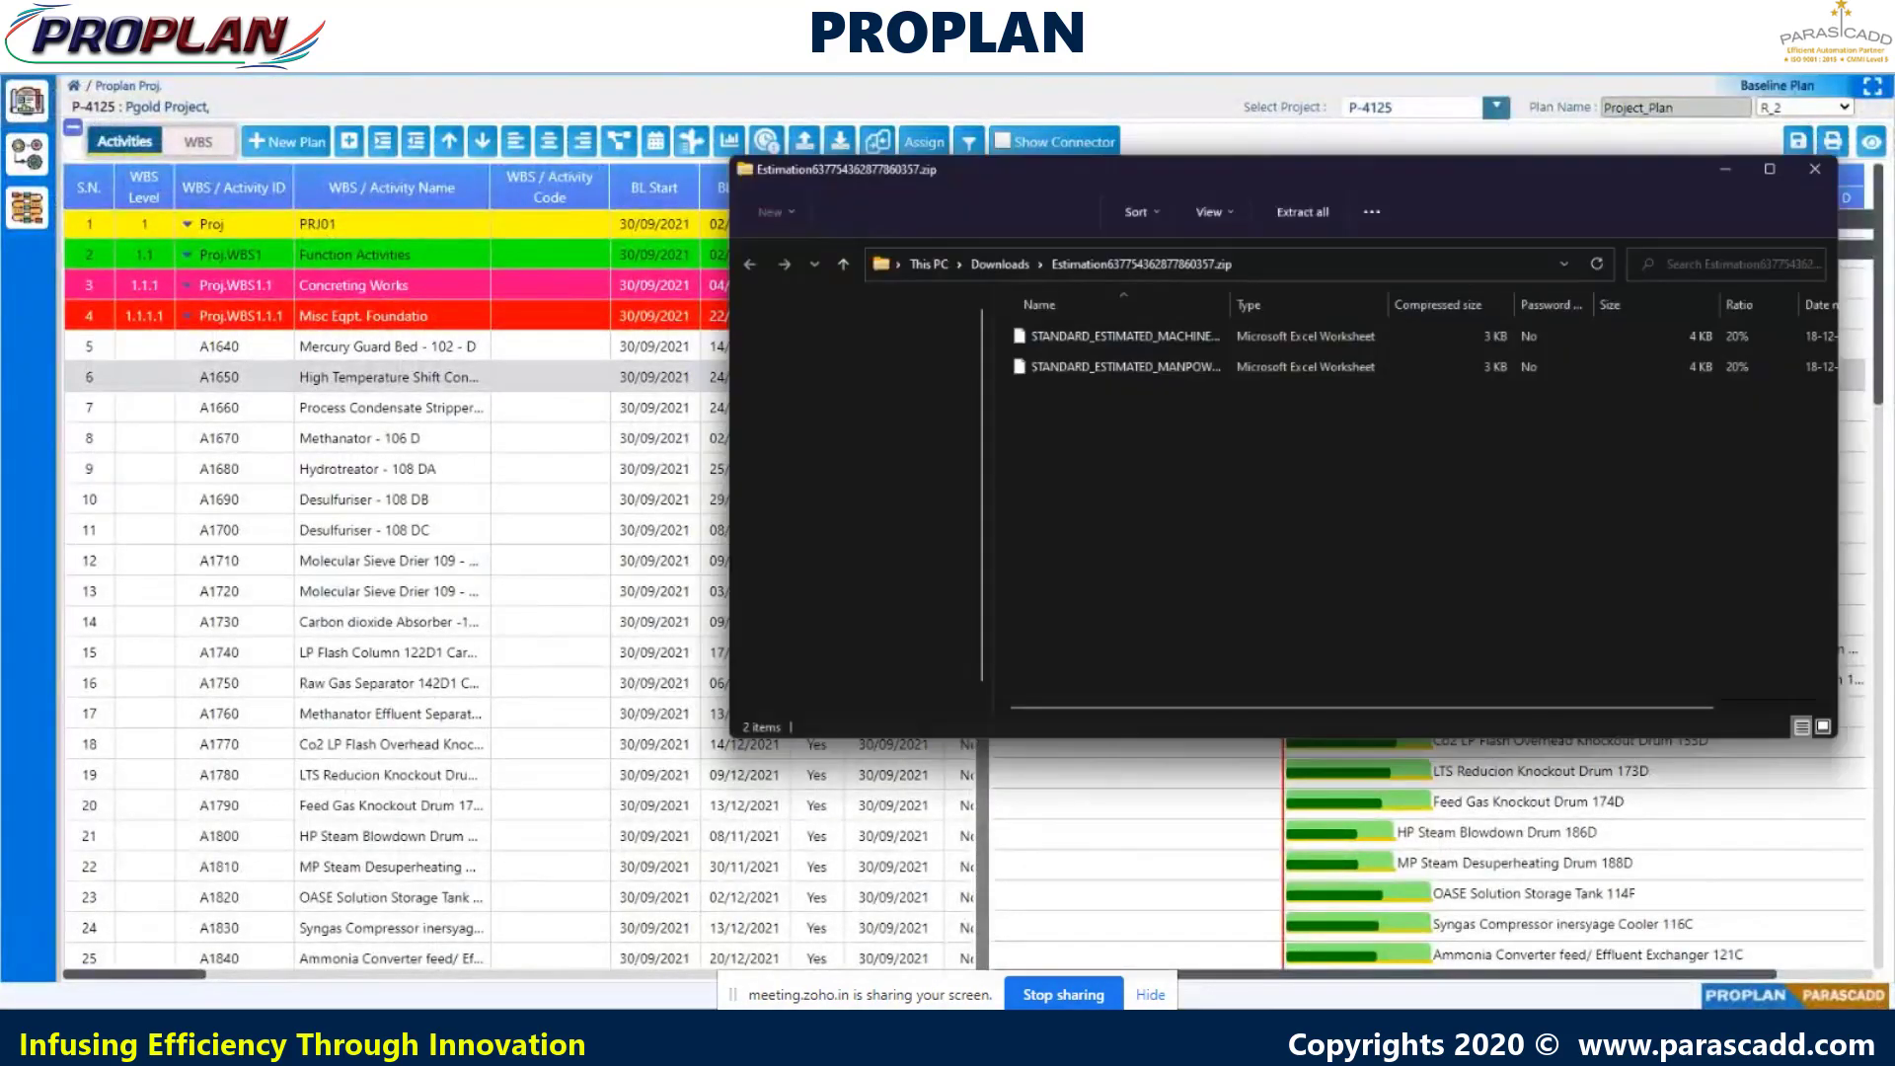
left_click(1187, 369)
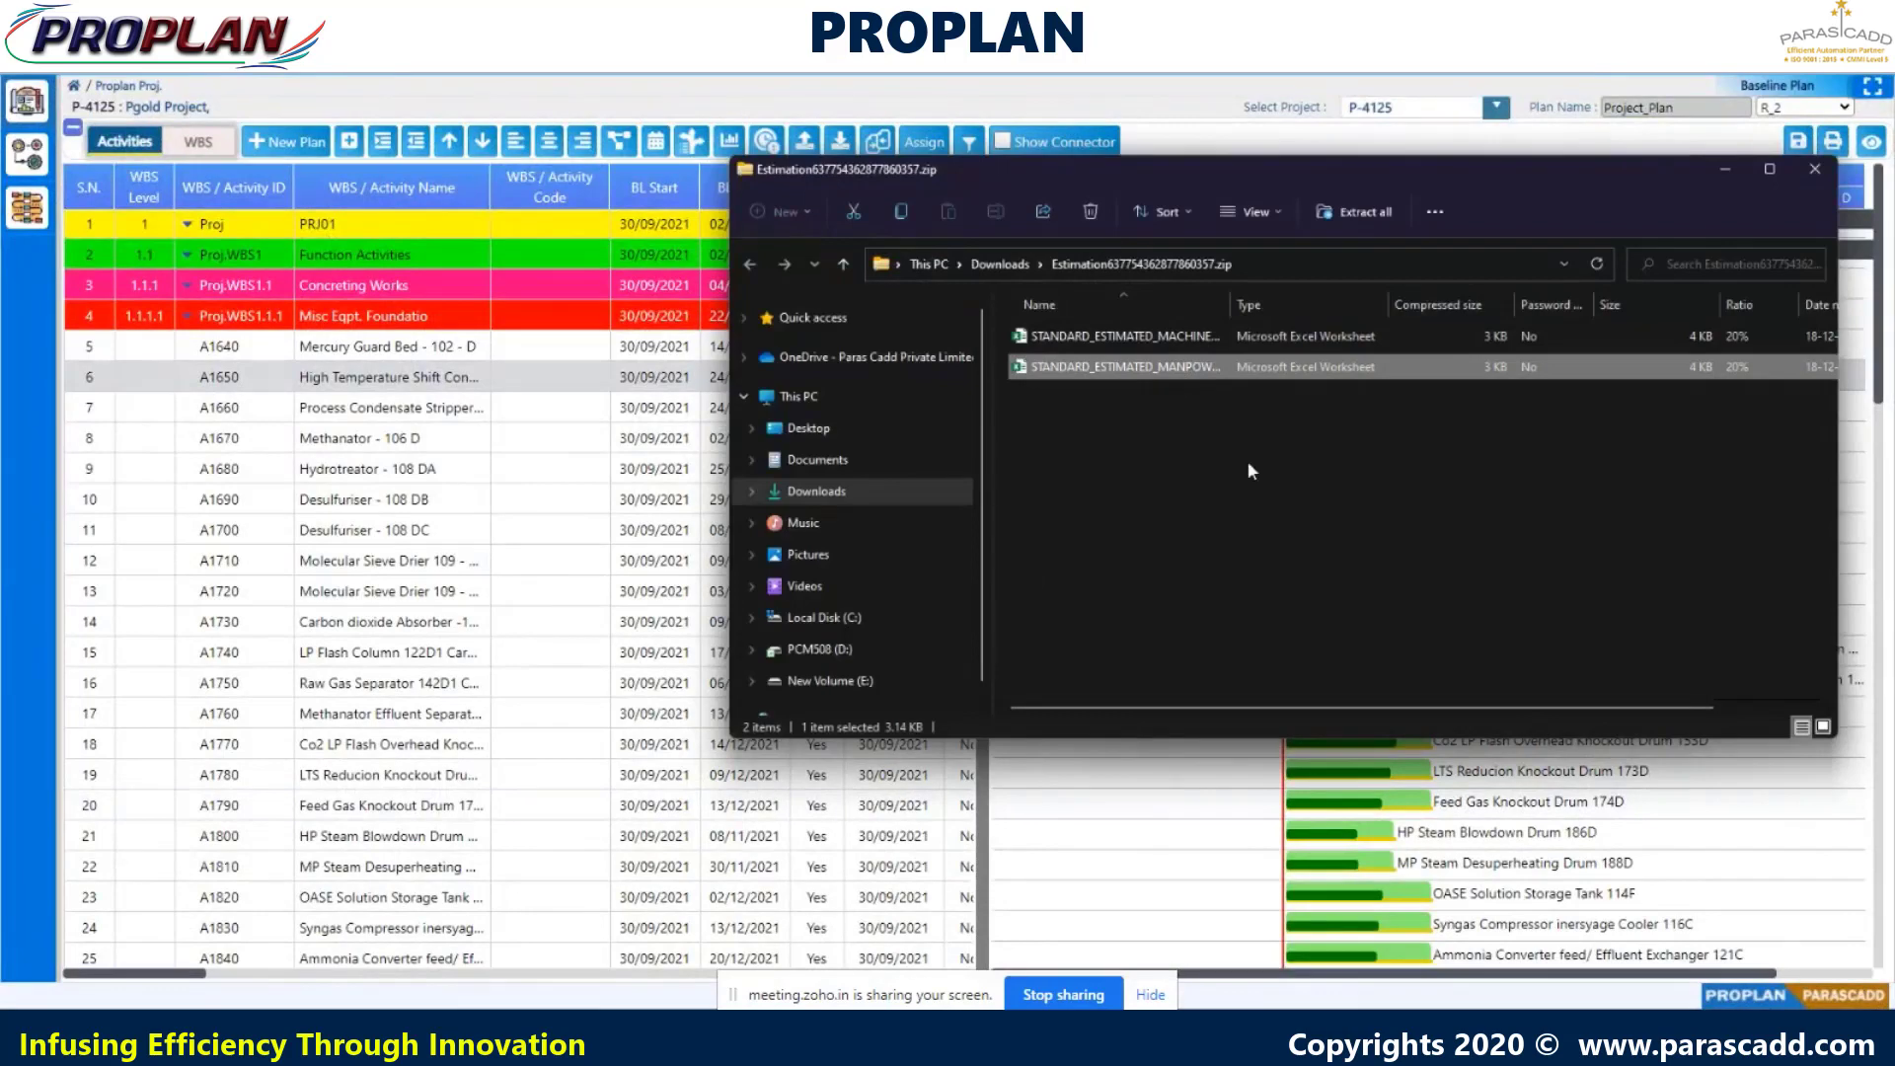
key("Return")
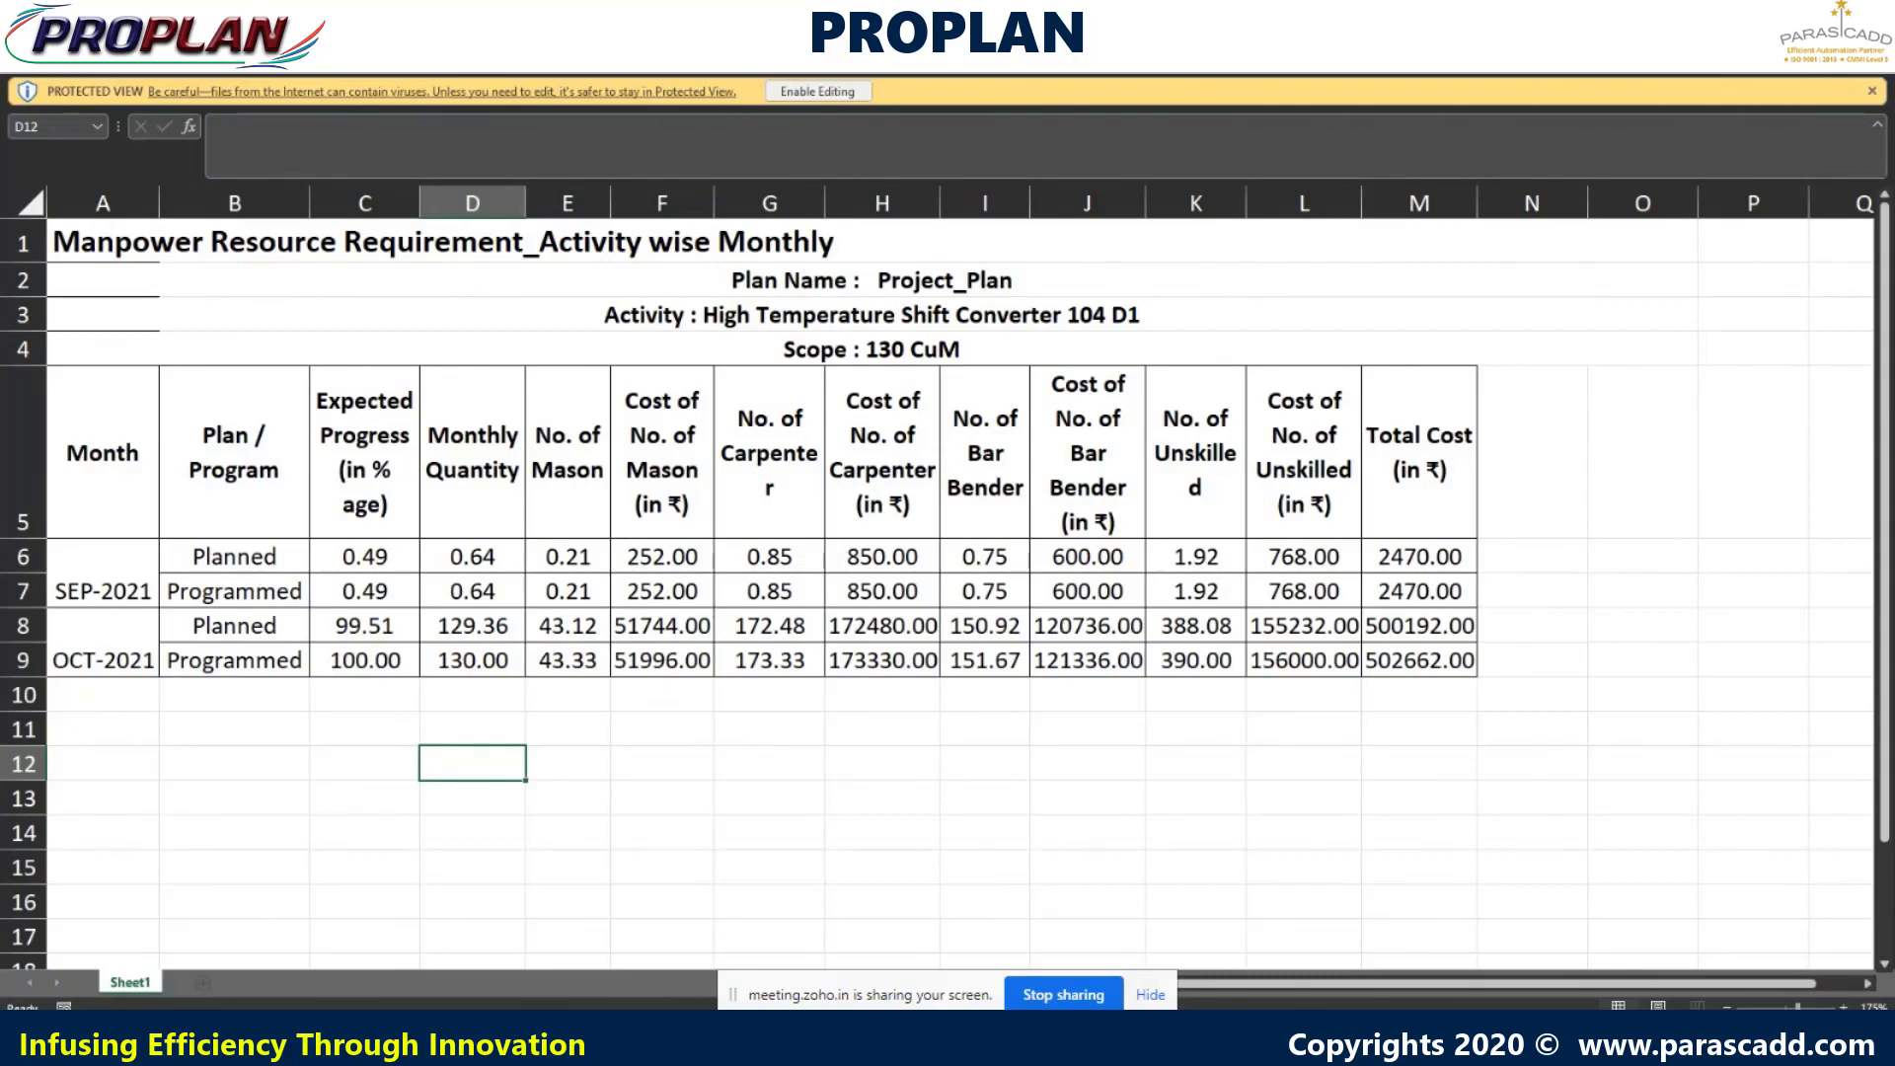
left_click(1873, 15)
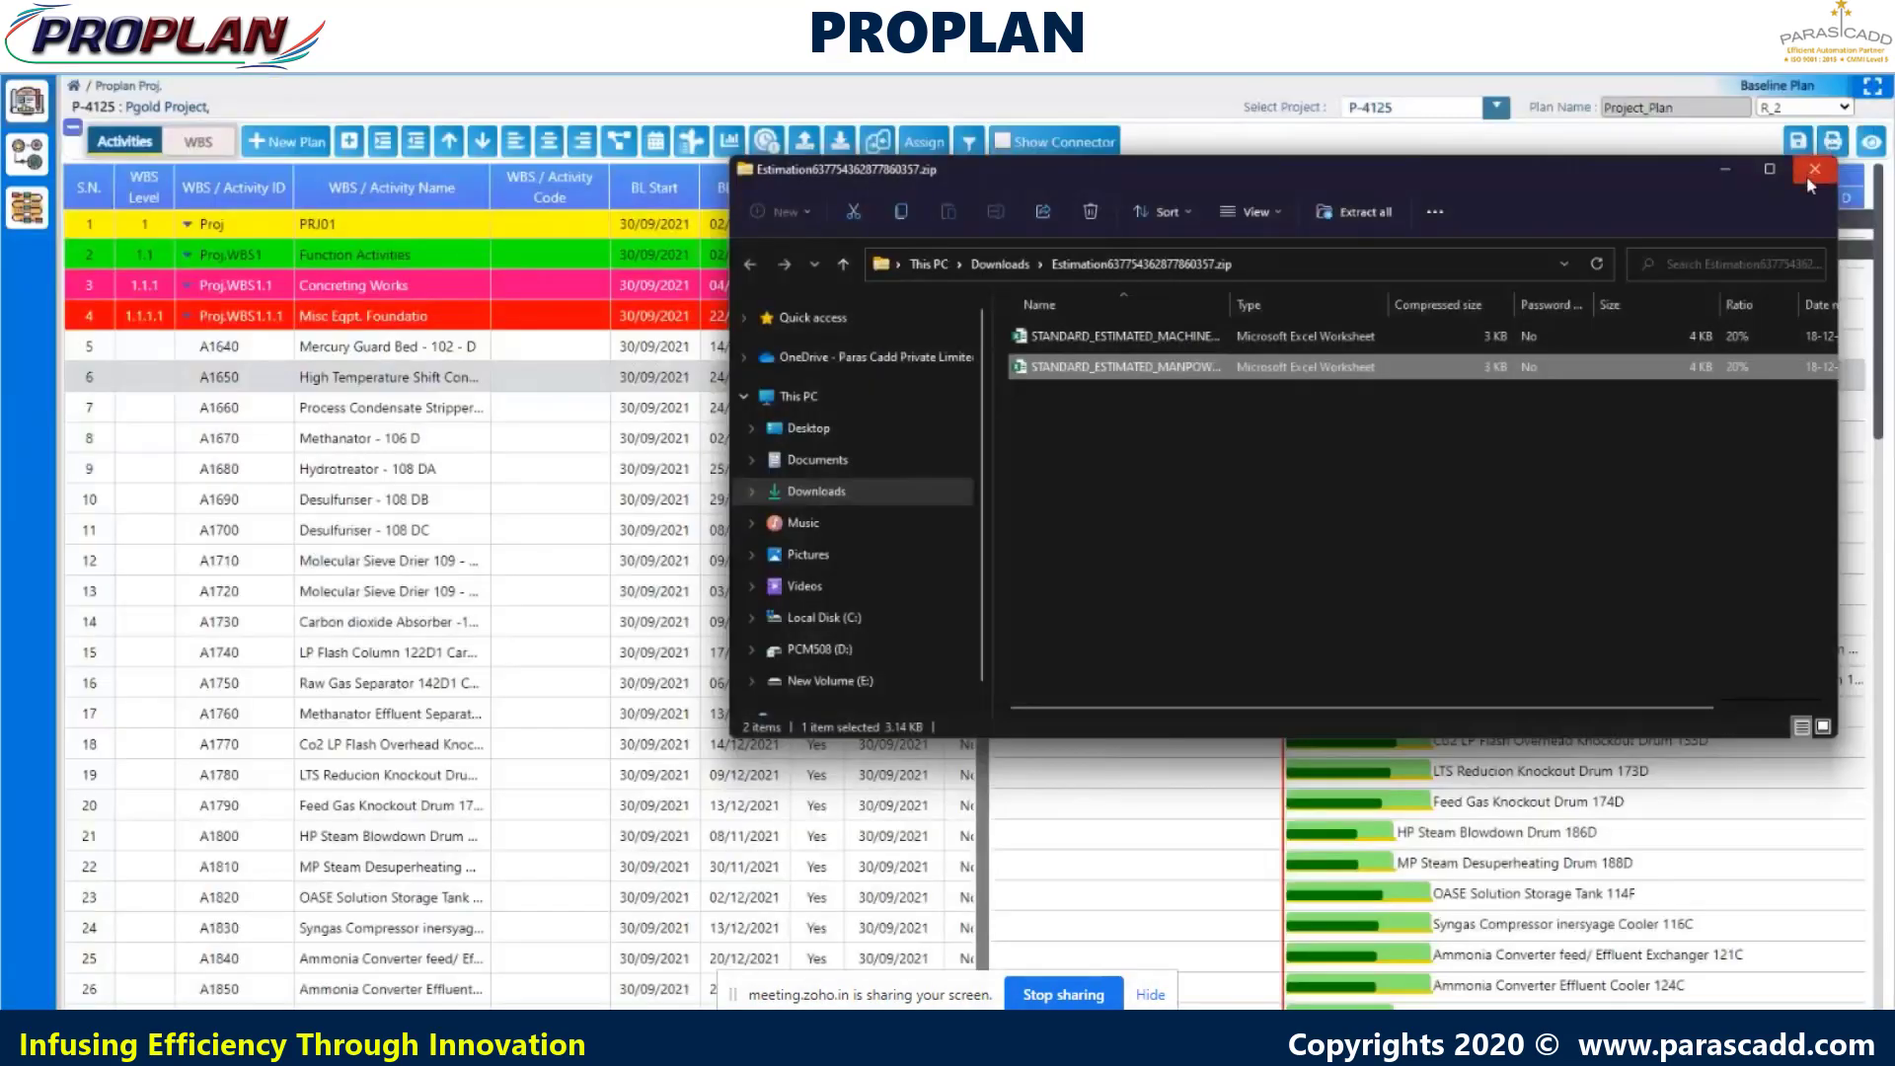
- Close the zip window and reschedule Project_Plan with 'Schedule as per planned rate'
left_click(1814, 171)
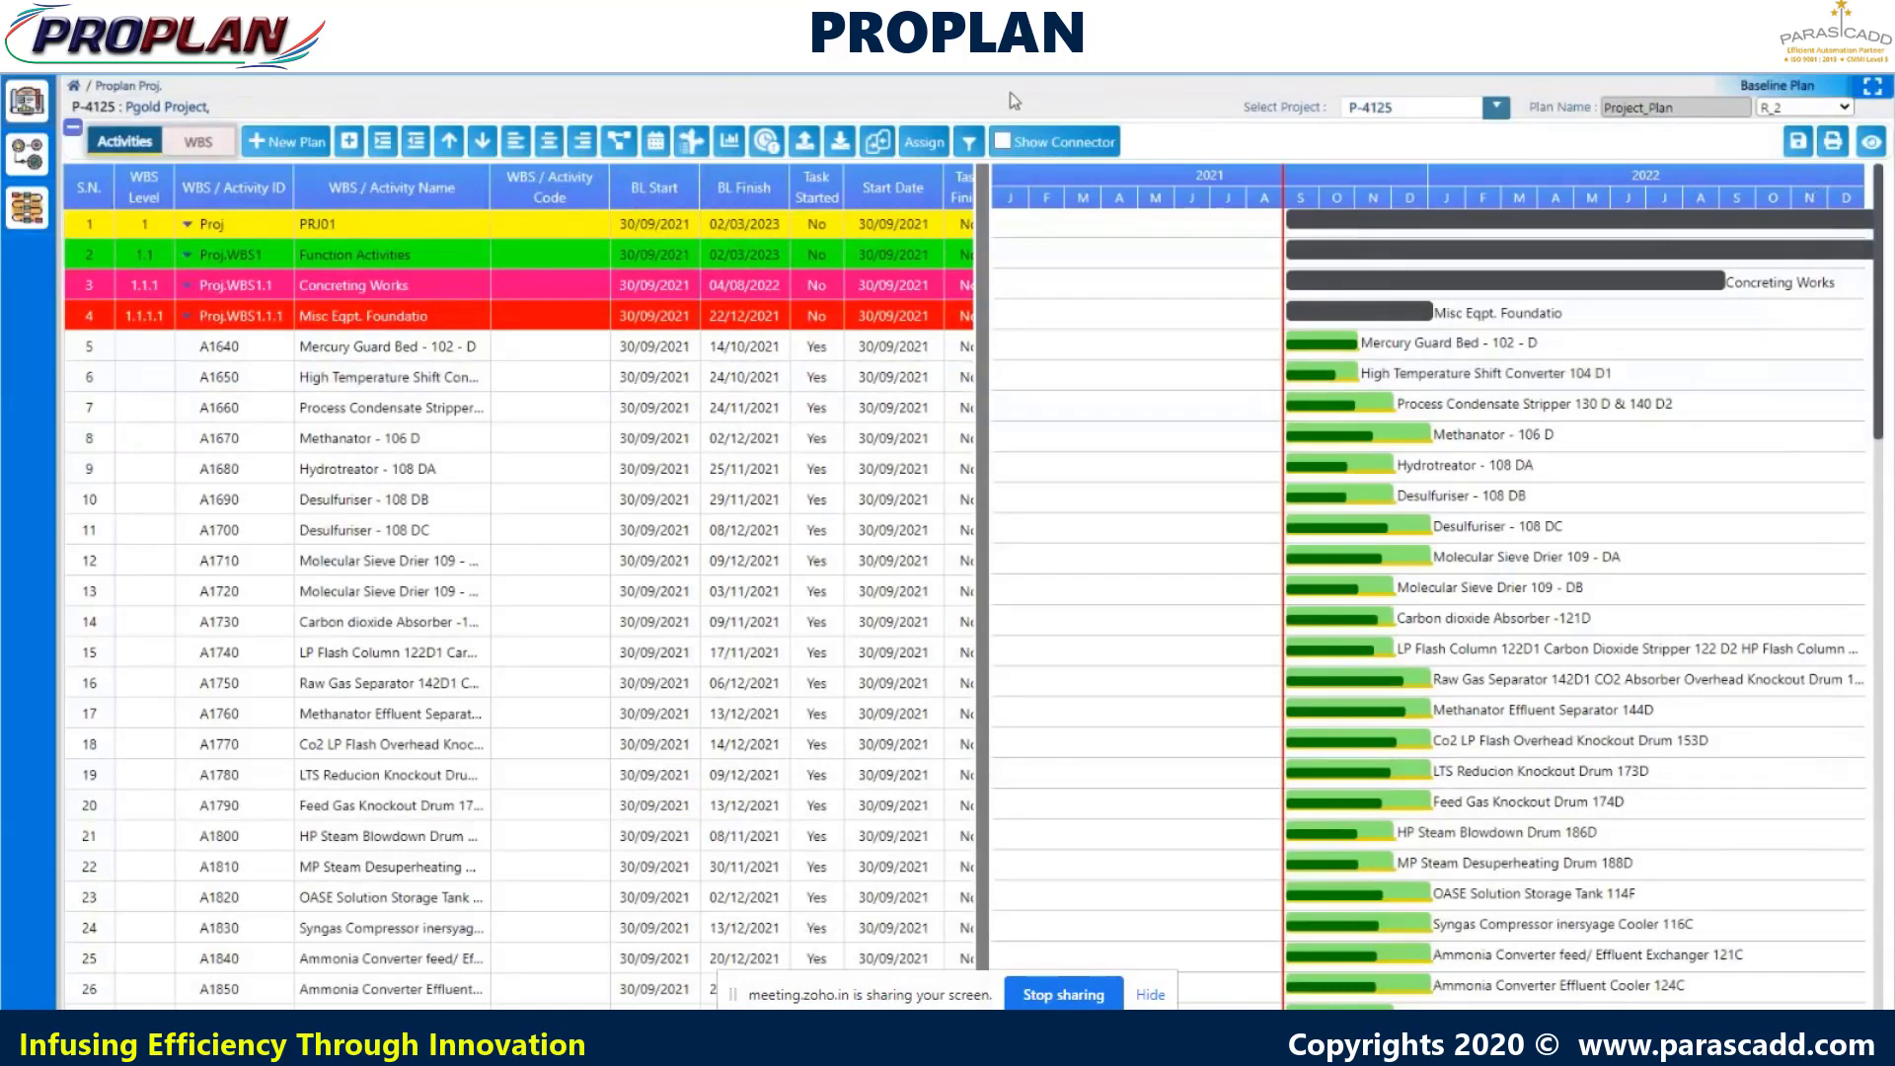
left_click(658, 144)
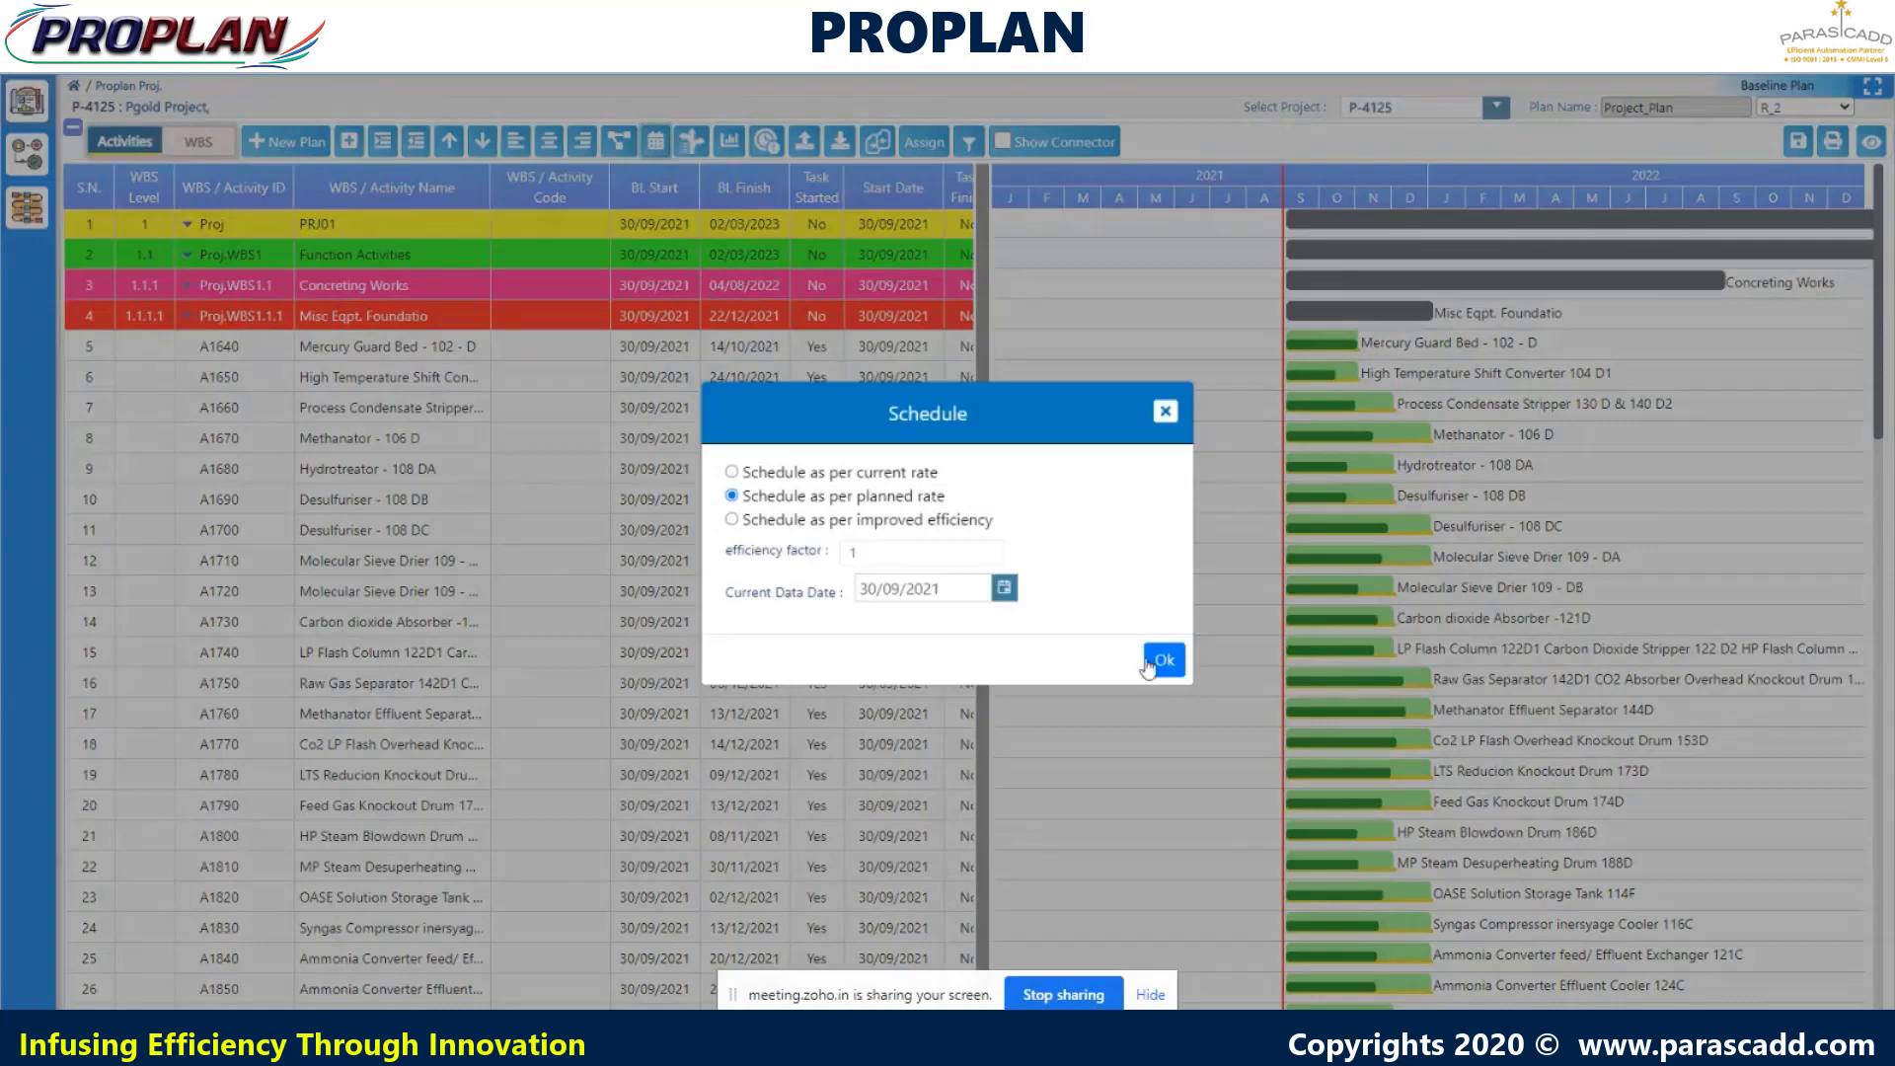
left_click(1163, 659)
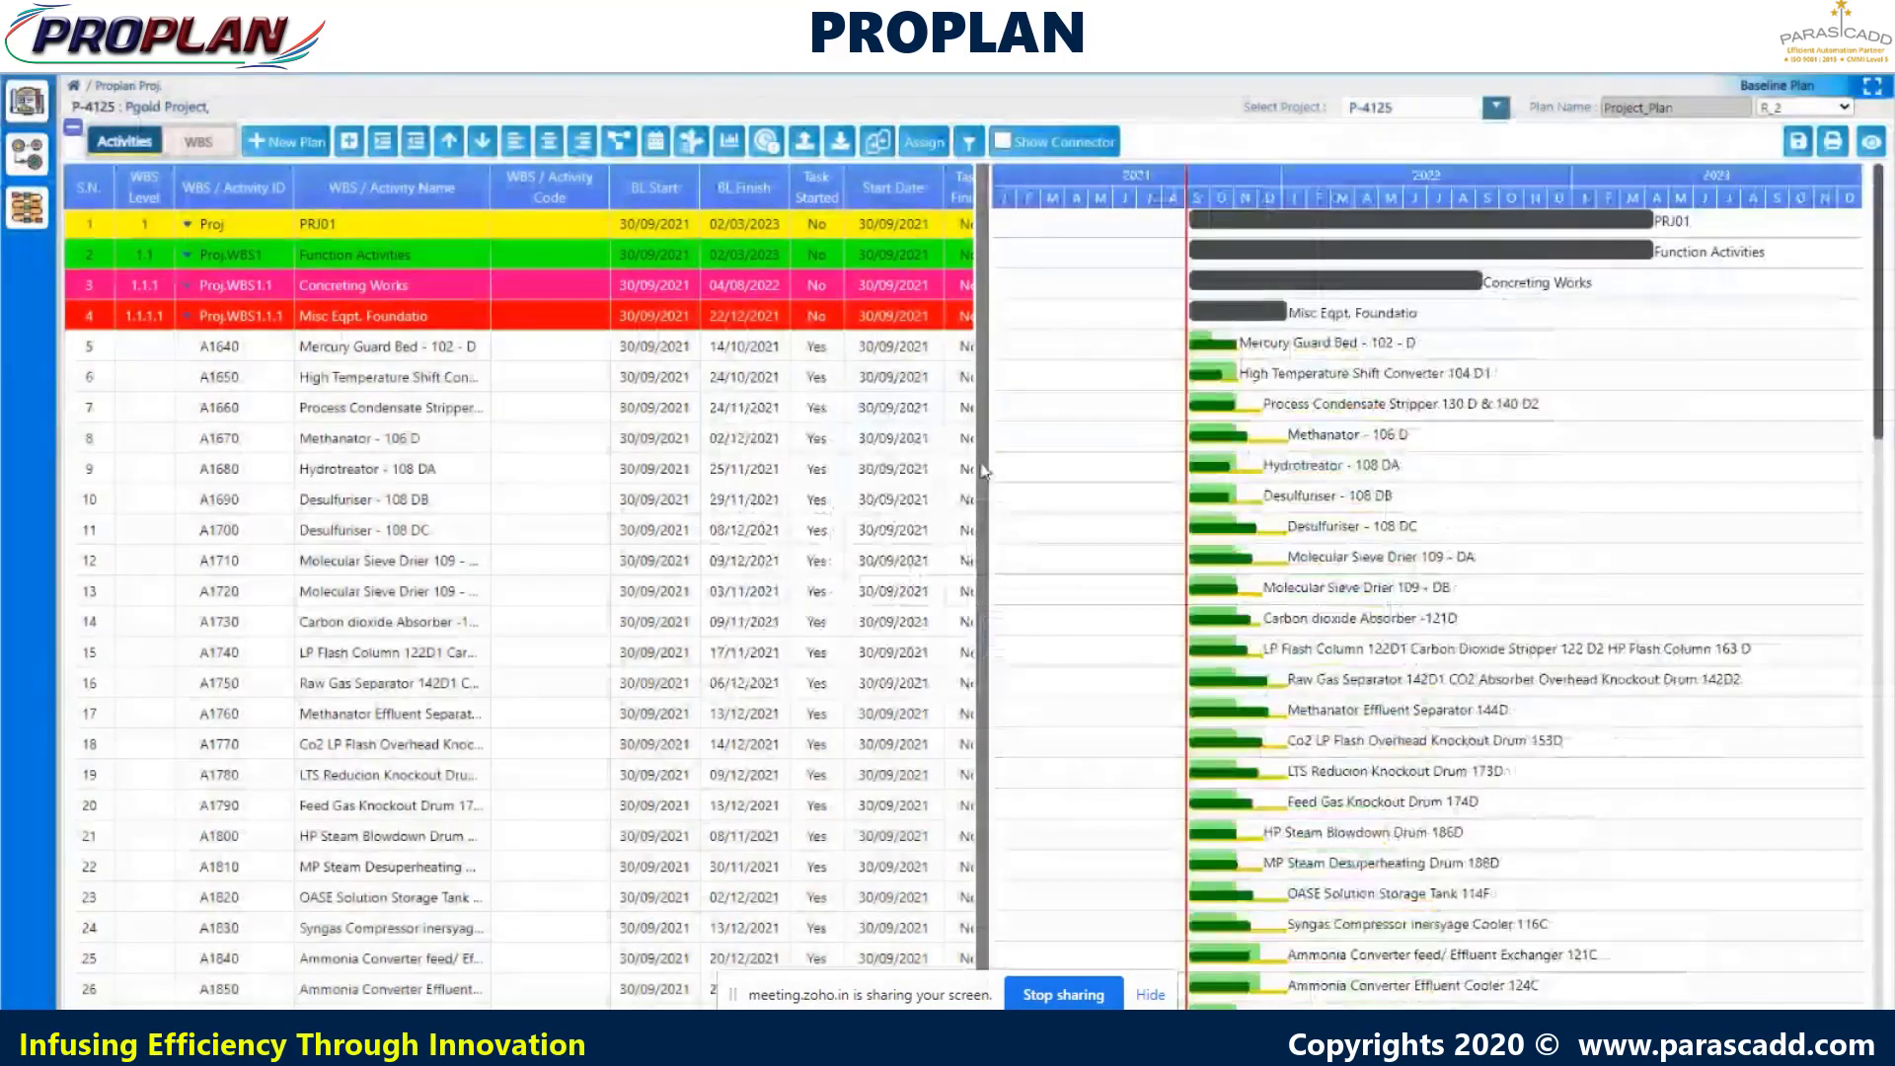
- Review the project's critical path listing, then close it
left_click(691, 143)
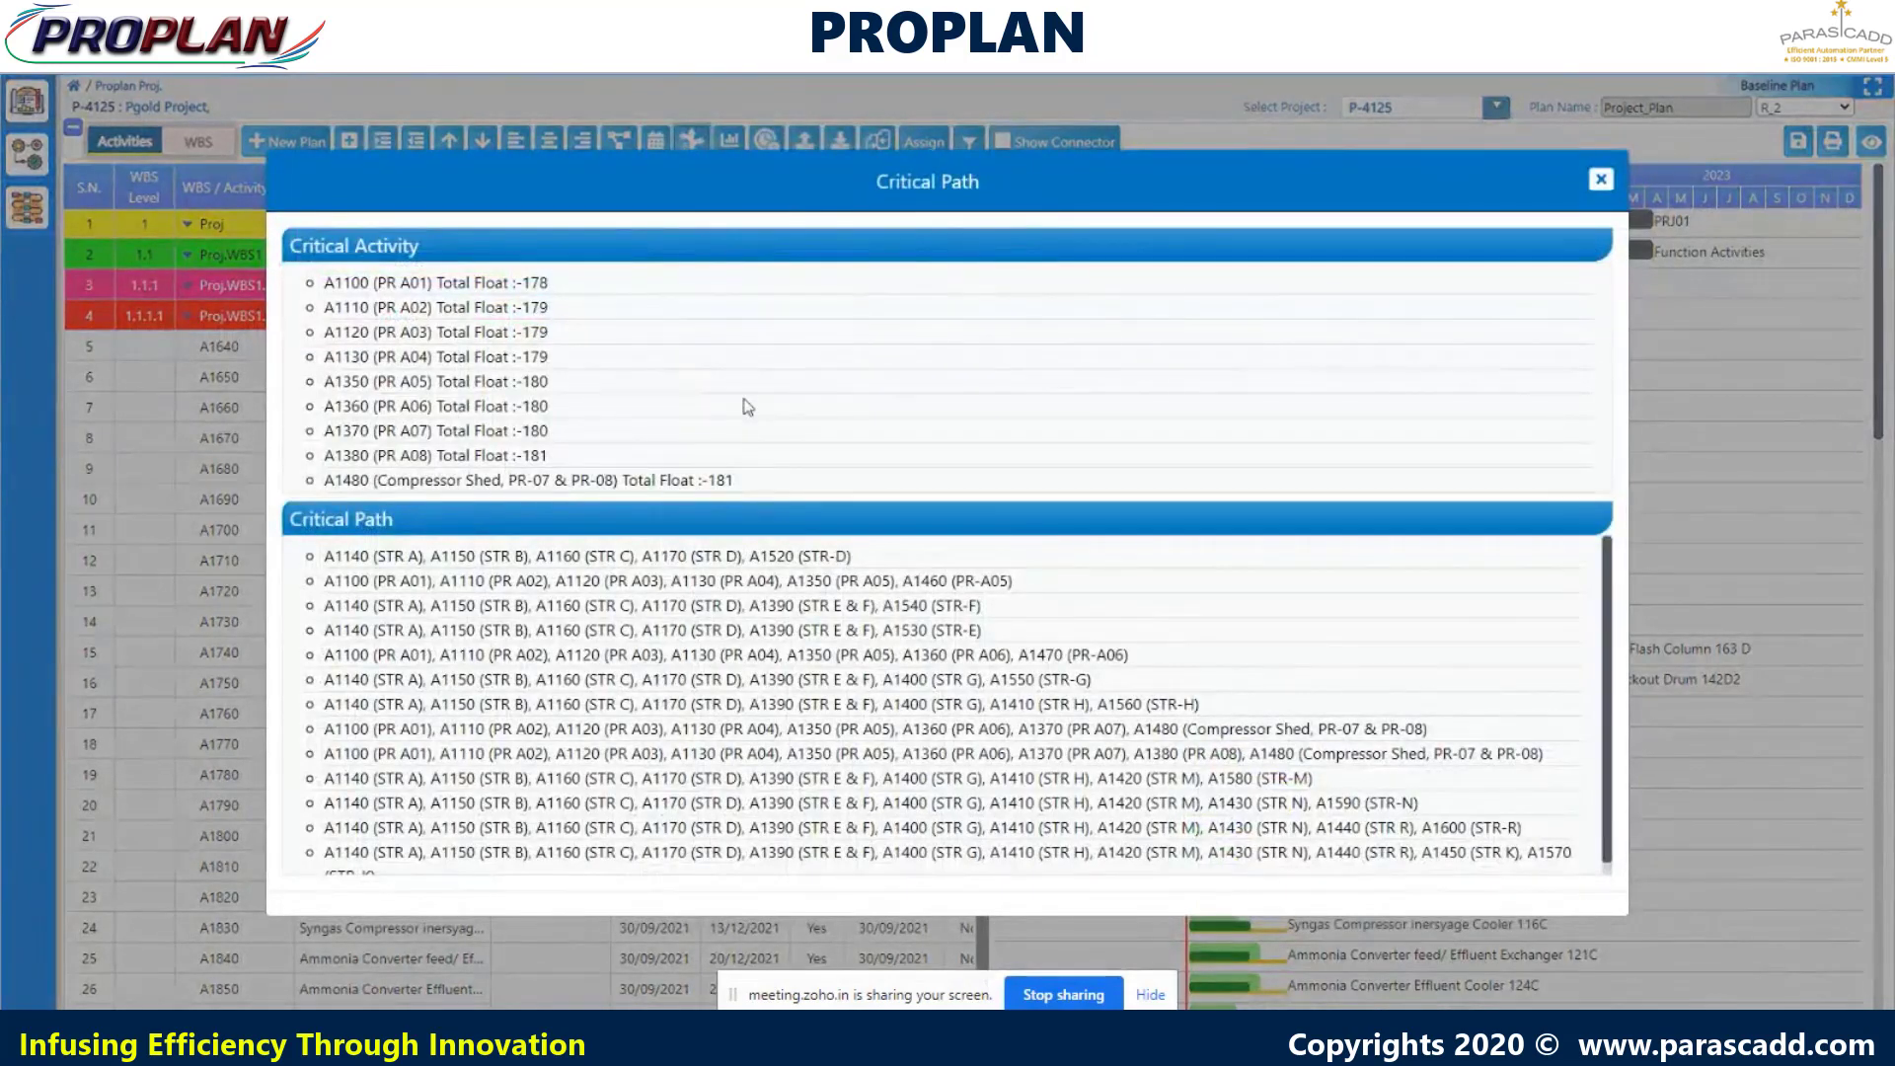
scroll(988, 642, "down", 2)
scroll(1014, 644, "up", 2)
left_click(1601, 179)
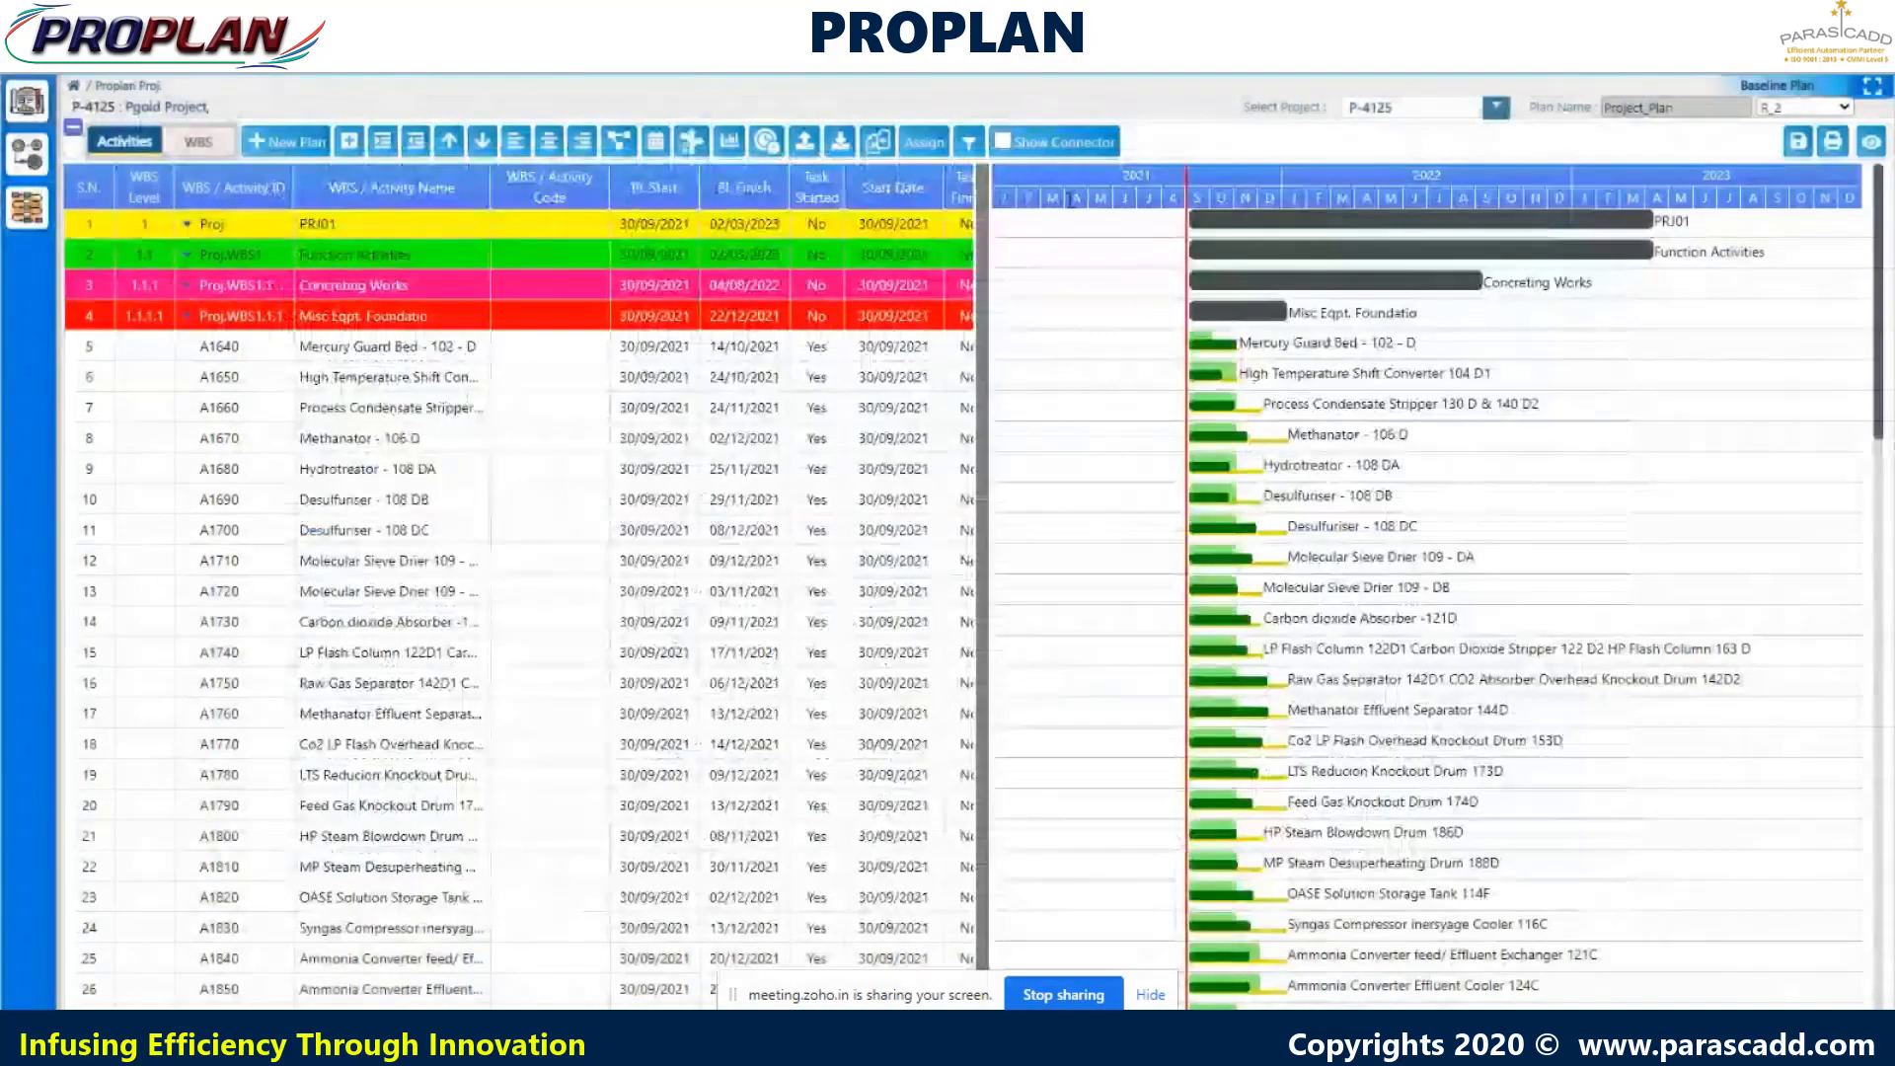
- Review the project analysis summary and close it to reveal the Delayed Critical Activity list
left_click(731, 148)
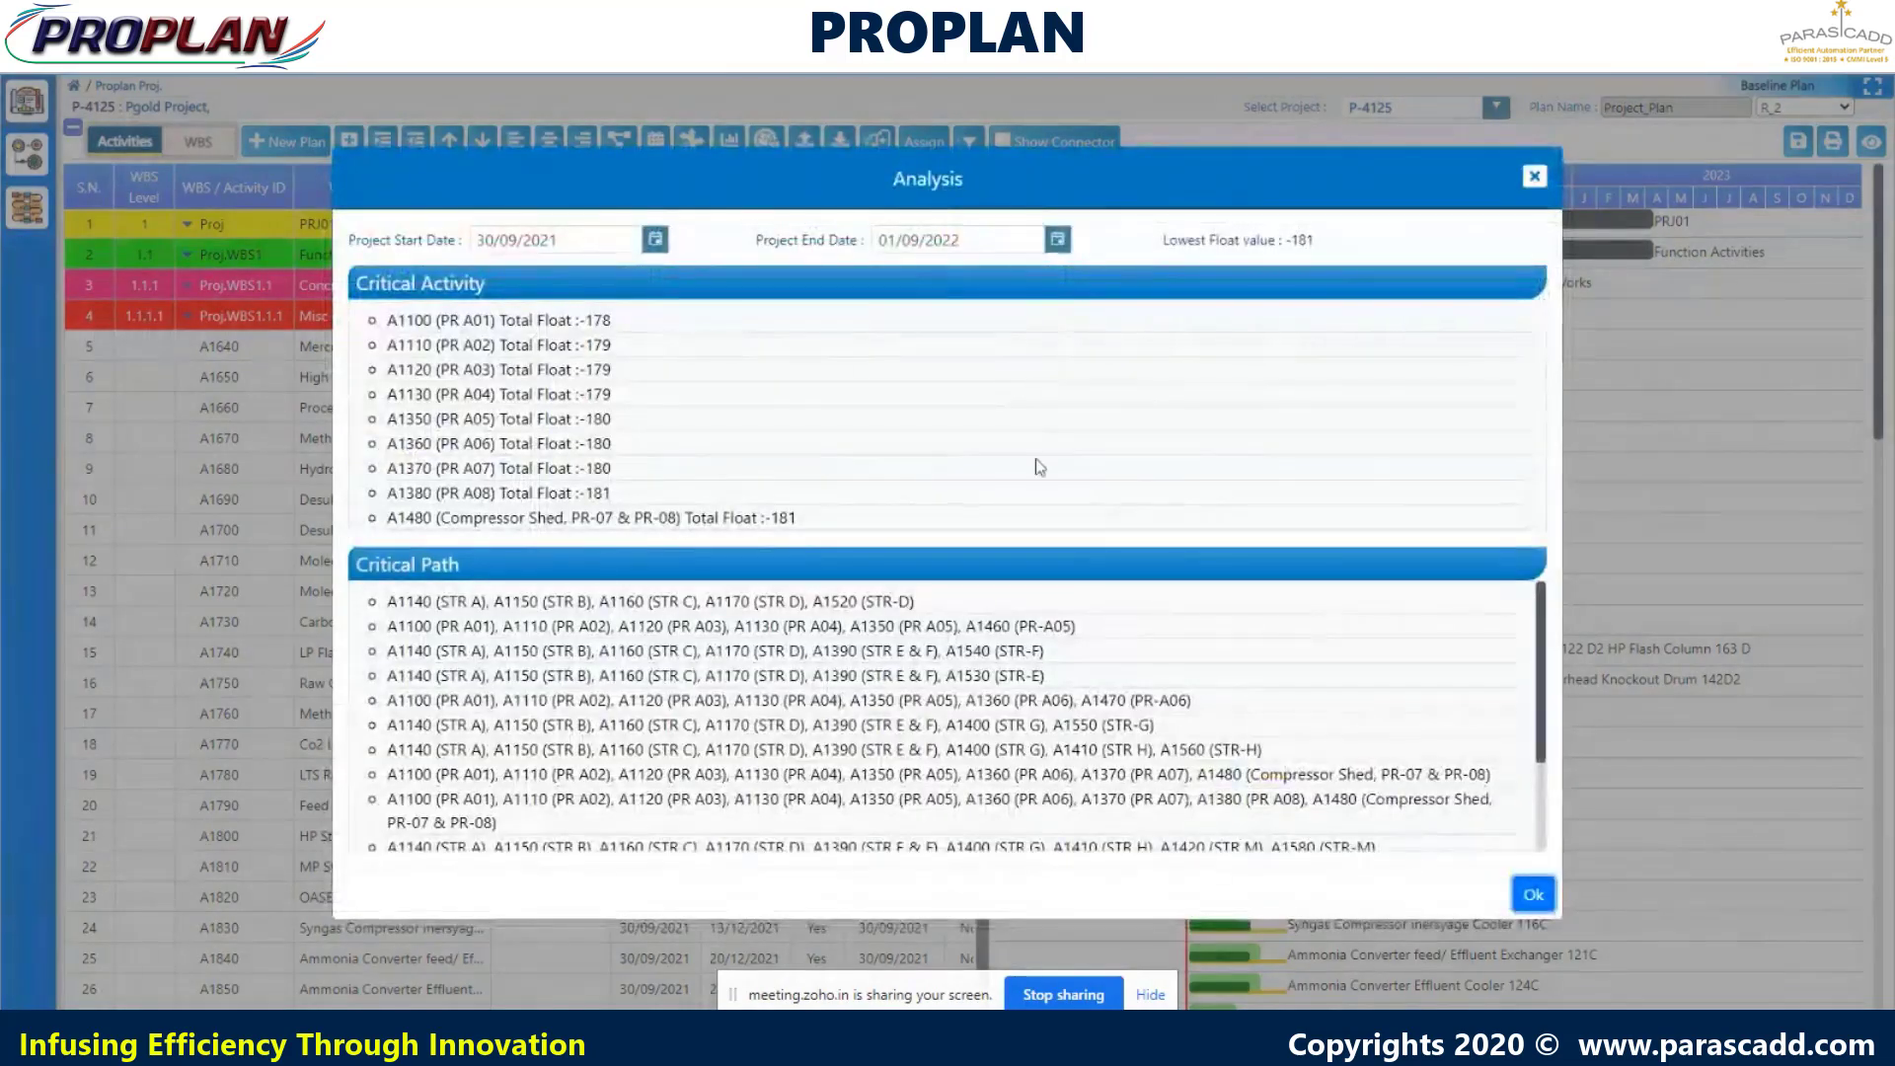
scroll(1130, 660, "down", 2)
scroll(1137, 664, "up", 2)
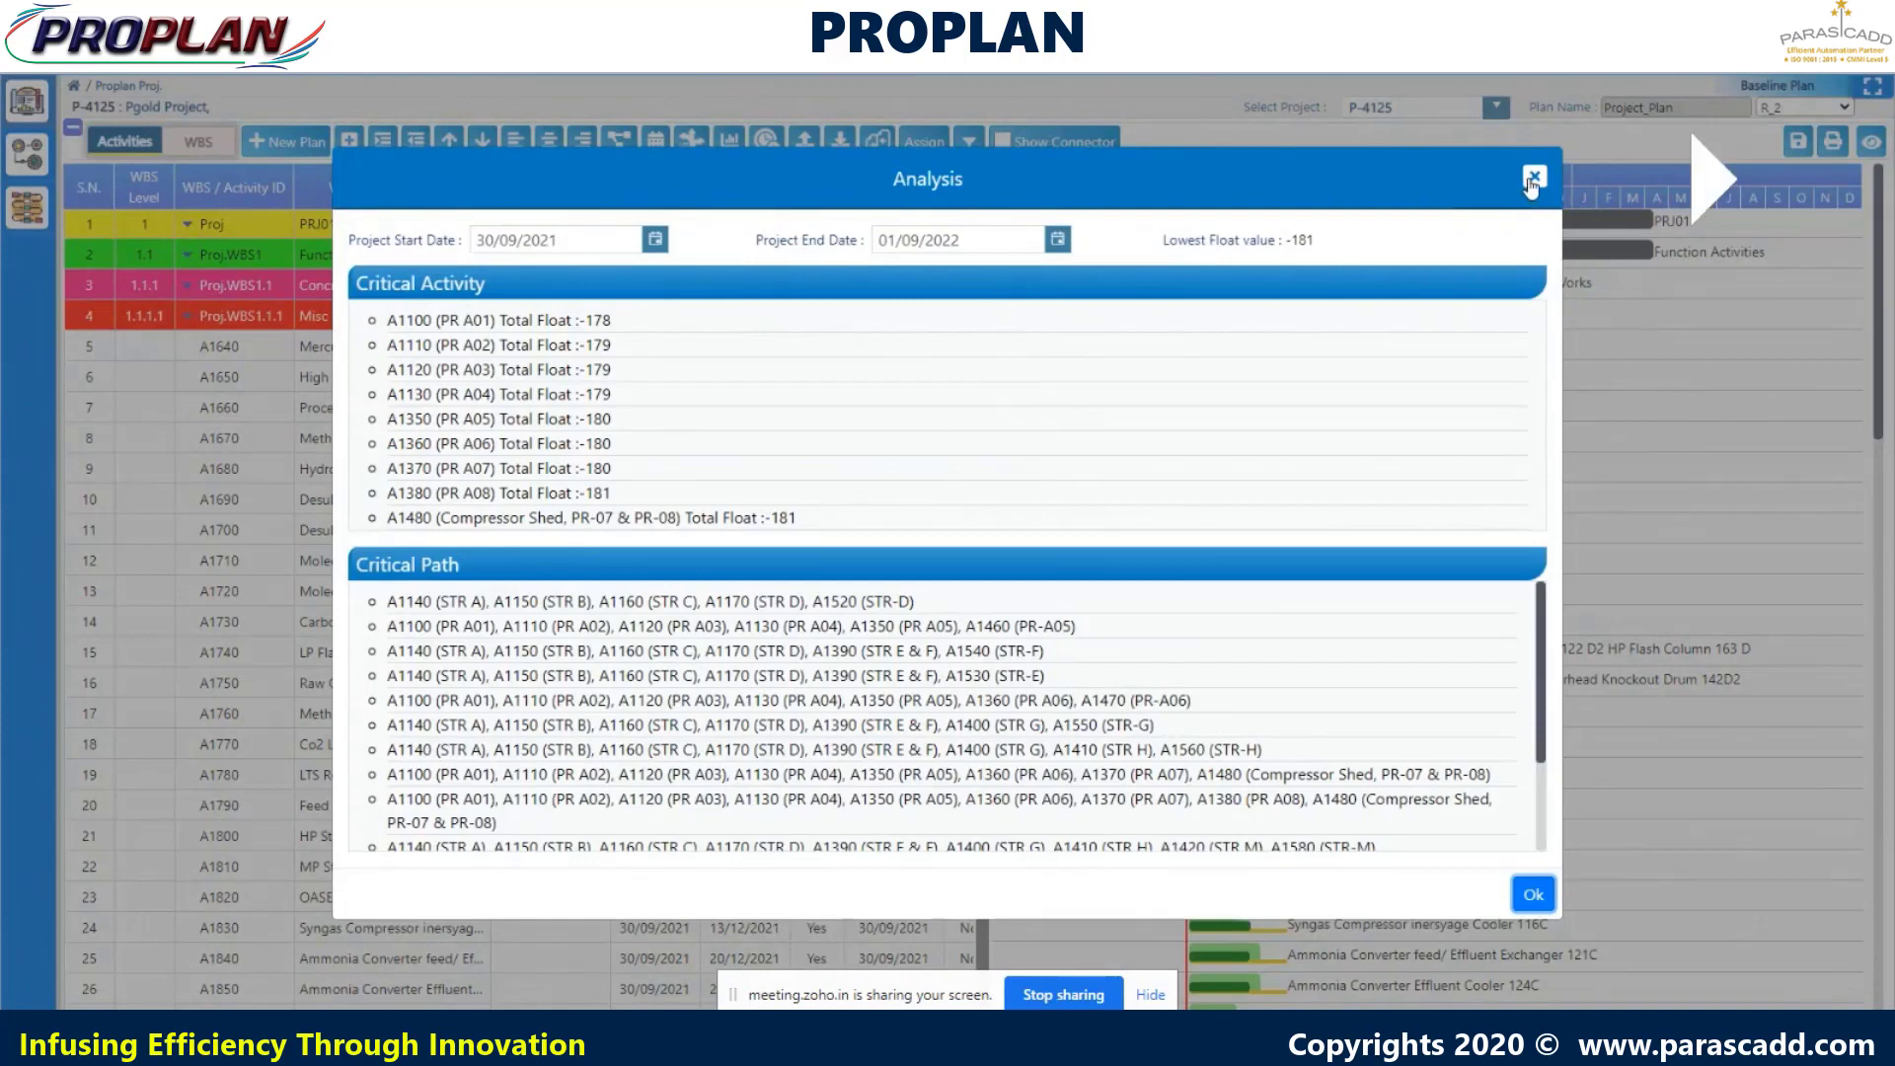
left_click(1533, 177)
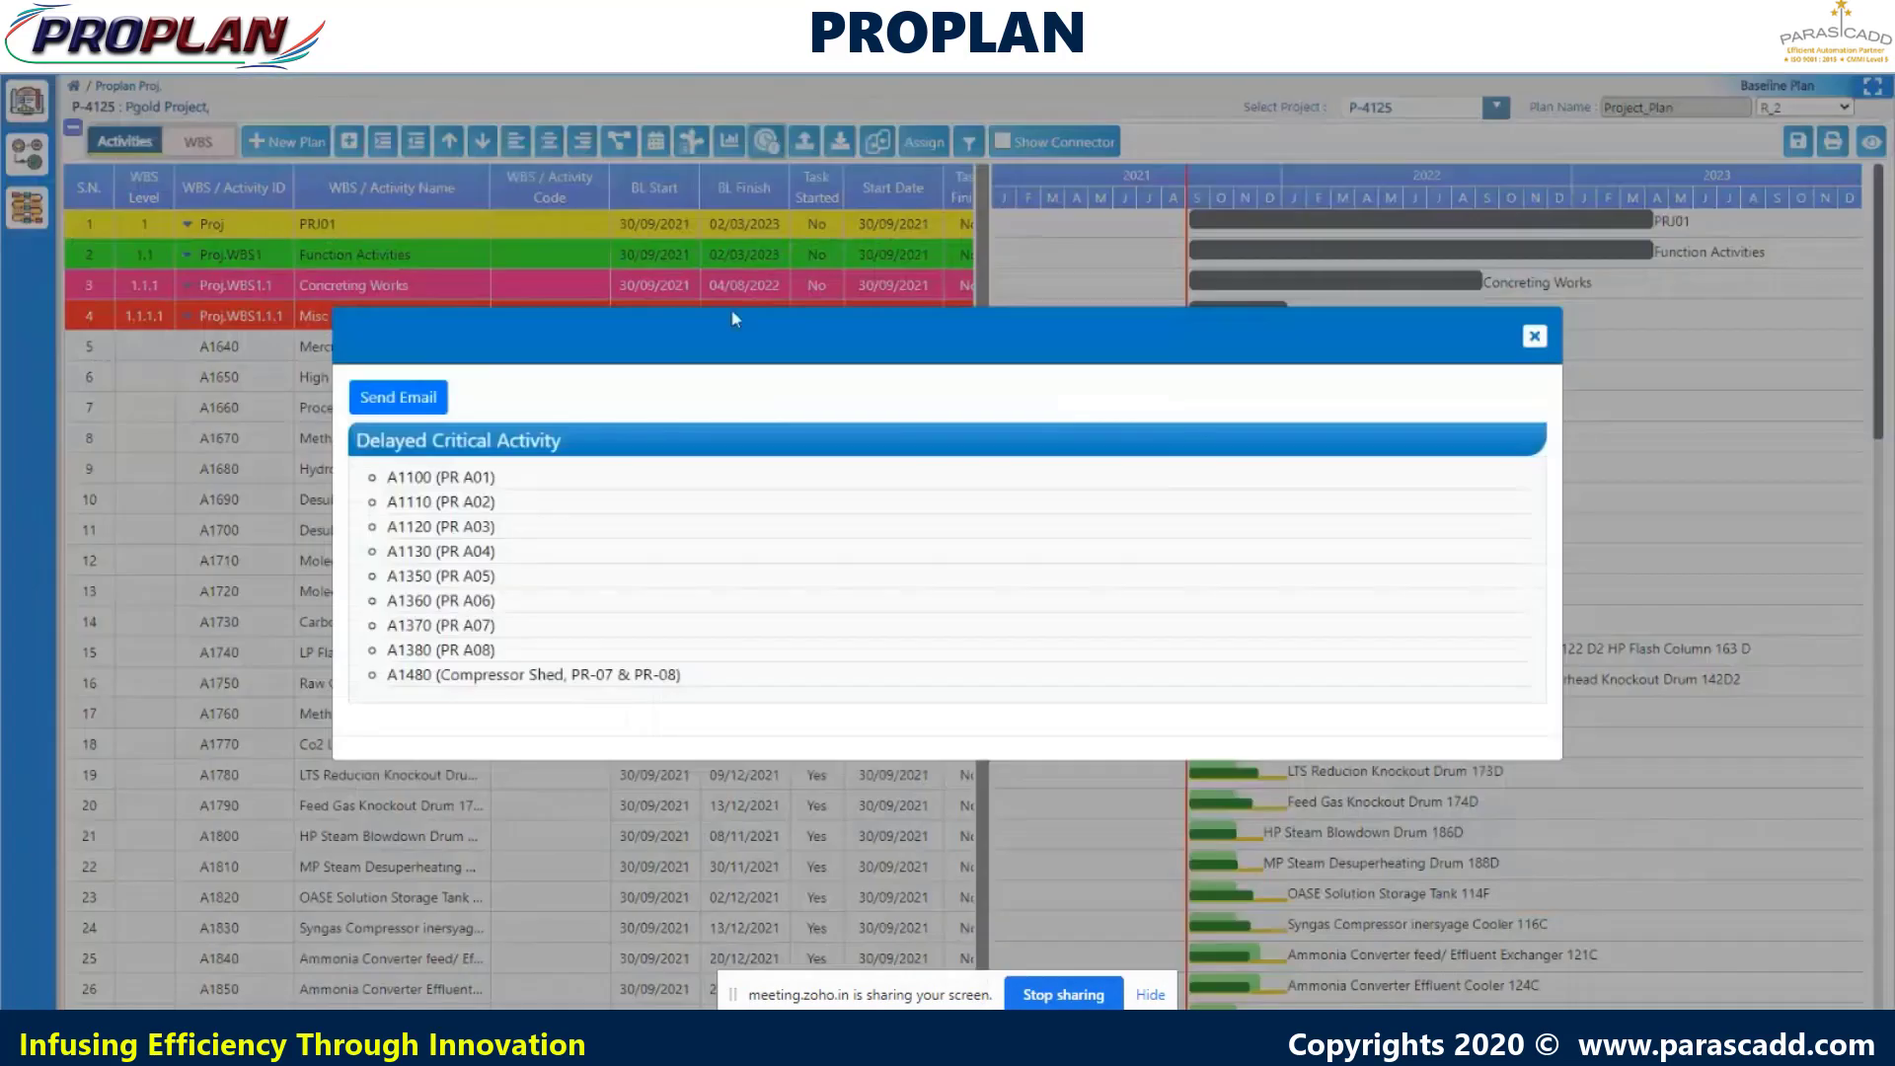
- Send the delayed critical activities to the recipient's e-mail, opening with 'Dear Sir, List of Critical Activities are as below:'
left_click(424, 397)
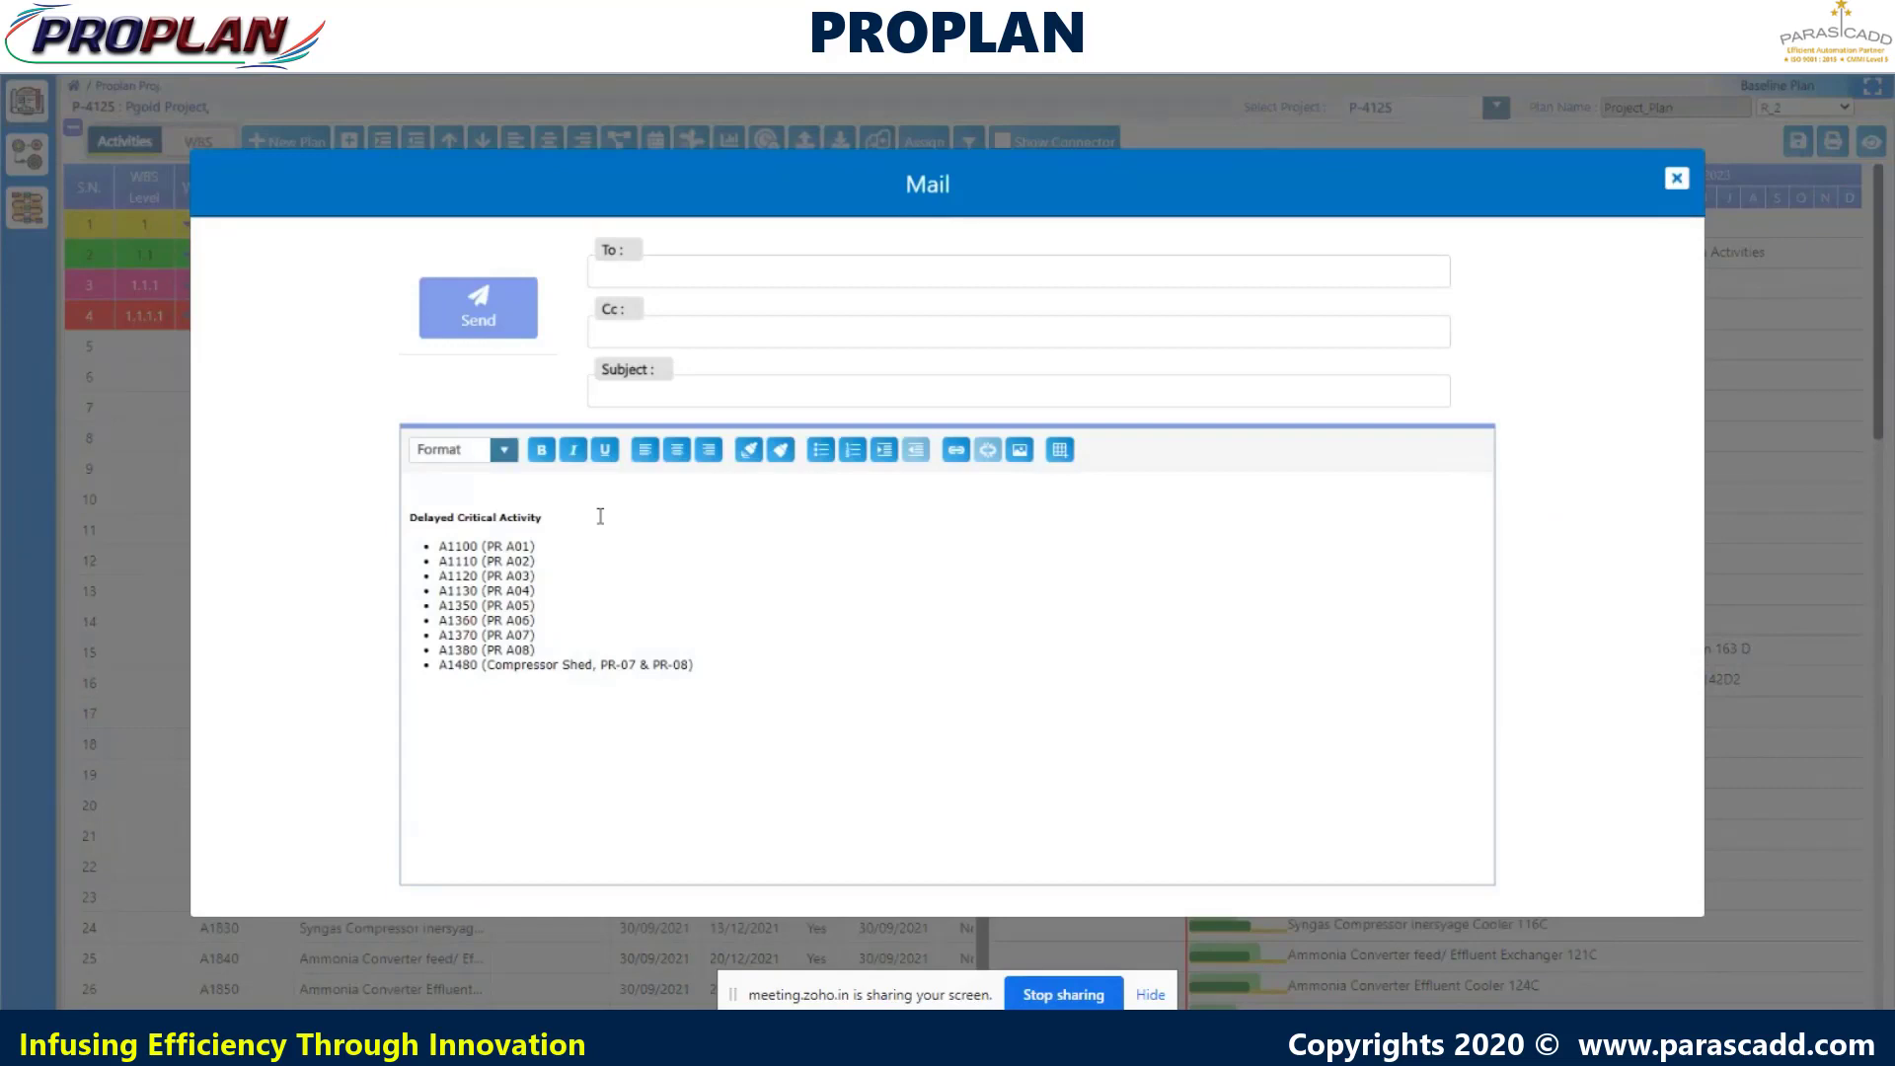
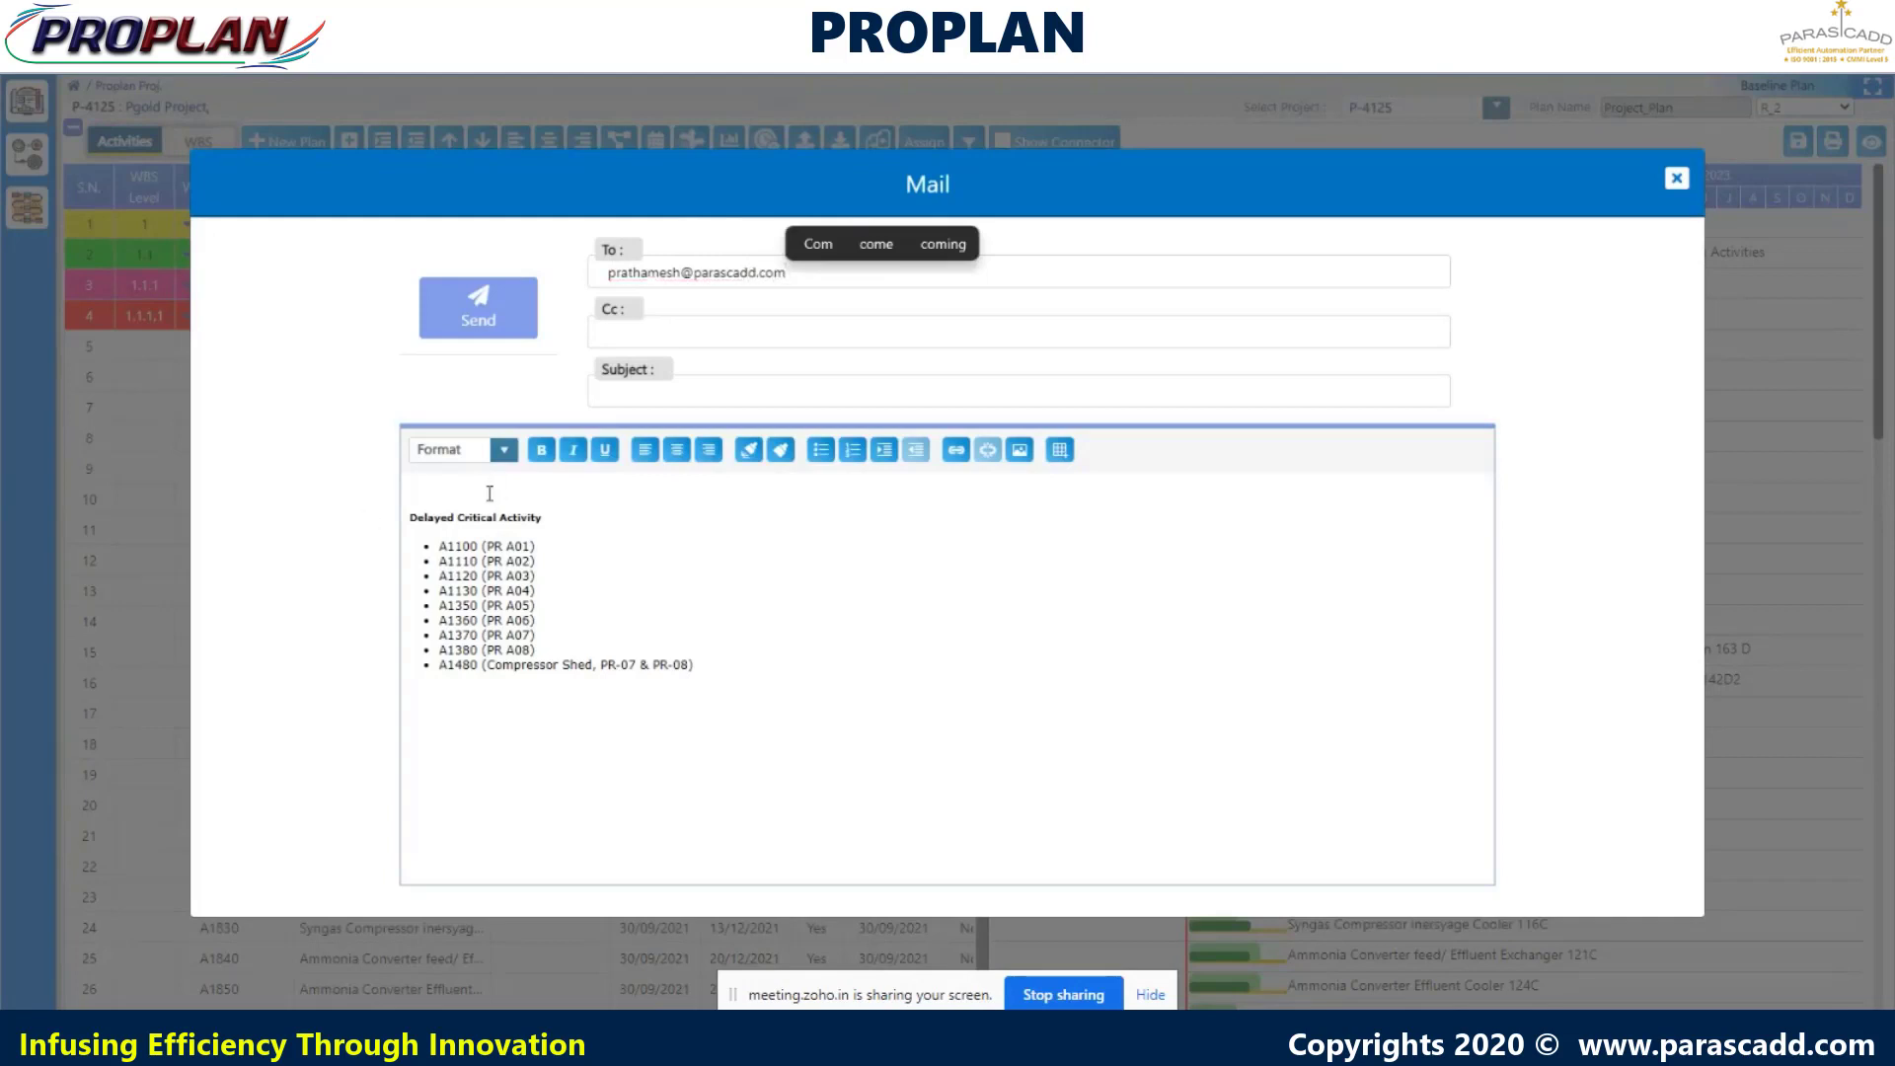
left_click(602, 487)
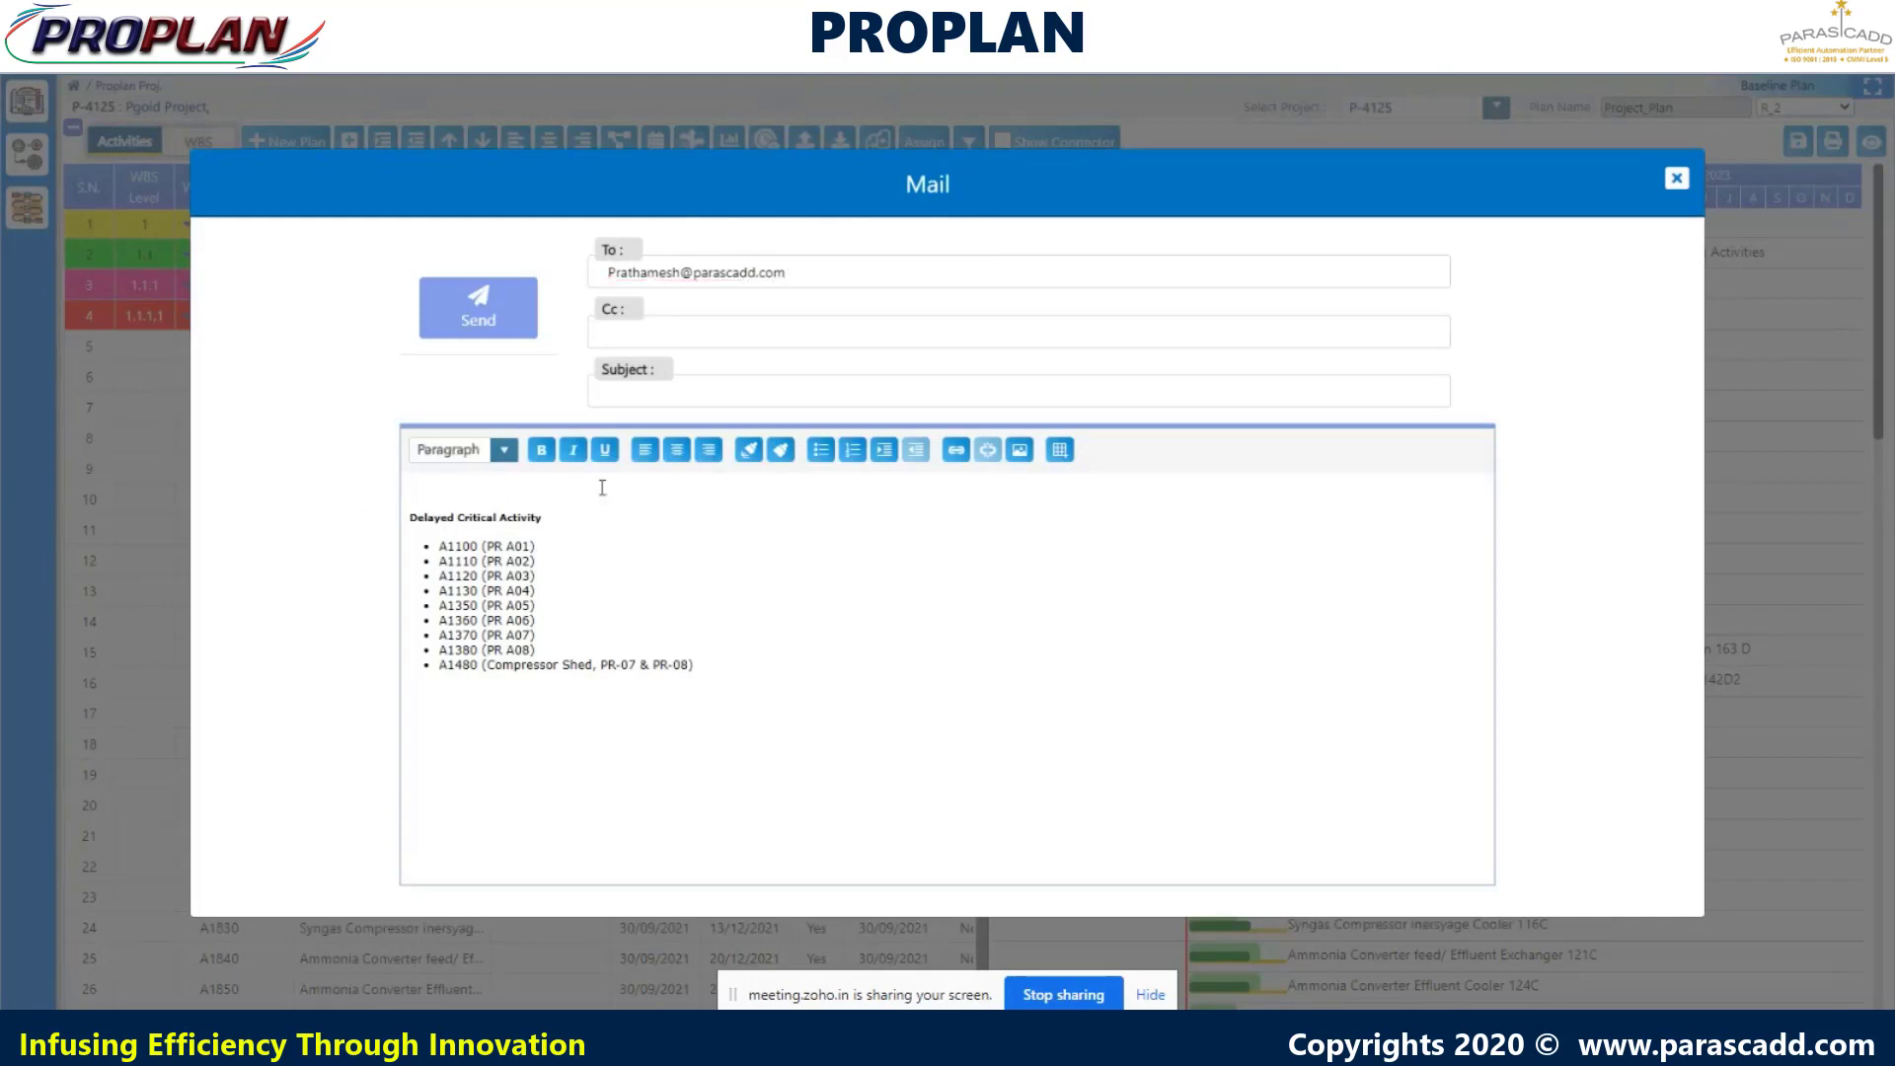
type("Dear Sir,")
key("Return")
type("L")
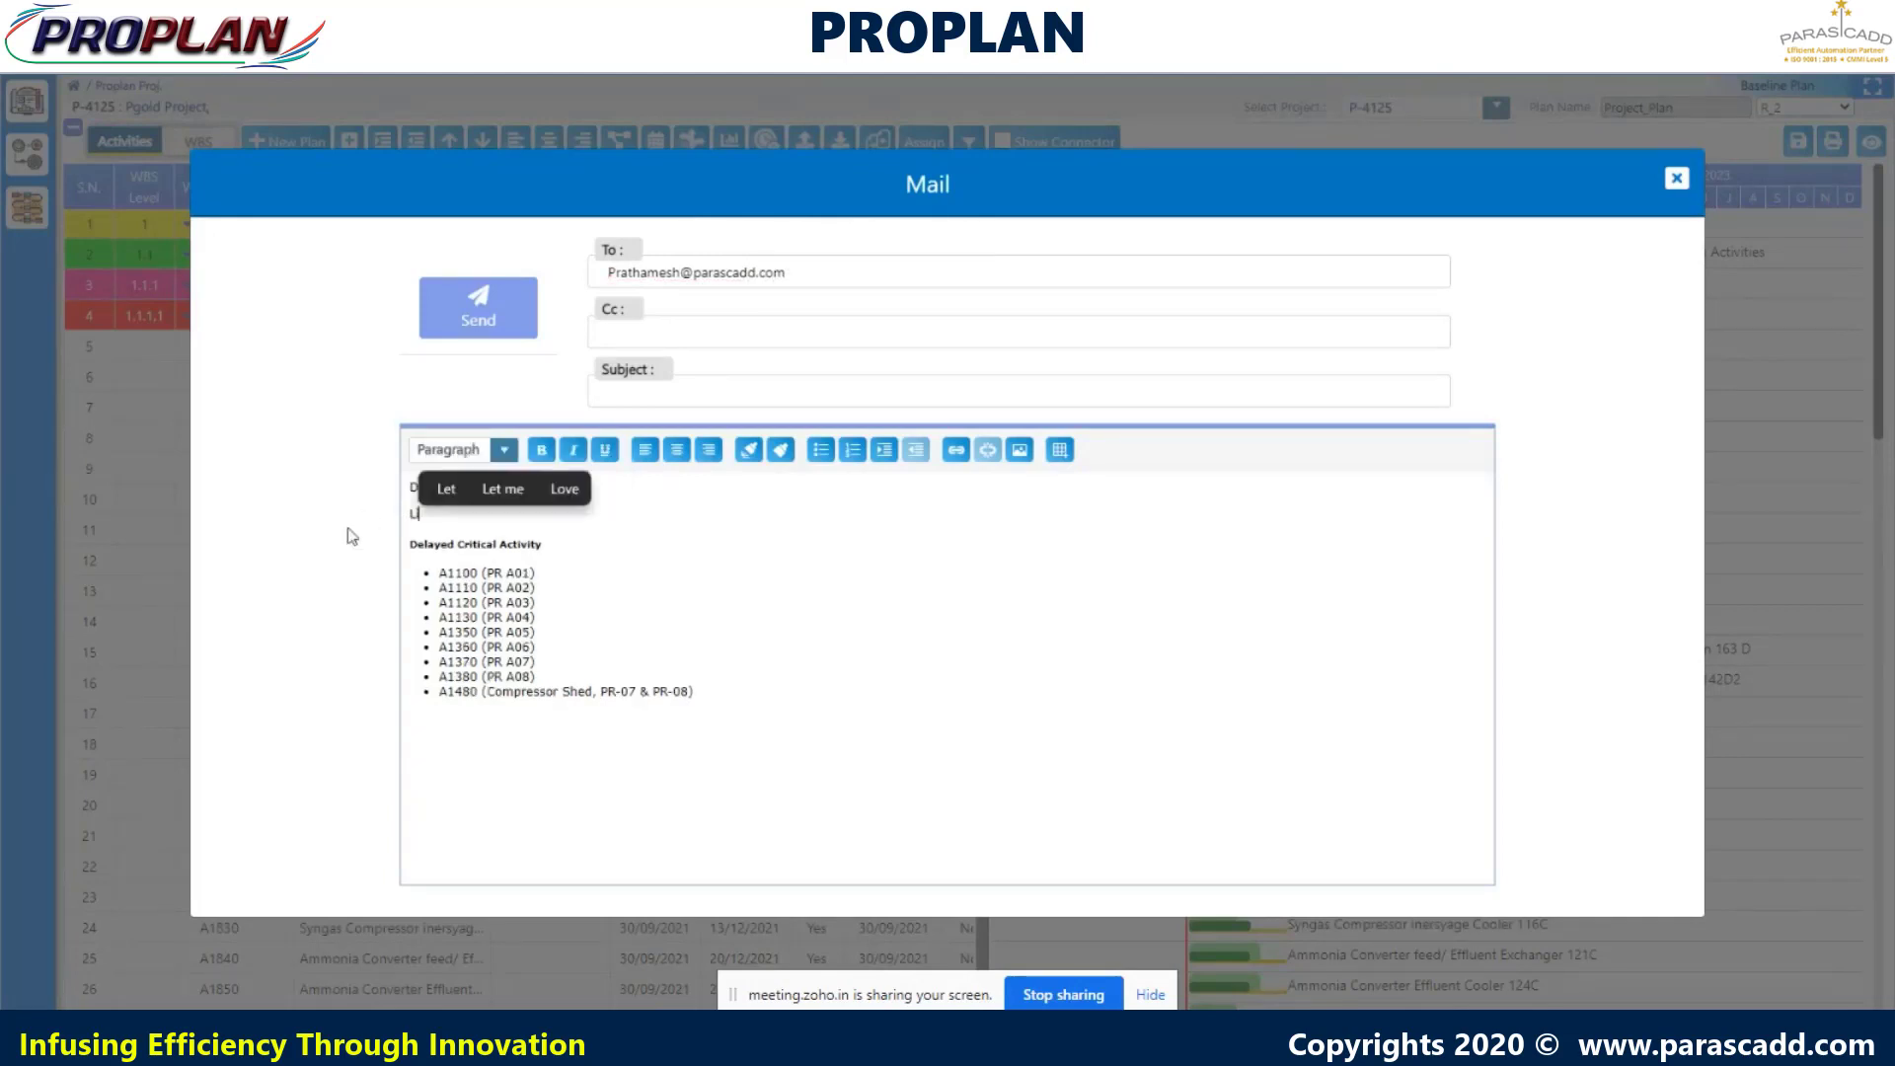
type("ist of ")
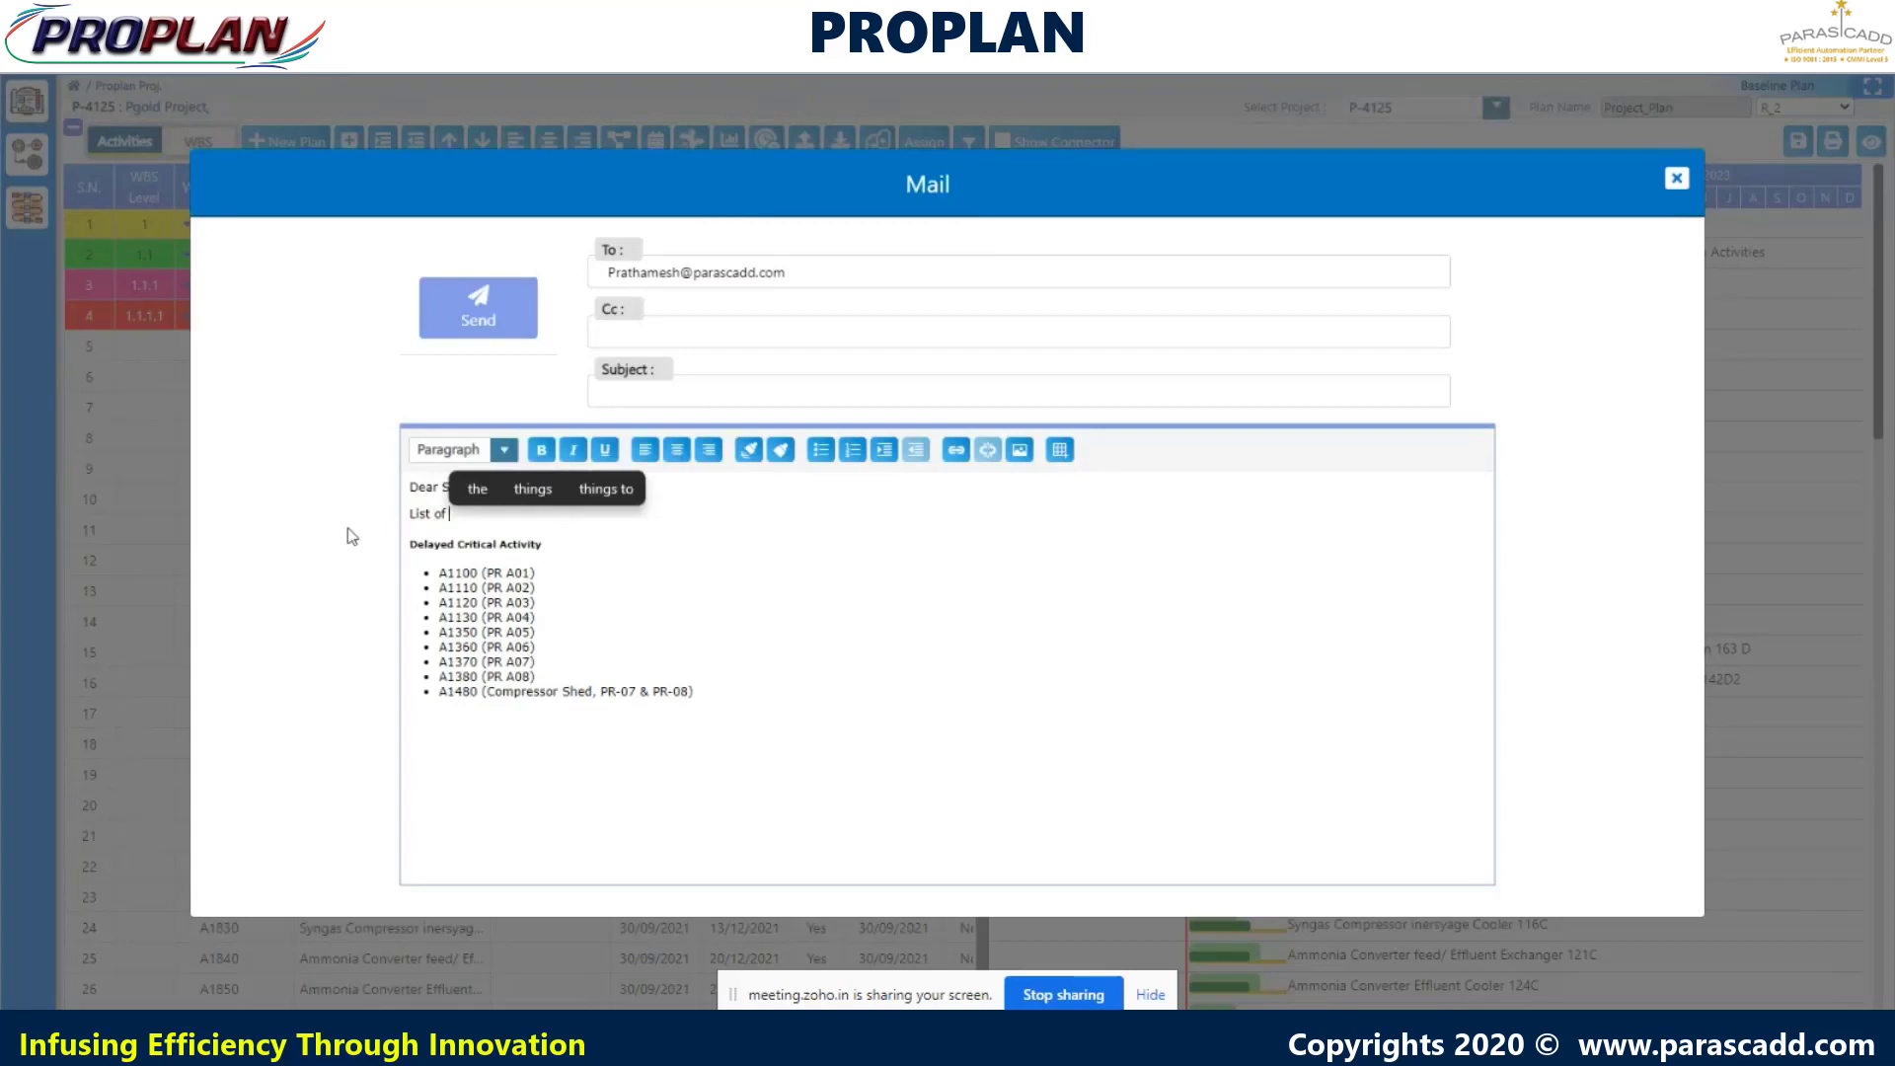
type("Critical Activi")
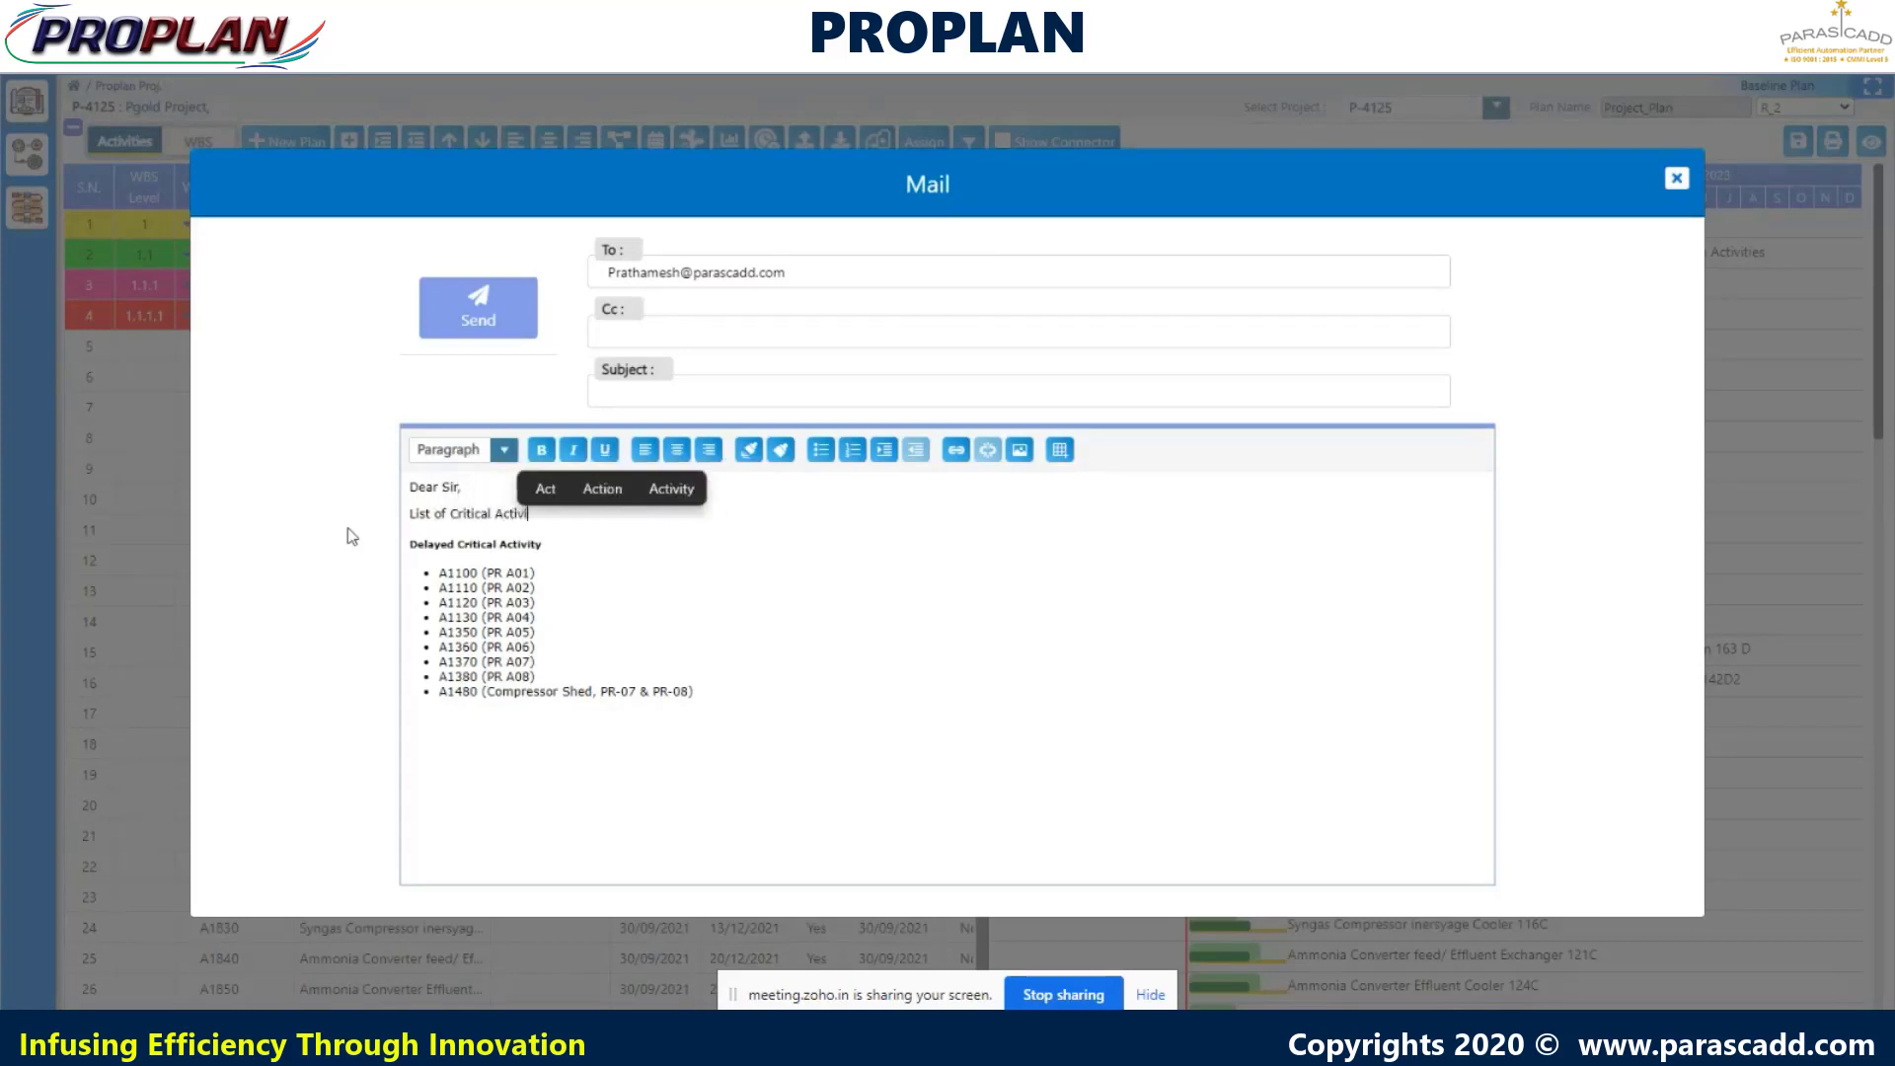
type("ties are as ")
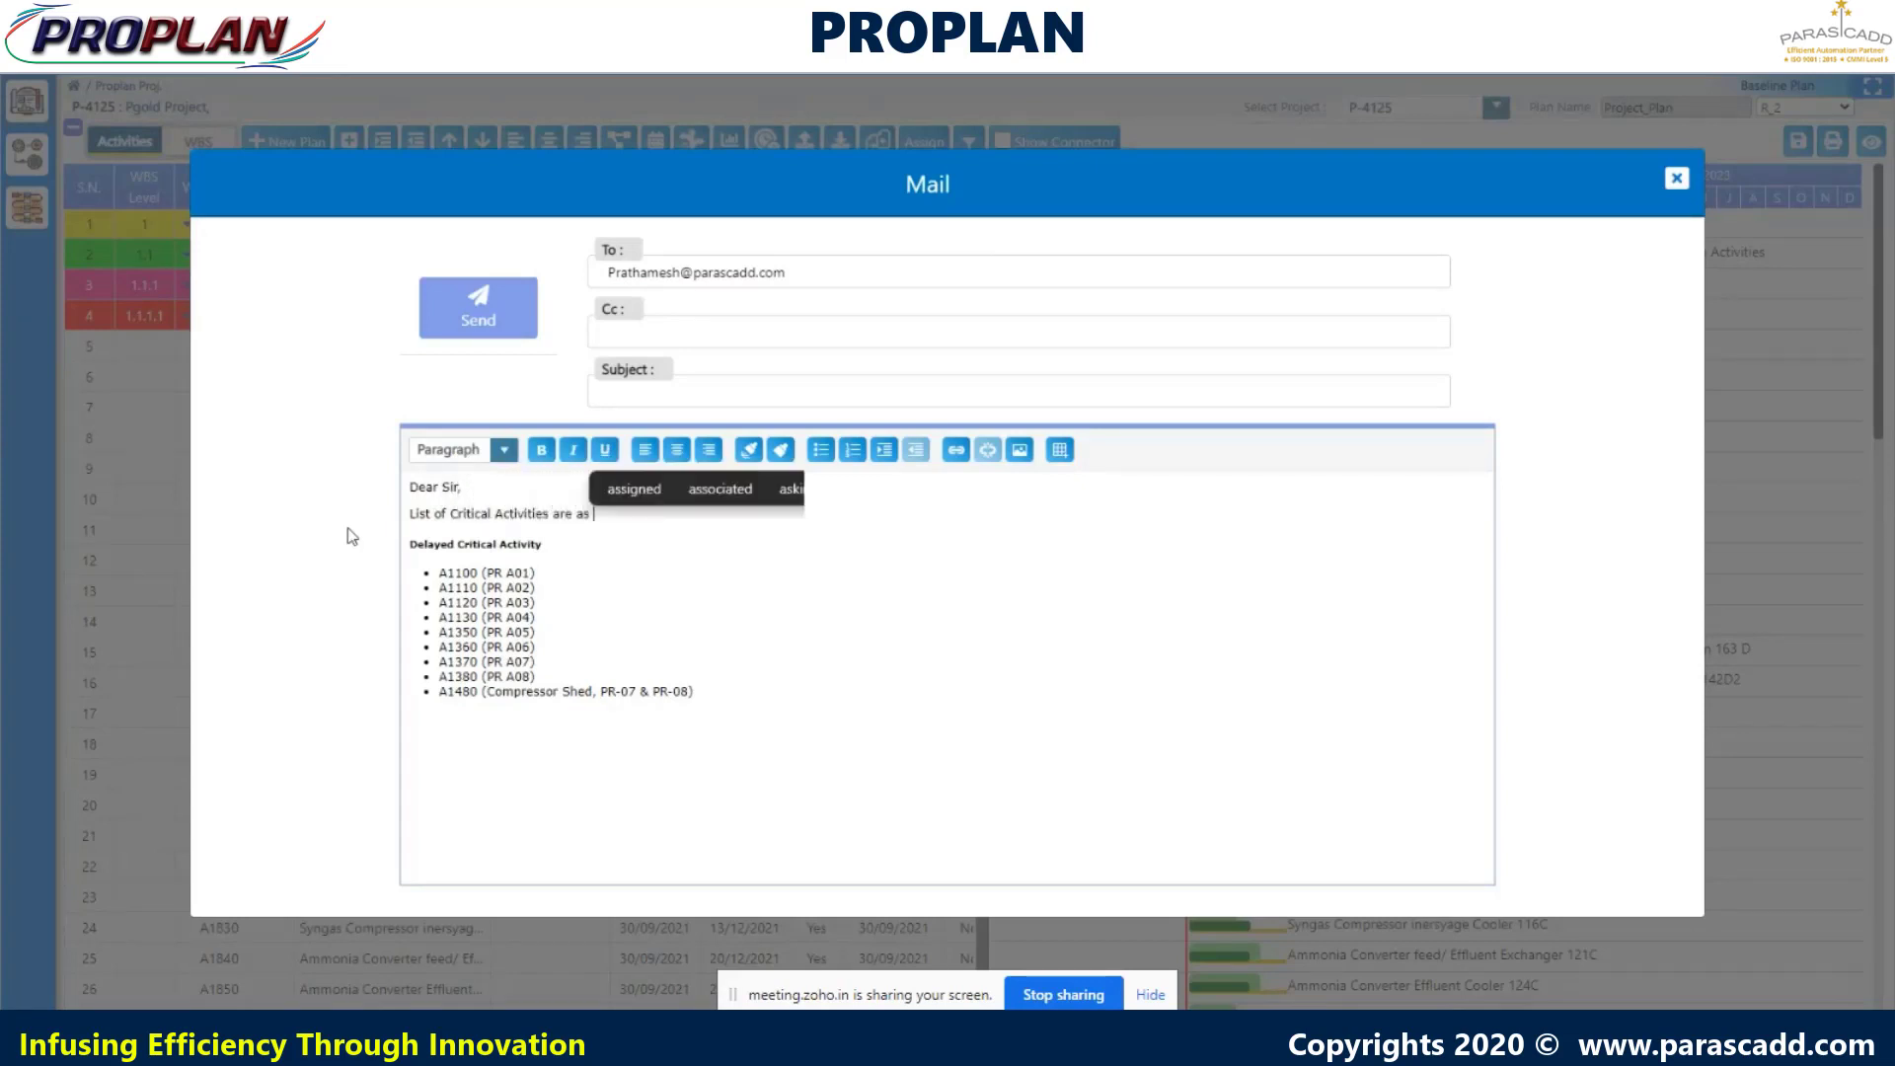
type("below:")
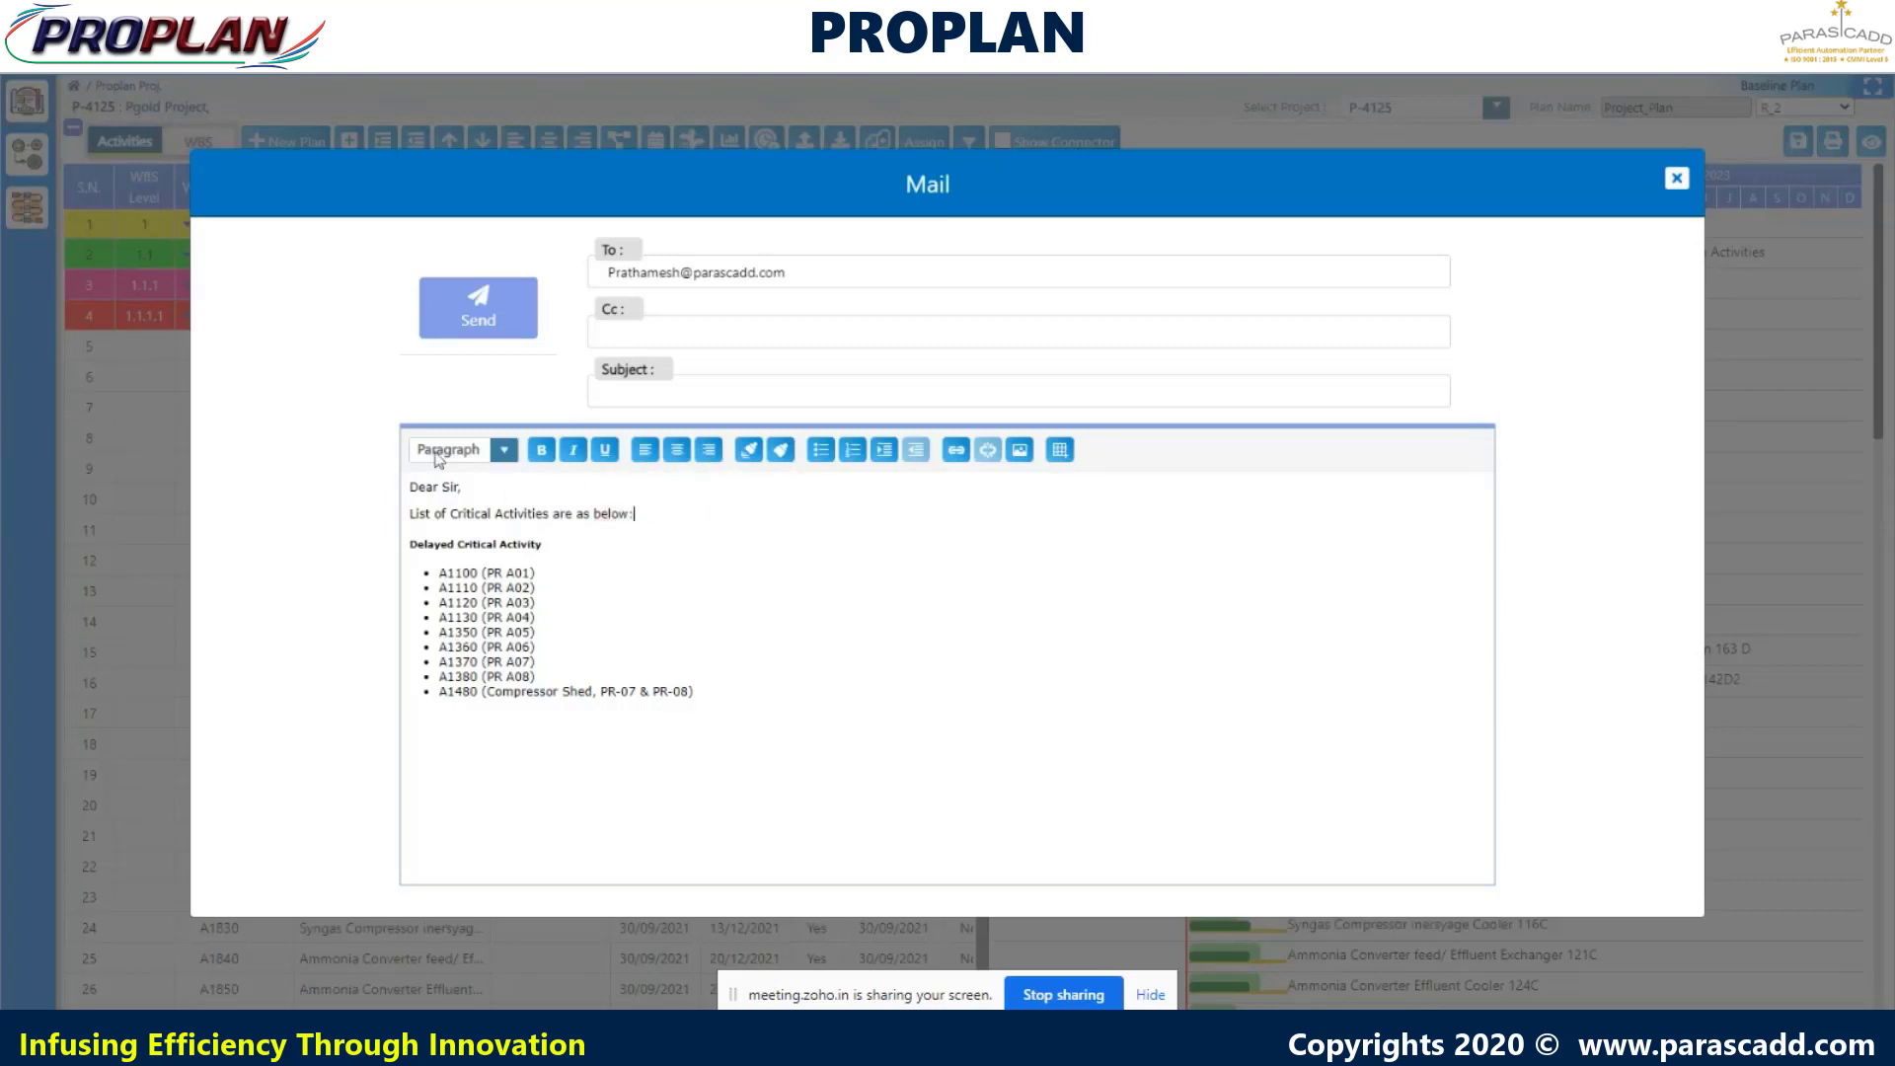
left_click(479, 322)
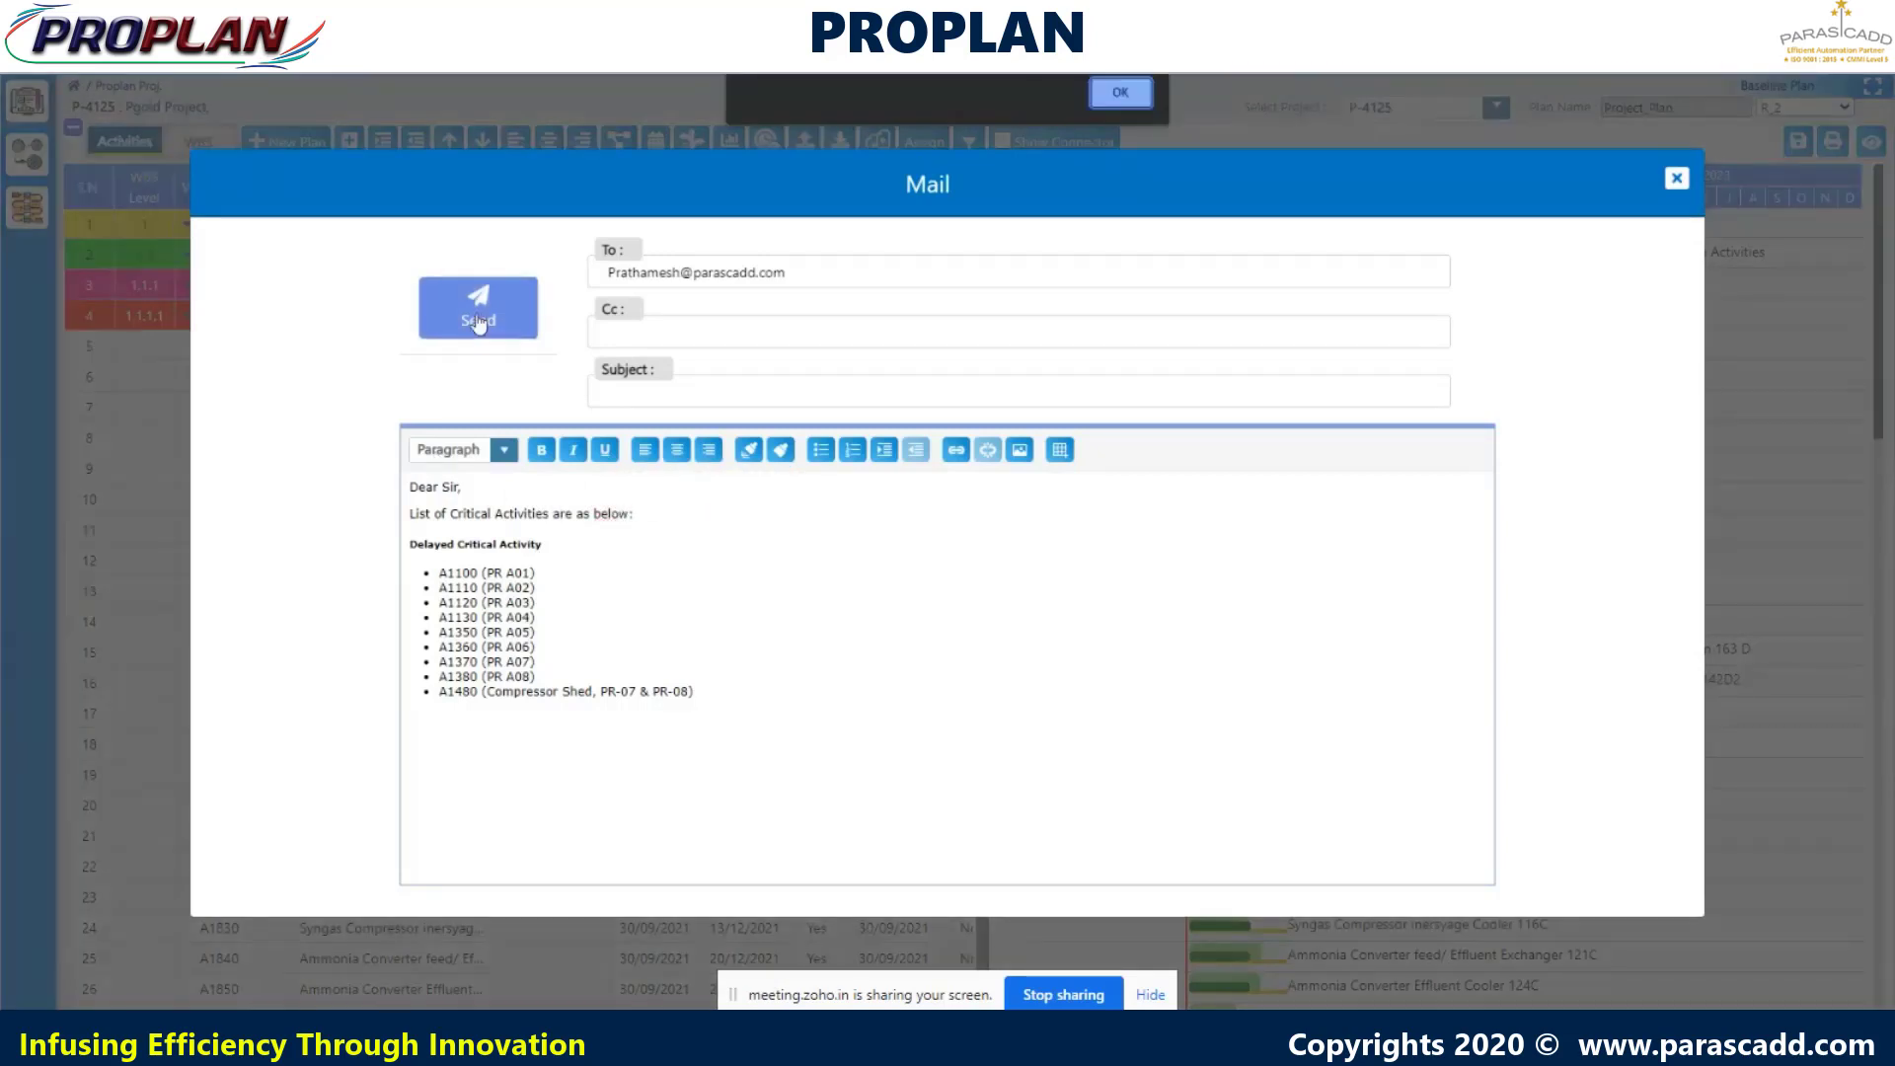
- Acknowledge the sent-mail message, return to PROPLAN and close the Delayed Critical Activity list
left_click(1128, 88)
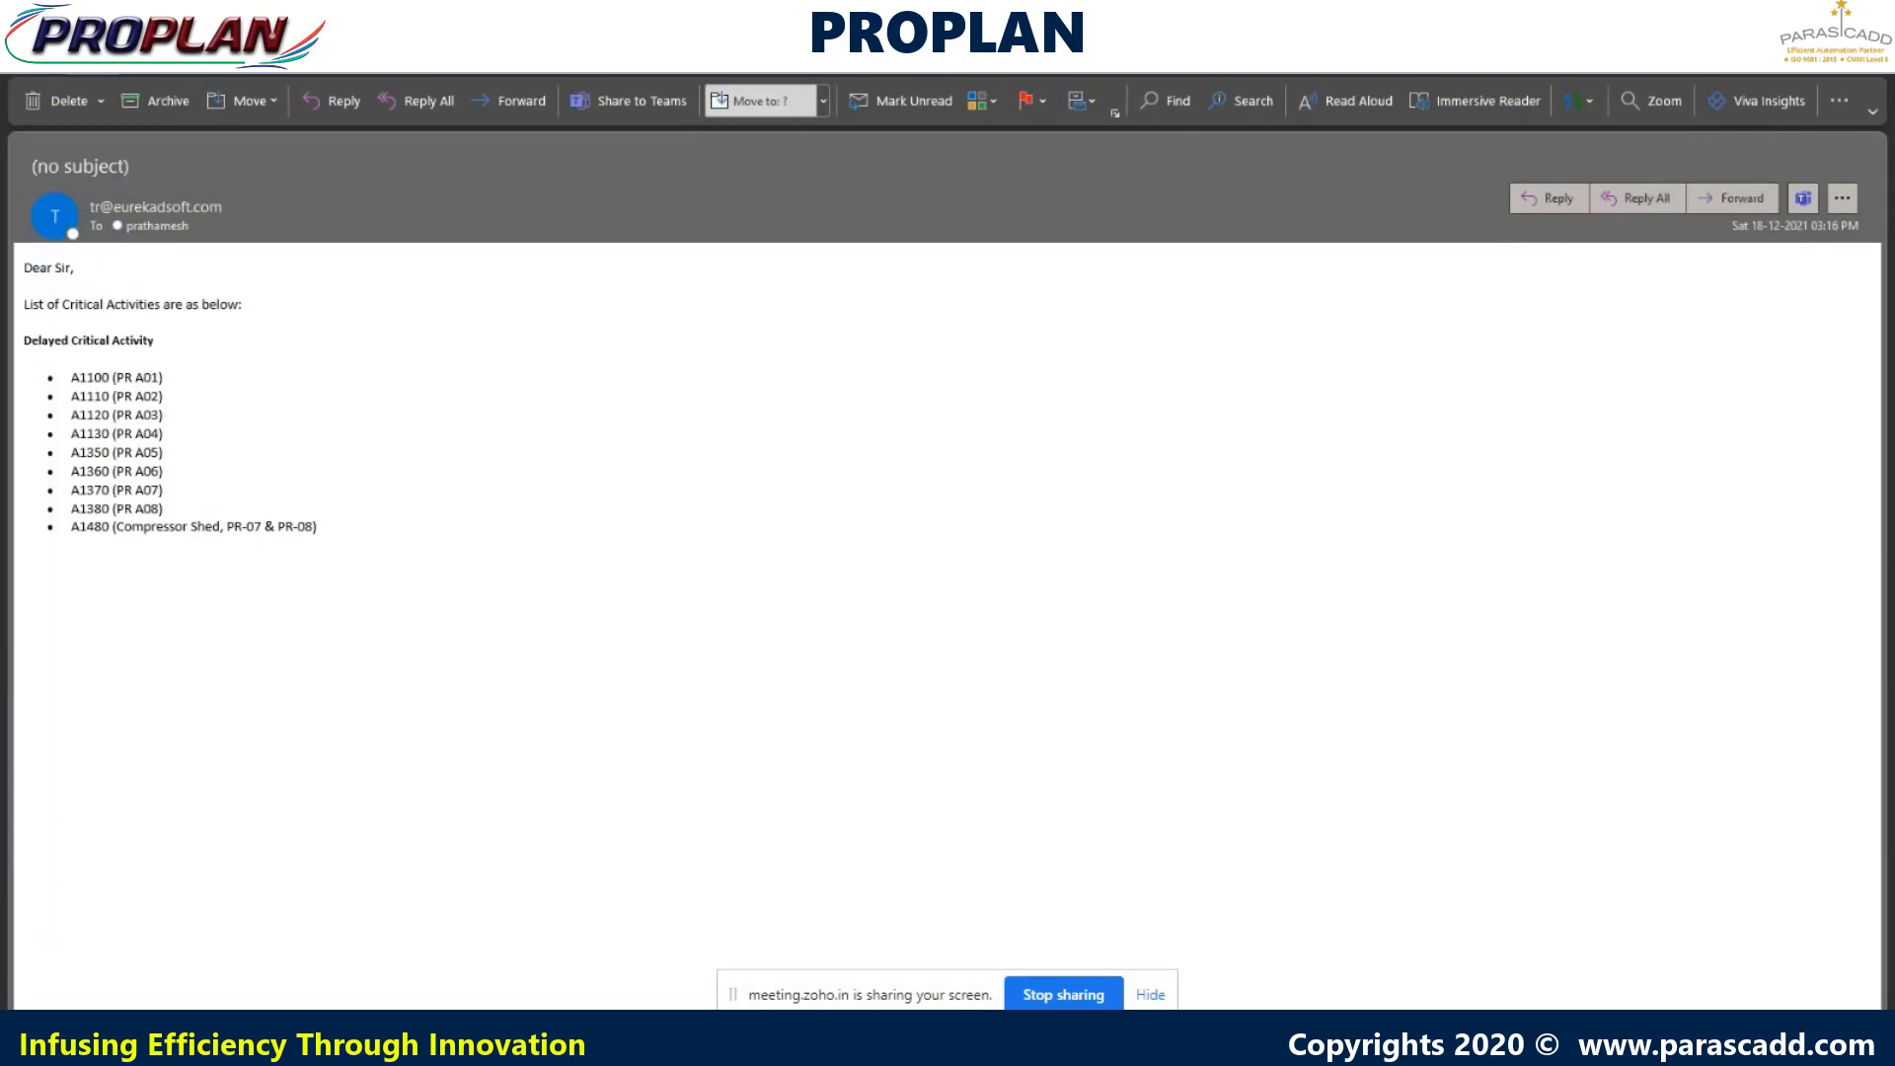
left_click(1123, 1039)
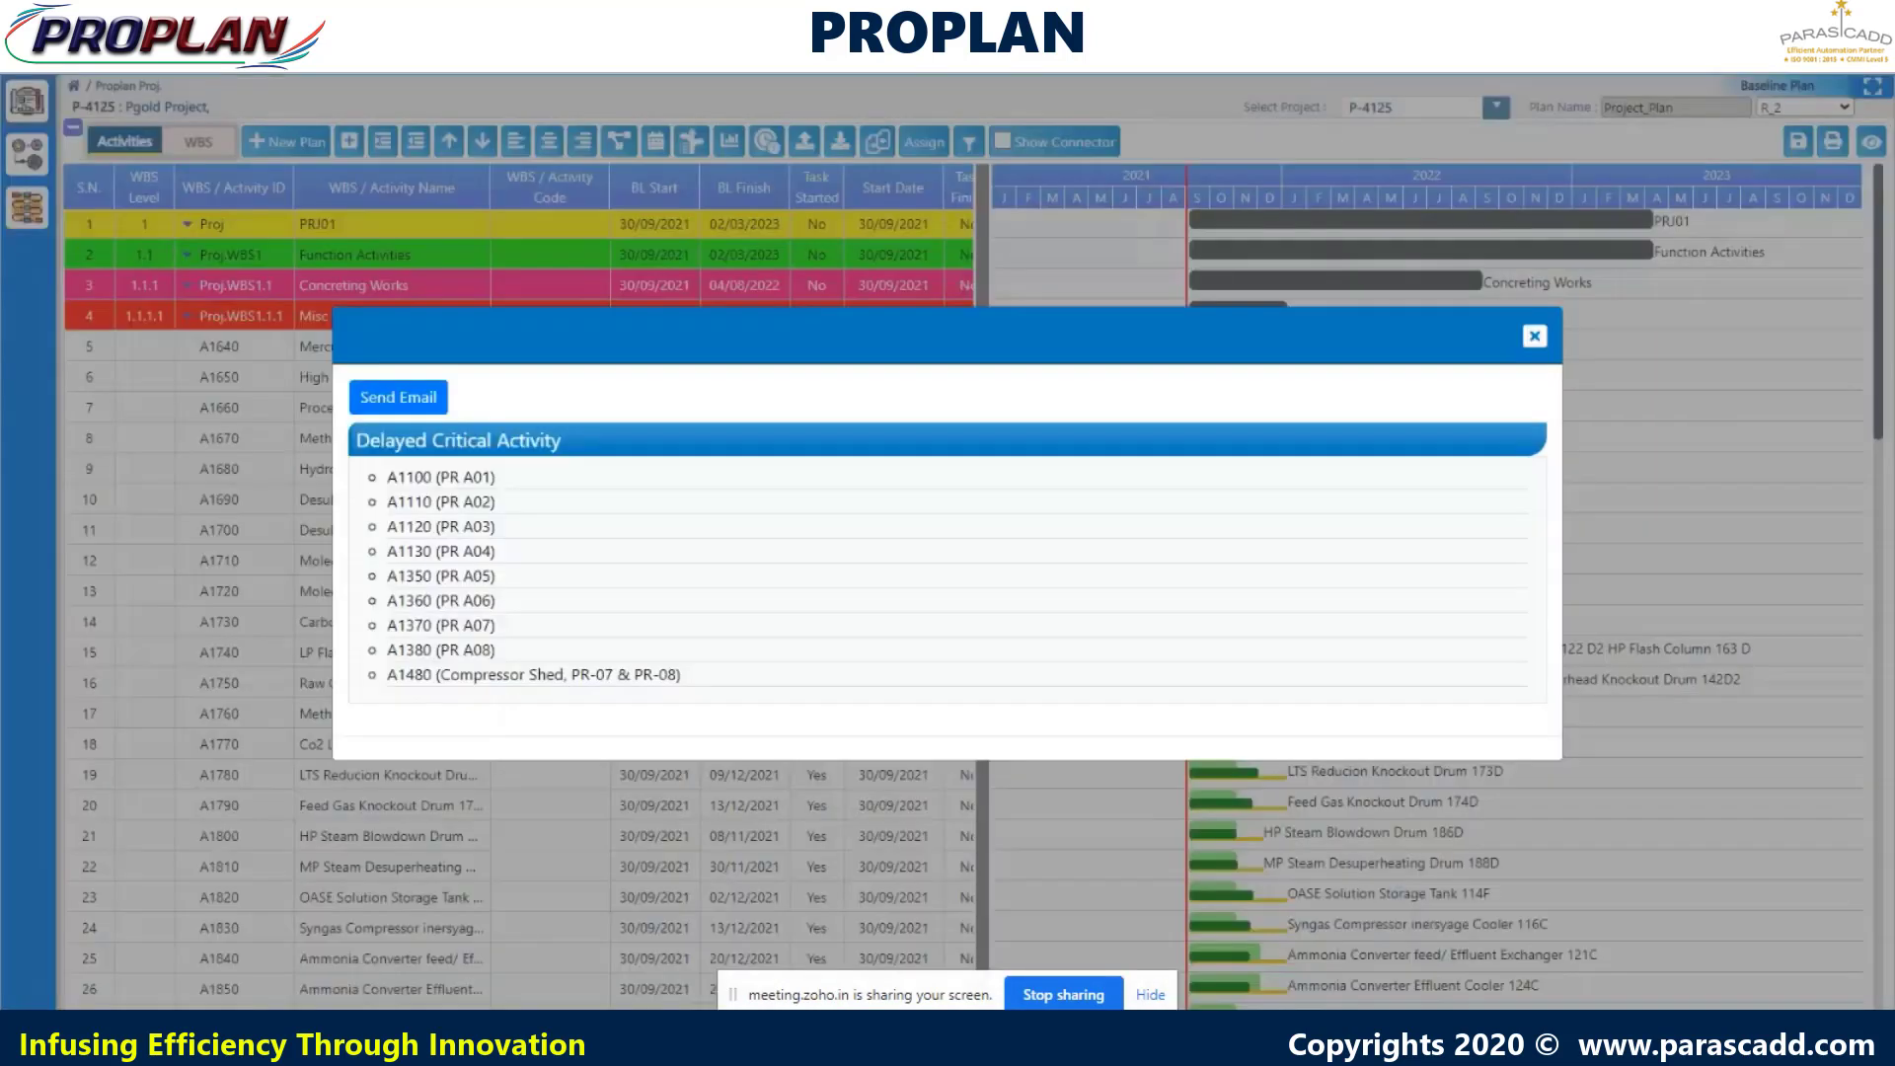
left_click(1535, 338)
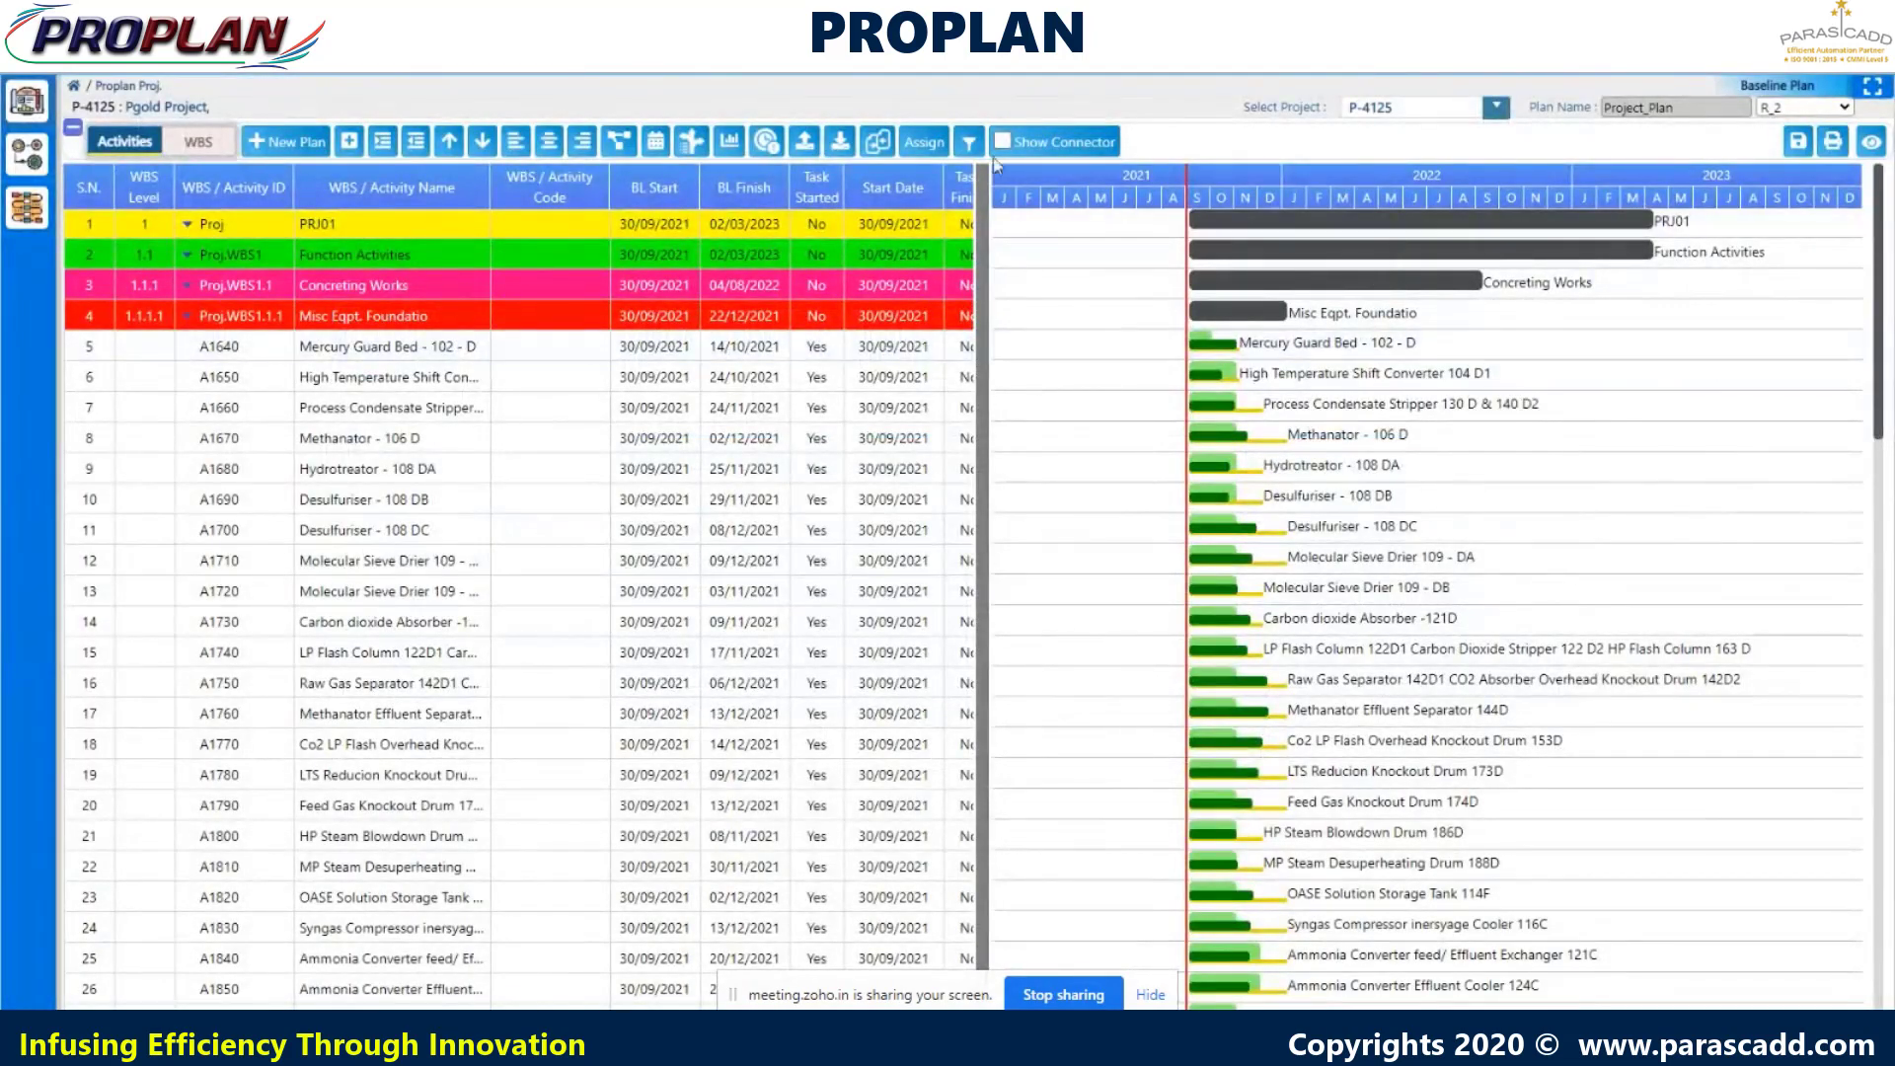
- Set up an activity filter with the Critical checkbox ticked
left_click(970, 144)
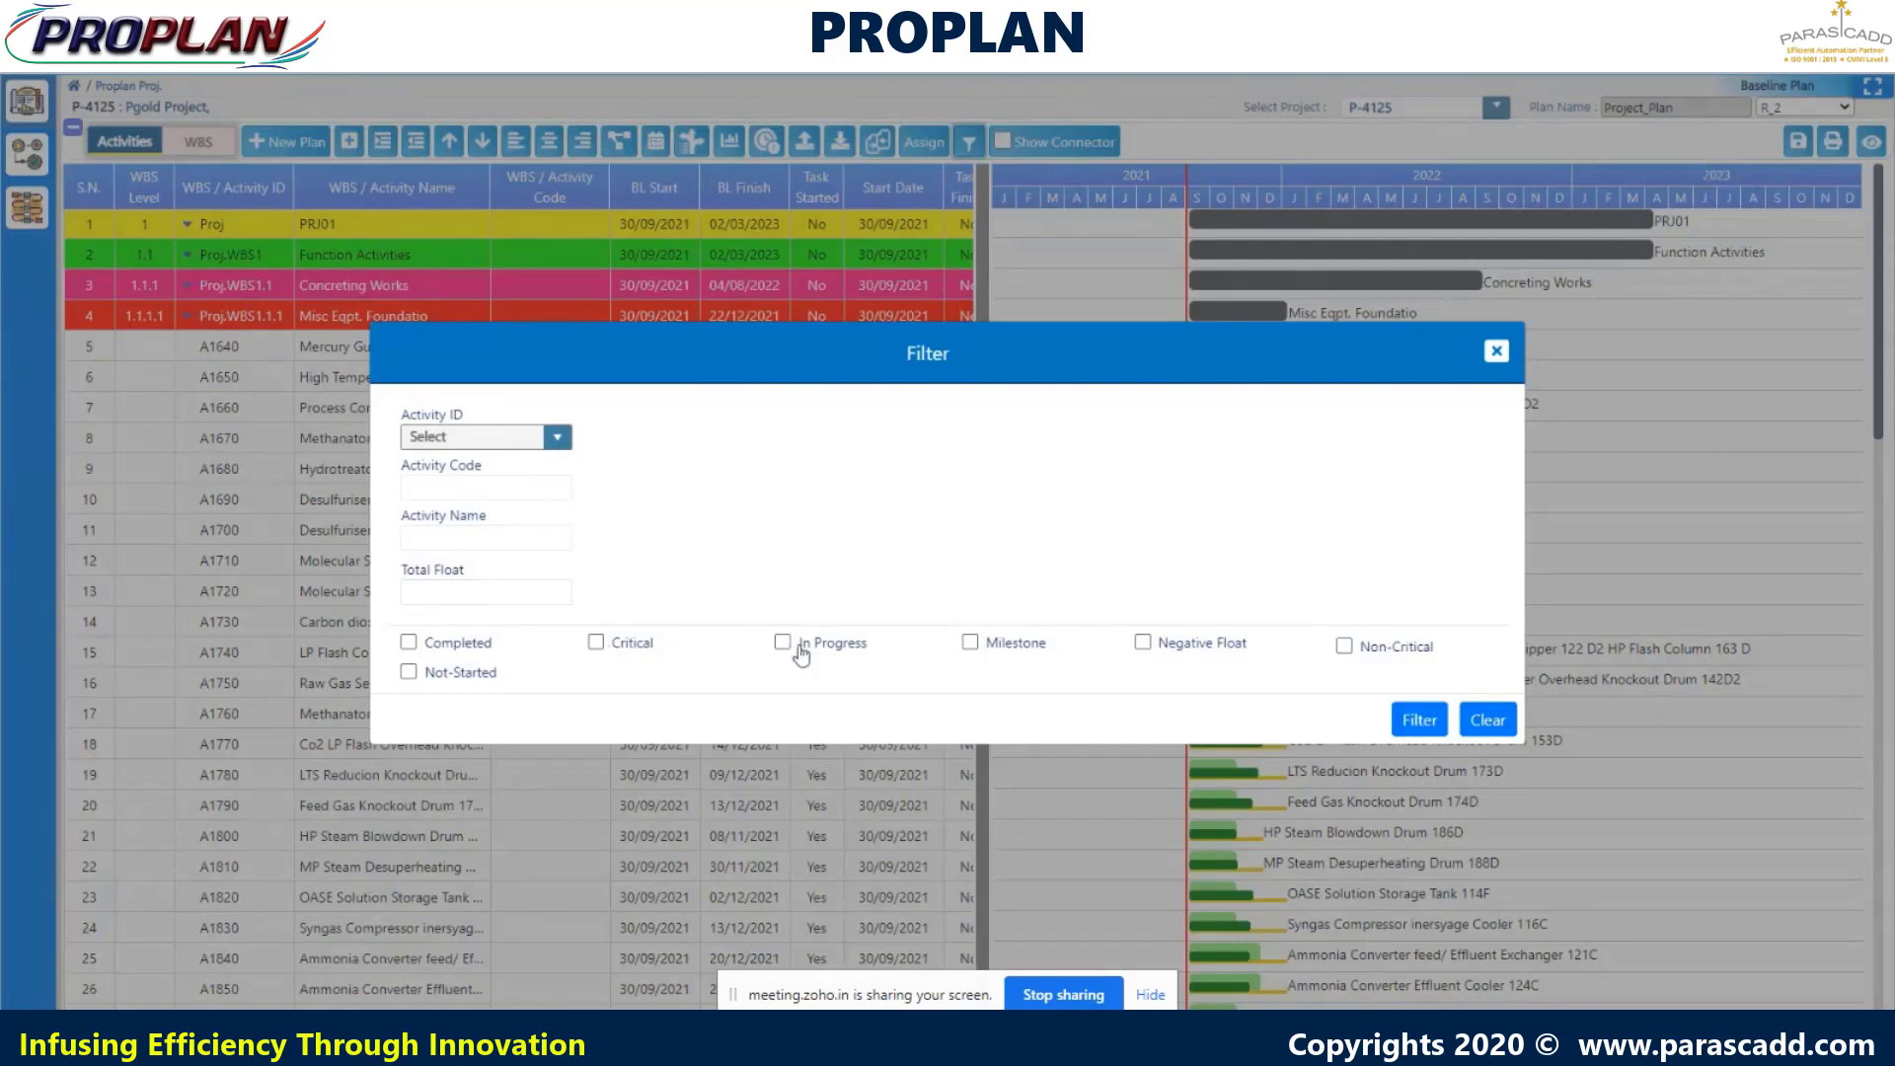
left_click(595, 643)
- Apply the Critical filter and export the nine critical activities to an Excel spreadsheet
left_click(1419, 721)
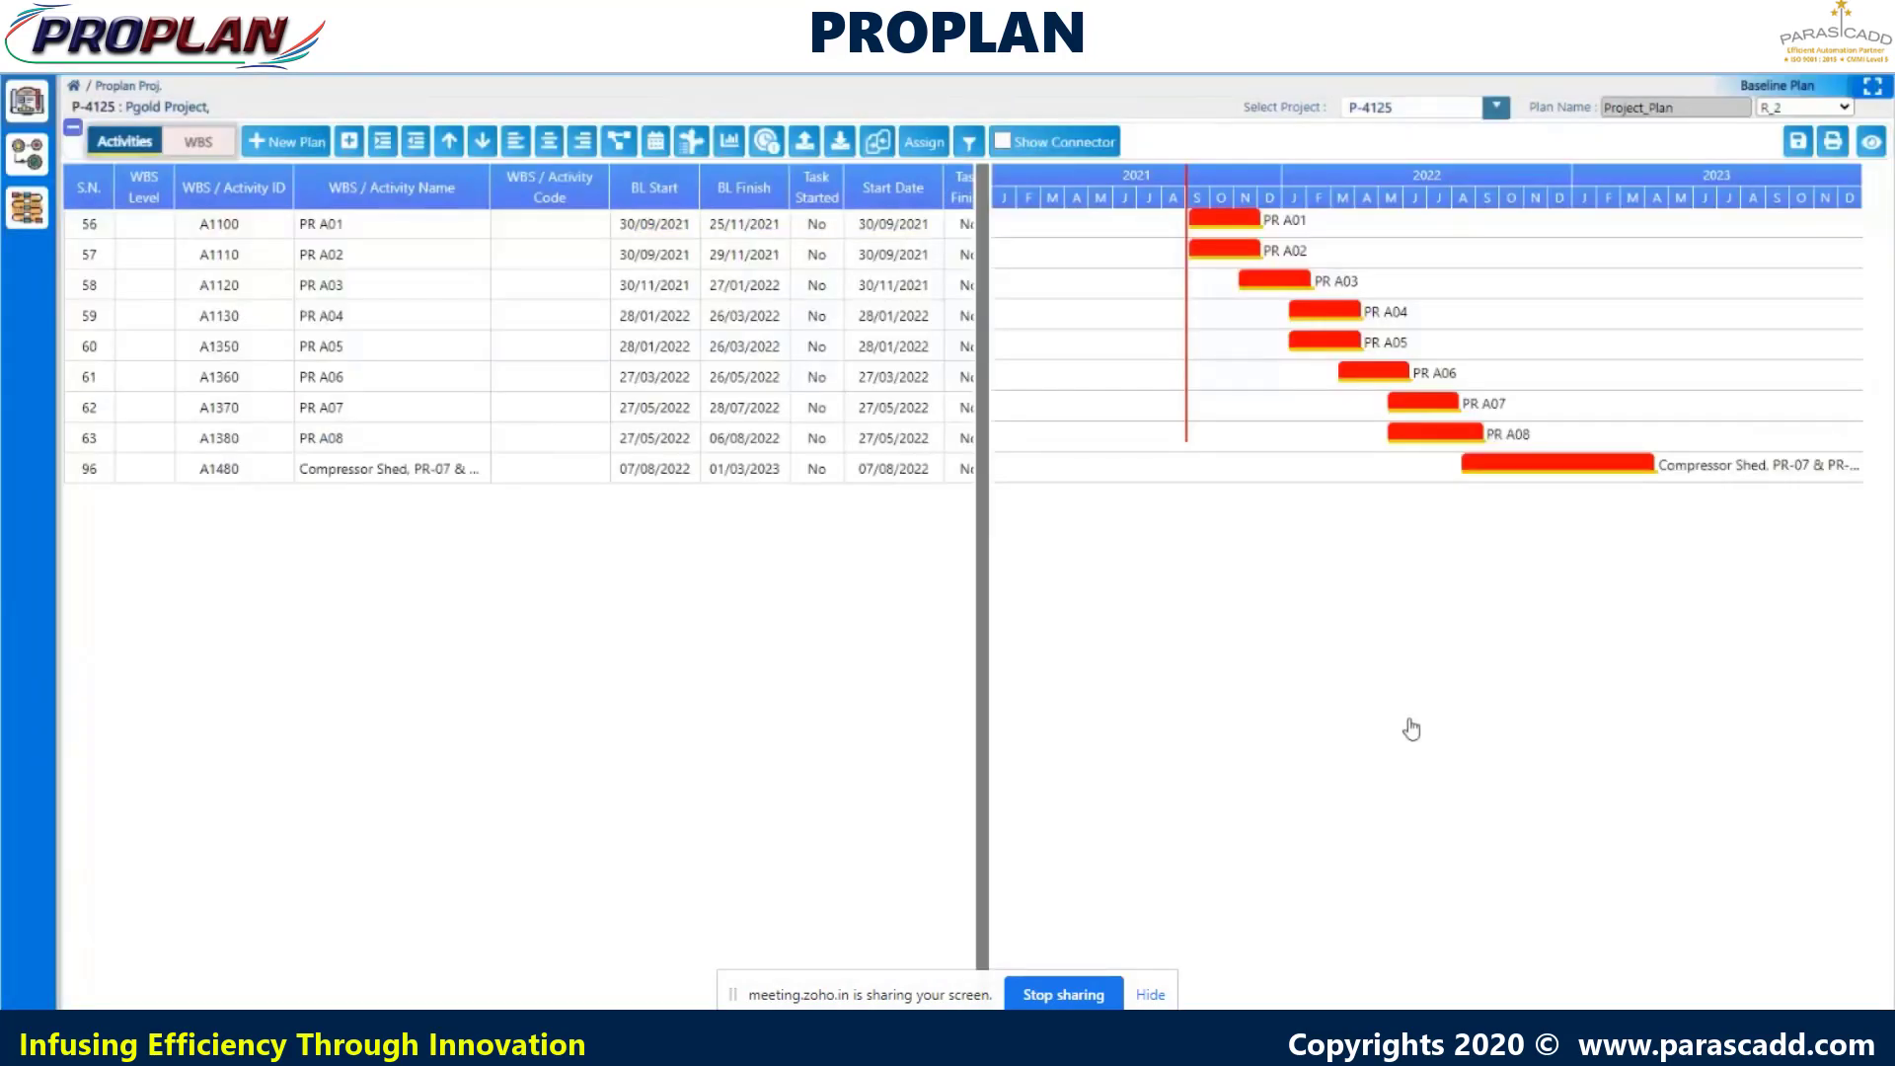
left_click(841, 141)
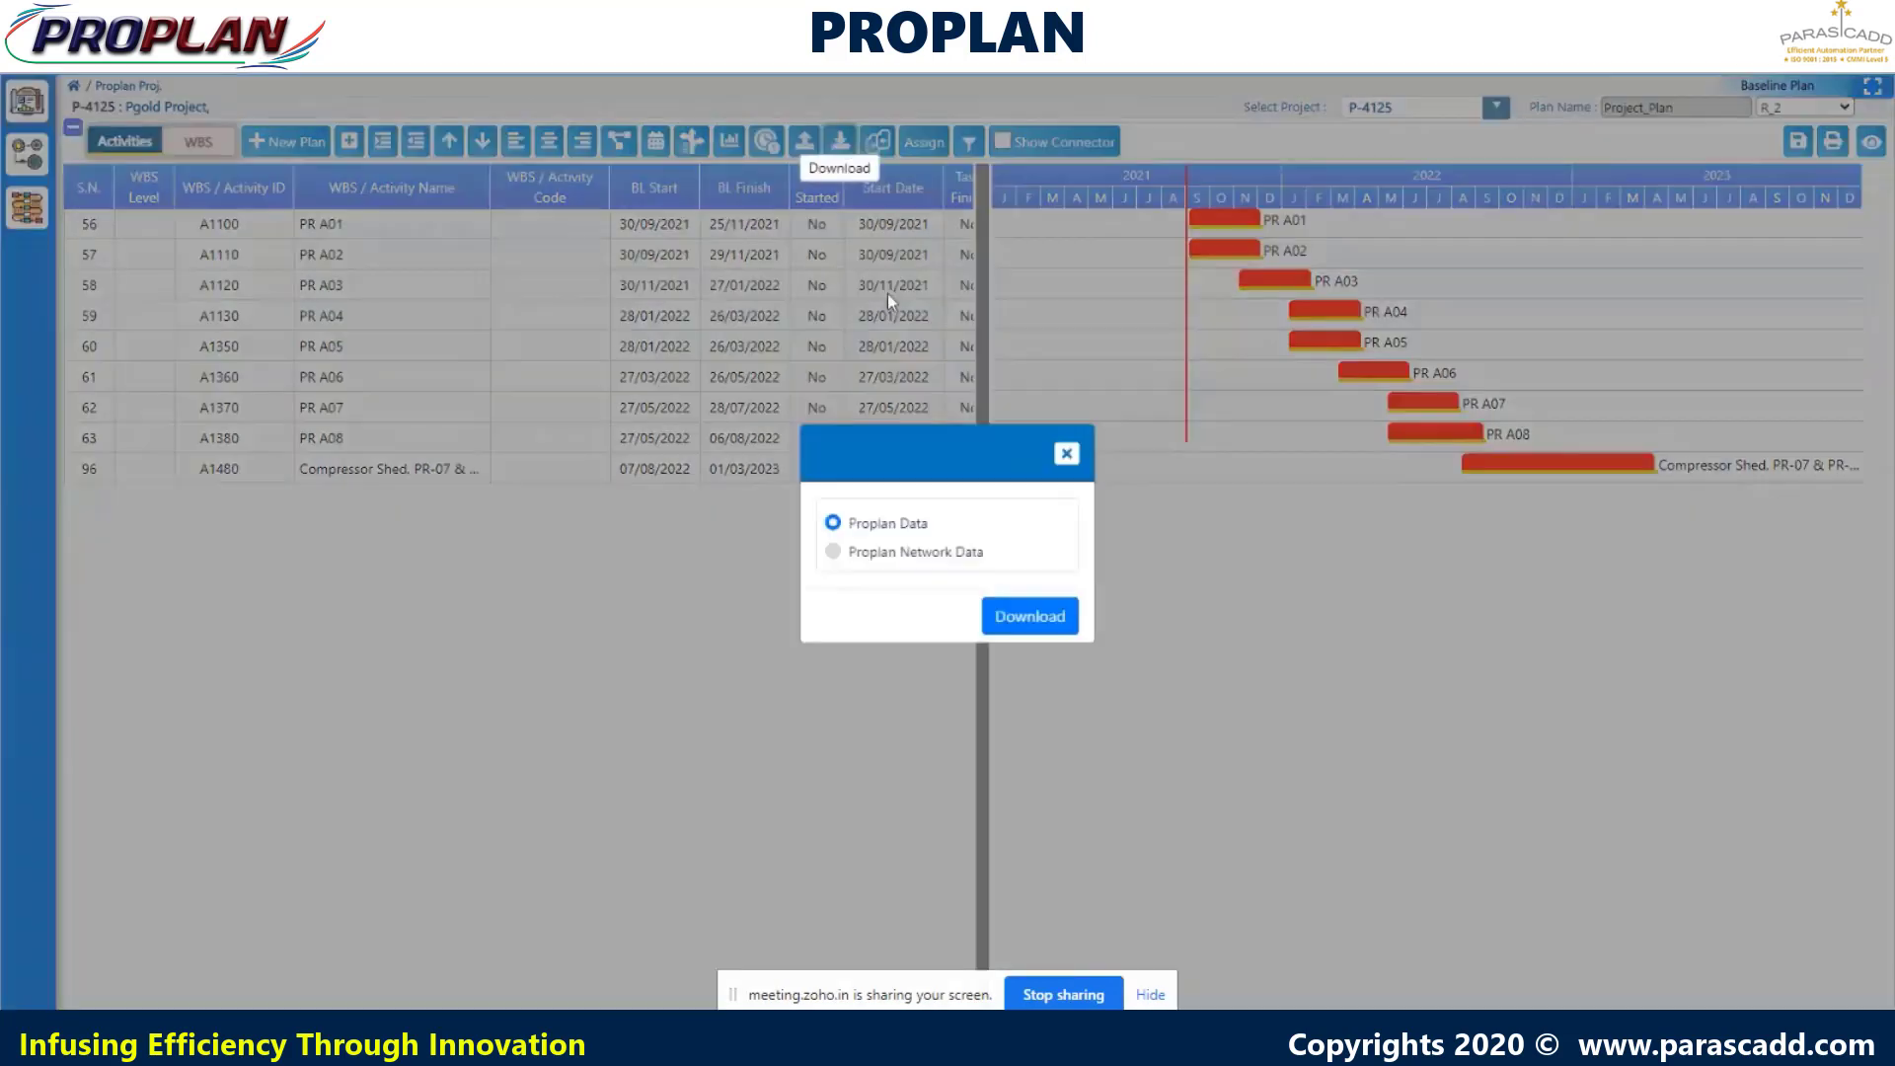
left_click(1030, 618)
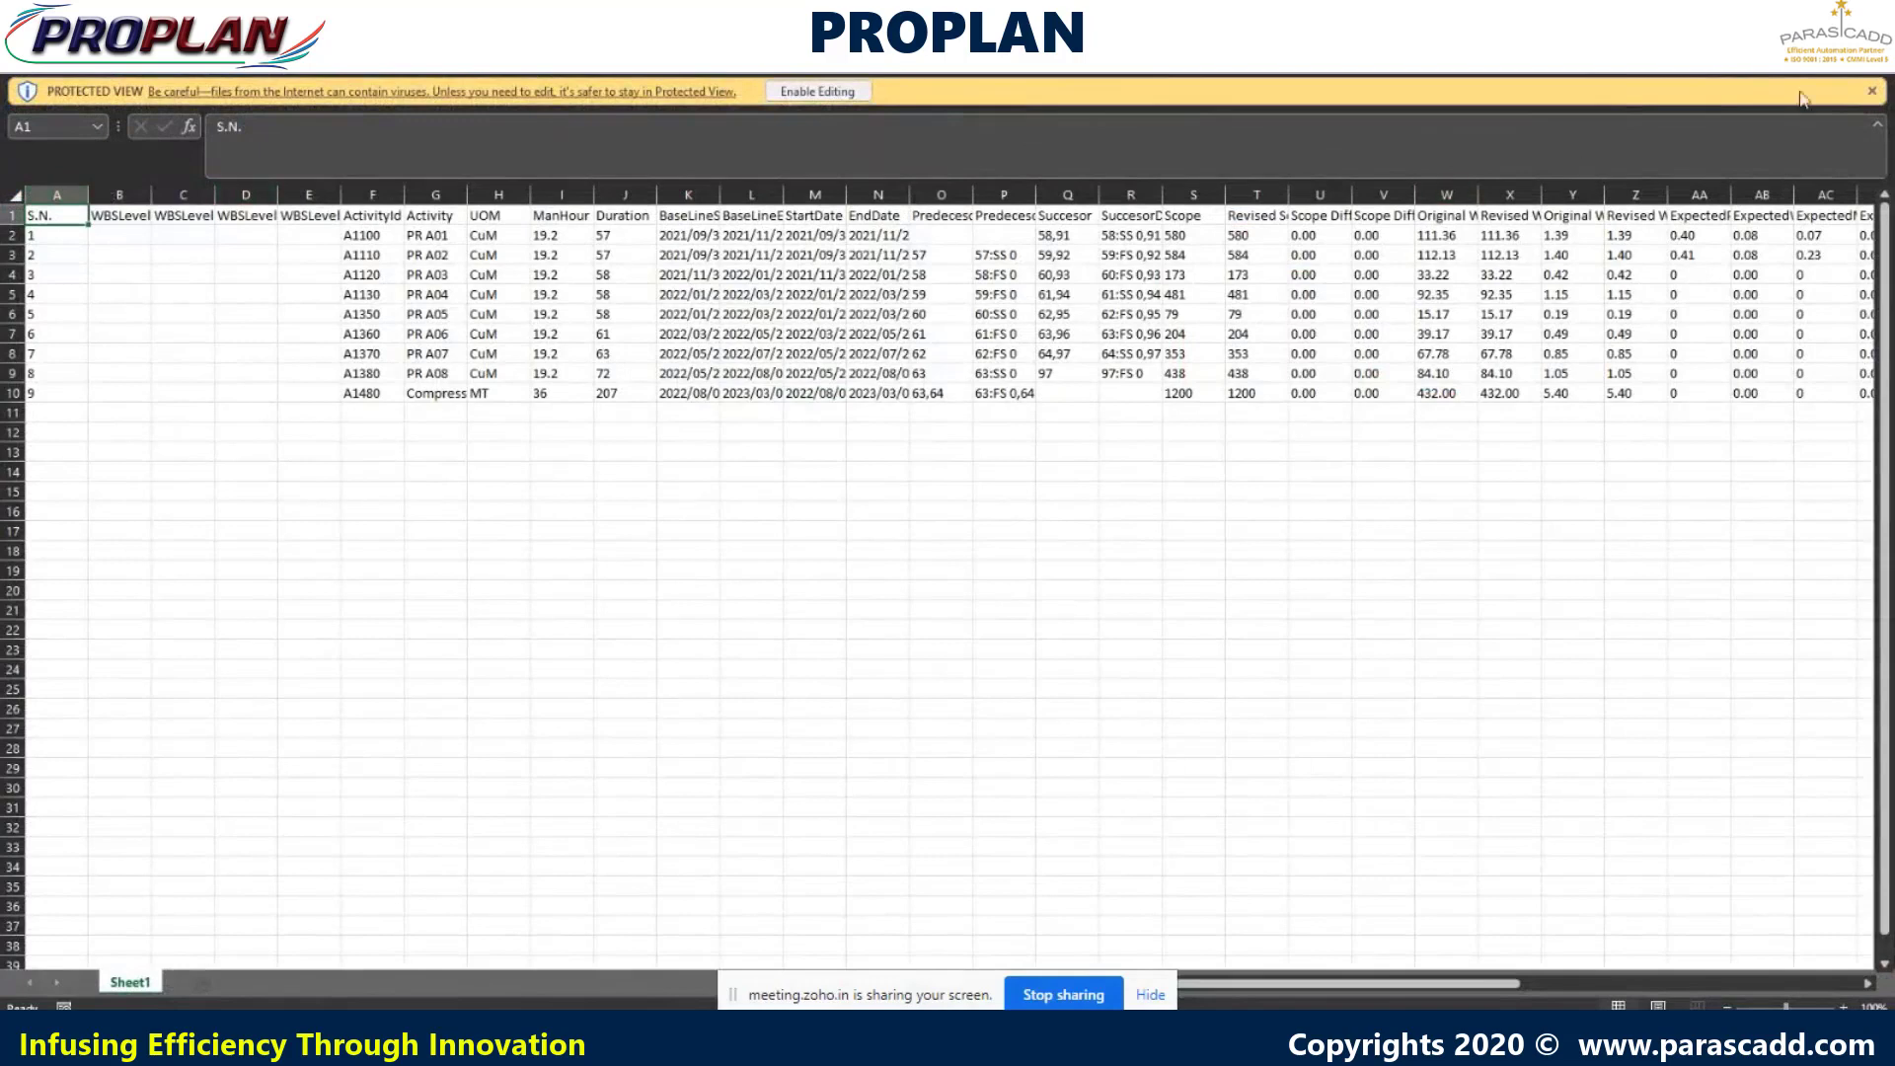
left_click(1871, 14)
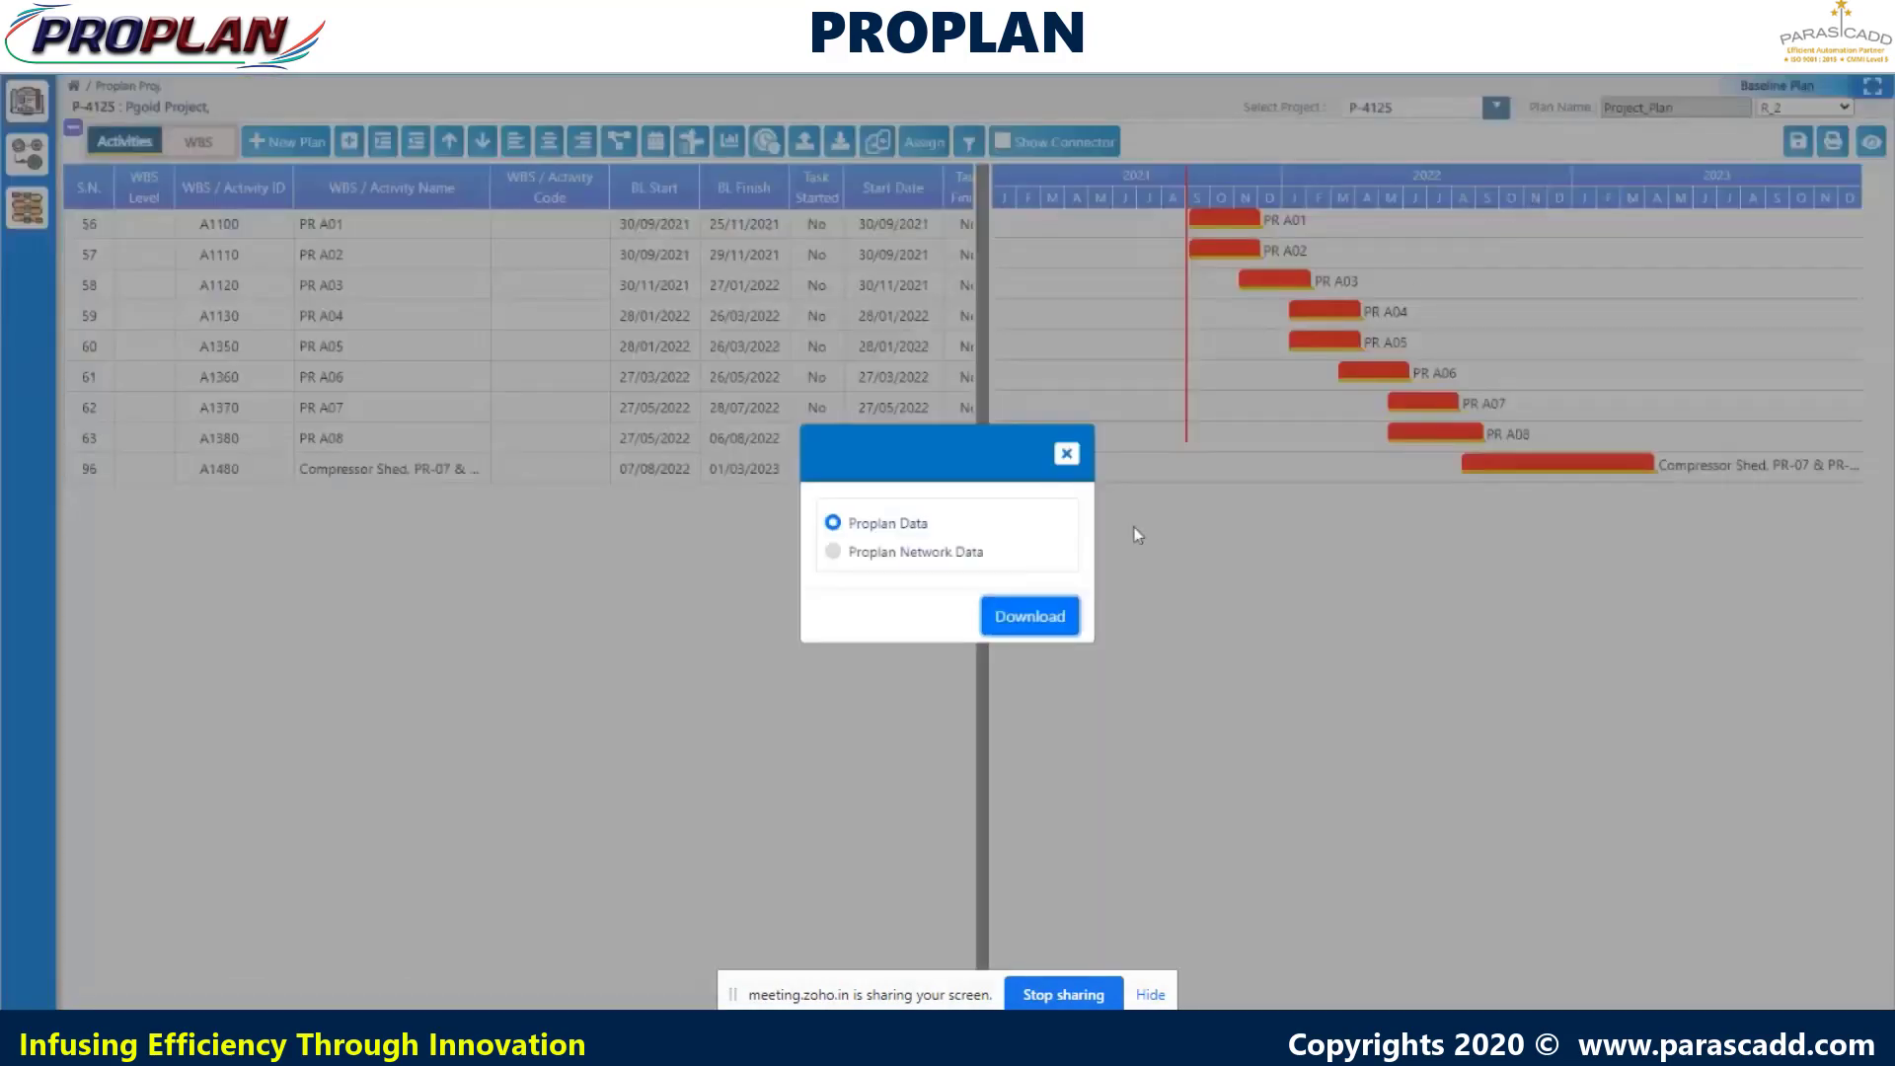
left_click(1067, 453)
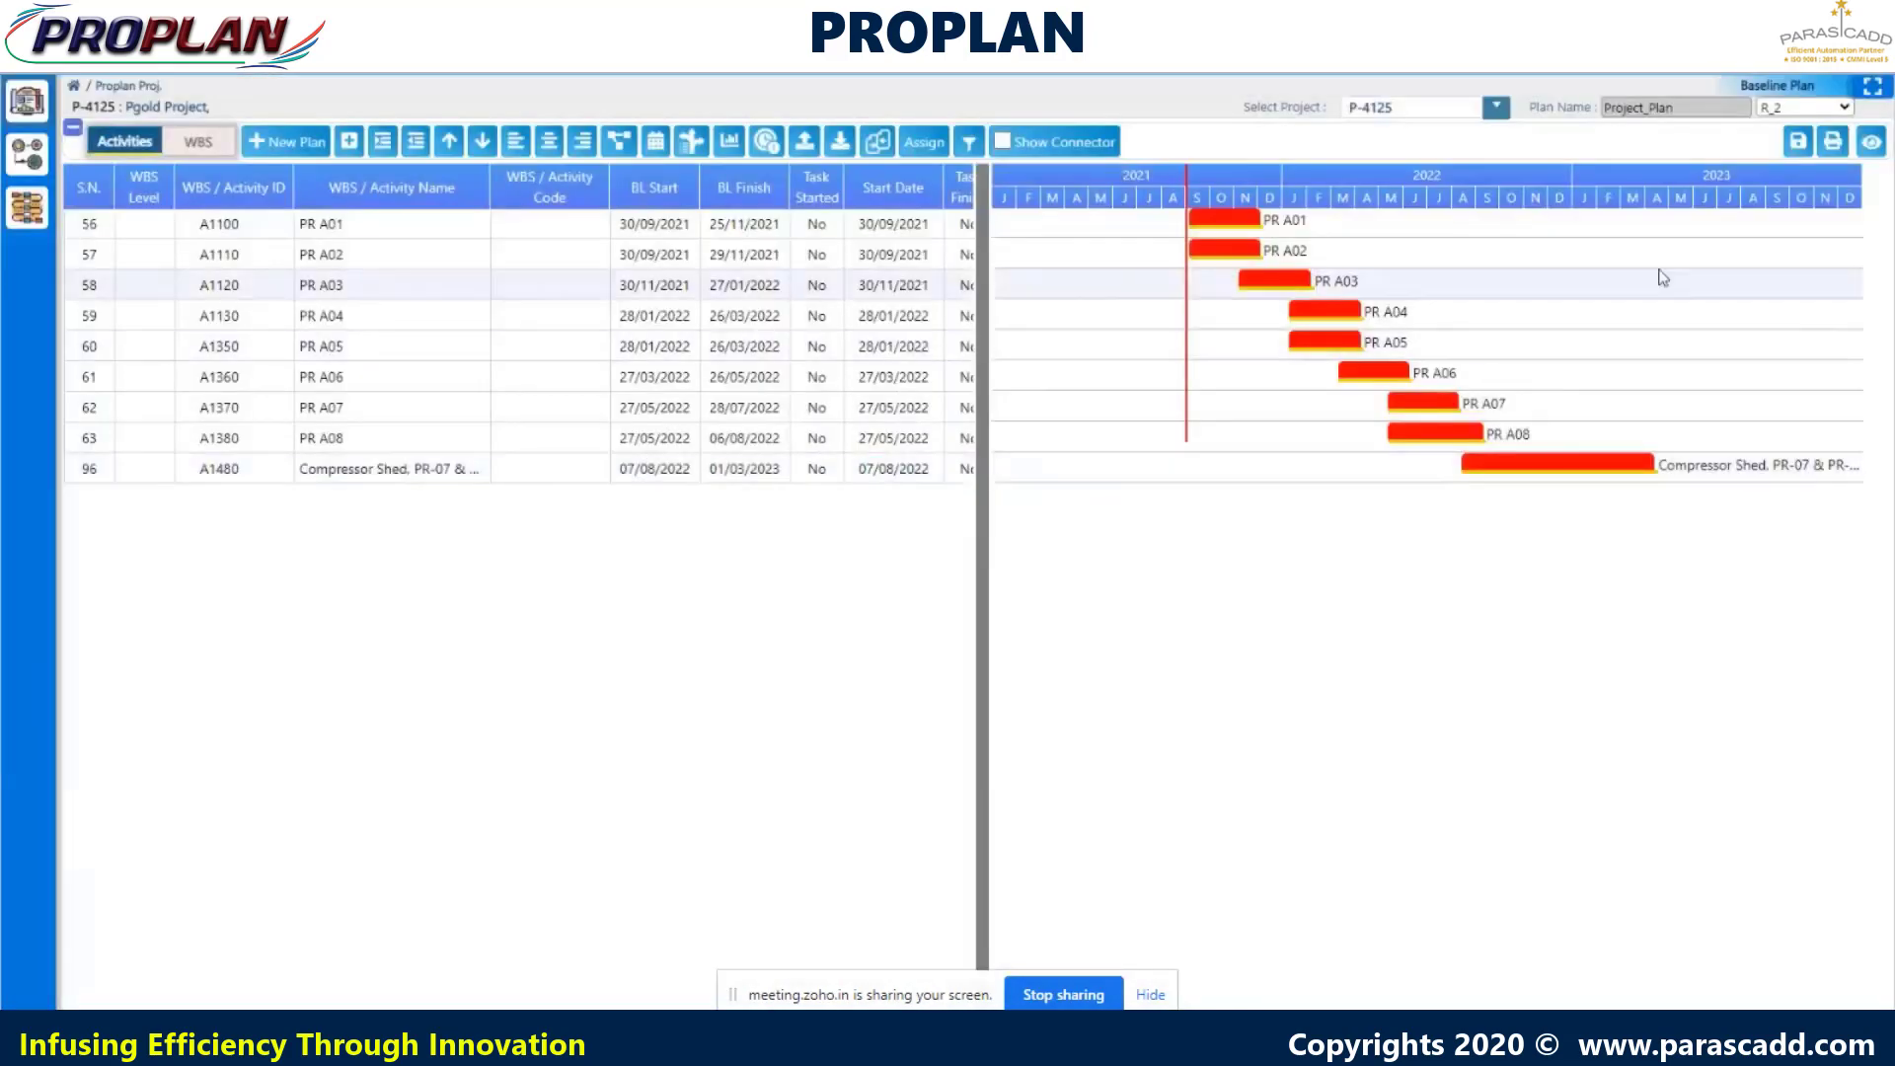
- Show link lines between Gantt bars, print the Gantt chart, and close the preview
left_click(1000, 144)
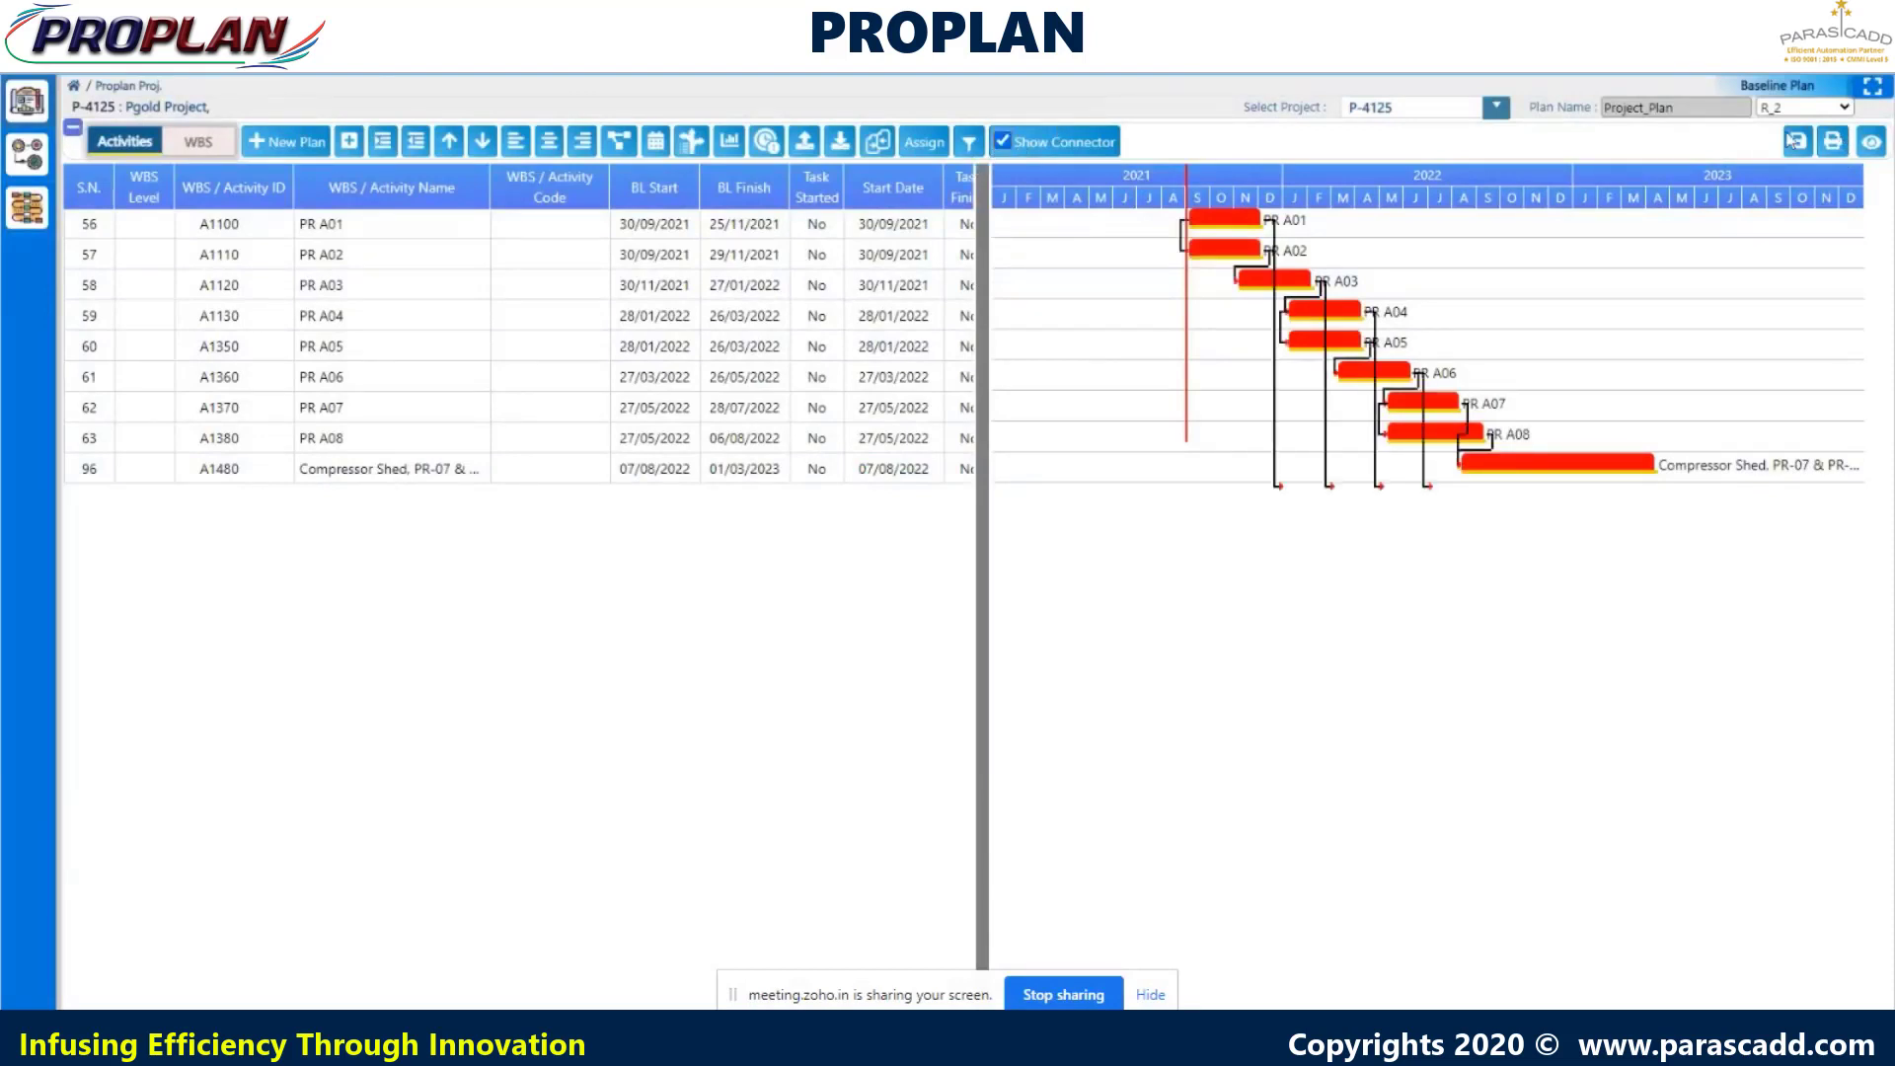
left_click(1833, 145)
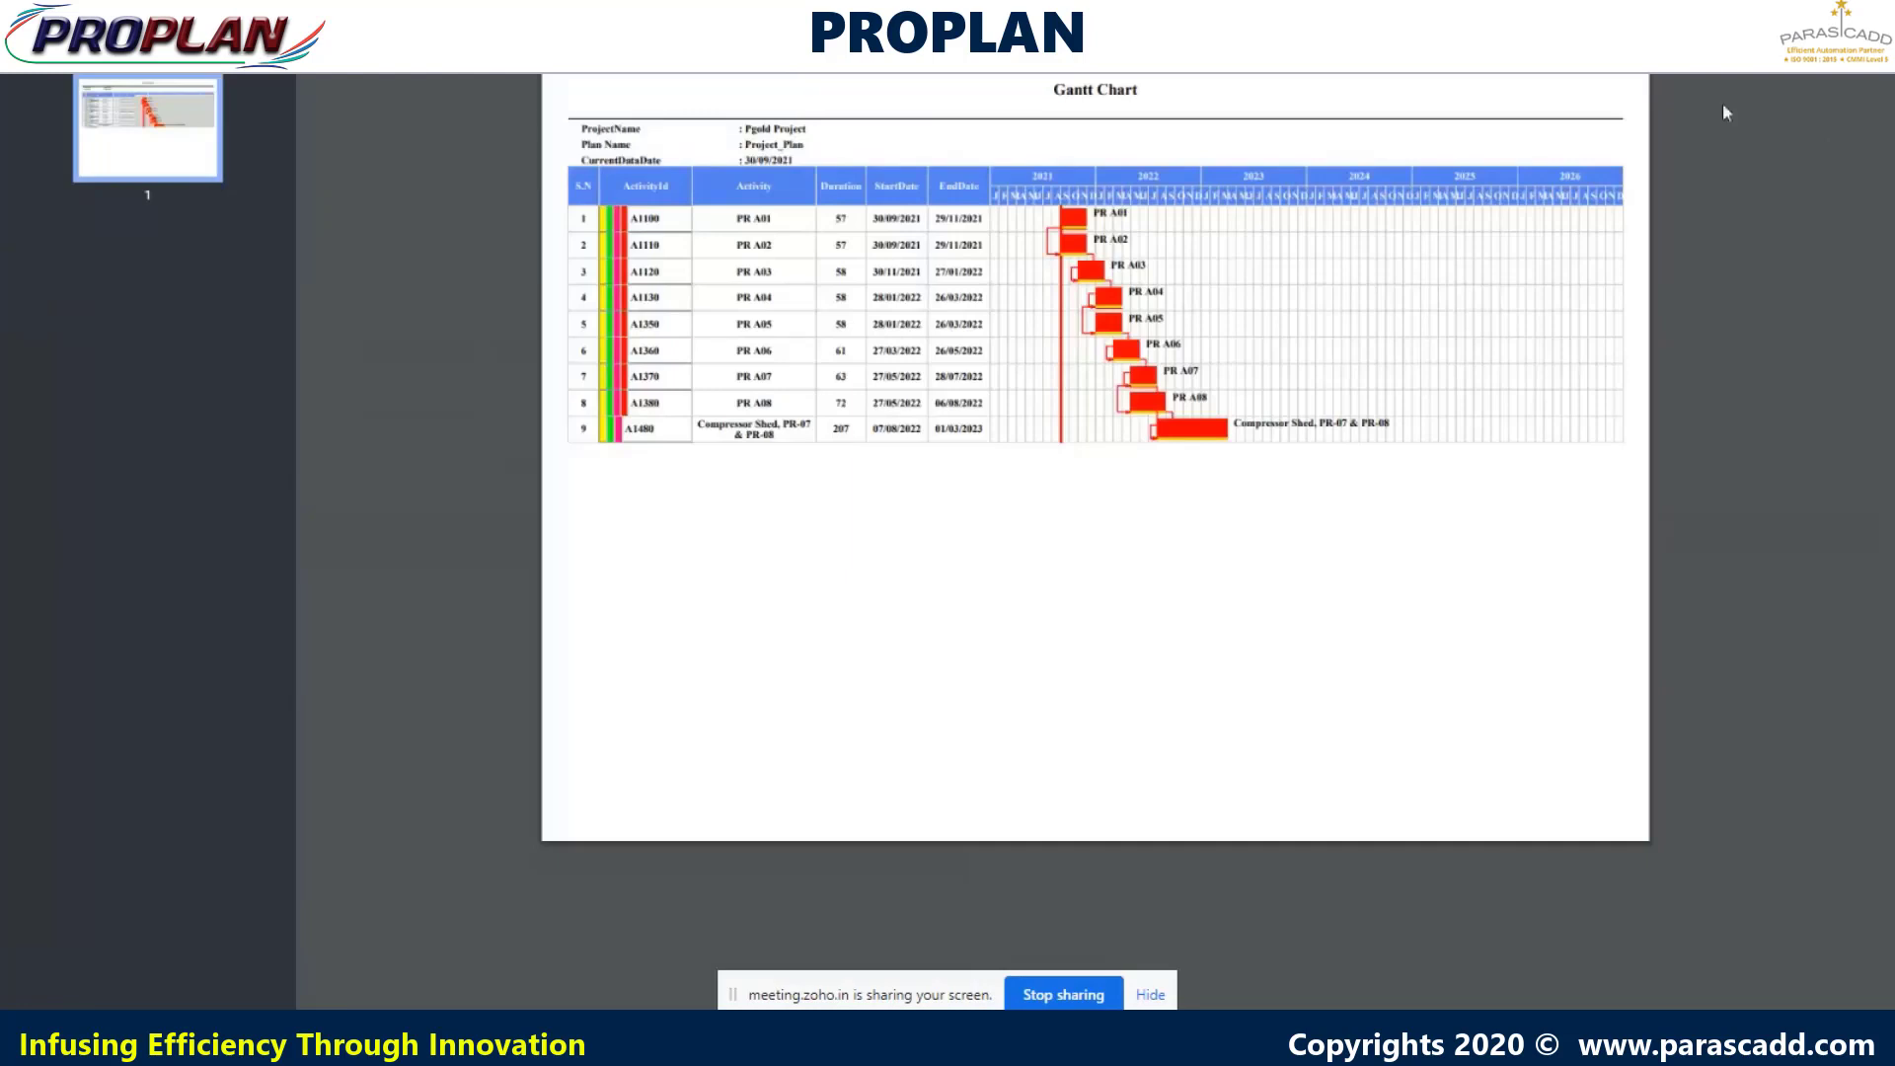
key("Escape")
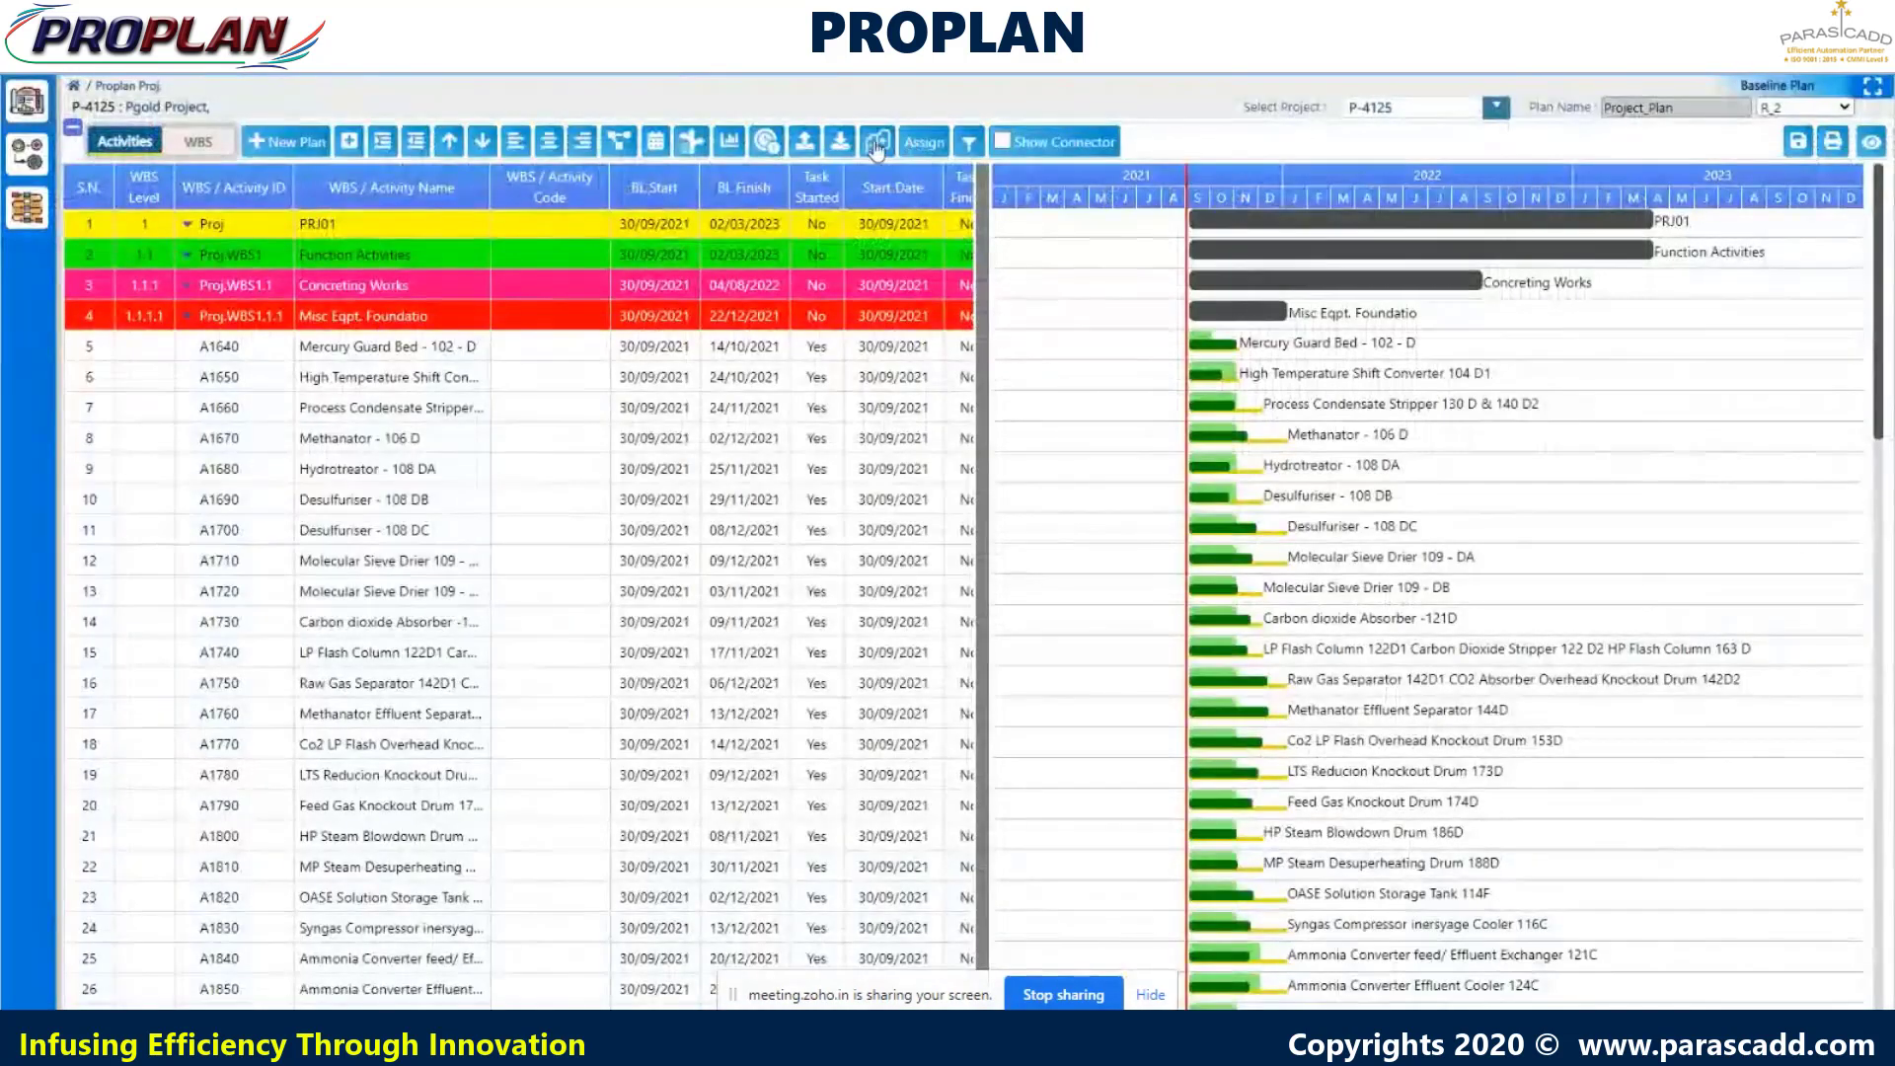
- Run an XER Comparison of Project_Plan against the file Project Plan.xer
left_click(878, 141)
left_click(910, 543)
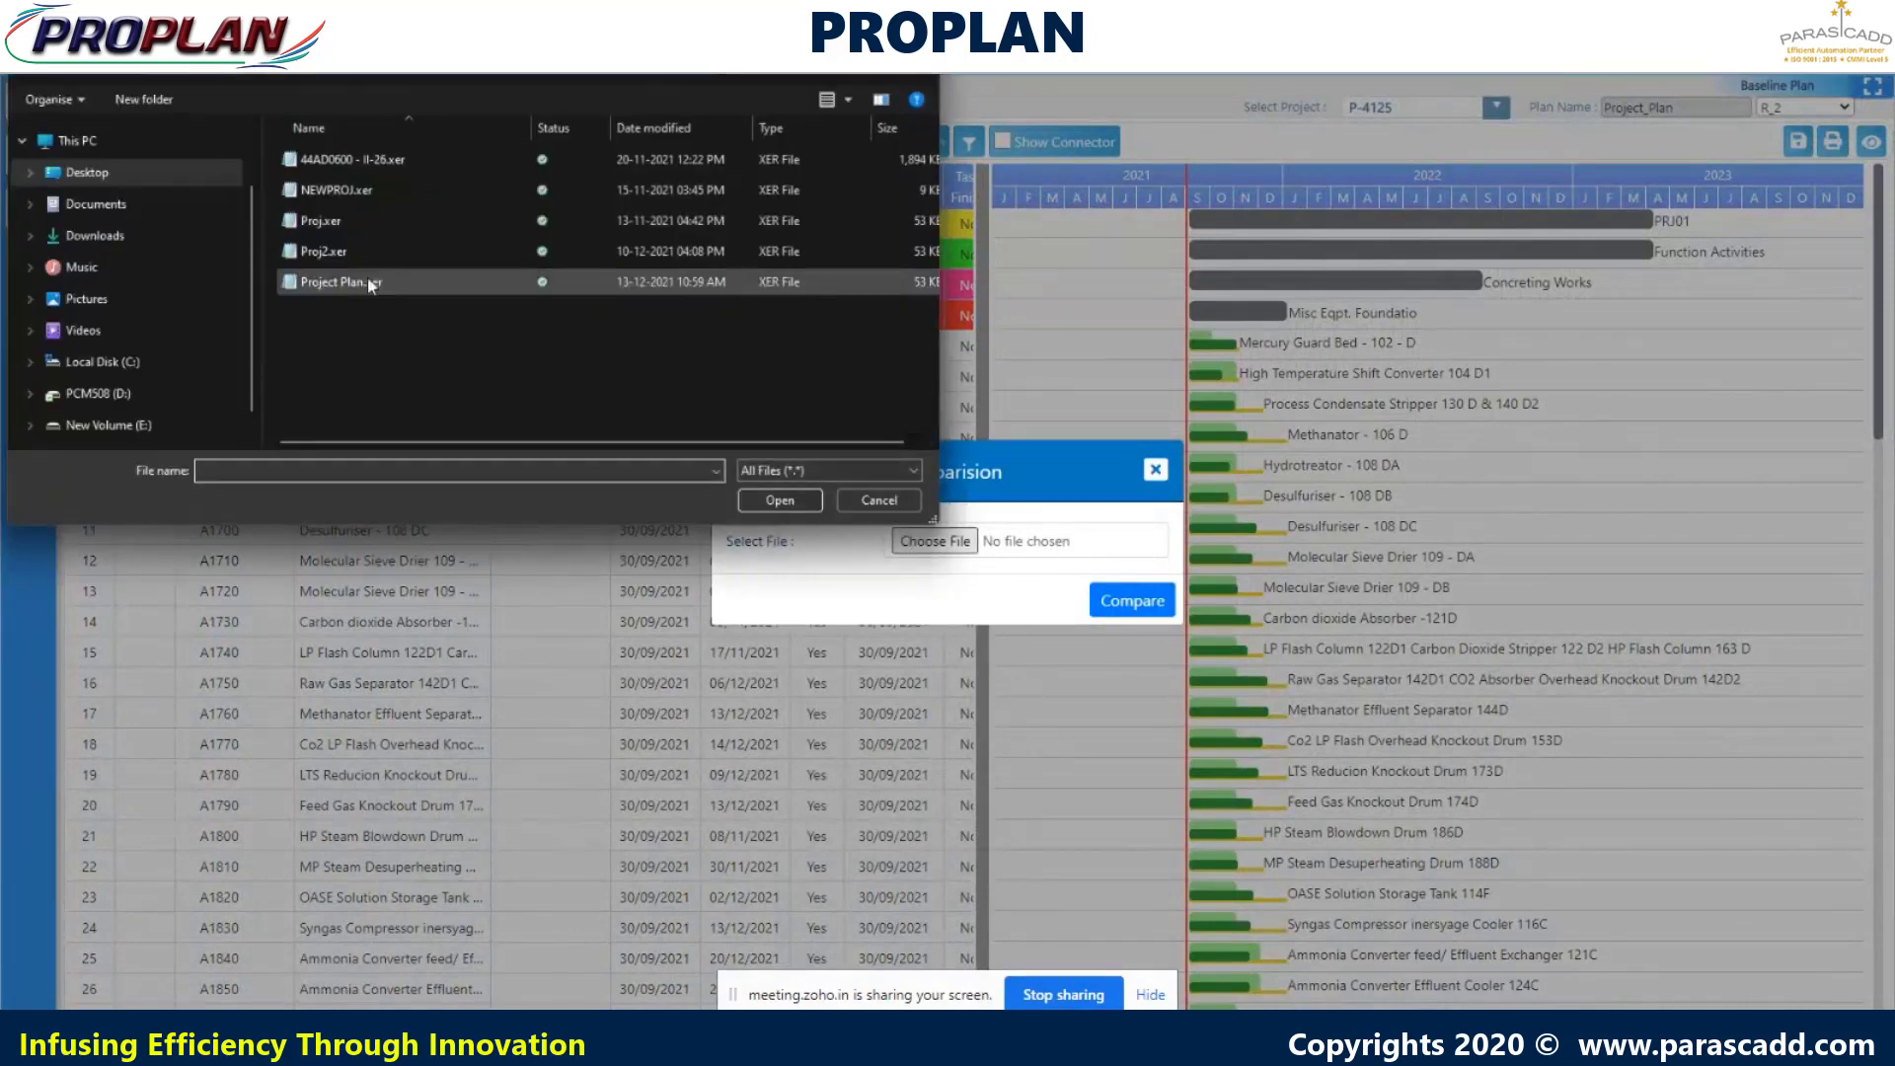
left_click(370, 281)
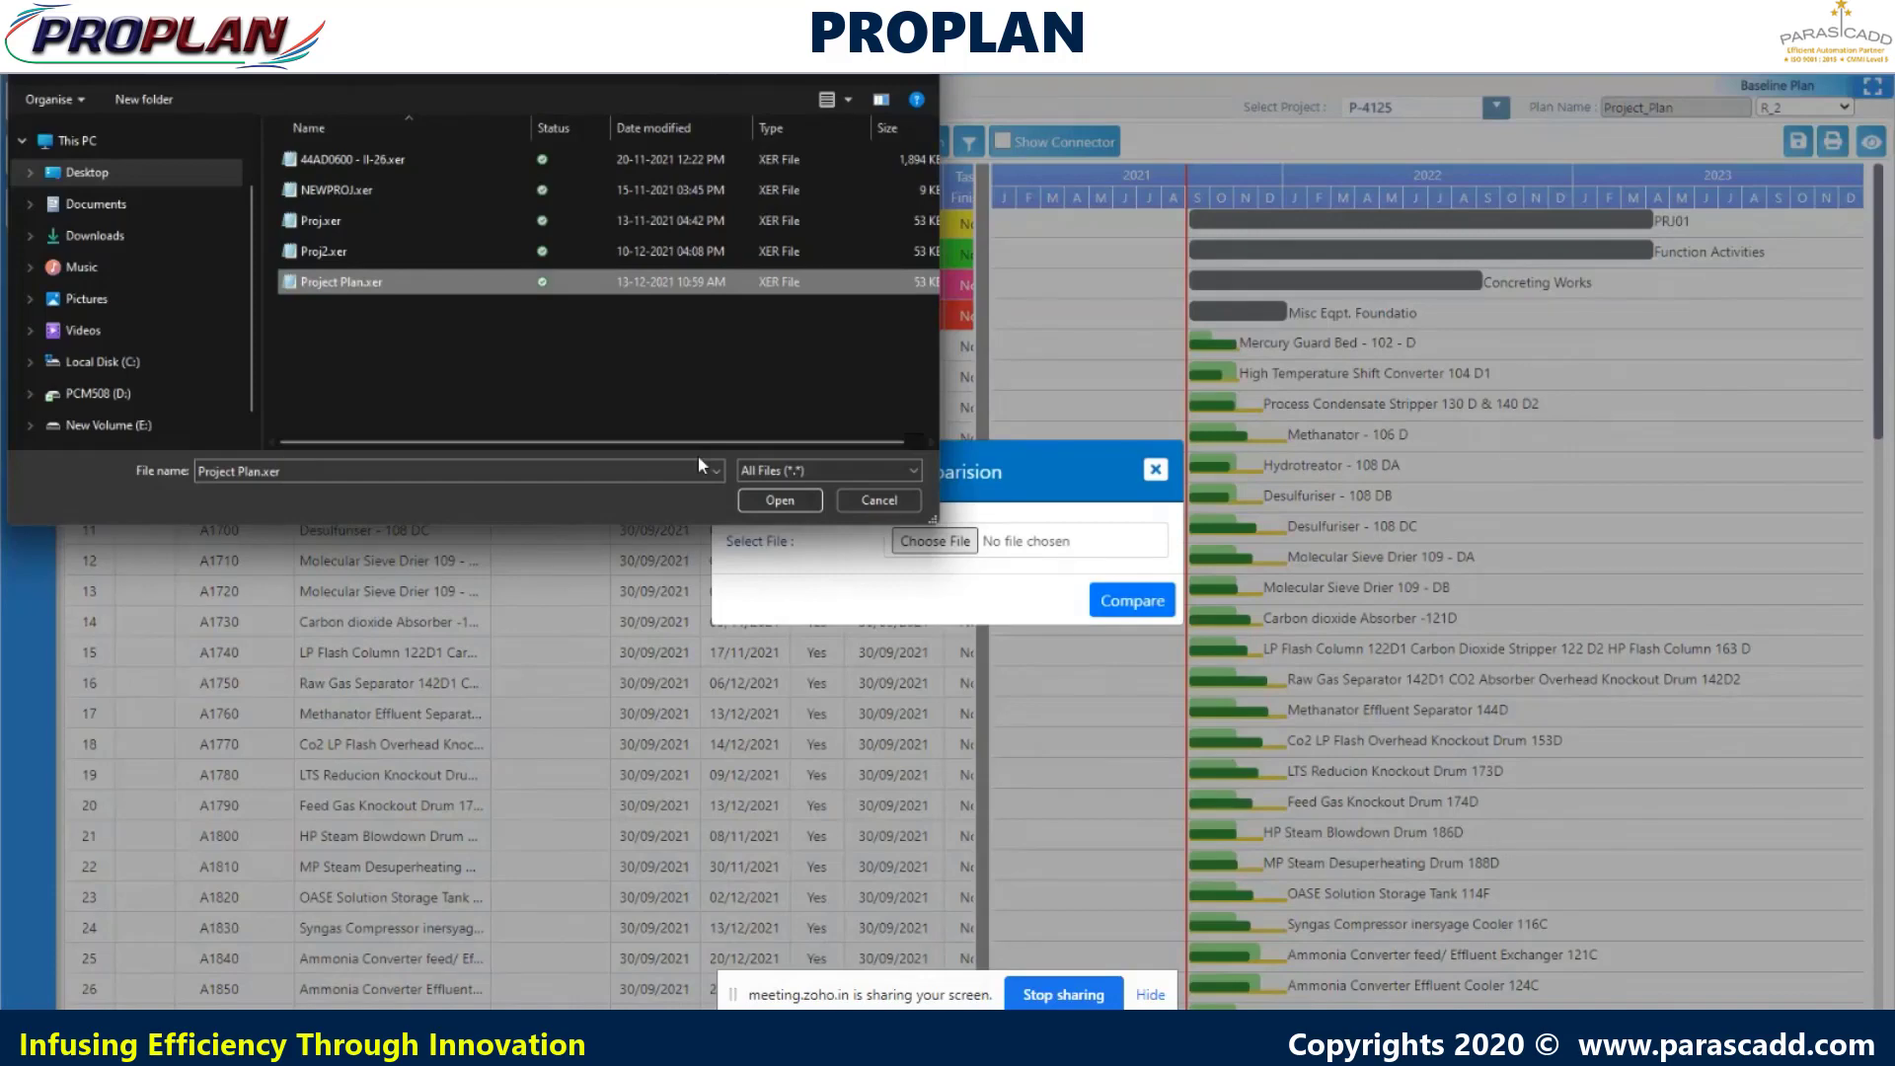
left_click(776, 497)
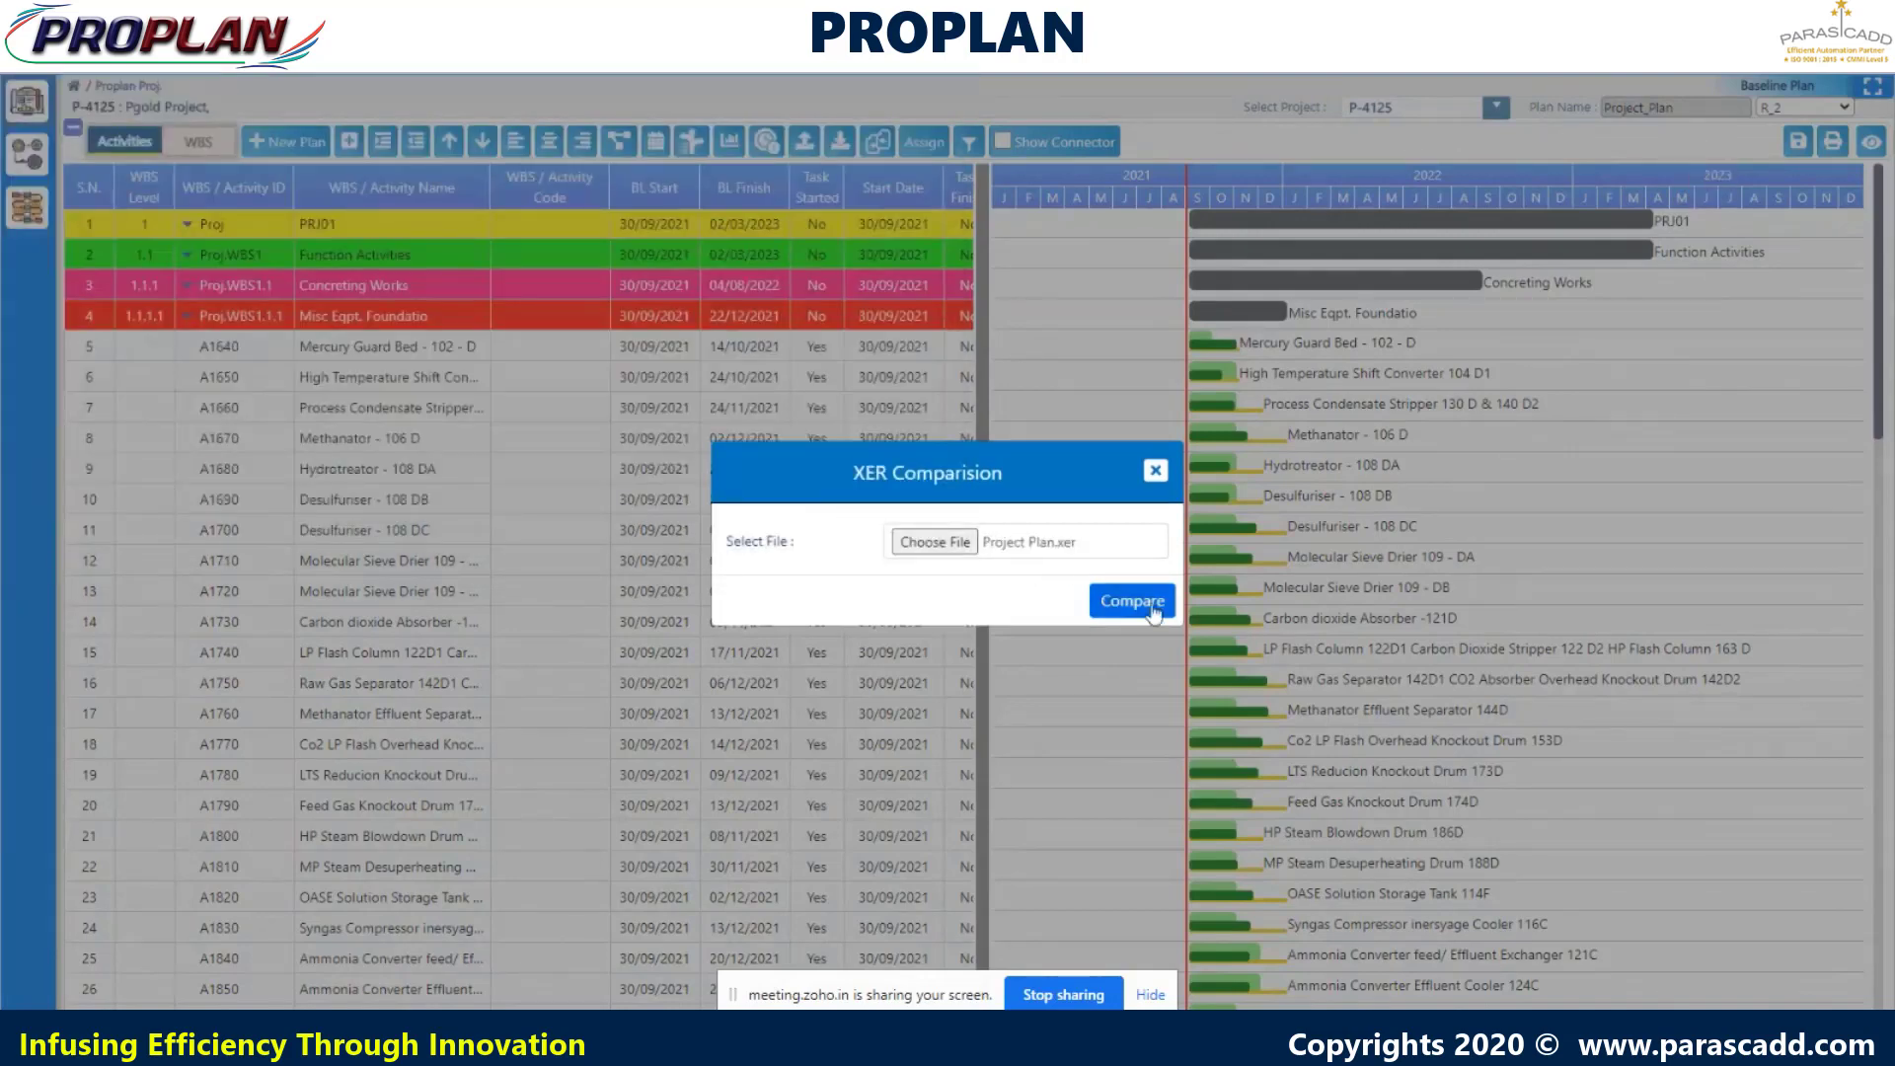
left_click(1131, 598)
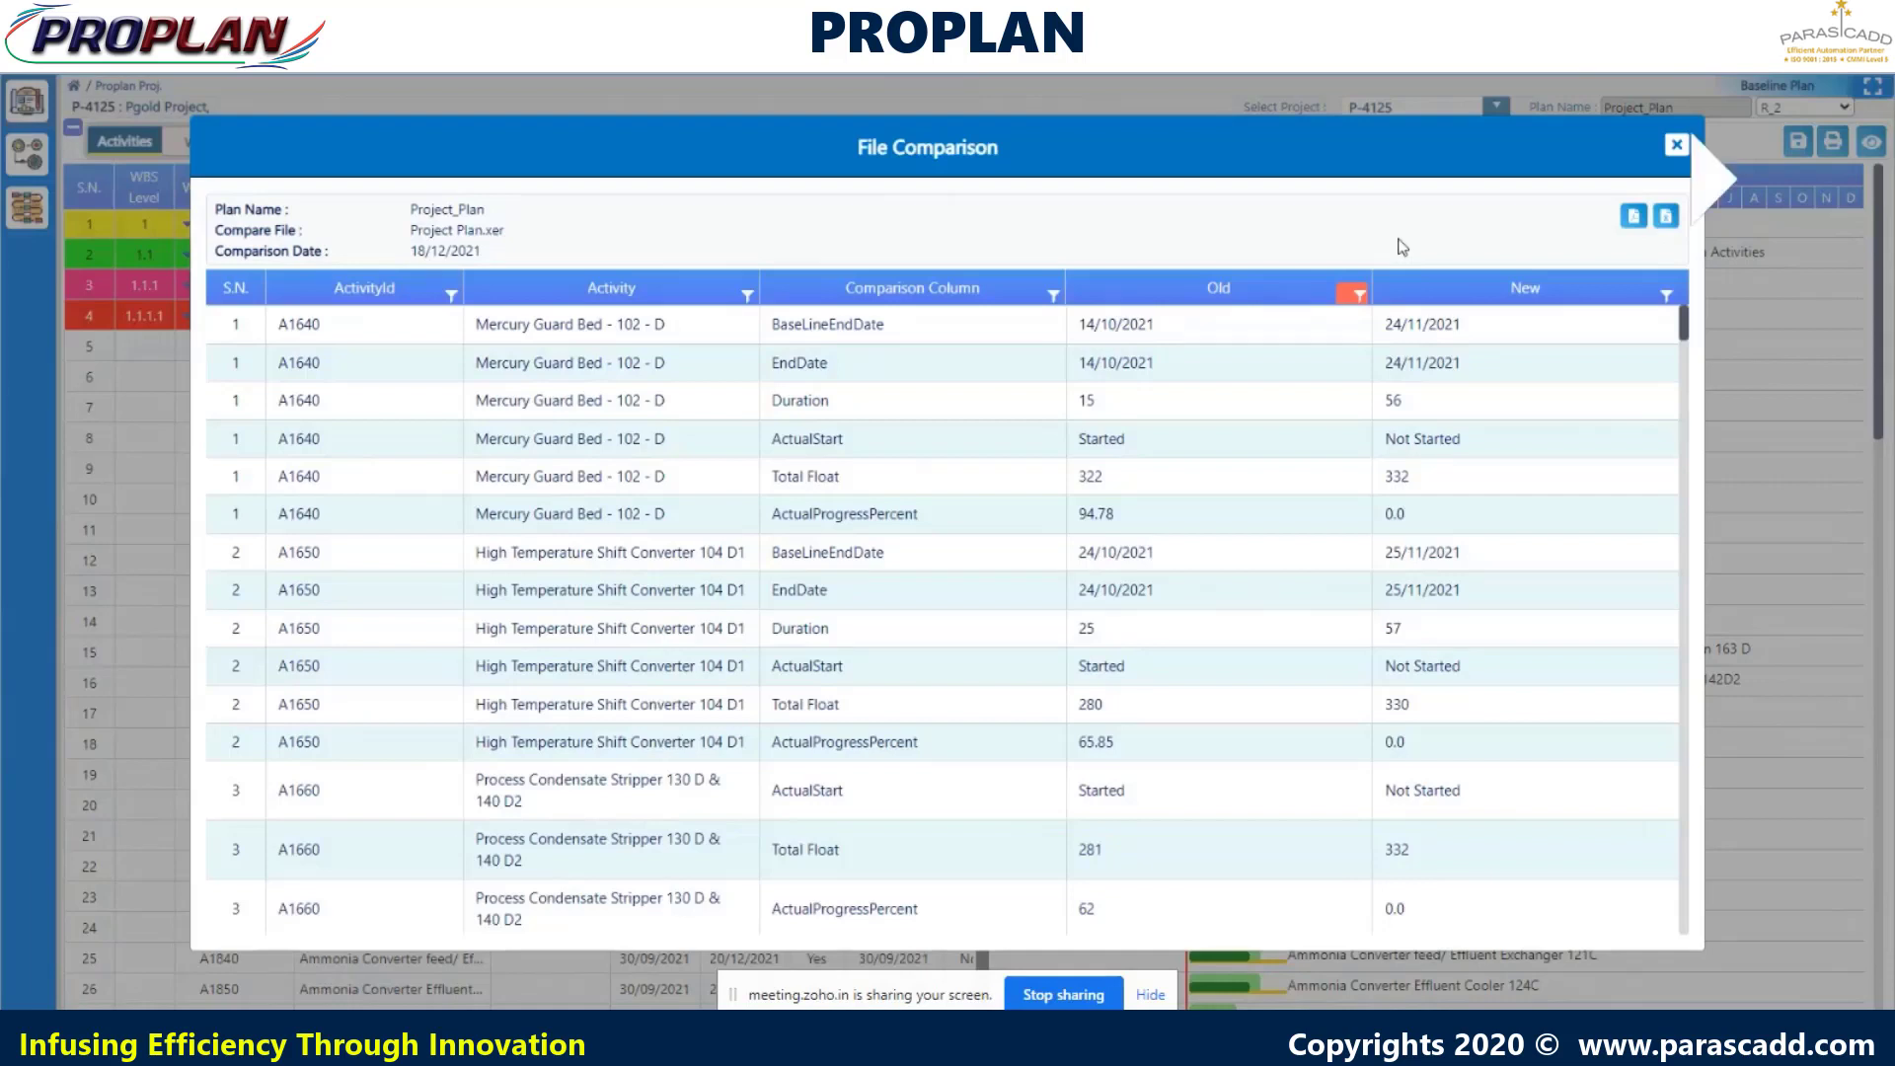
- Download the comparison table to Excel and scroll through the changed activities down to A1630 Gratings
left_click(1667, 216)
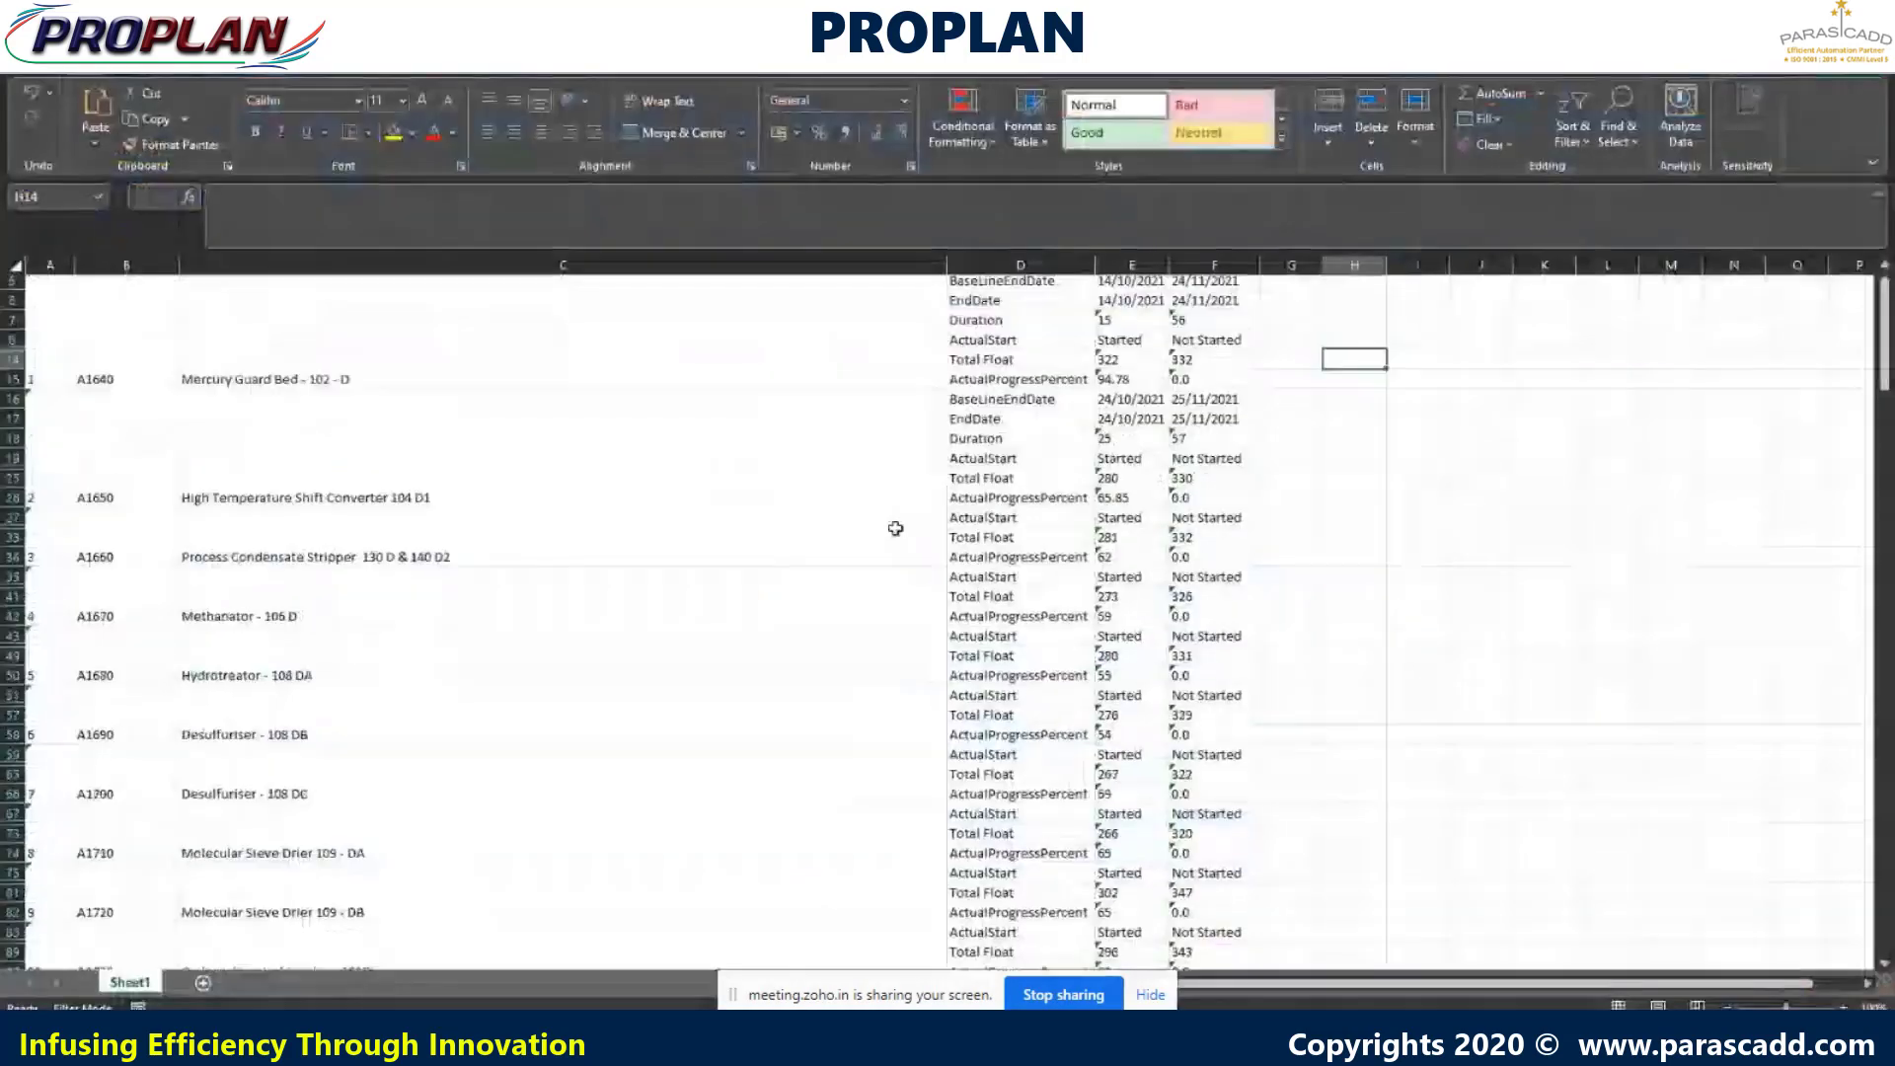
scroll(895, 529, "down", 4)
scroll(895, 529, "down", 20)
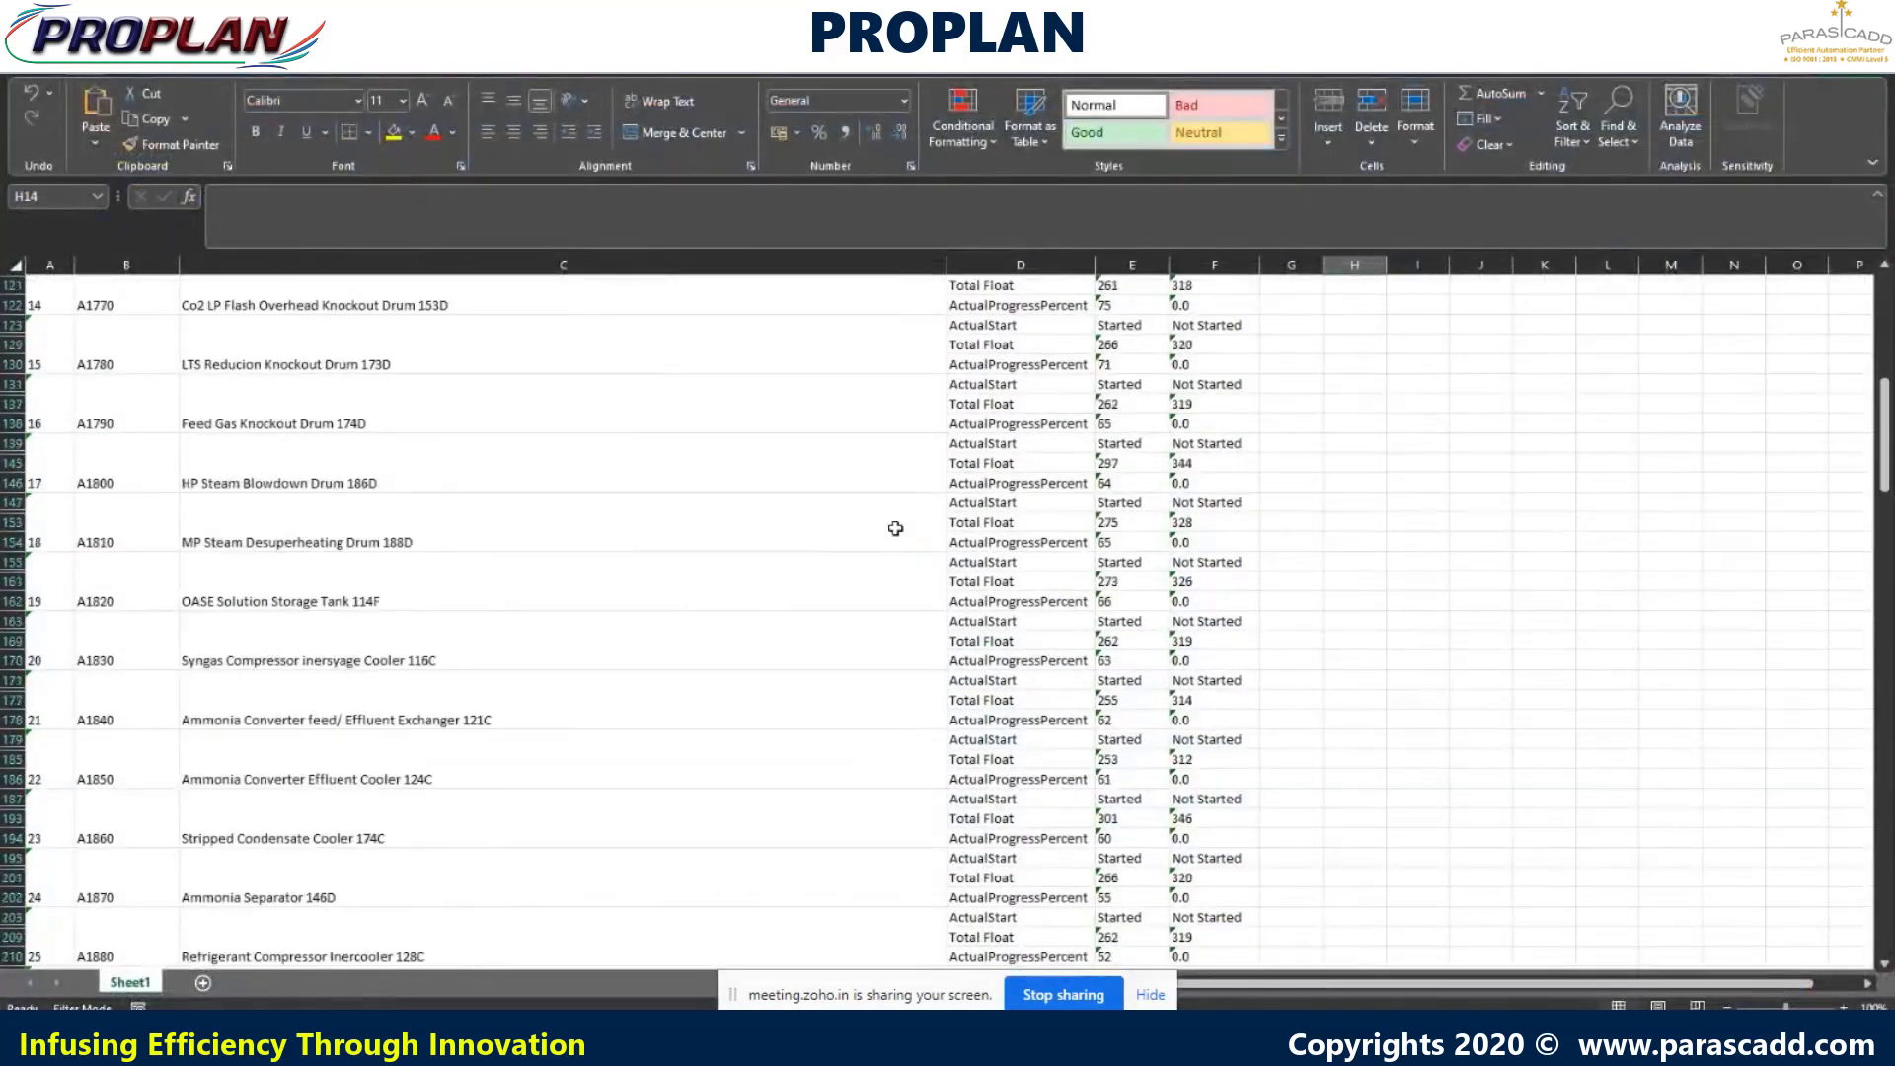
scroll(895, 529, "down", 20)
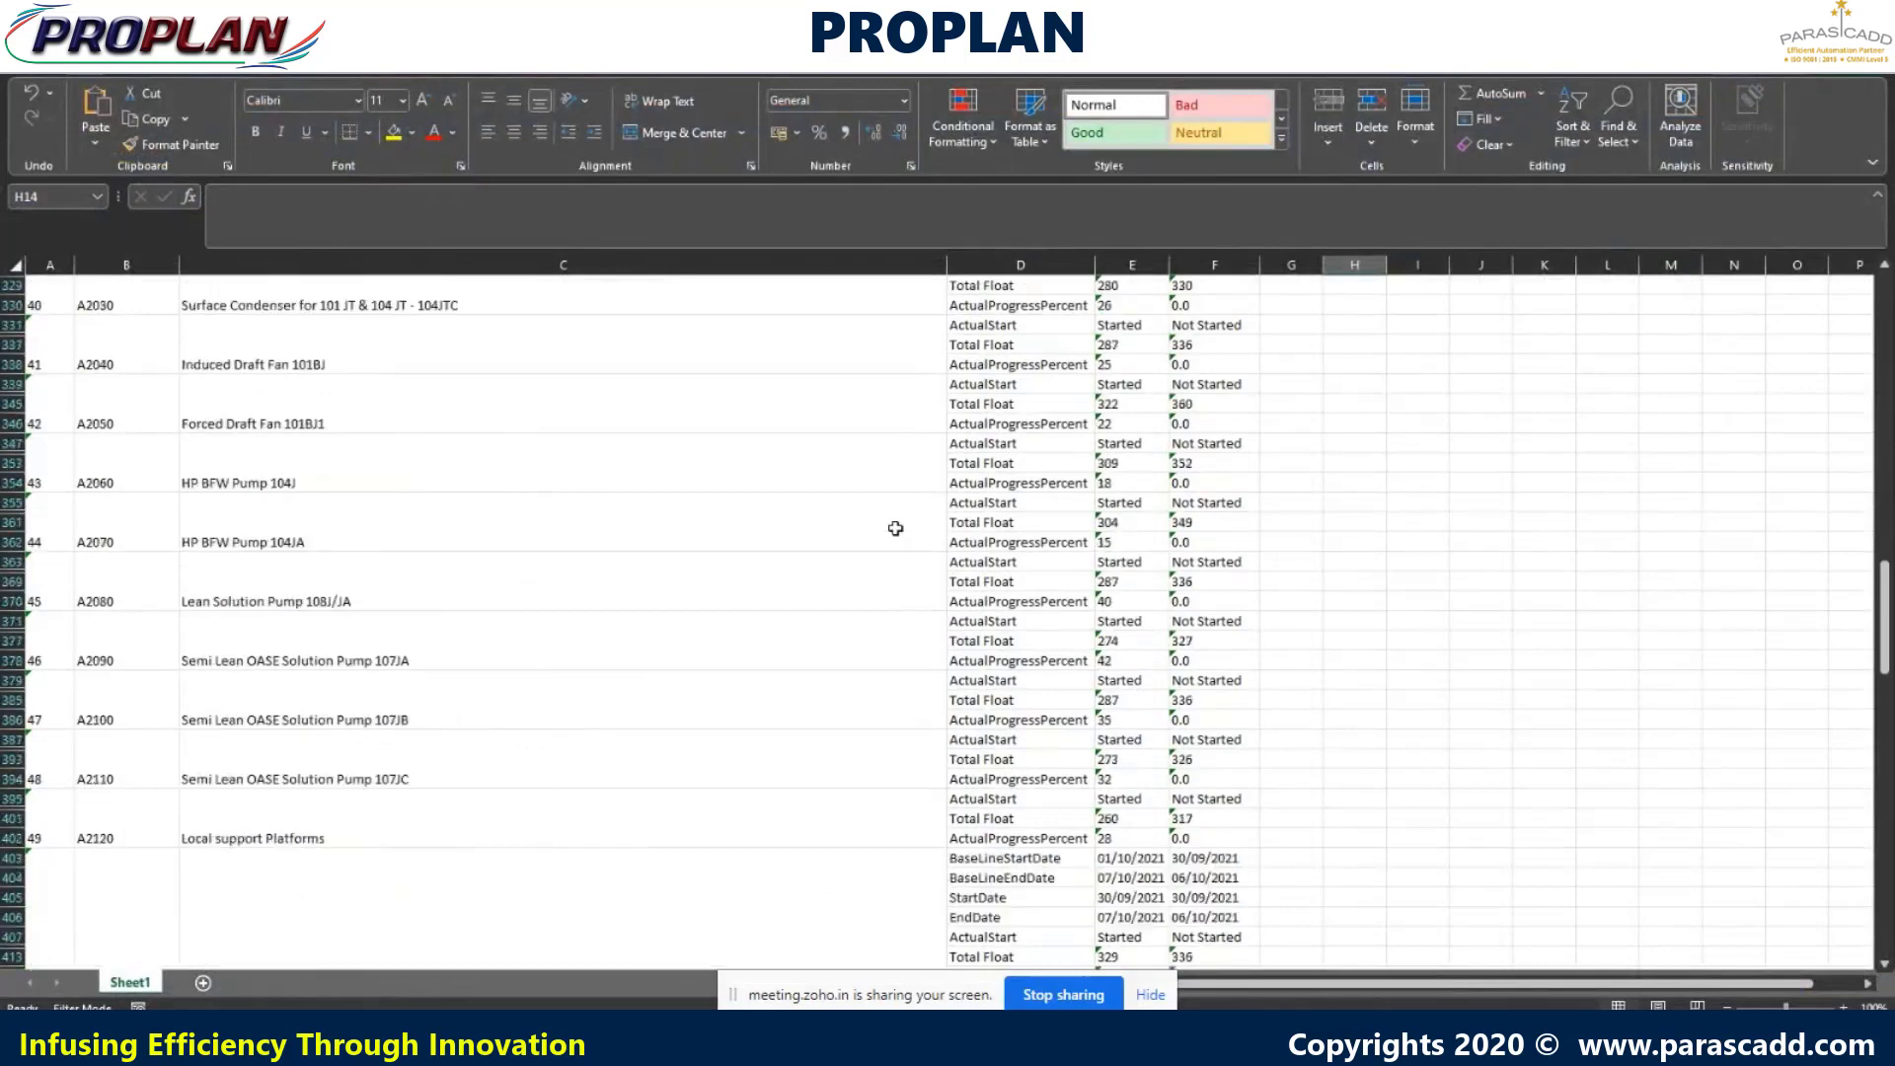
scroll(895, 529, "down", 20)
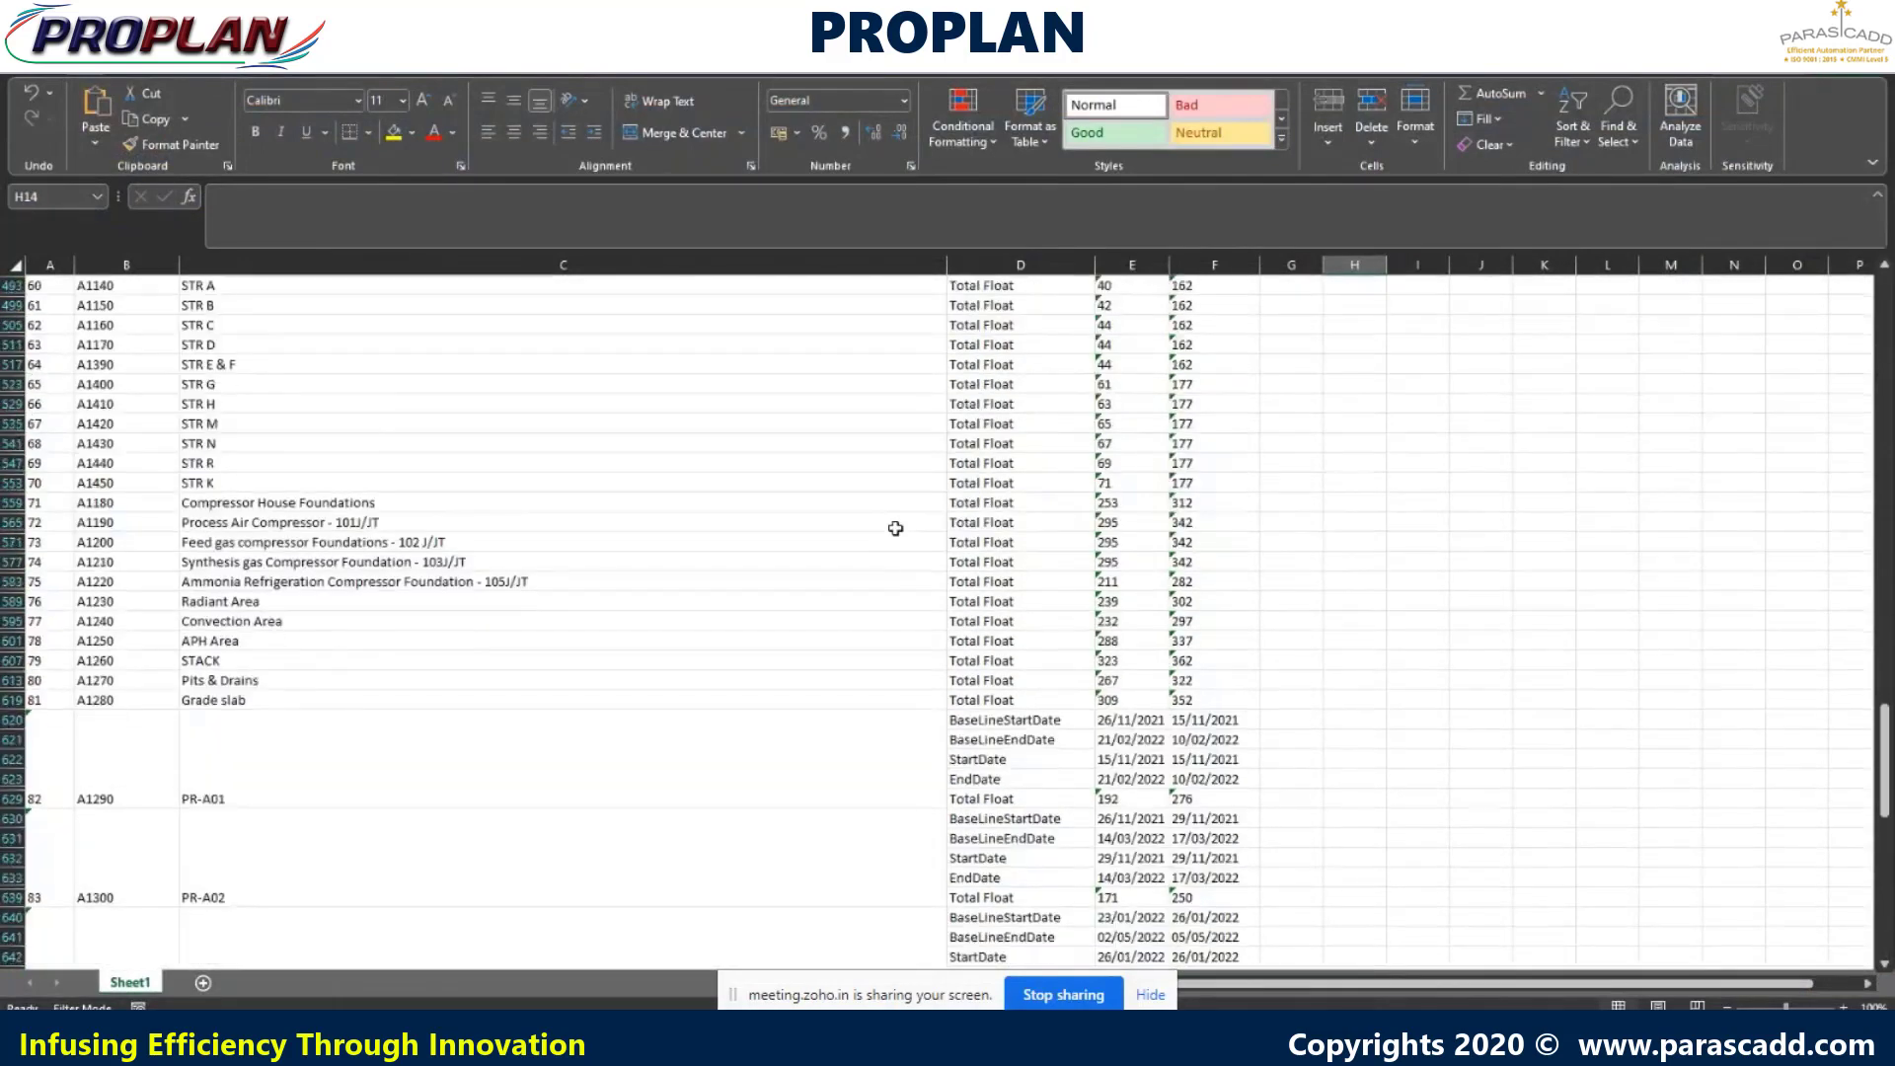
scroll(895, 530, "down", 18)
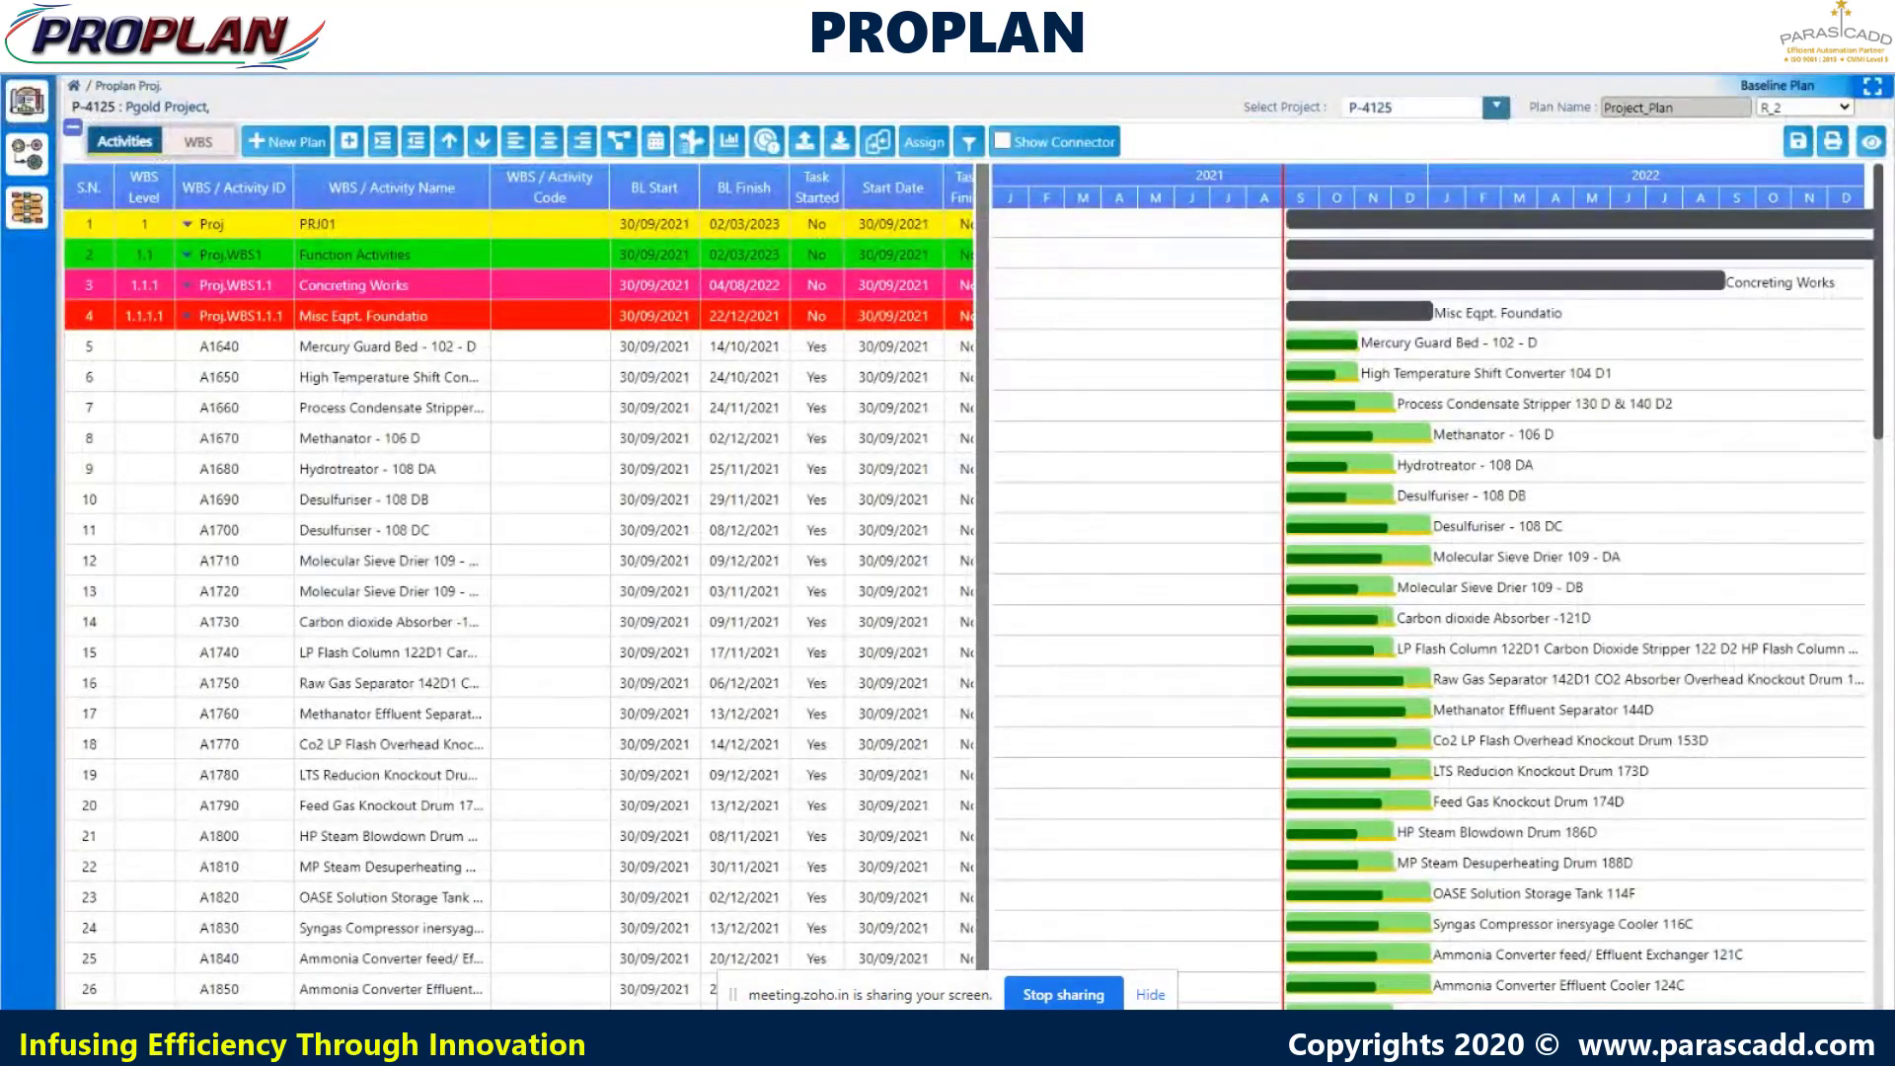
- Widen the activity table and download the schedule as Proplan Data to Excel
left_click(585, 147)
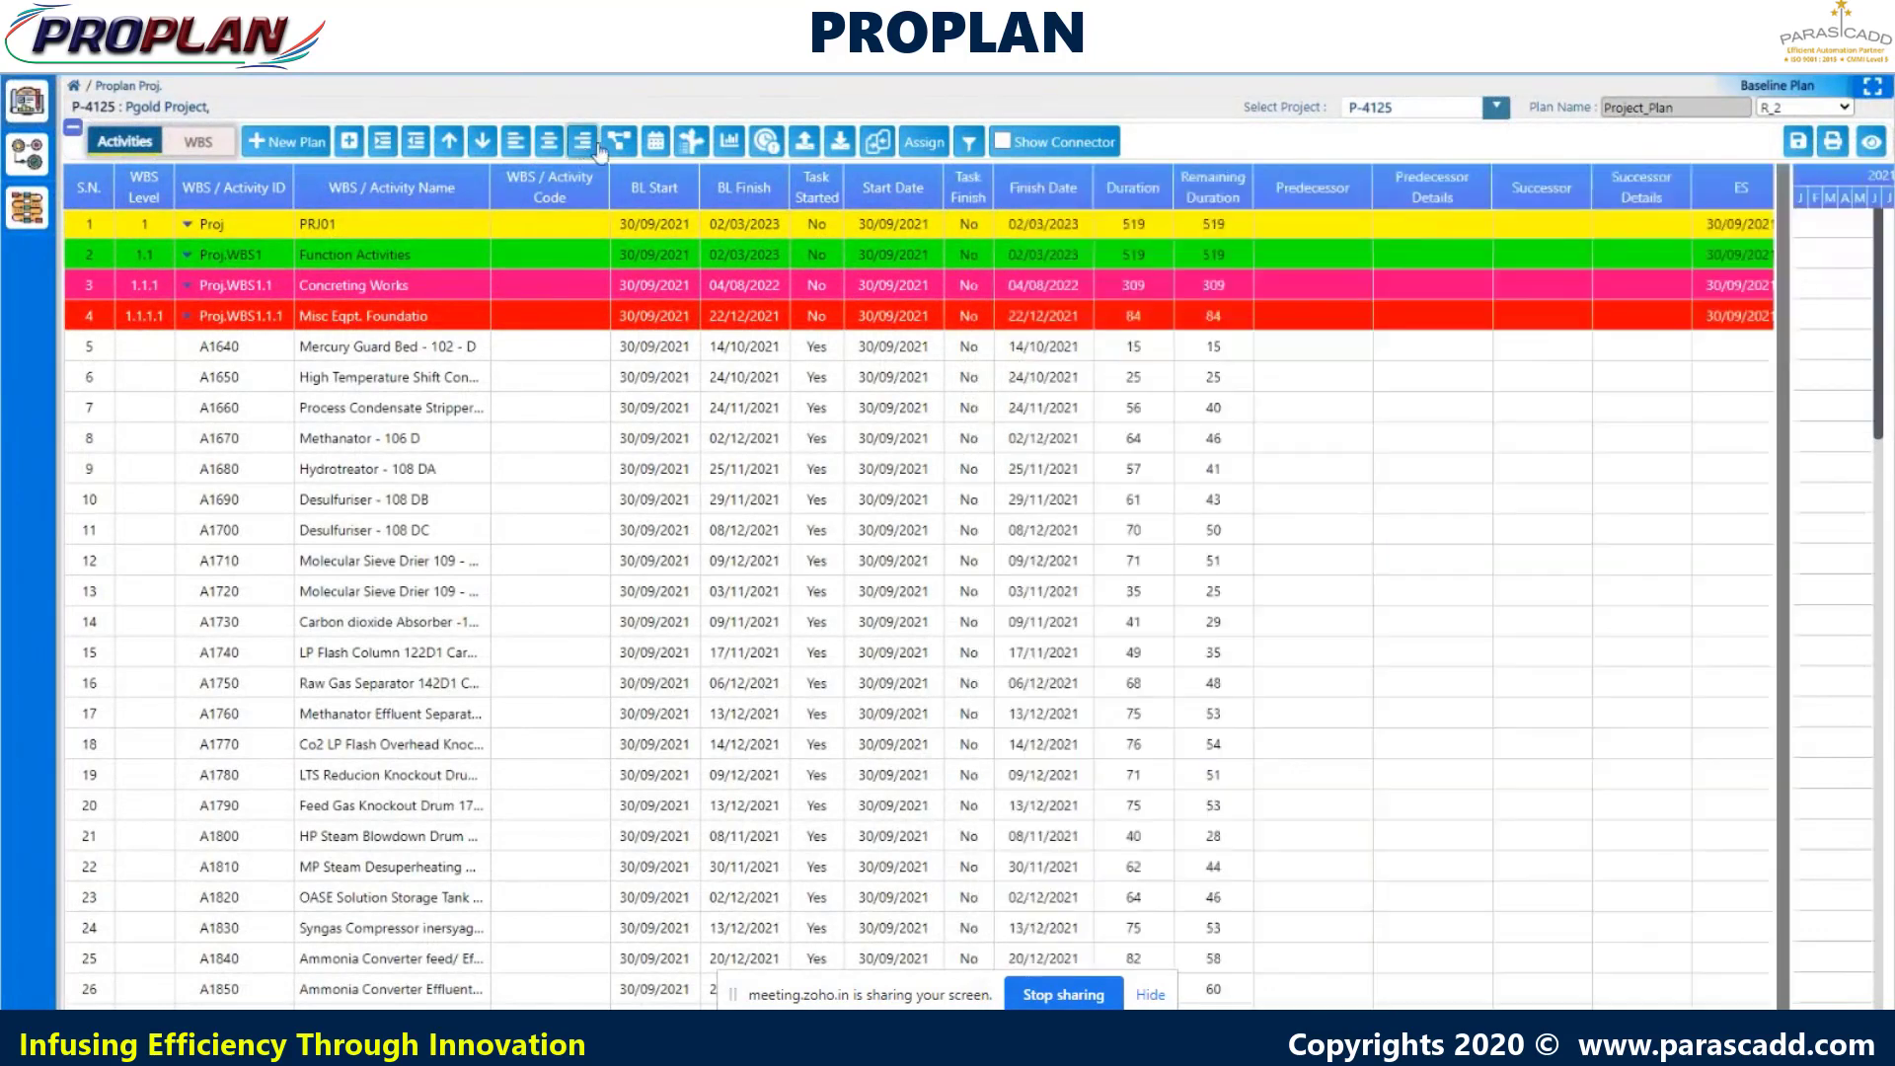
left_click(840, 150)
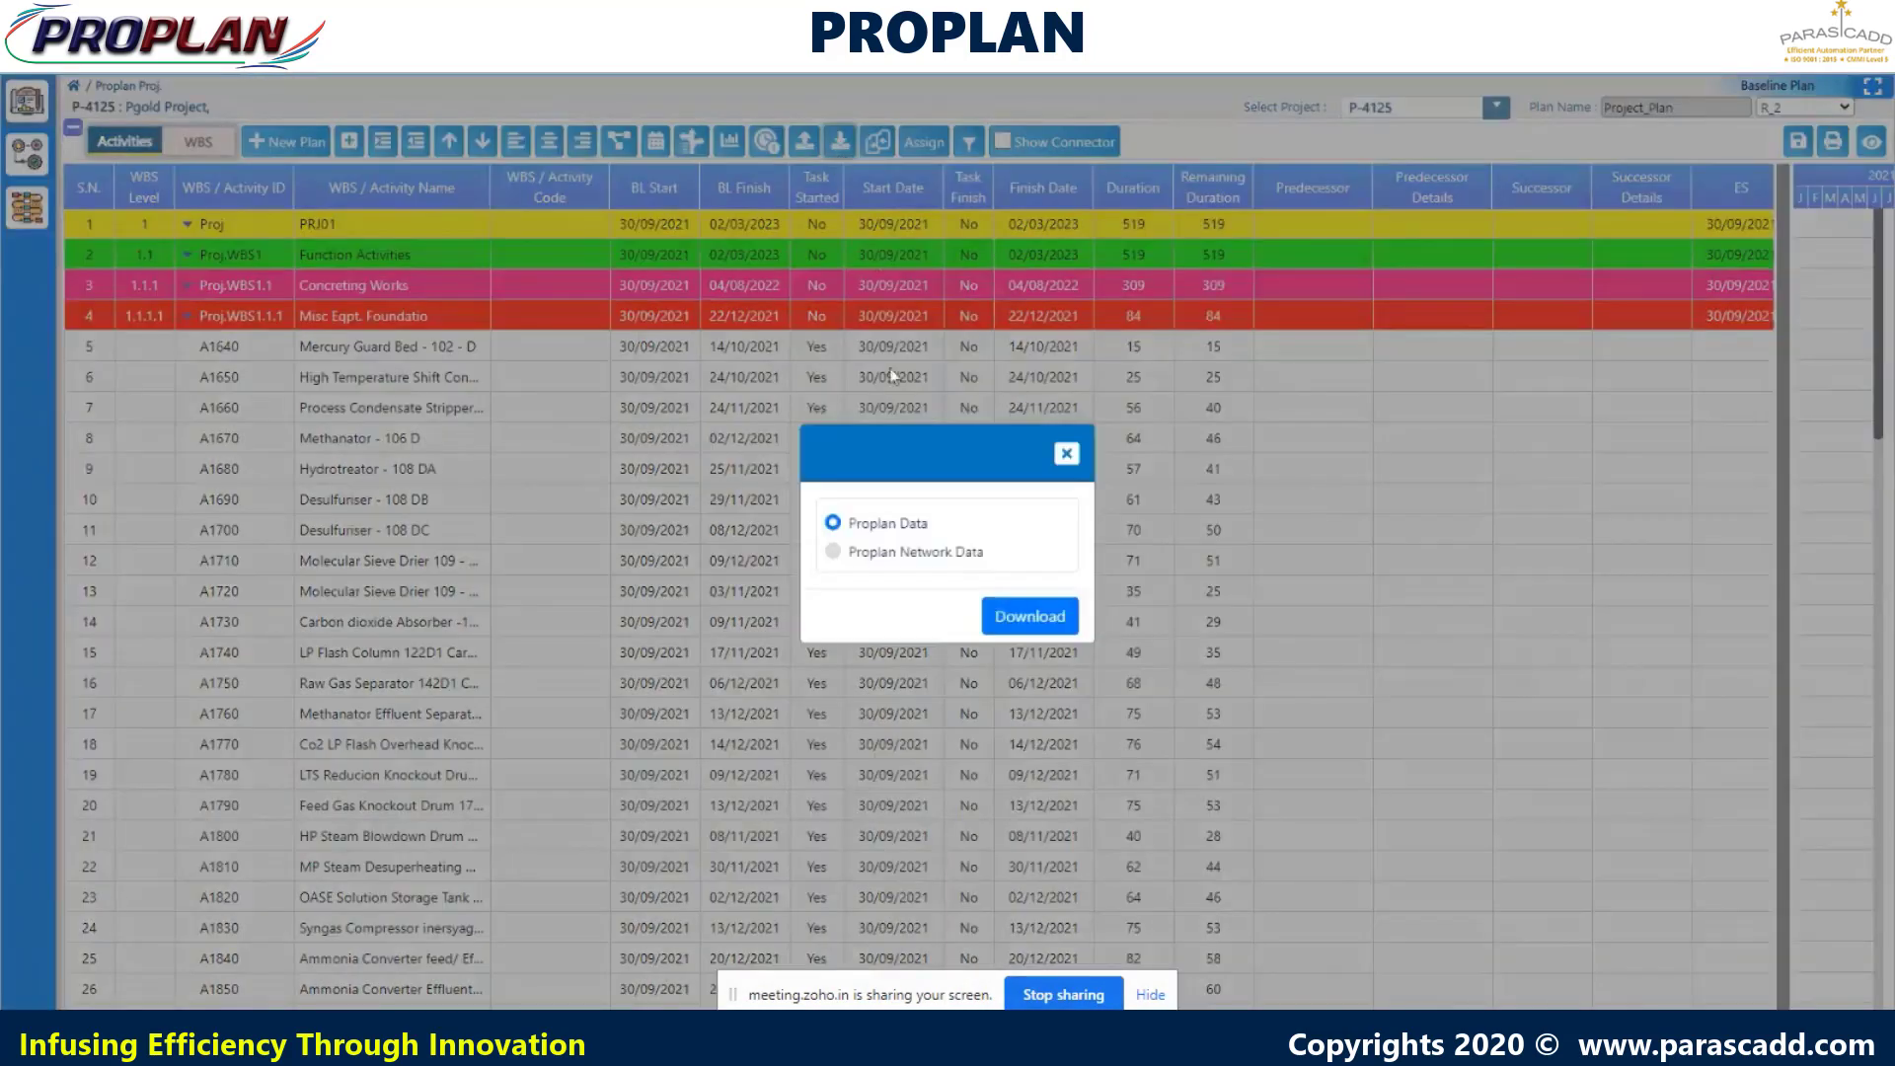
left_click(1030, 620)
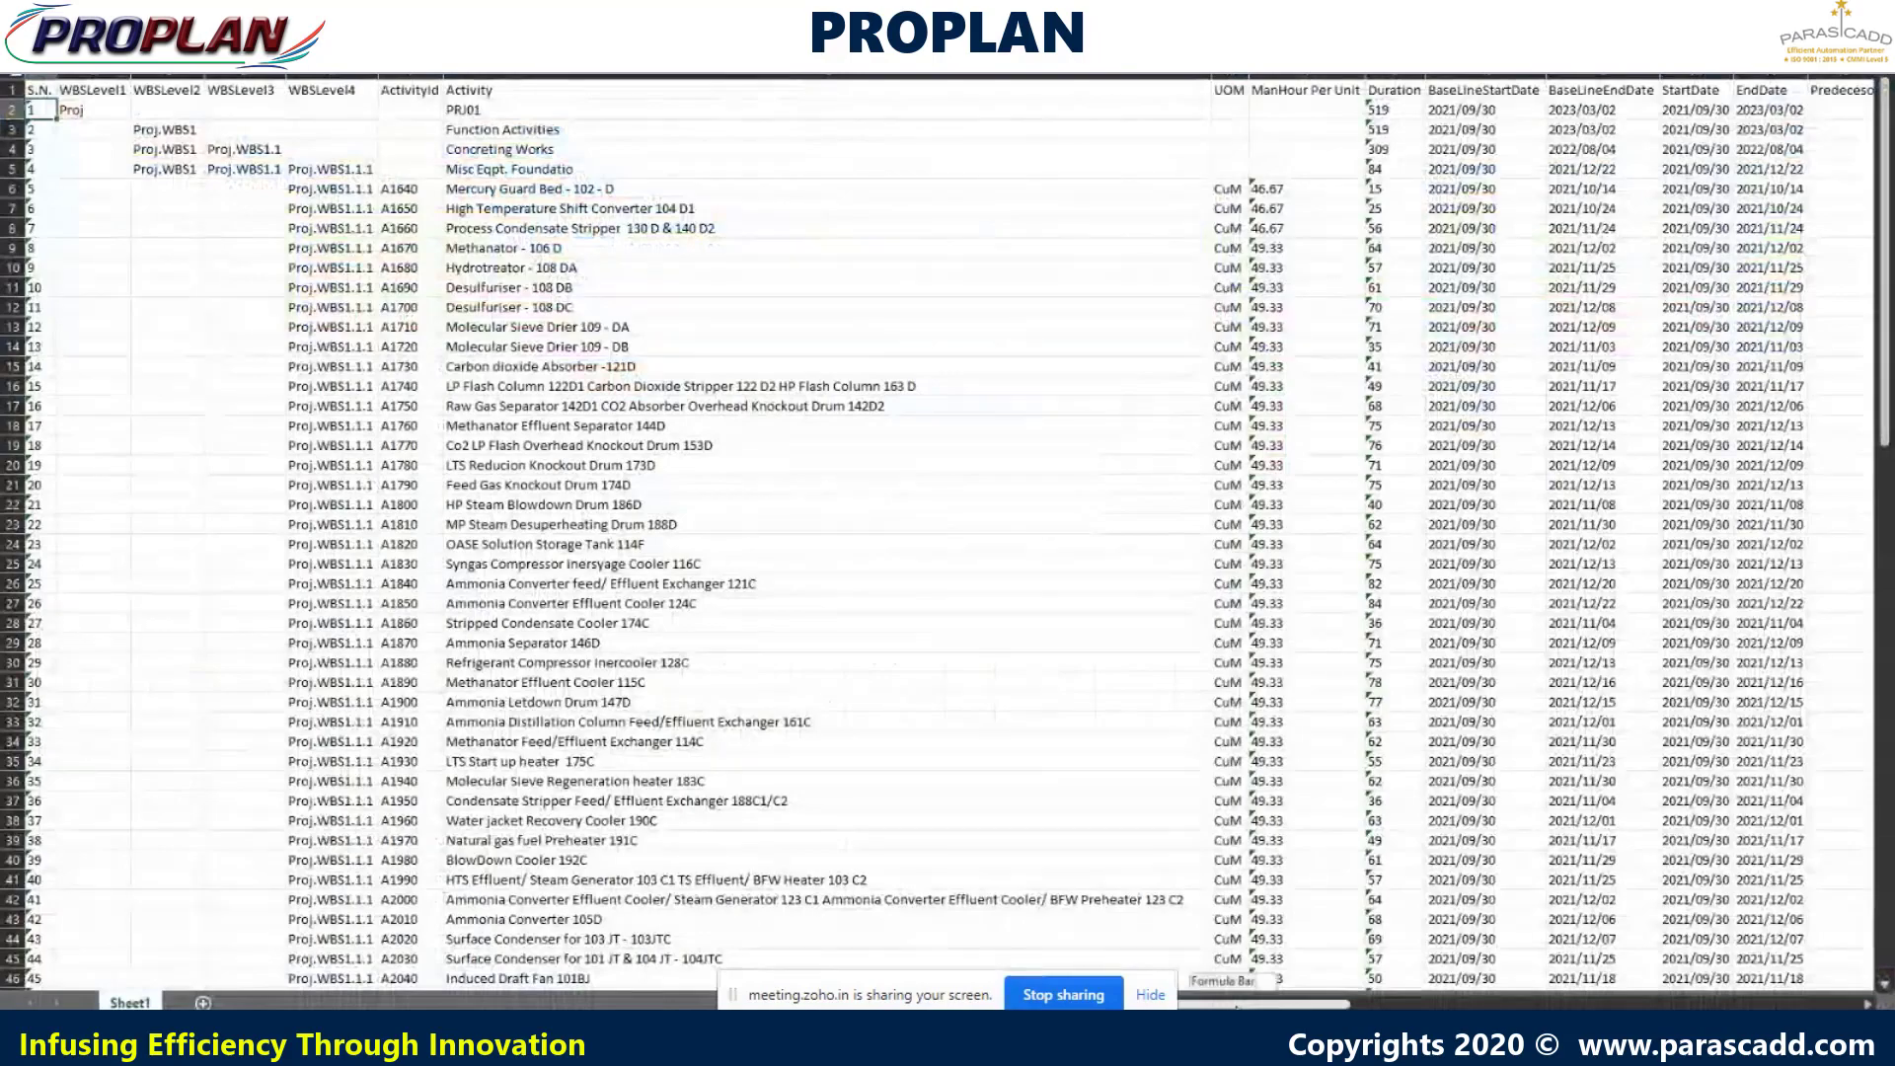
- Review the 111-activity sheet's scope, weightage, progress and cost columns, then close the download dialog
left_click_drag(1200, 1005, 1264, 1006)
middle_click(635, 673)
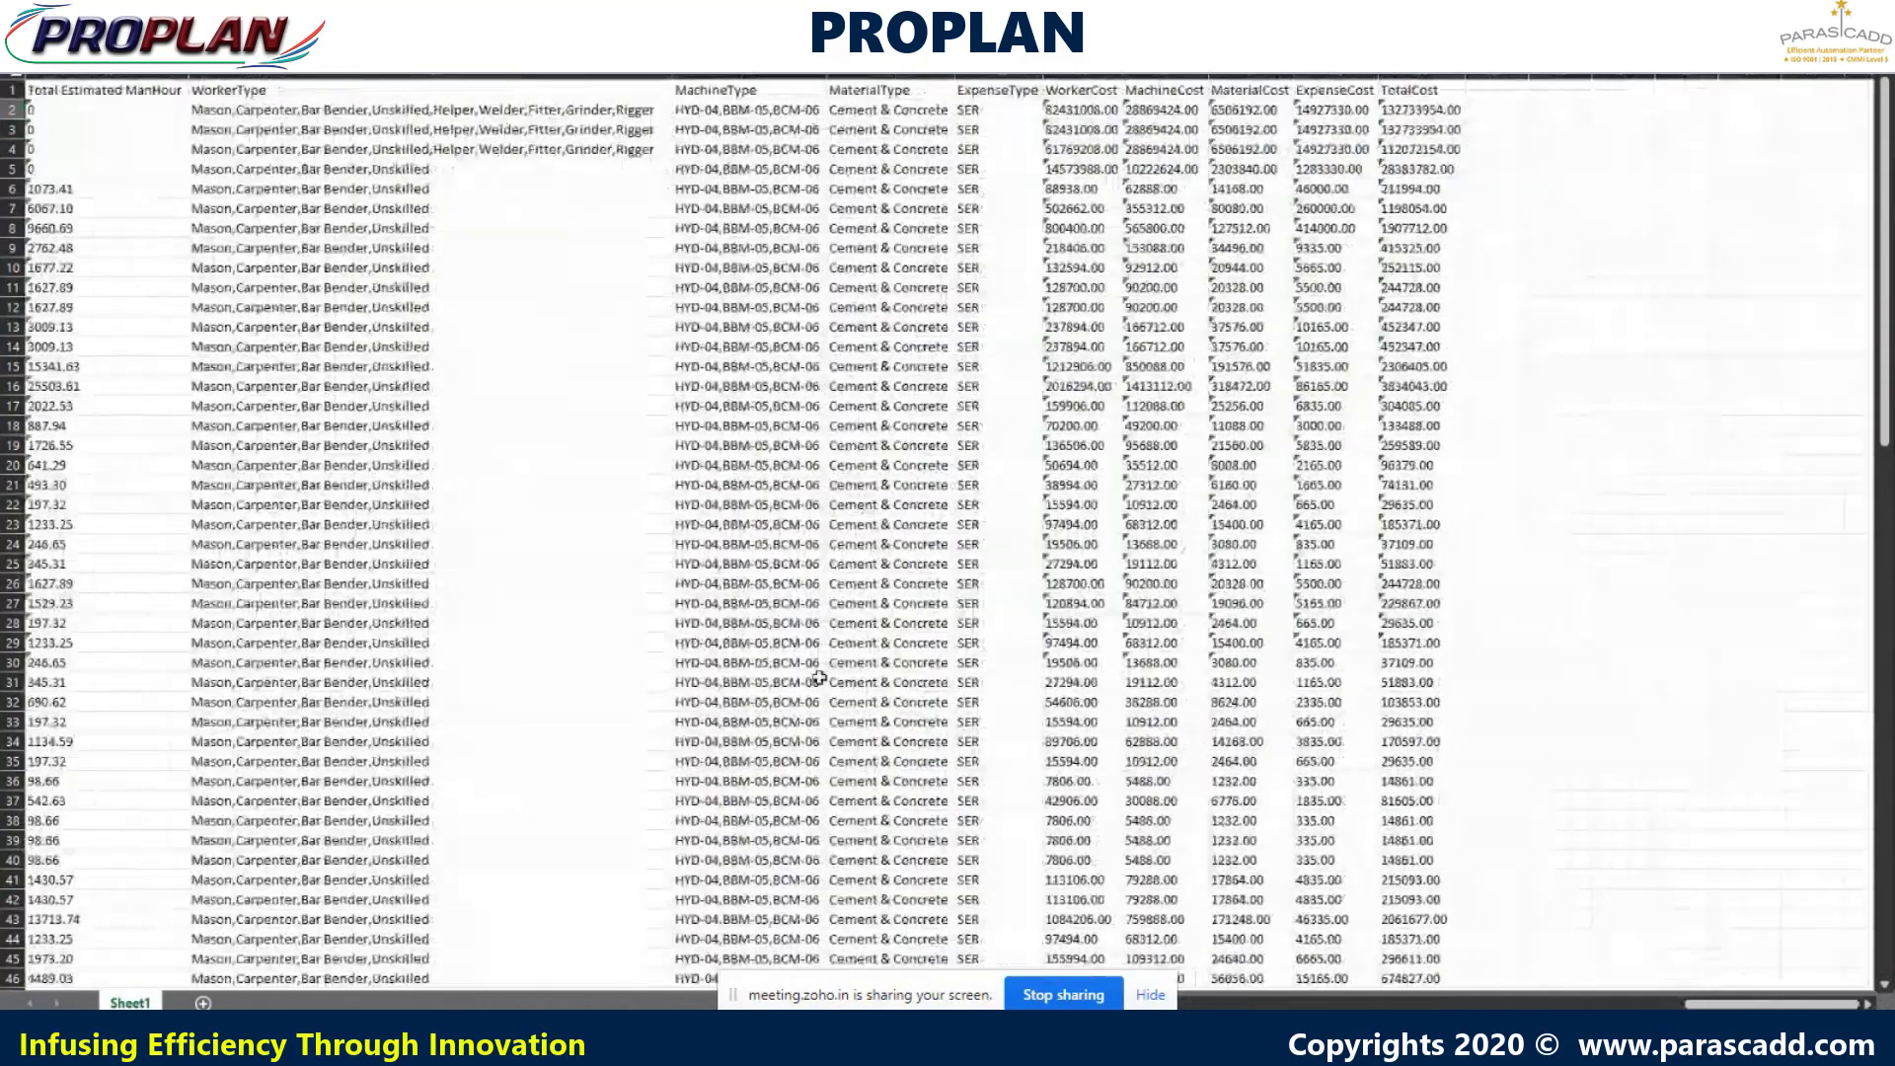
key("ctrl+Home")
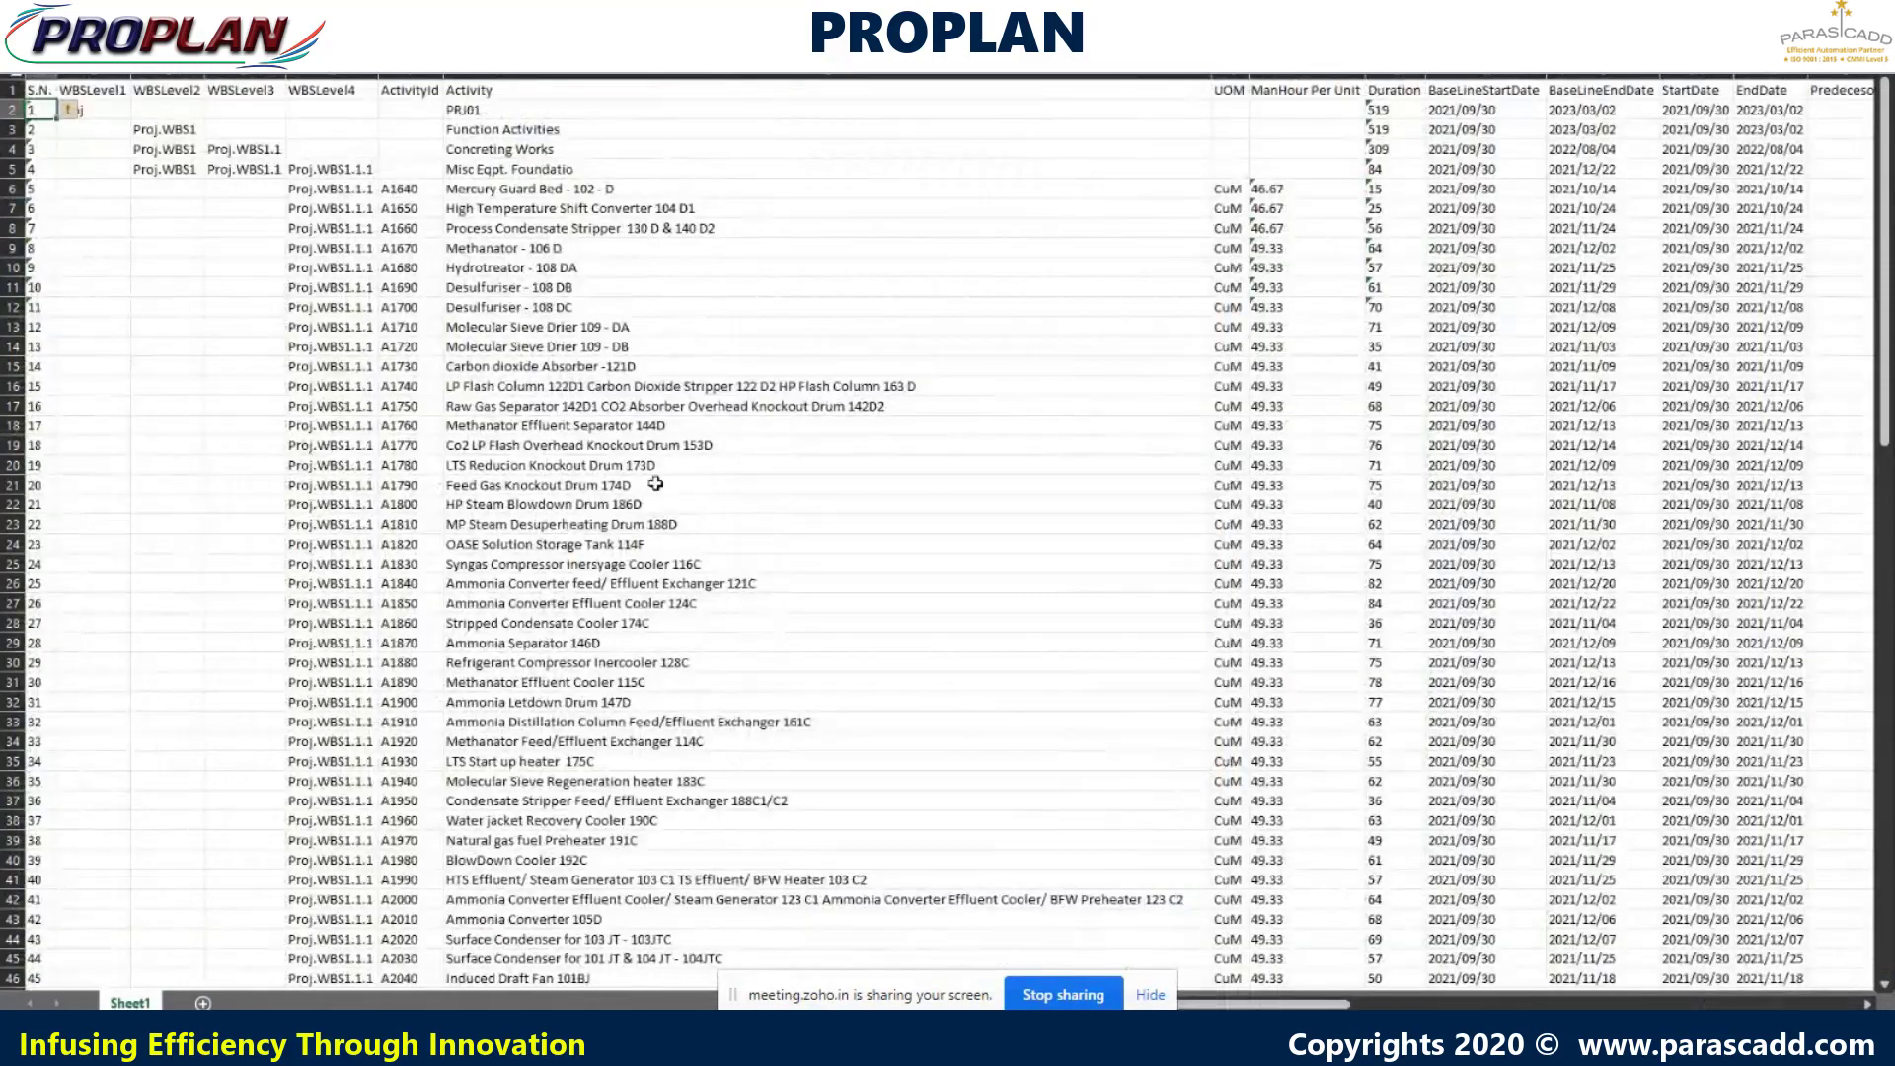
middle_click(686, 571)
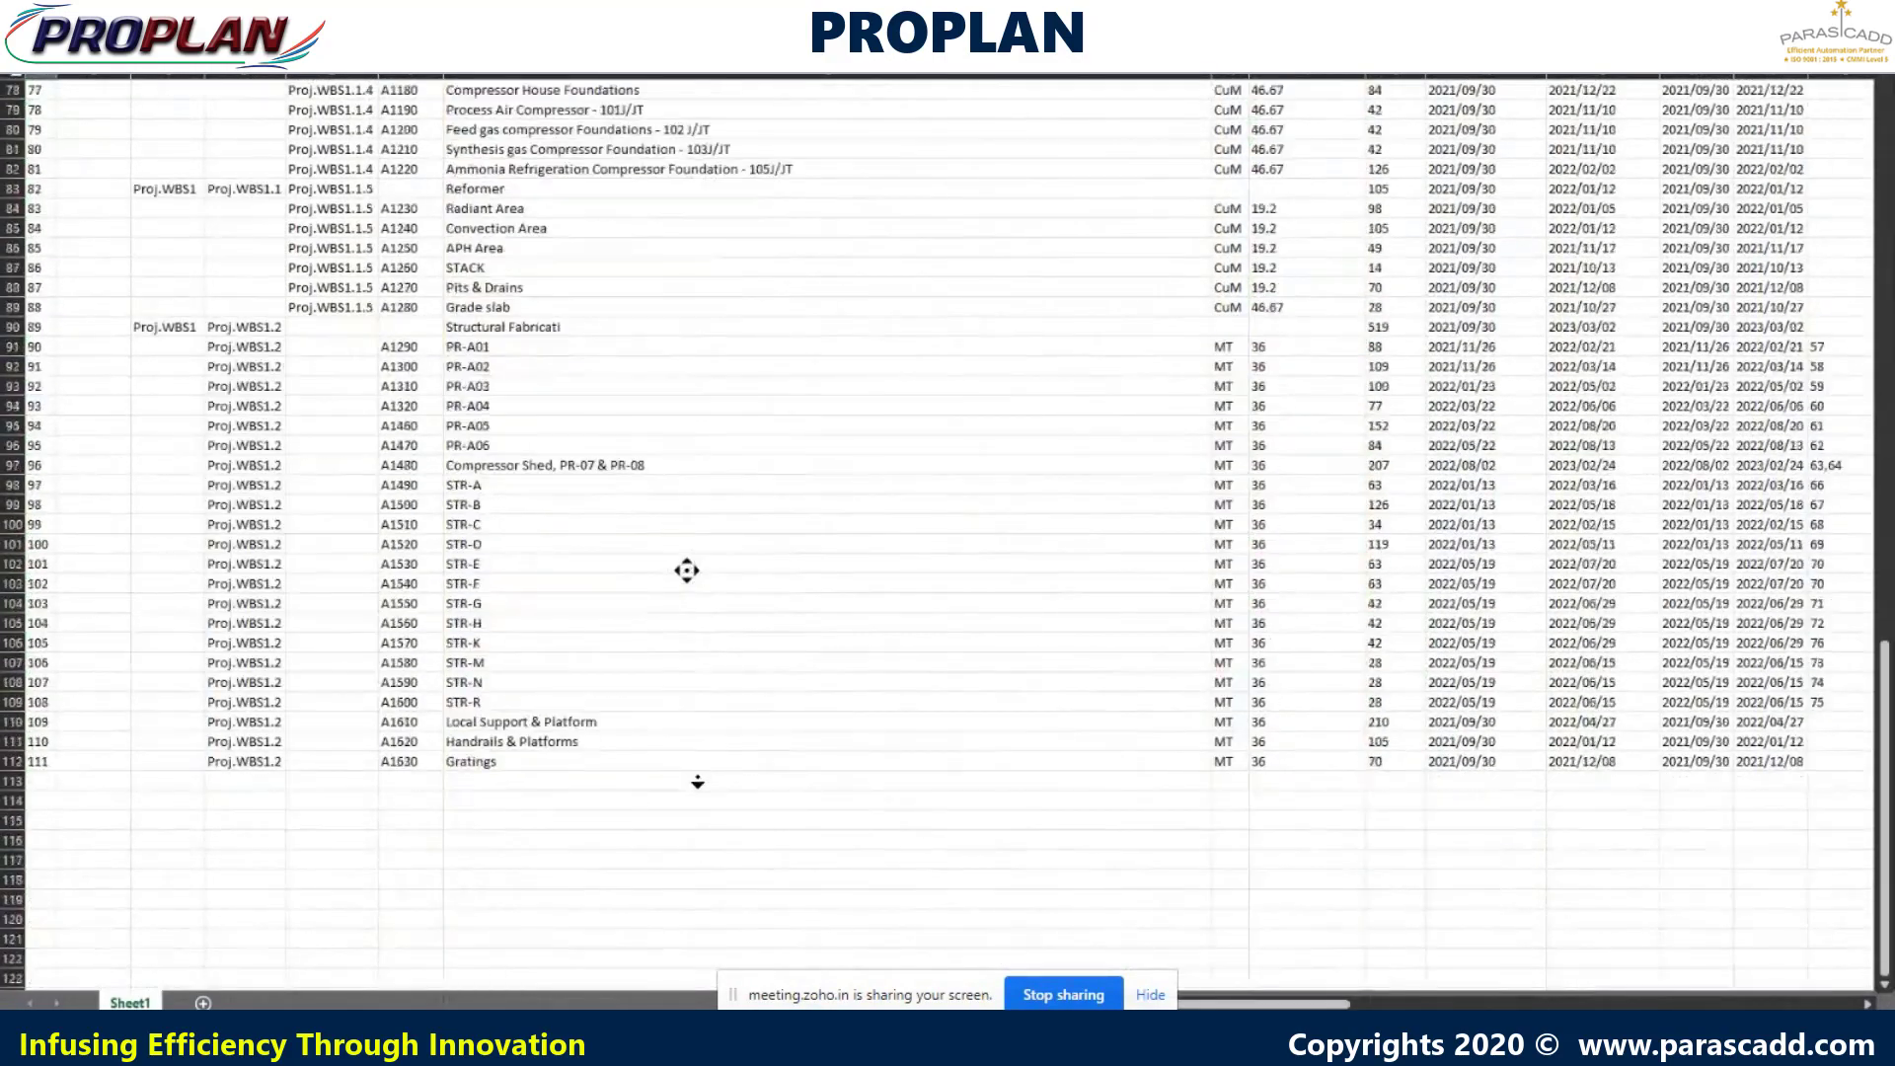
key("alt+Tab")
left_click(1069, 443)
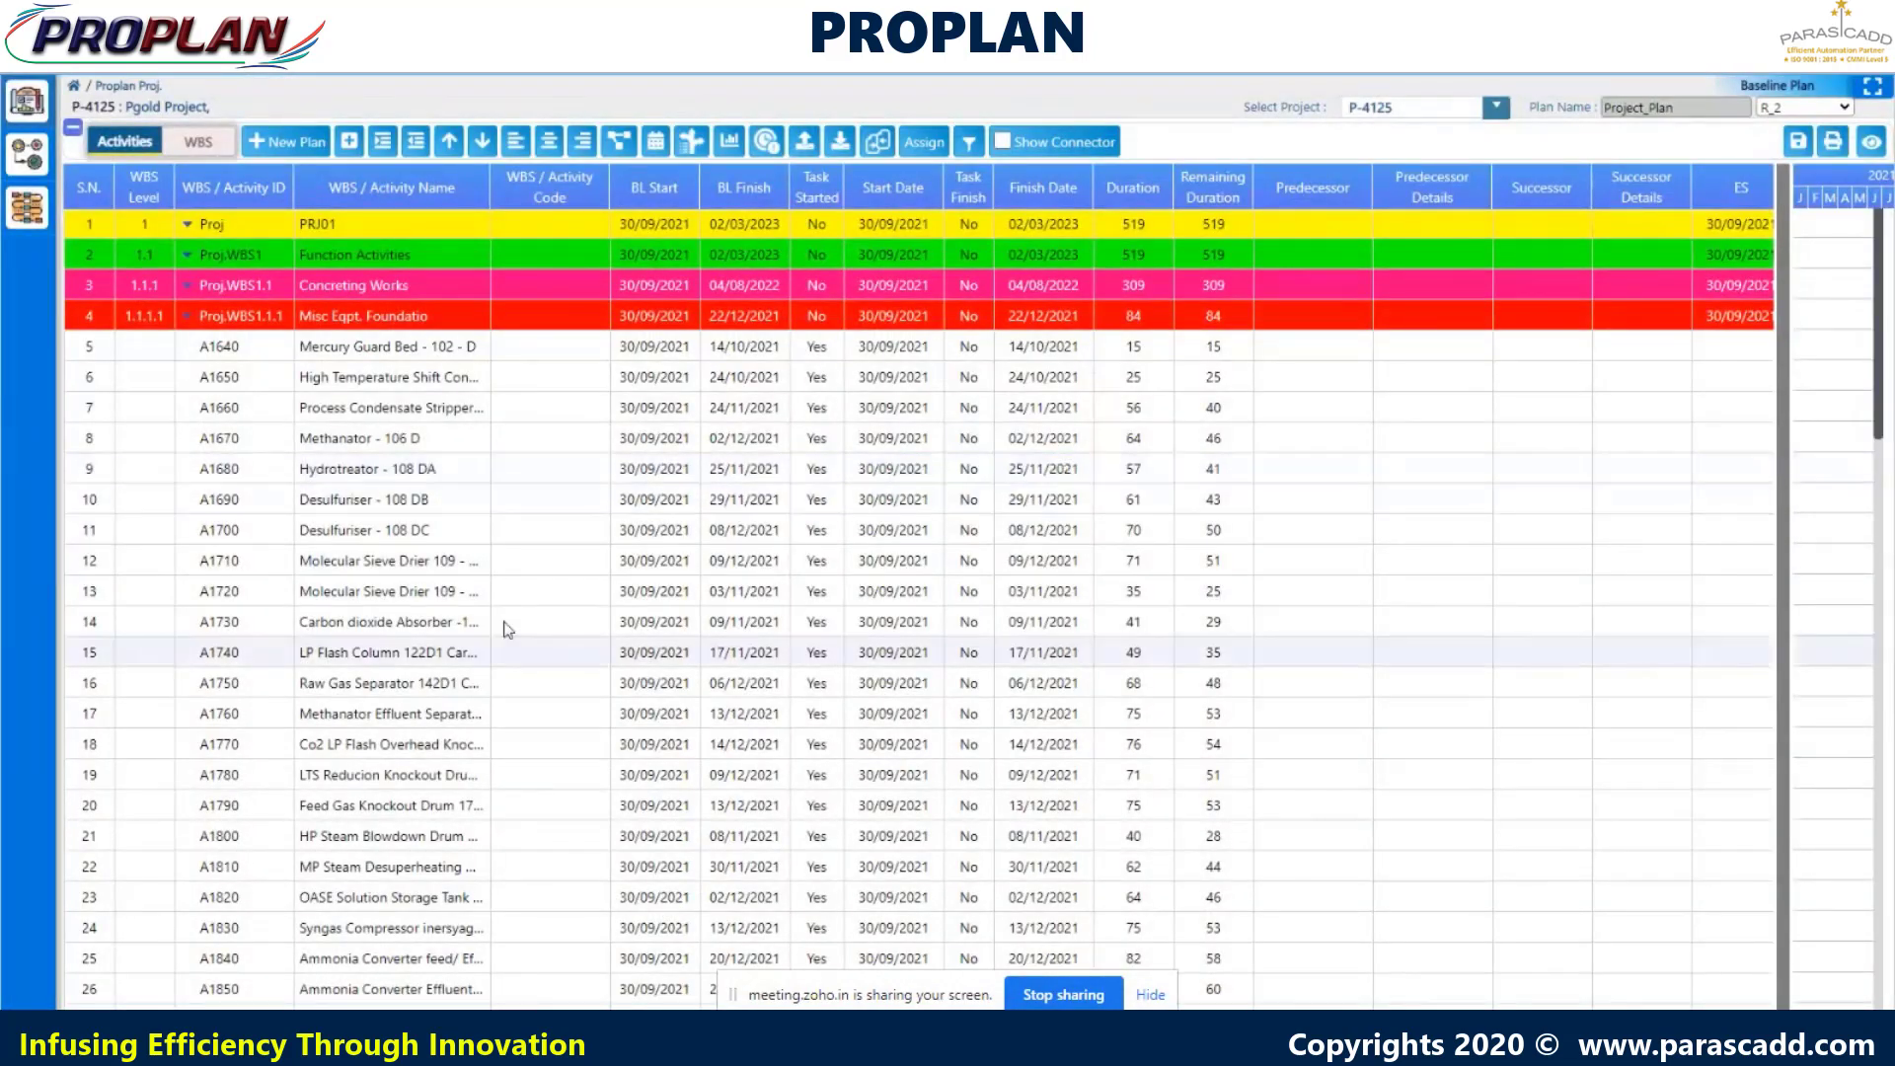
- Download the schedule as Proplan Network Data to an Excel workbook
left_click(840, 143)
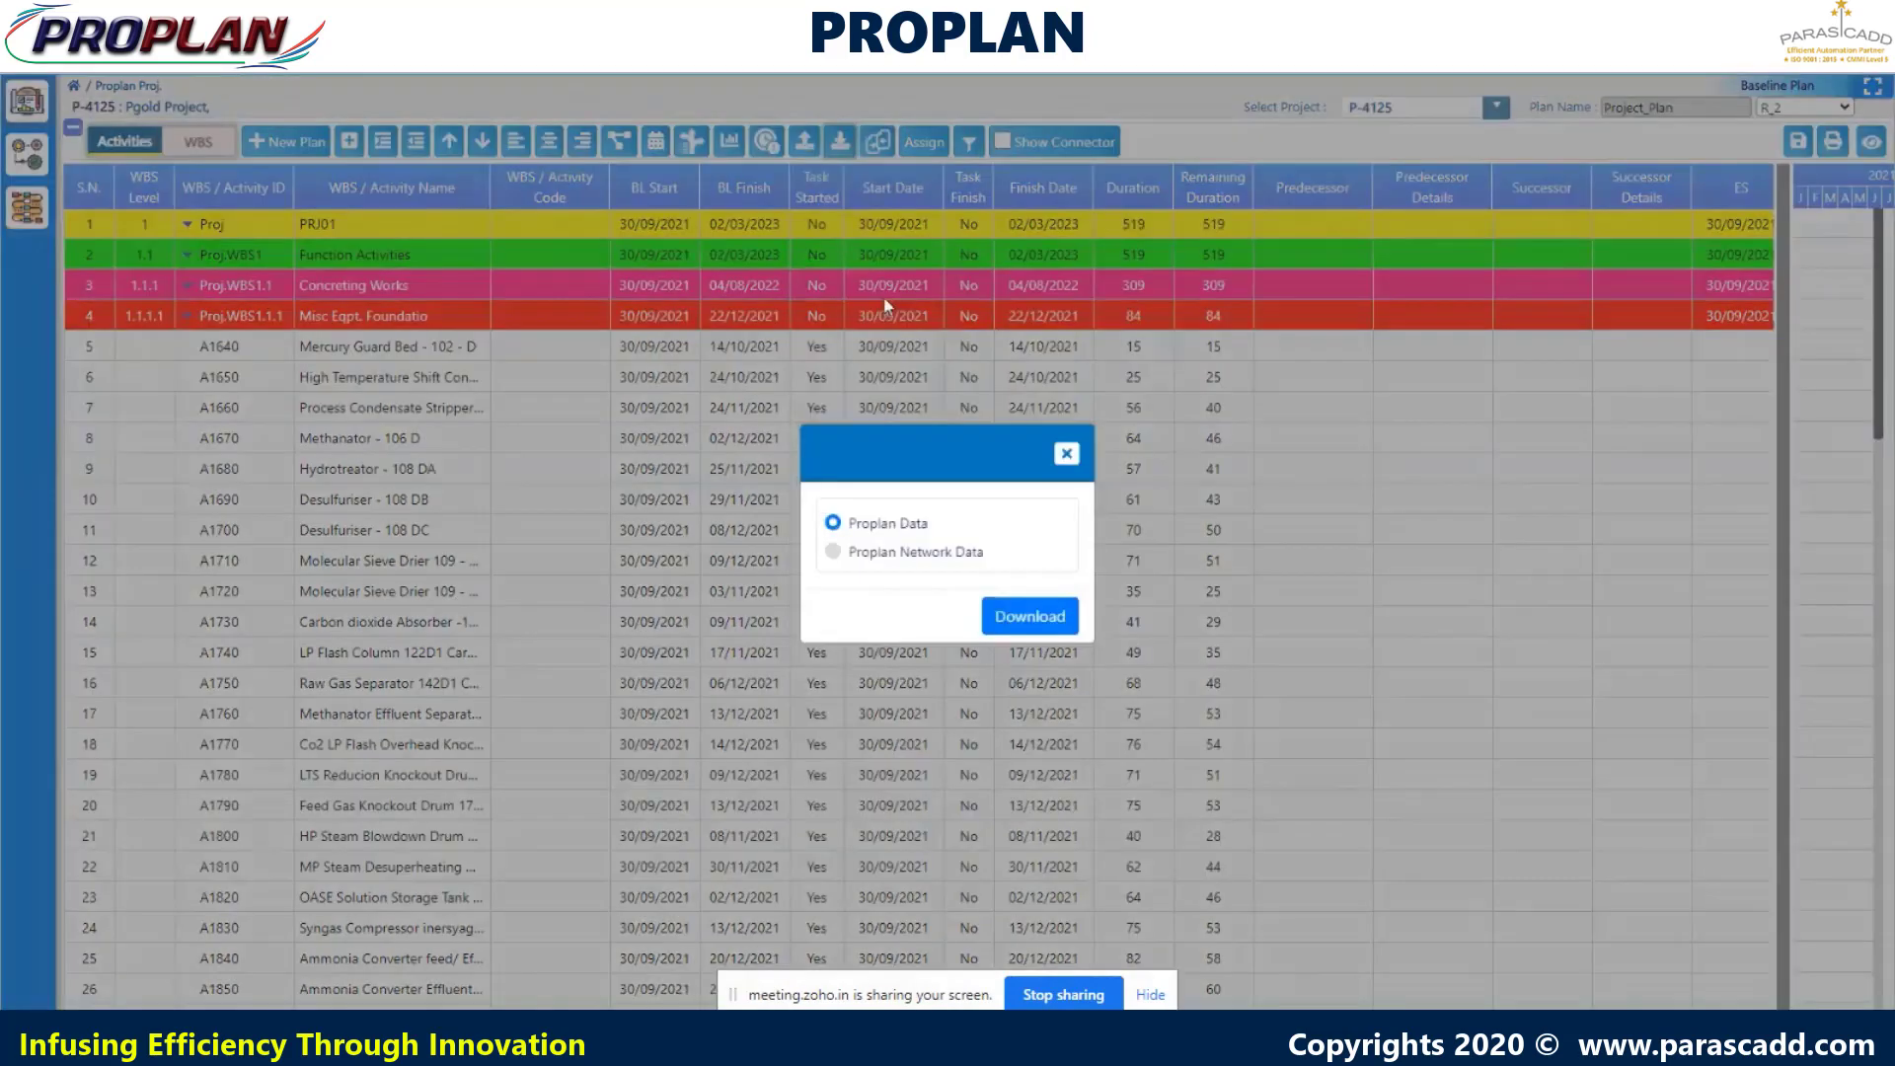
left_click(835, 554)
left_click(1036, 621)
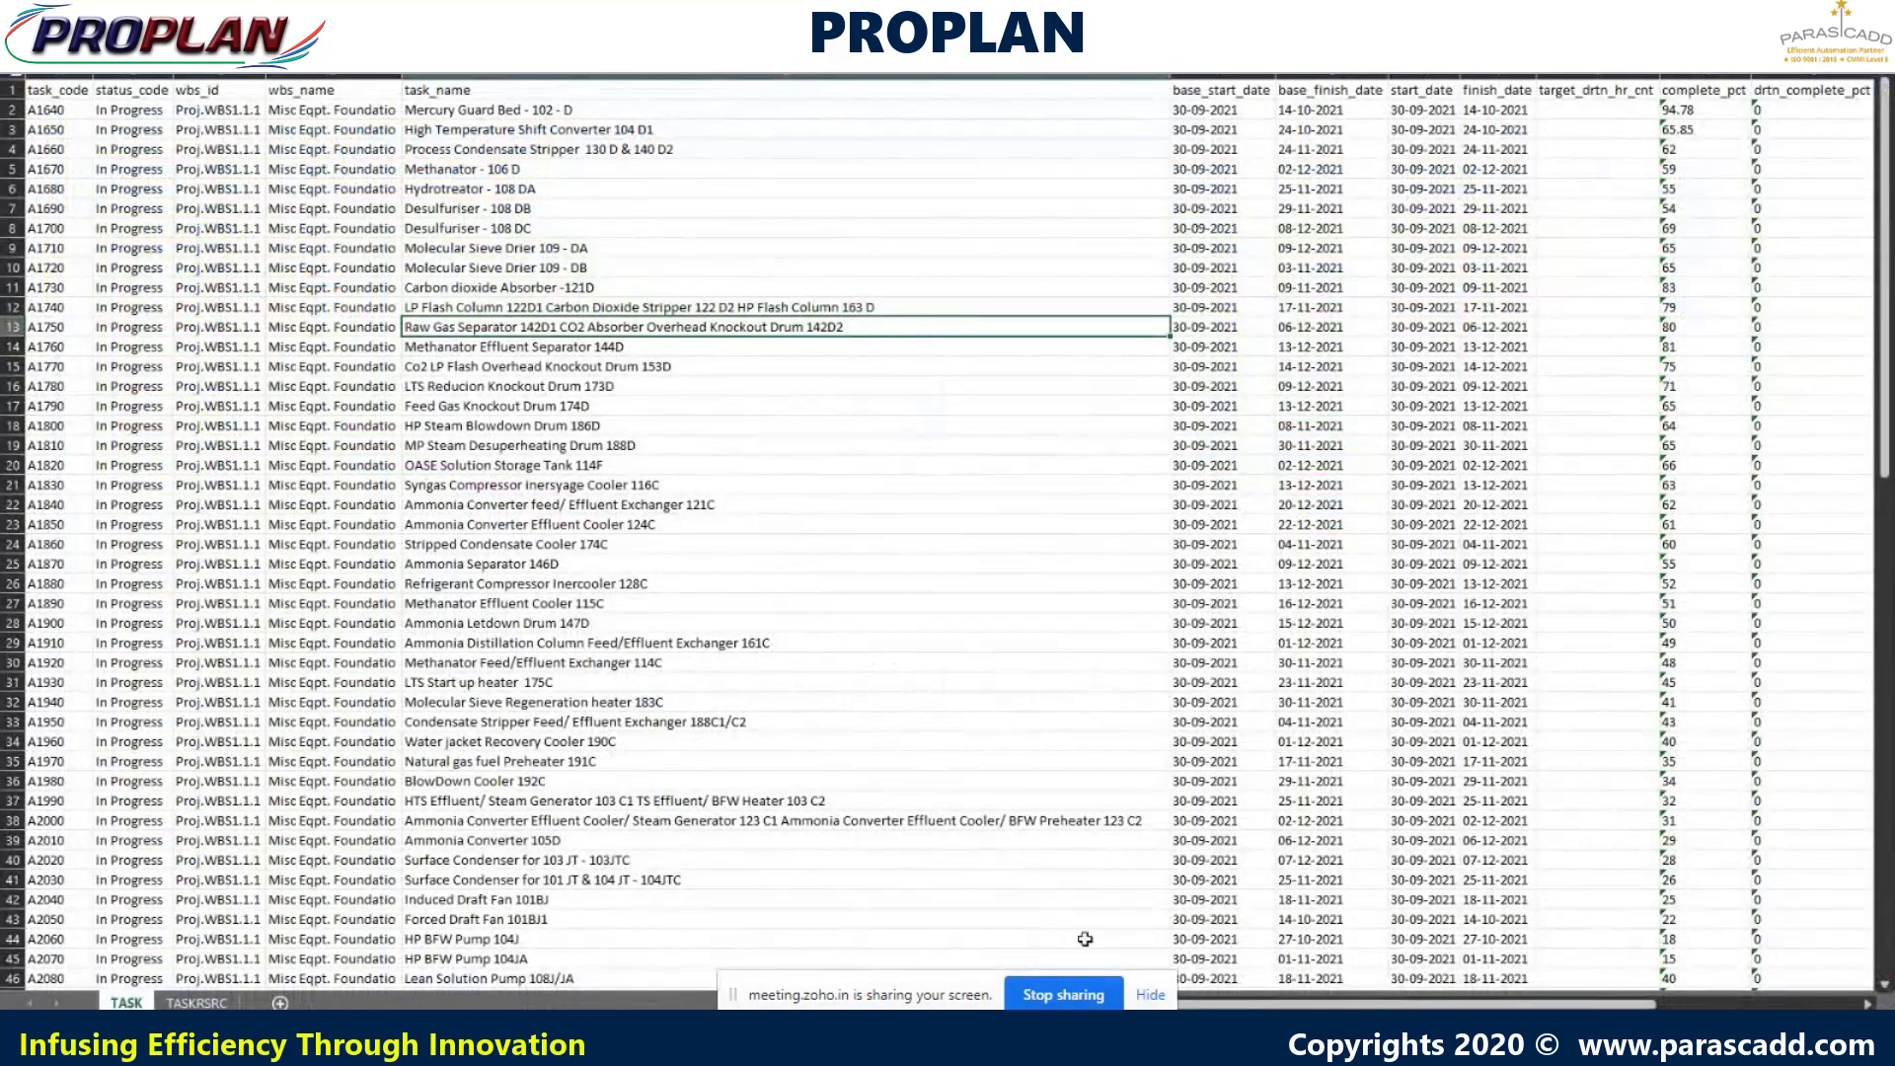
- Check the TASK and TASKRSRC sheets in Excel, then close the download dialog
scroll(1016, 820, "right", 2)
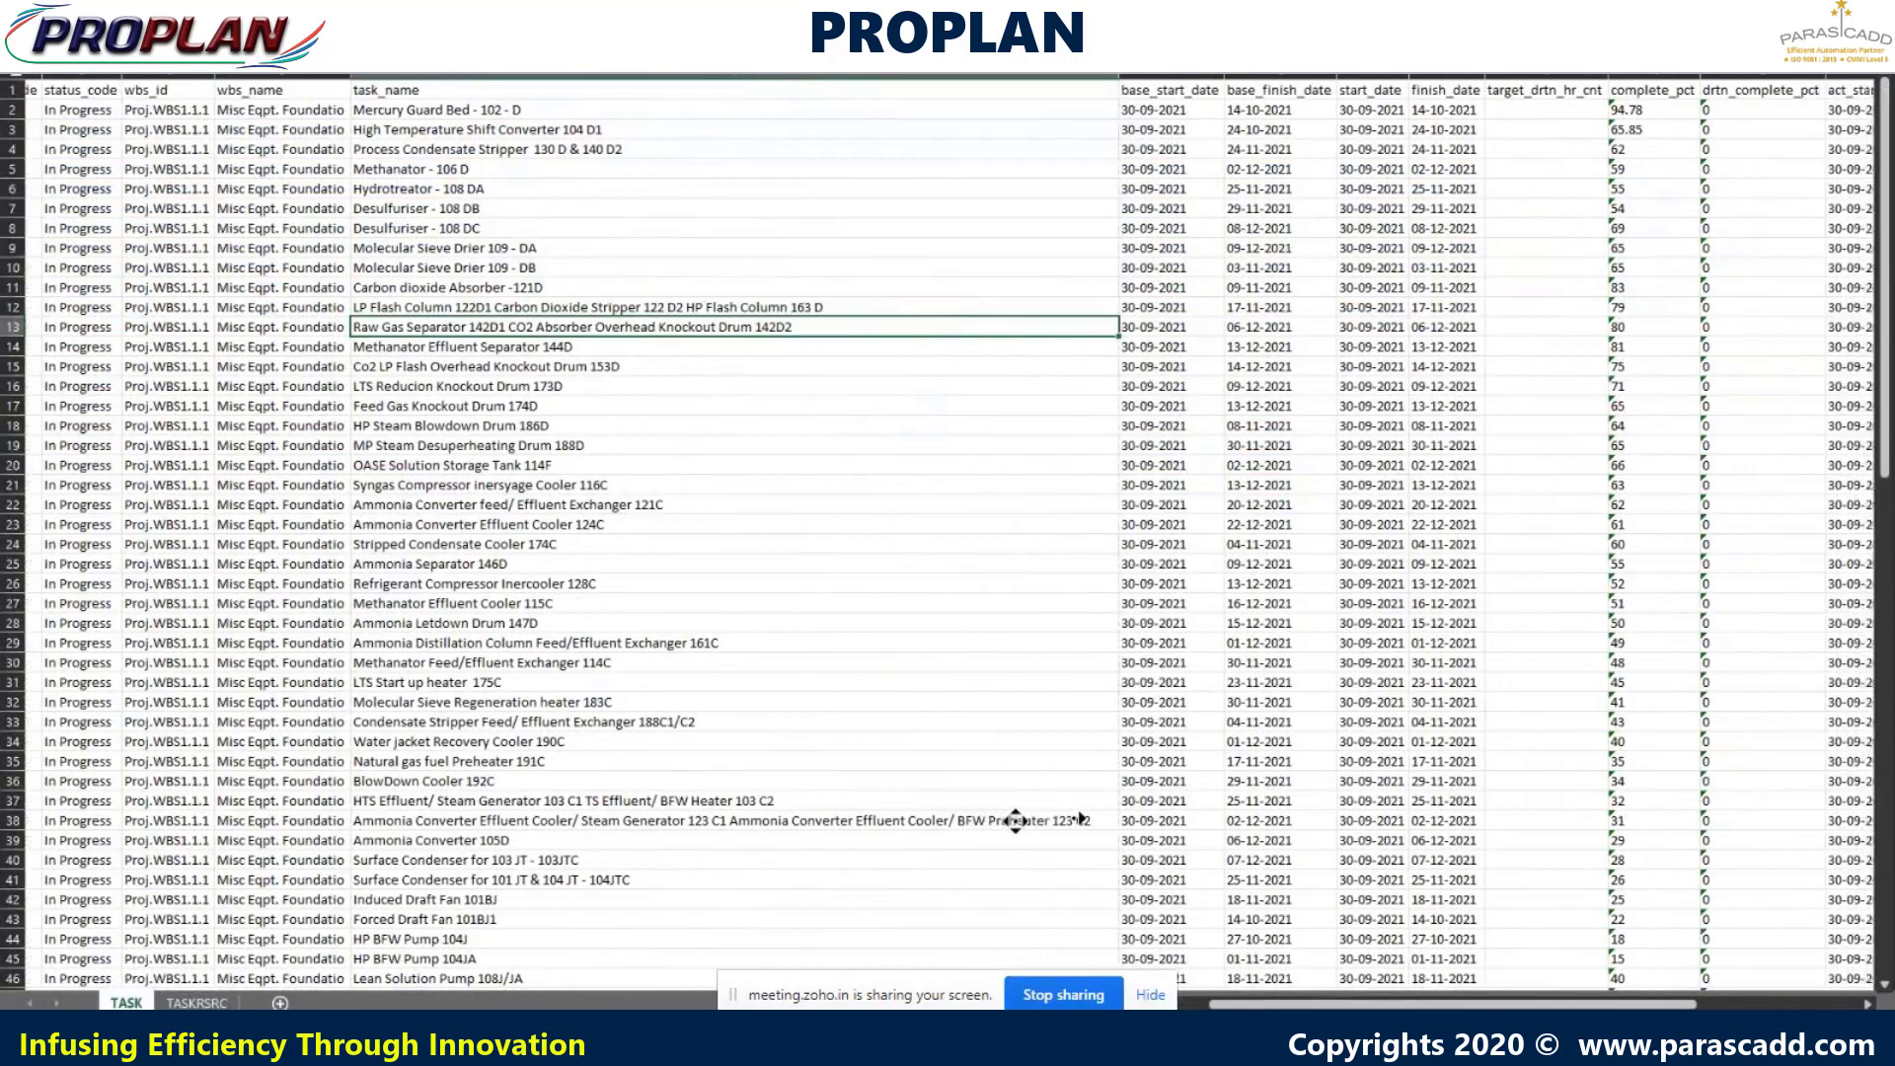
scroll(1016, 820, "right", 3)
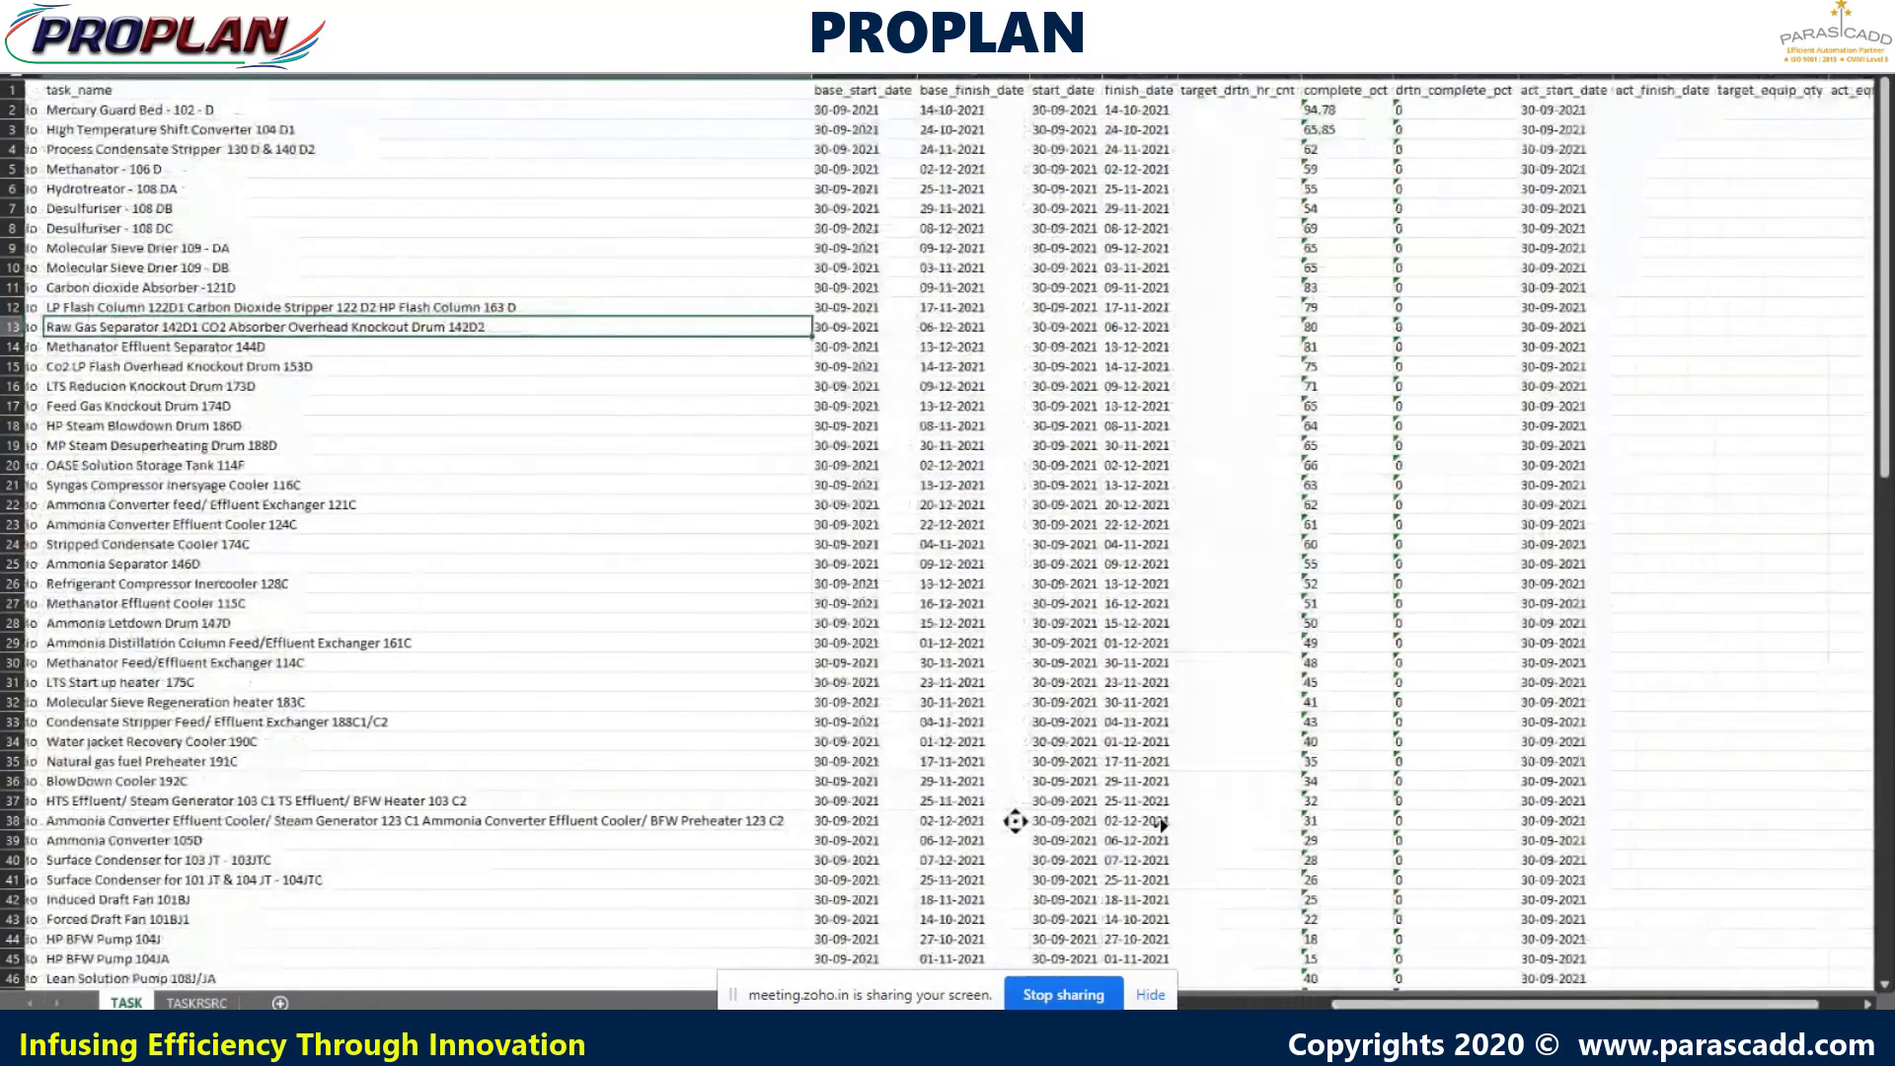
scroll(1016, 820, "right", 4)
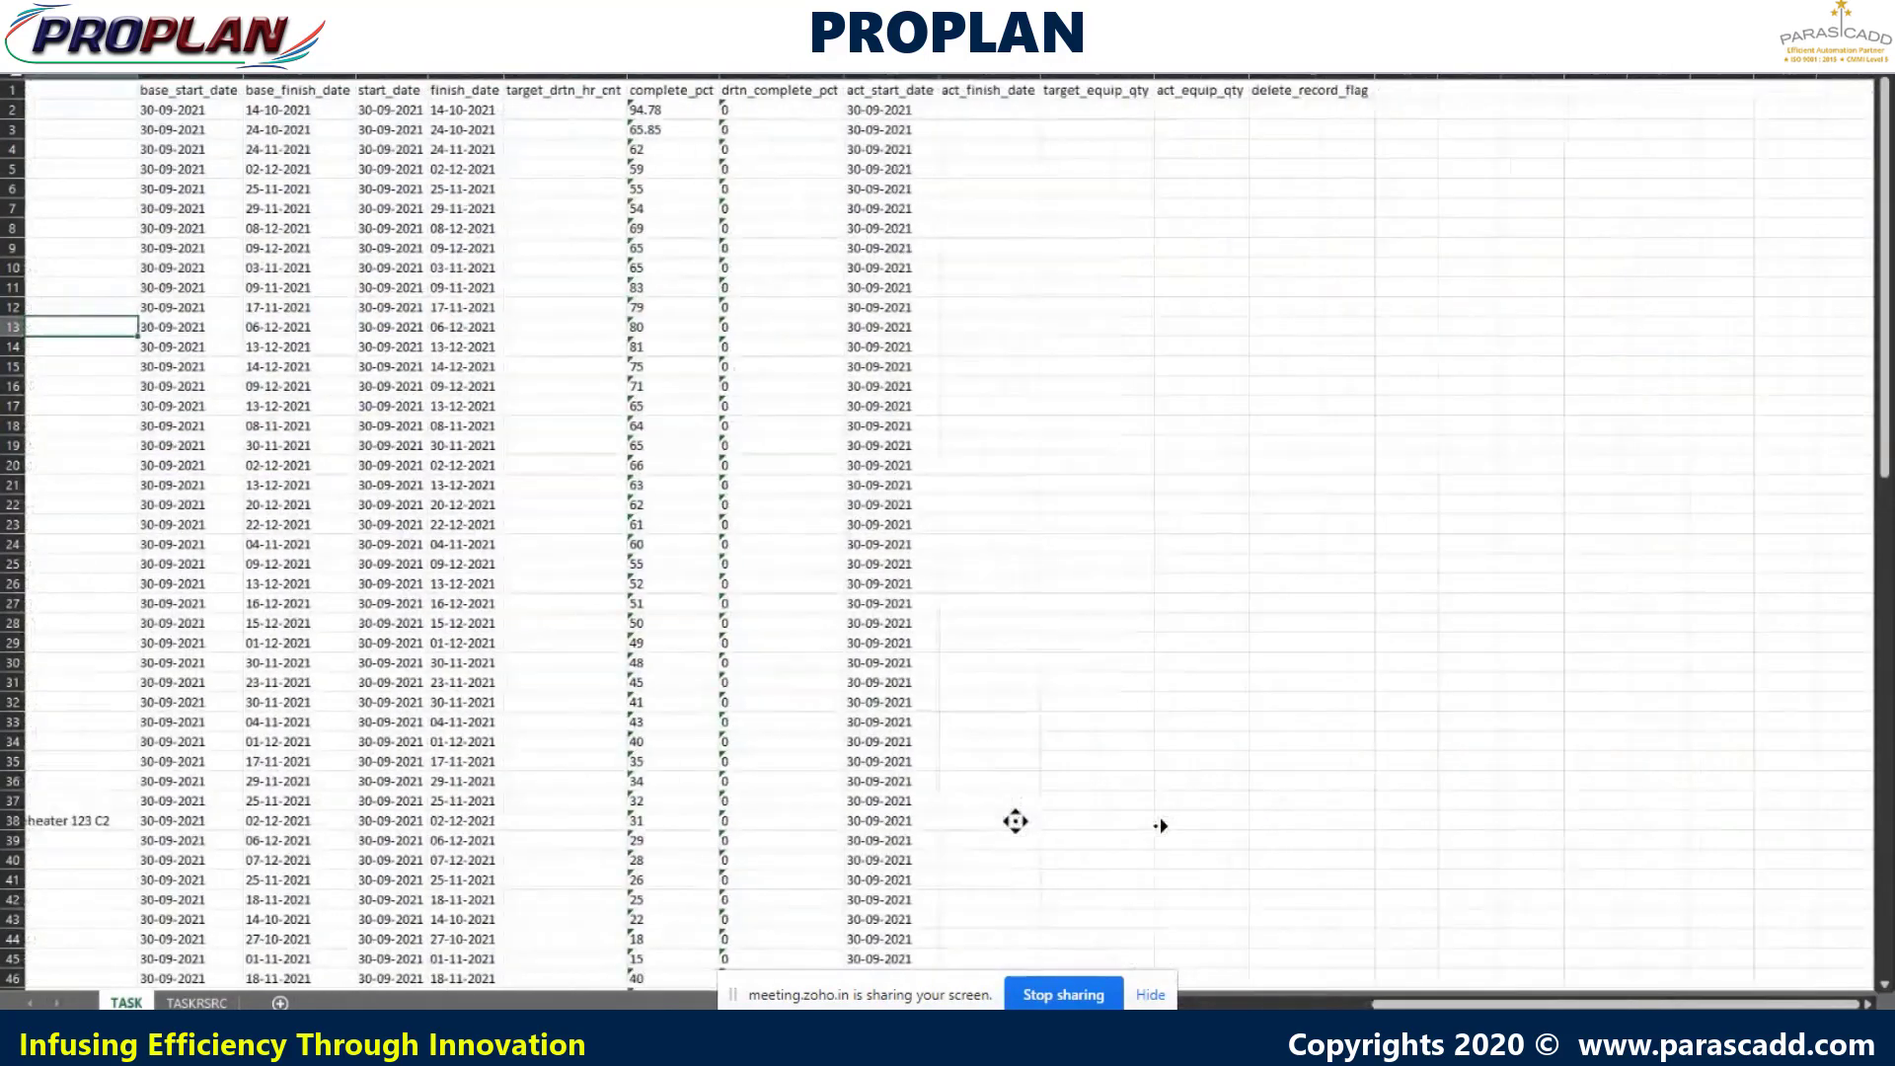
scroll(1016, 821, "left", 10)
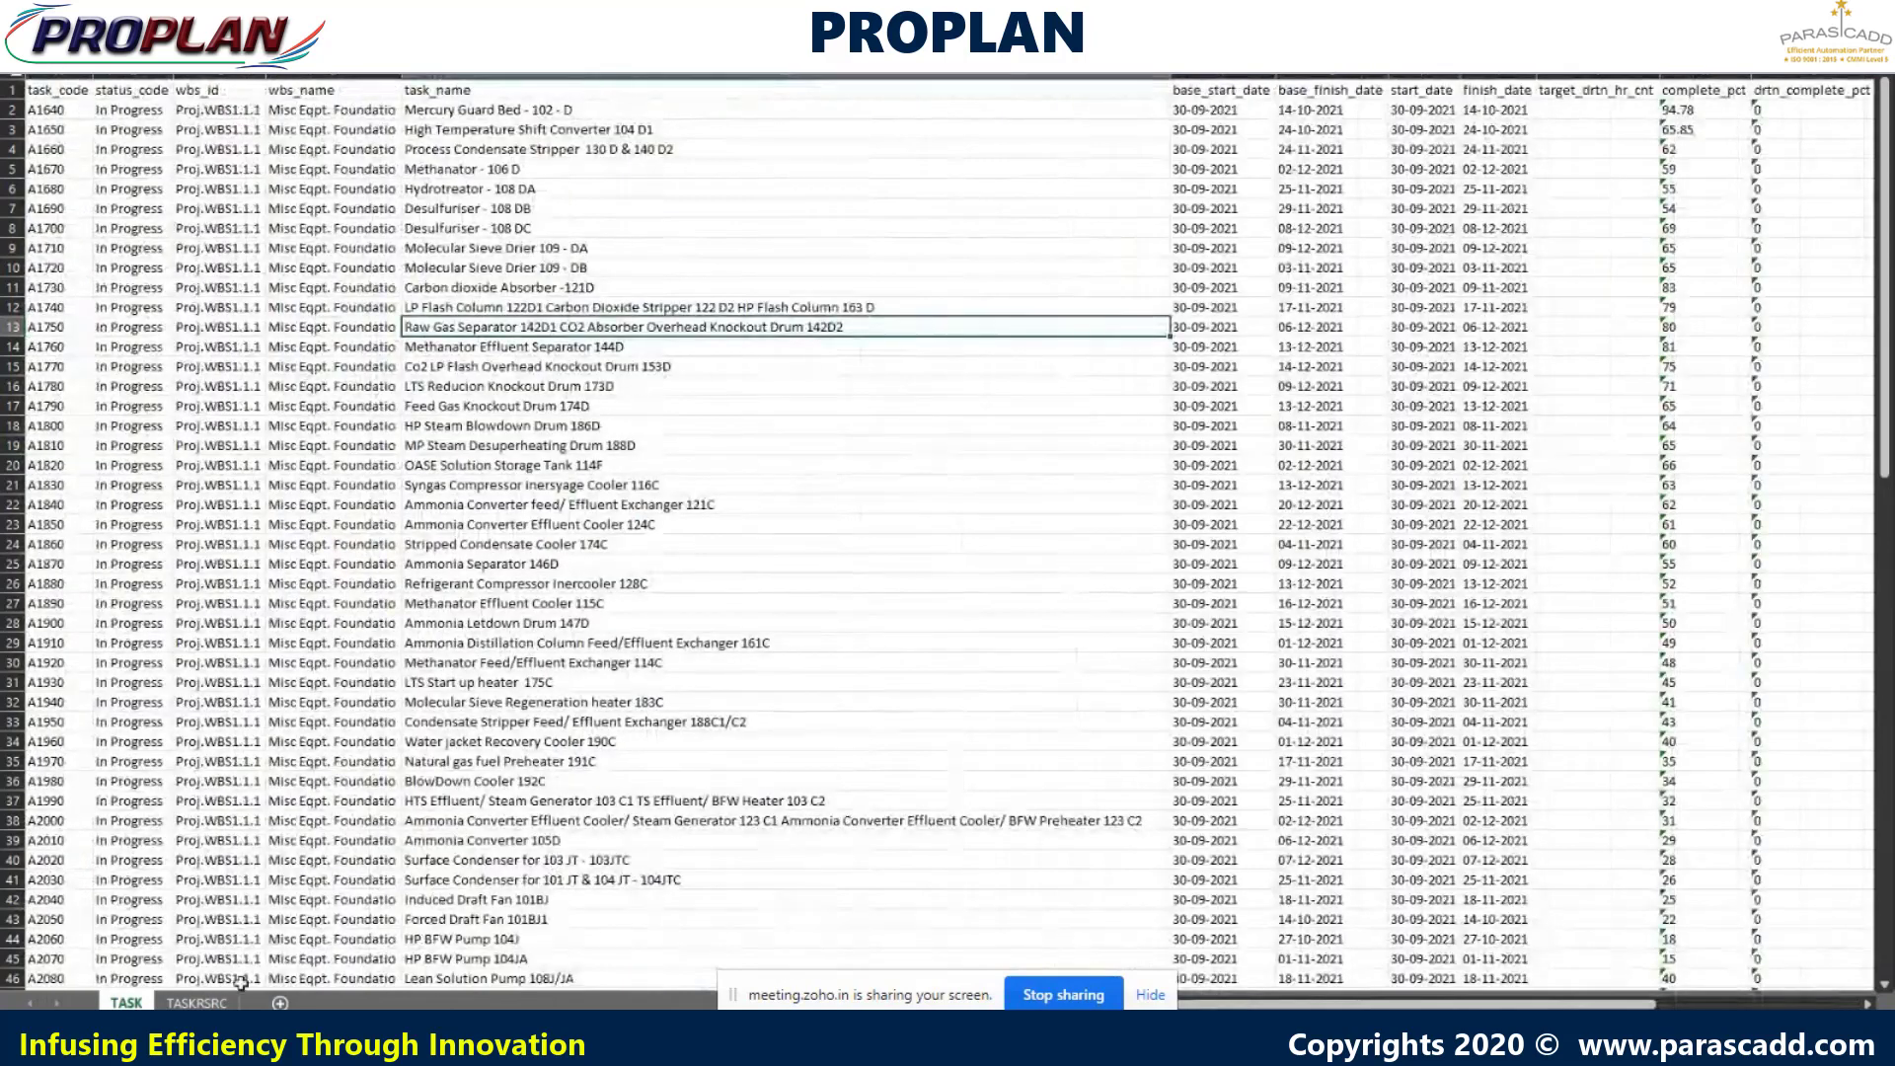
left_click(196, 1003)
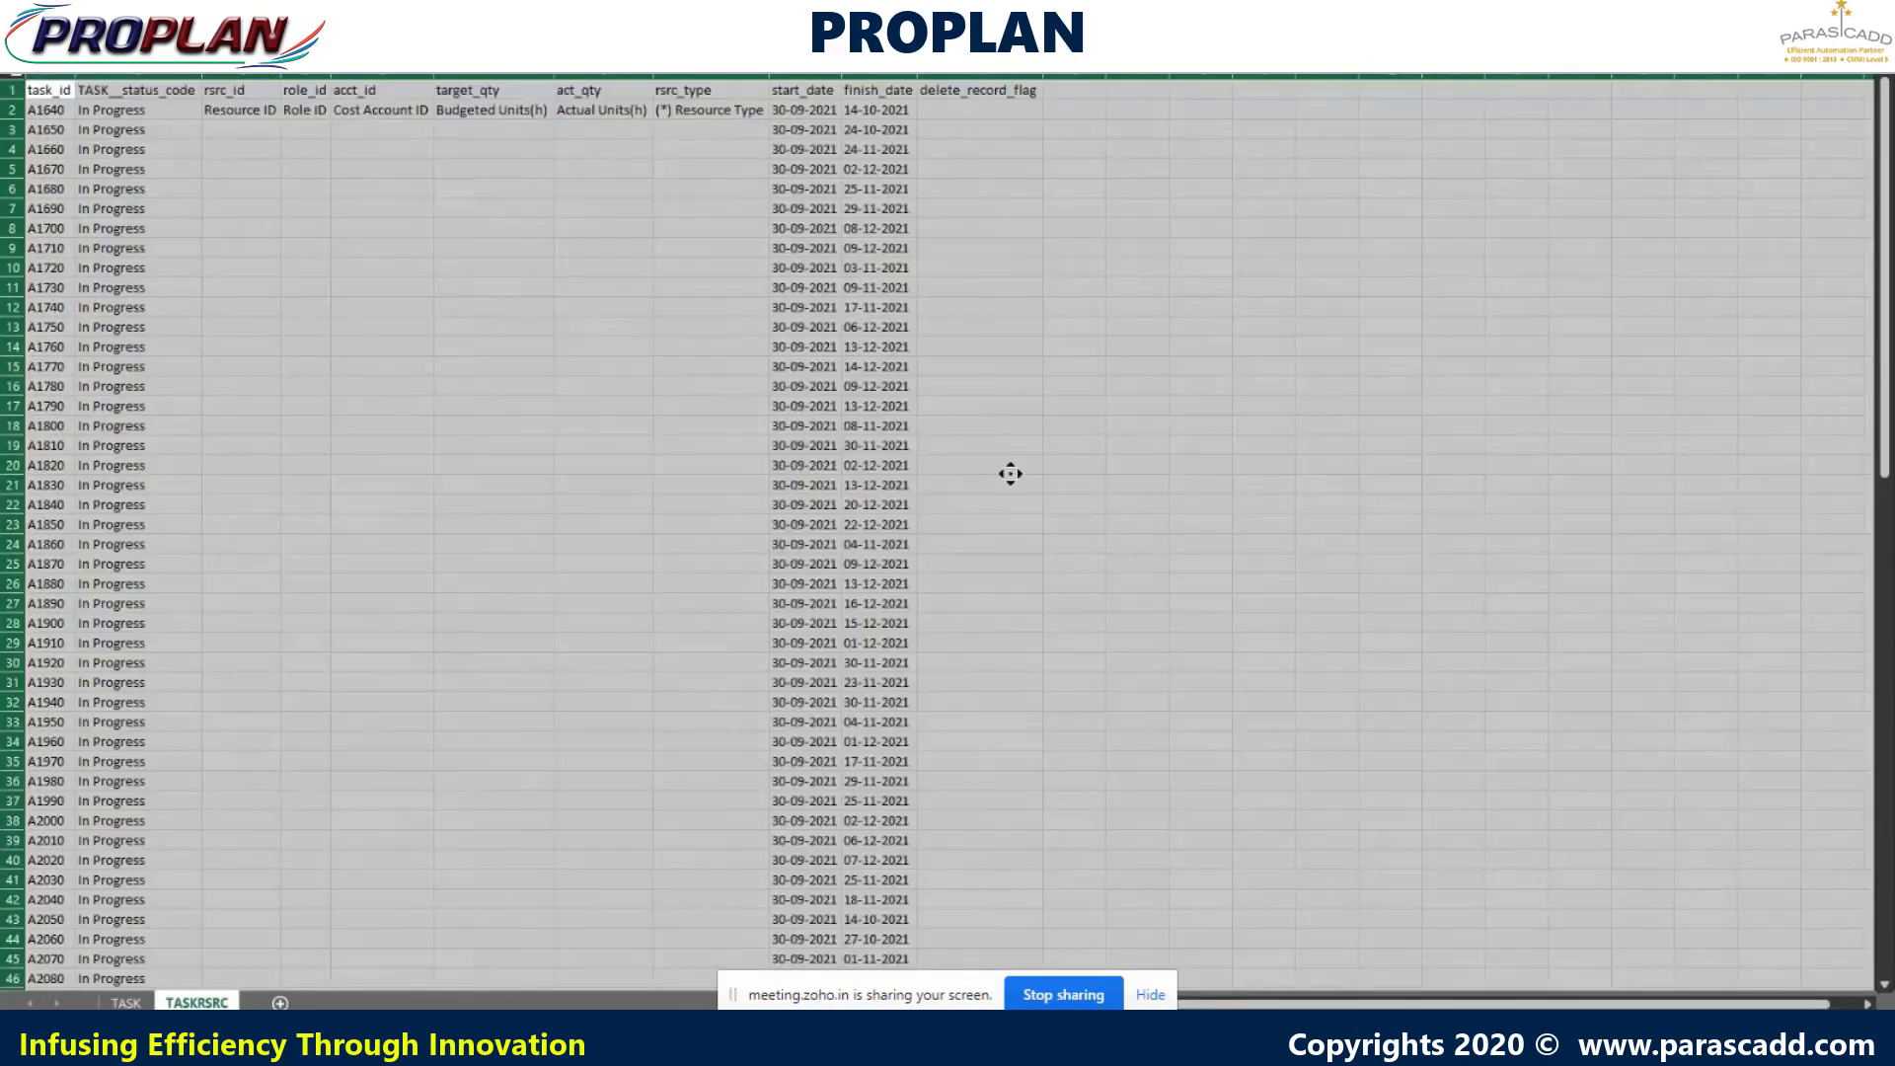
scroll(1010, 474, "down", 10)
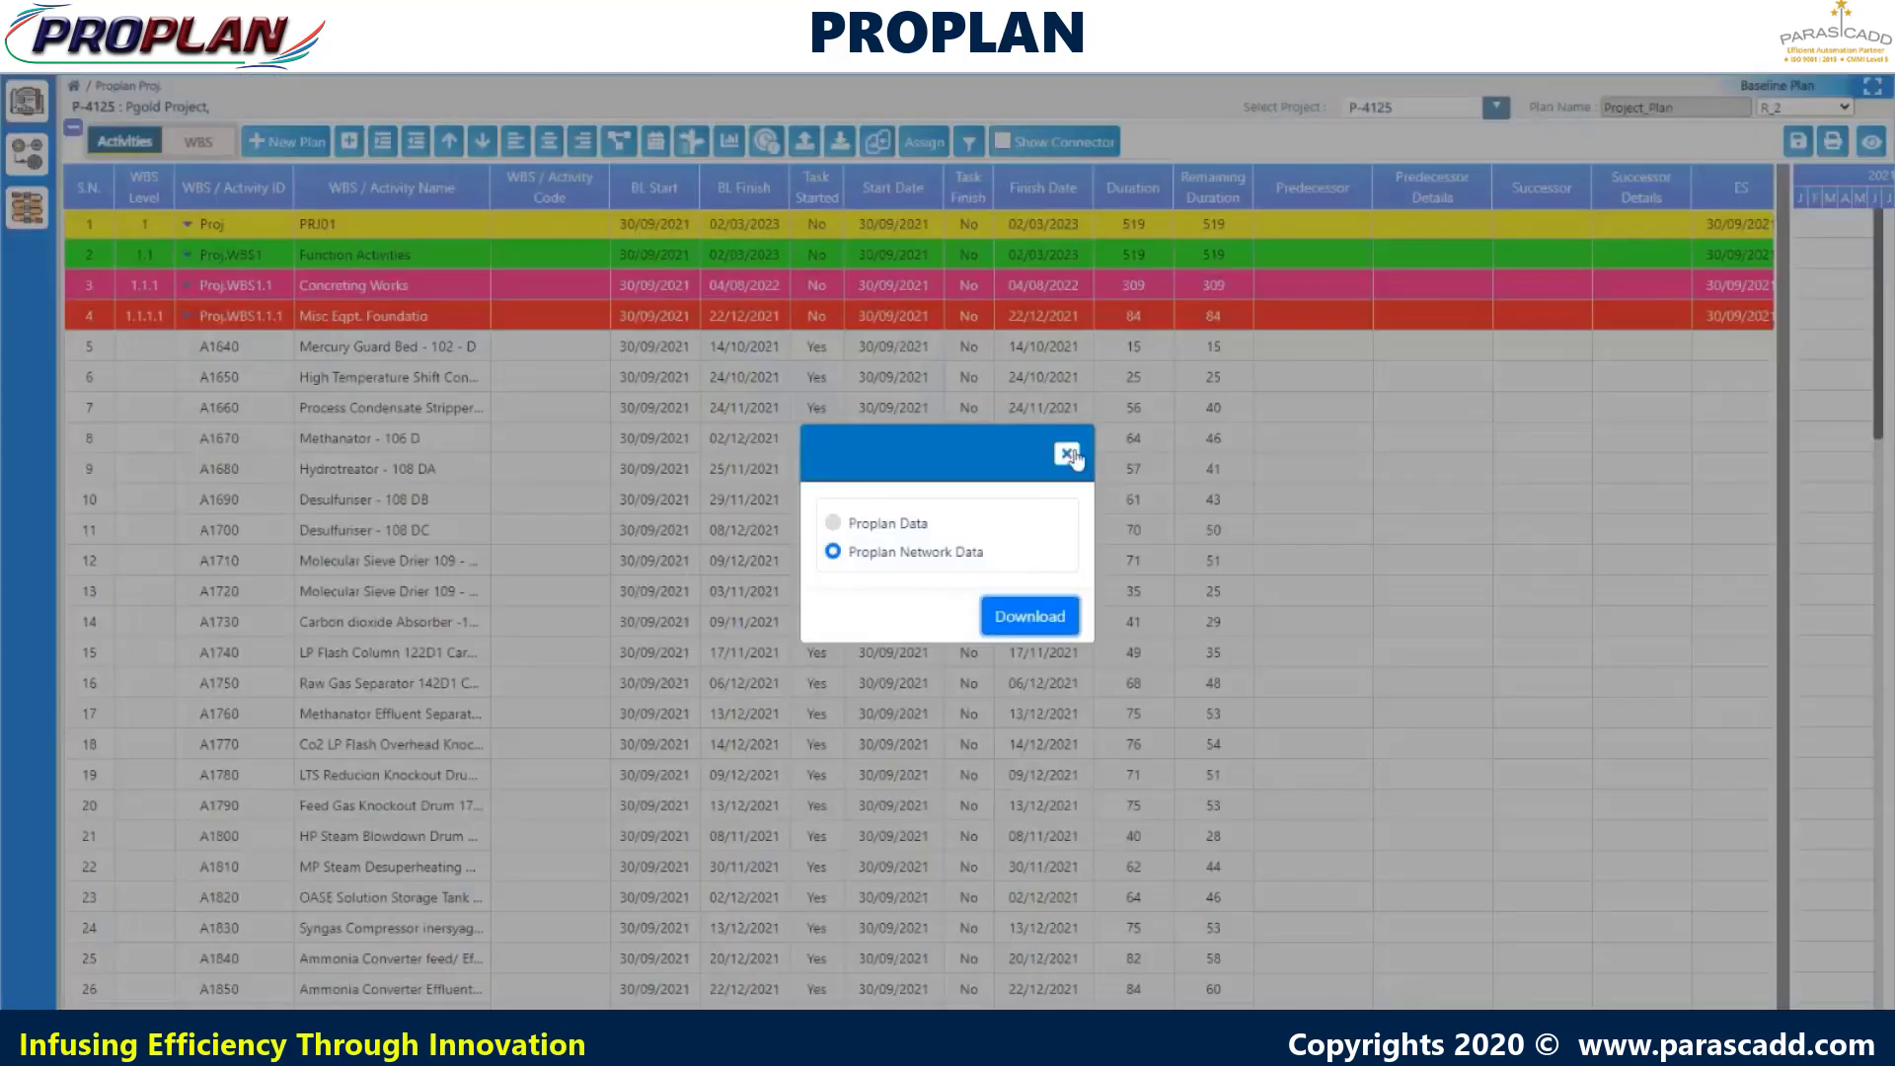
left_click(1068, 456)
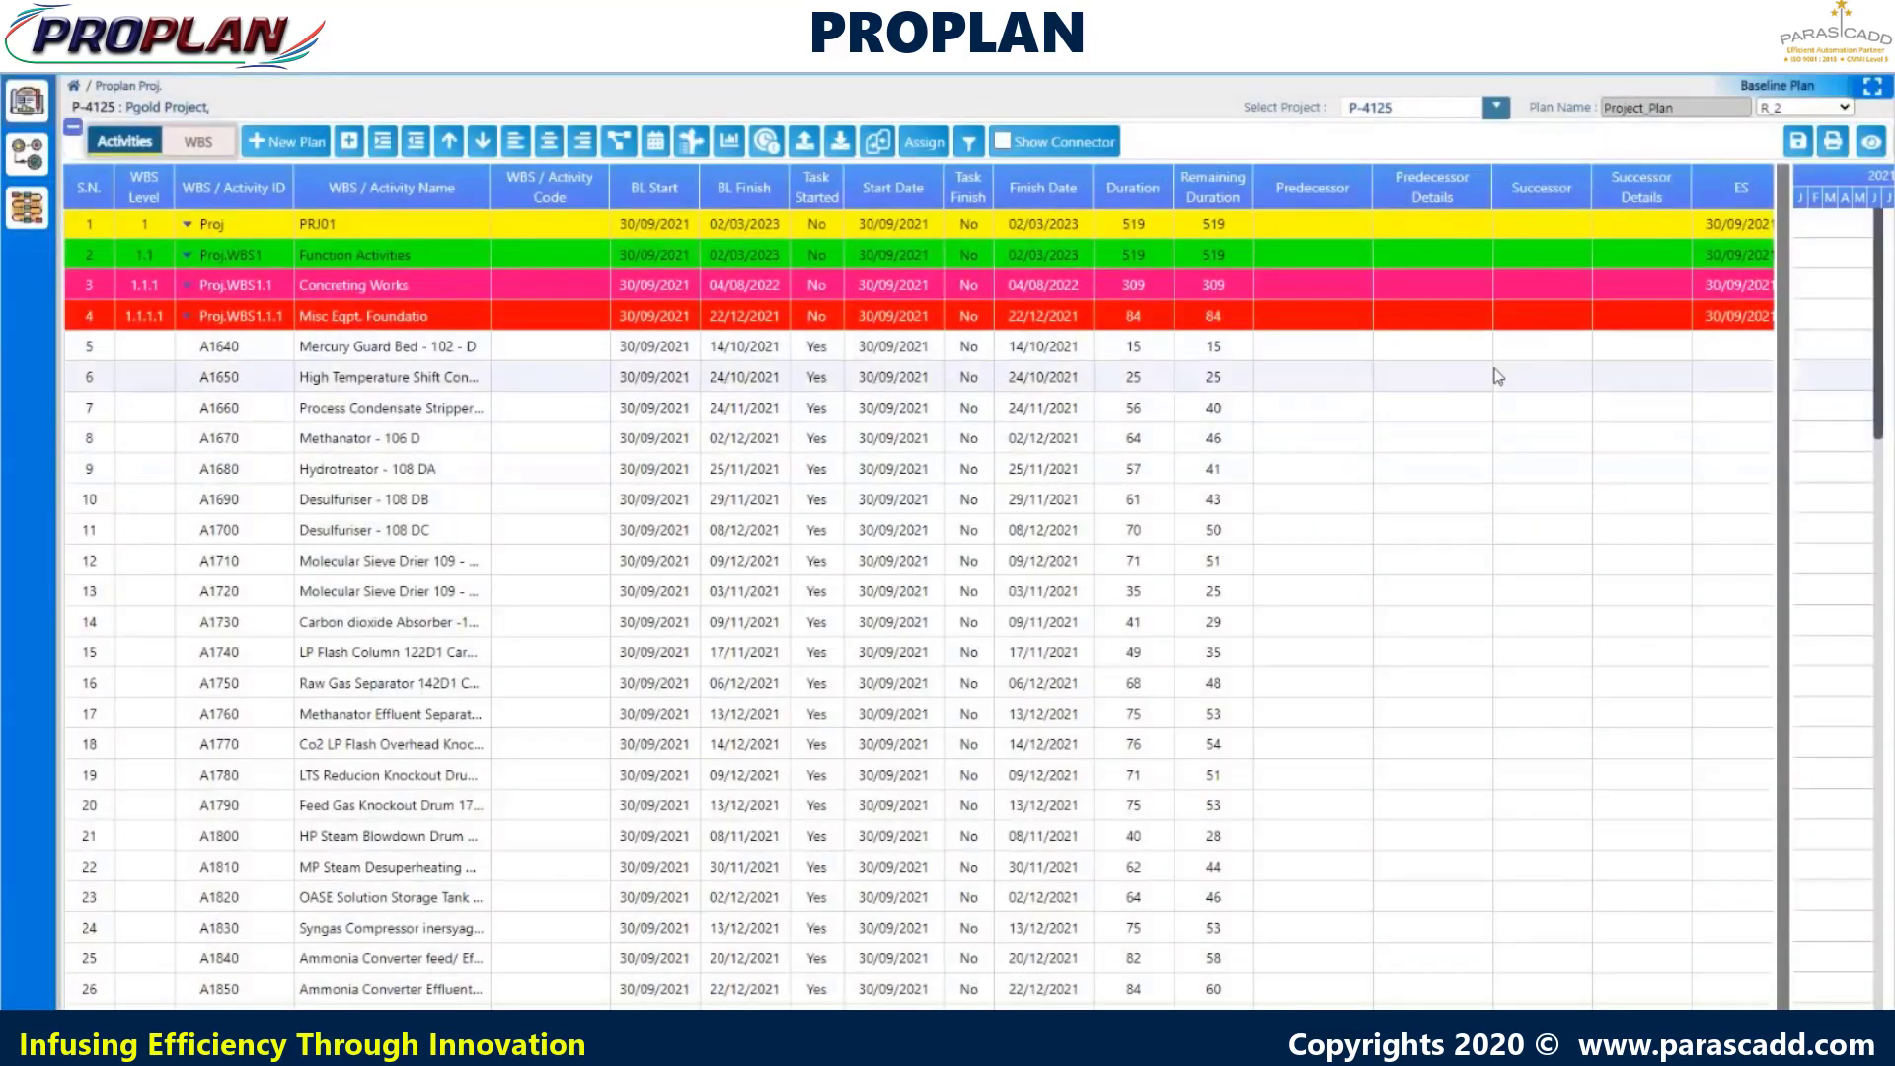